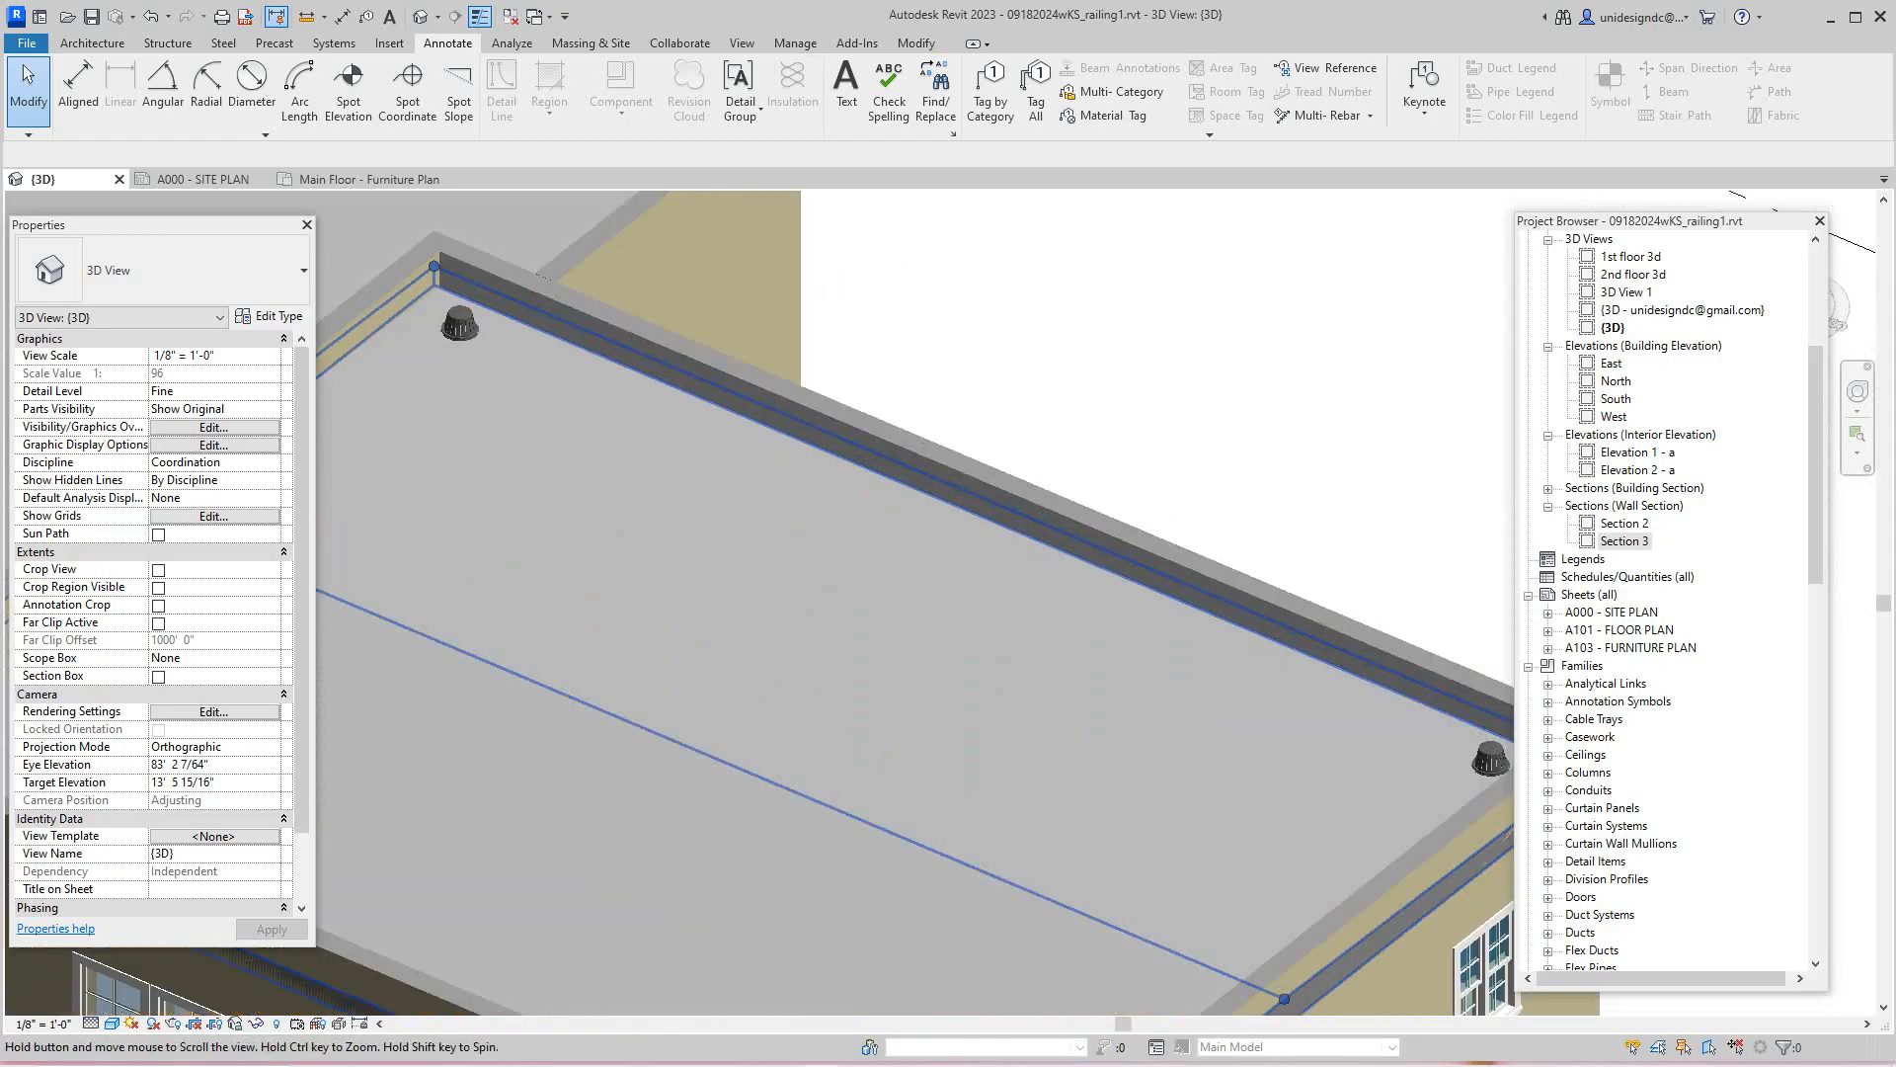
- Open the roof drain fixture's family for editing, examine its geometry and outlet connector, and close it without saving
scroll(925, 614, "up", 2)
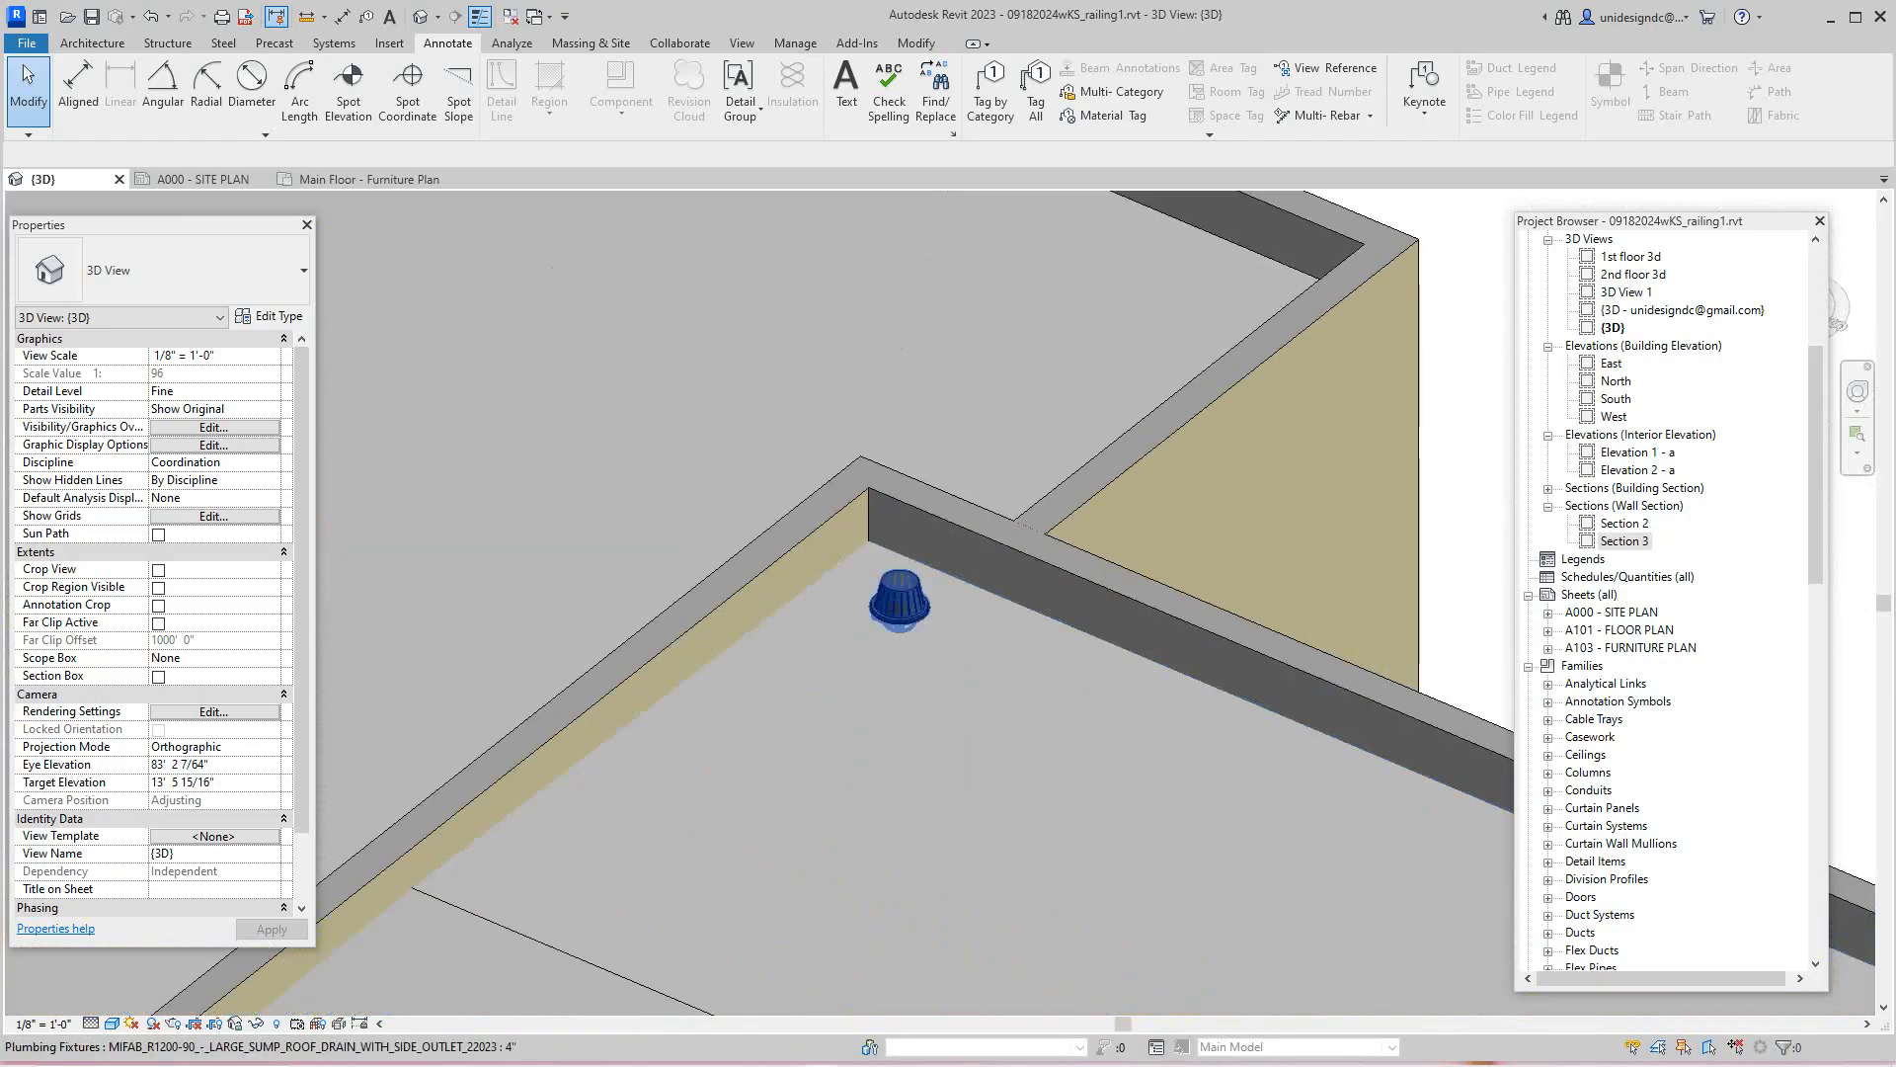
left_click(898, 601)
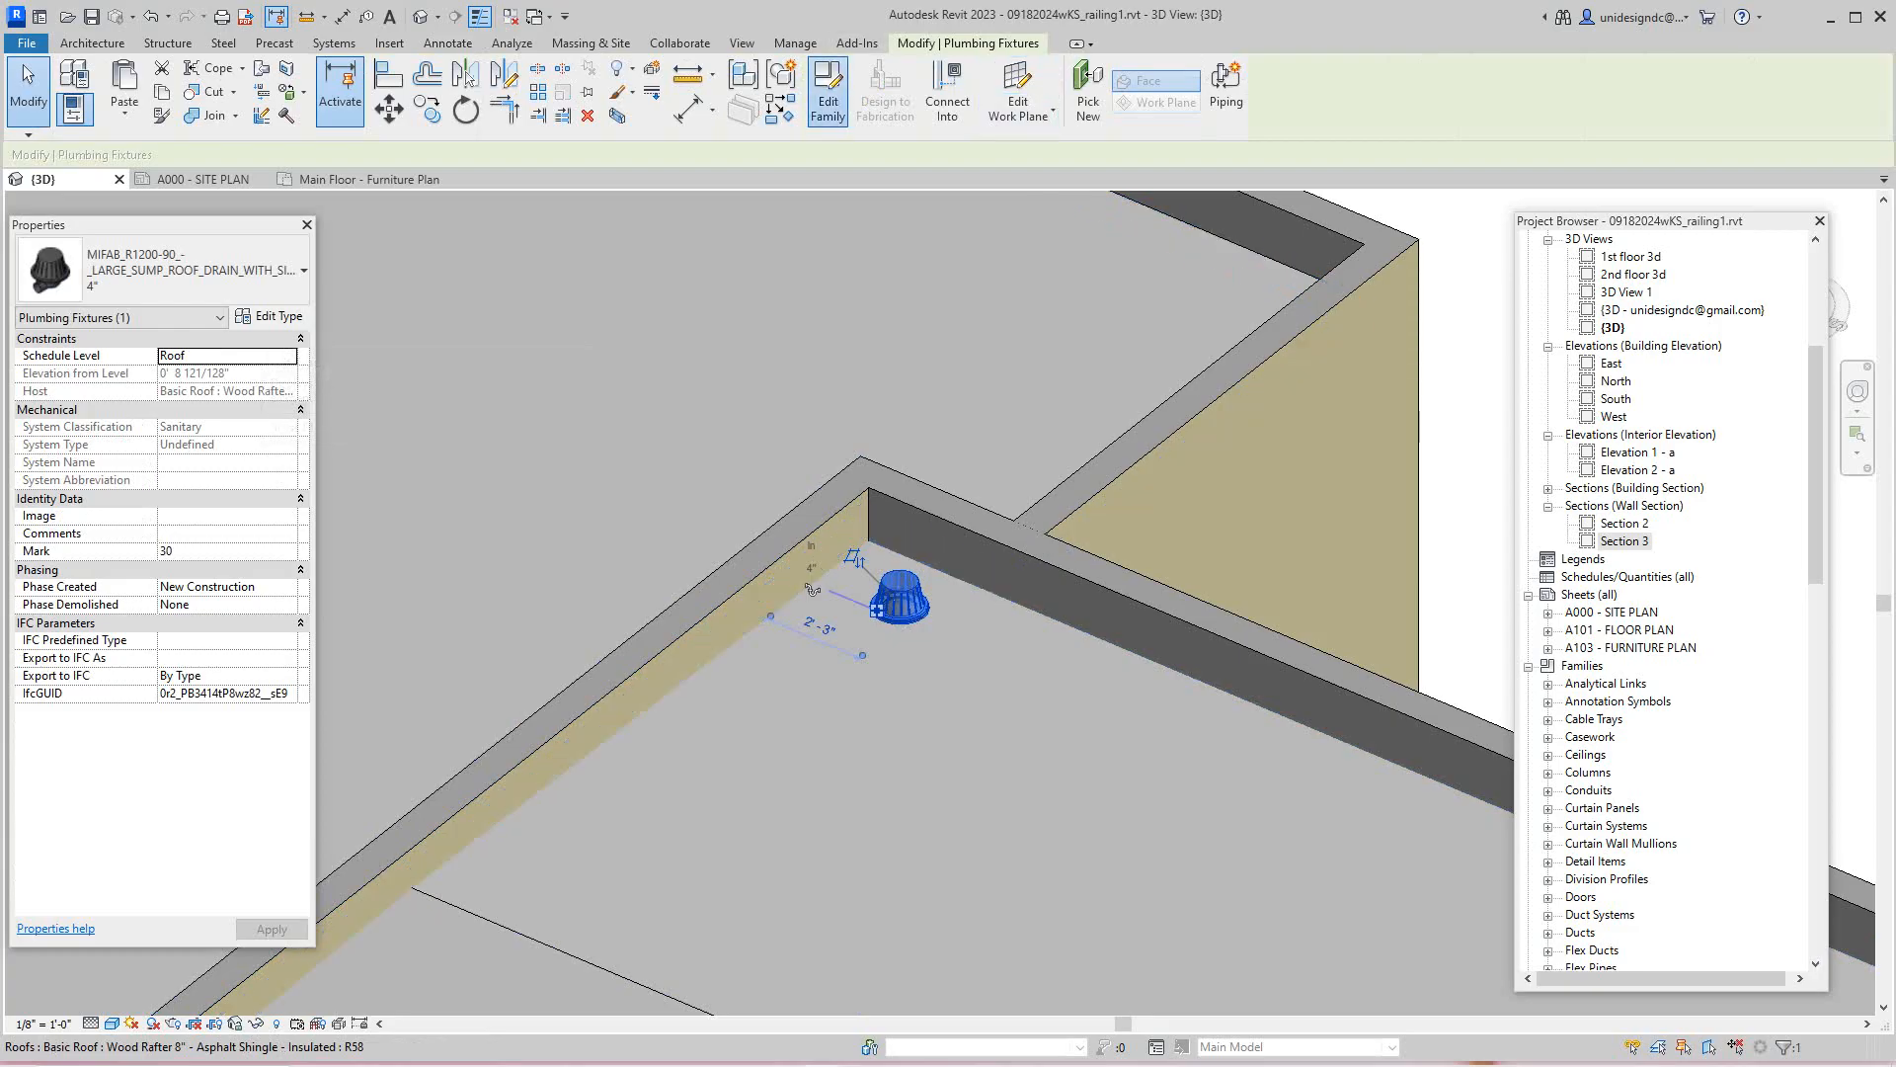
left_click(828, 94)
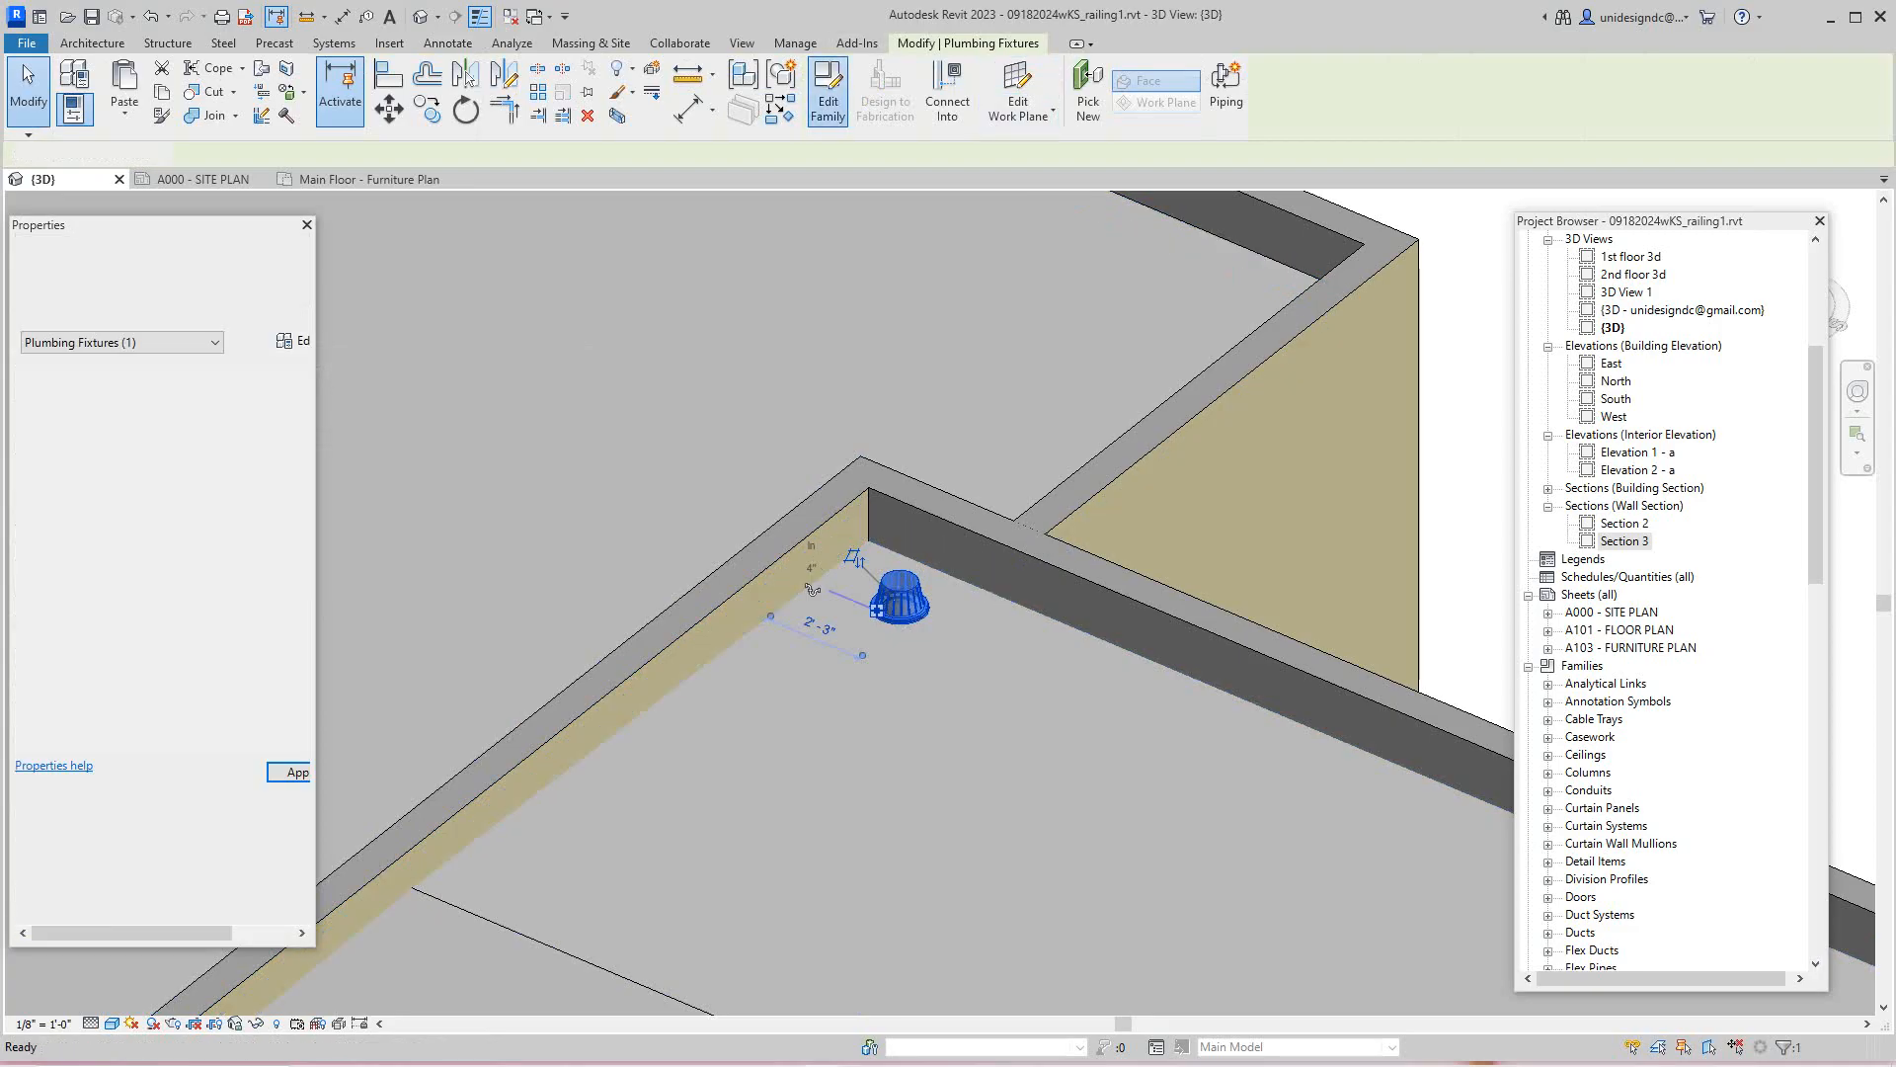
scroll(934, 563, "up", 6)
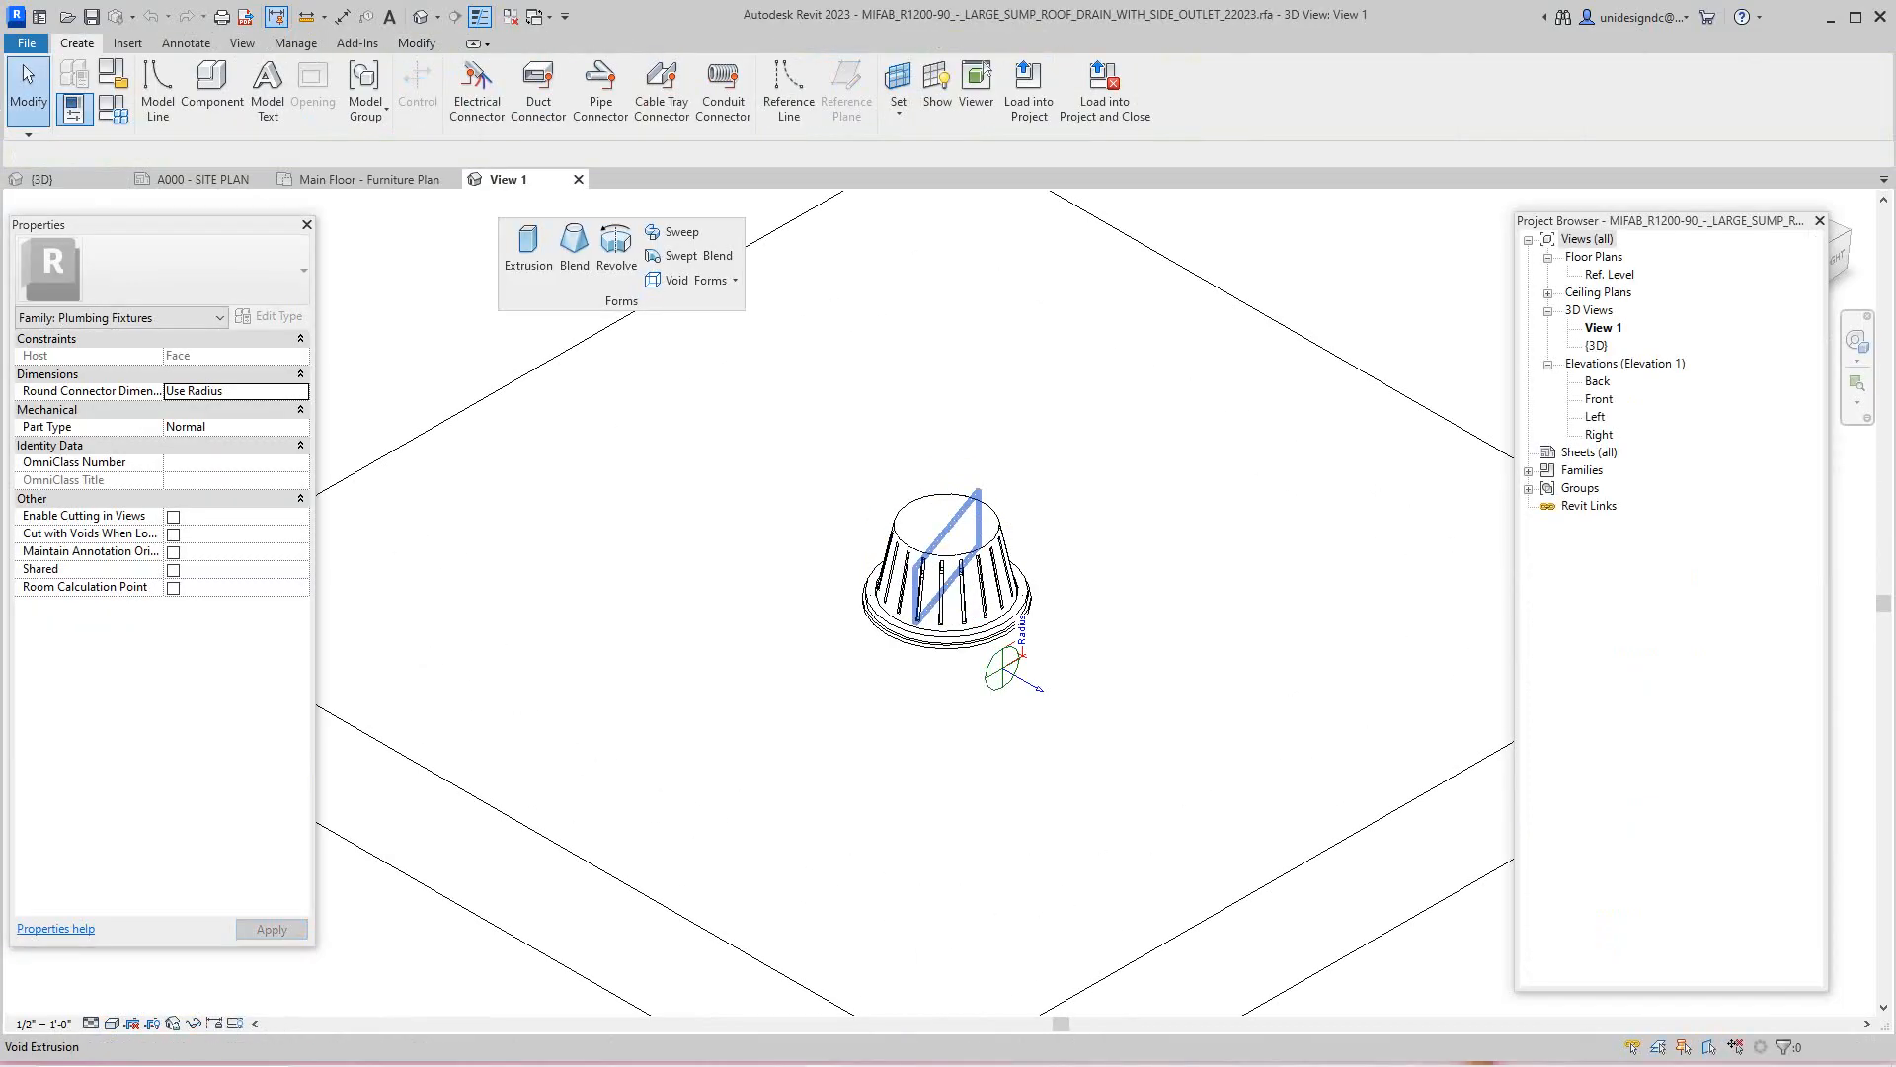
middle_click_drag(933, 563, 892, 583)
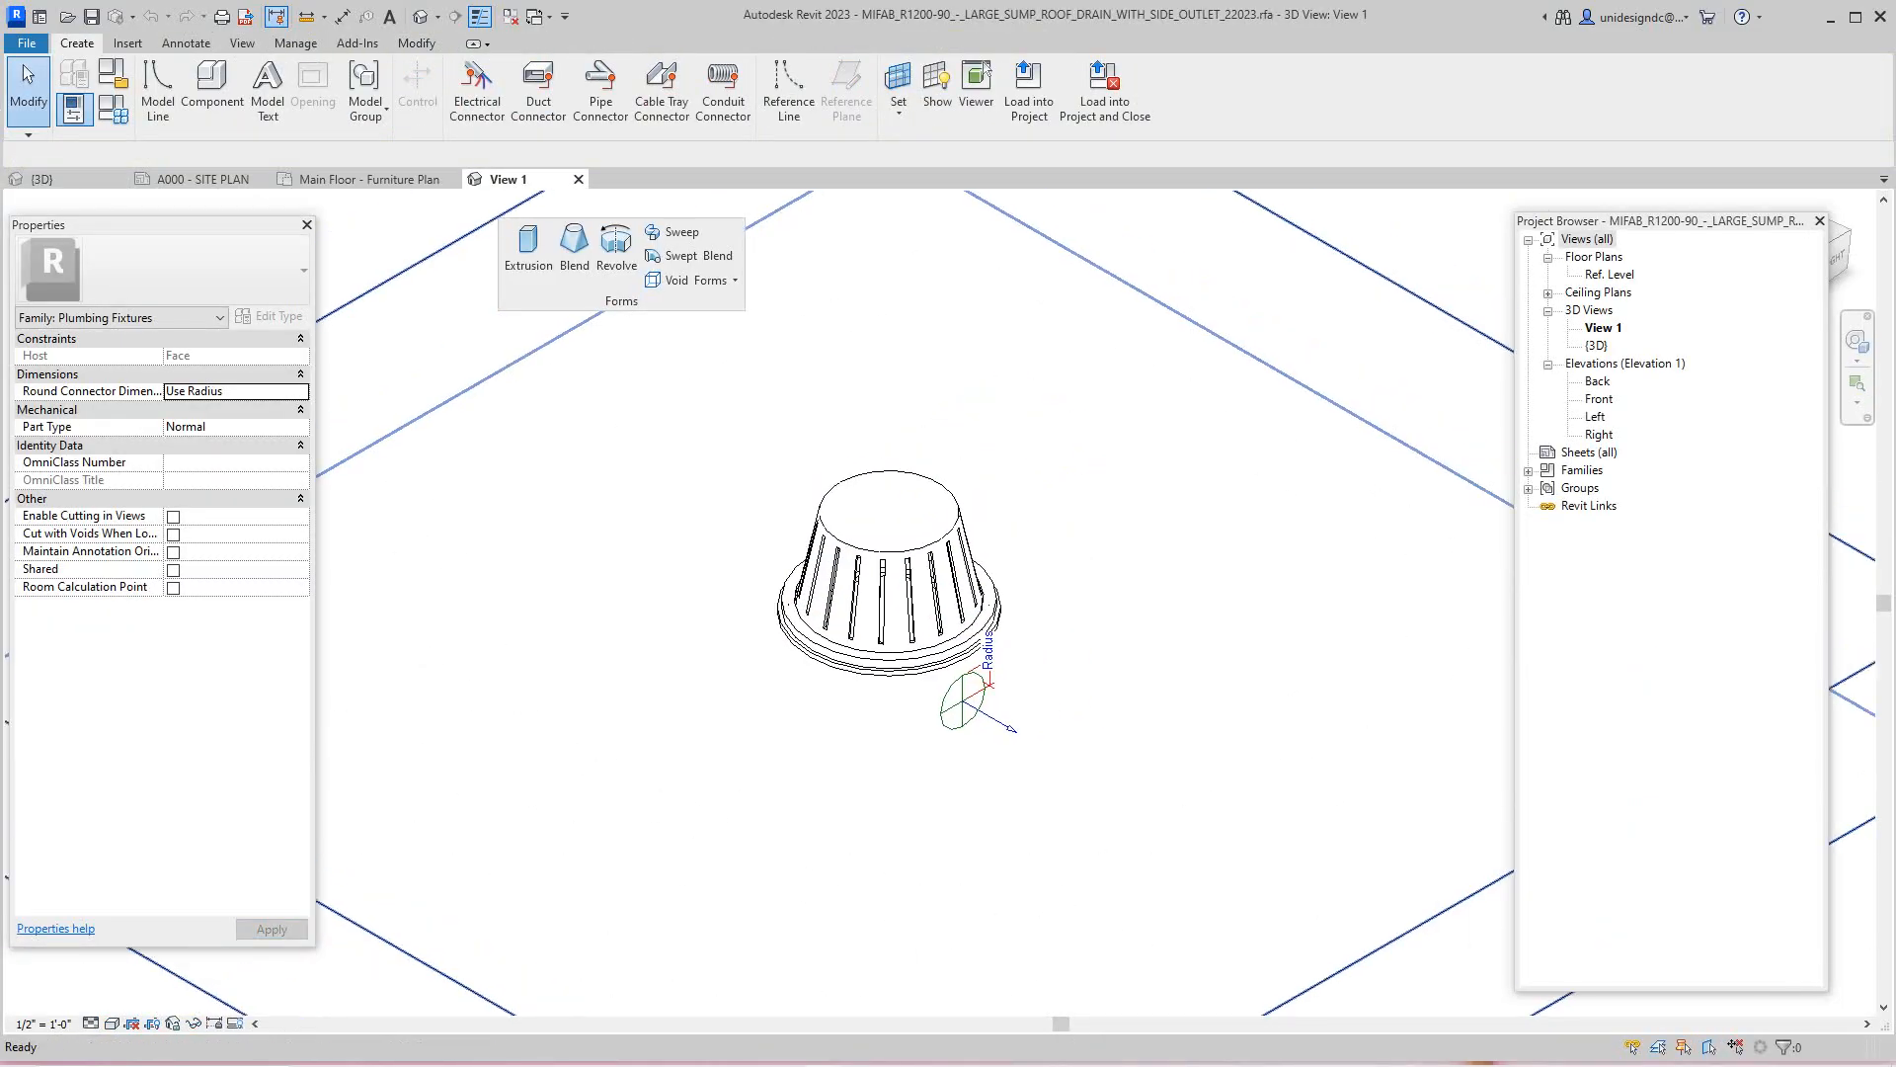
scroll(1004, 721, "down", 1)
middle_click_drag(1004, 721, 884, 640)
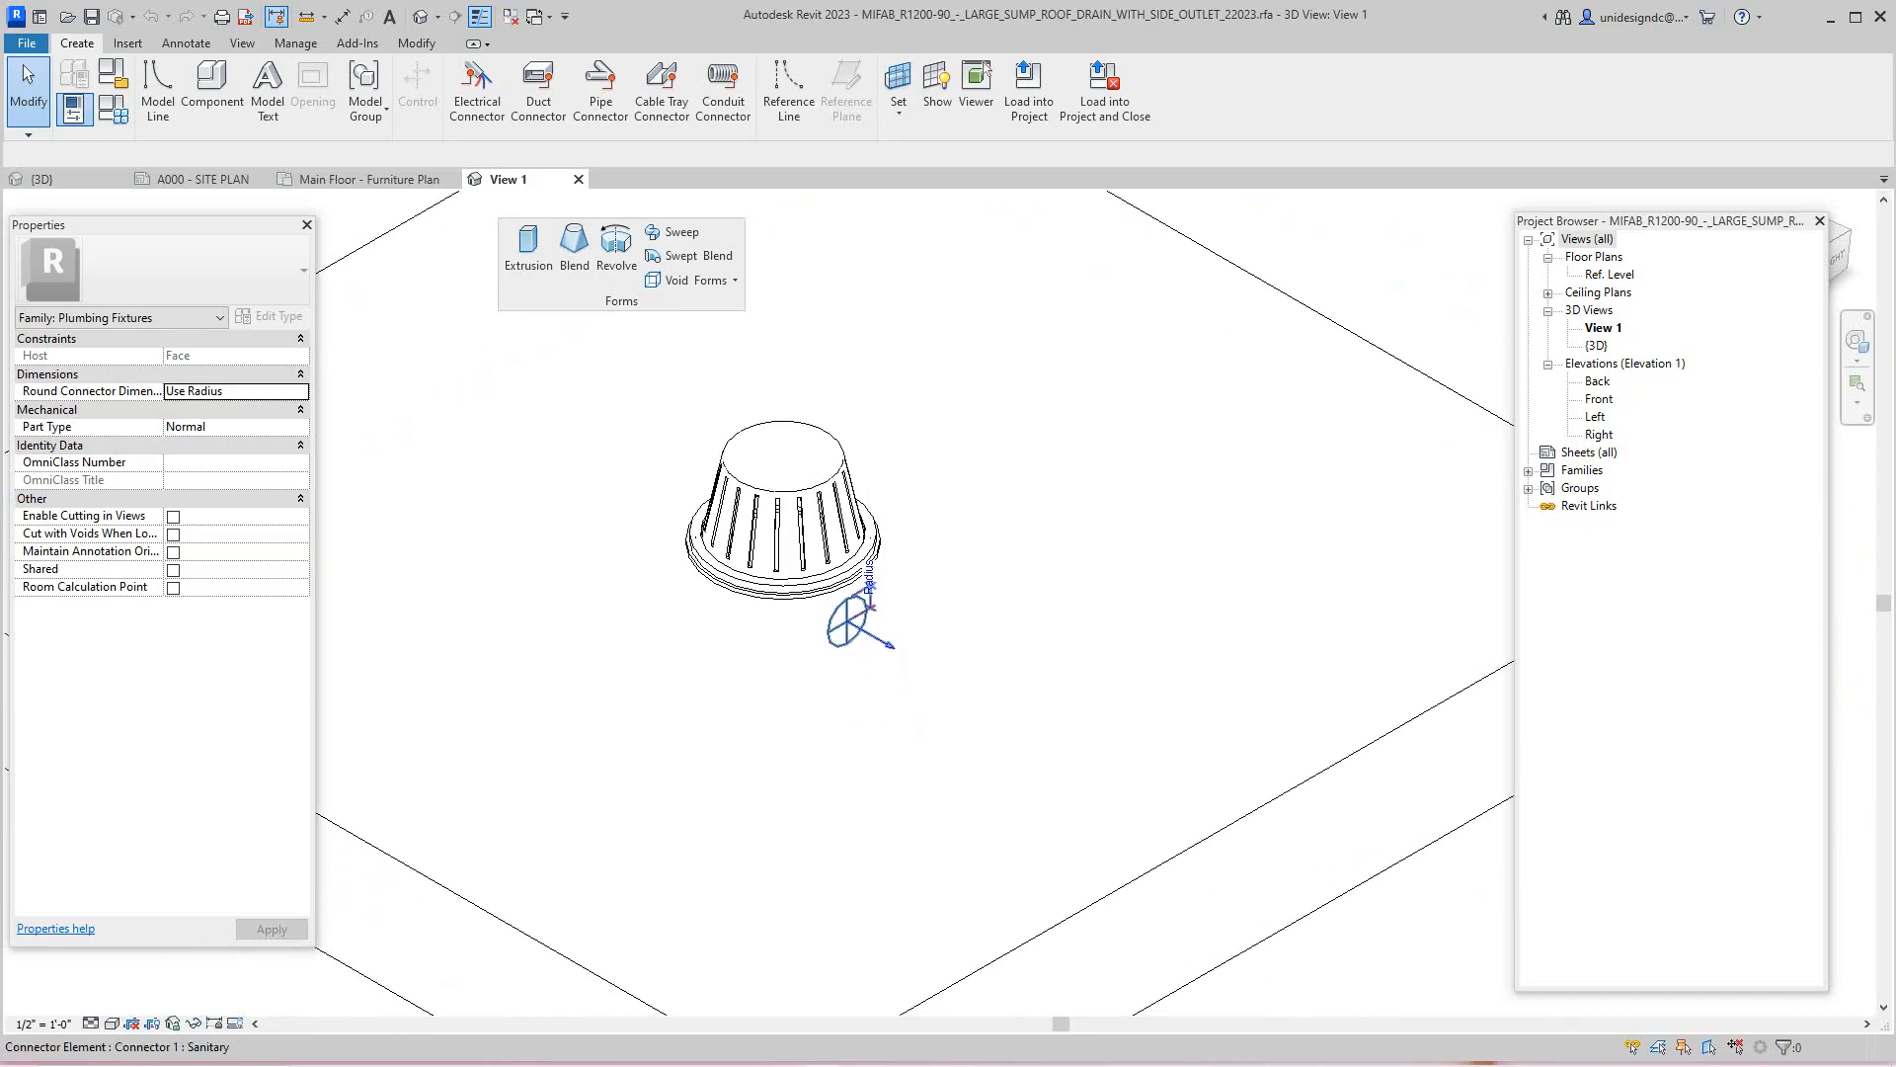
scroll(884, 640, "up", 4)
scroll(851, 626, "down", 5)
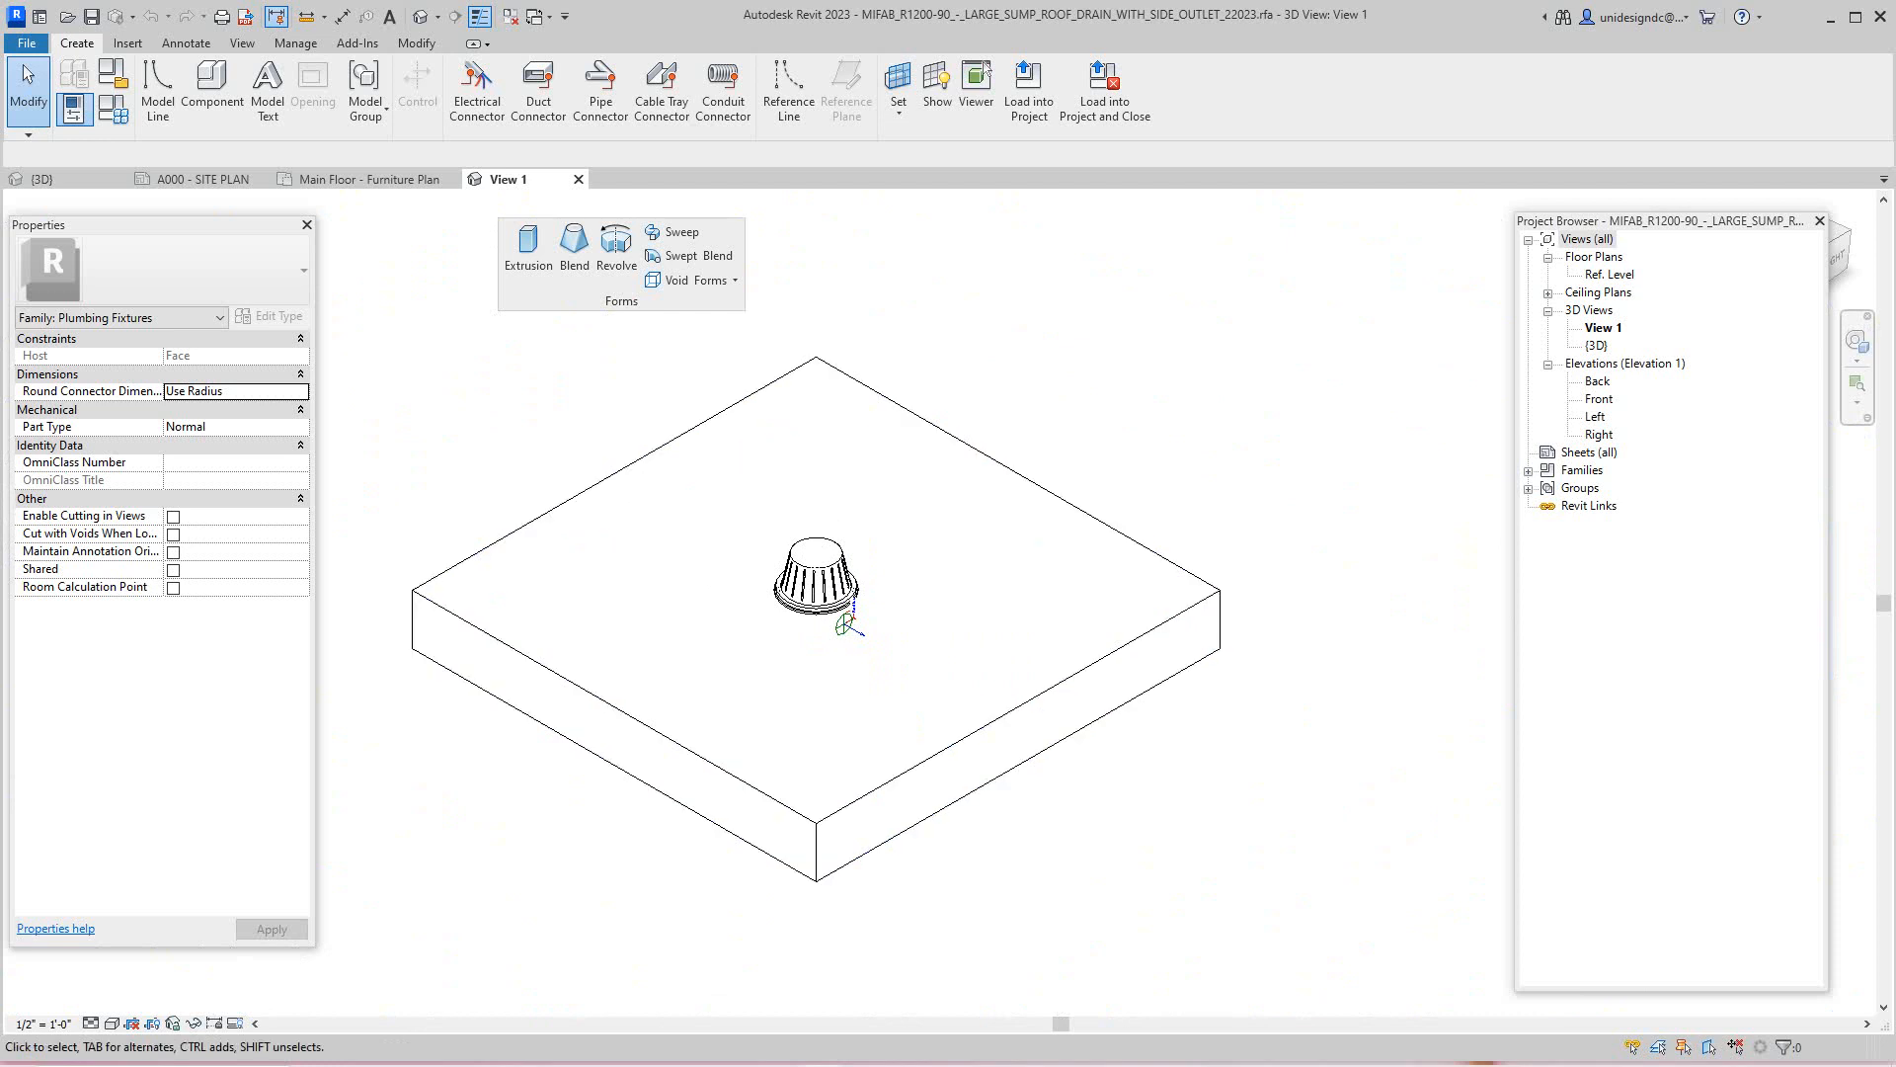
left_click(579, 179)
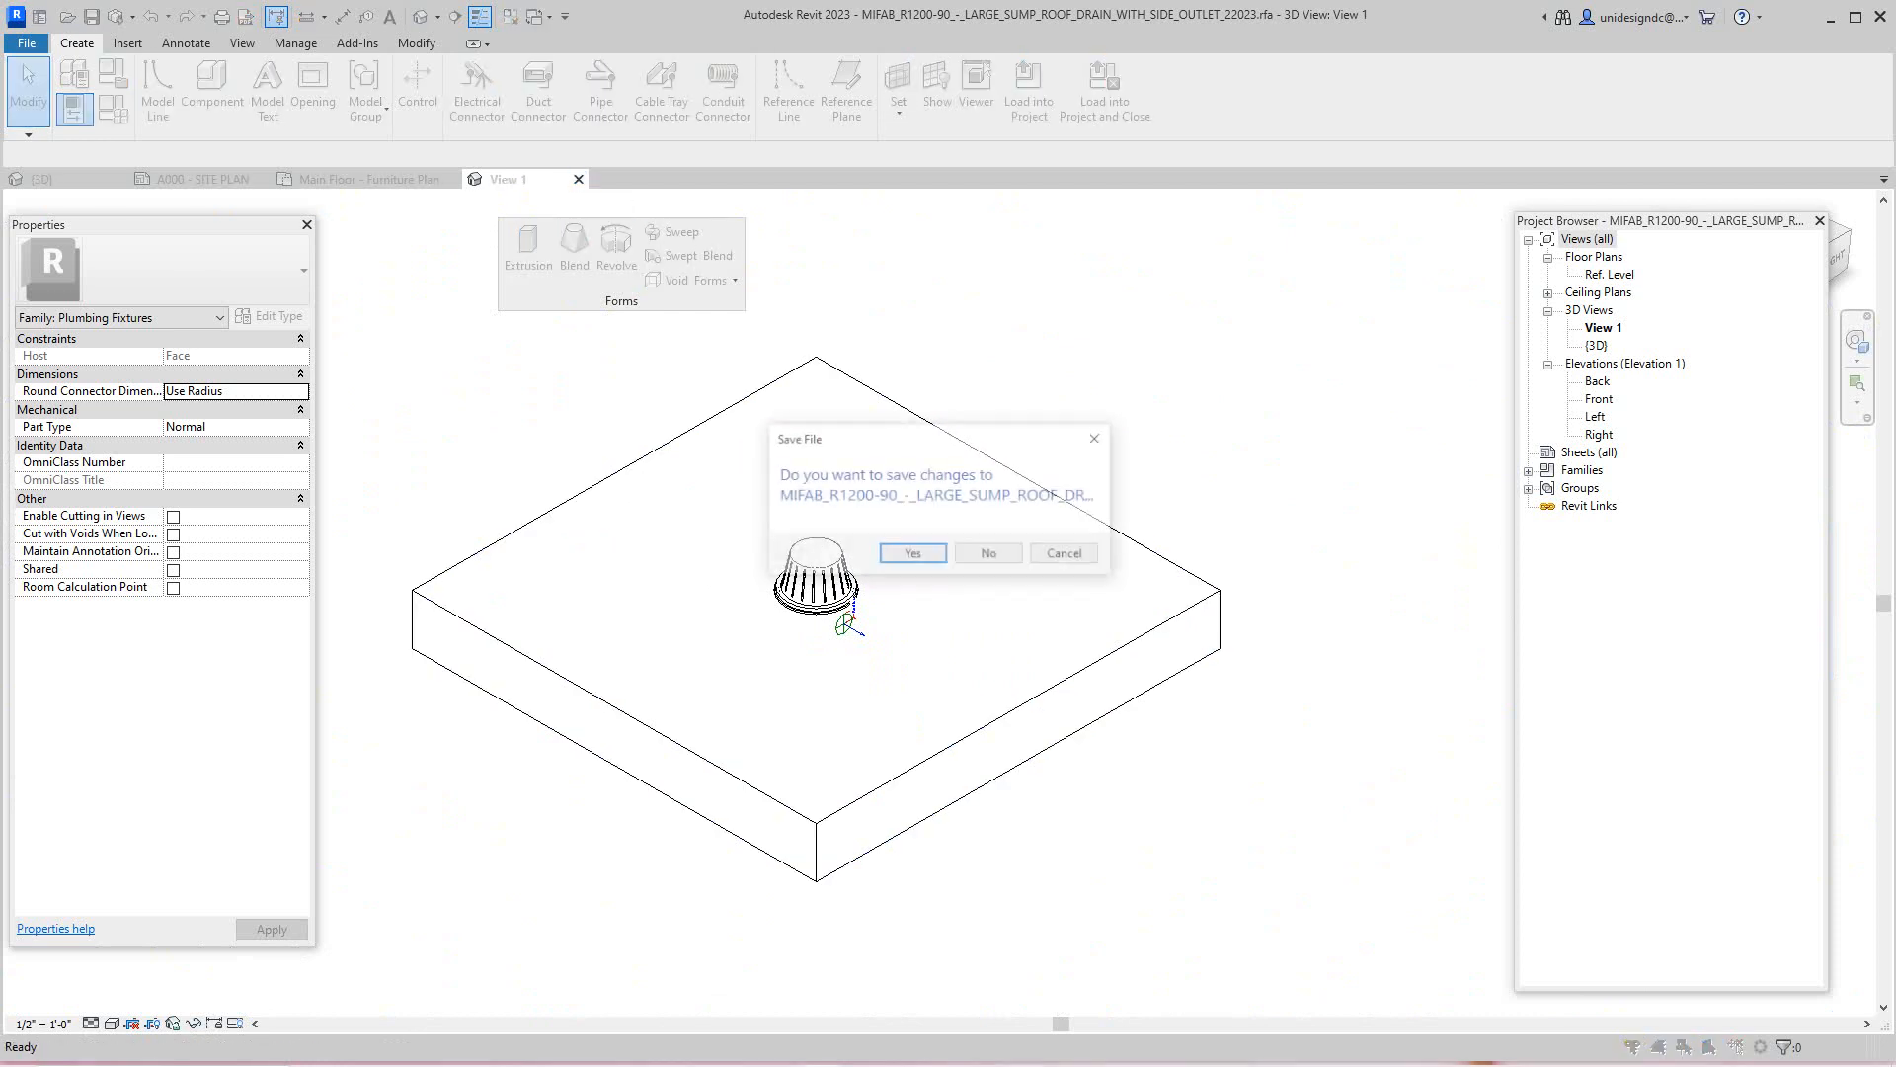
left_click(990, 554)
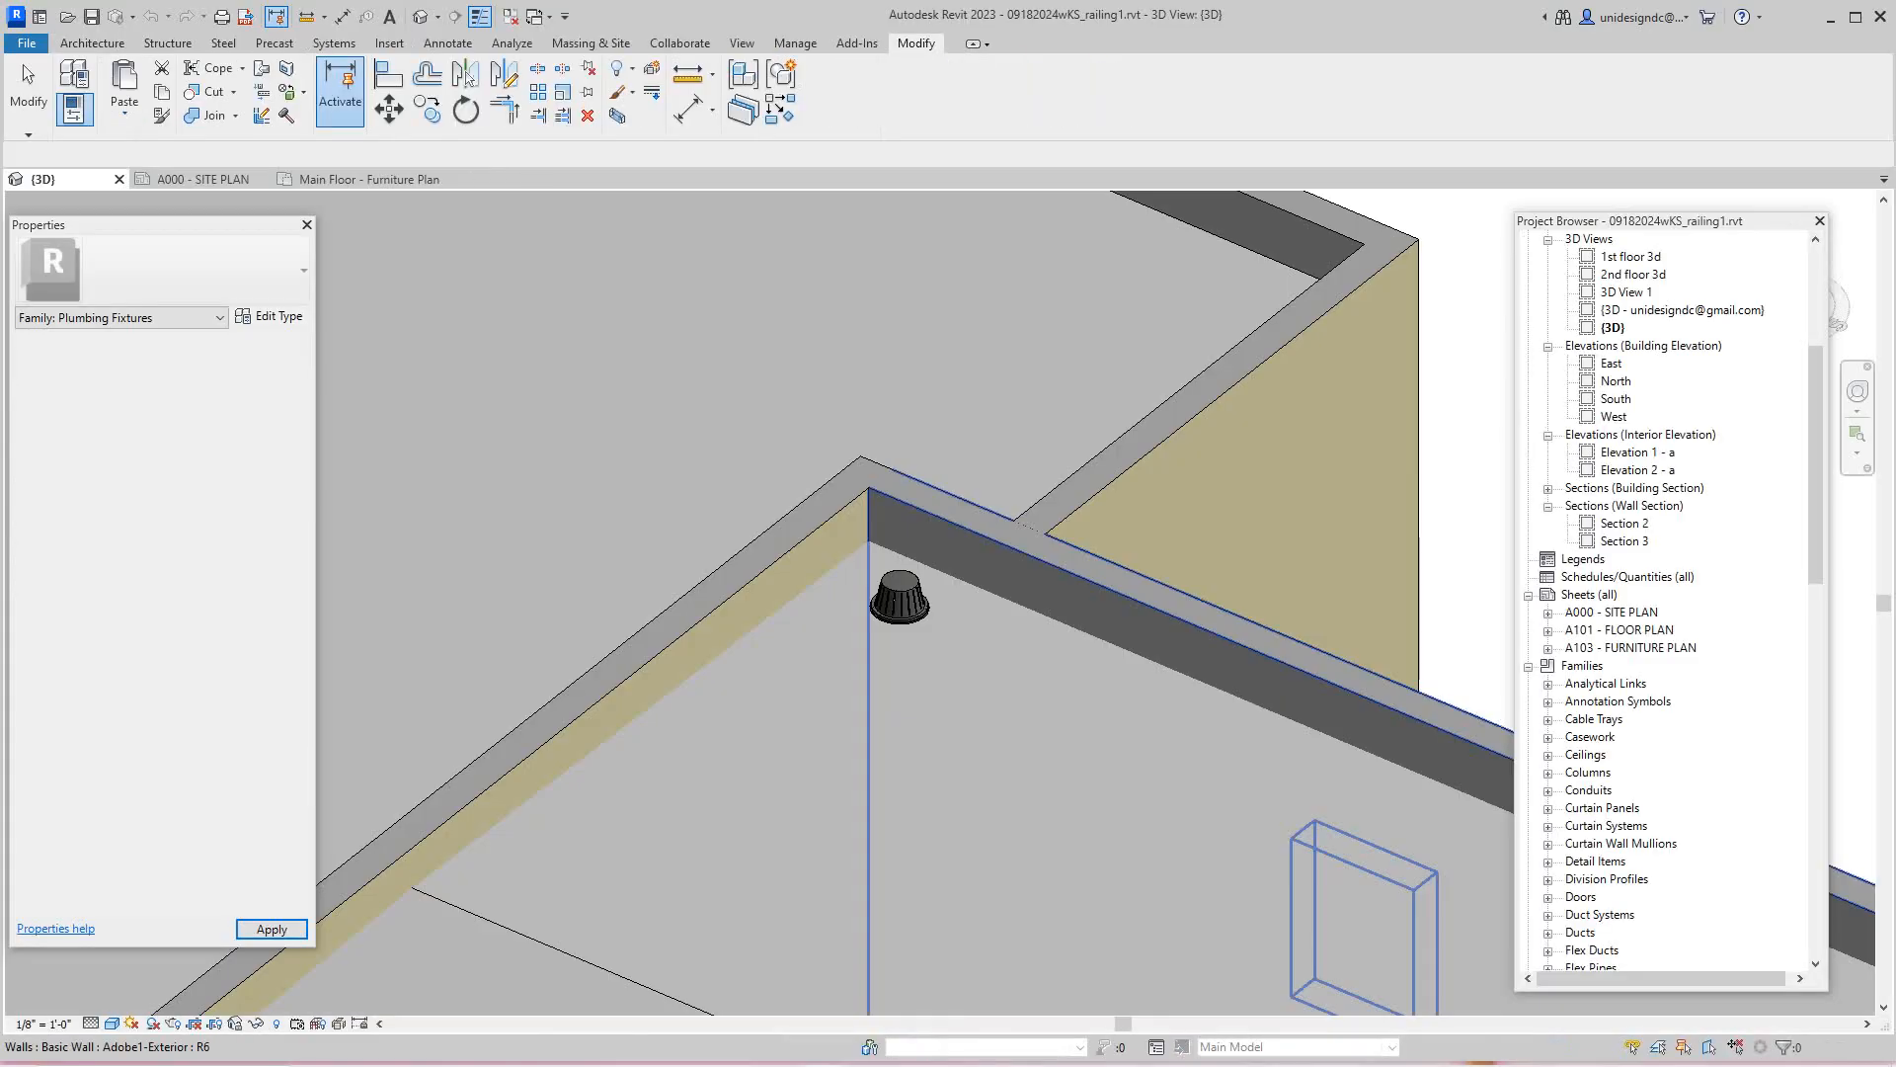
- Examine the whole building in 3D, including the roof drains near the corners of the lower roof
scroll(1165, 938, "down", 1)
middle_click_drag(1165, 938, 1069, 483)
scroll(840, 519, "down", 3)
scroll(858, 457, "down", 2)
scroll(1279, 410, "down", 2)
middle_click_drag(1279, 410, 1294, 387)
scroll(1294, 387, "down", 1)
middle_click_drag(1174, 345, 1098, 440)
scroll(1171, 397, "down", 1)
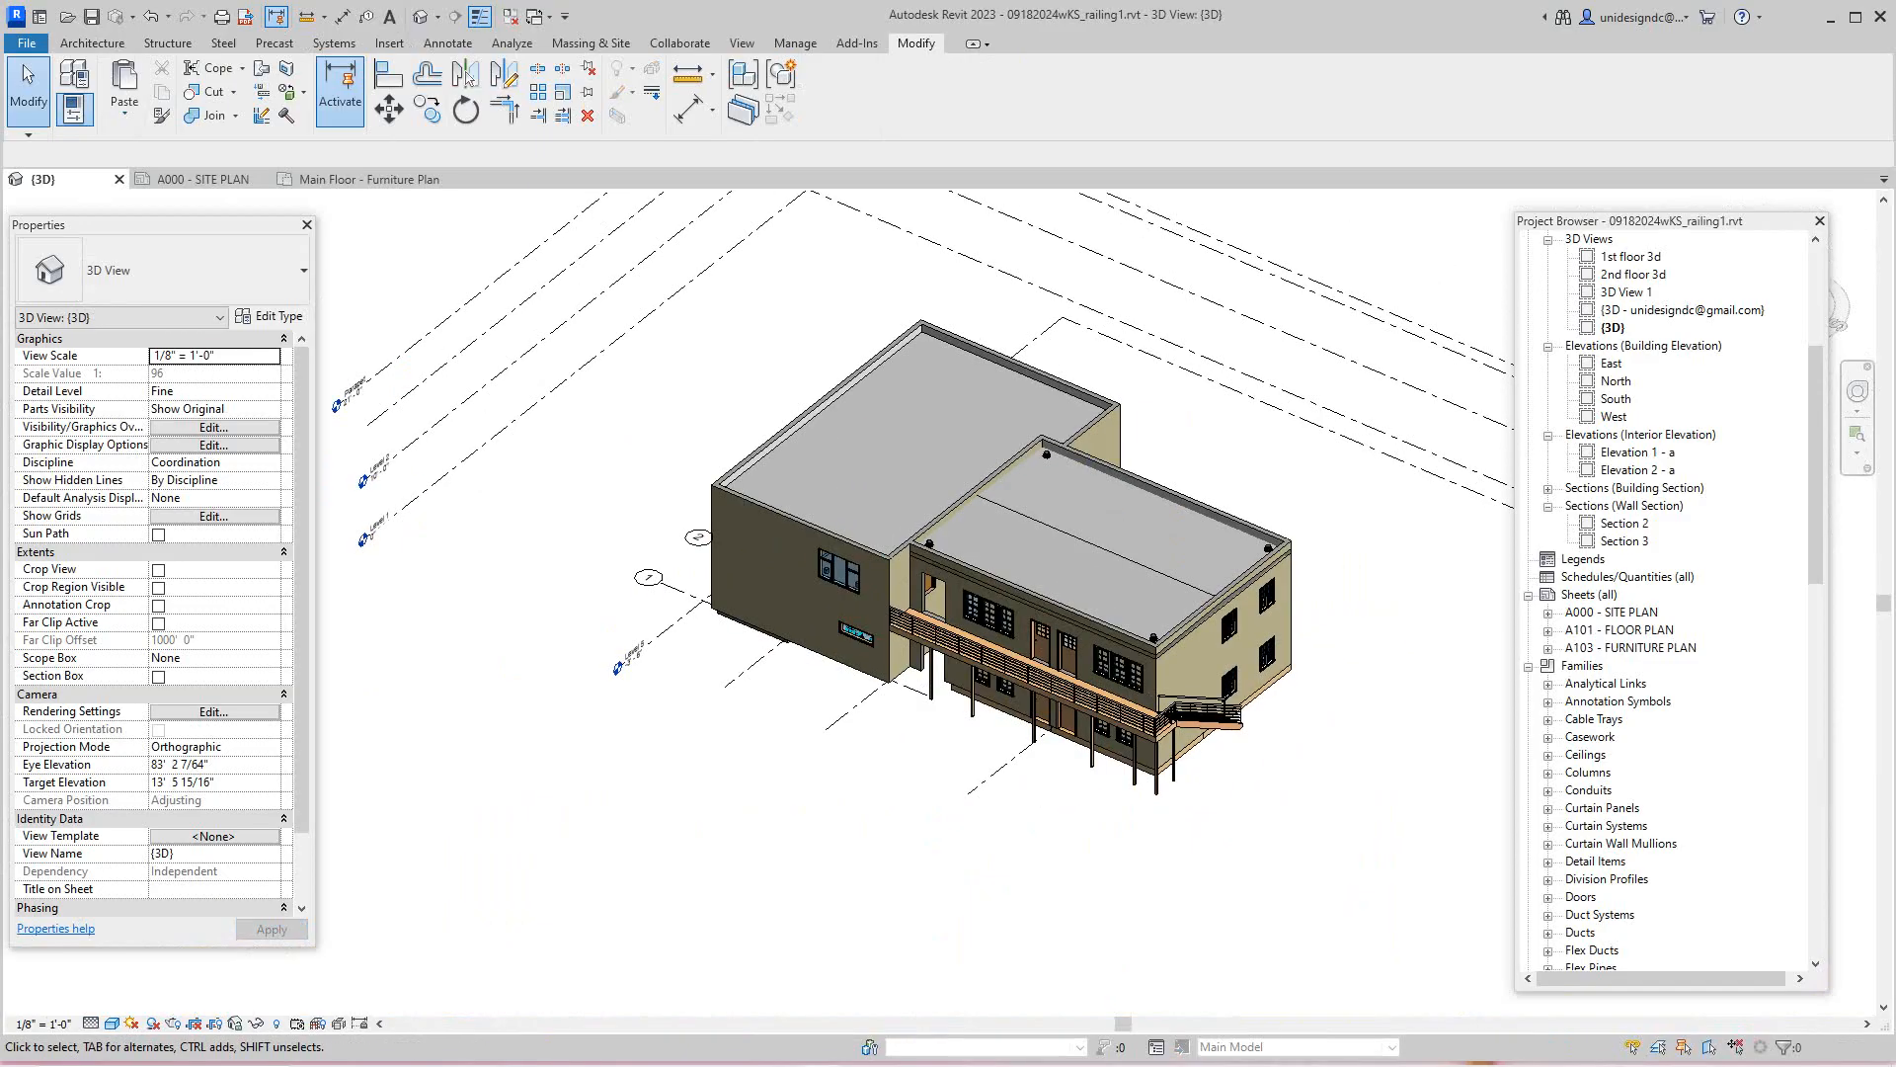
scroll(1225, 441, "up", 3)
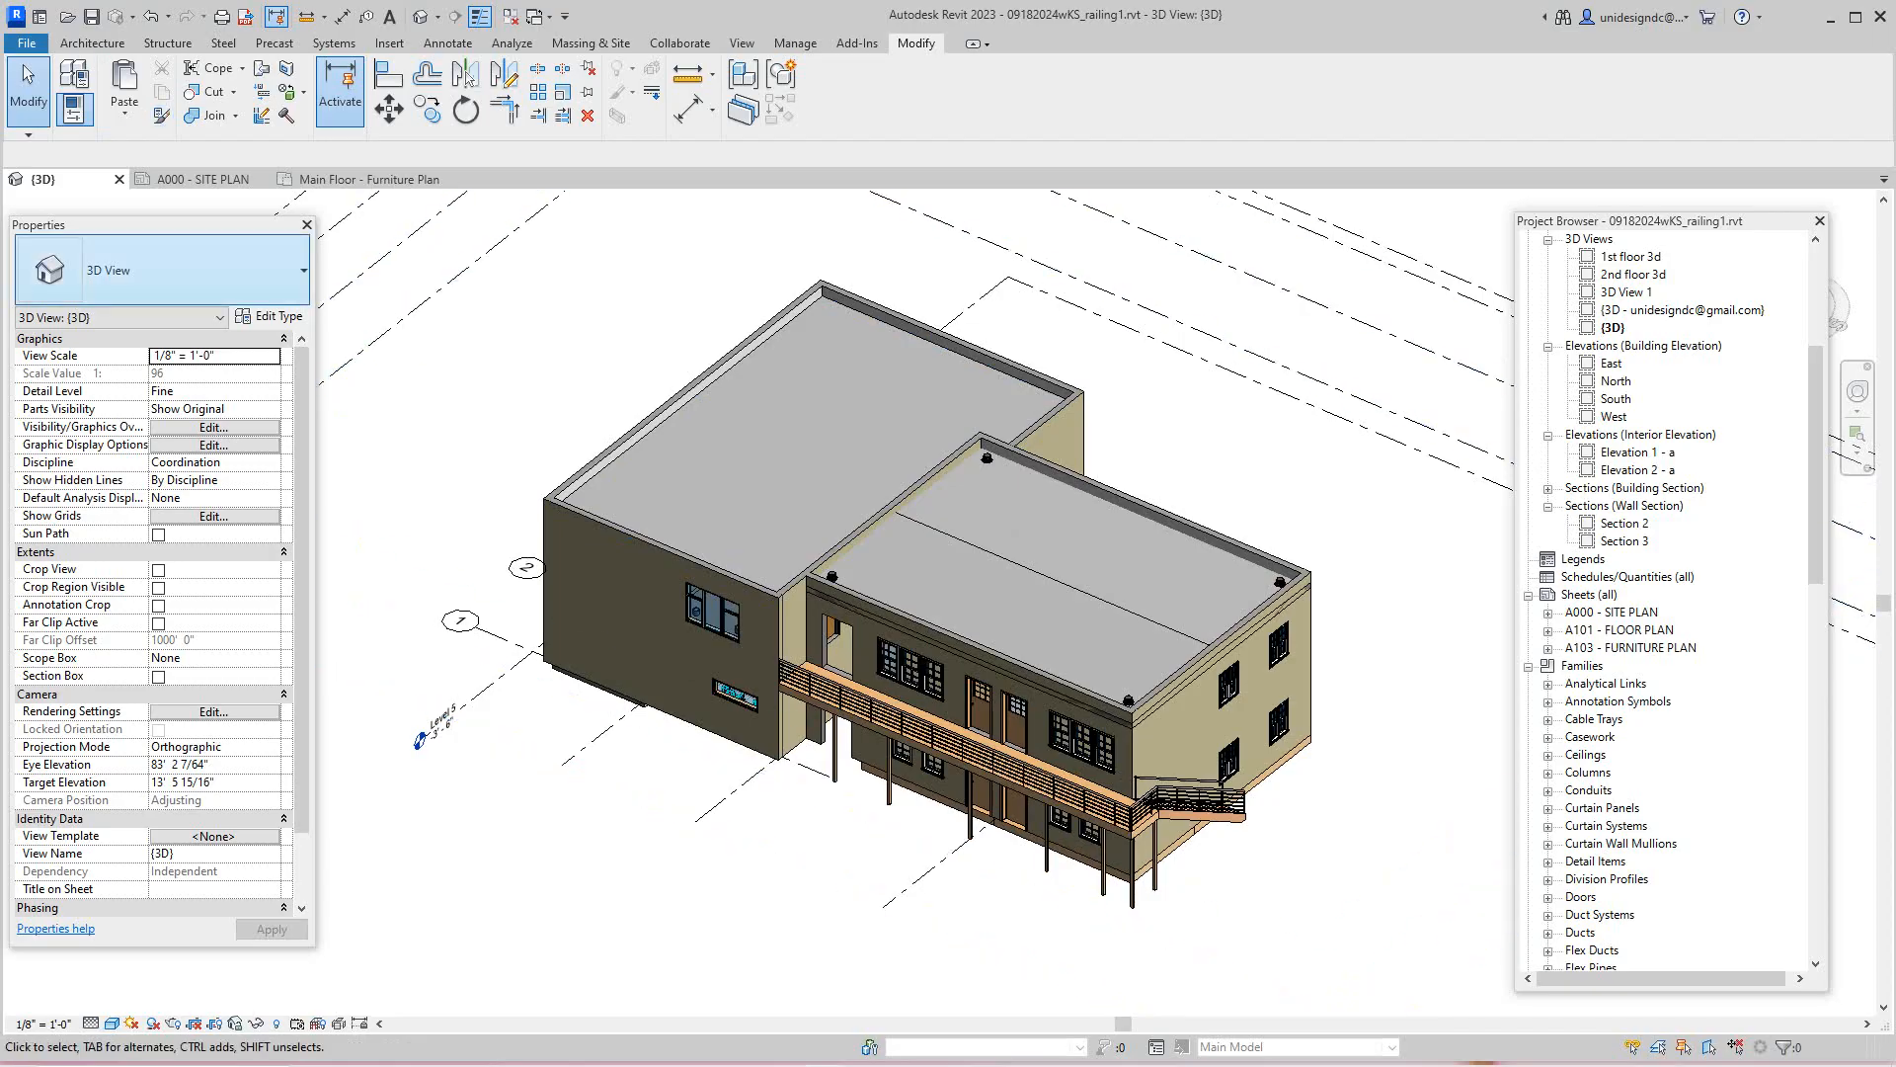
middle_click_drag(987, 494, 1084, 563)
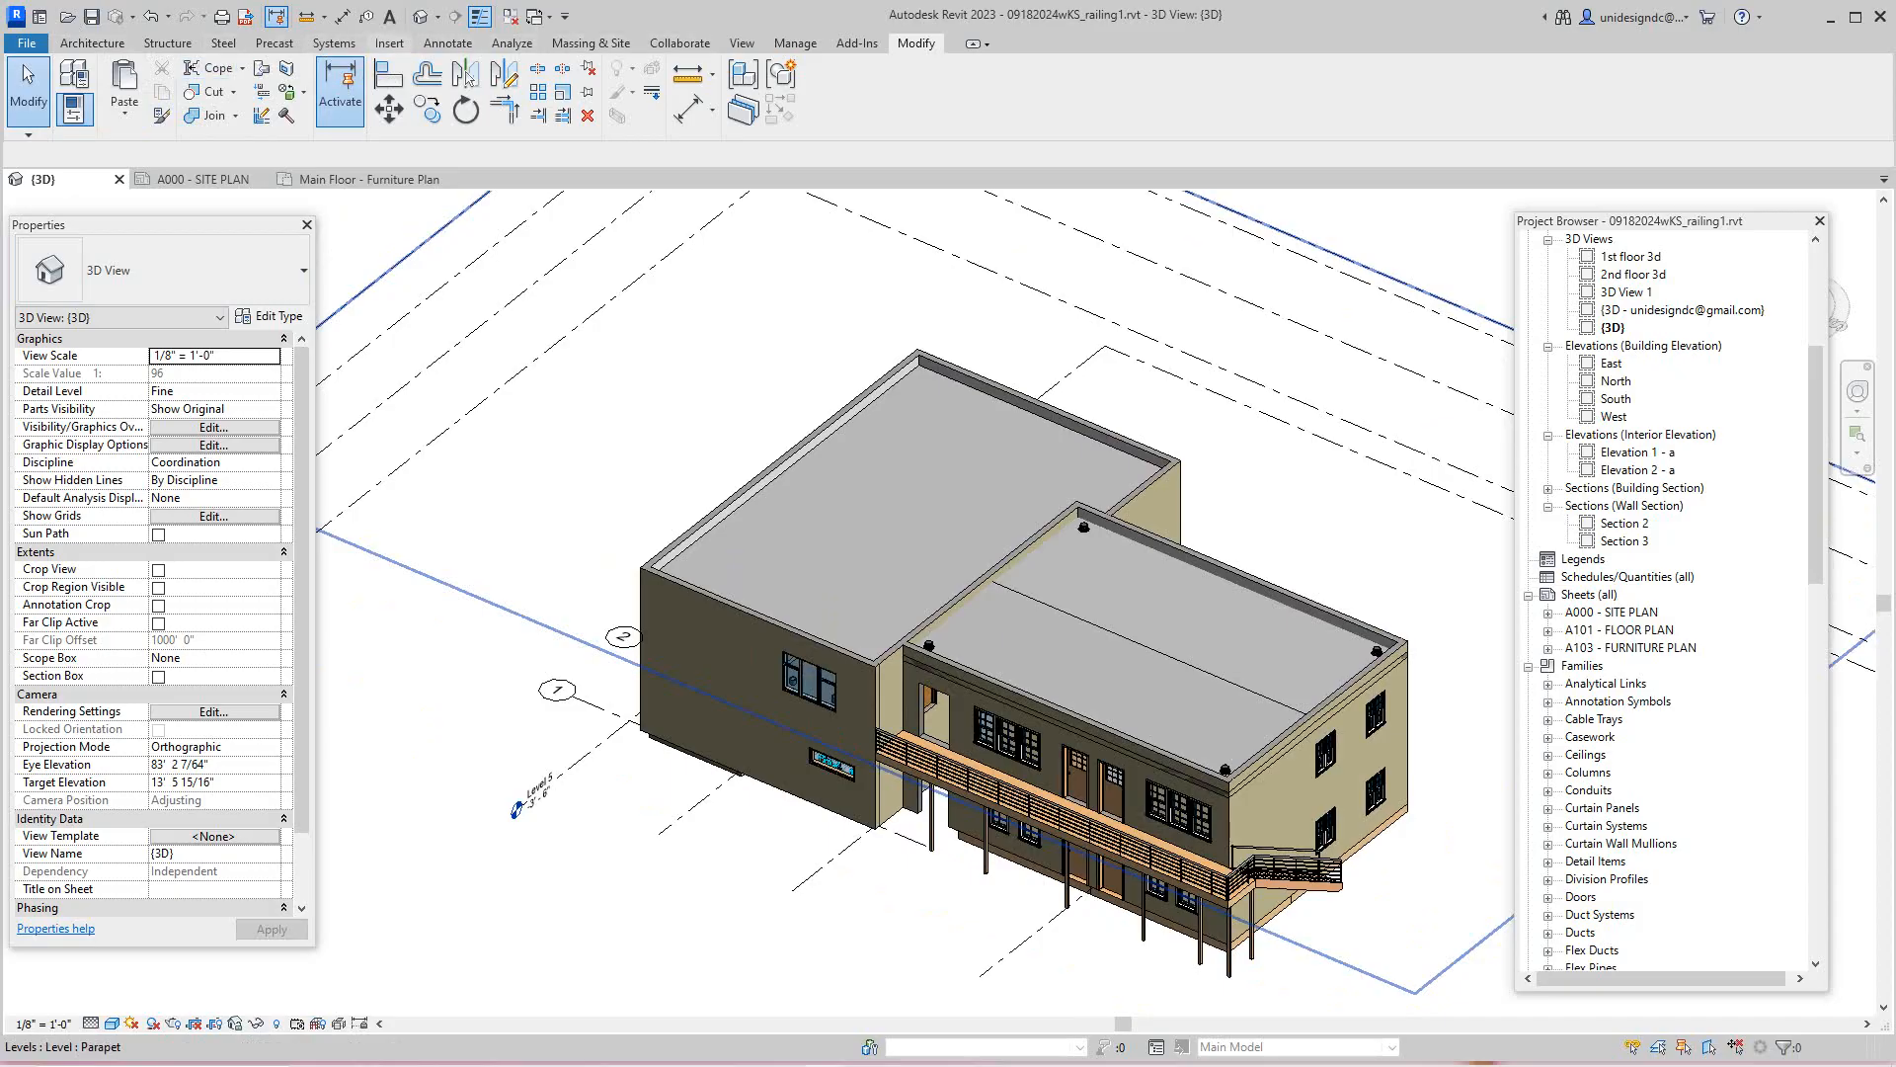
- Create a drafting view named Roof Drain at 1 1/2" = 1'-0" scale and show it under the Detail drafting views
left_click(742, 43)
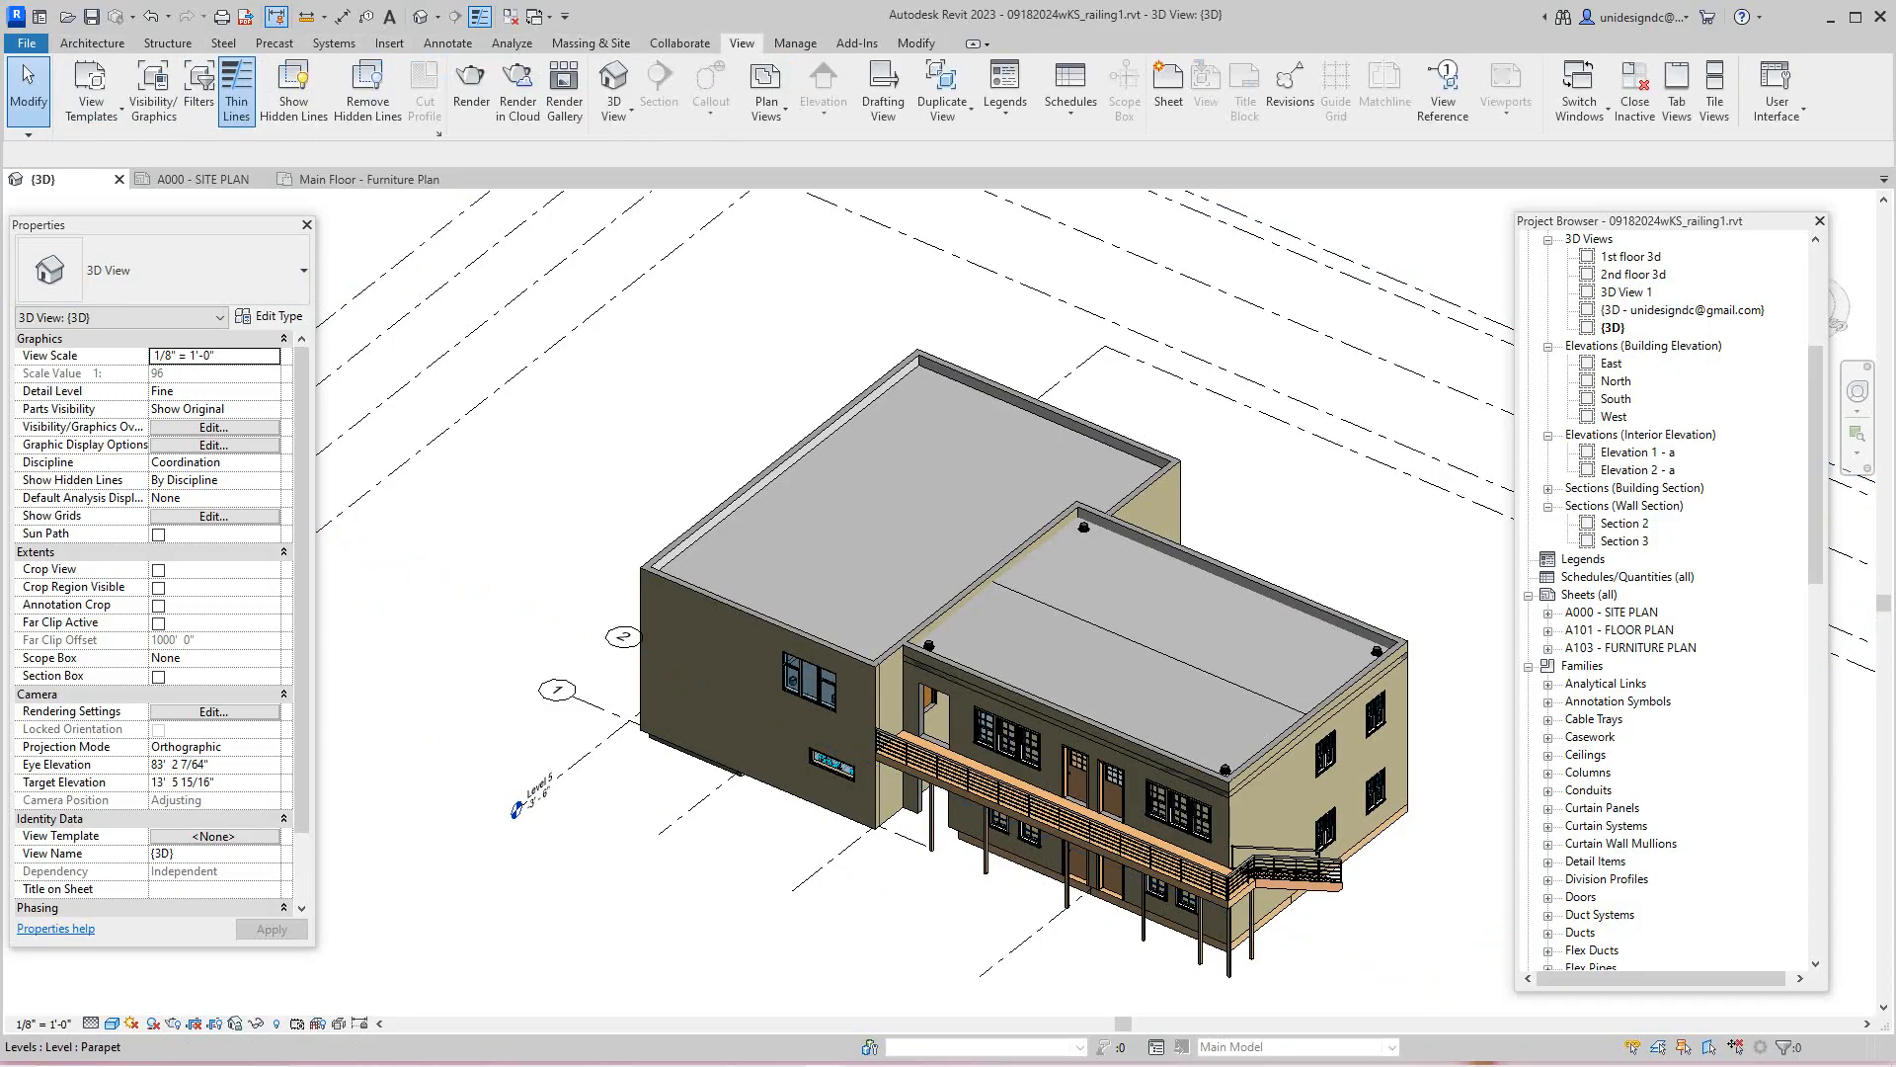
left_click(883, 89)
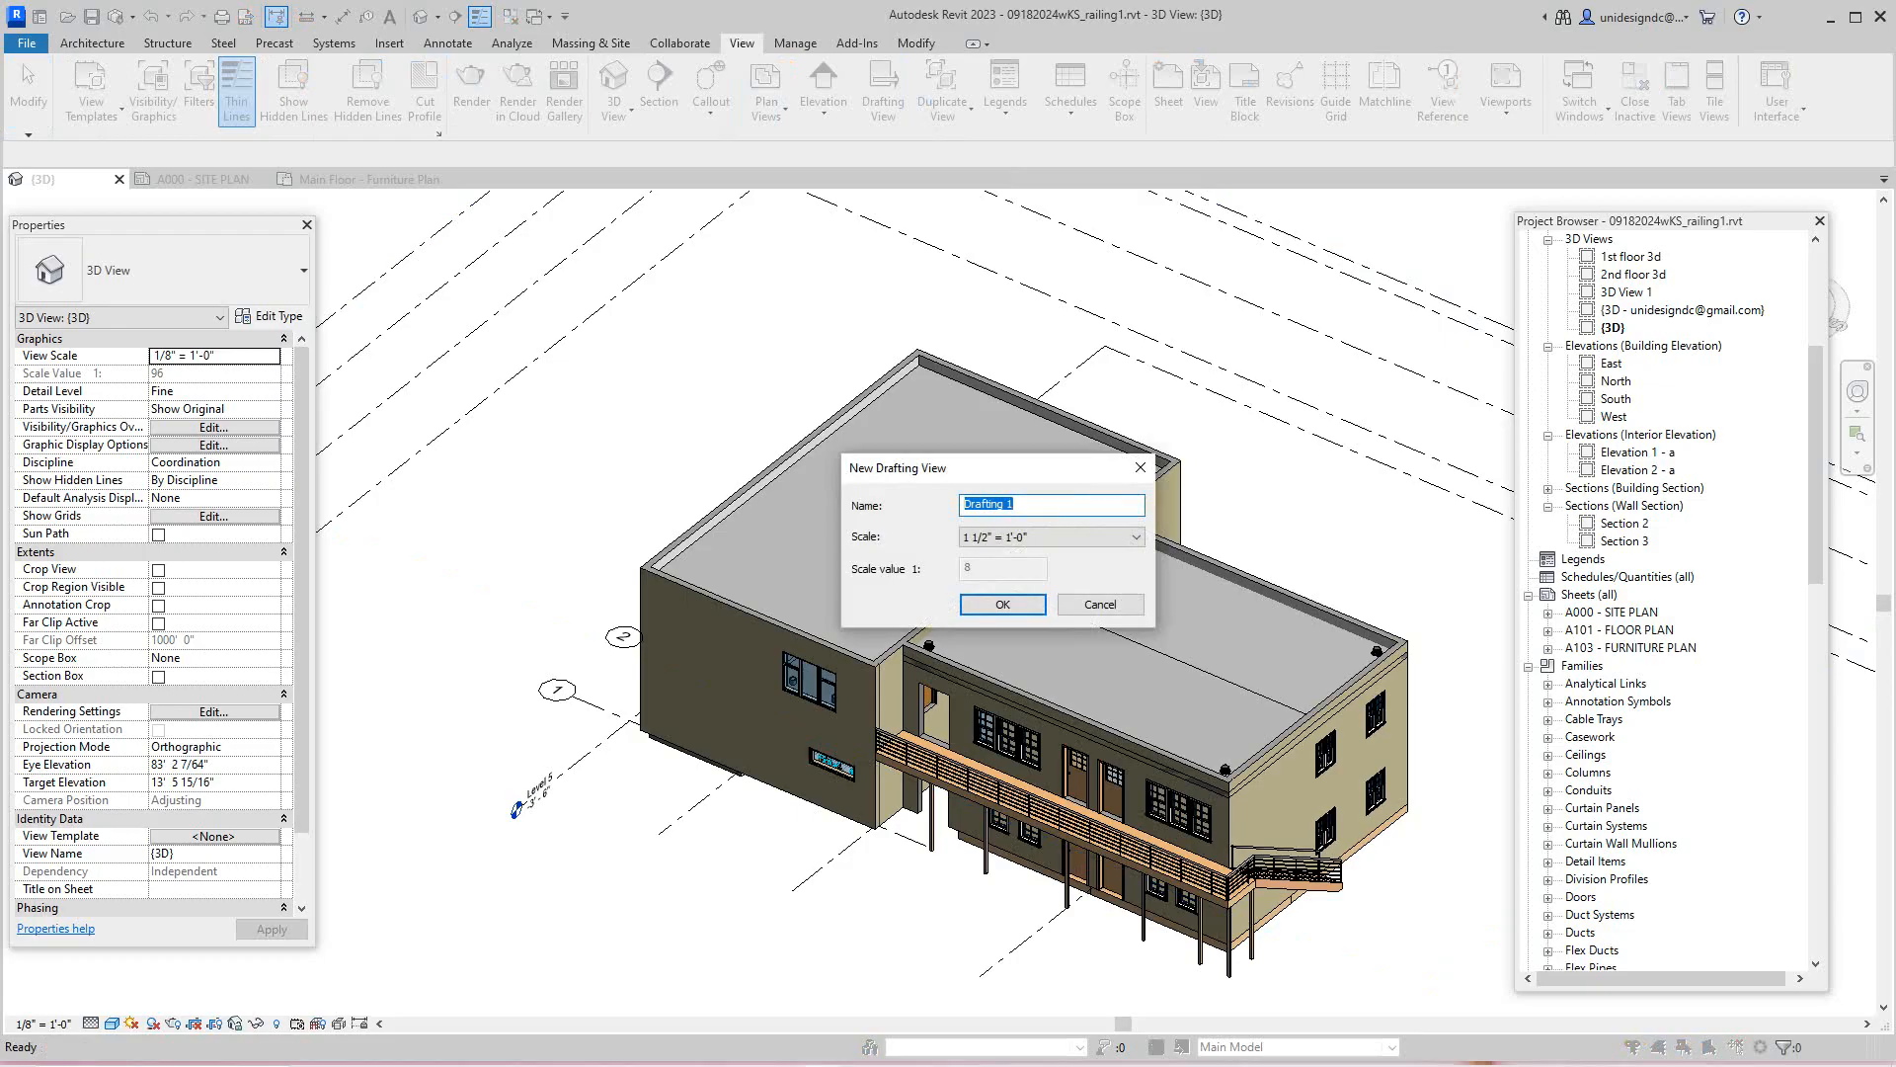
type("Roof")
key("Return")
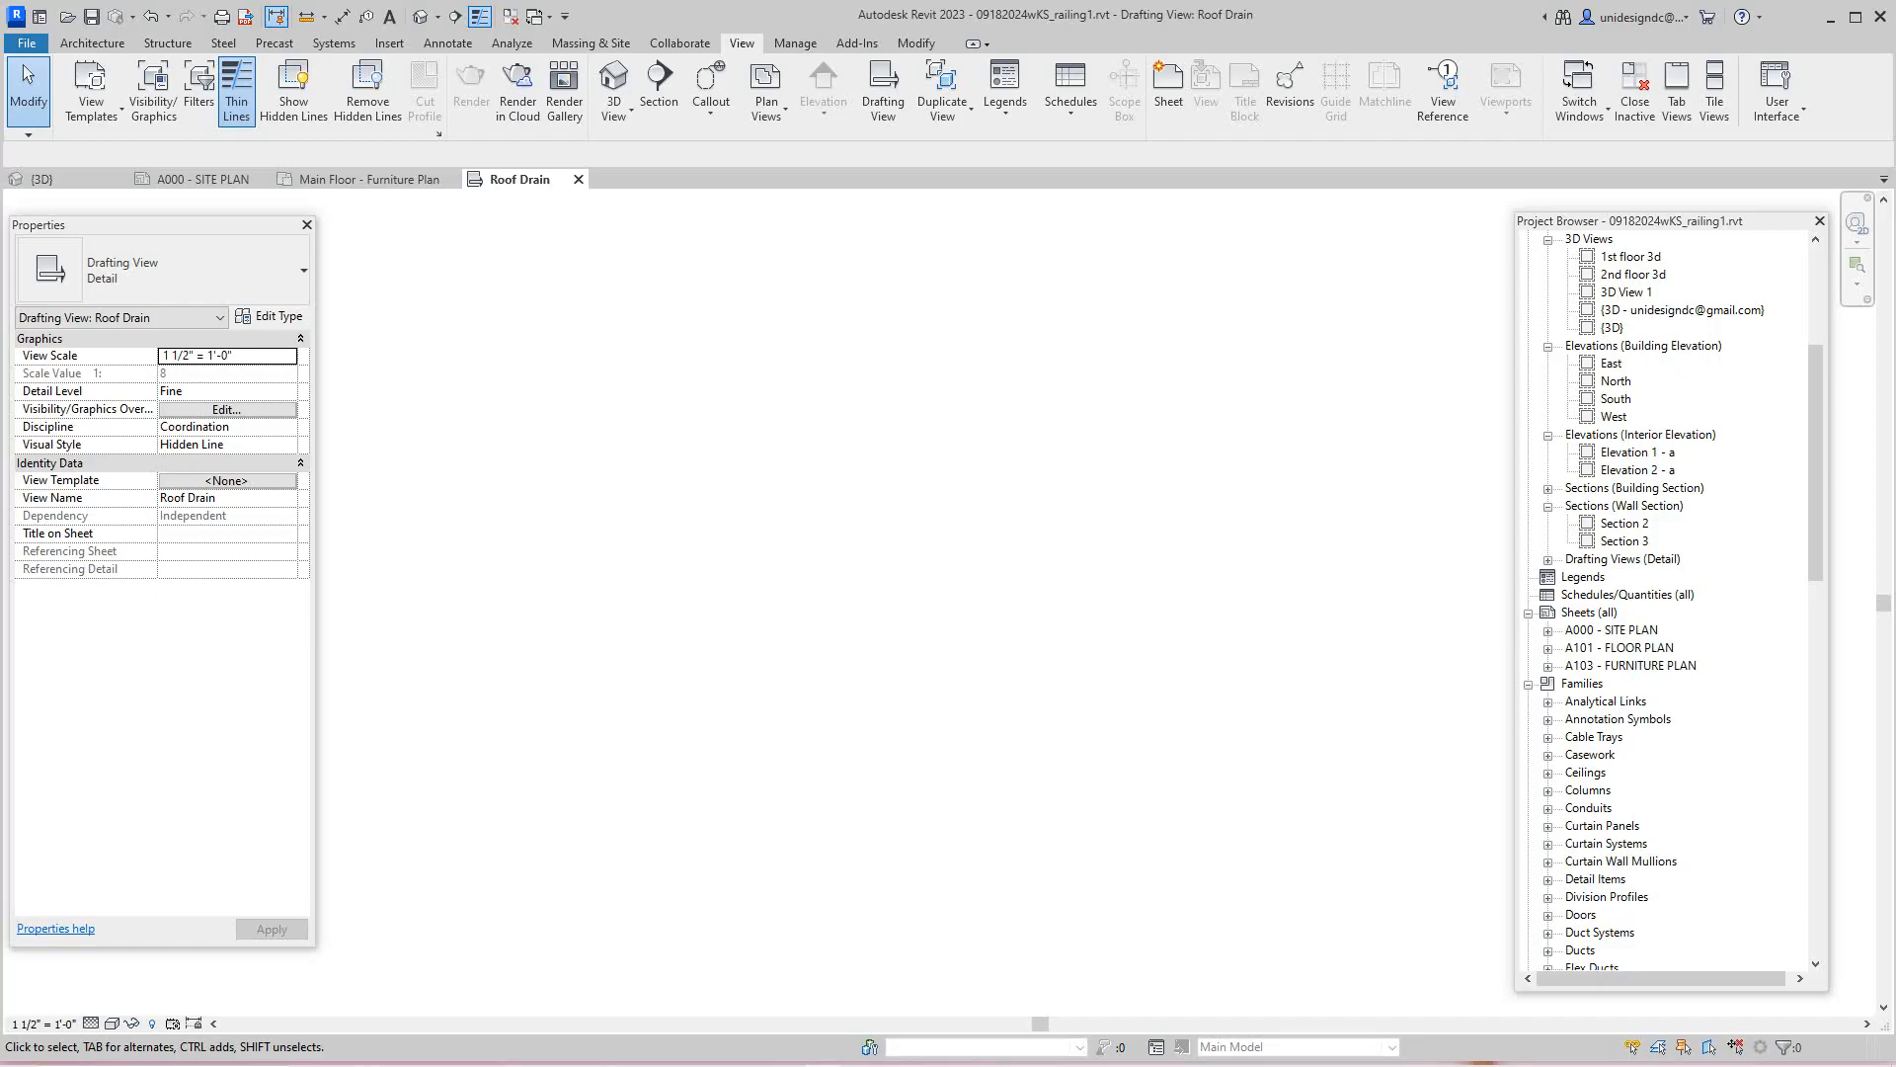
left_click(1547, 559)
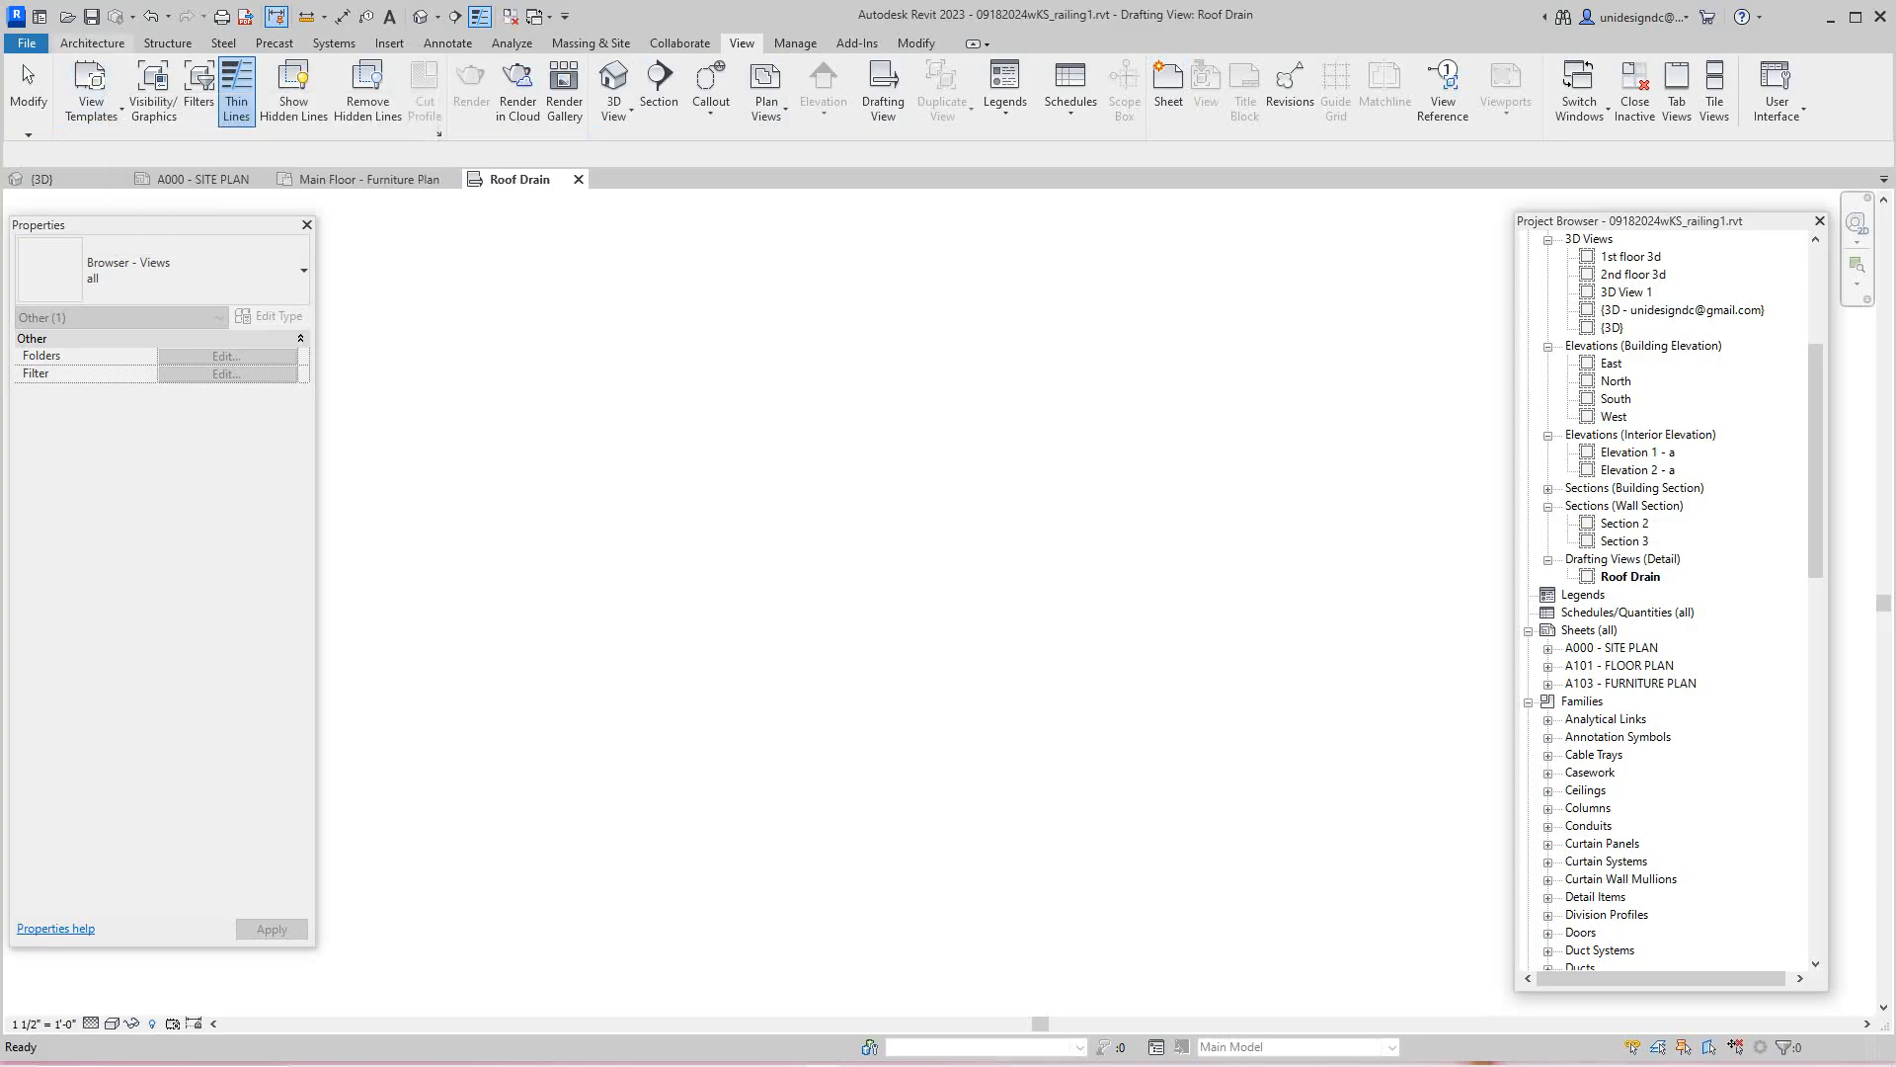
- Draw a vertical reference plane in the middle of the Roof Drain drafting view
left_click(92, 43)
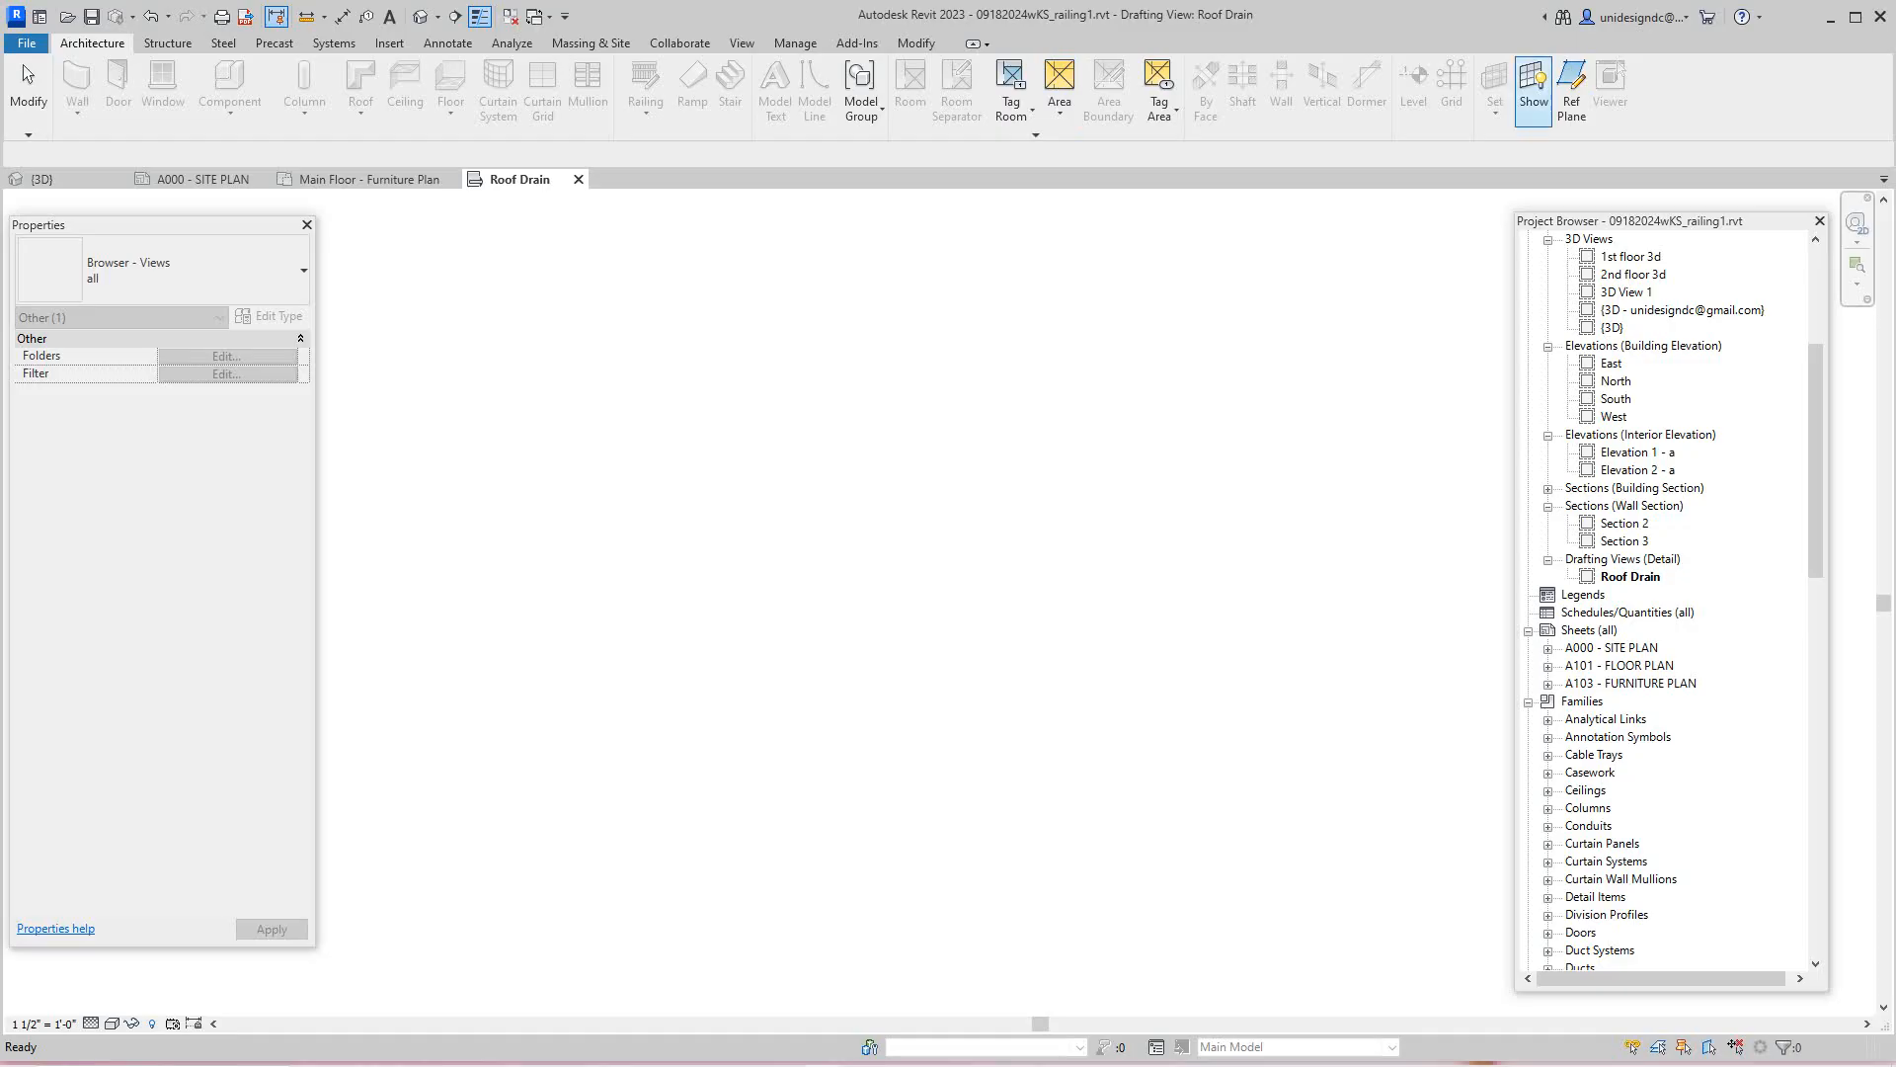
left_click(1571, 87)
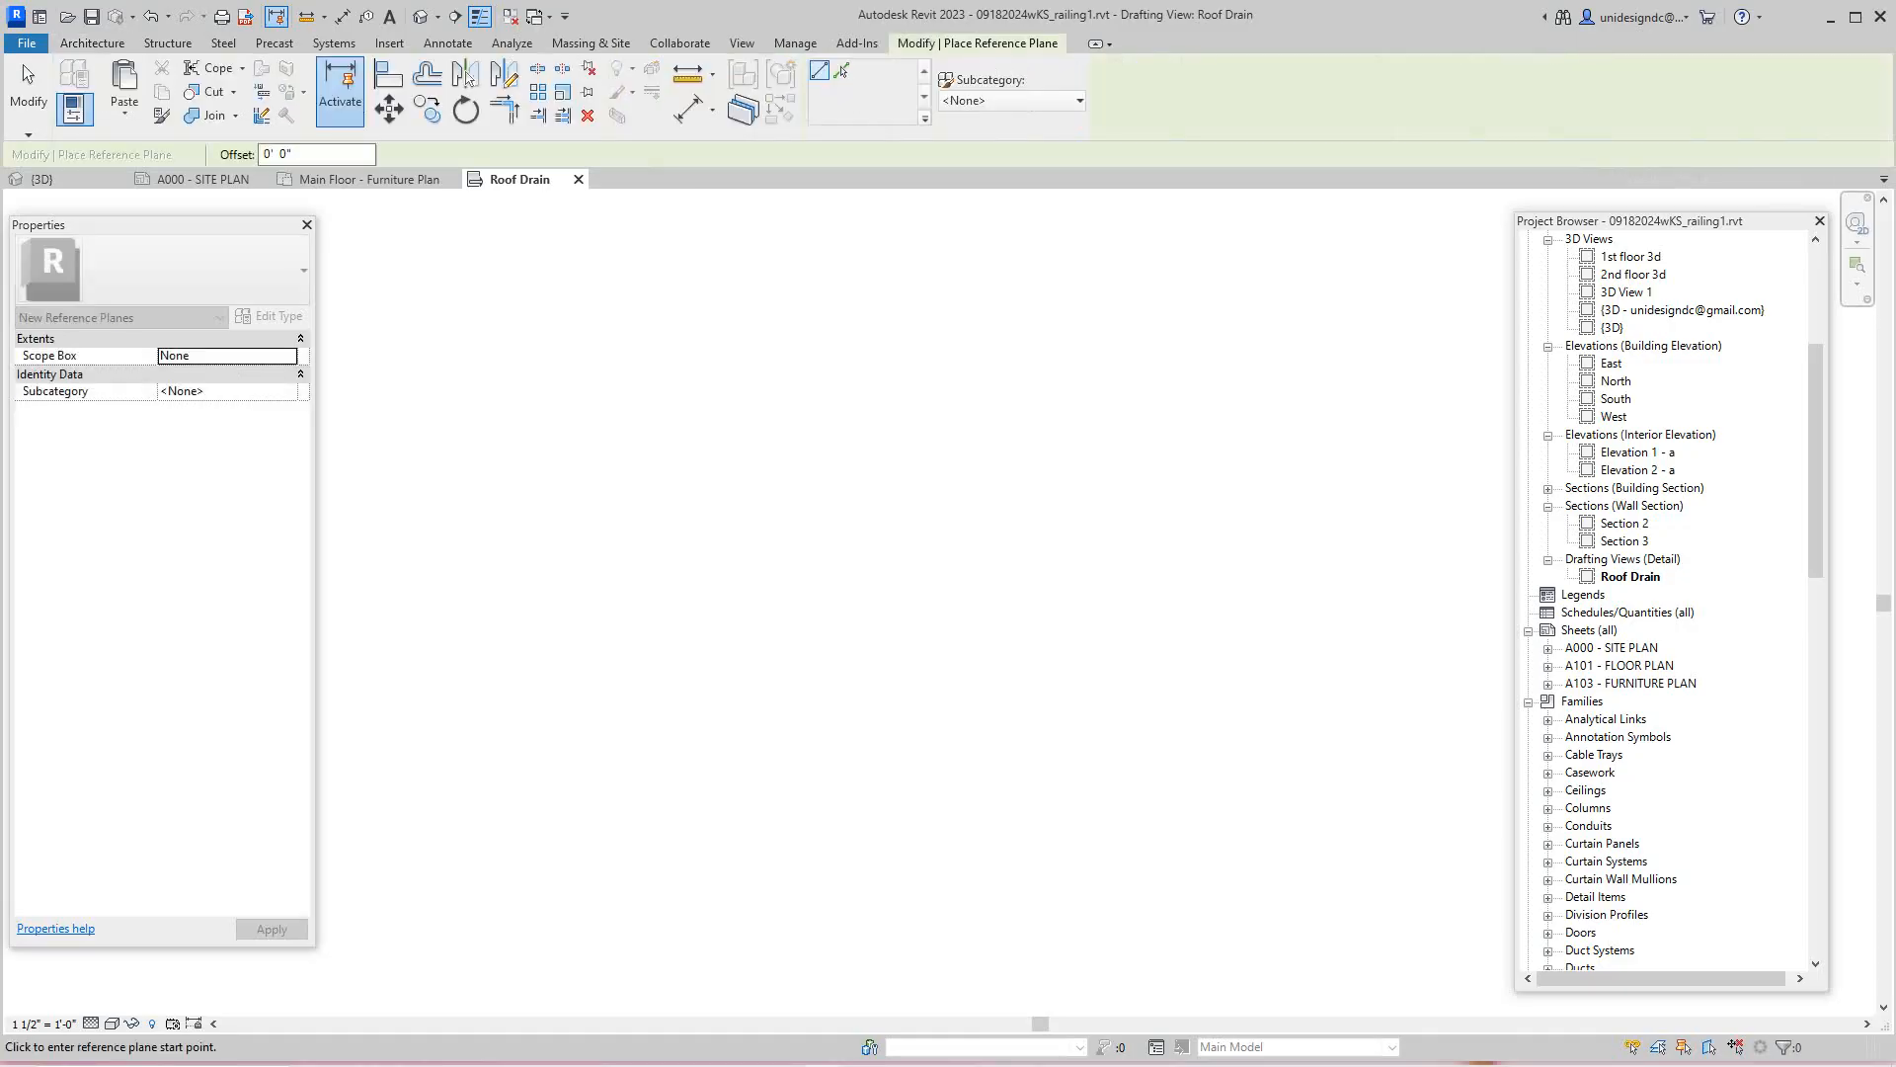
left_click(903, 397)
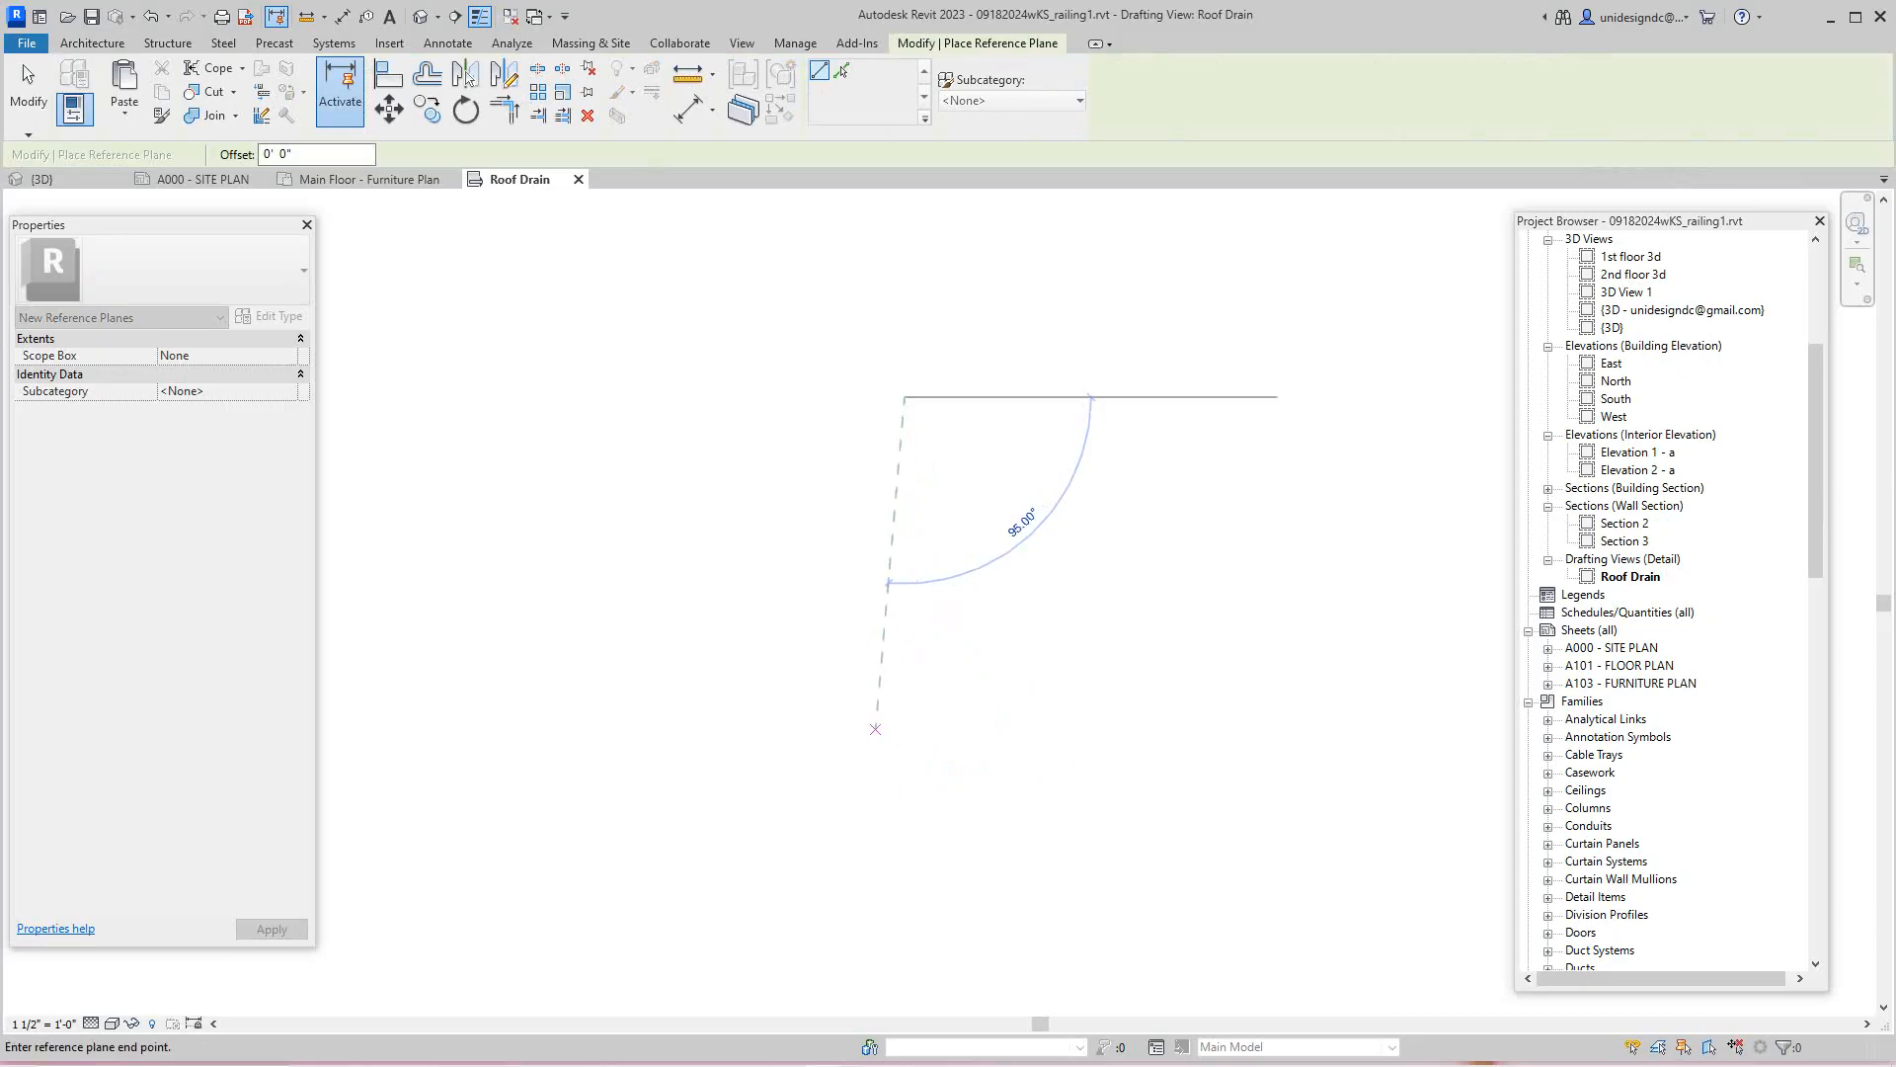
left_click(904, 758)
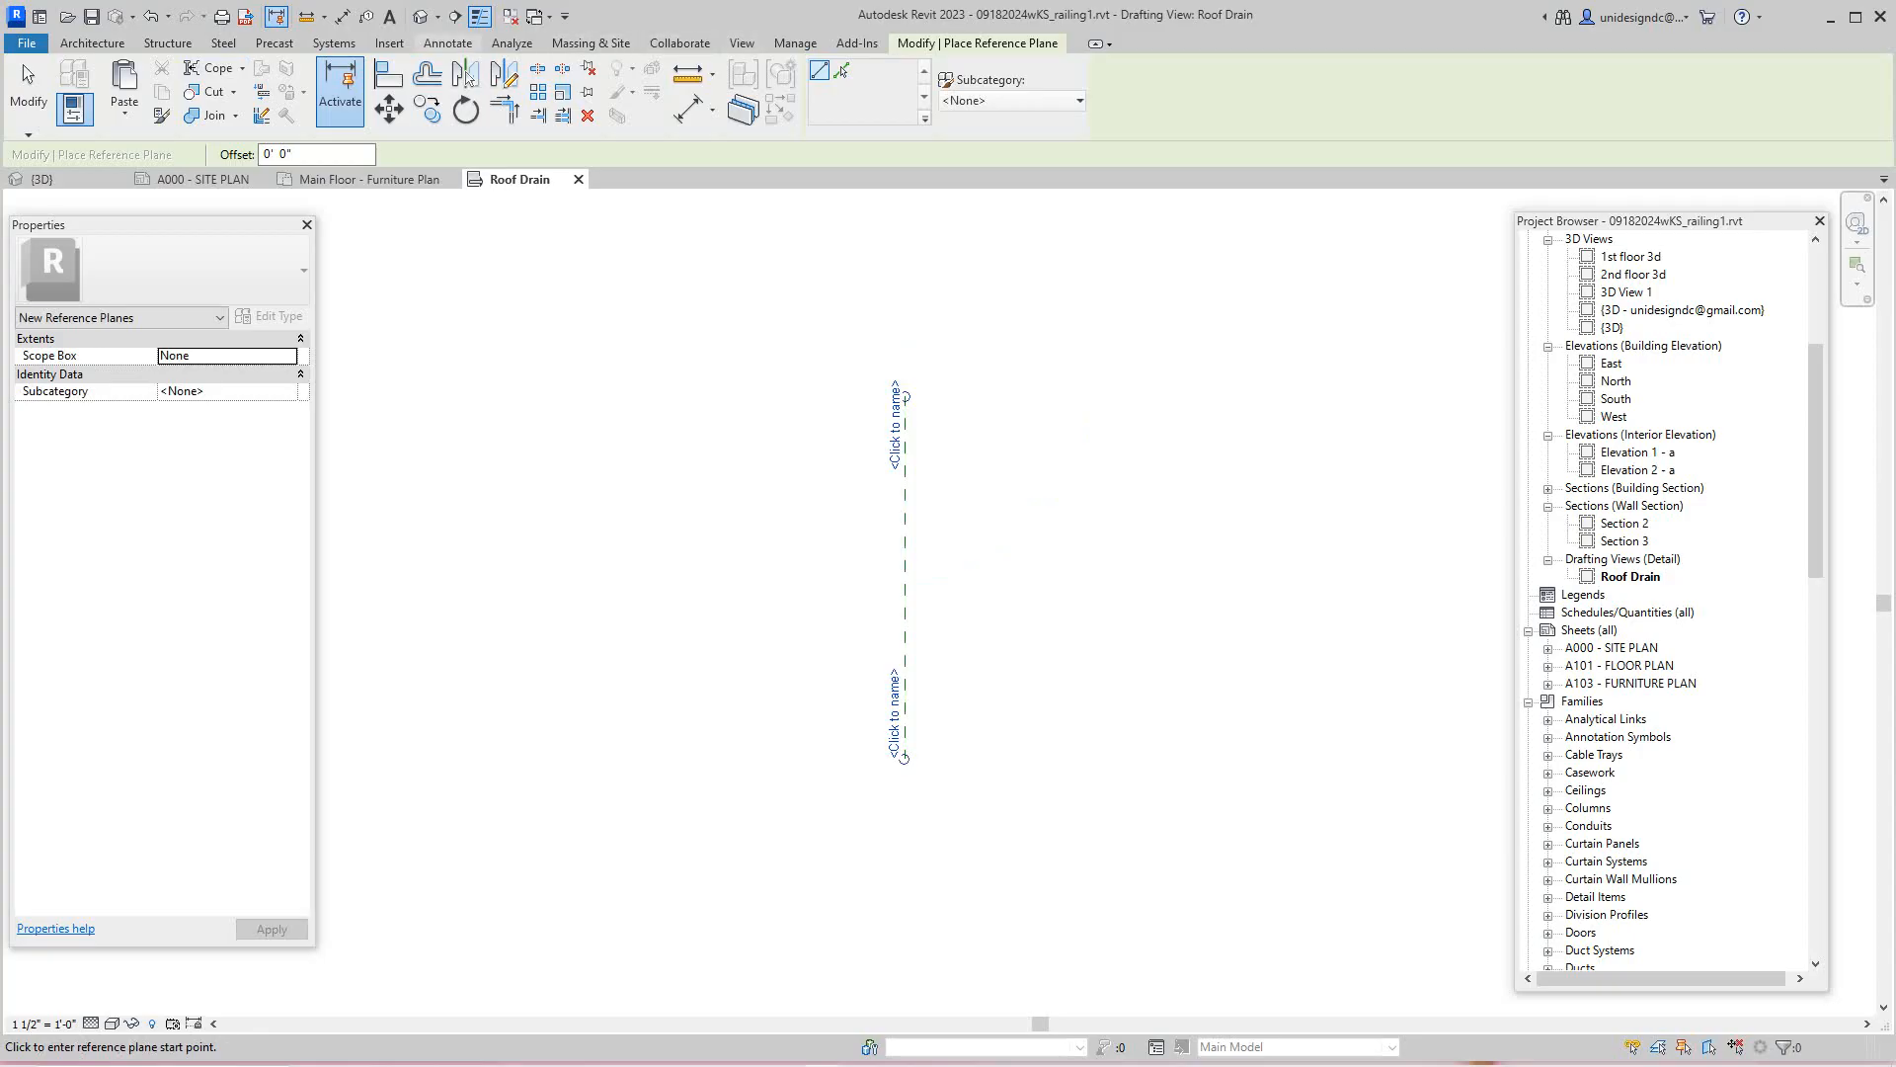
left_click(447, 42)
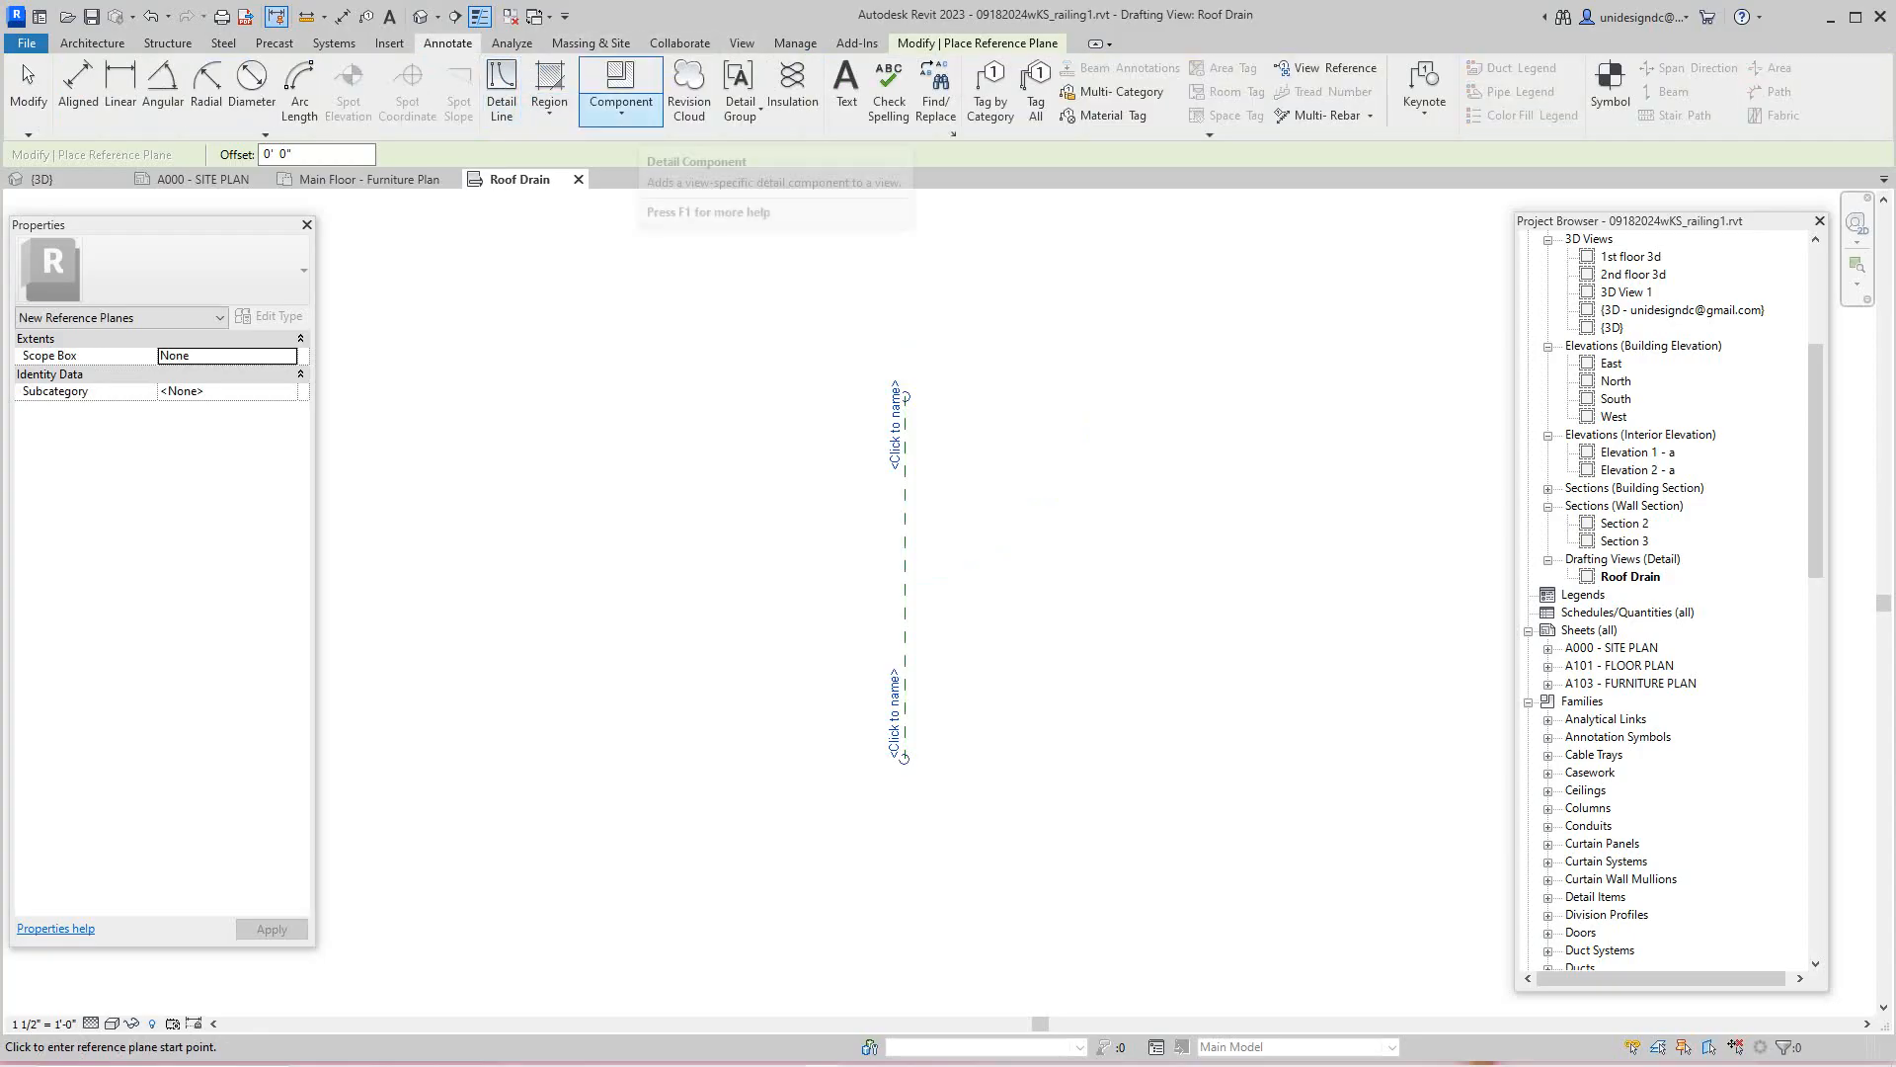
left_click(621, 107)
left_click(666, 147)
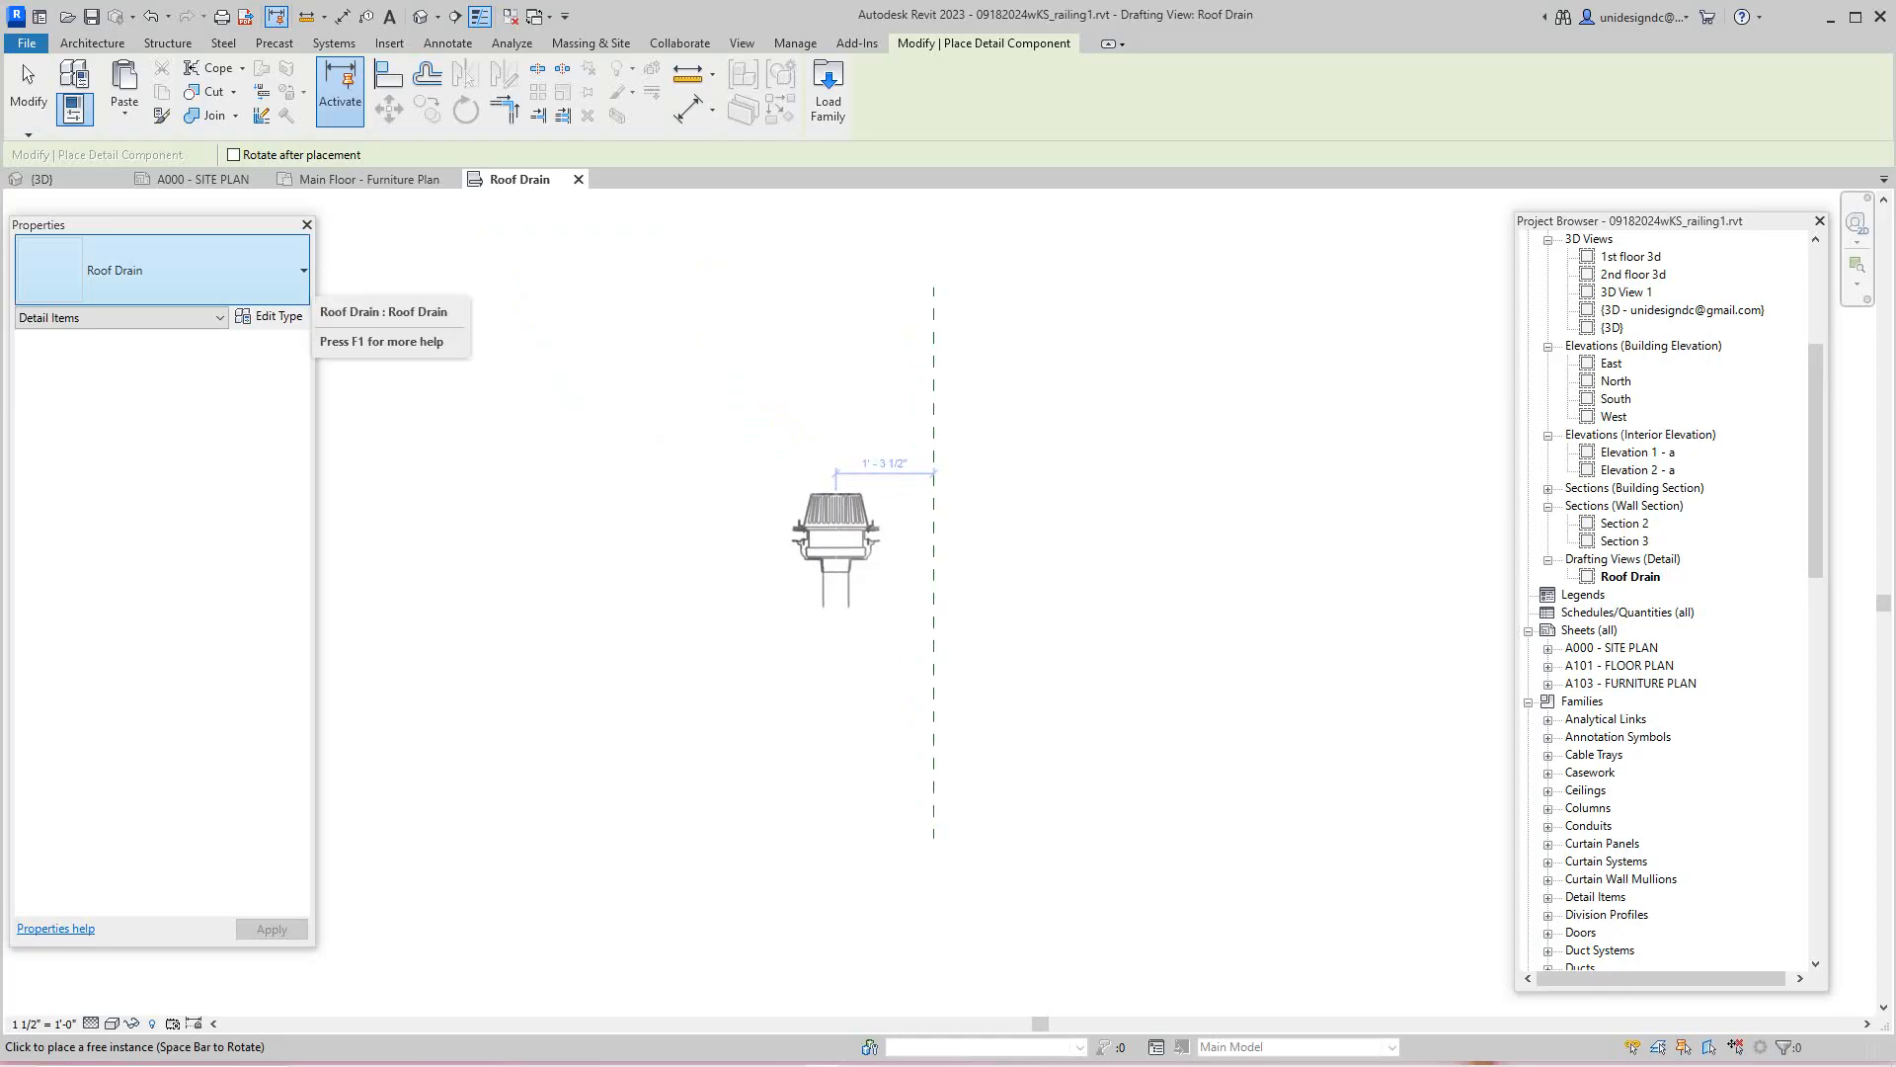
right_click(814, 591)
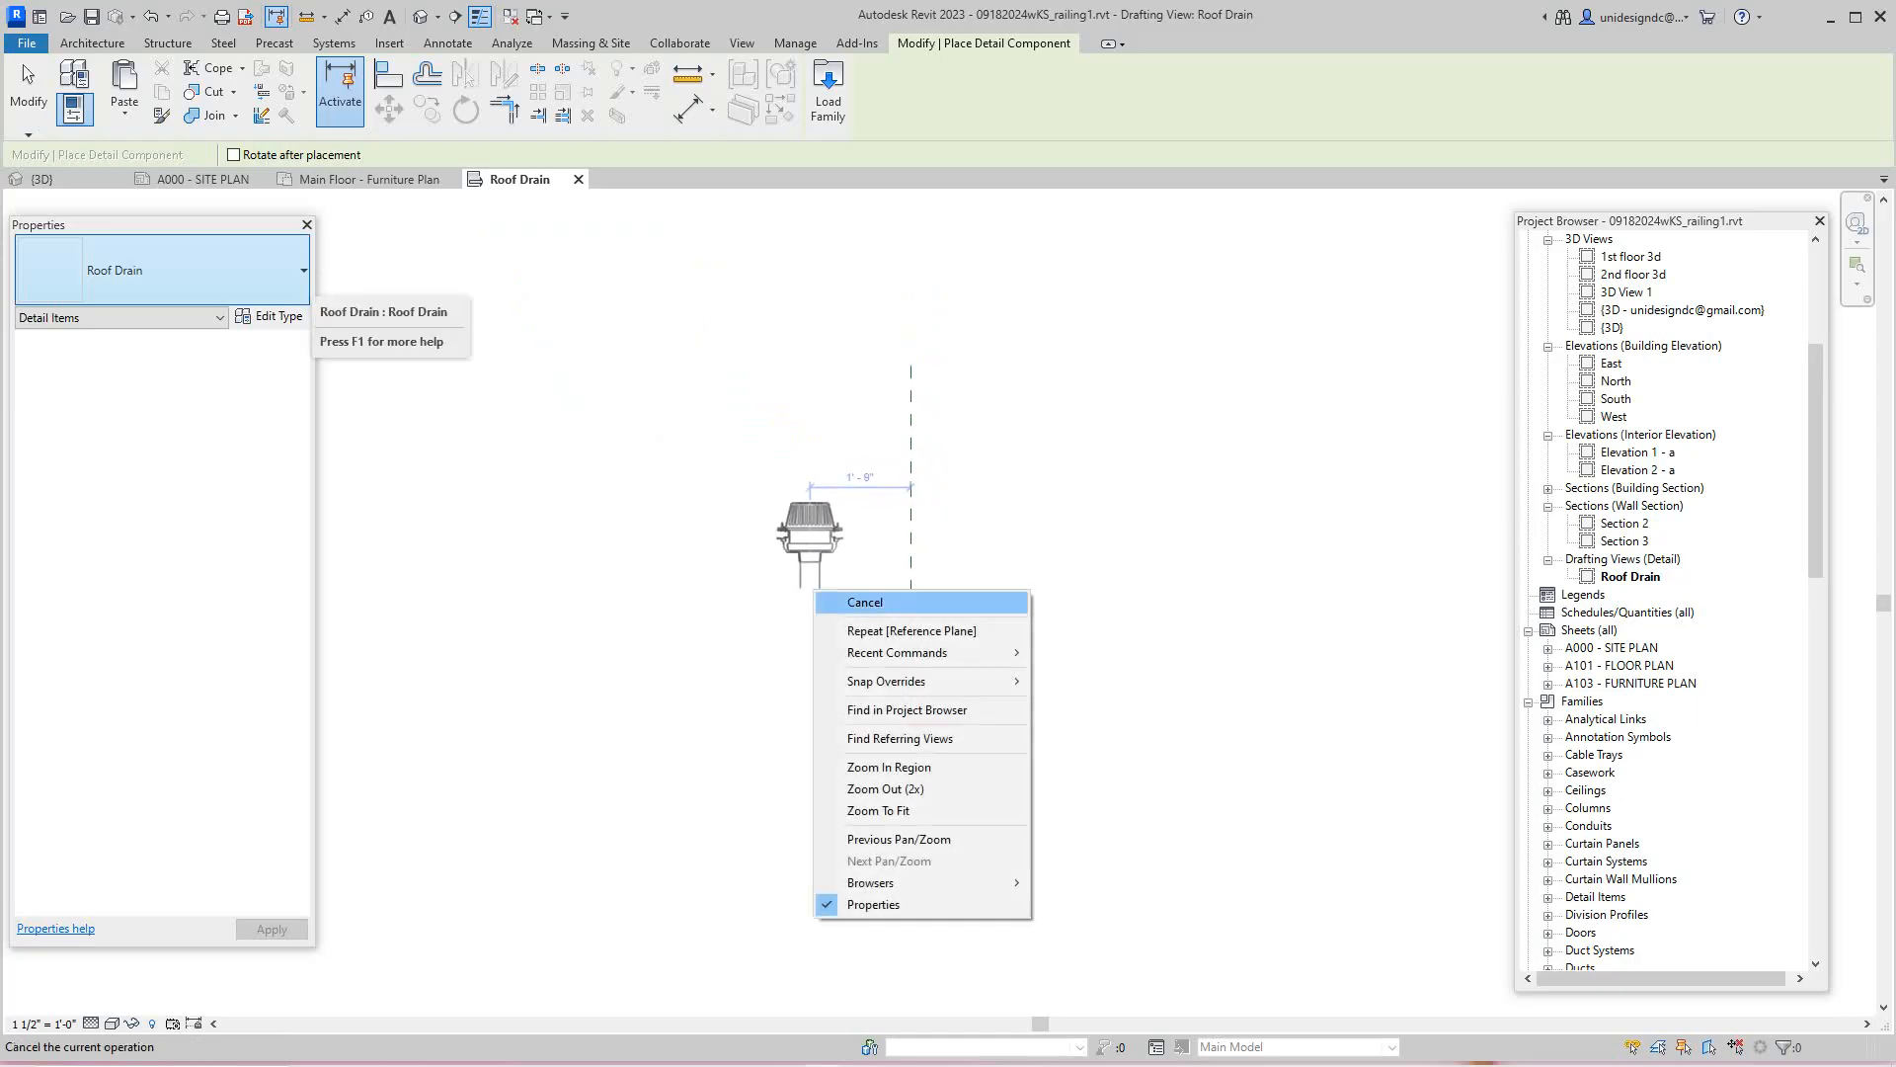
left_click(866, 601)
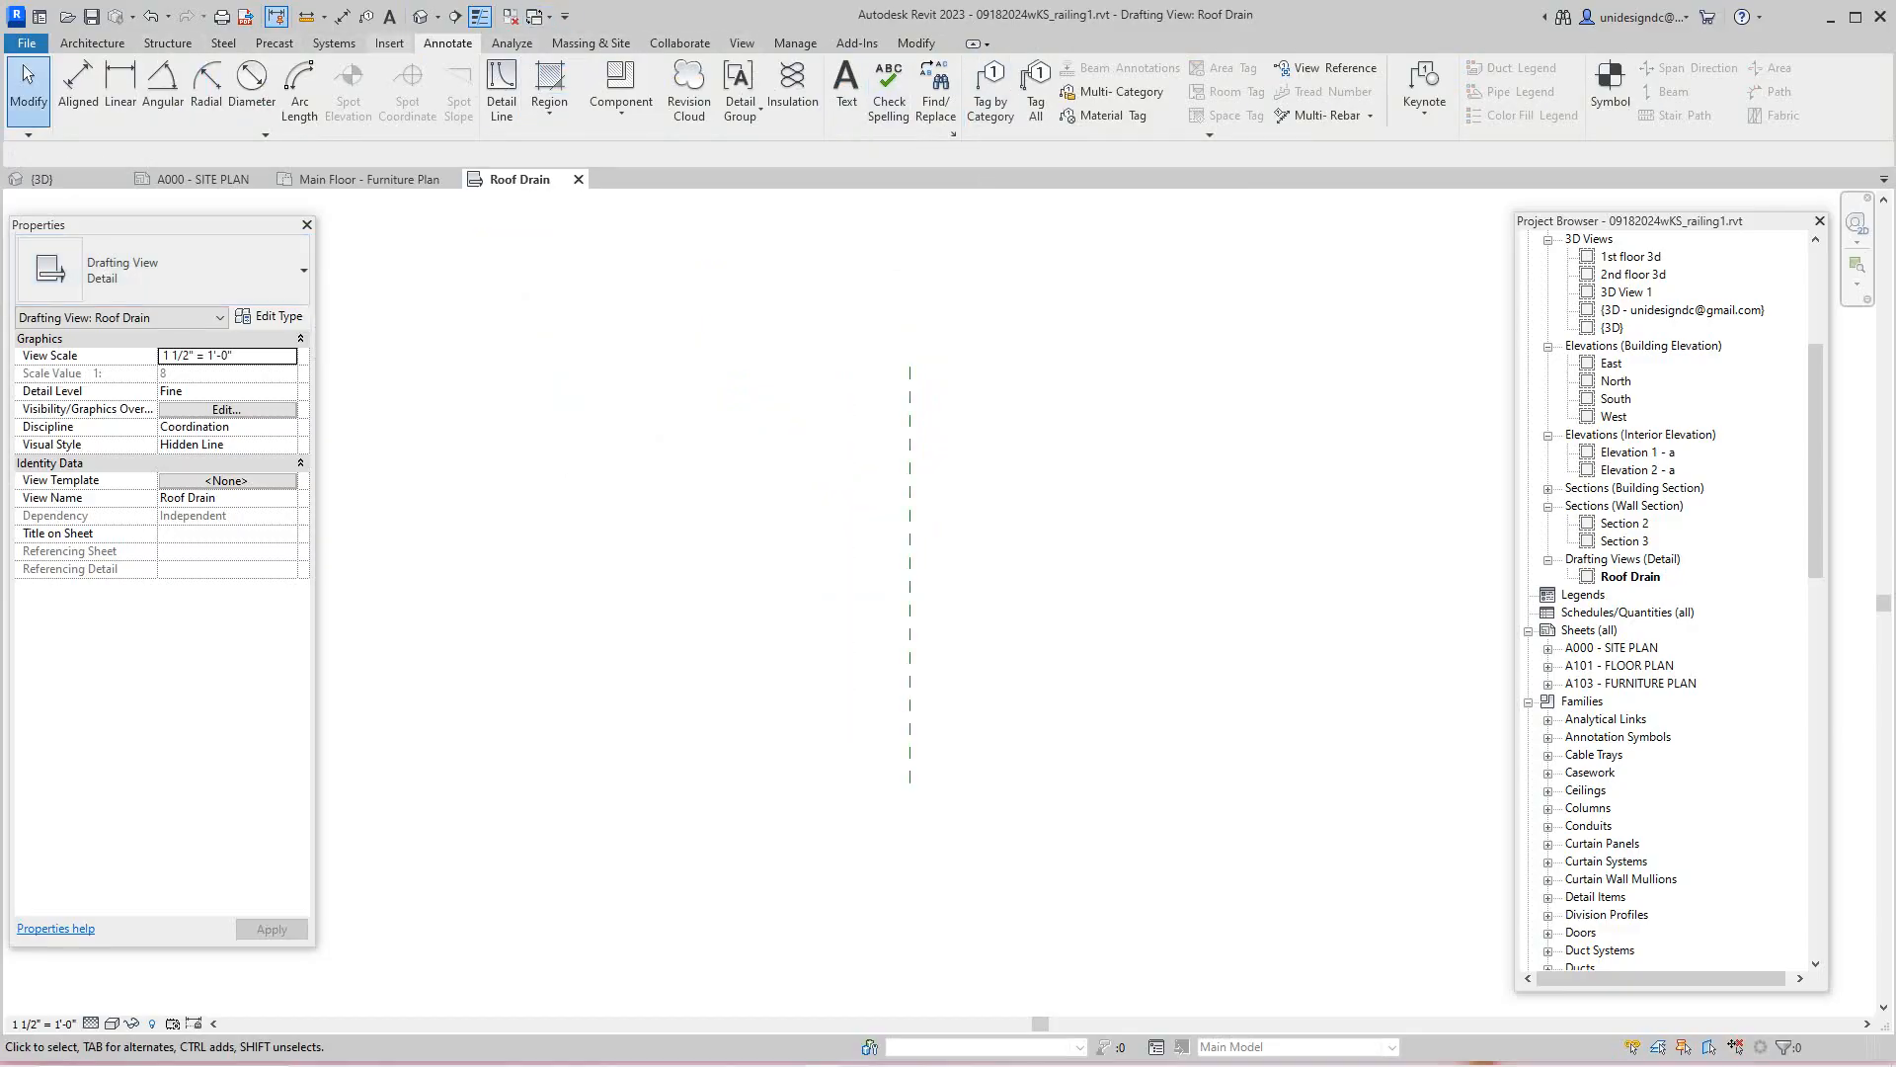
- Look up the roof drain detail items in the Autodesk family library and close it without loading anything
left_click(389, 42)
left_click(835, 91)
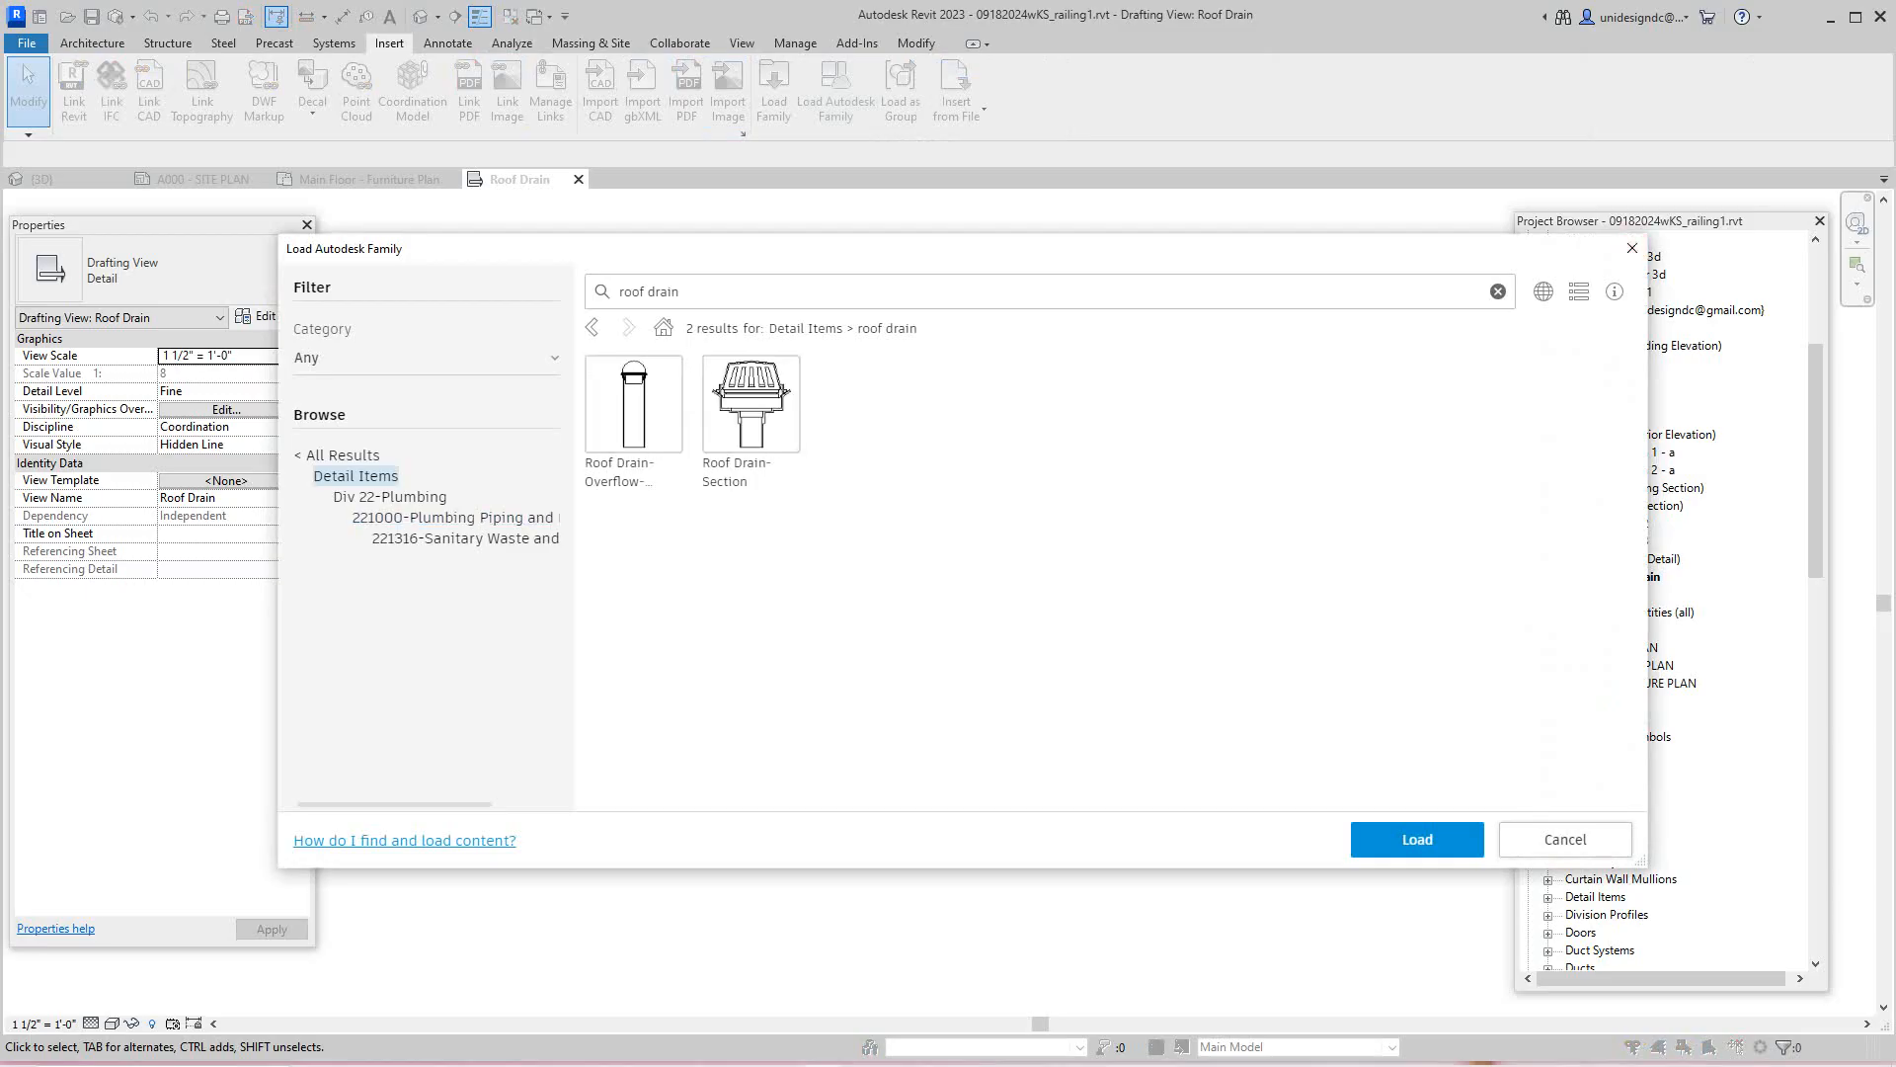
left_click(1566, 838)
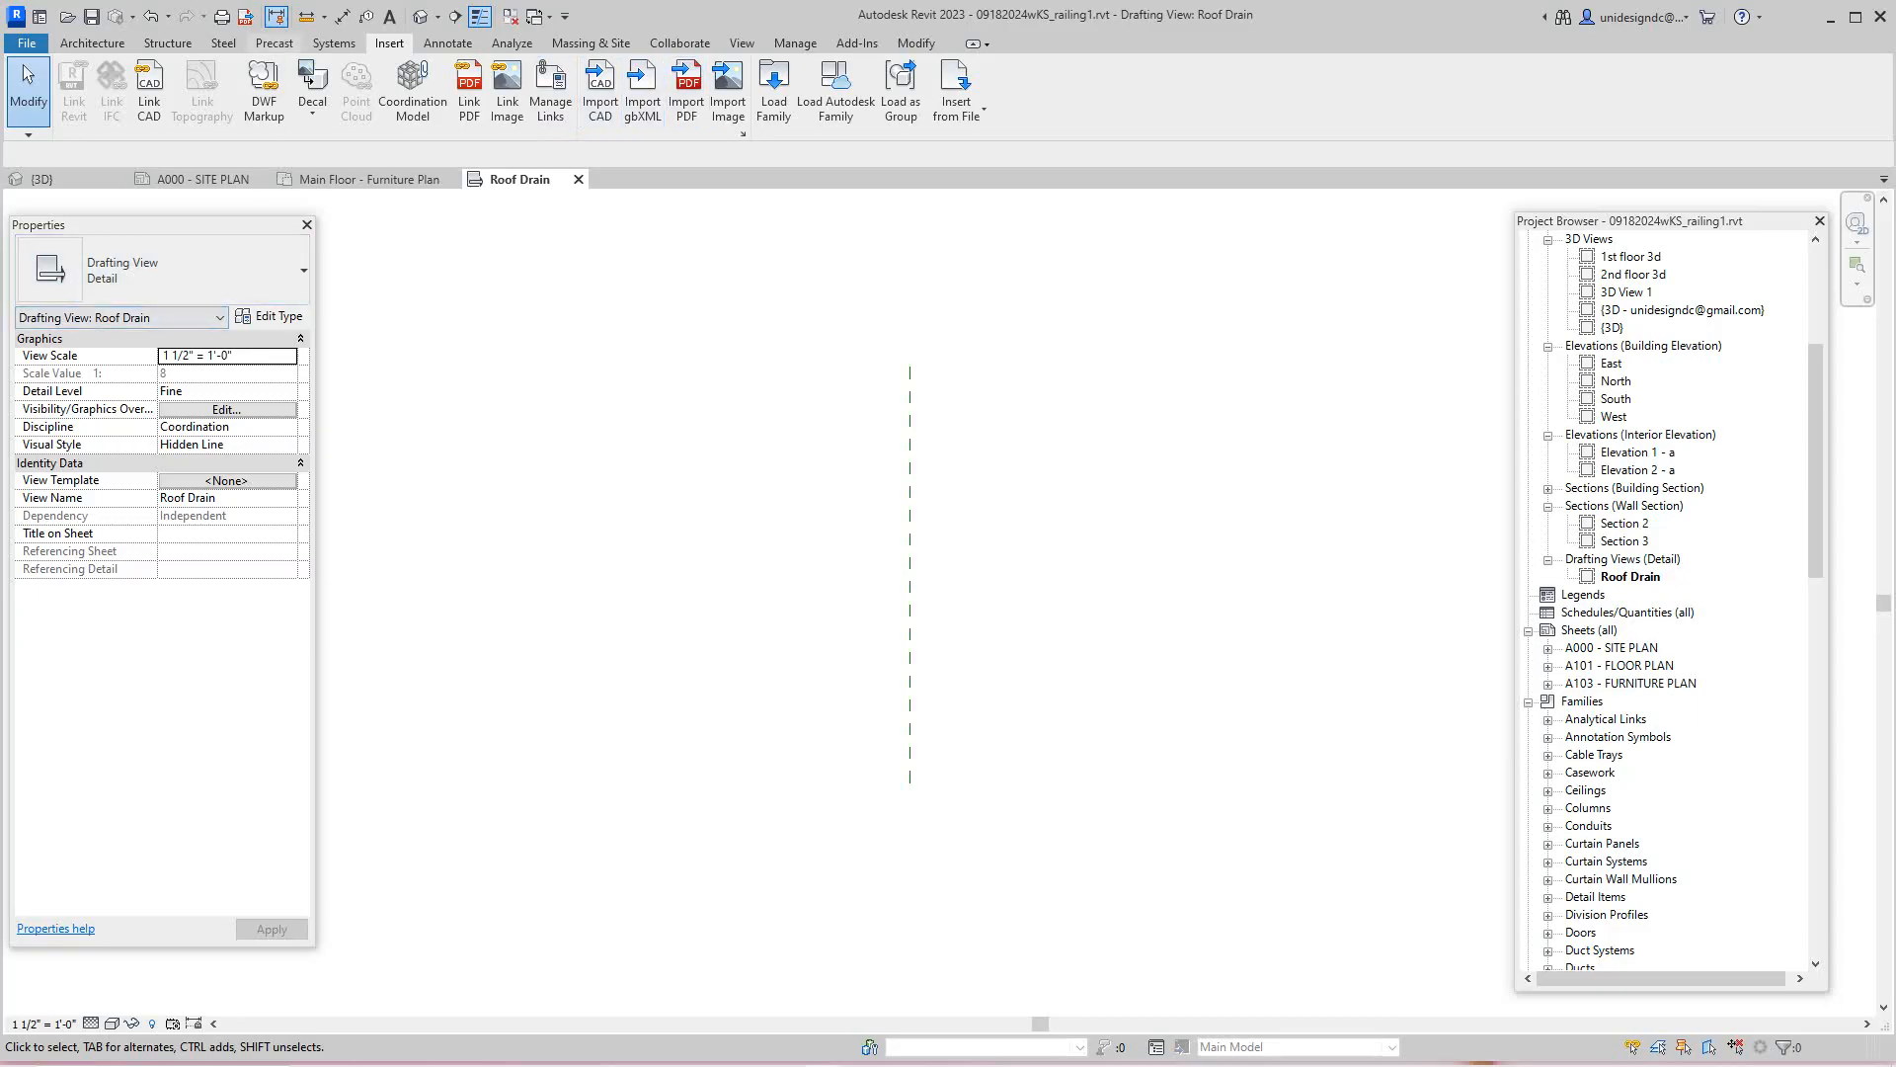
- Place one Roof Drain detail component about 1'-3" to the left of the vertical reference plane
left_click(447, 42)
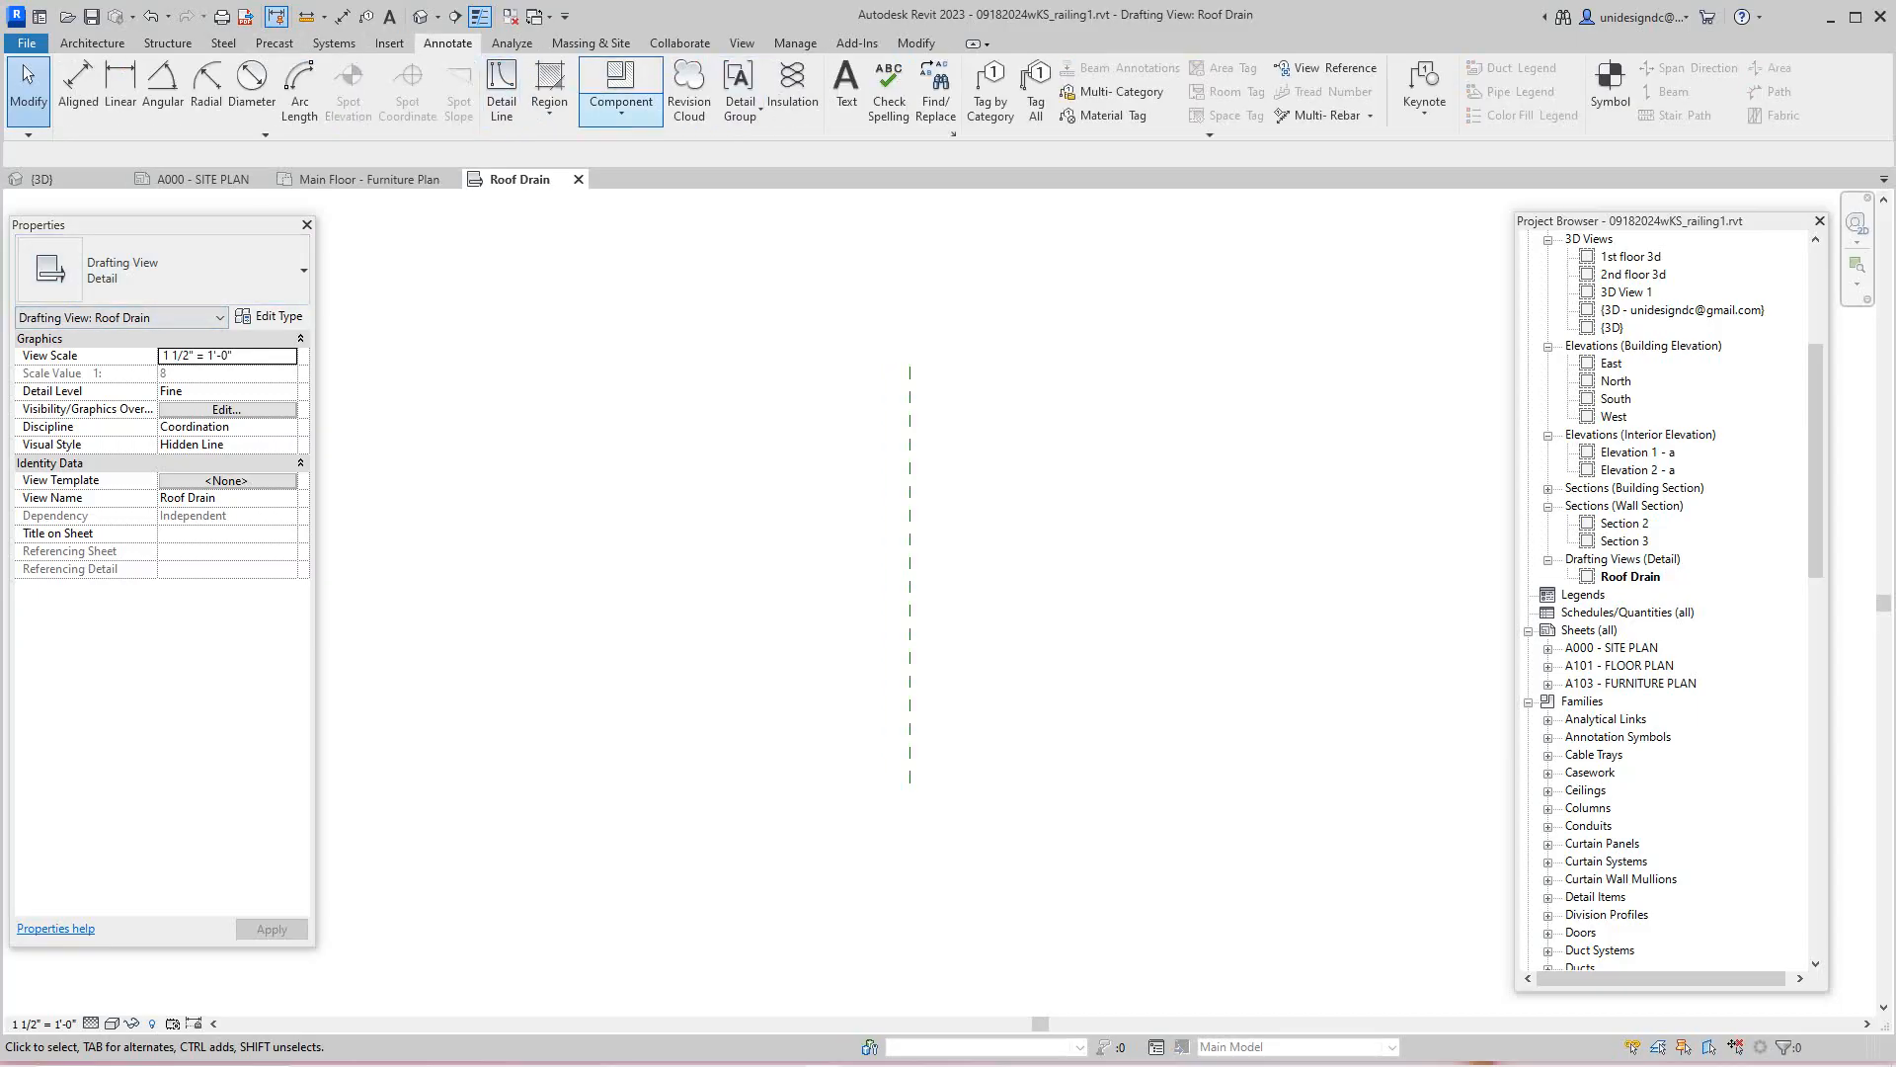
left_click(622, 111)
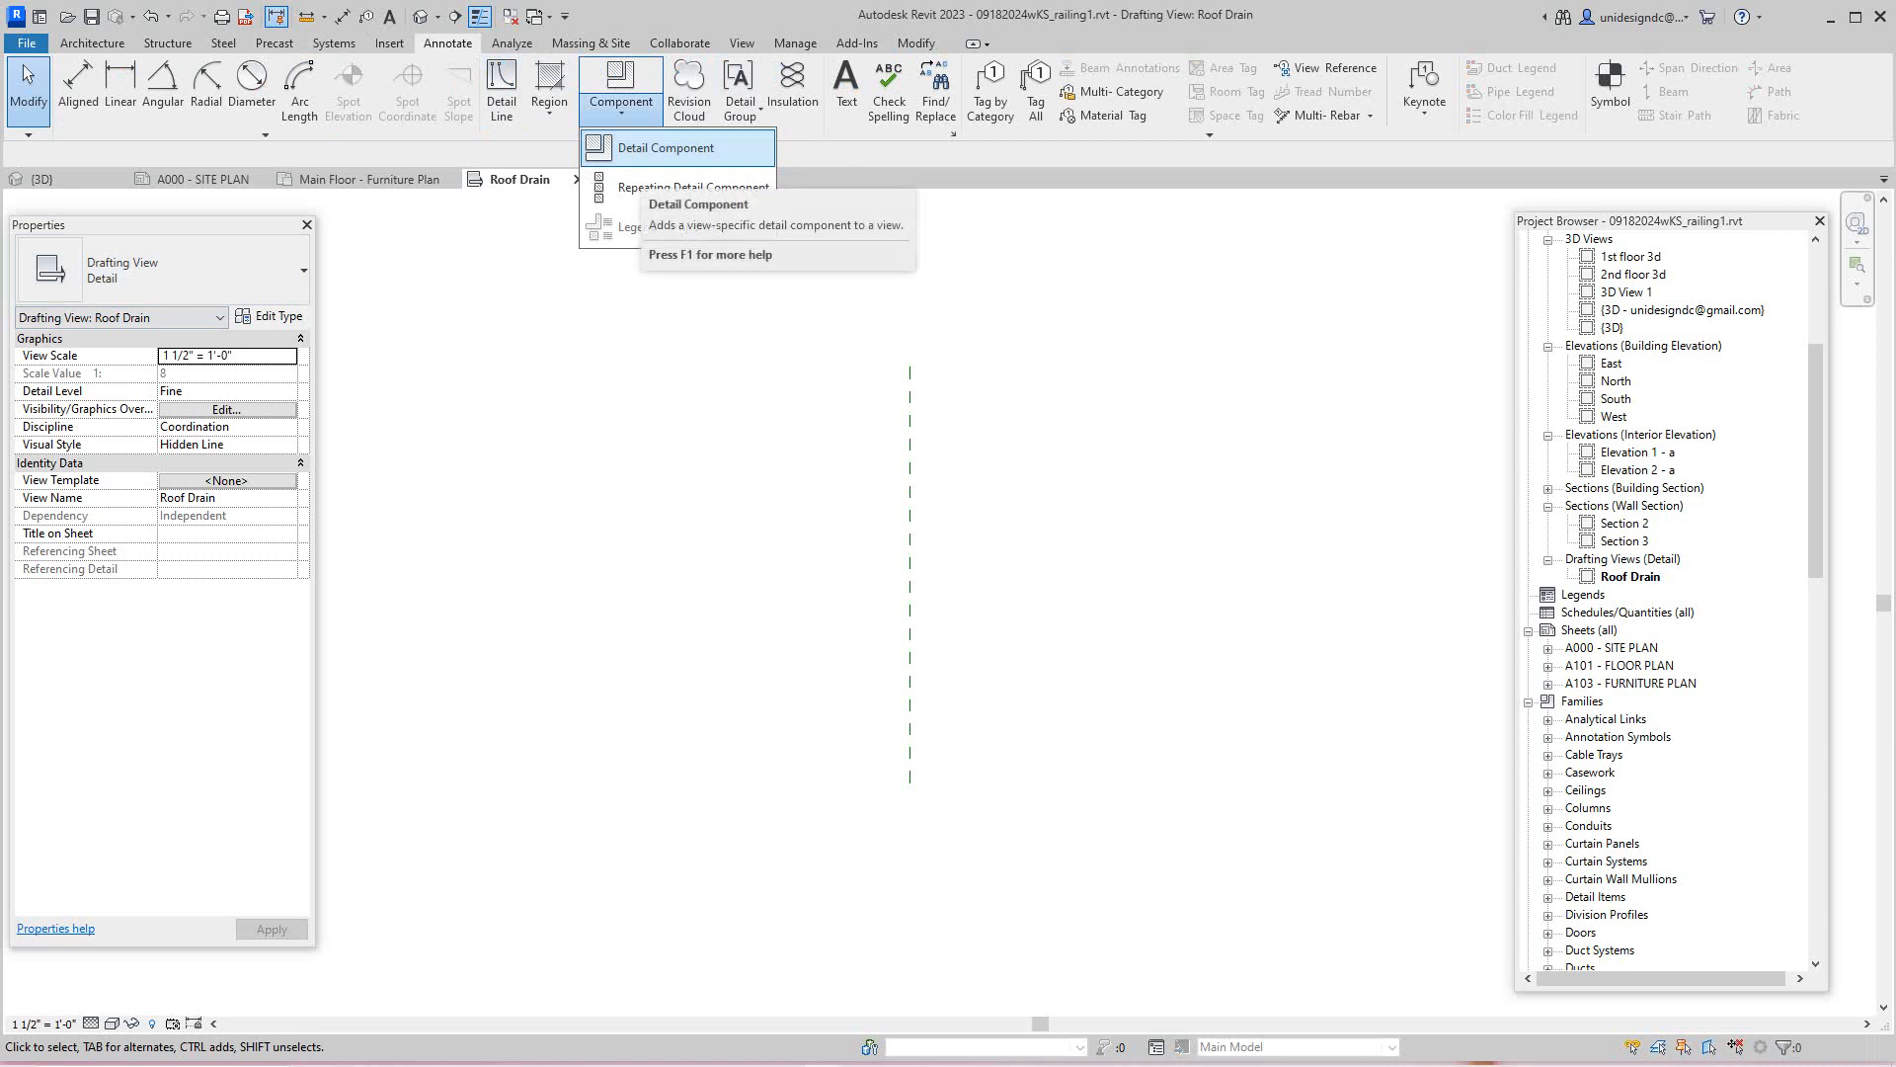
left_click(665, 147)
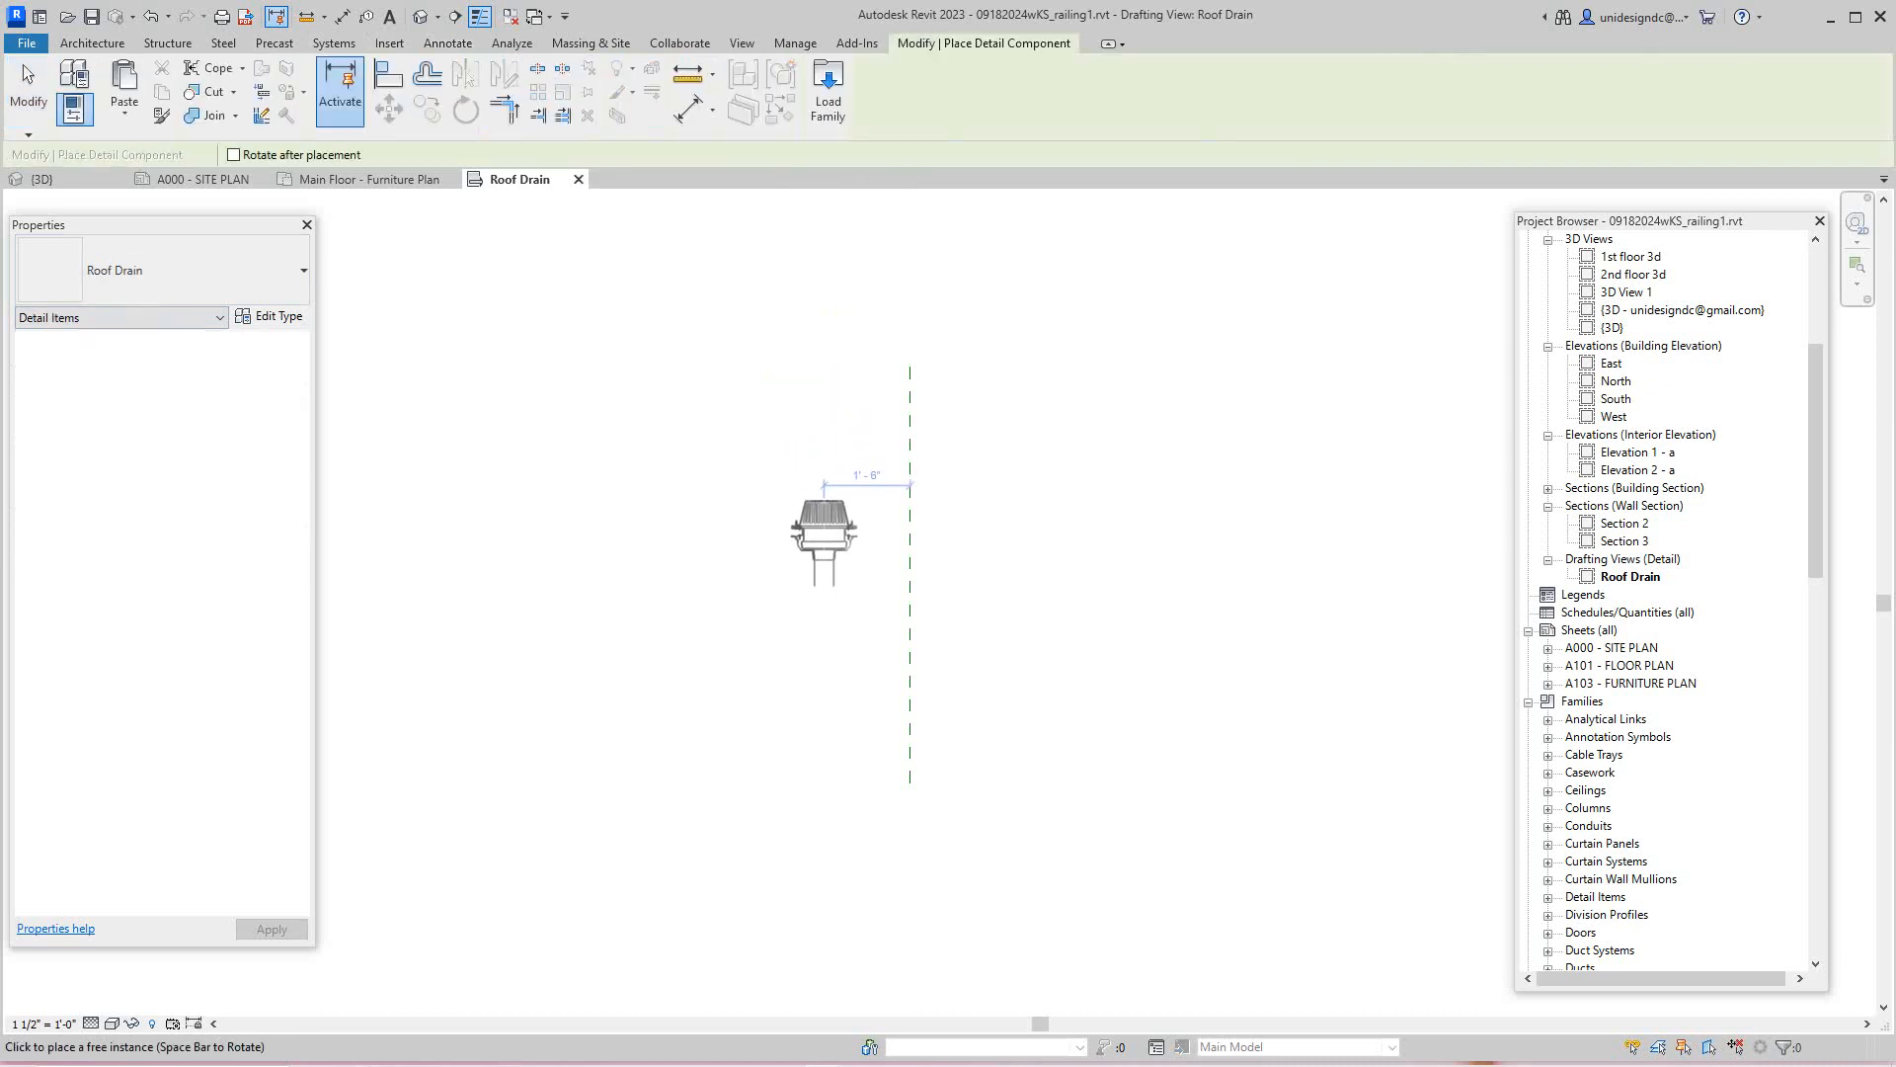
scroll(824, 485, "up", 3)
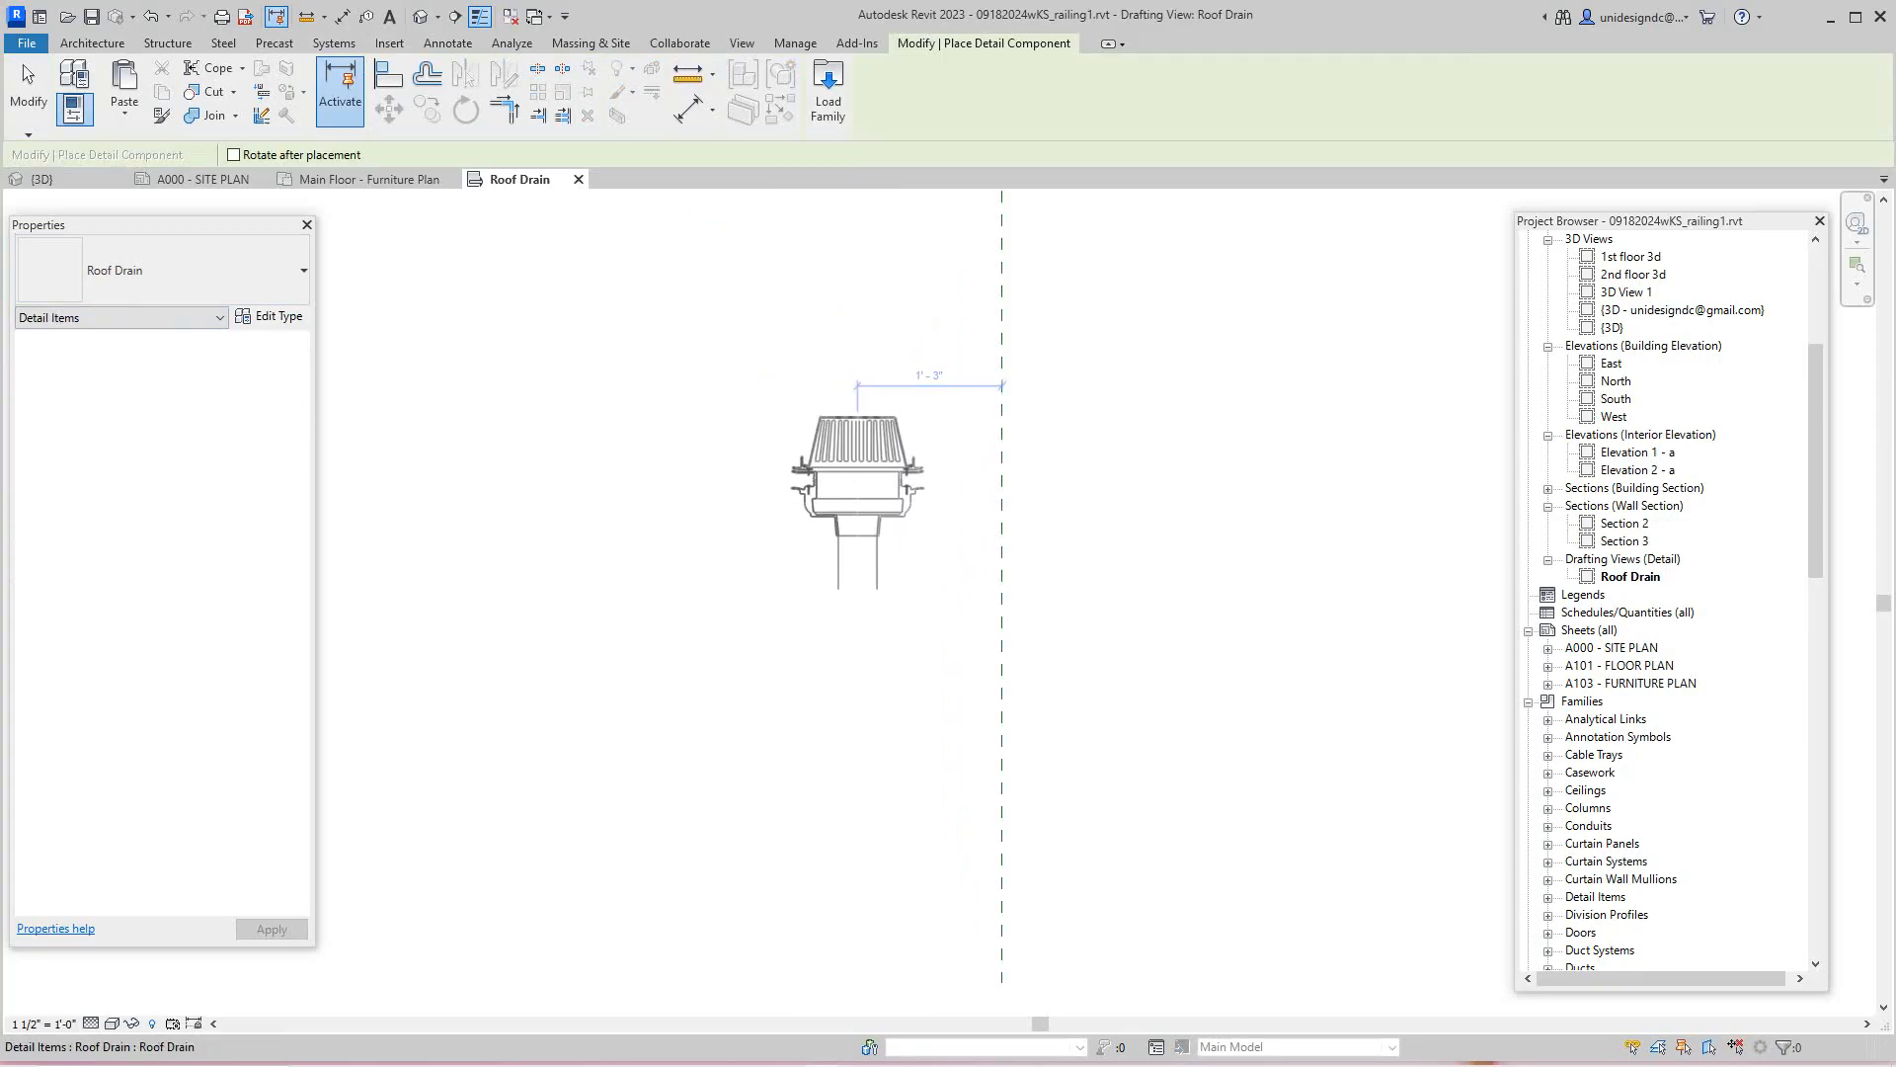
left_click(857, 590)
right_click(857, 589)
key("Escape")
scroll(921, 500, "up", 2)
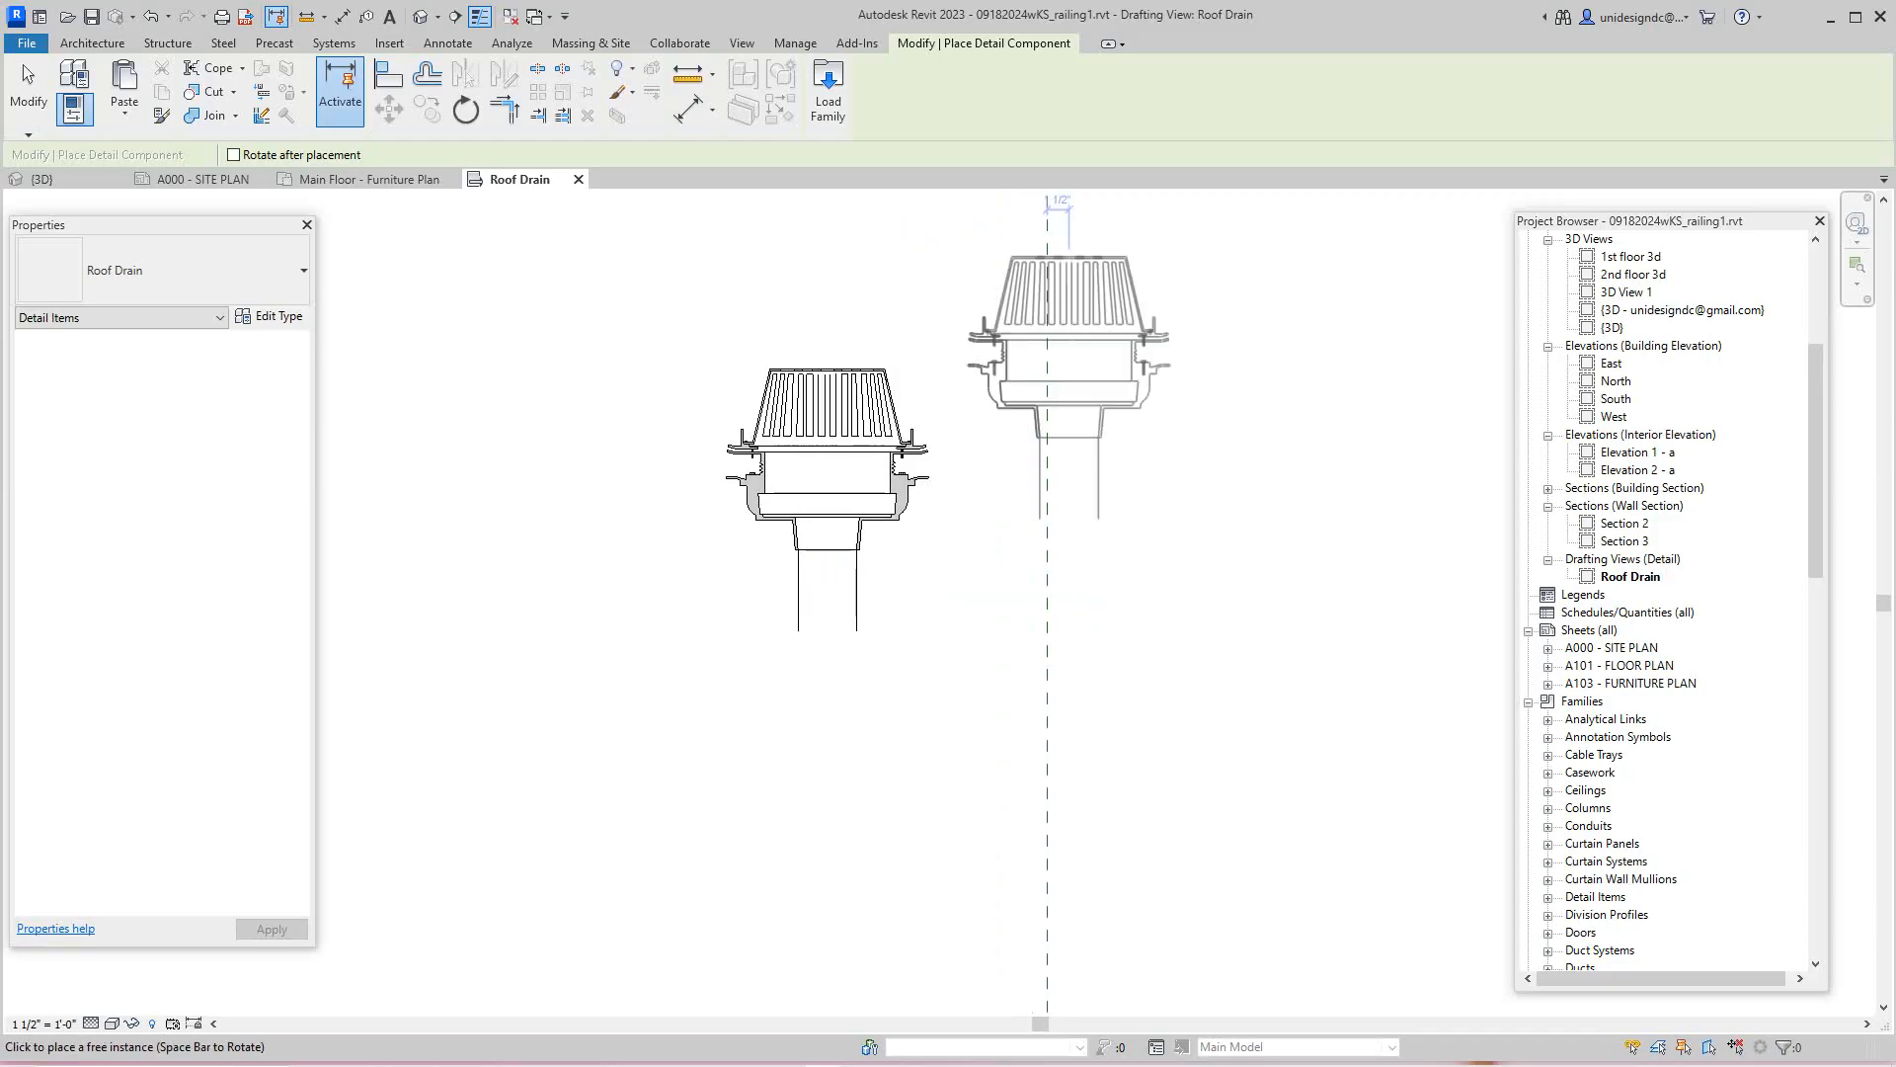
right_click(1071, 519)
left_click(1107, 531)
middle_click_drag(999, 543, 945, 654)
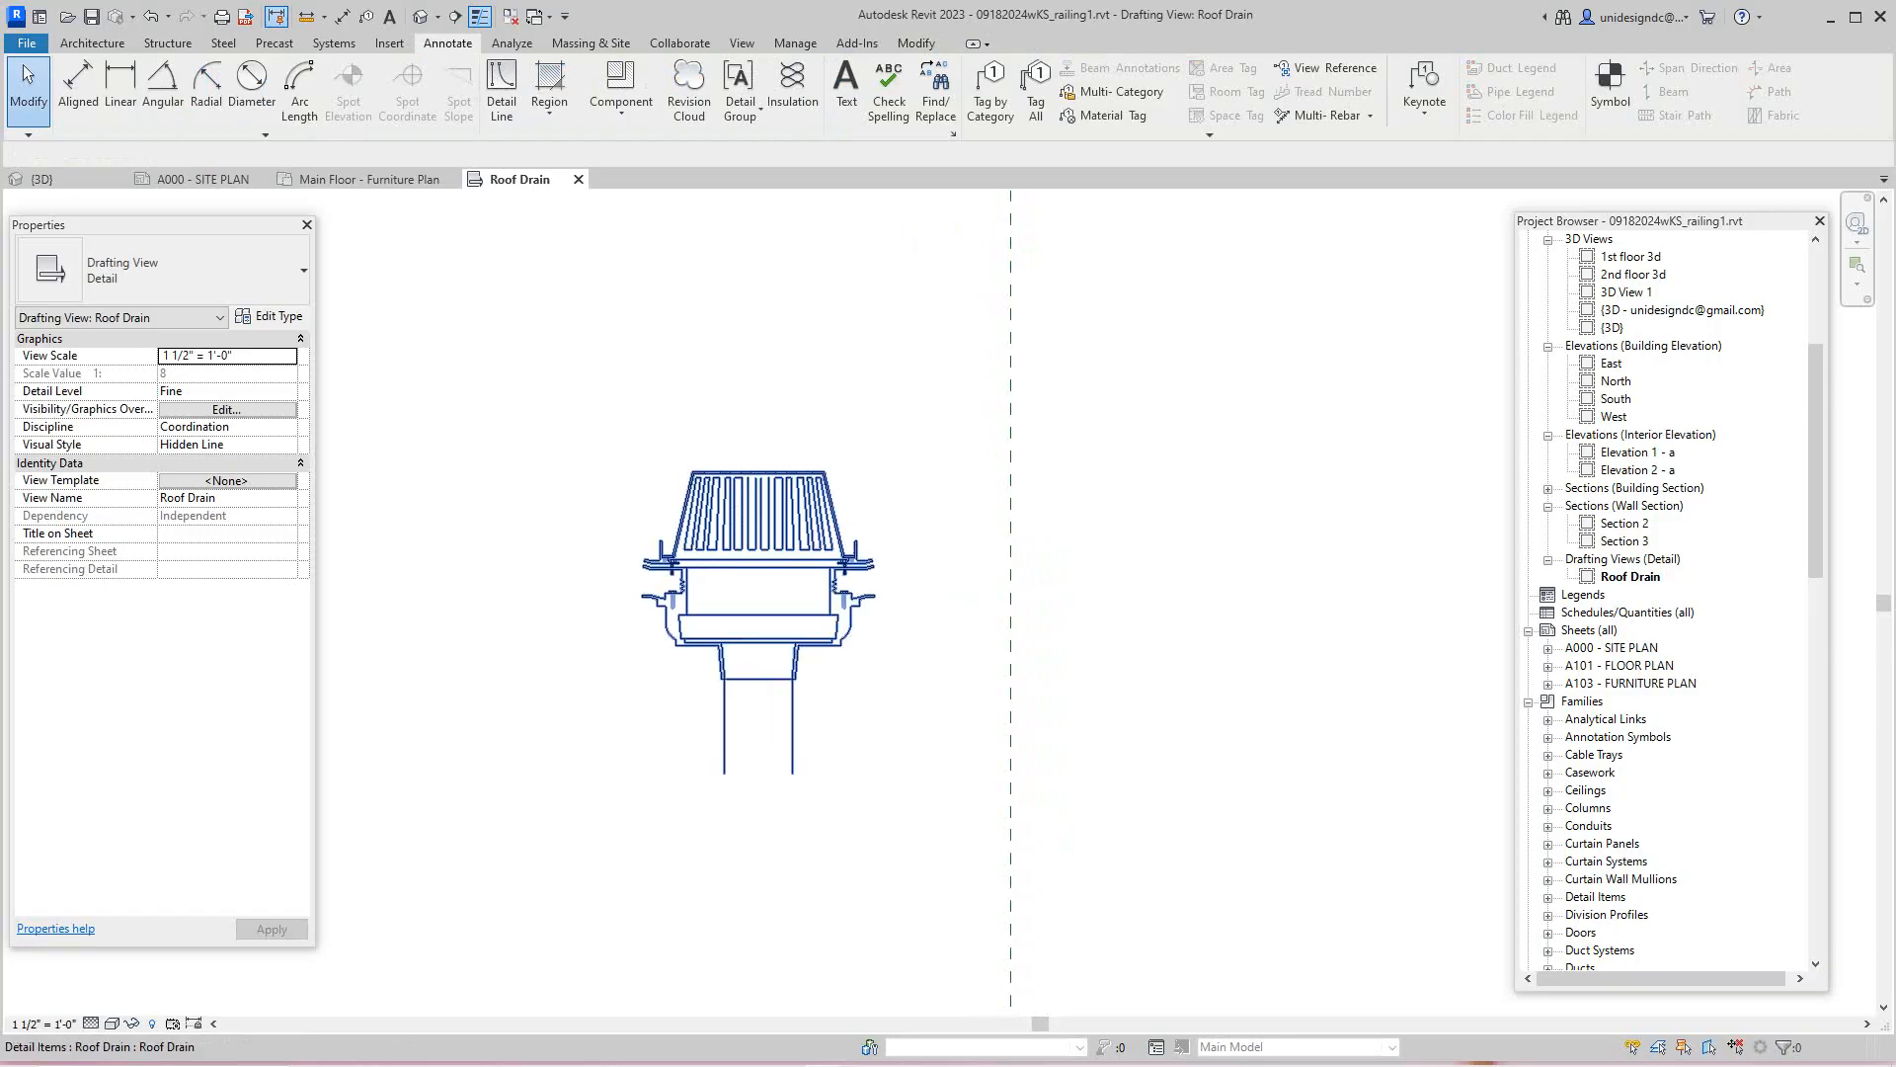
- Draw a rectangular Diagonal Crosshatch filled region about 8 7/8" by 1 1/2" from beneath the drain's right flange to the reference plane
scroll(886, 392, "up", 1)
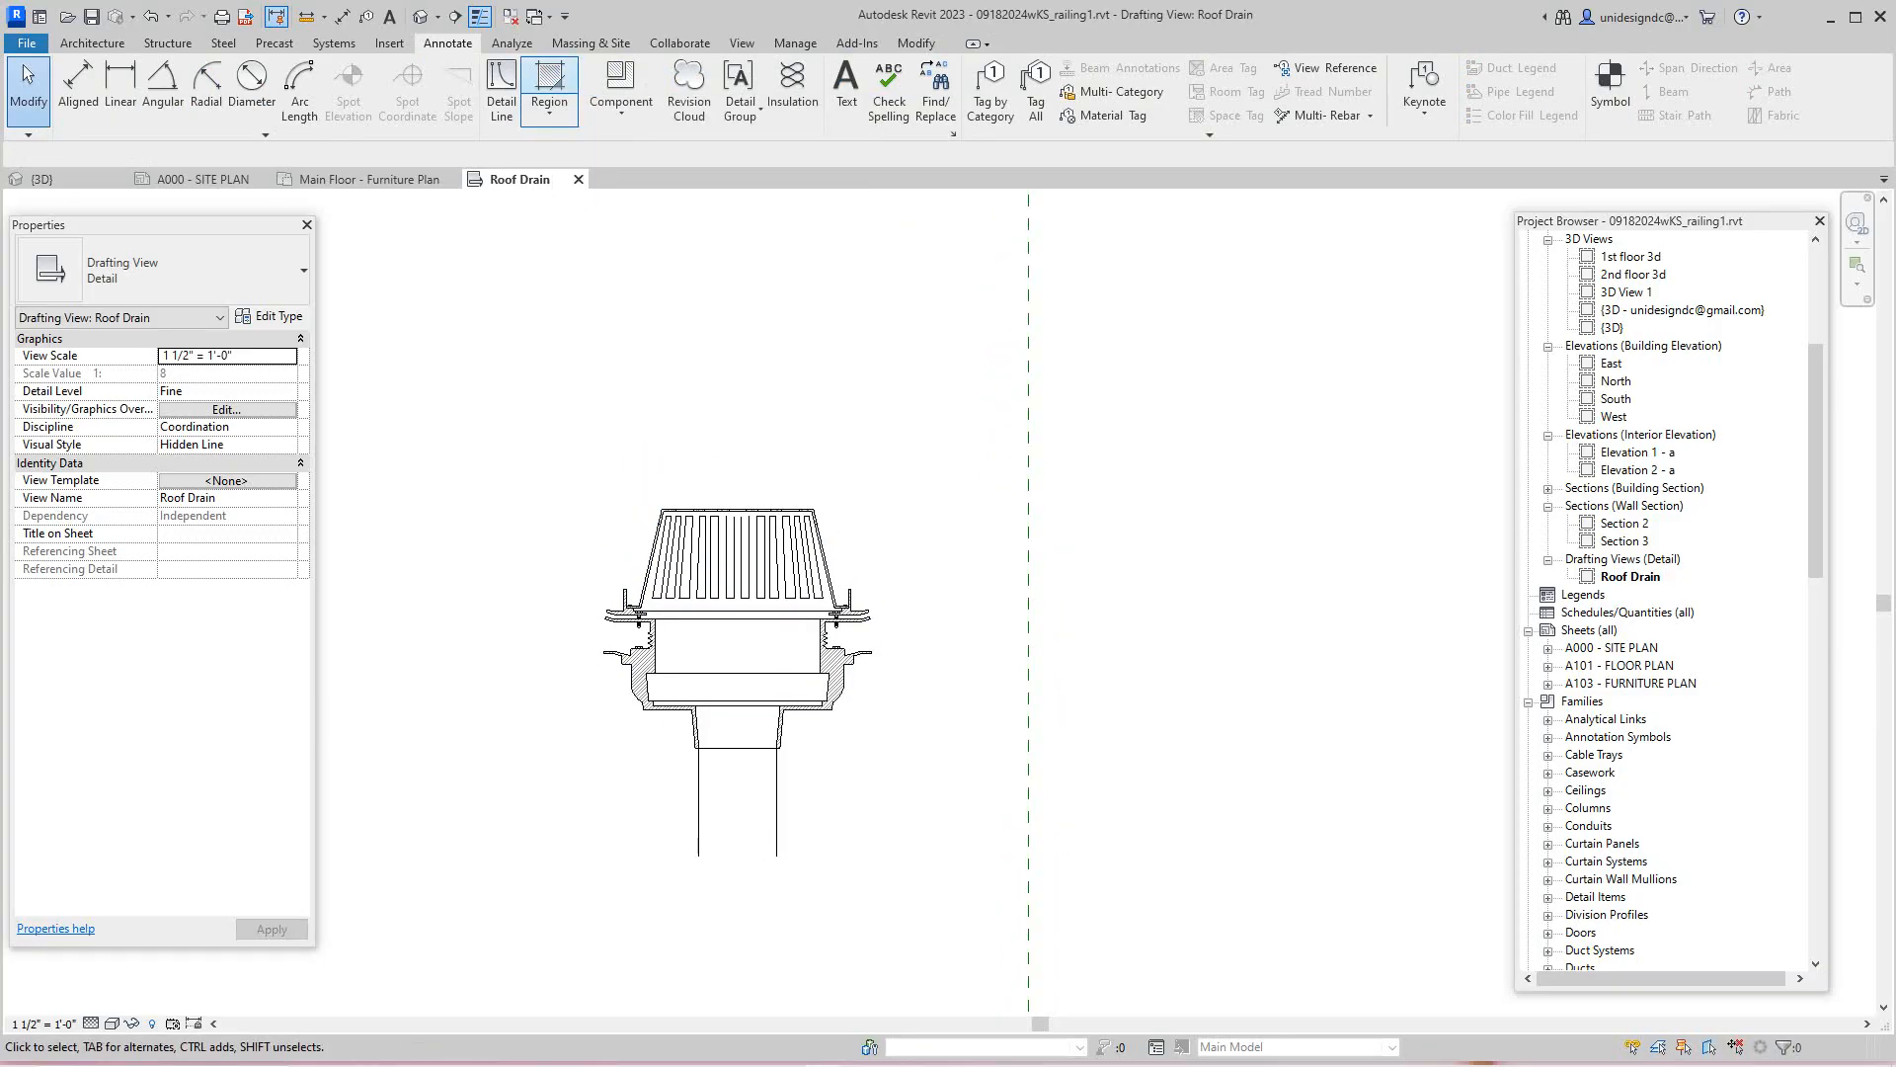
left_click(550, 81)
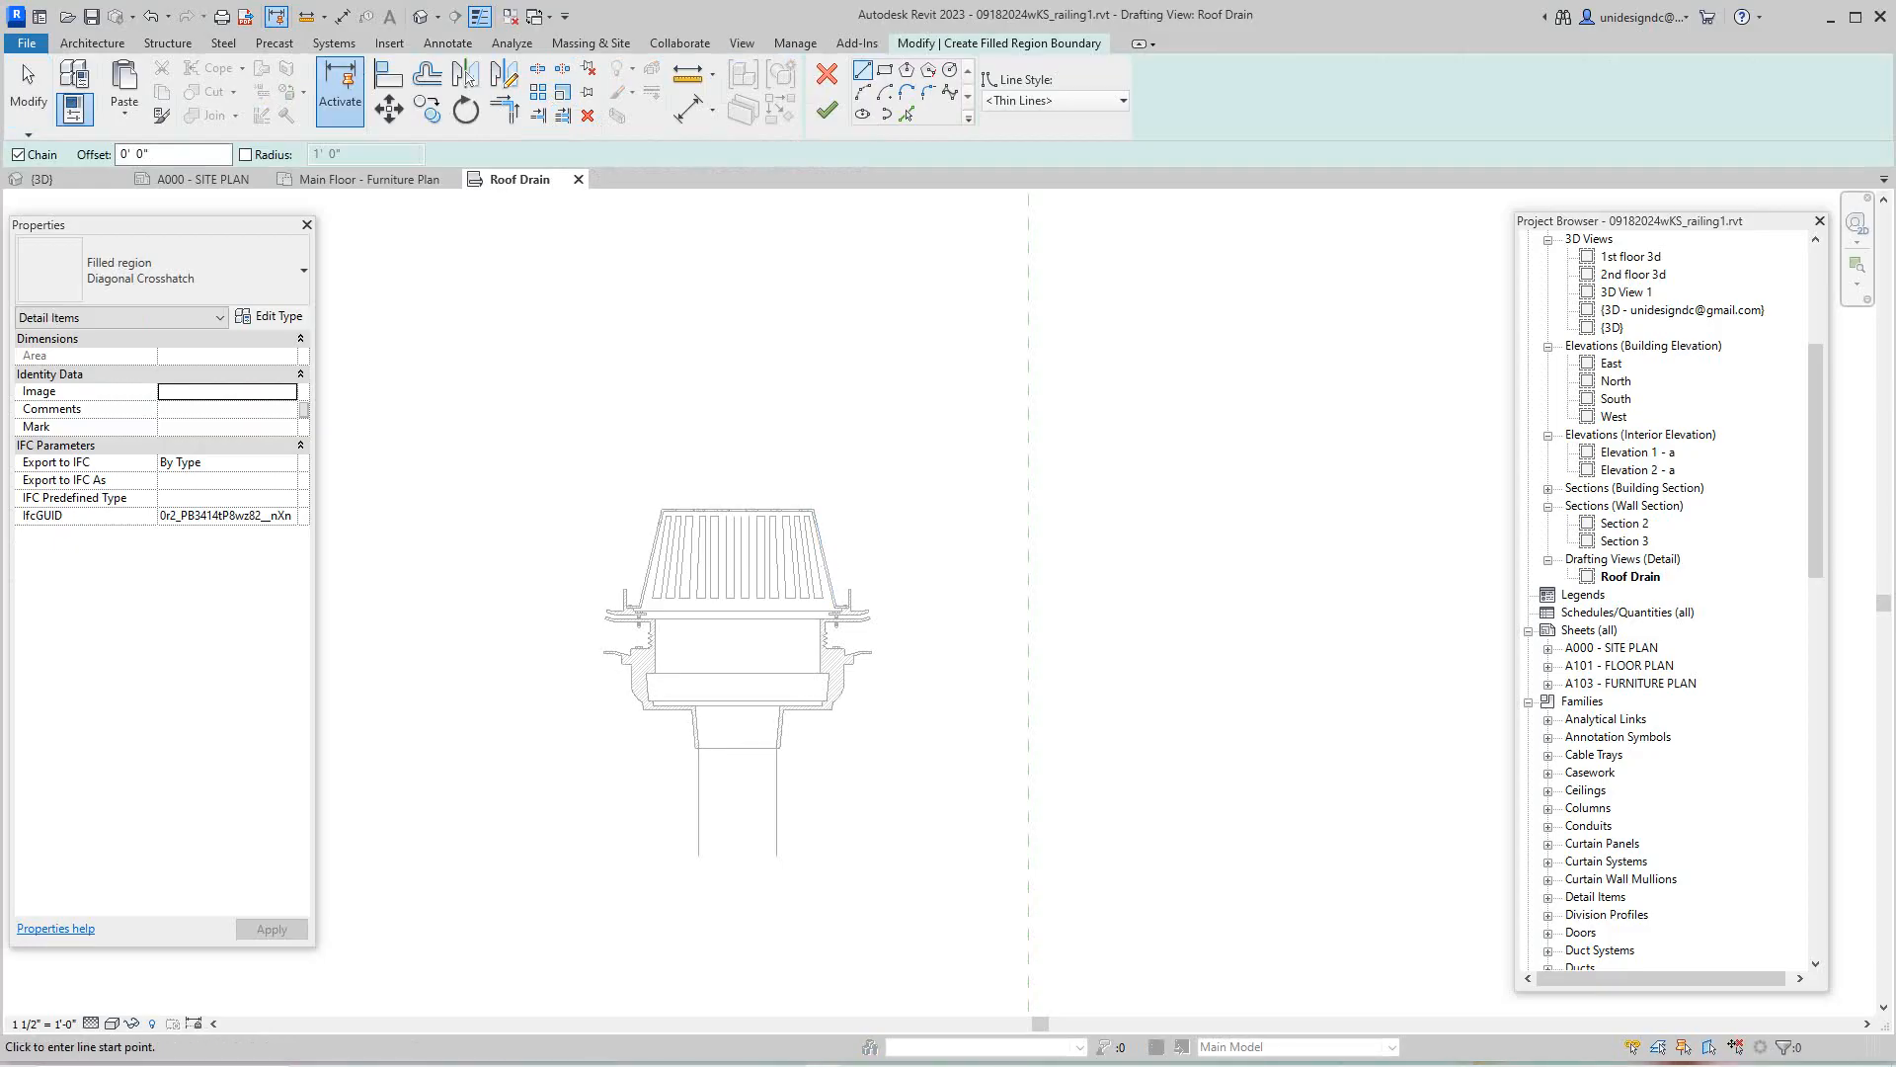
scroll(902, 662, "up", 1)
scroll(869, 592, "up", 3)
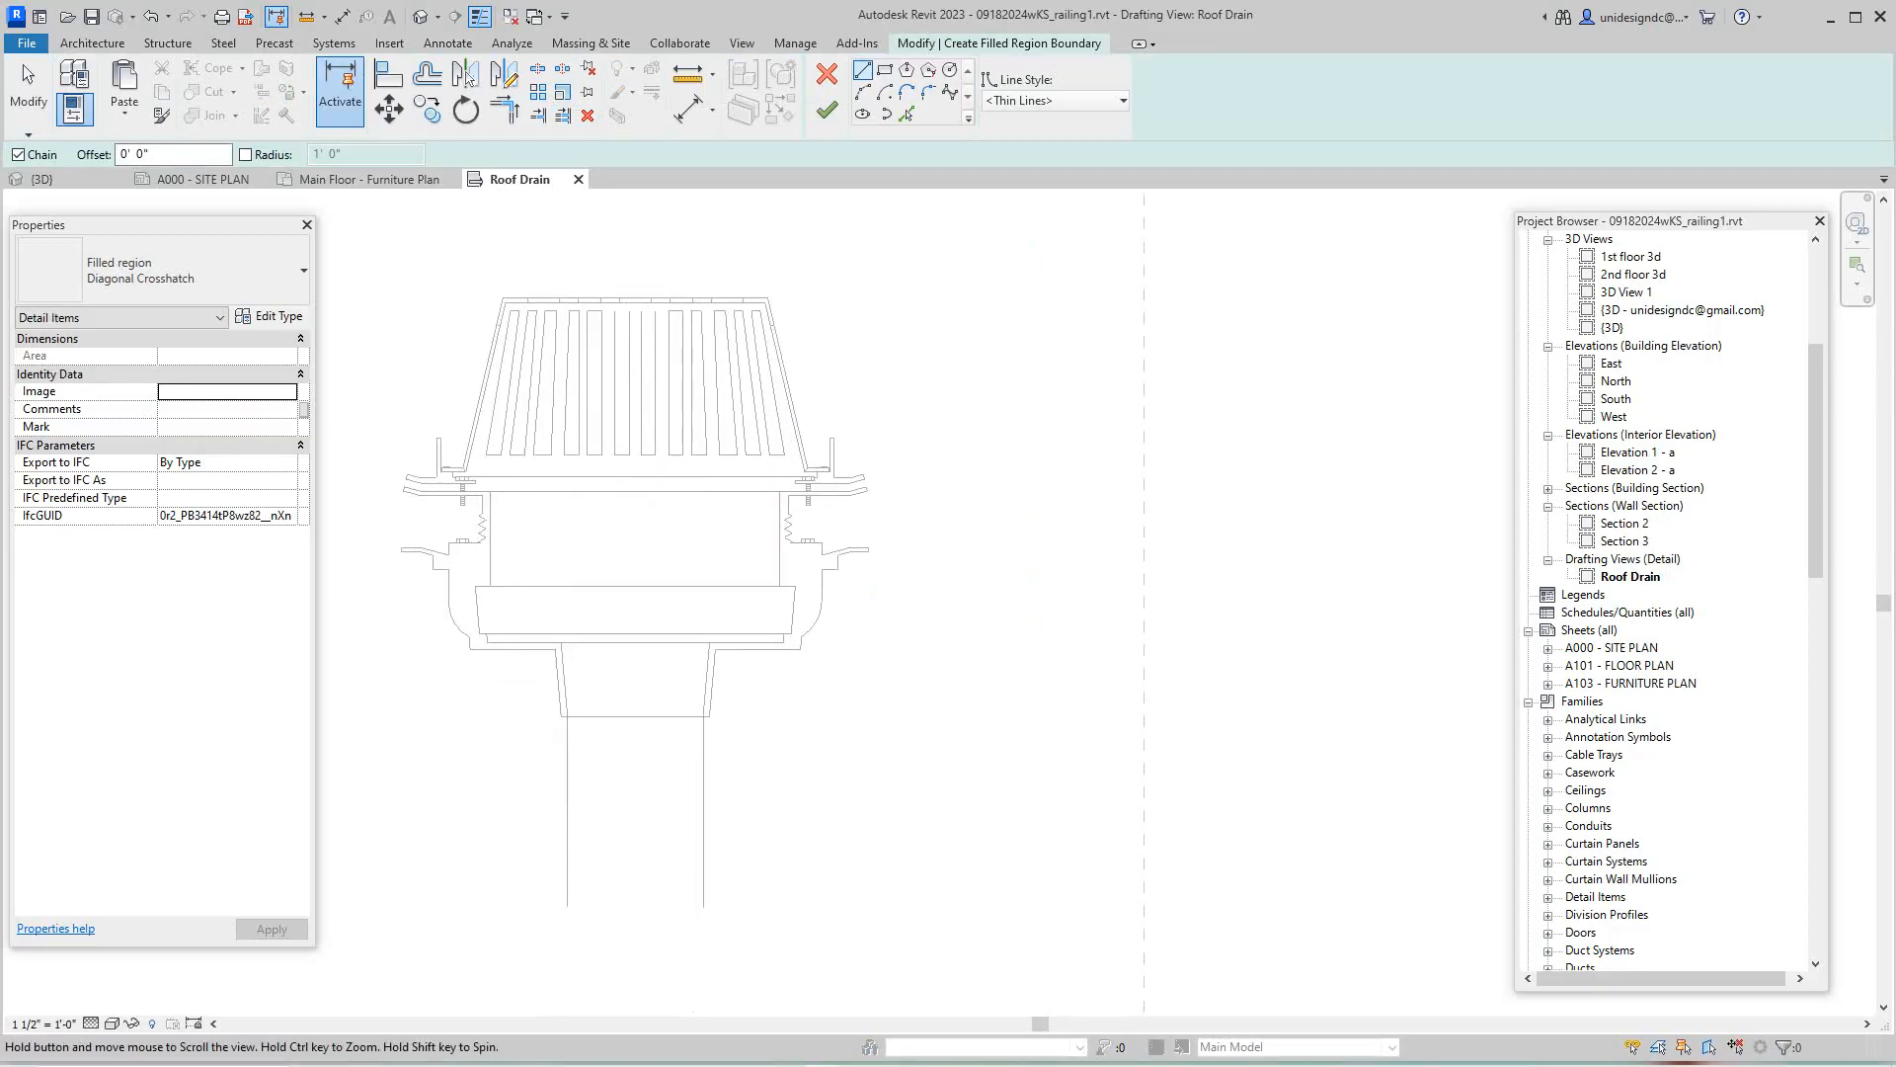
left_click(862, 70)
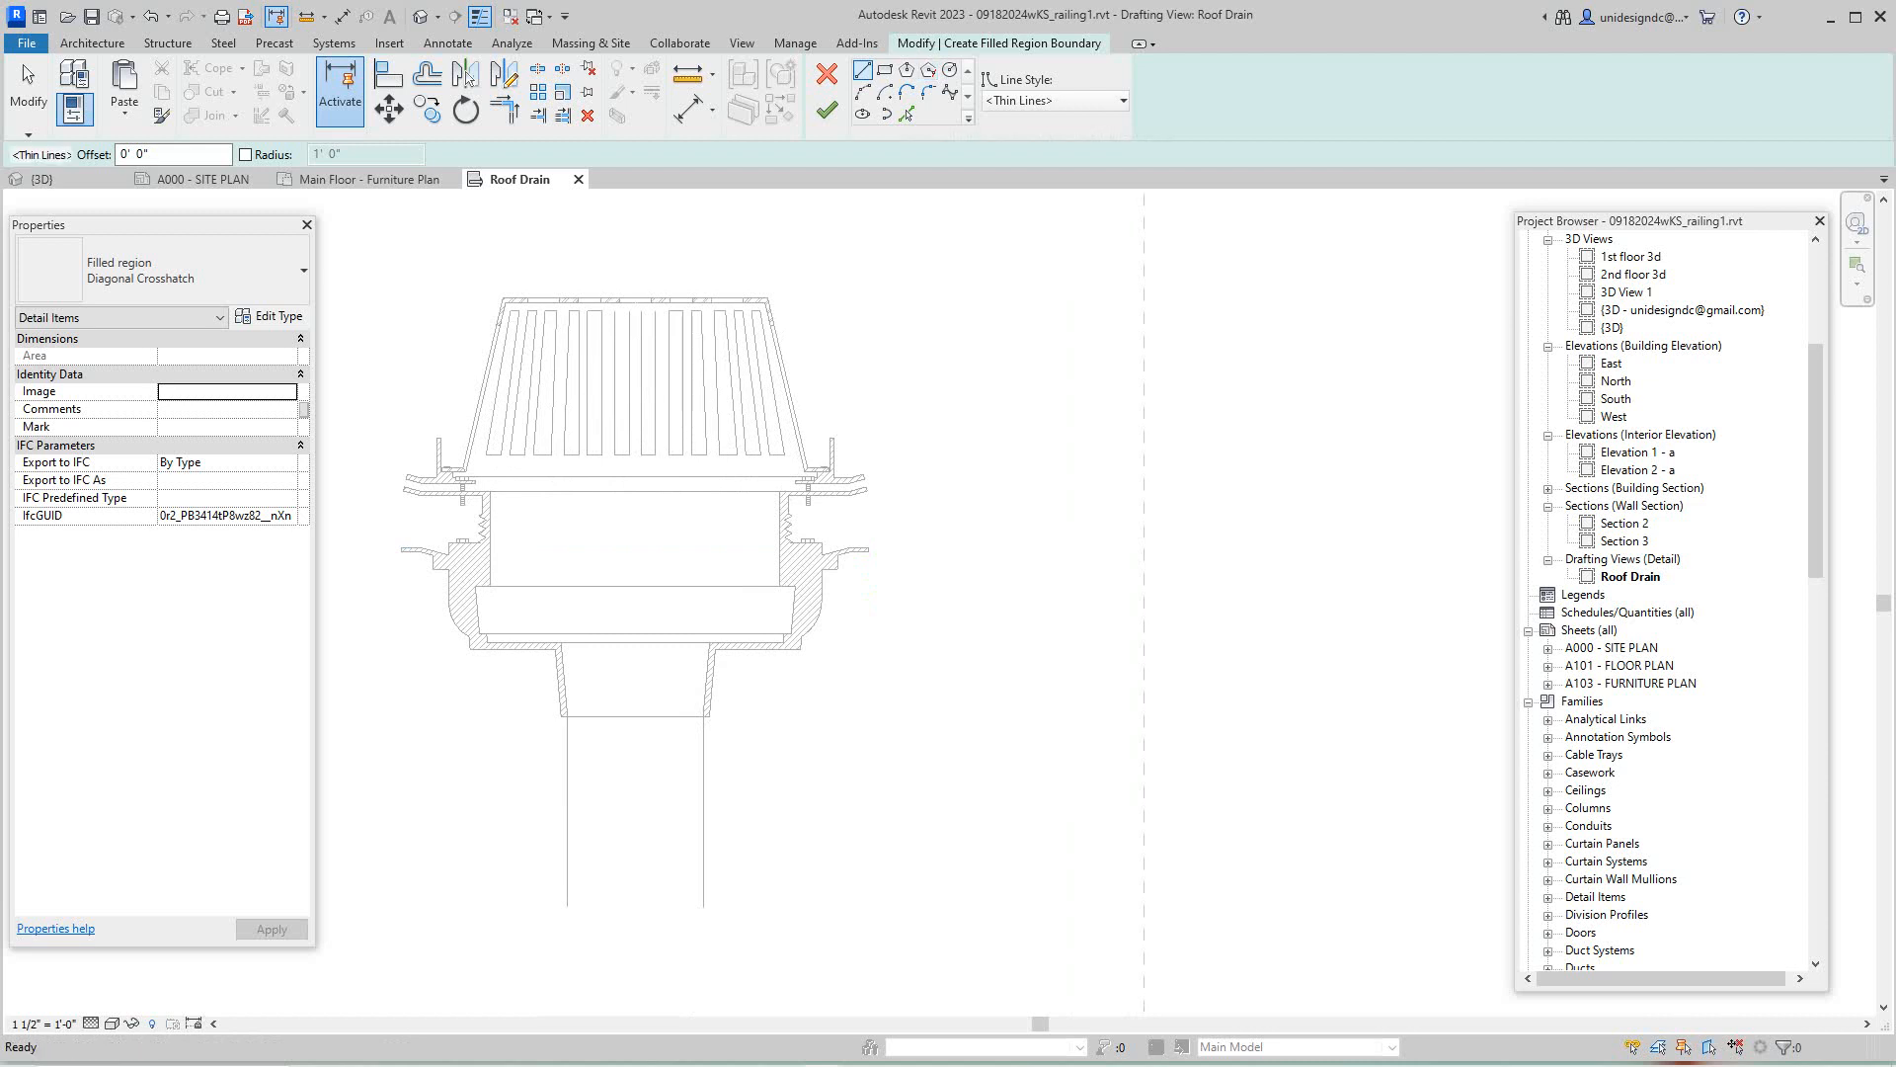
left_click(885, 70)
scroll(837, 484, "up", 2)
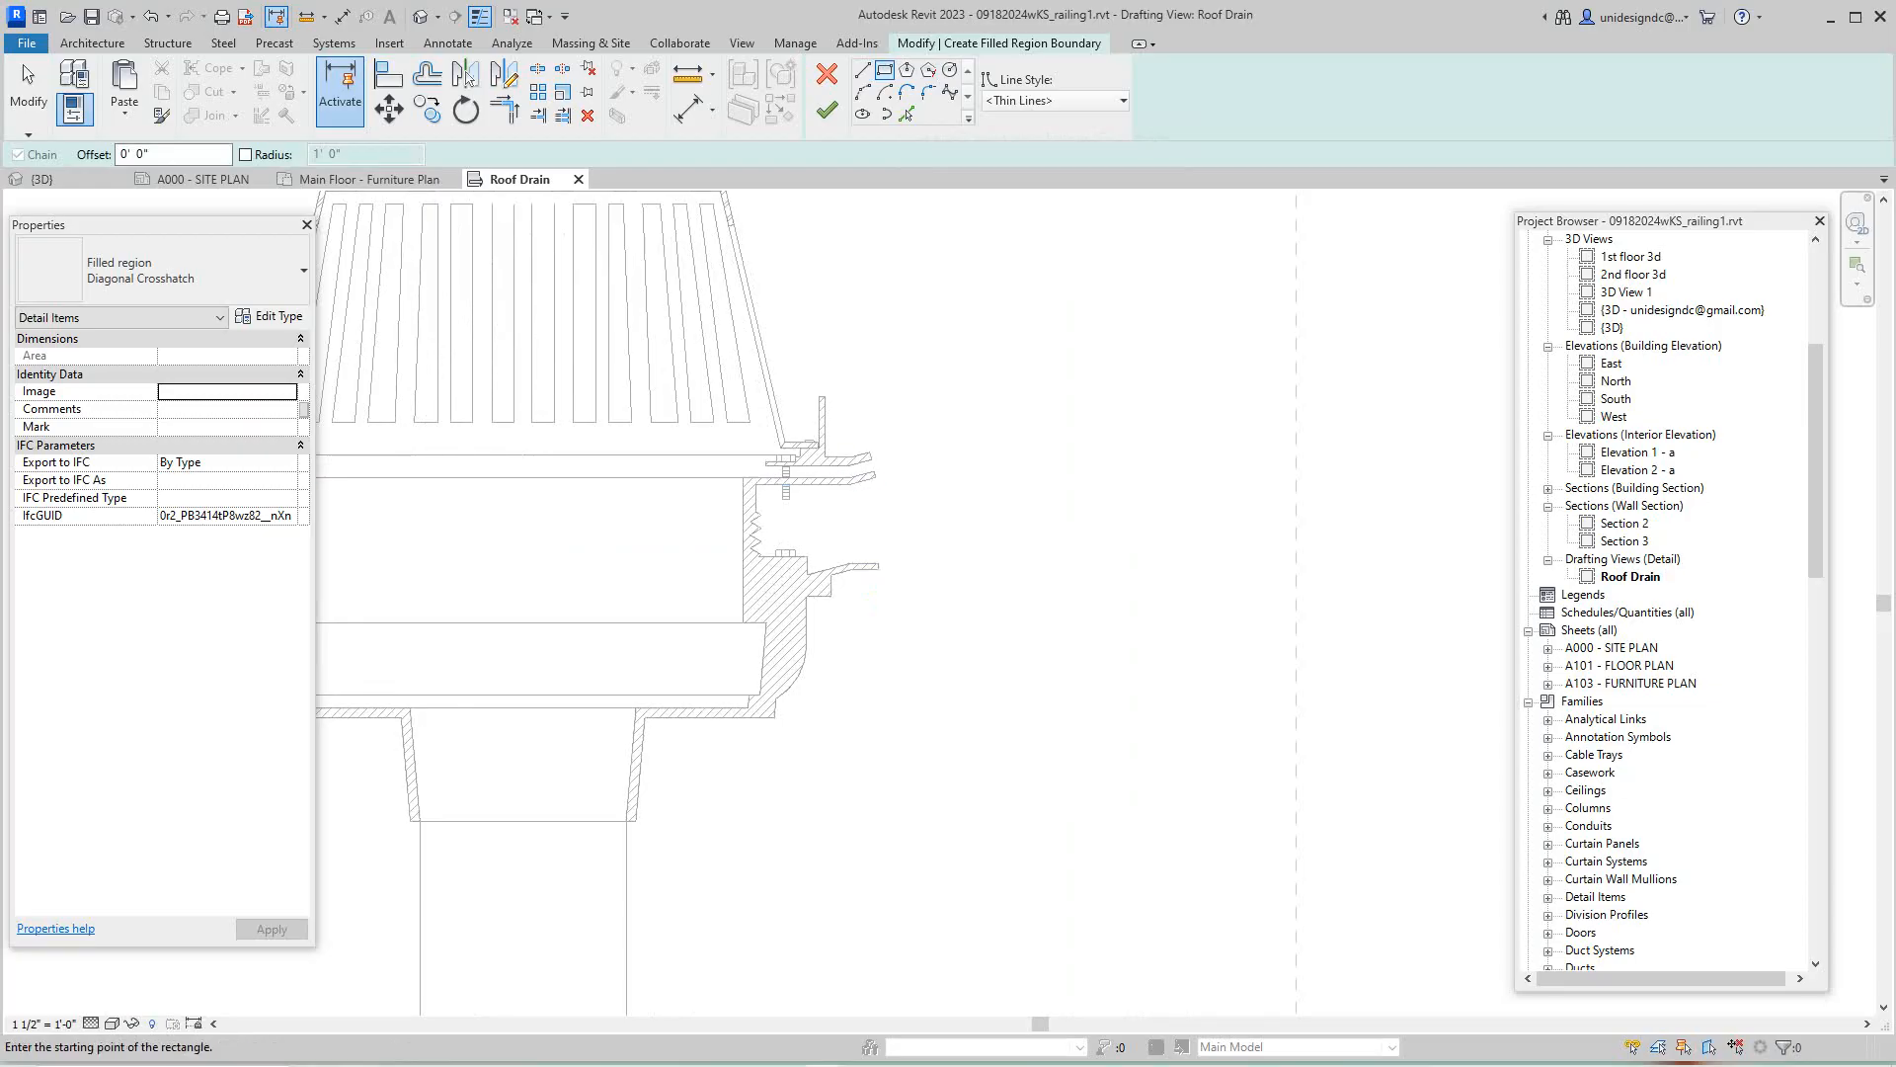
left_click(840, 484)
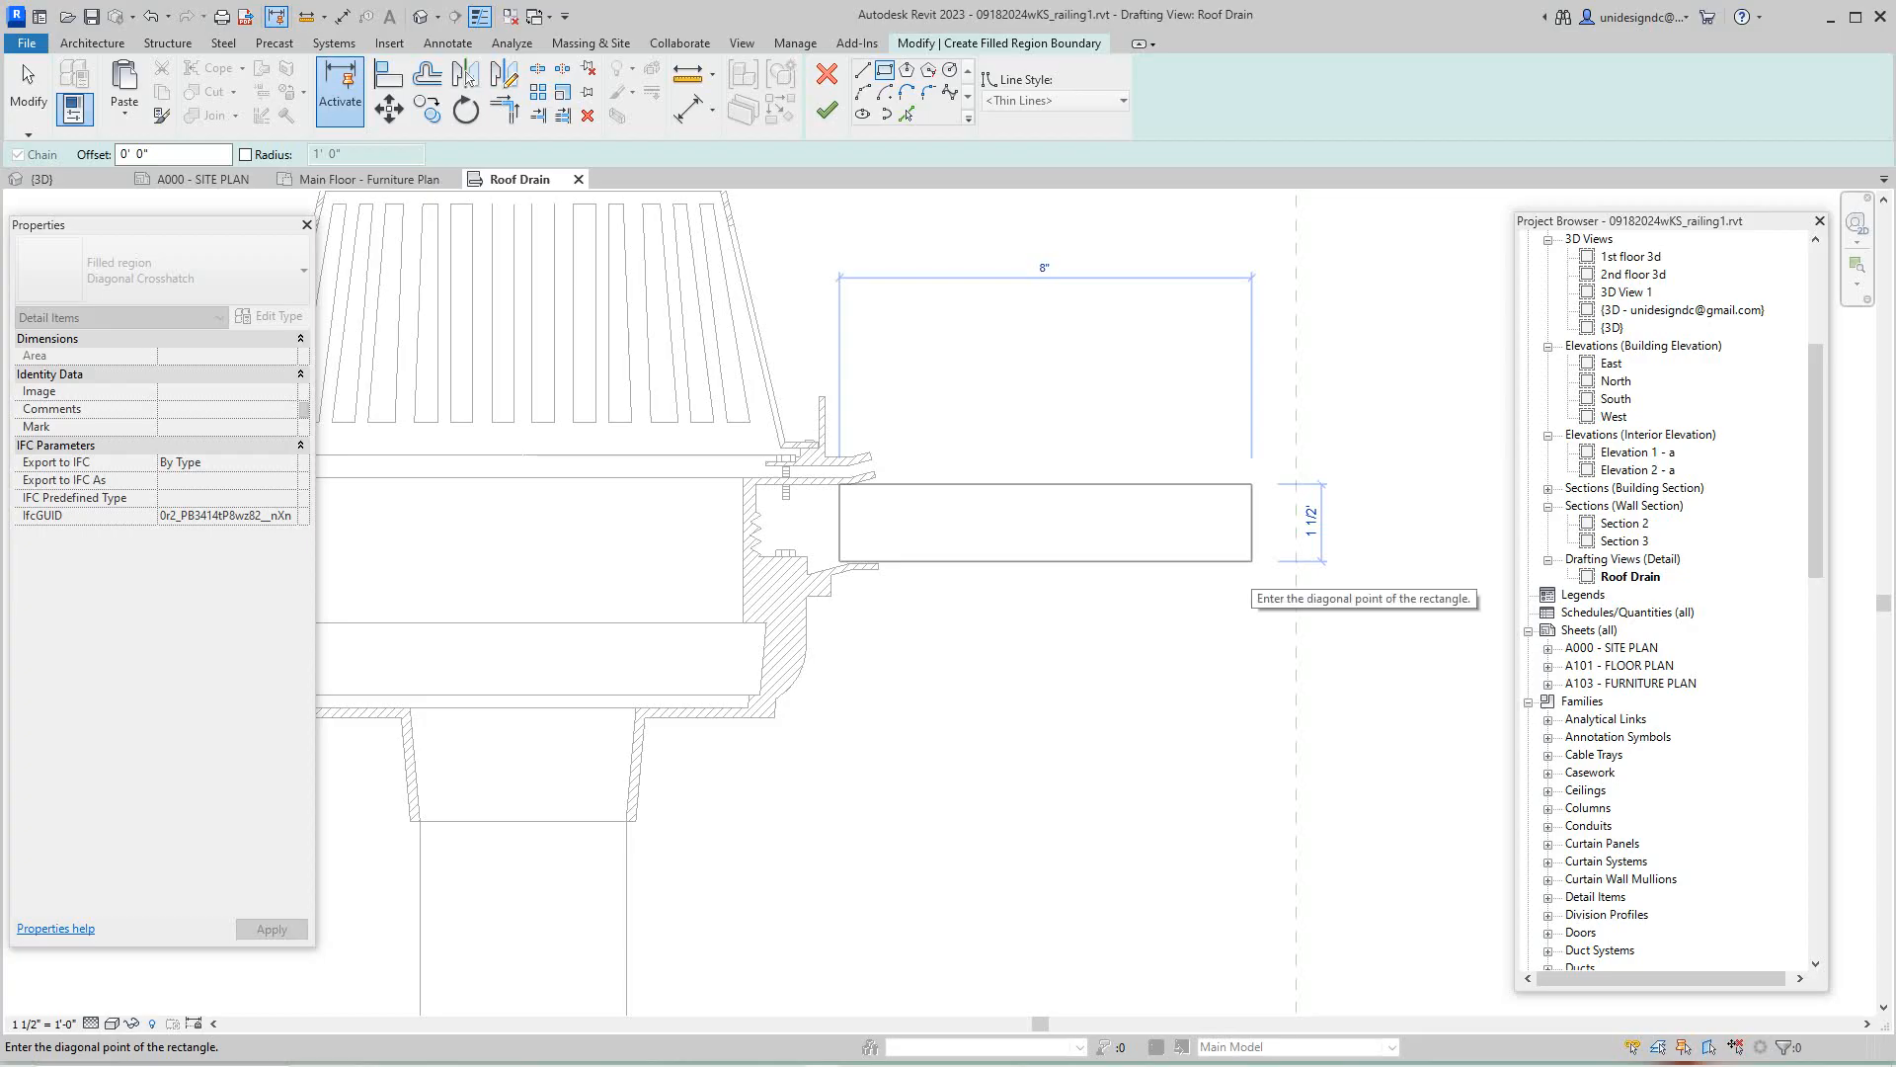
scroll(1251, 561, "up", 1)
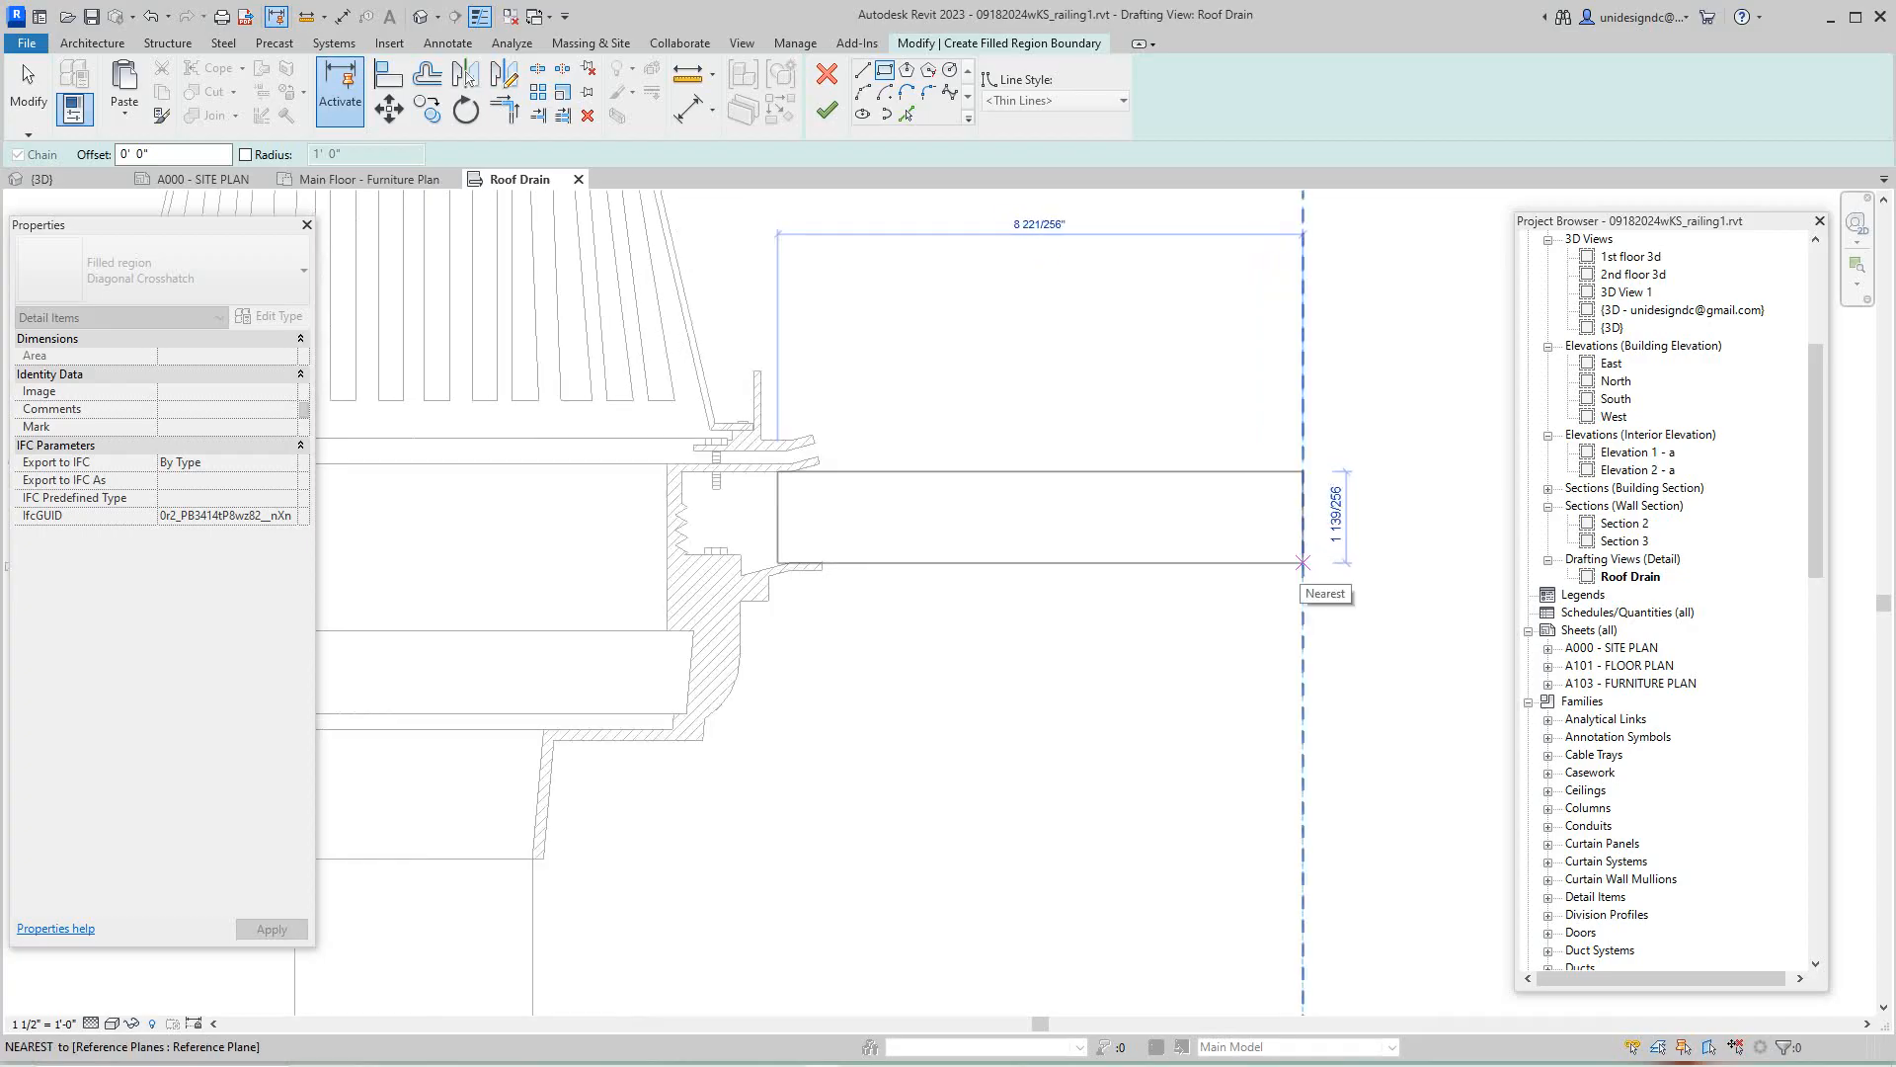
left_click(1303, 563)
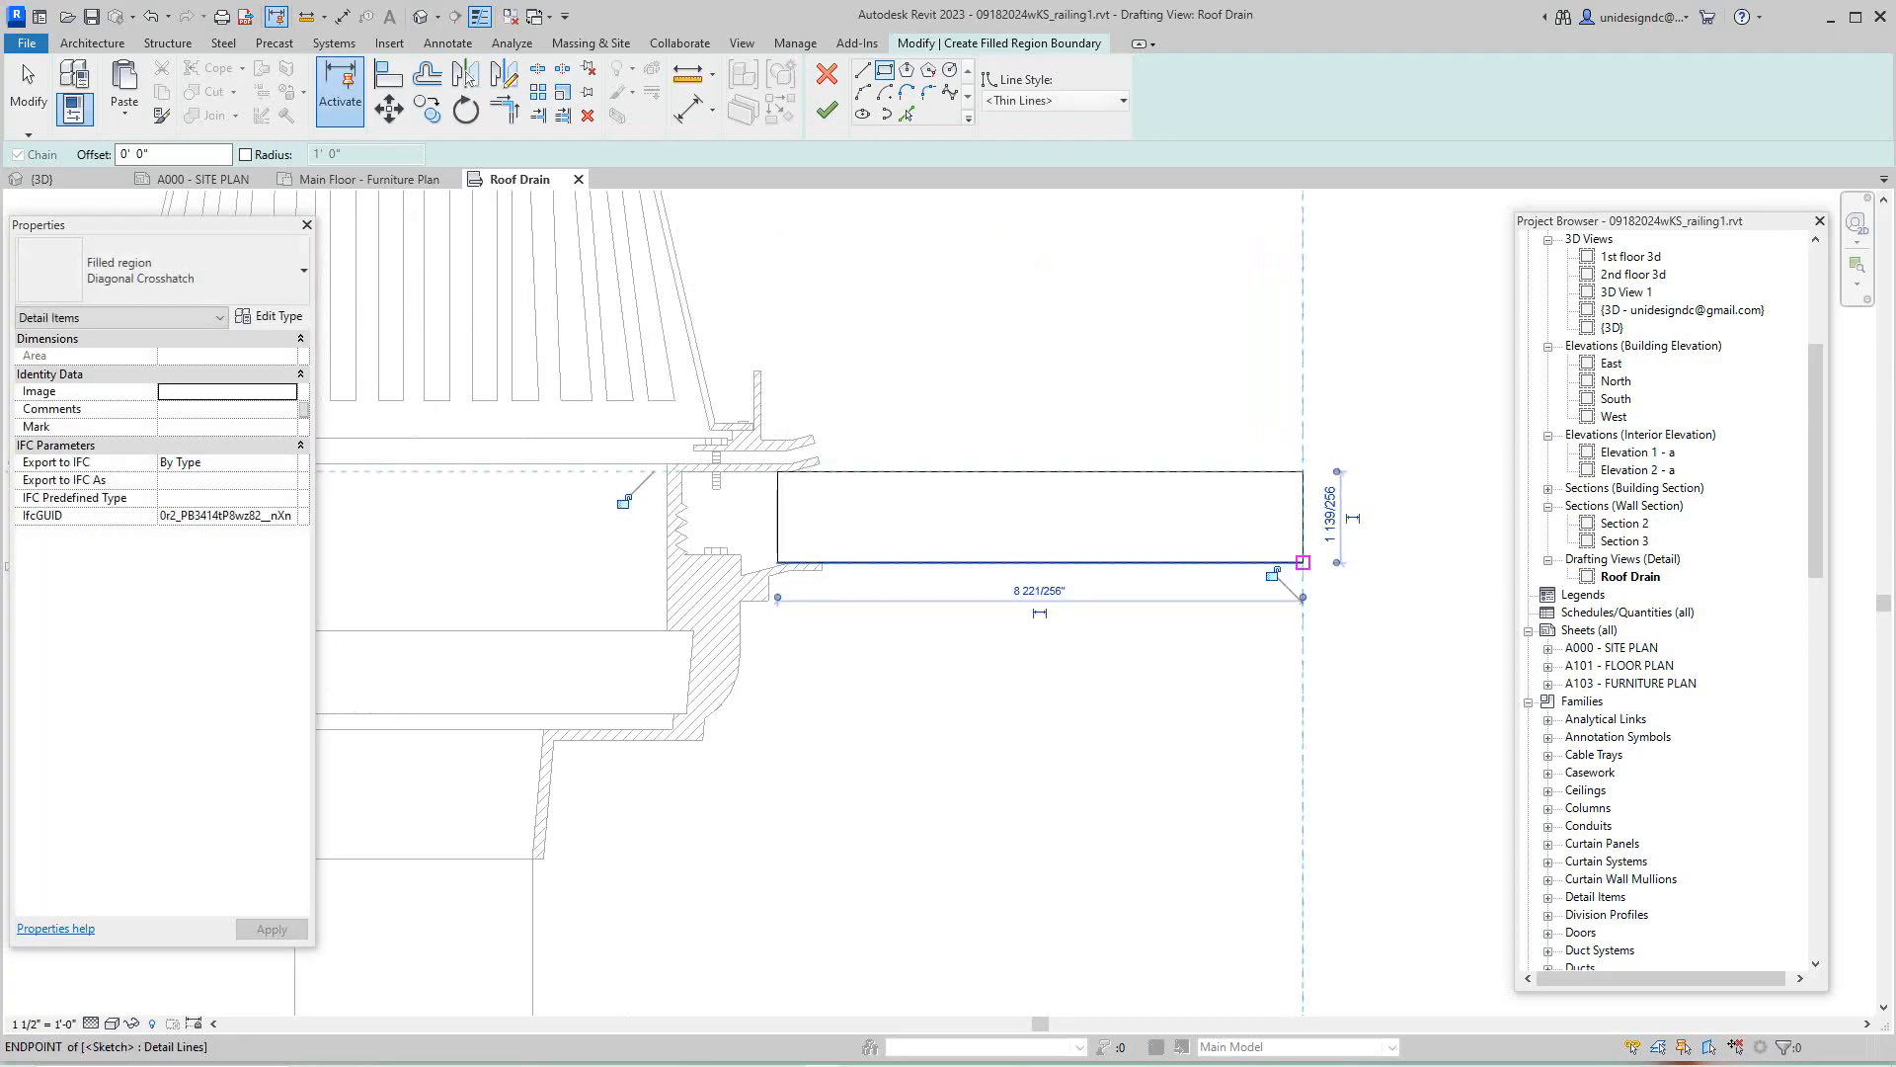
middle_click_drag(1302, 562, 1079, 445)
scroll(1080, 453, "down", 1)
right_click(1103, 503)
left_click(1152, 515)
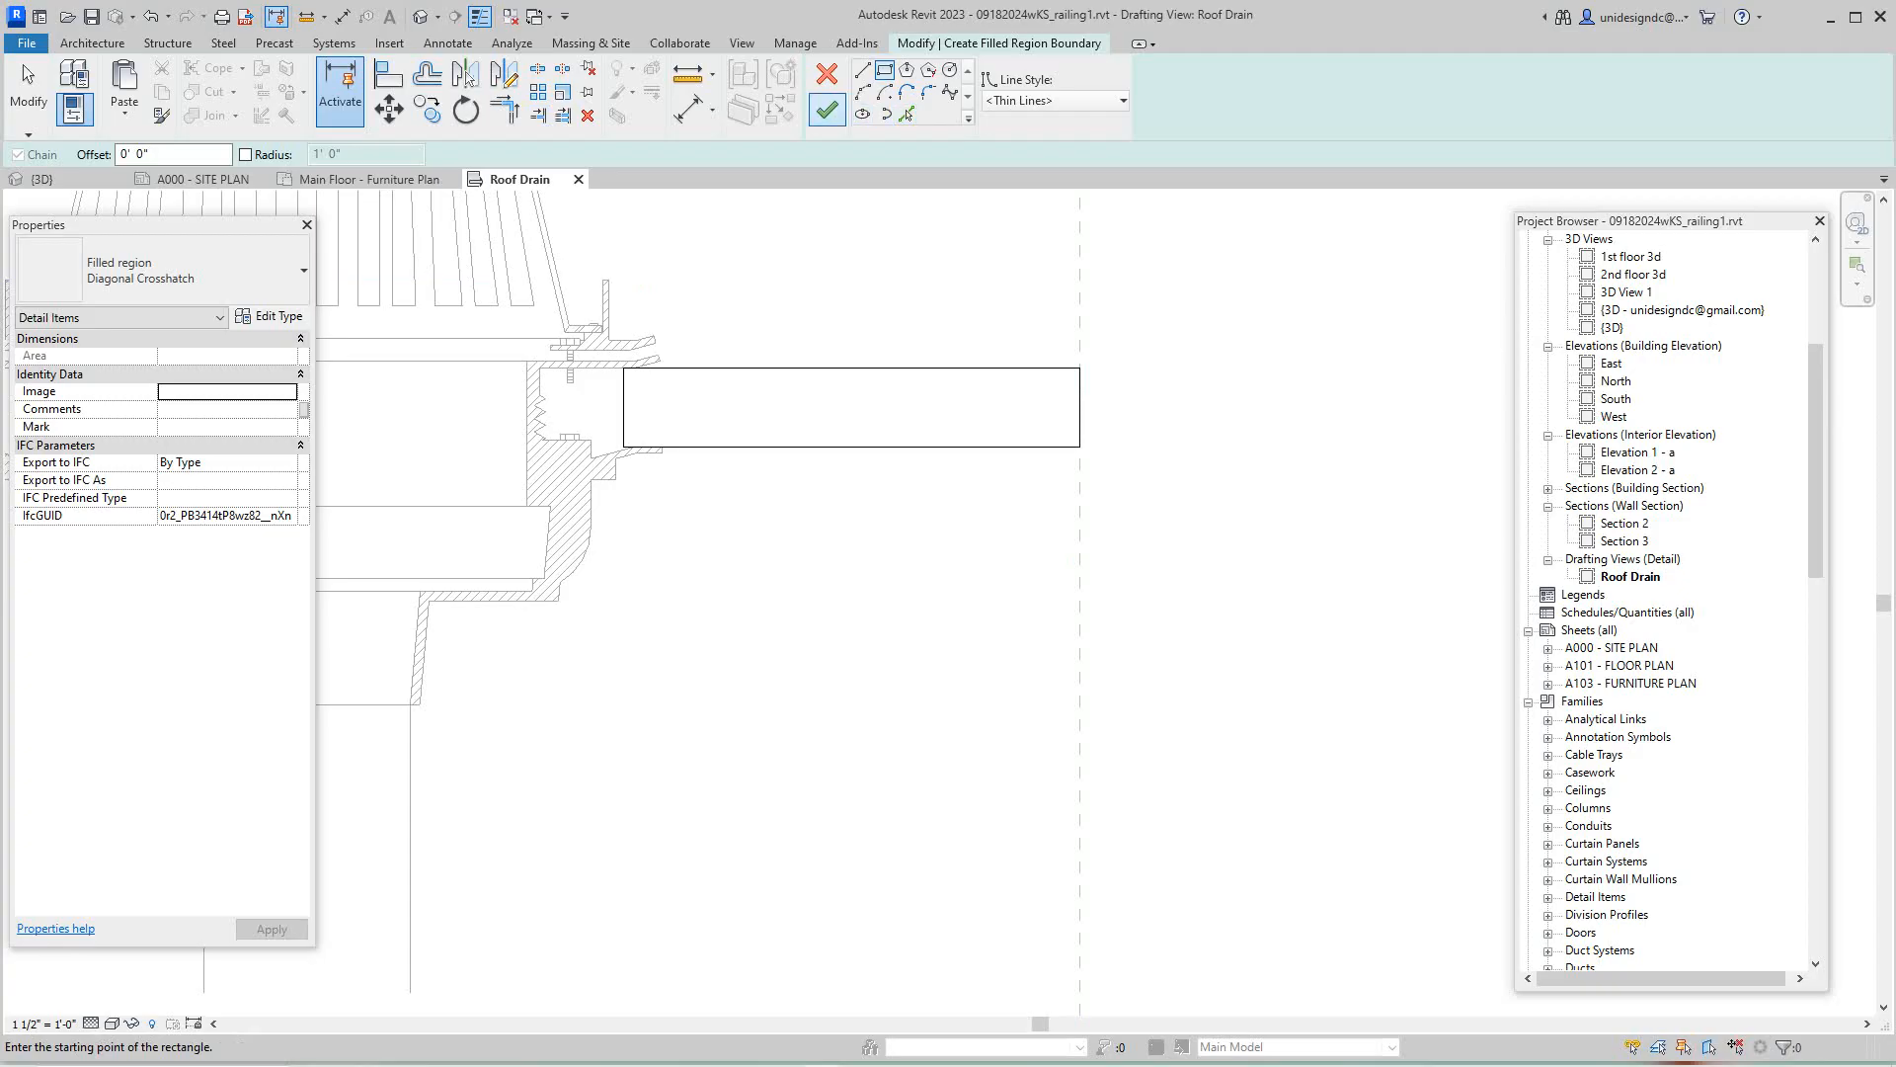
left_click(827, 110)
scroll(997, 514, "down", 2)
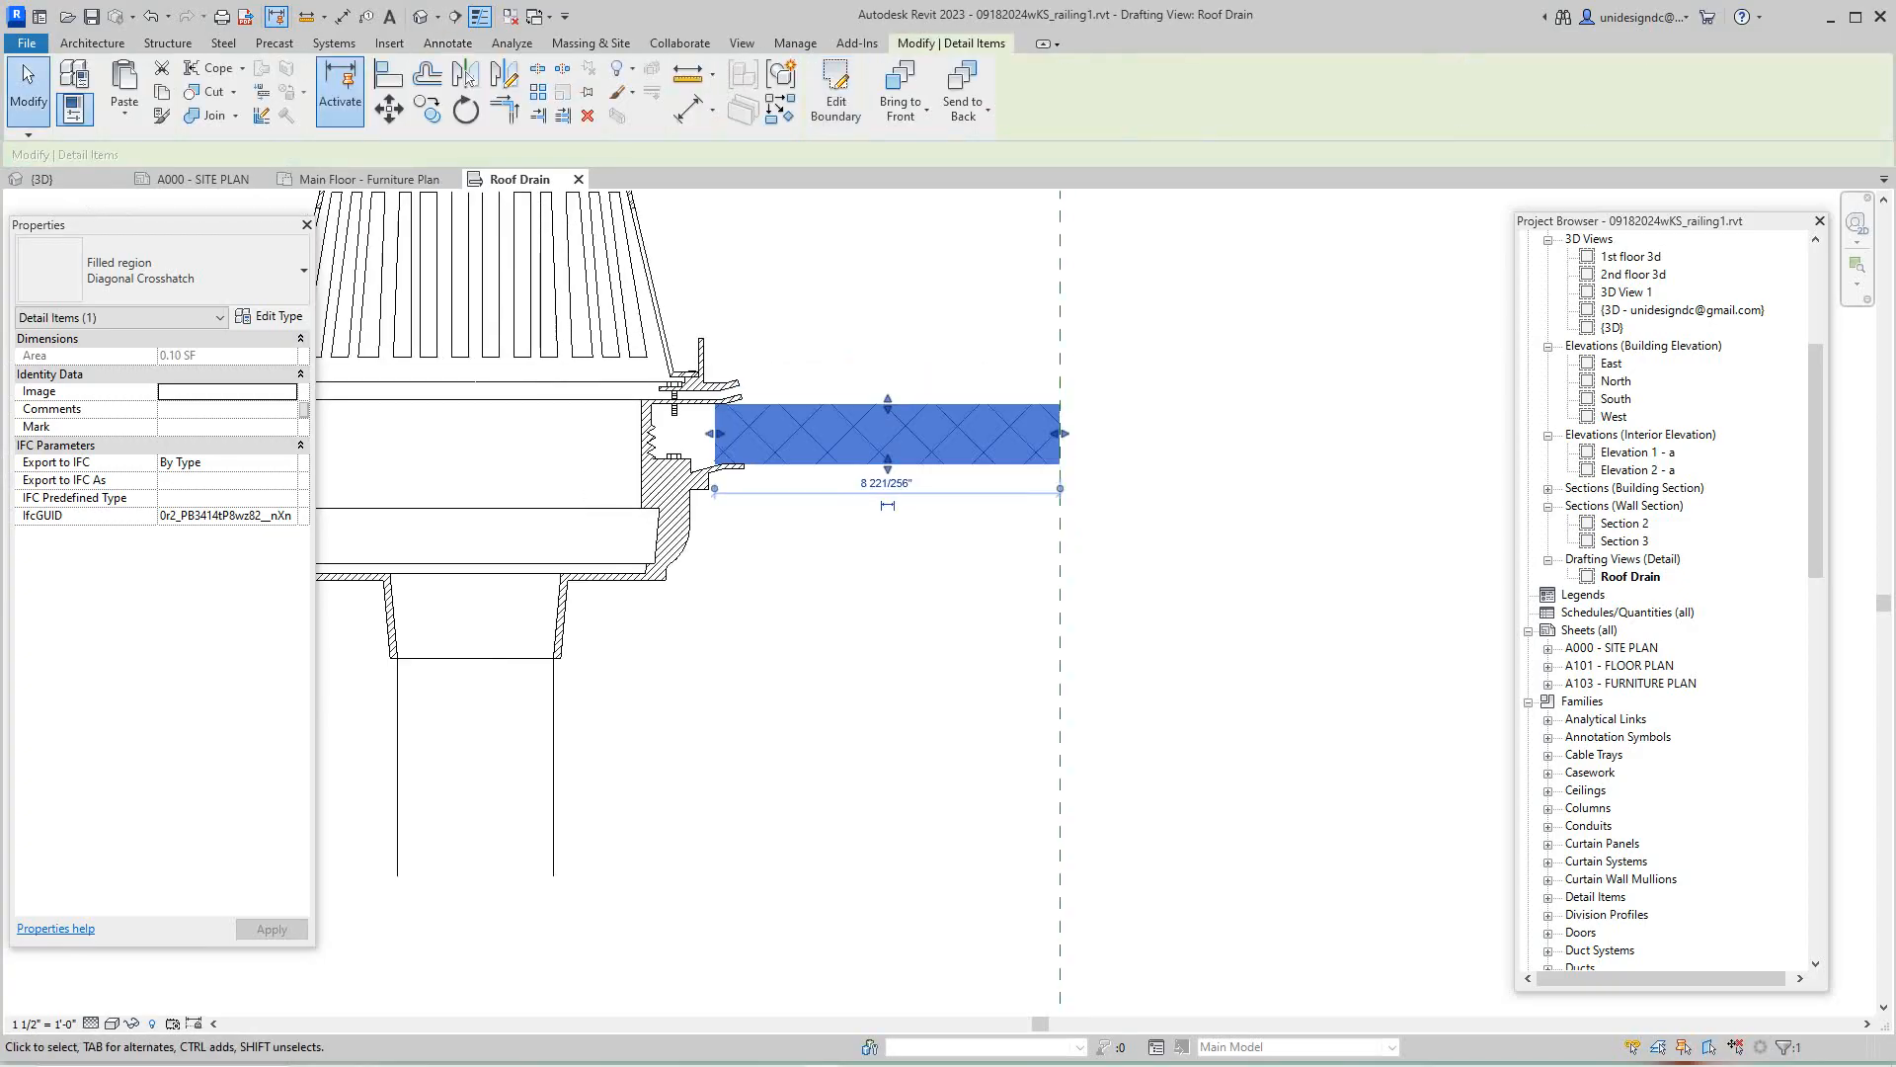
key("Escape")
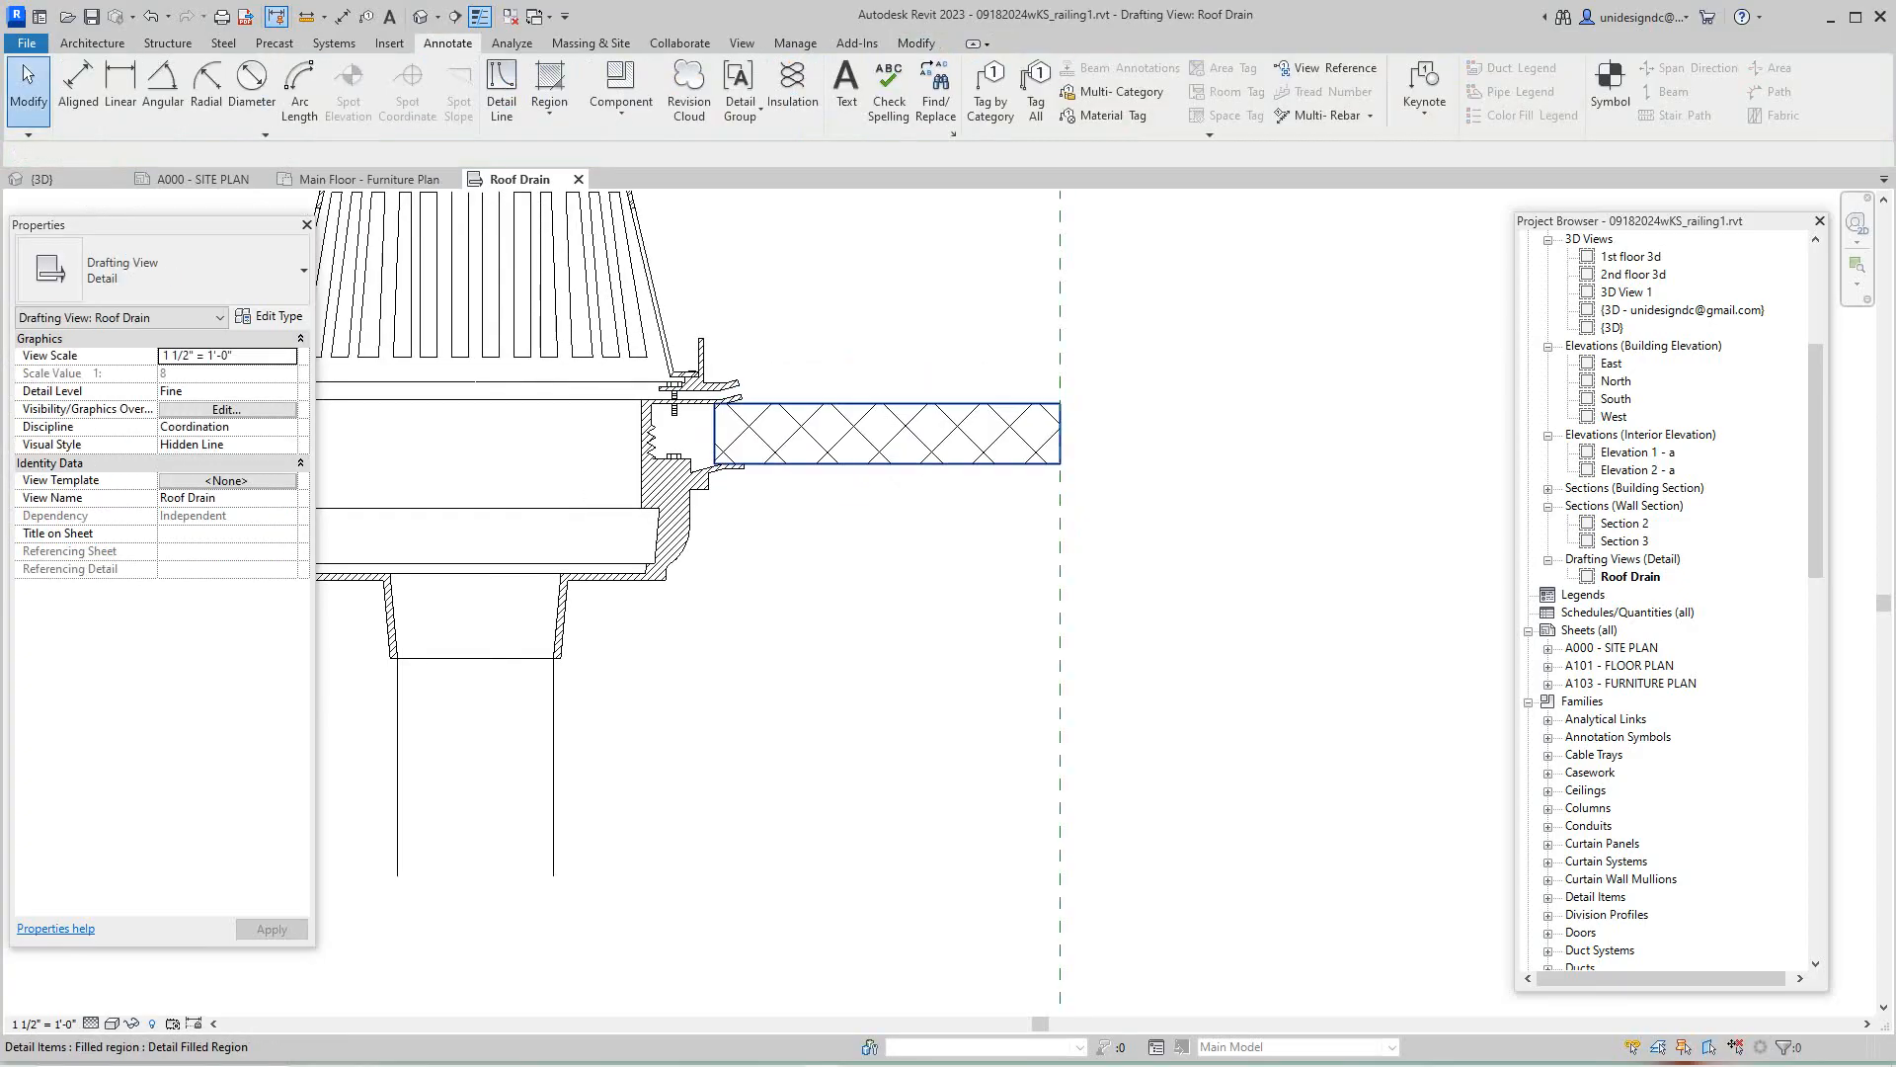
left_click(887, 435)
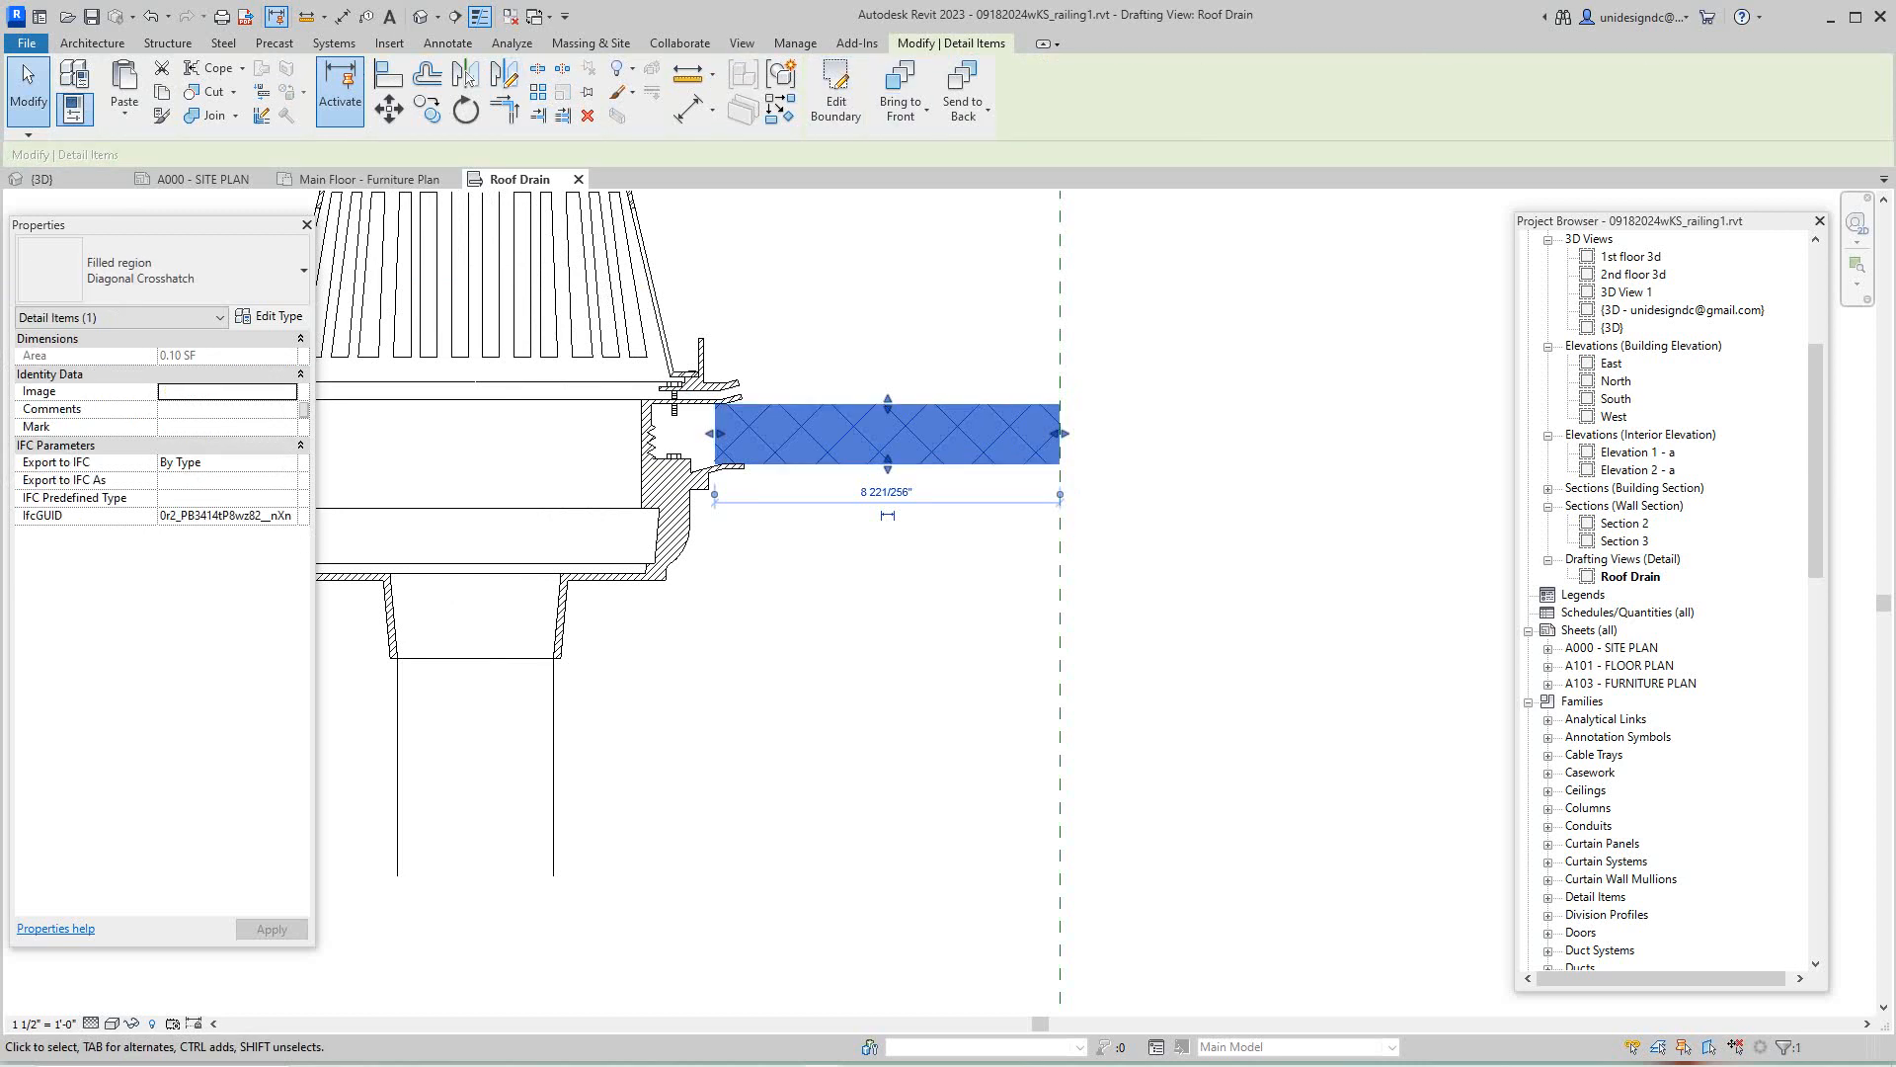
key("Escape")
scroll(800, 408, "up", 2)
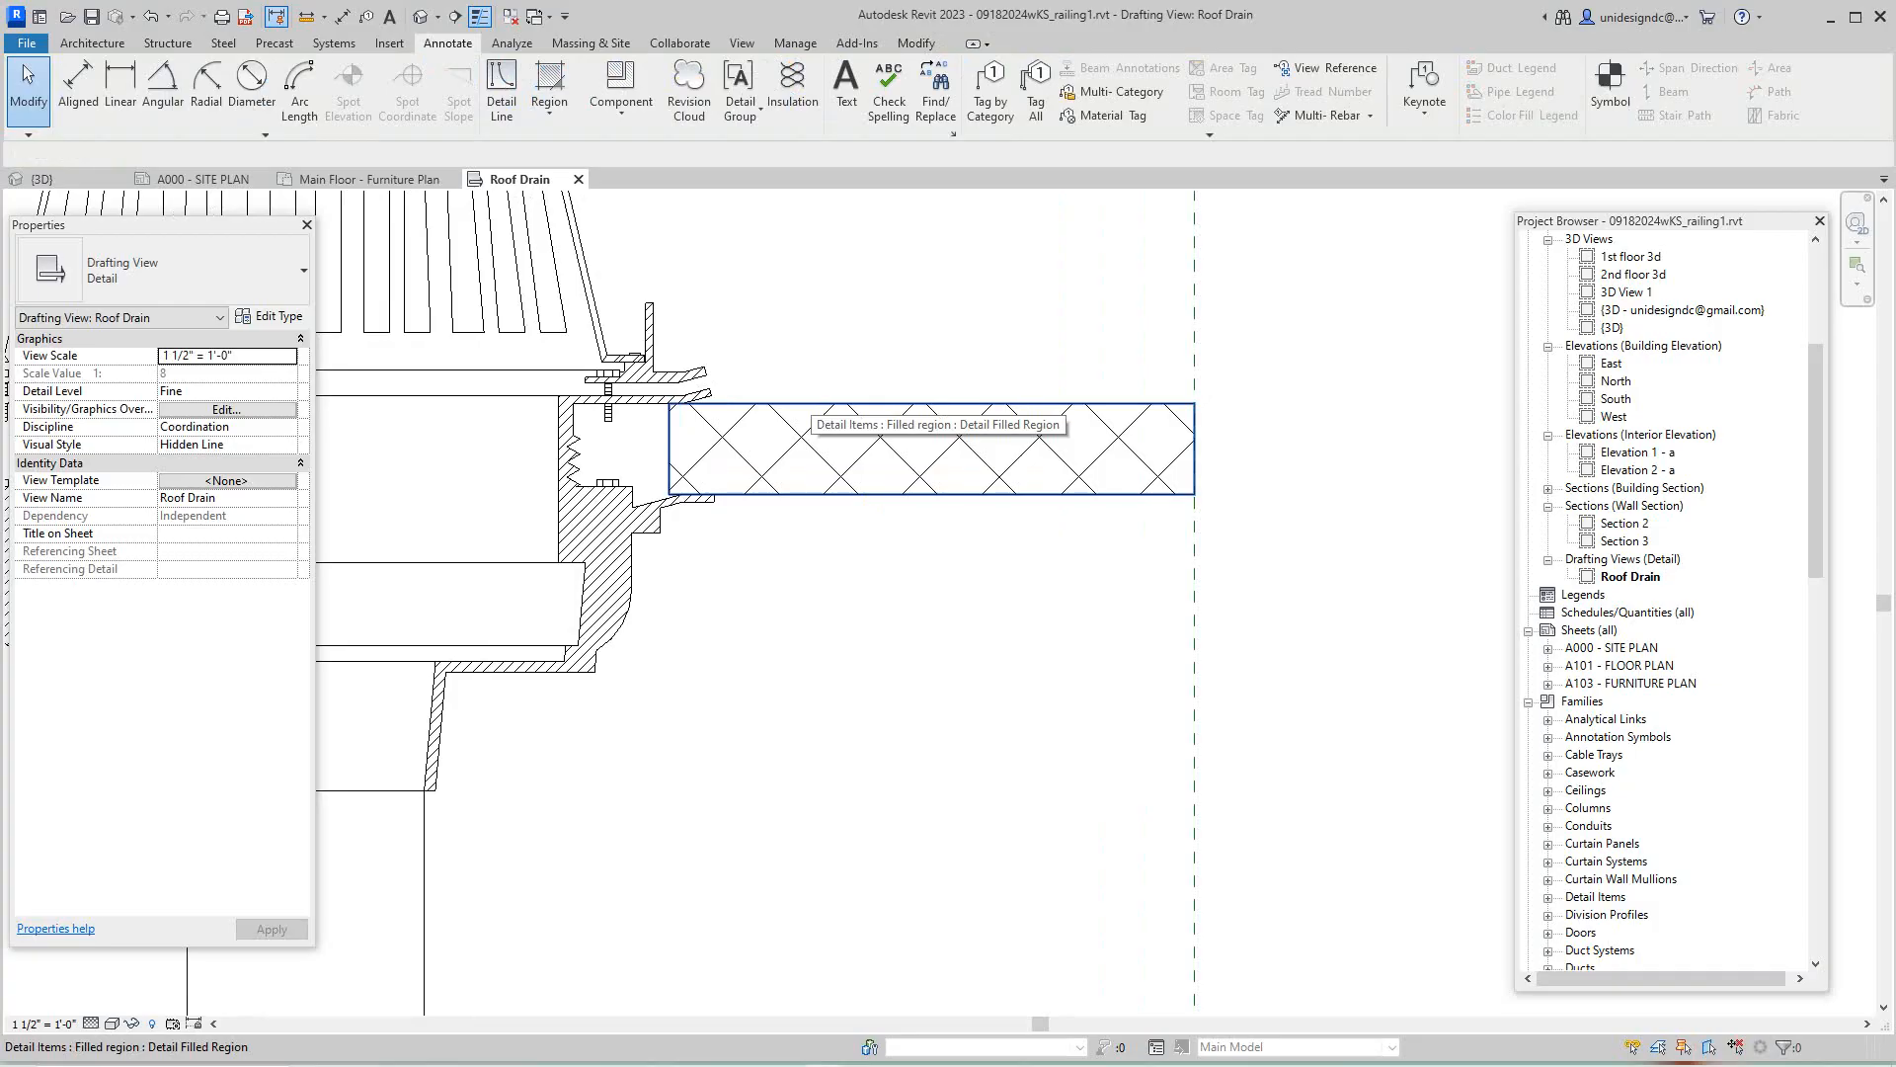
scroll(829, 407, "down", 1)
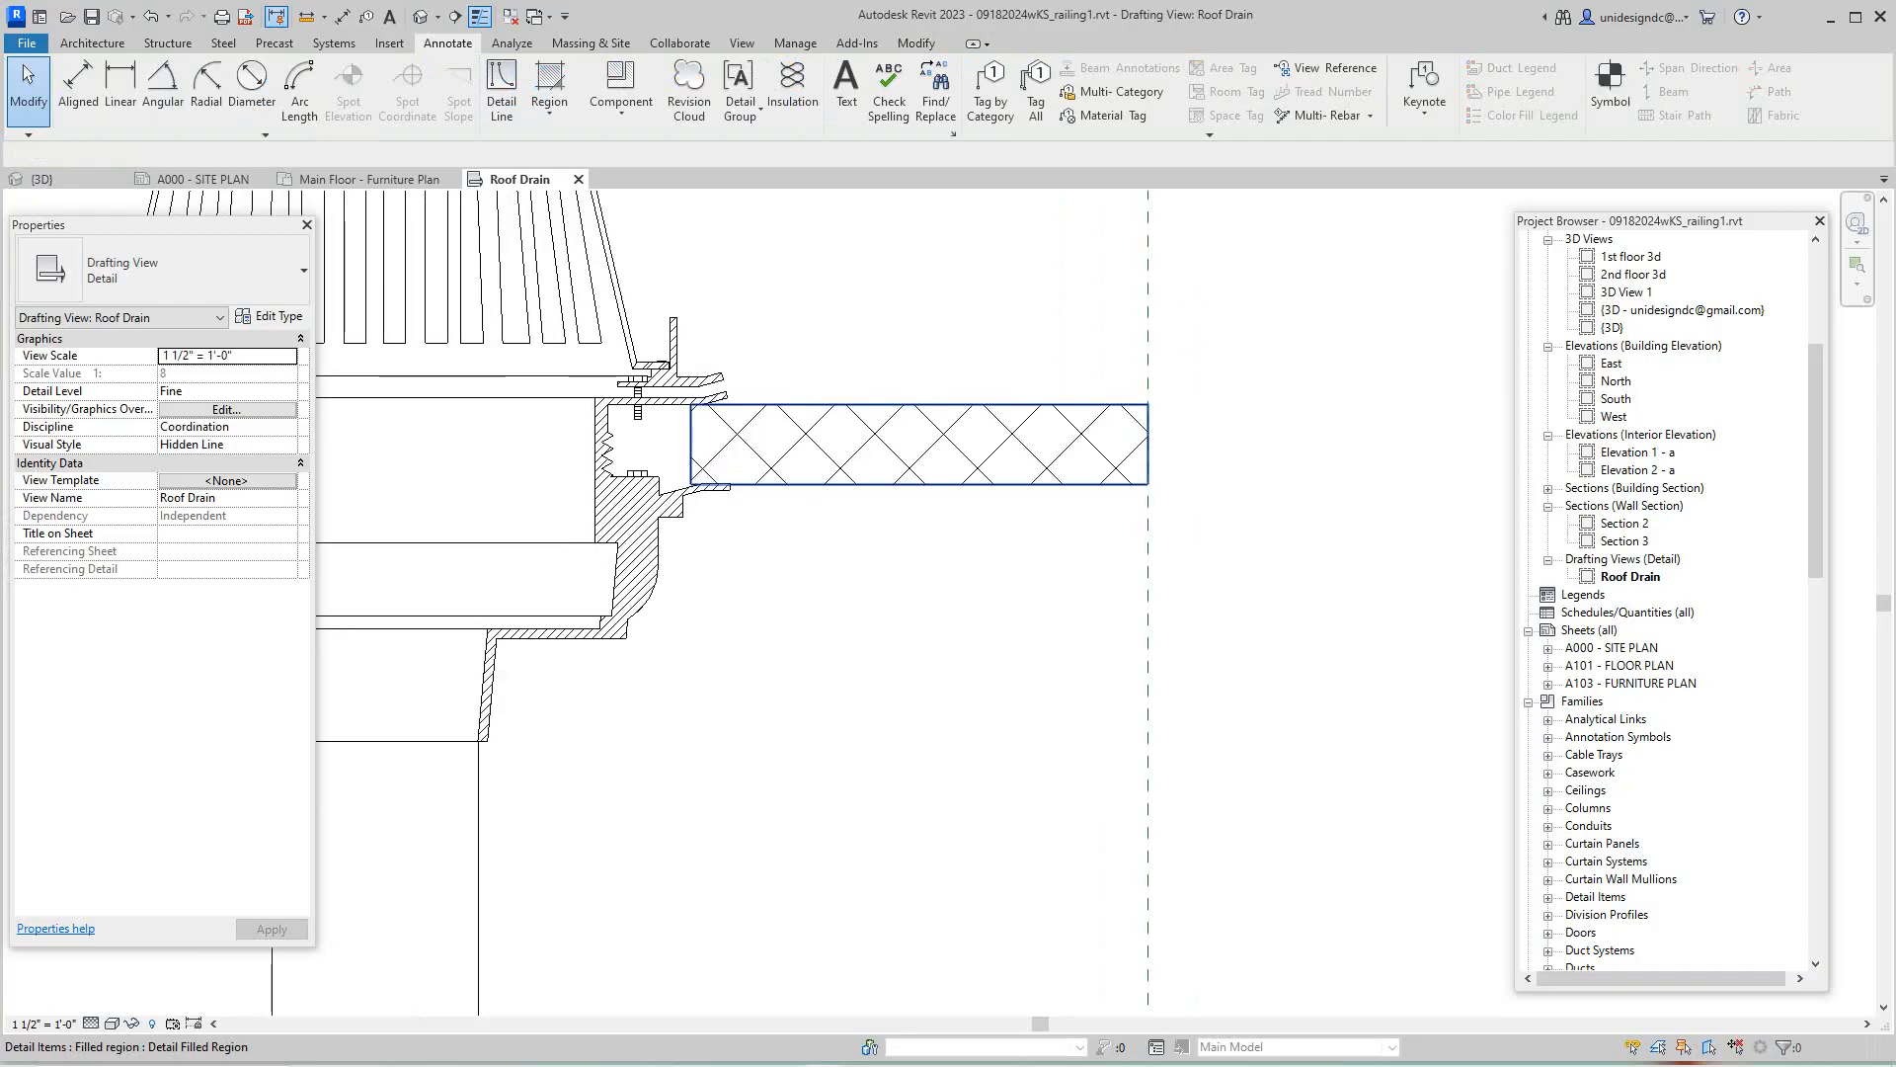
left_click(851, 465)
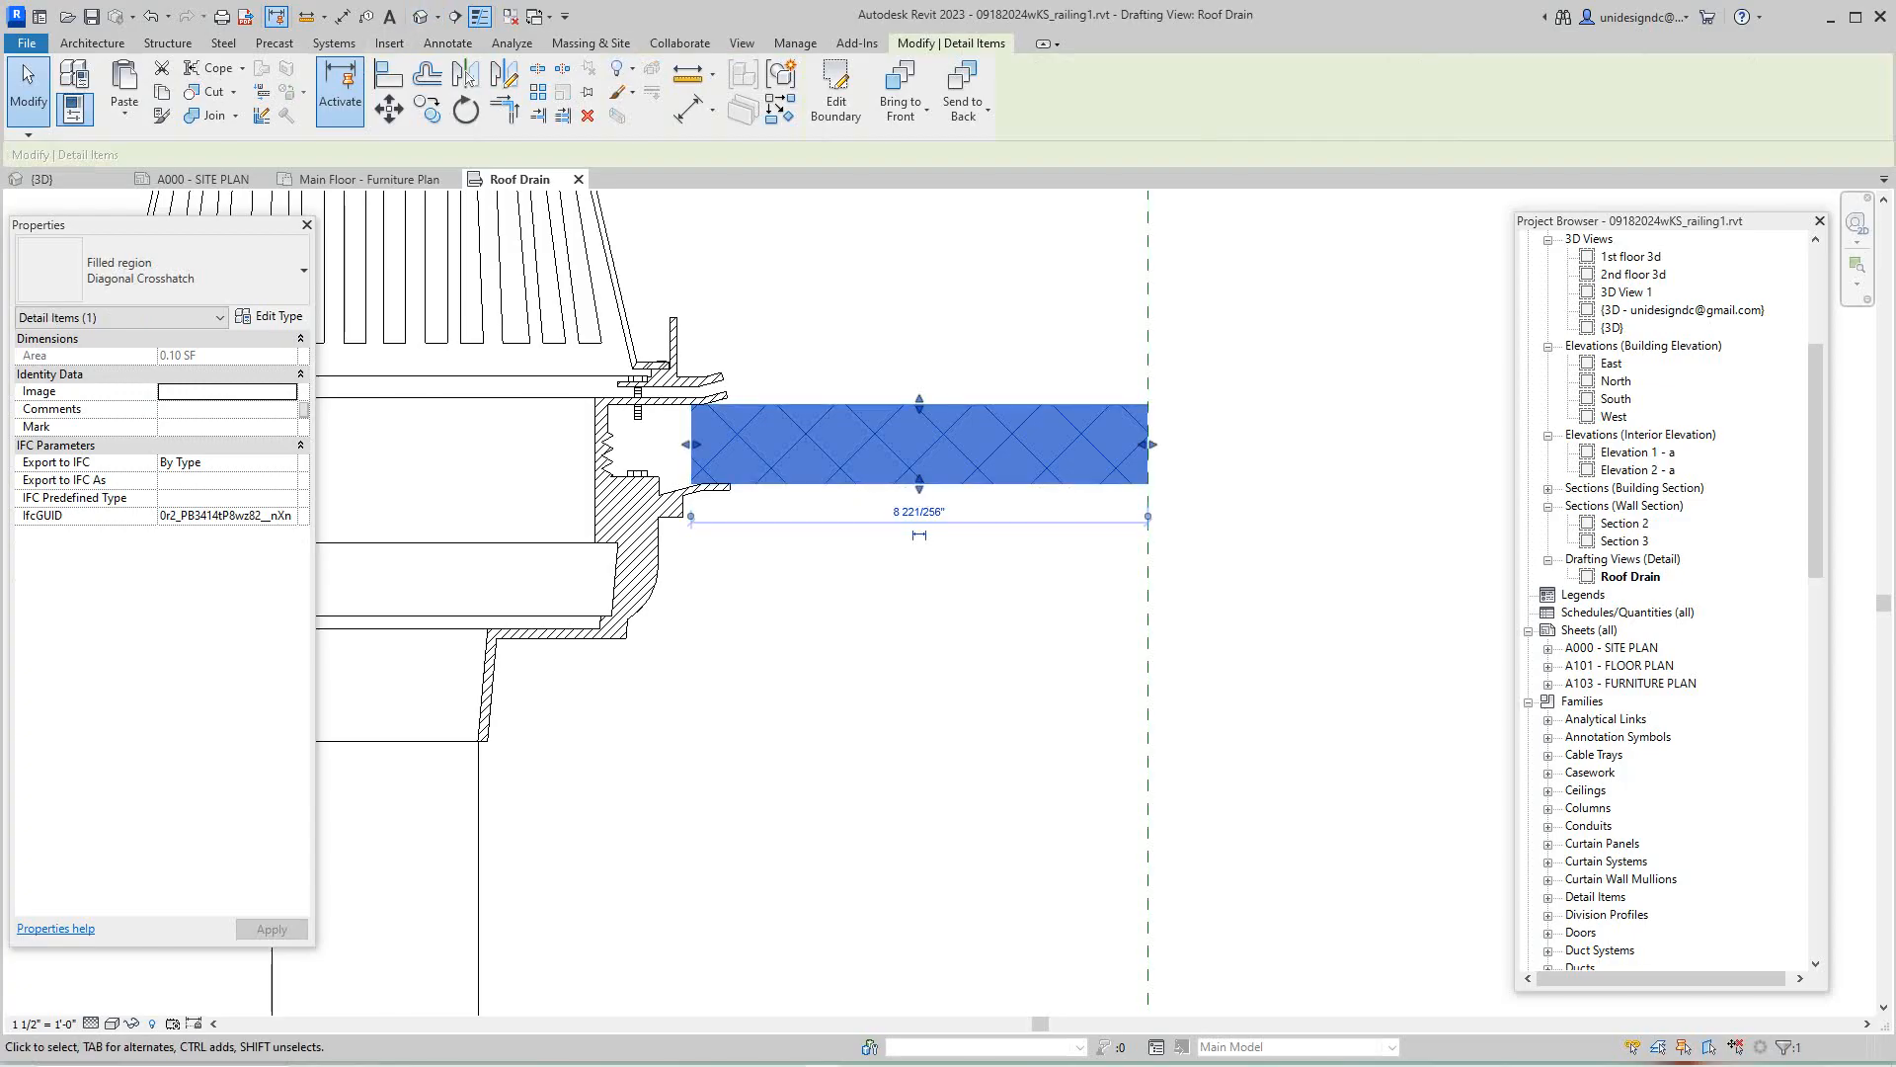
left_click(447, 42)
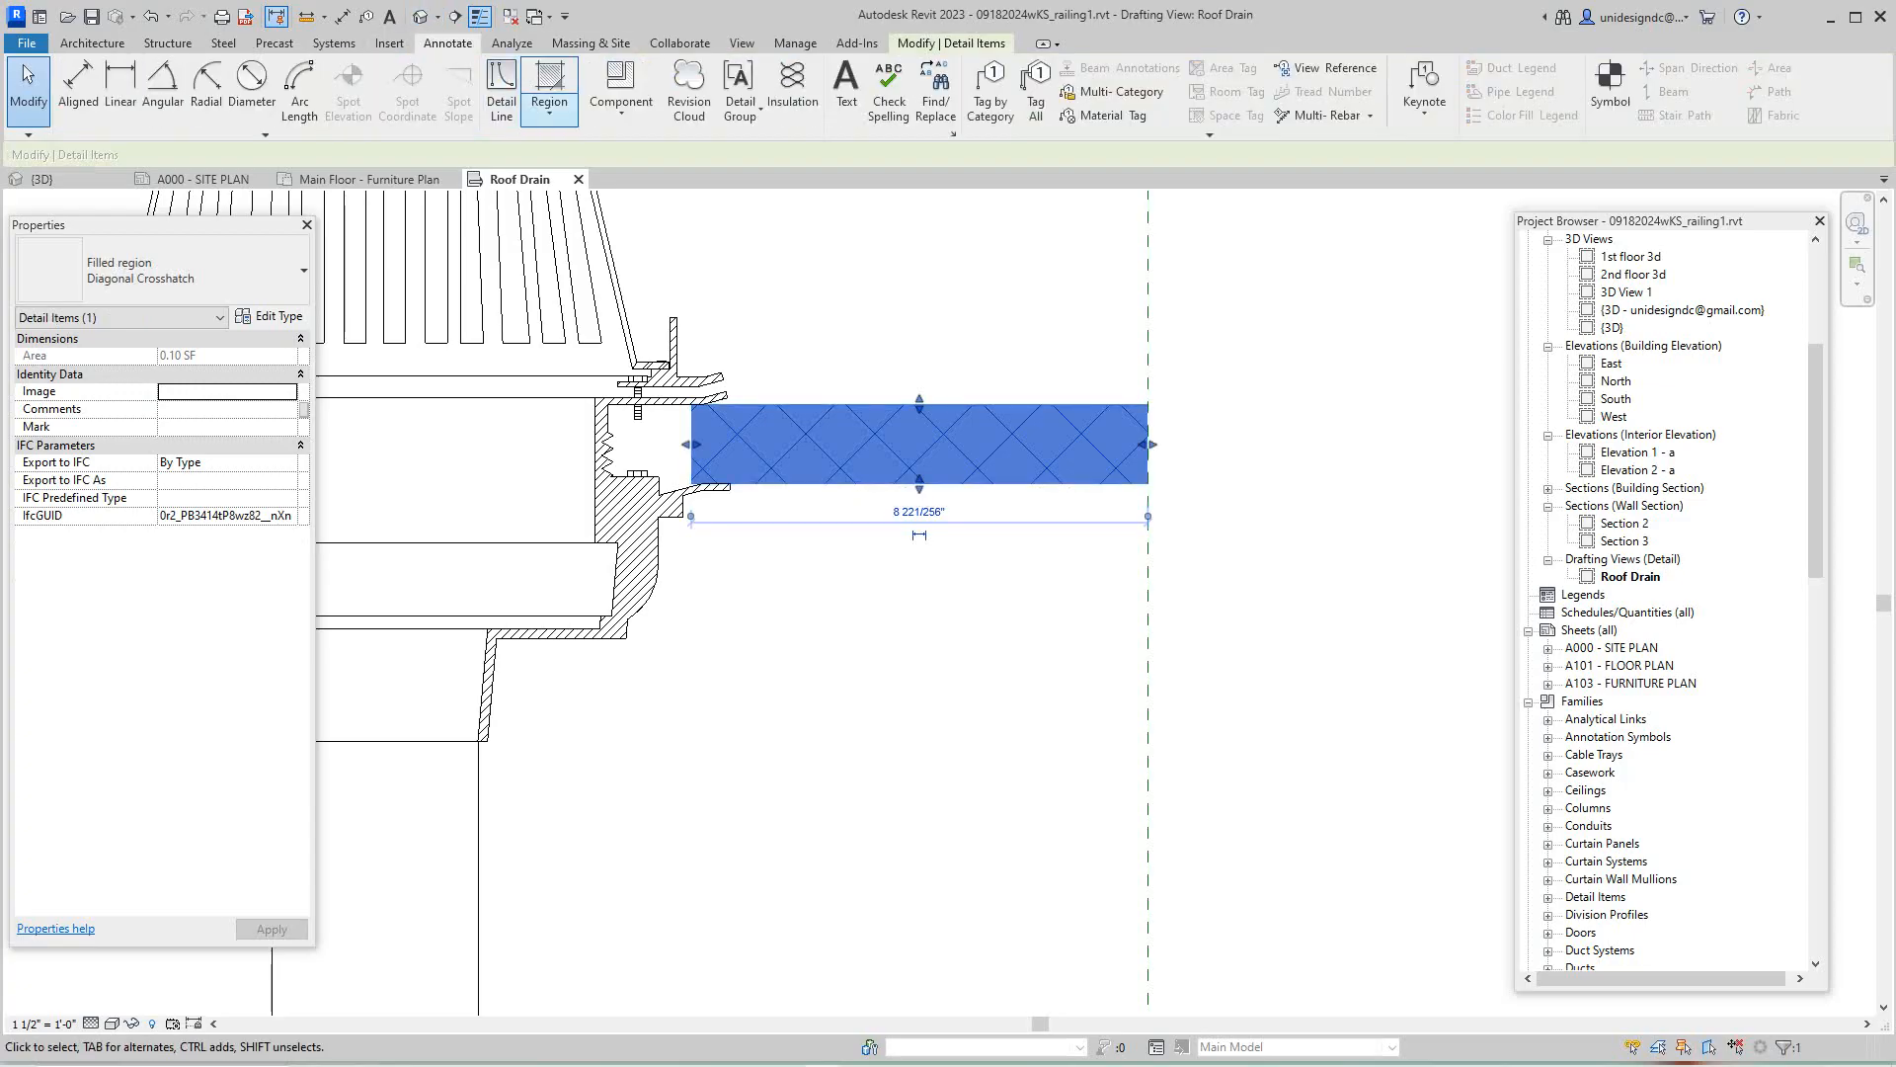
left_click(549, 103)
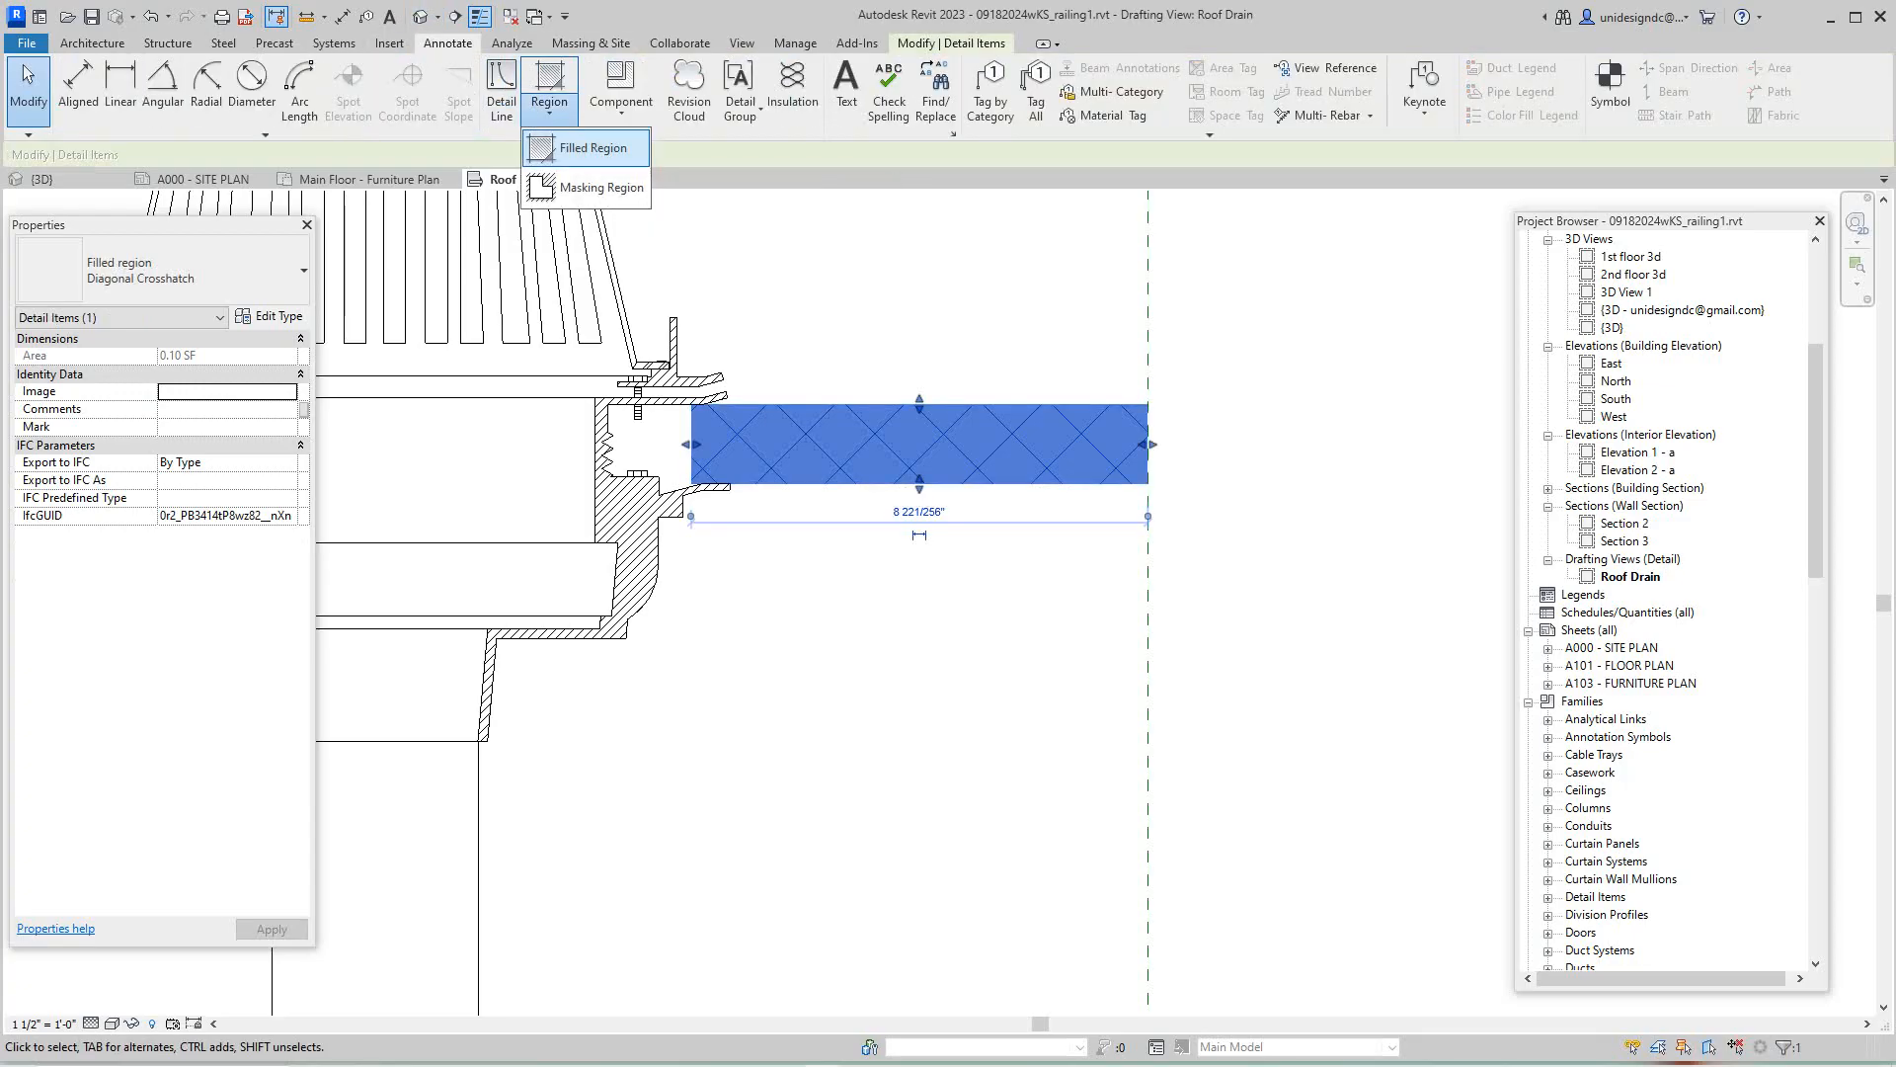
left_click(593, 148)
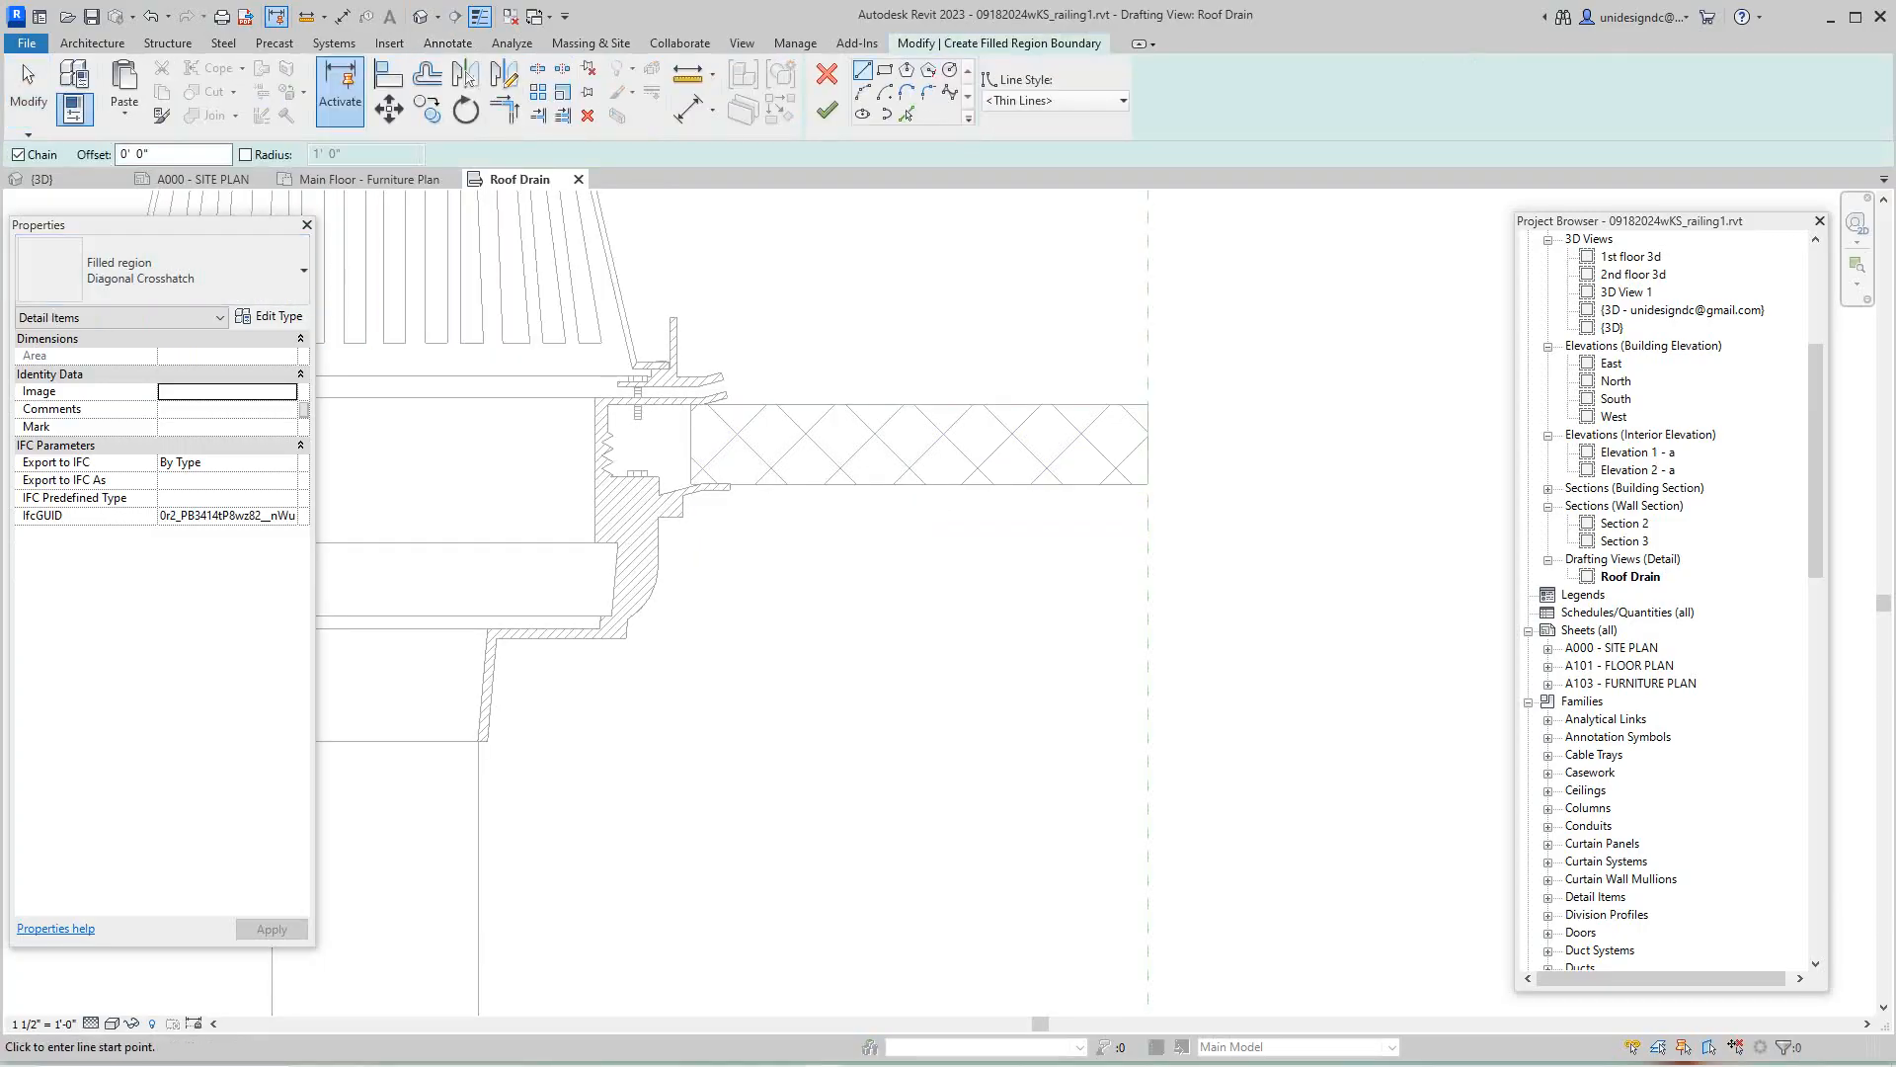
right_click(884, 322)
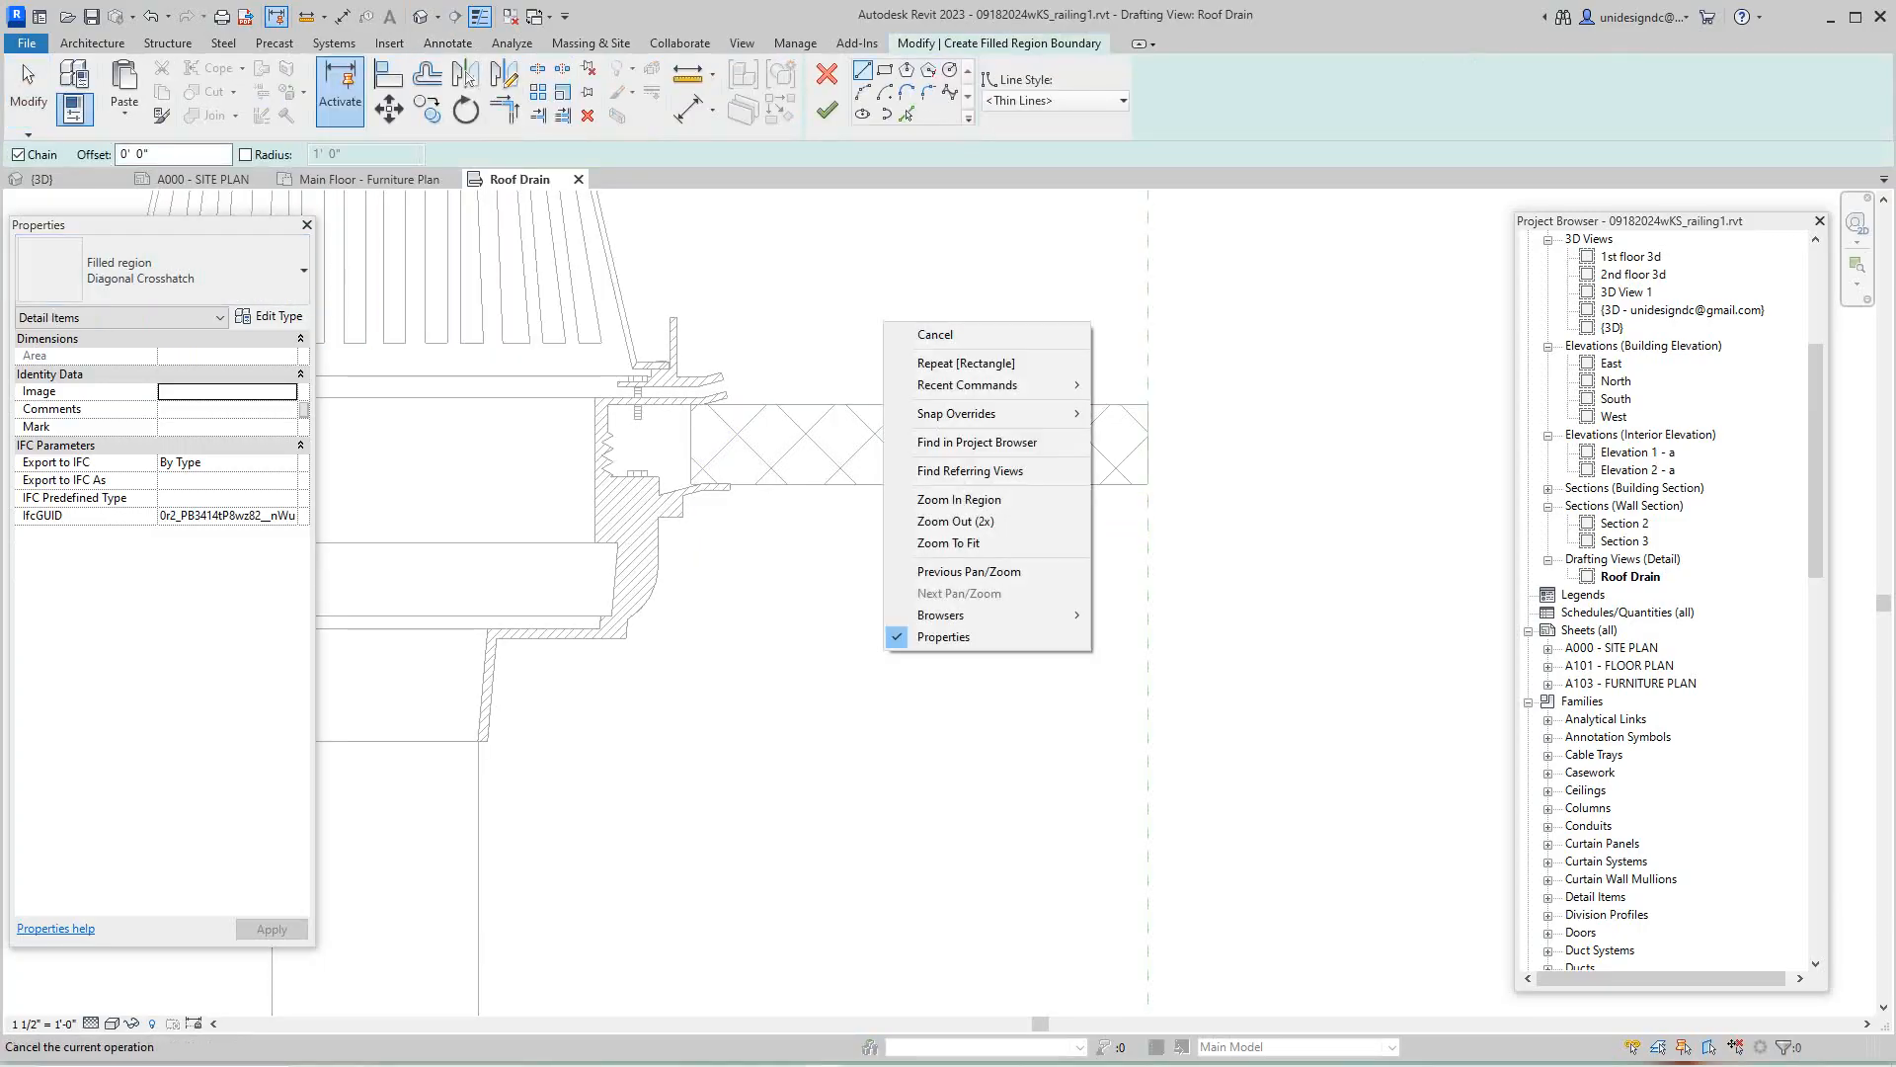
left_click(935, 335)
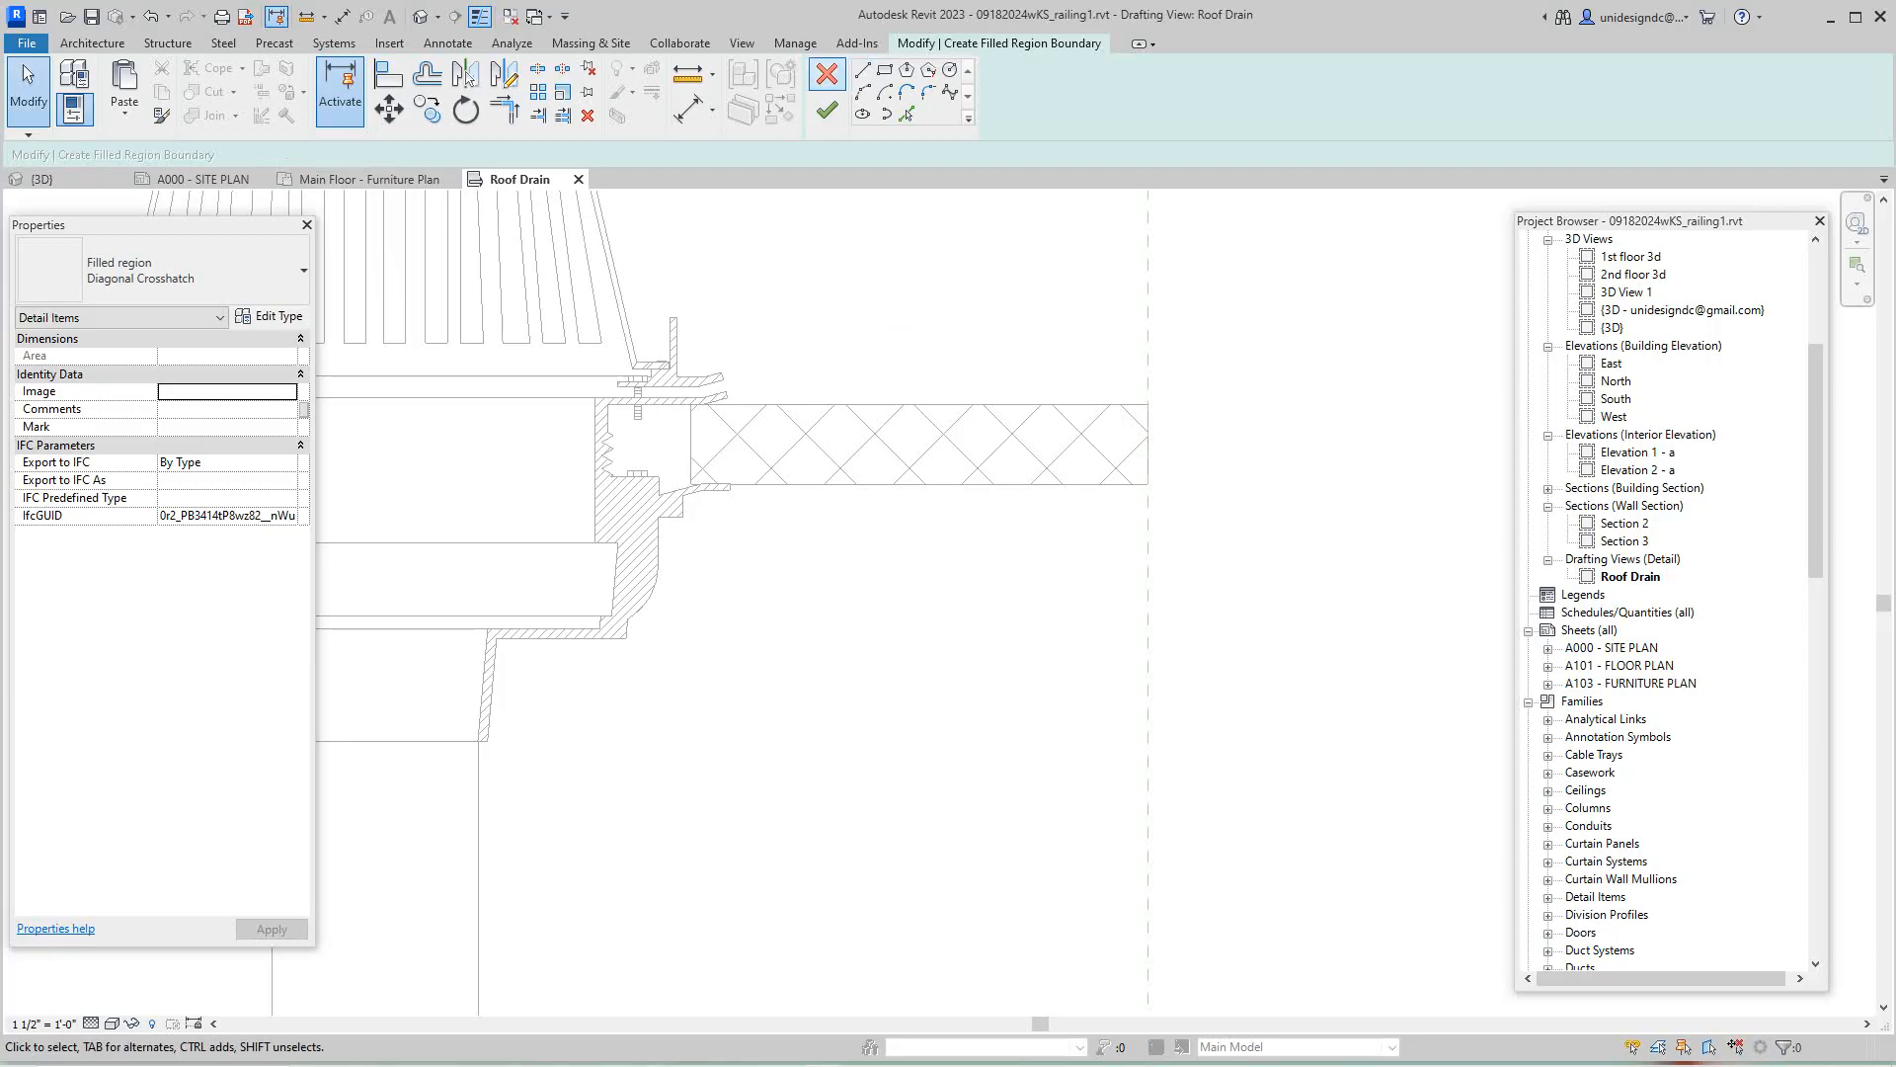
left_click(827, 110)
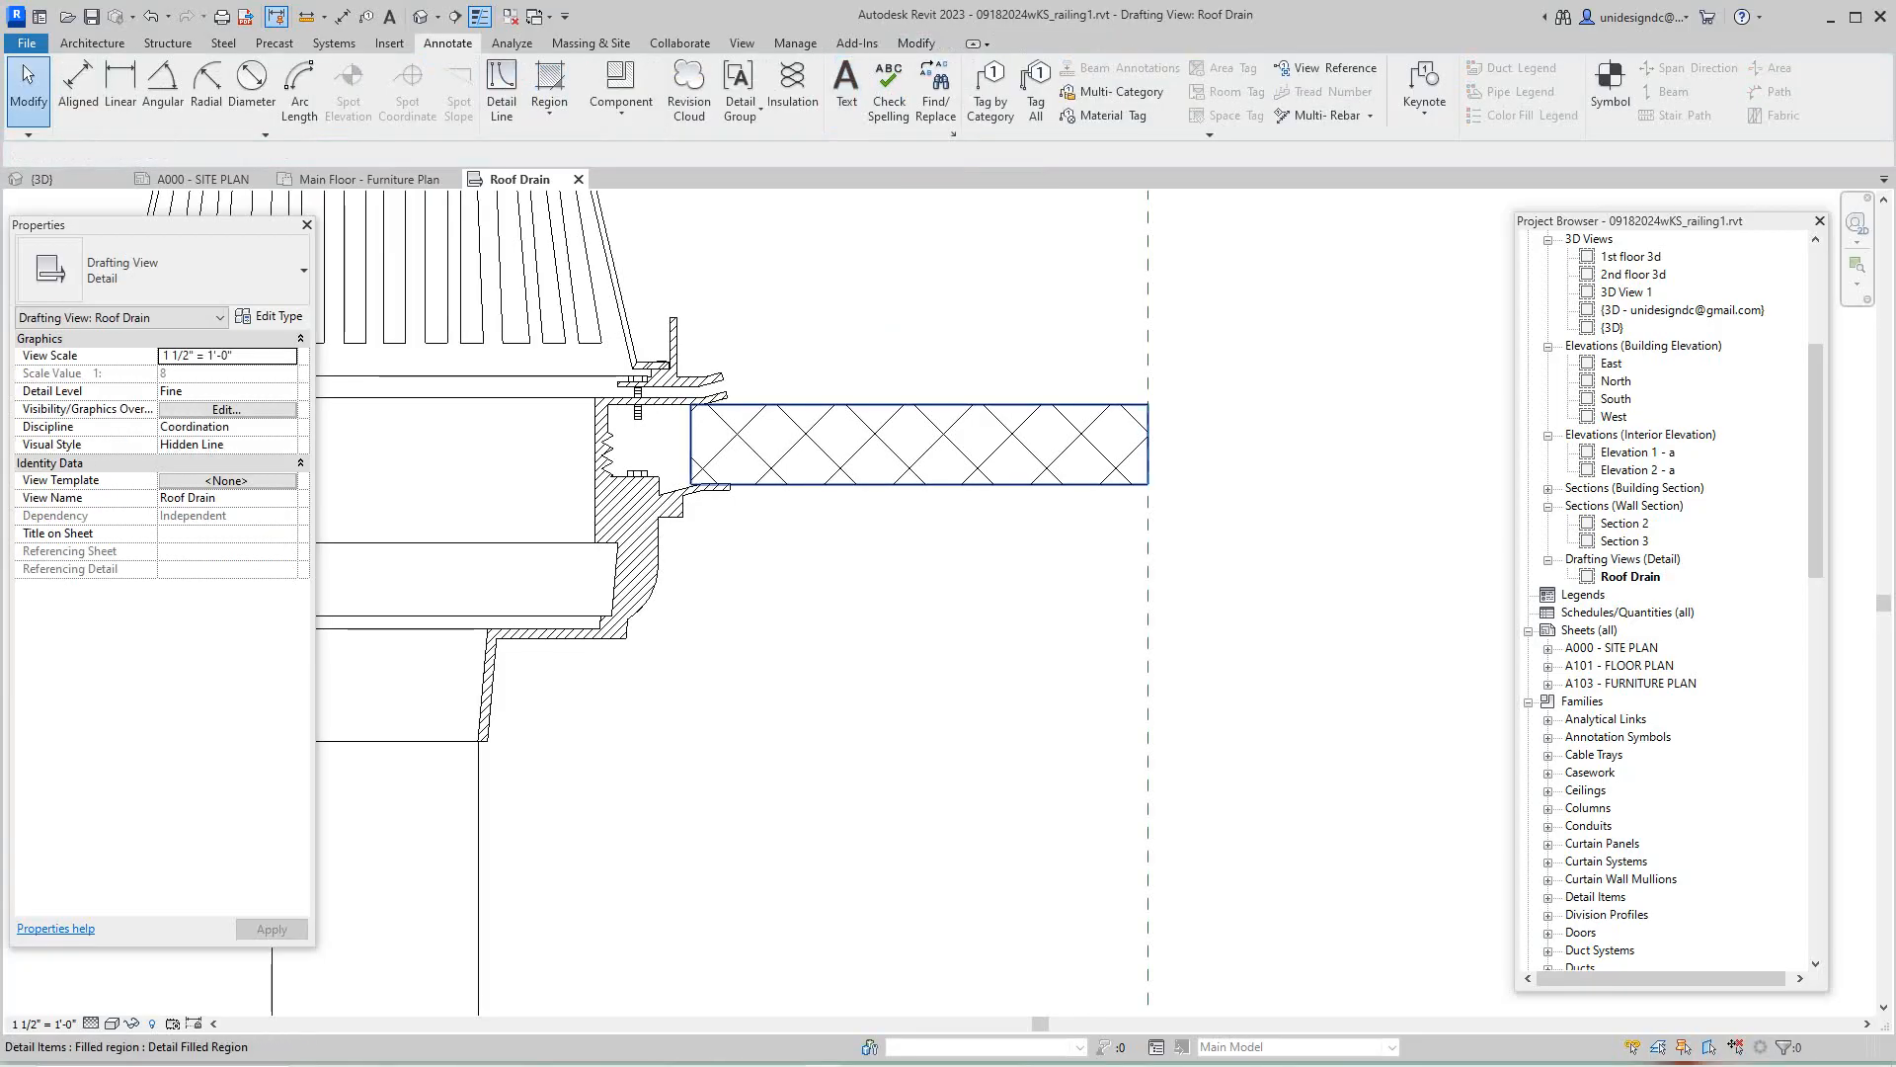
- Try the Horizontal Lines, Vertical Lines, Diagonal Up and Diagonal Down types on the filled region beside the drain
left_click(900, 415)
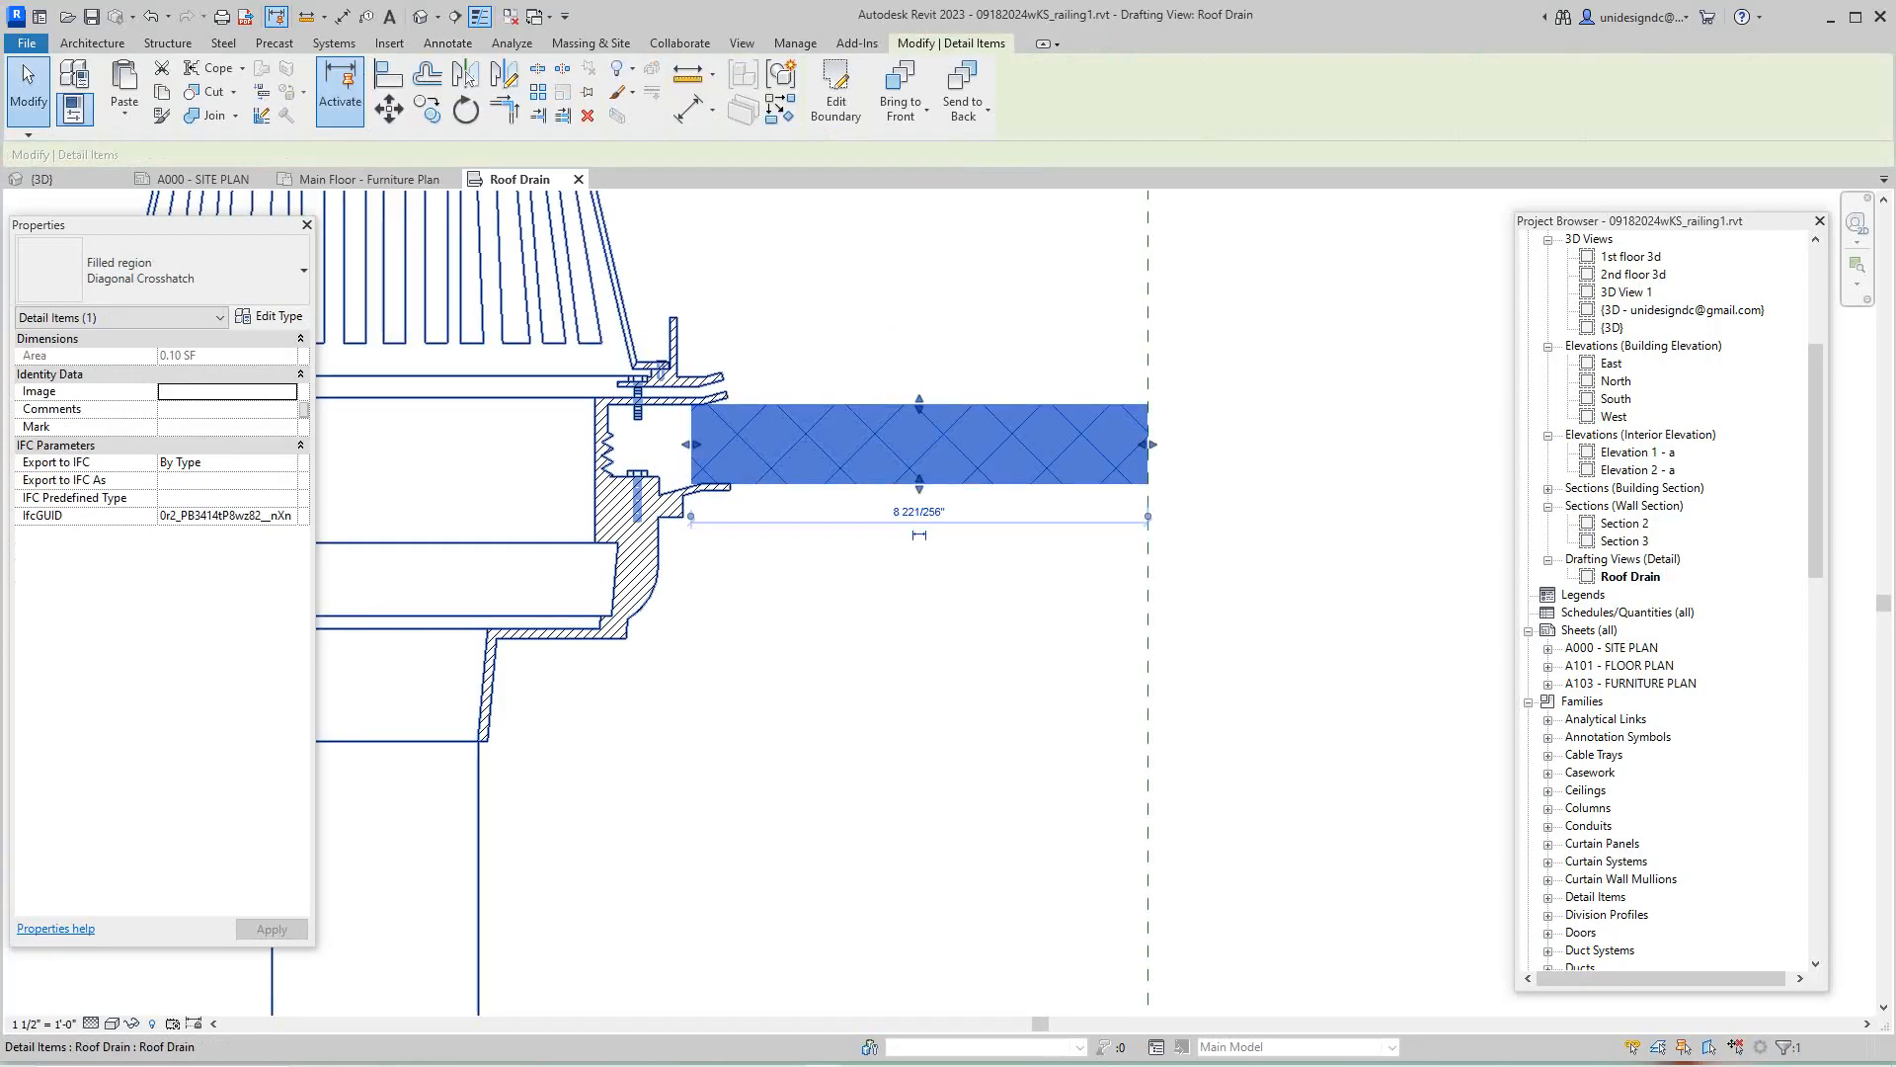
left_click(158, 269)
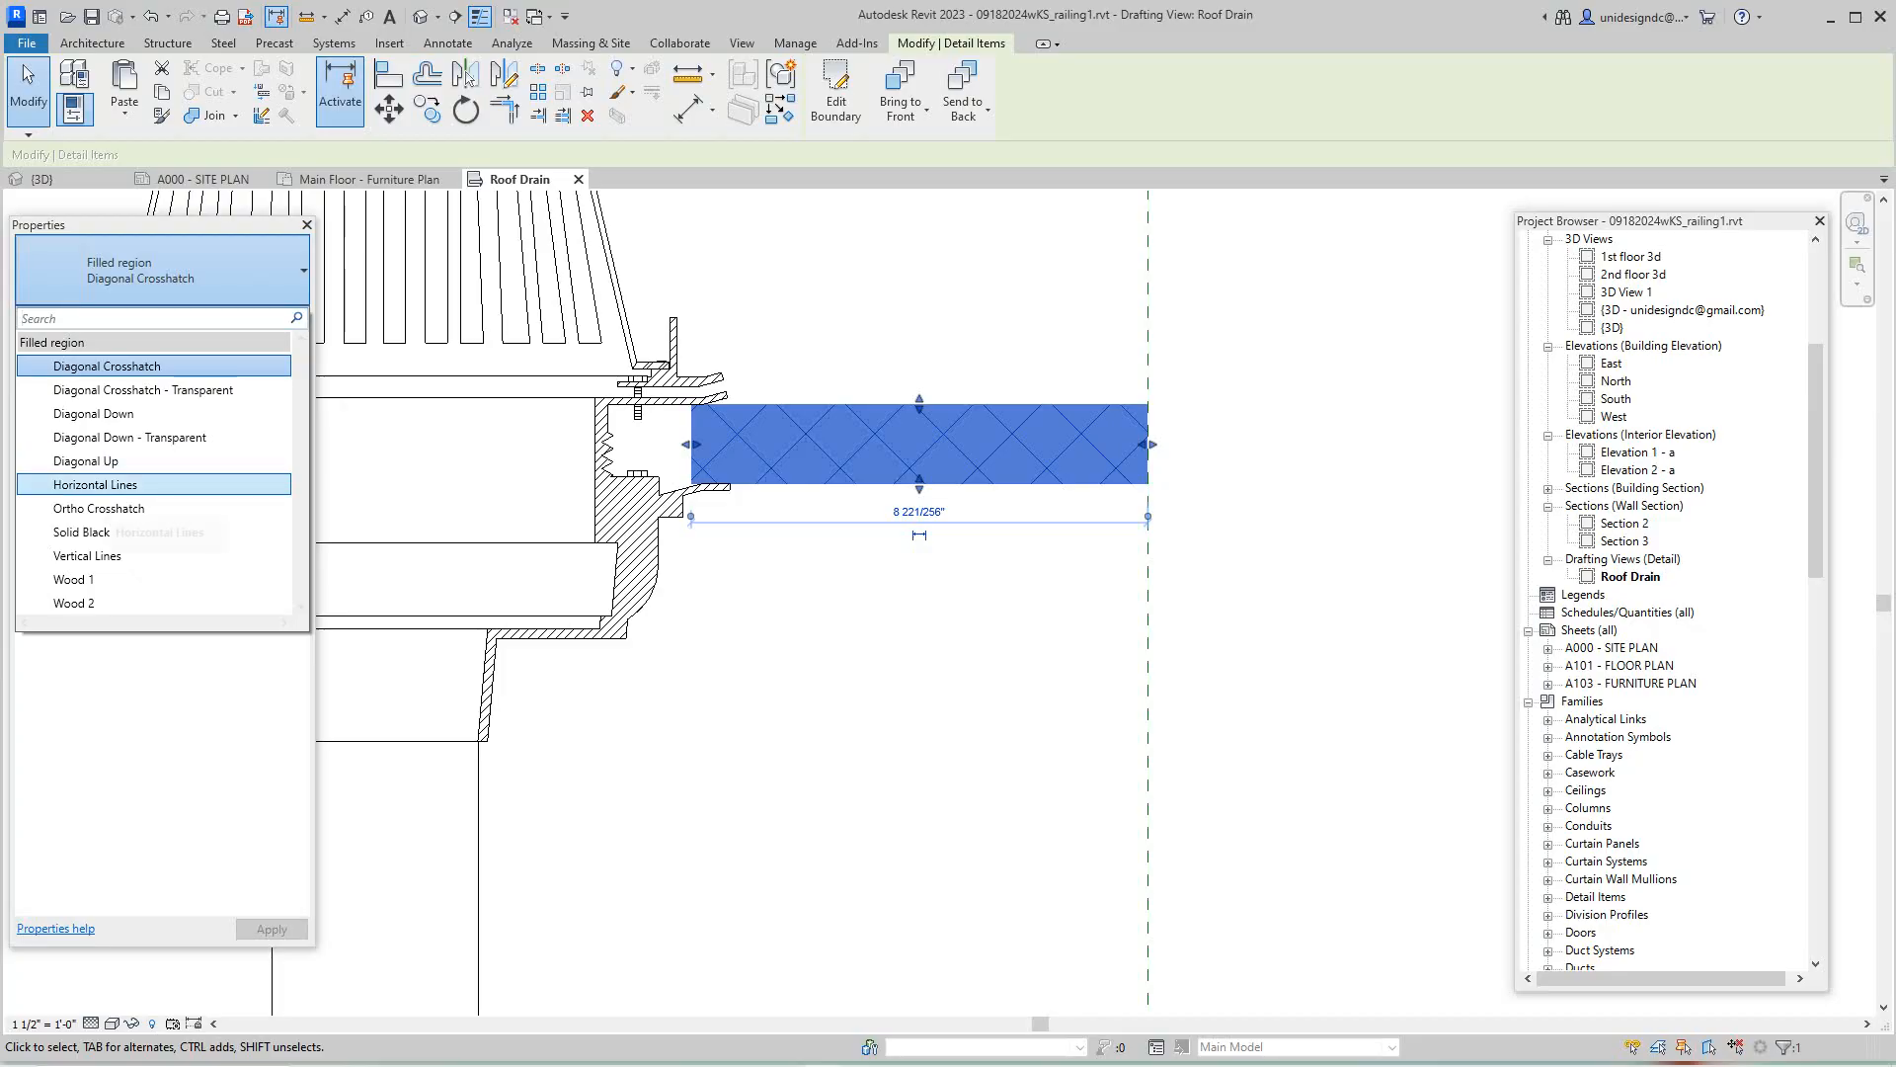
left_click(94, 484)
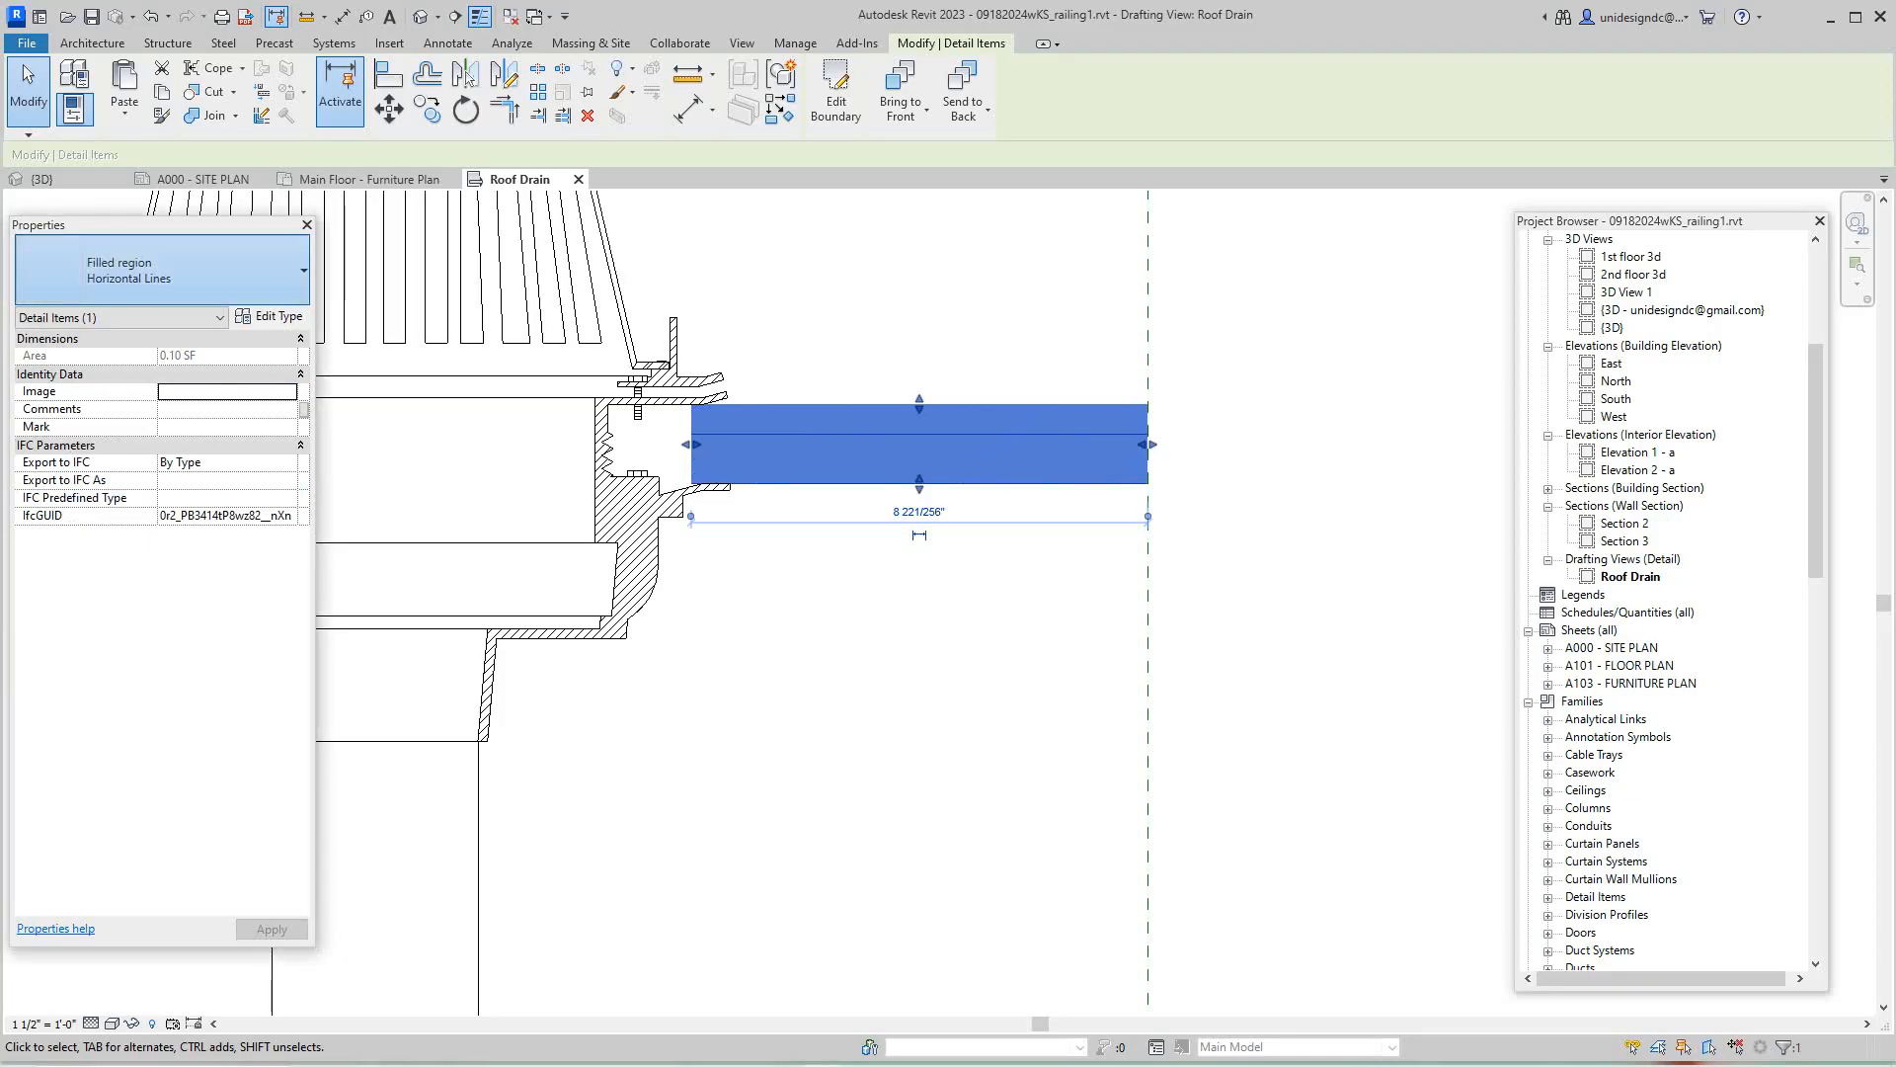
left_click(158, 269)
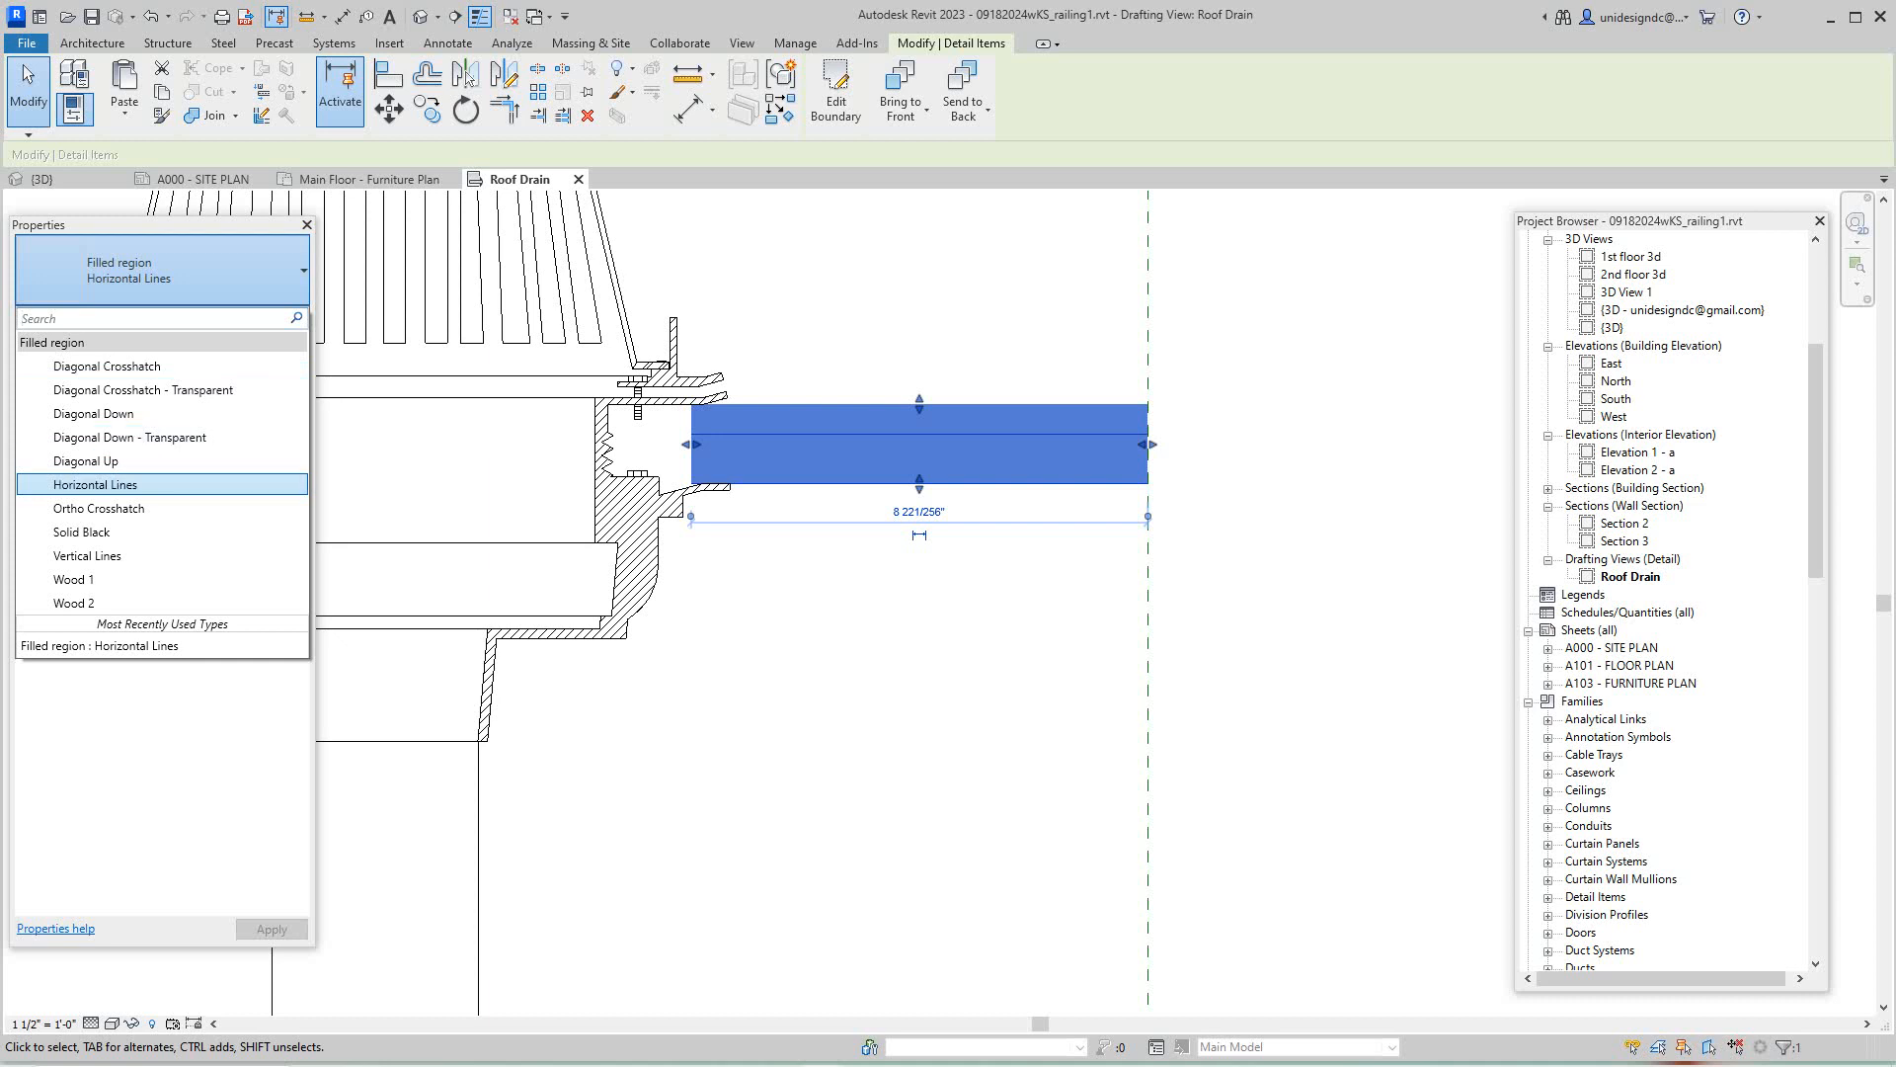
left_click(87, 555)
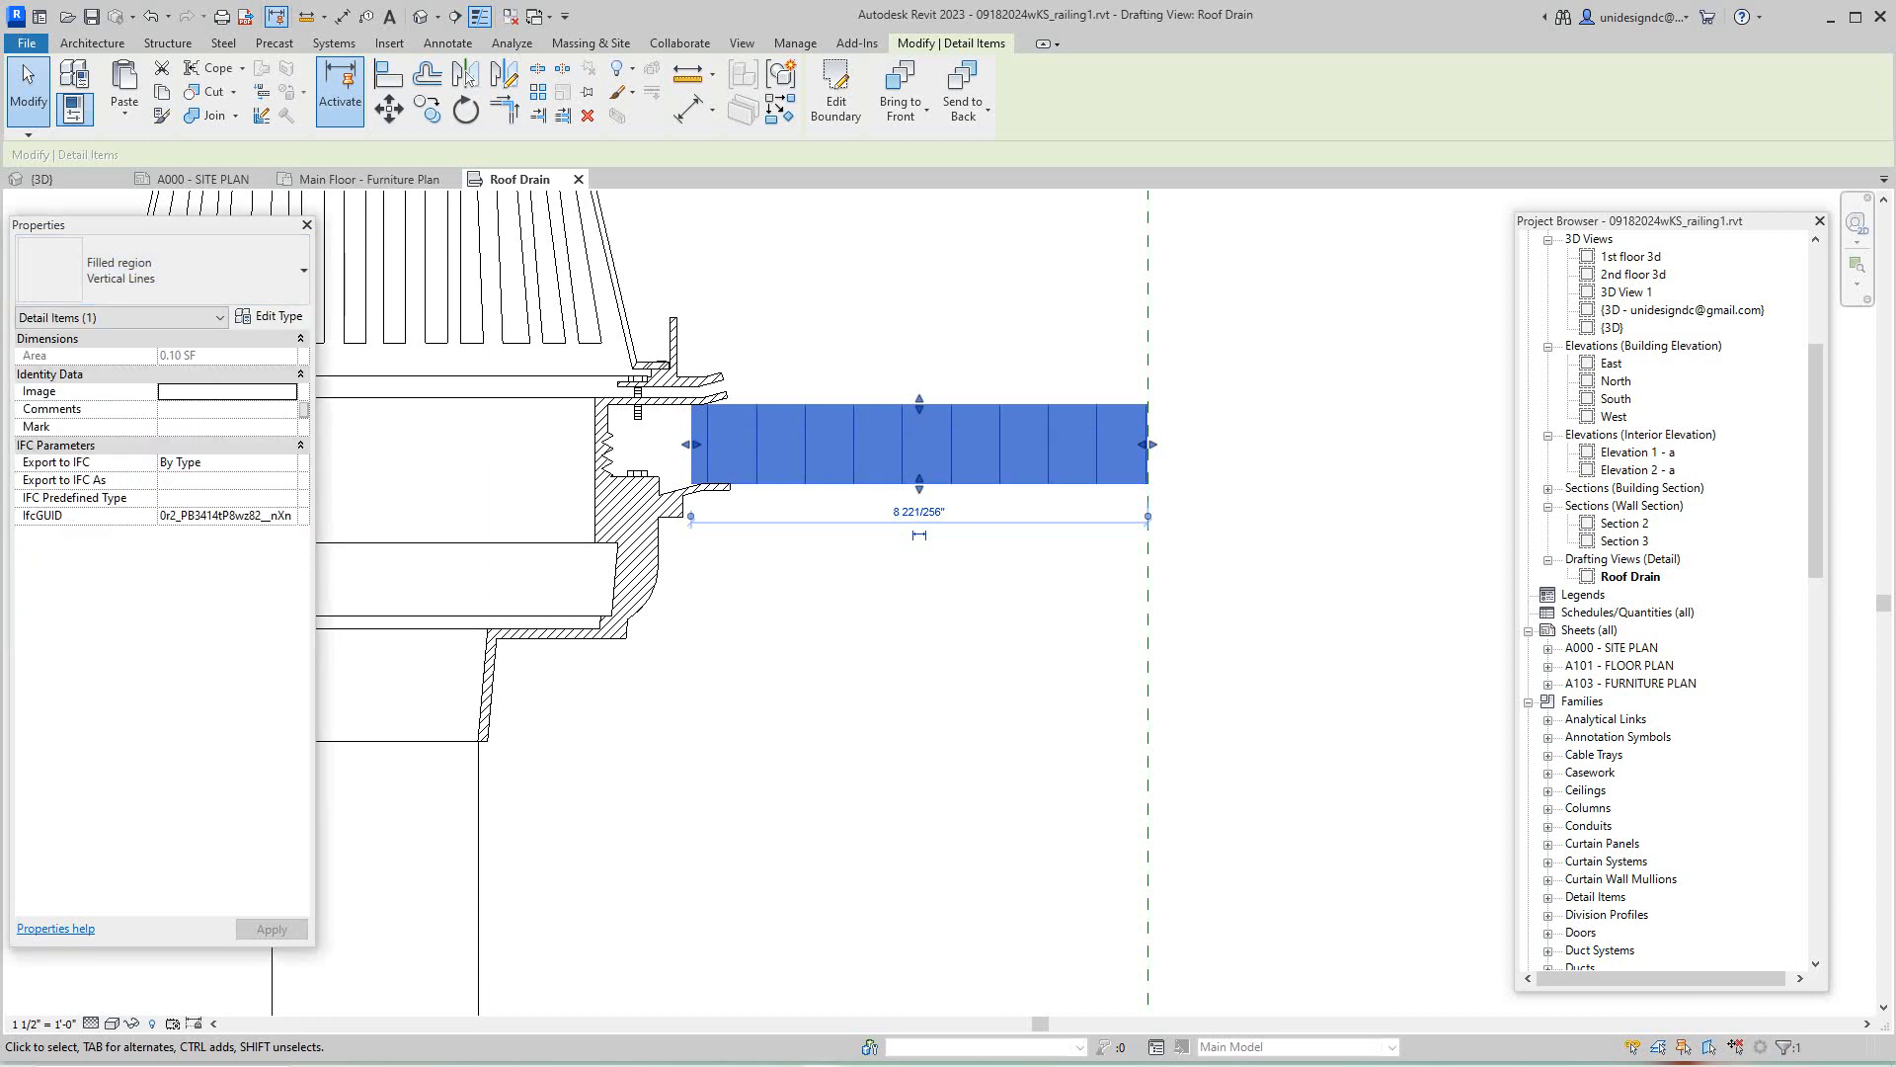
left_click(158, 268)
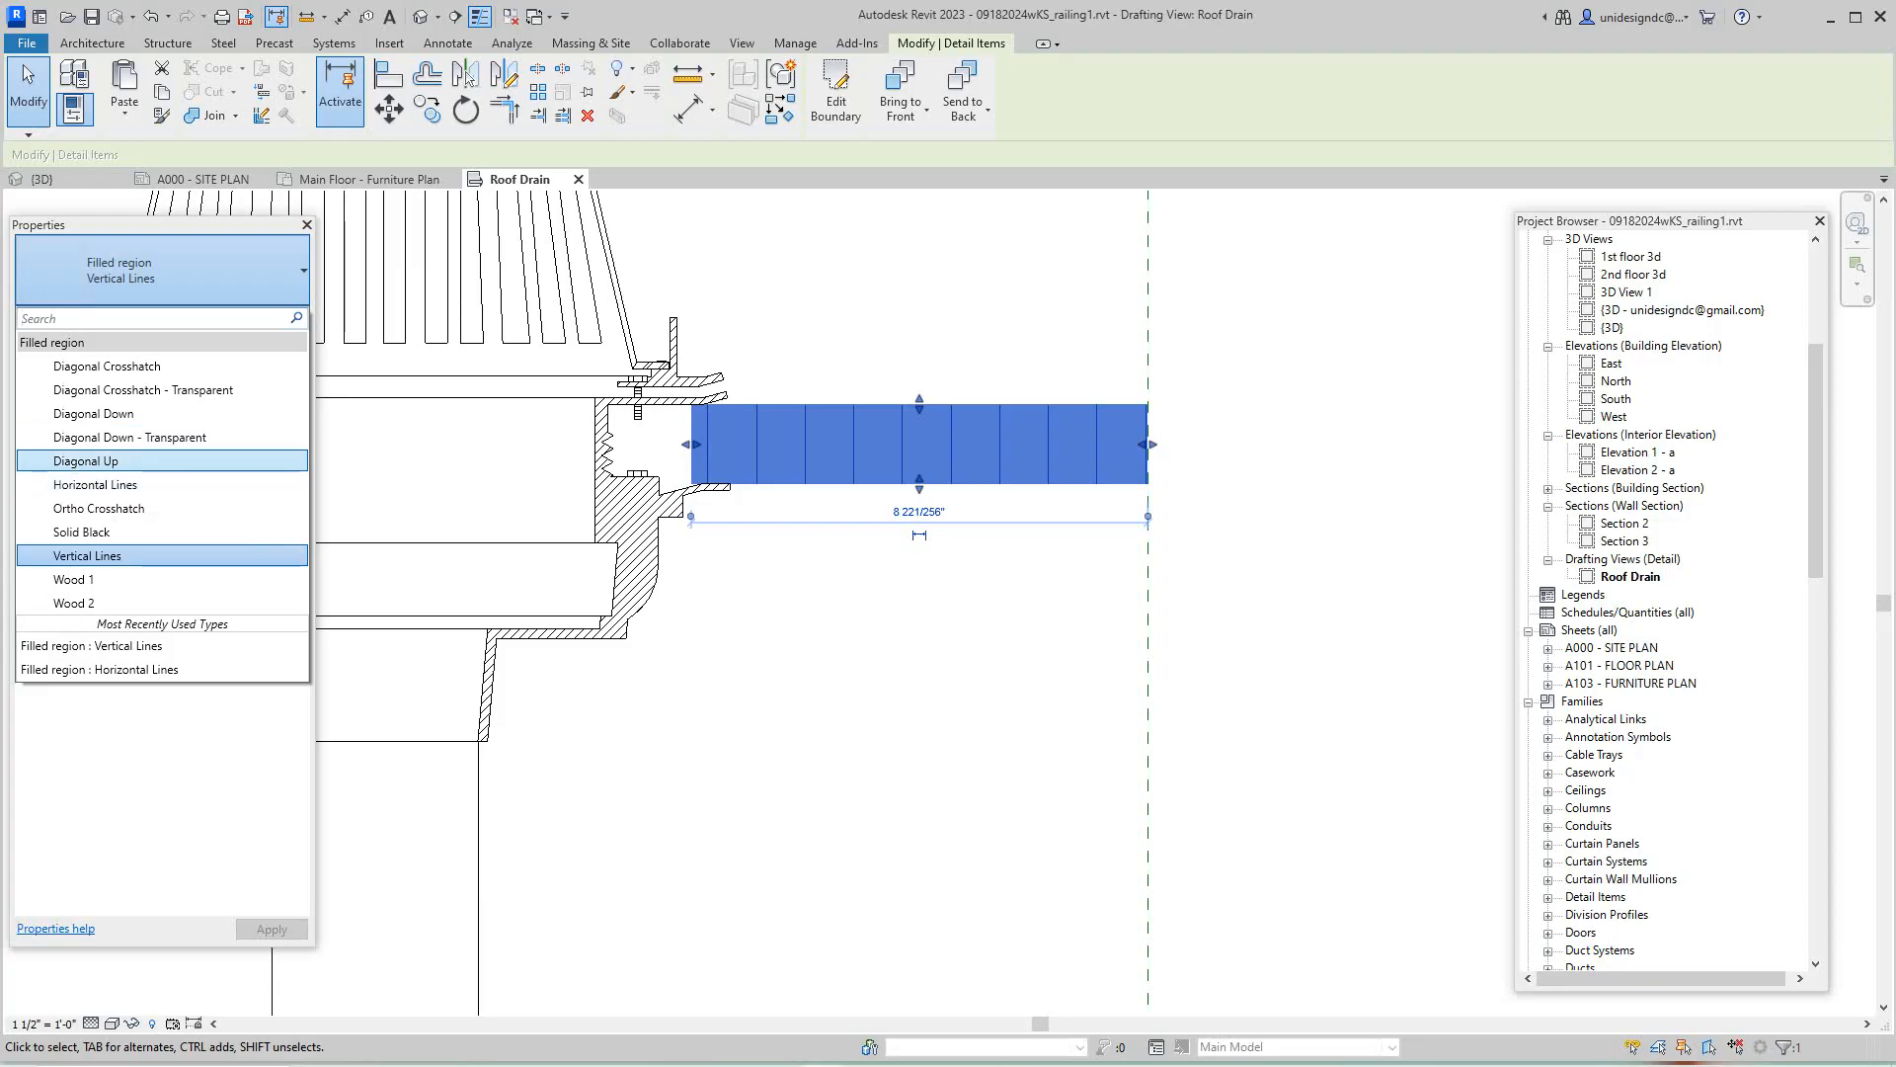
left_click(85, 460)
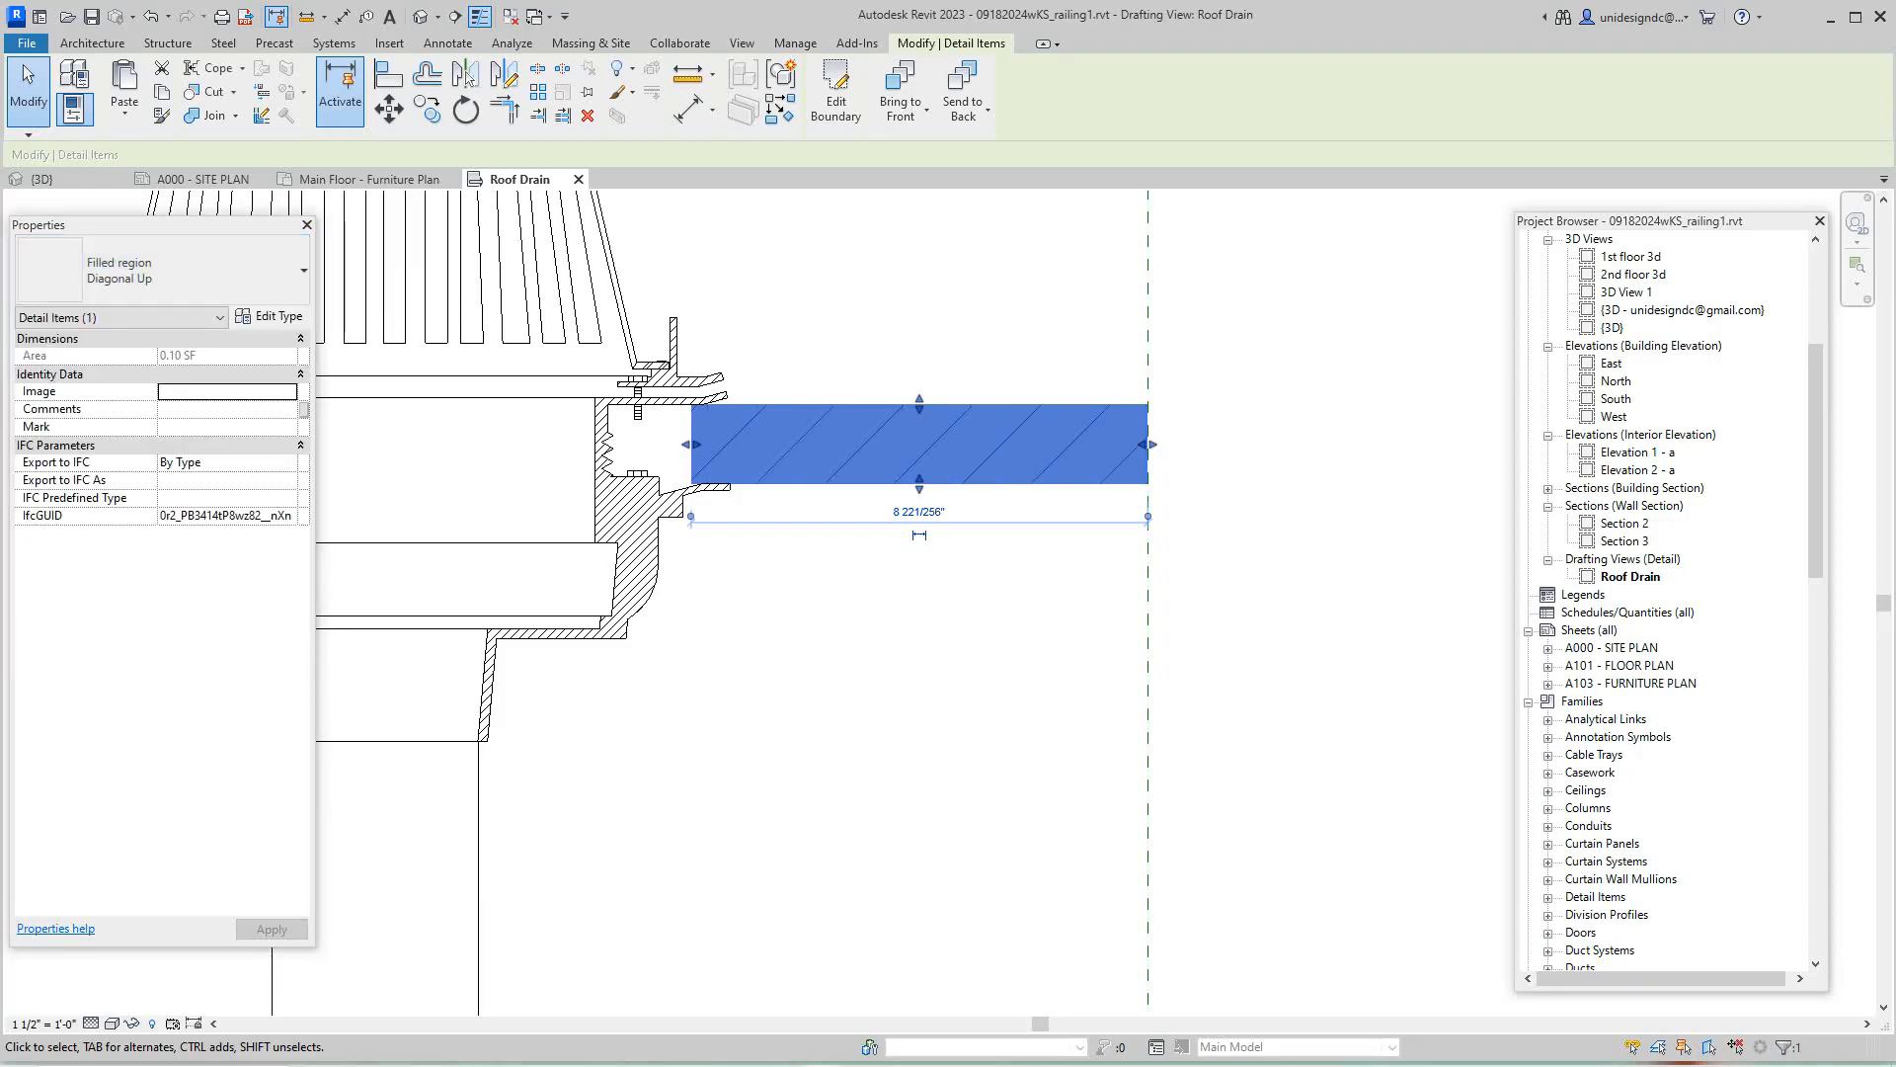
left_click(158, 270)
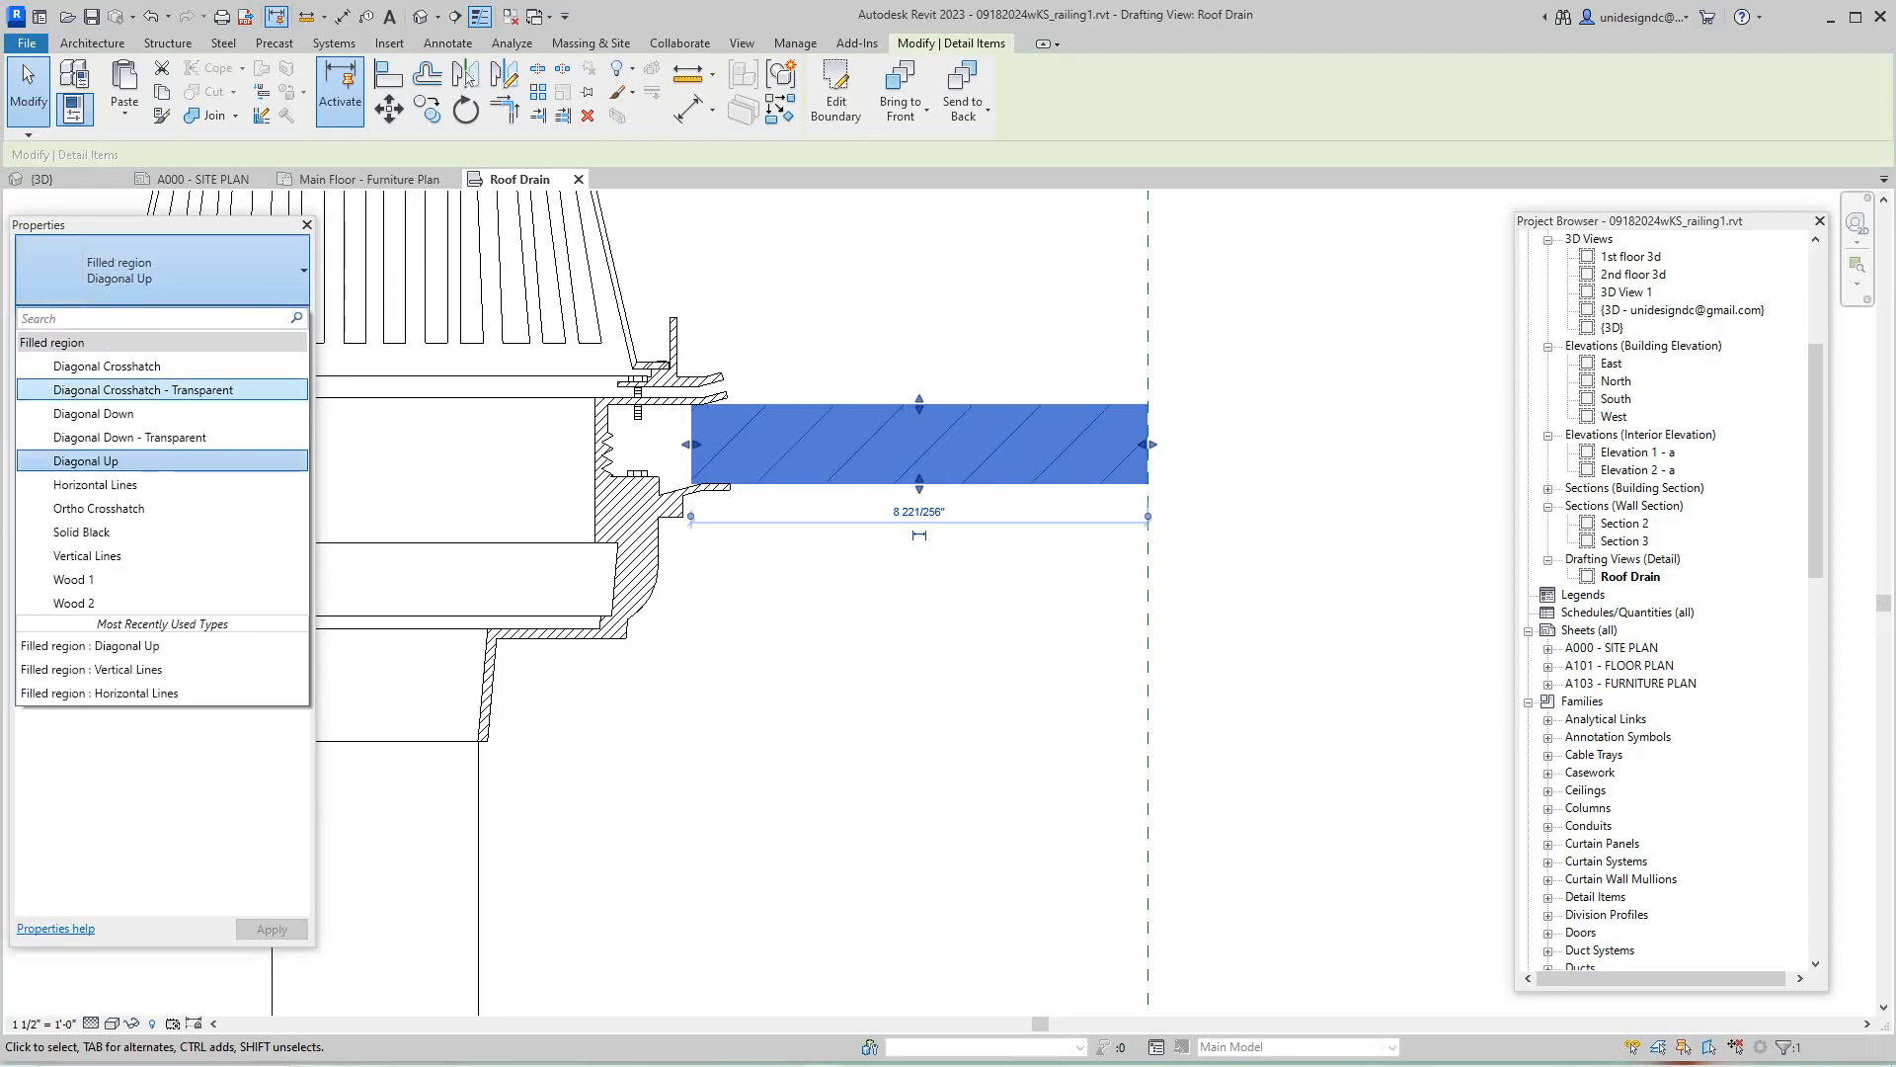
left_click(93, 413)
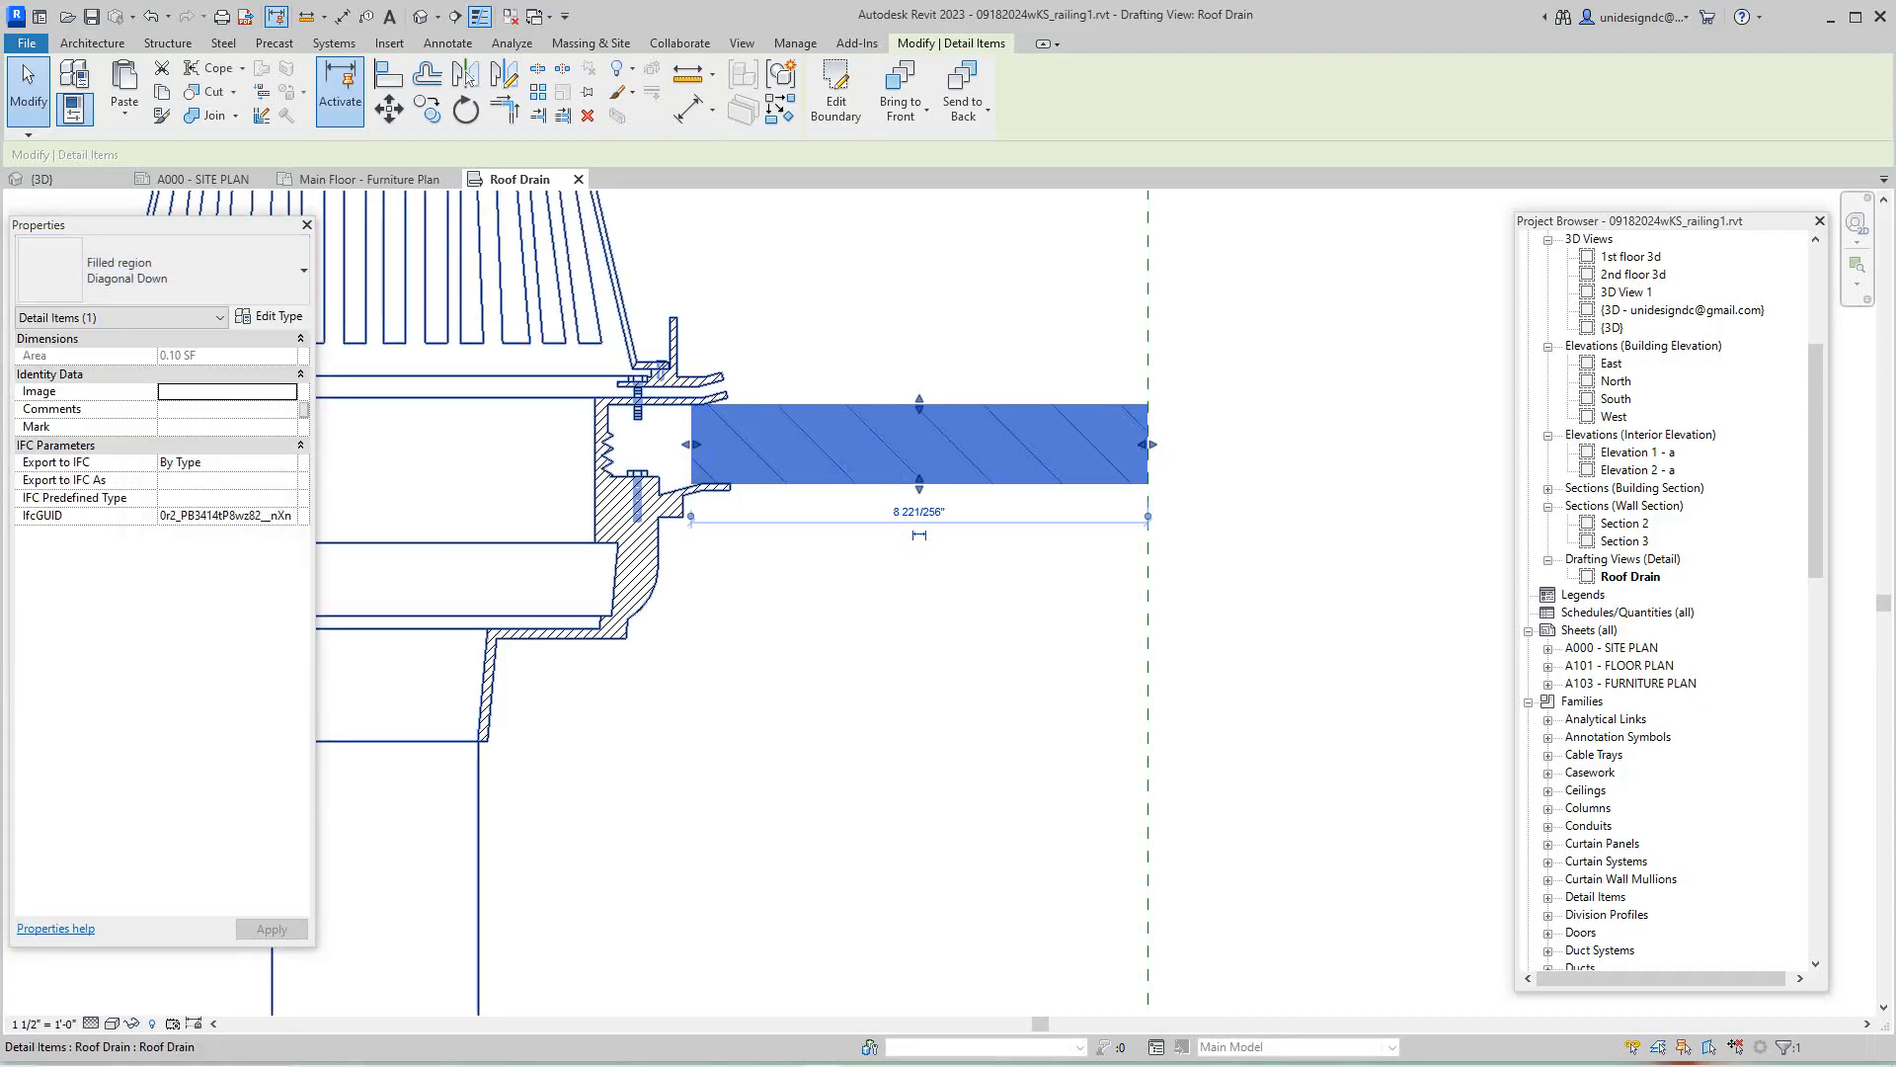
- Change the filled region beside the drain to the Ortho Crosshatch type
left_click(158, 270)
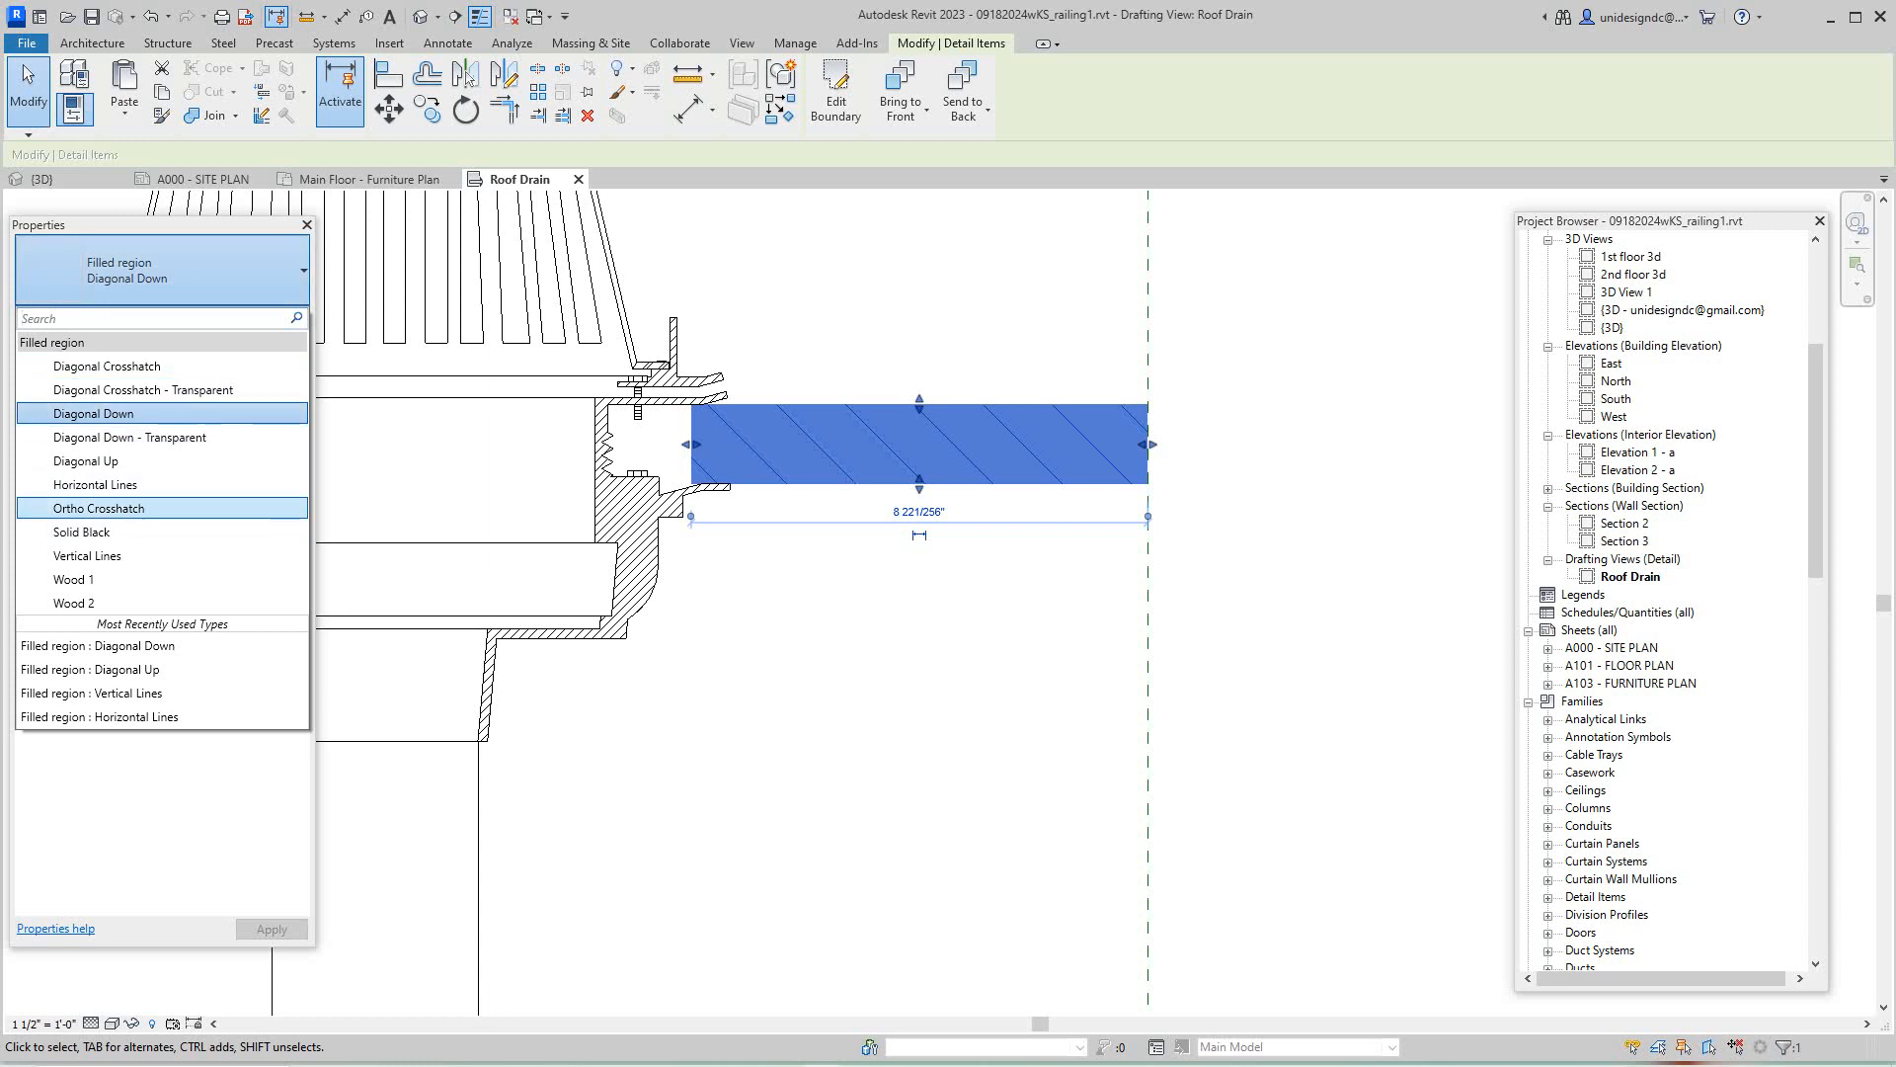
left_click(99, 508)
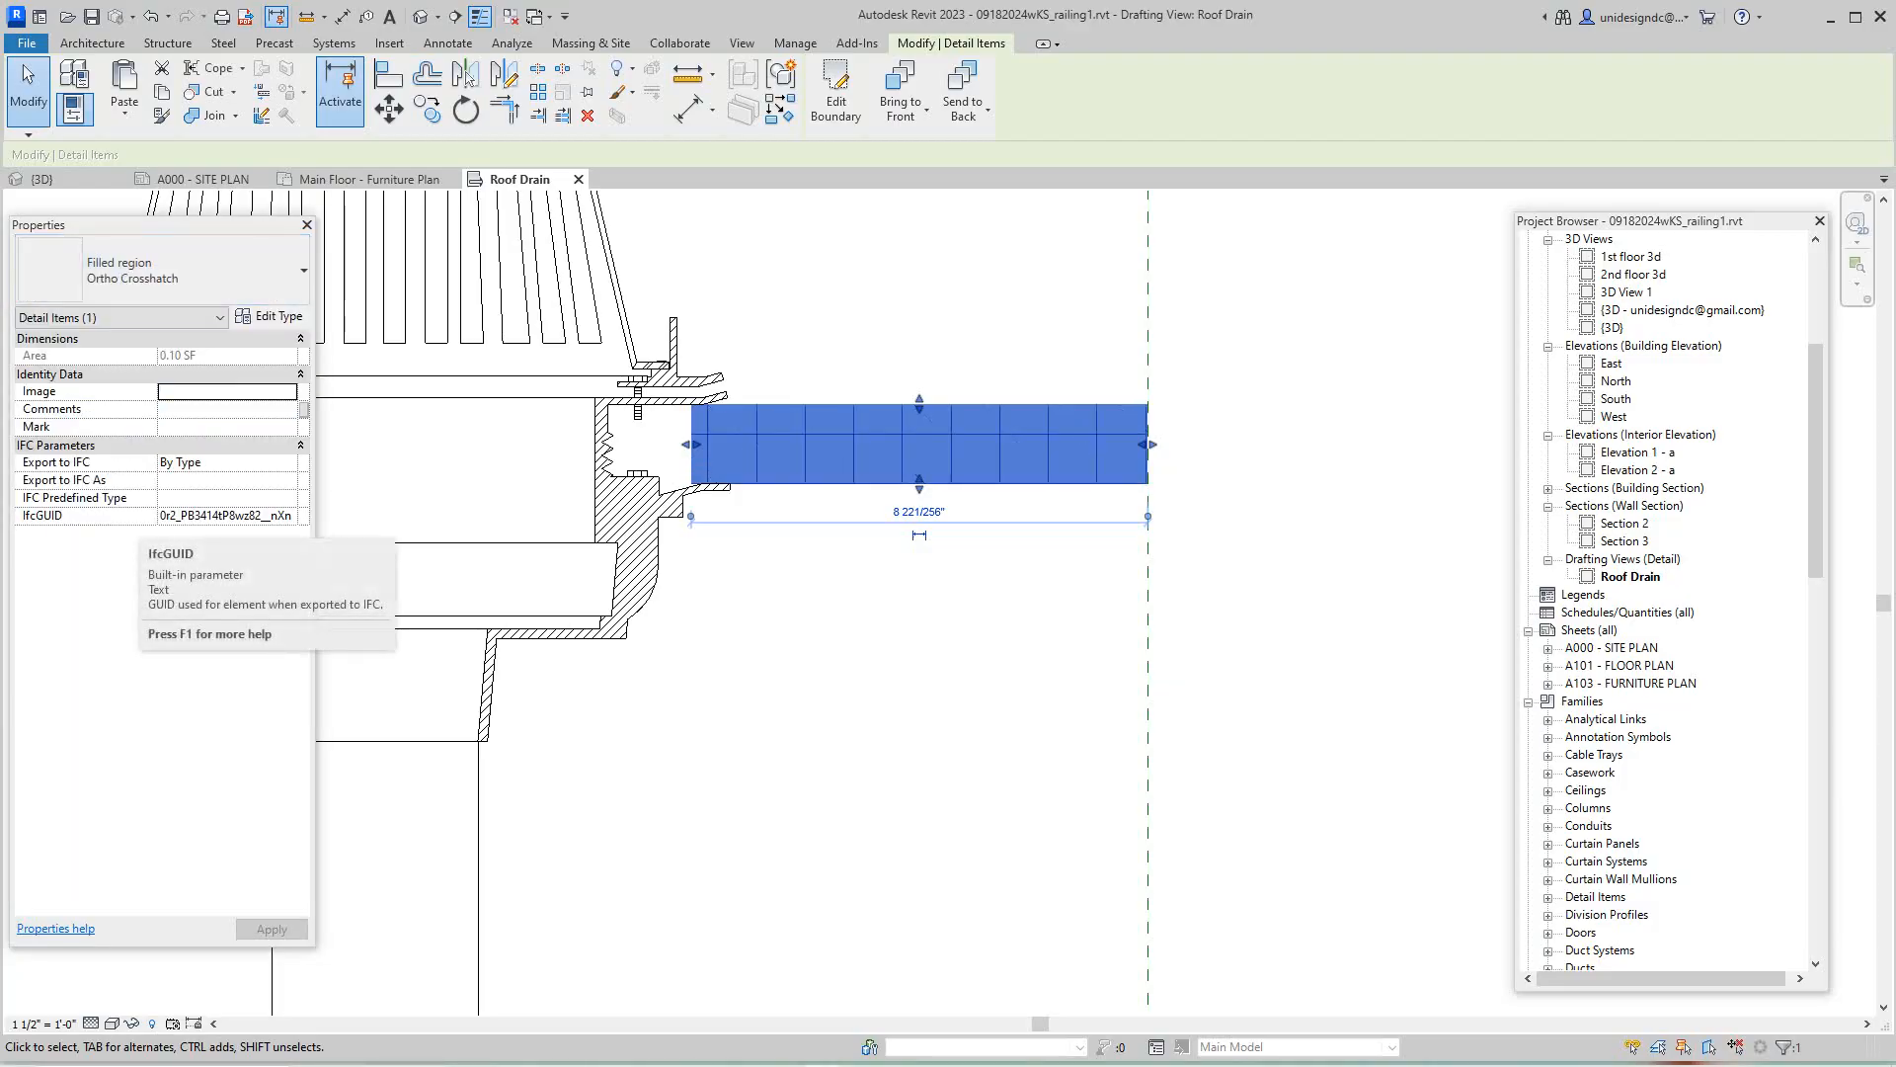
scroll(726, 662, "down", 2)
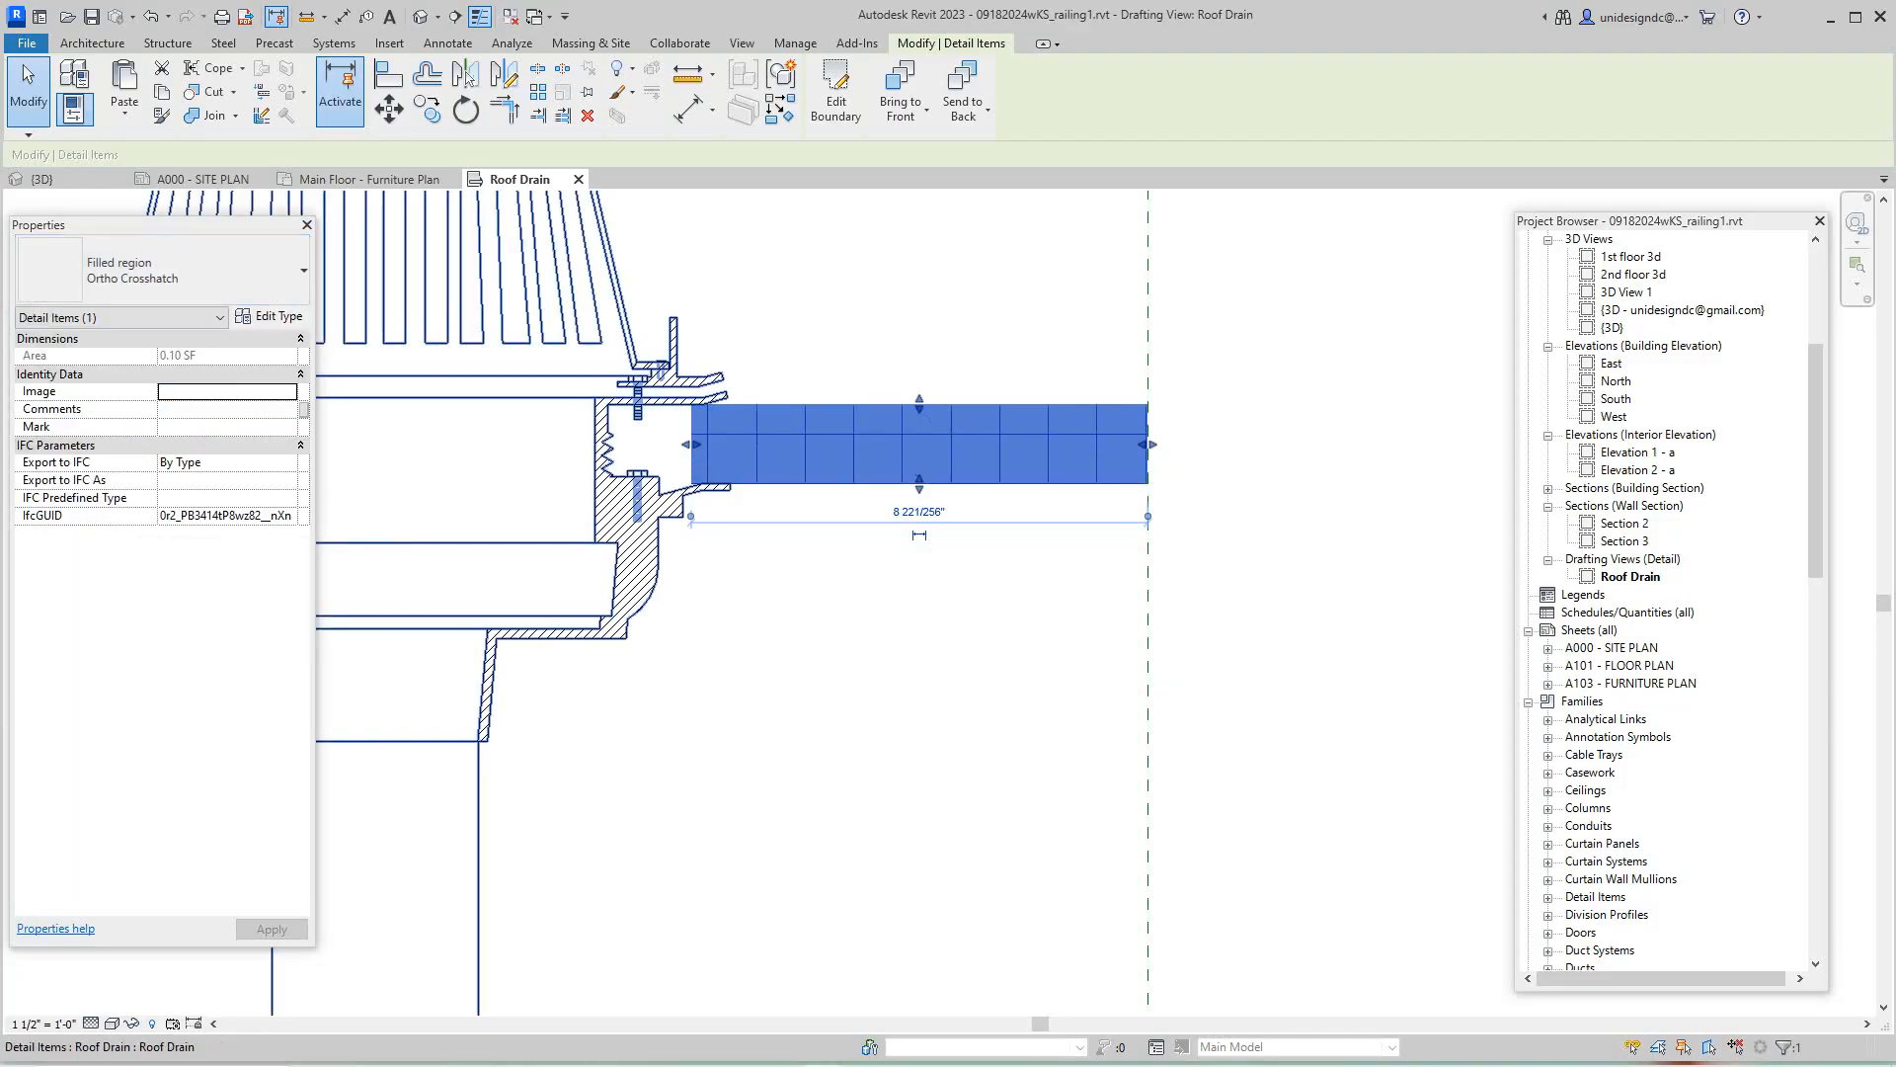
key("Escape")
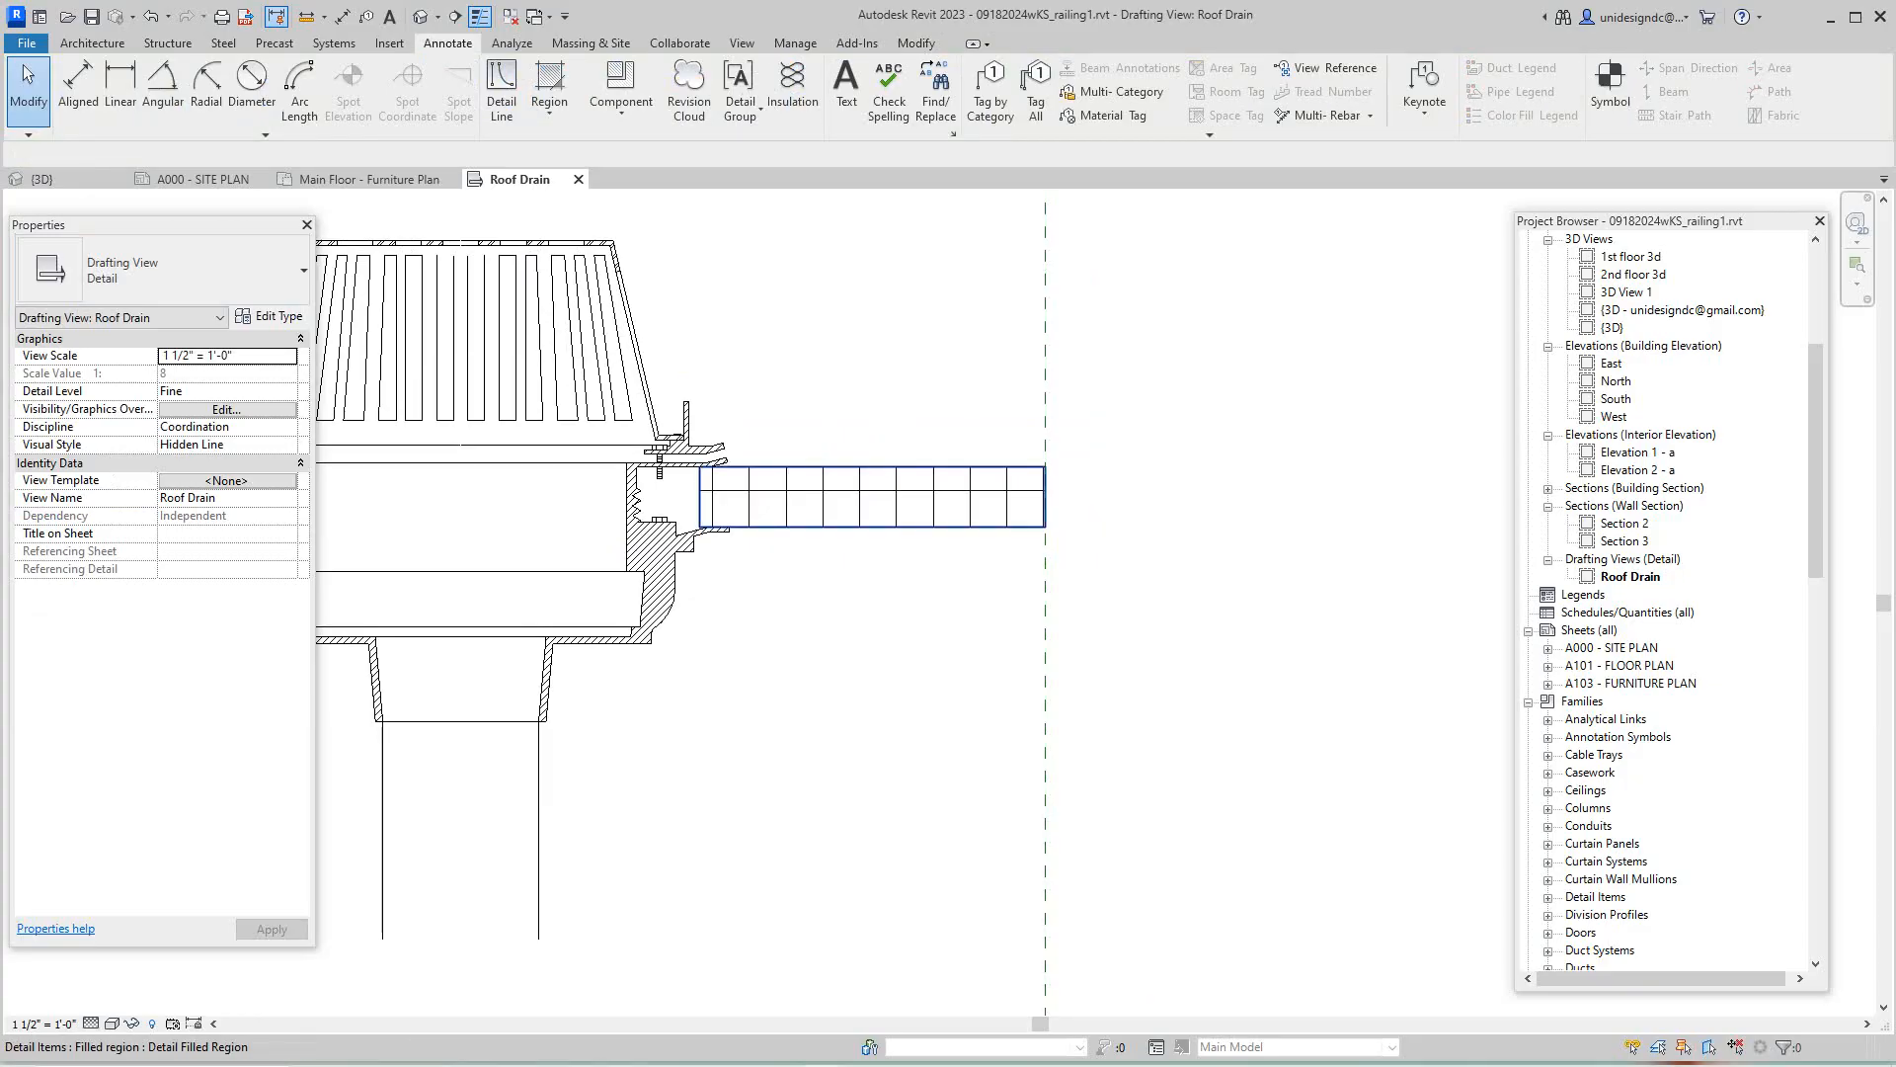
left_click(872, 491)
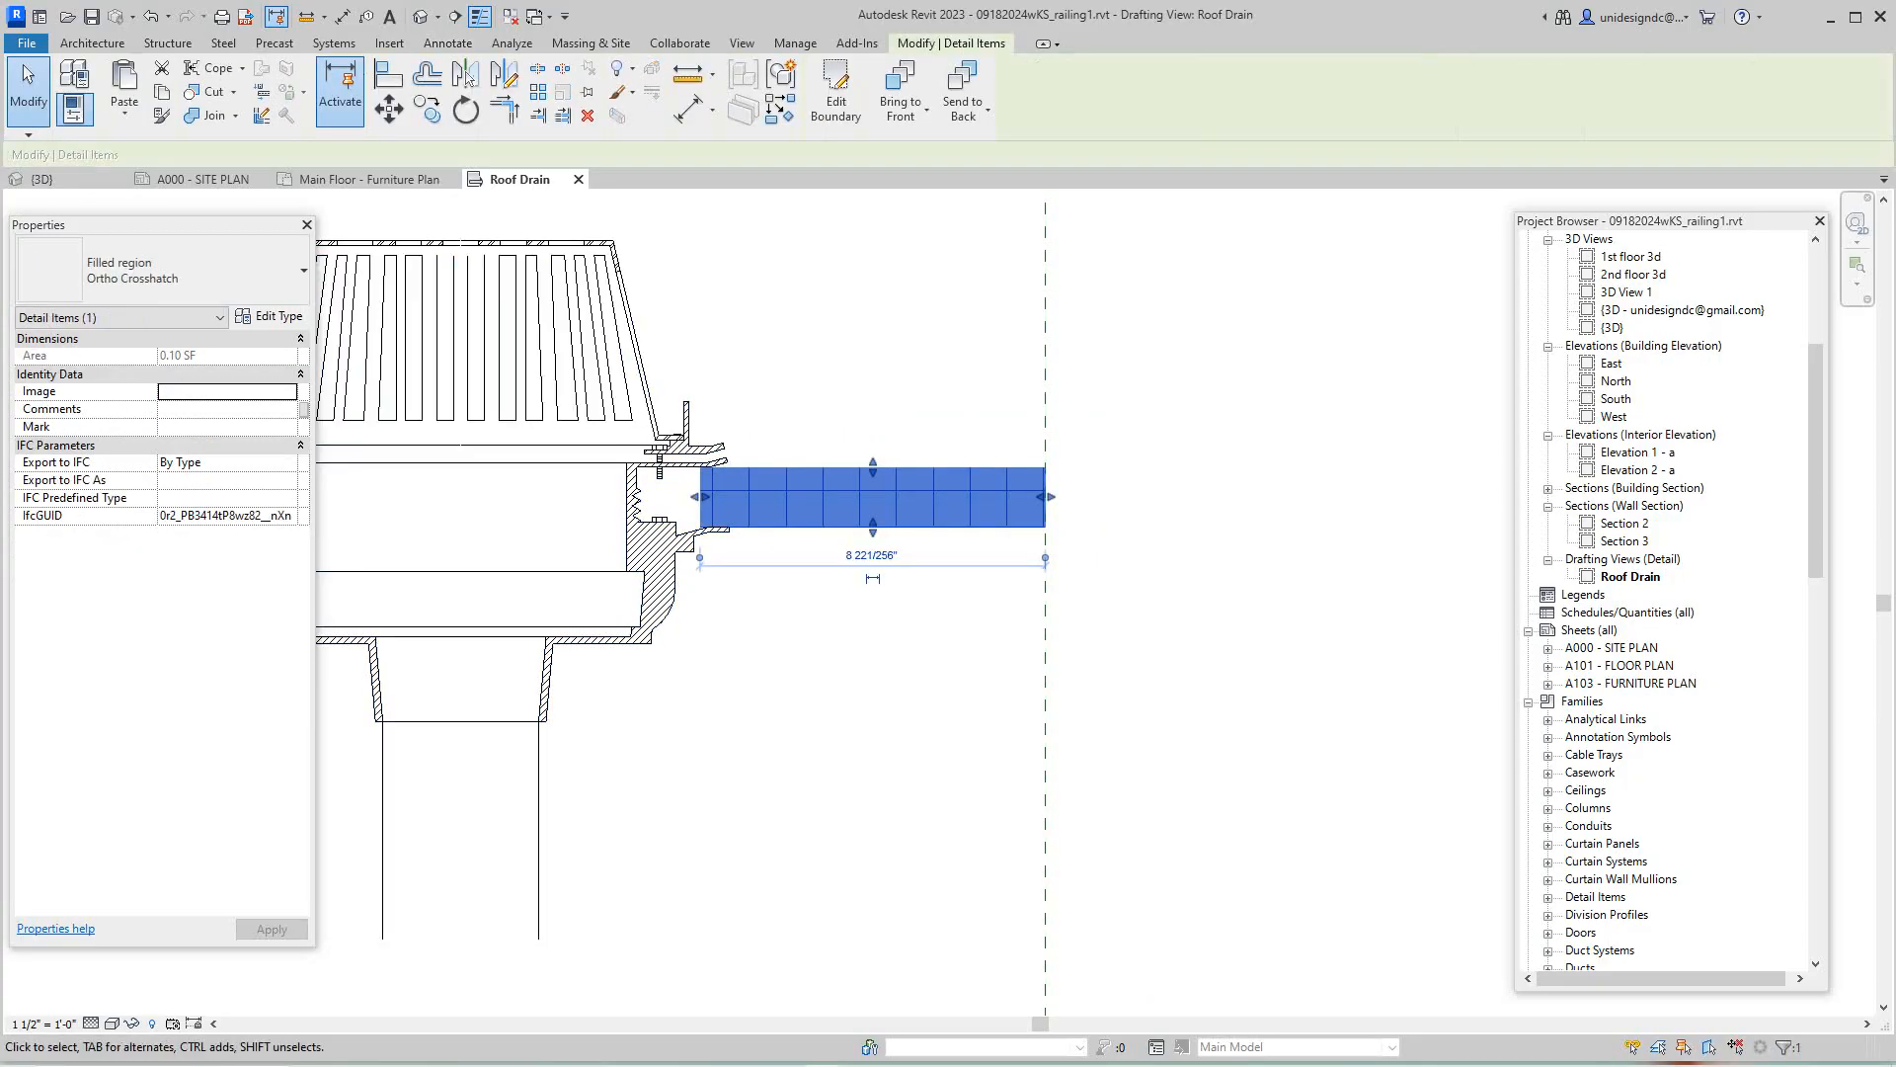
- Start a new Diagonal Crosshatch filled region above the Ortho Crosshatch region, with its boundary set to straight lines
key("Escape")
middle_click_drag(872, 415, 847, 480)
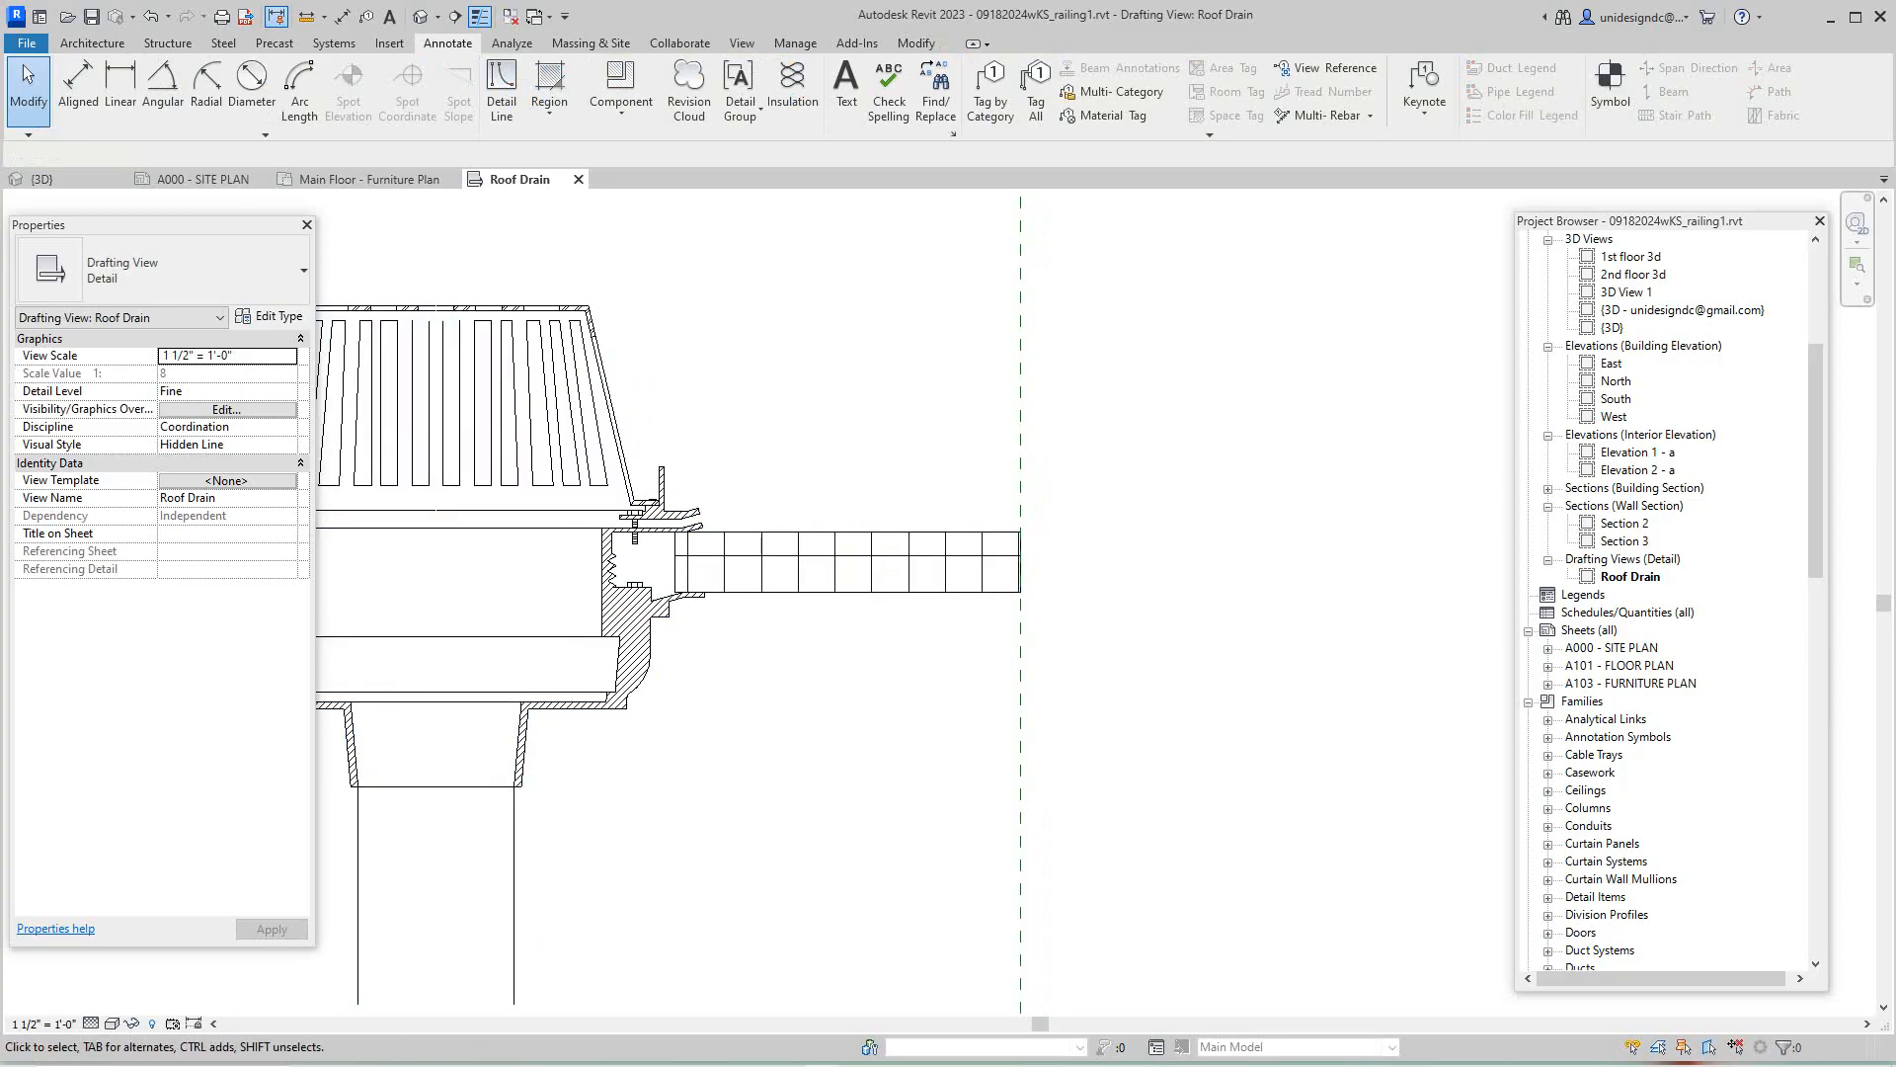
scroll(685, 501, "up", 2)
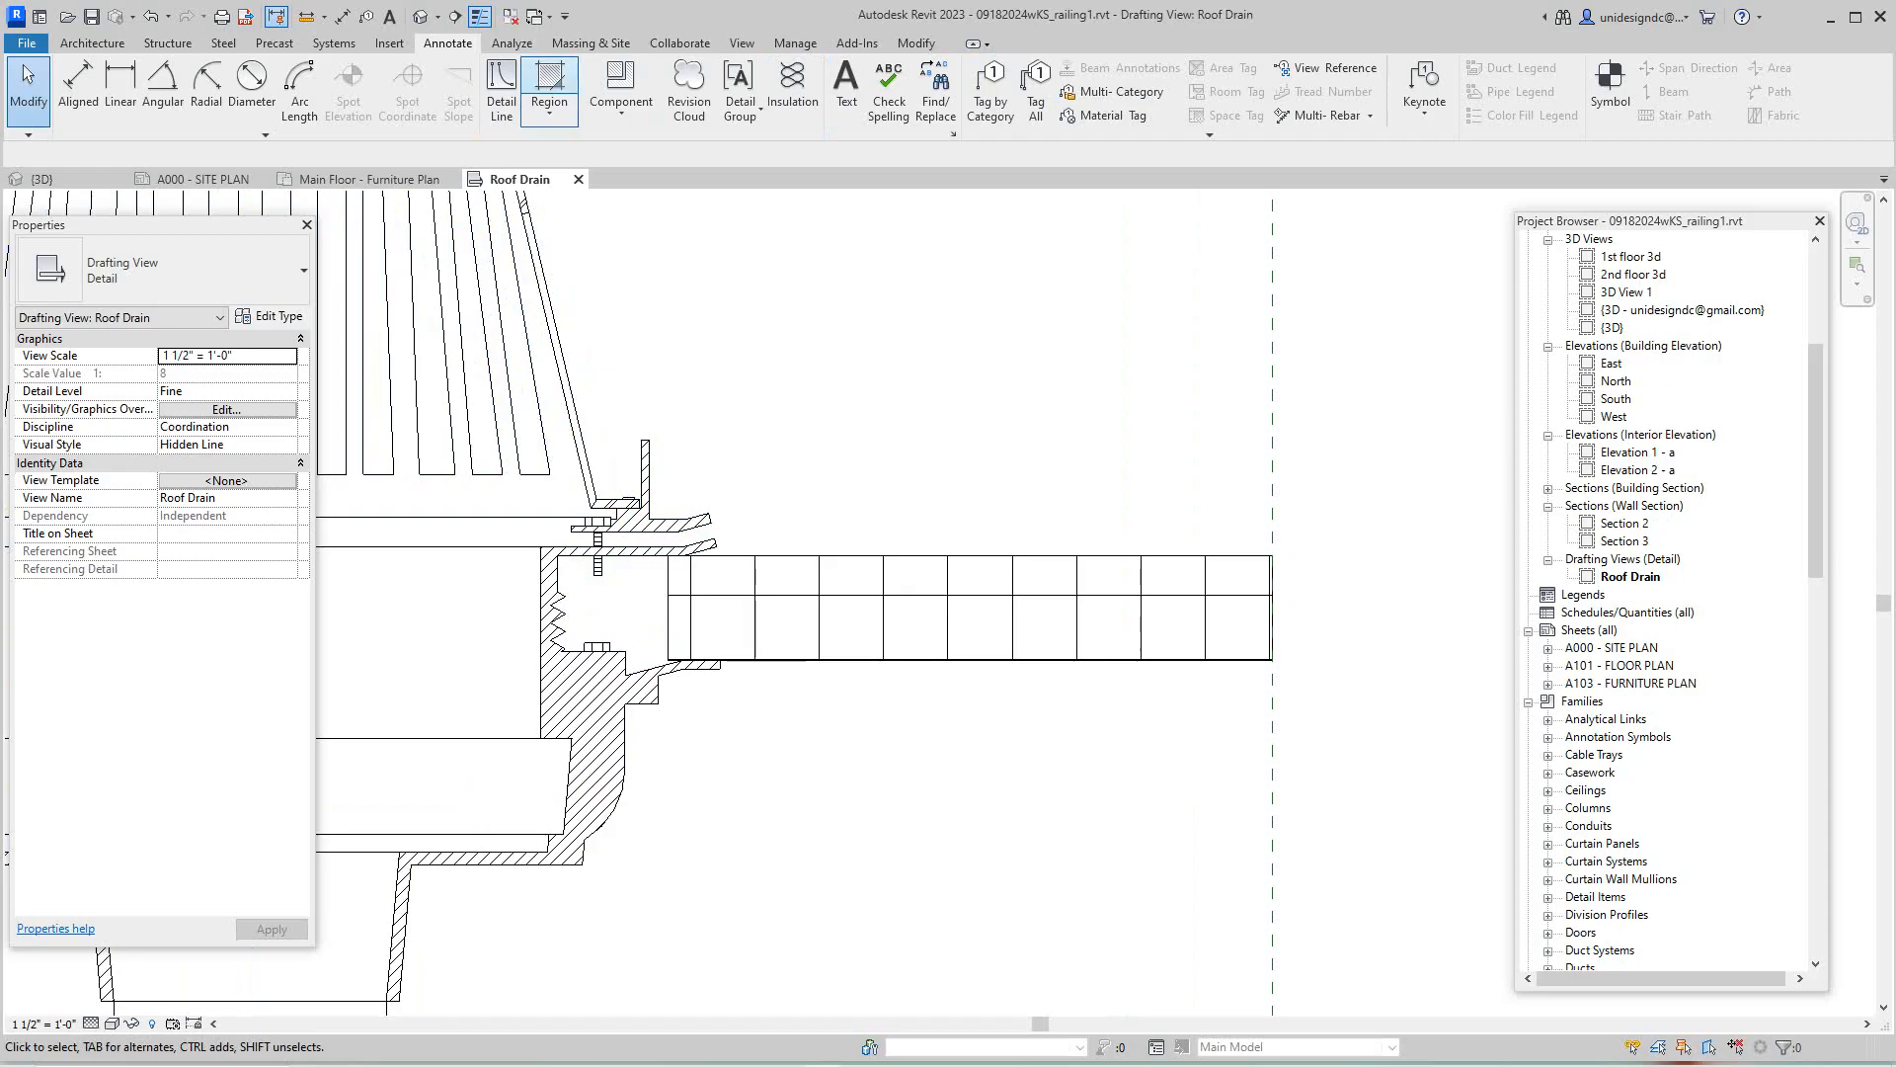
left_click(549, 84)
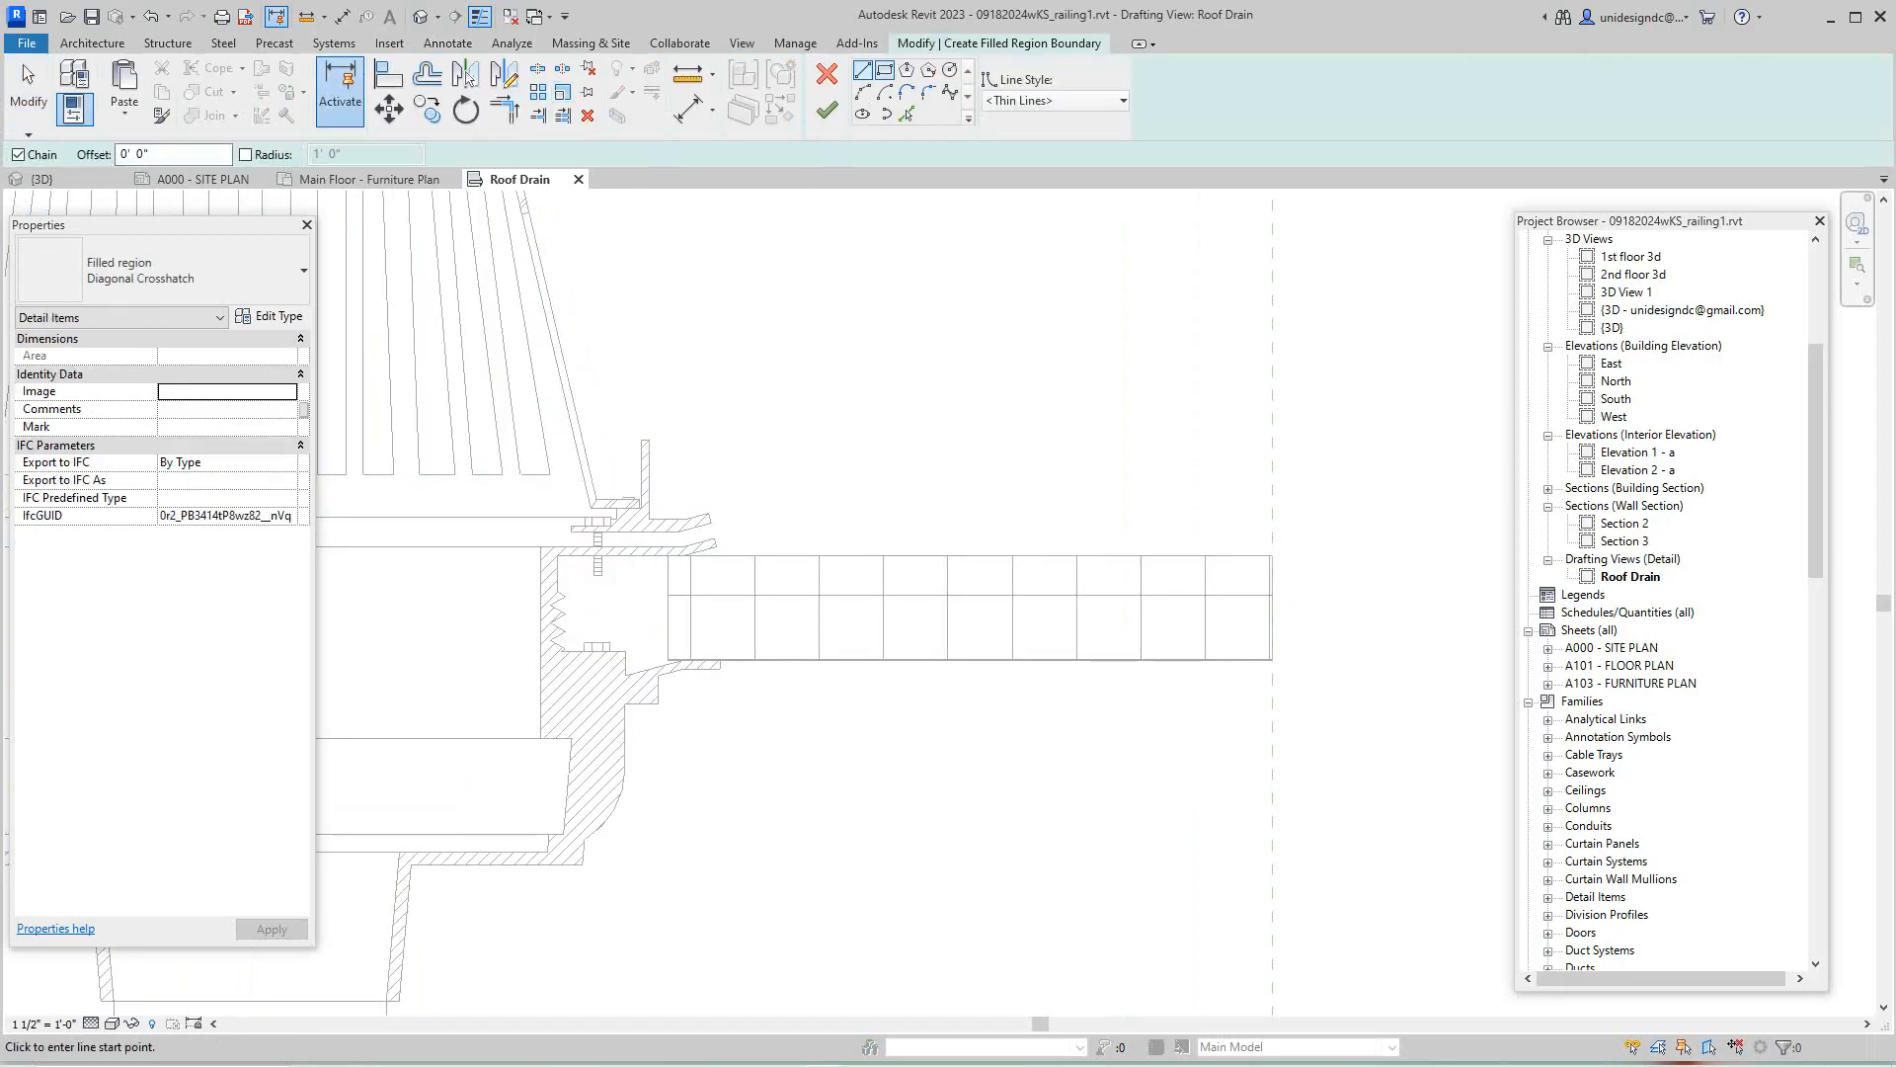
left_click(884, 70)
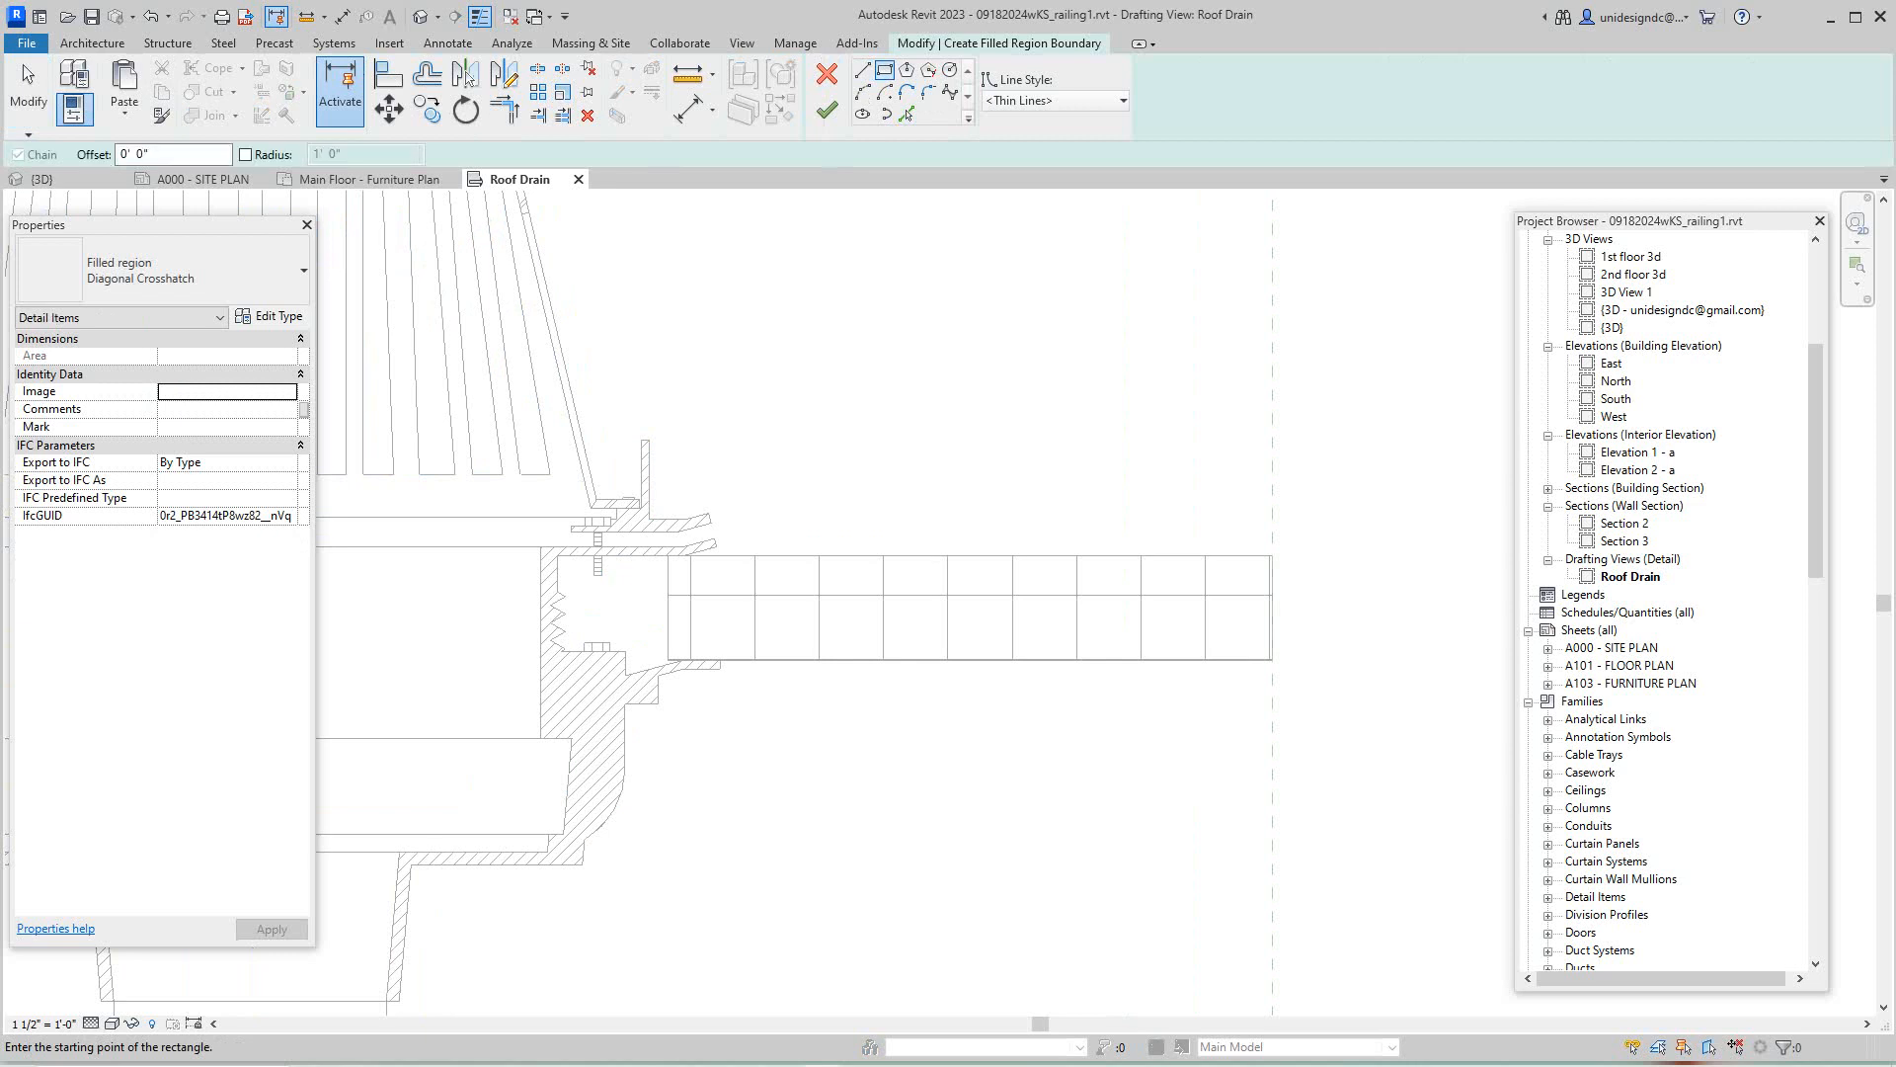
scroll(672, 485, "up", 3)
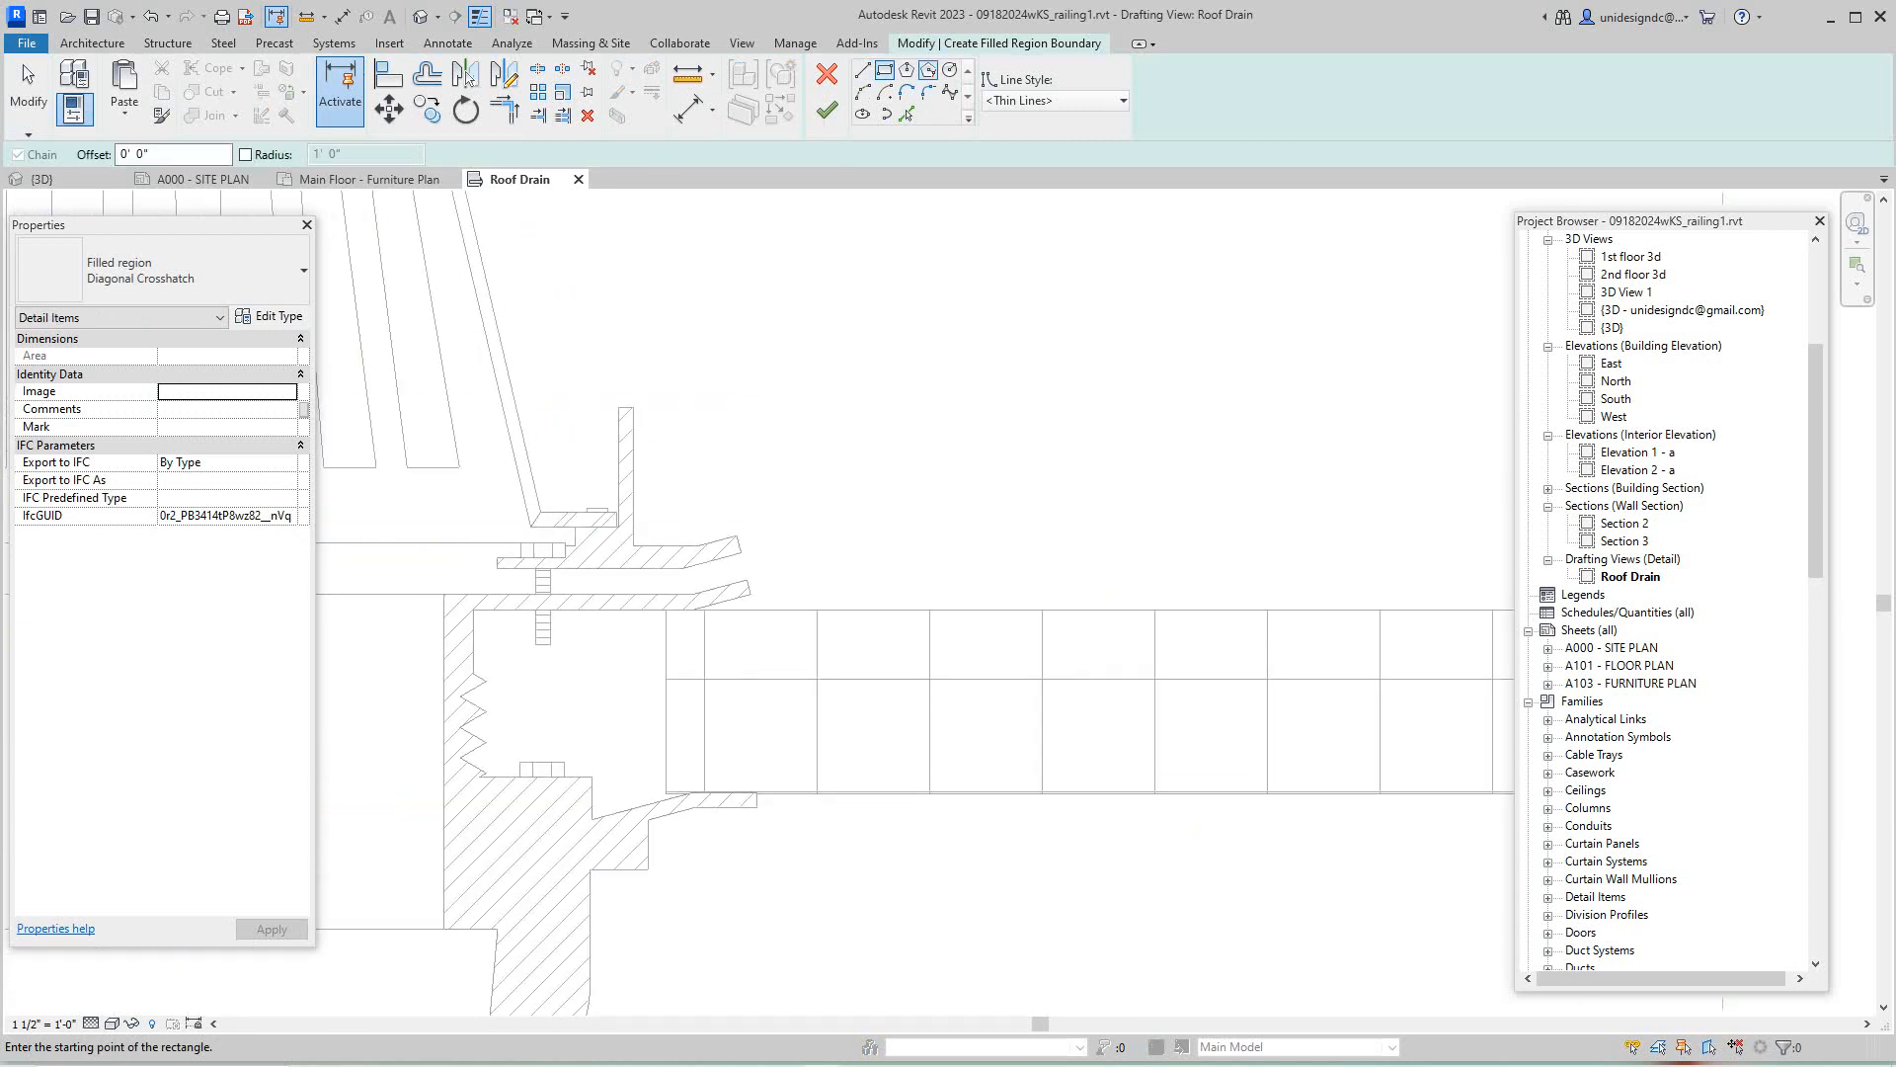
left_click(907, 115)
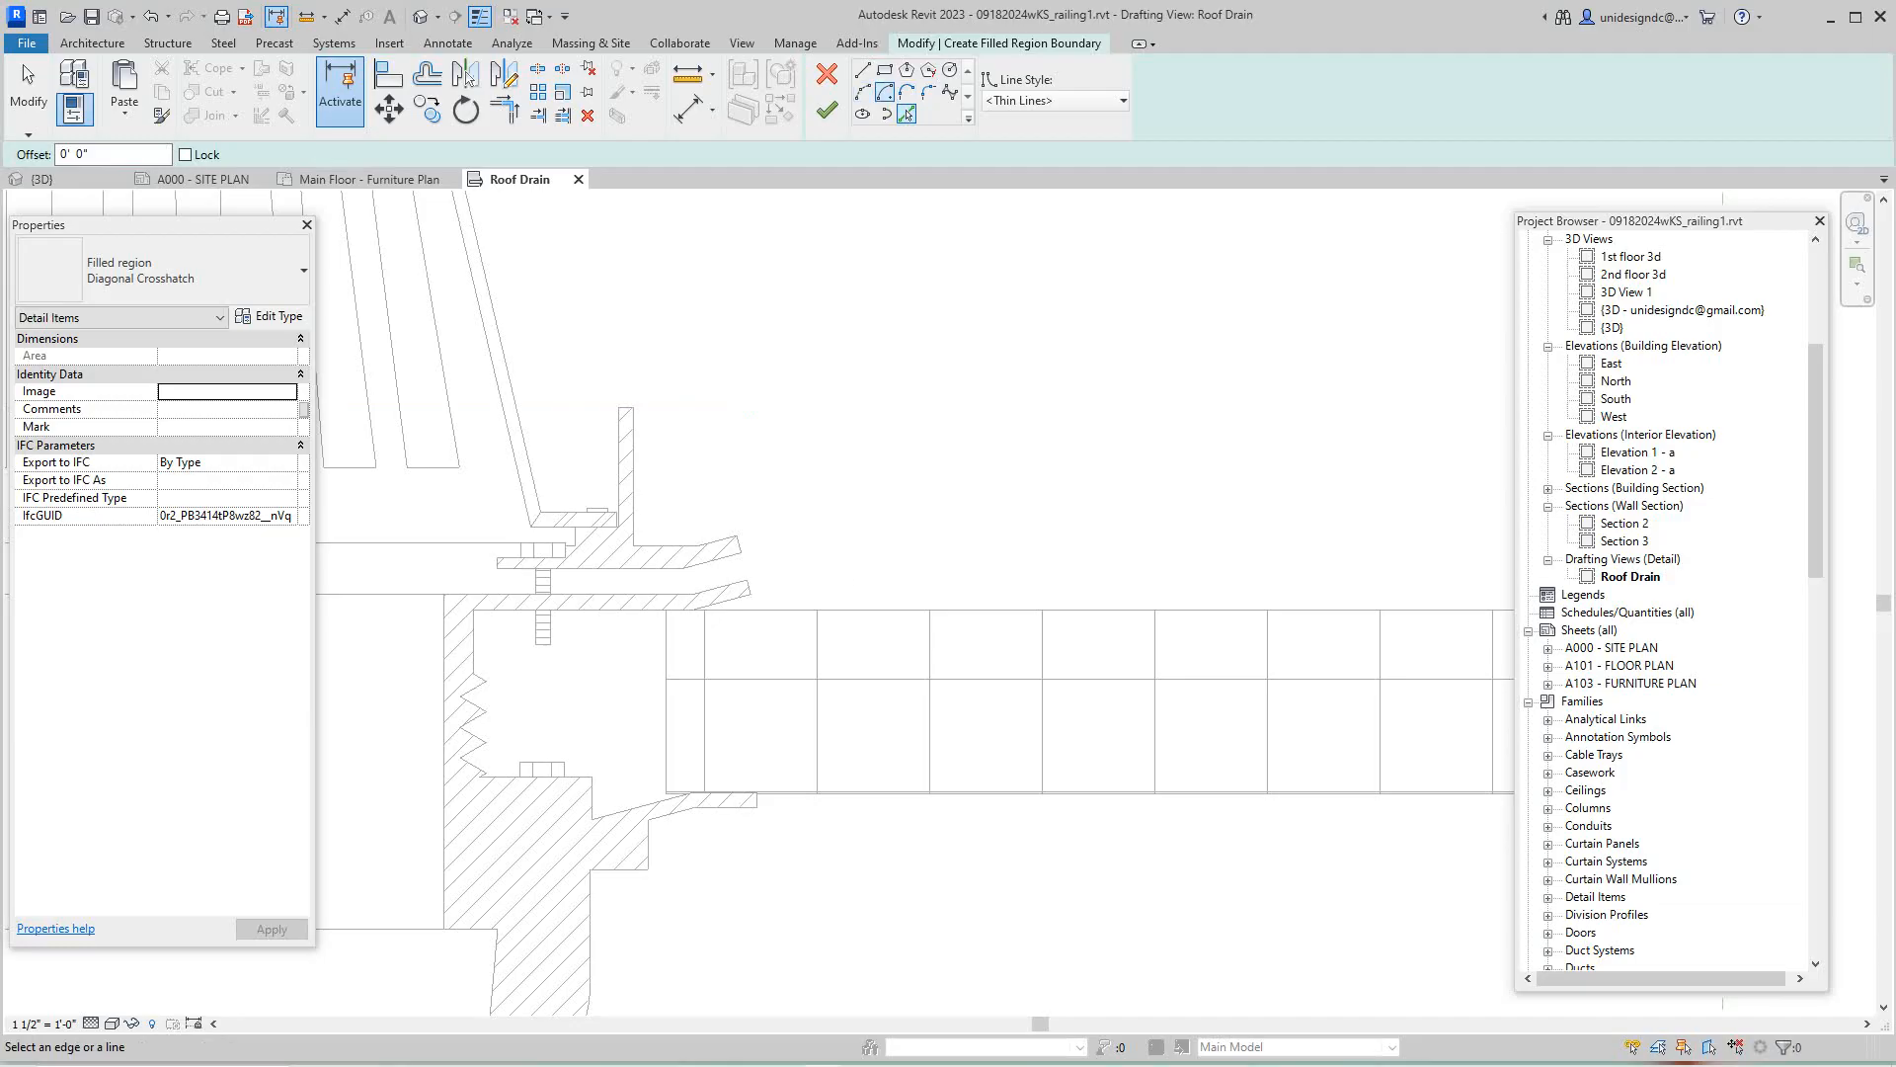
left_click(862, 70)
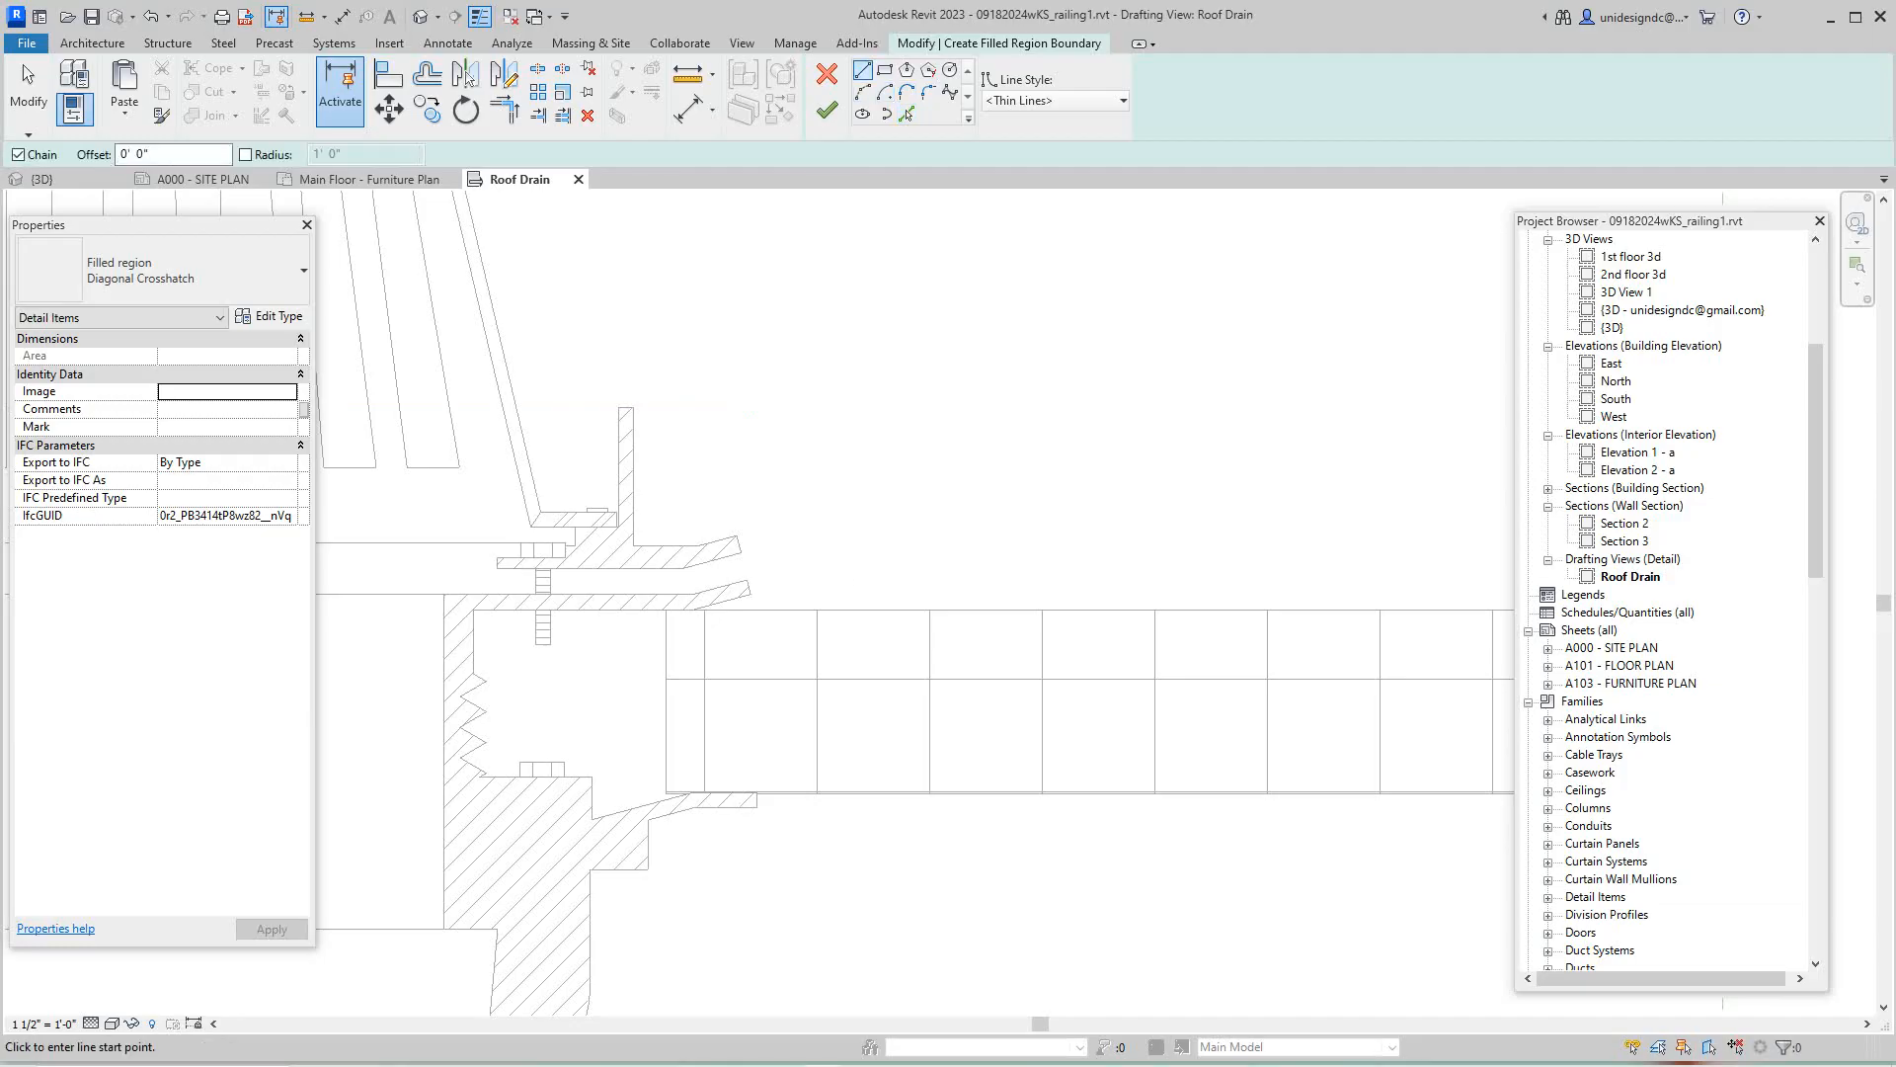
- Sketch the strip's upper boundary: a 1/2" slope at 15° under the upper flange lip, then about 8 1/4" horizontally to the reference plane
left_click(684, 566)
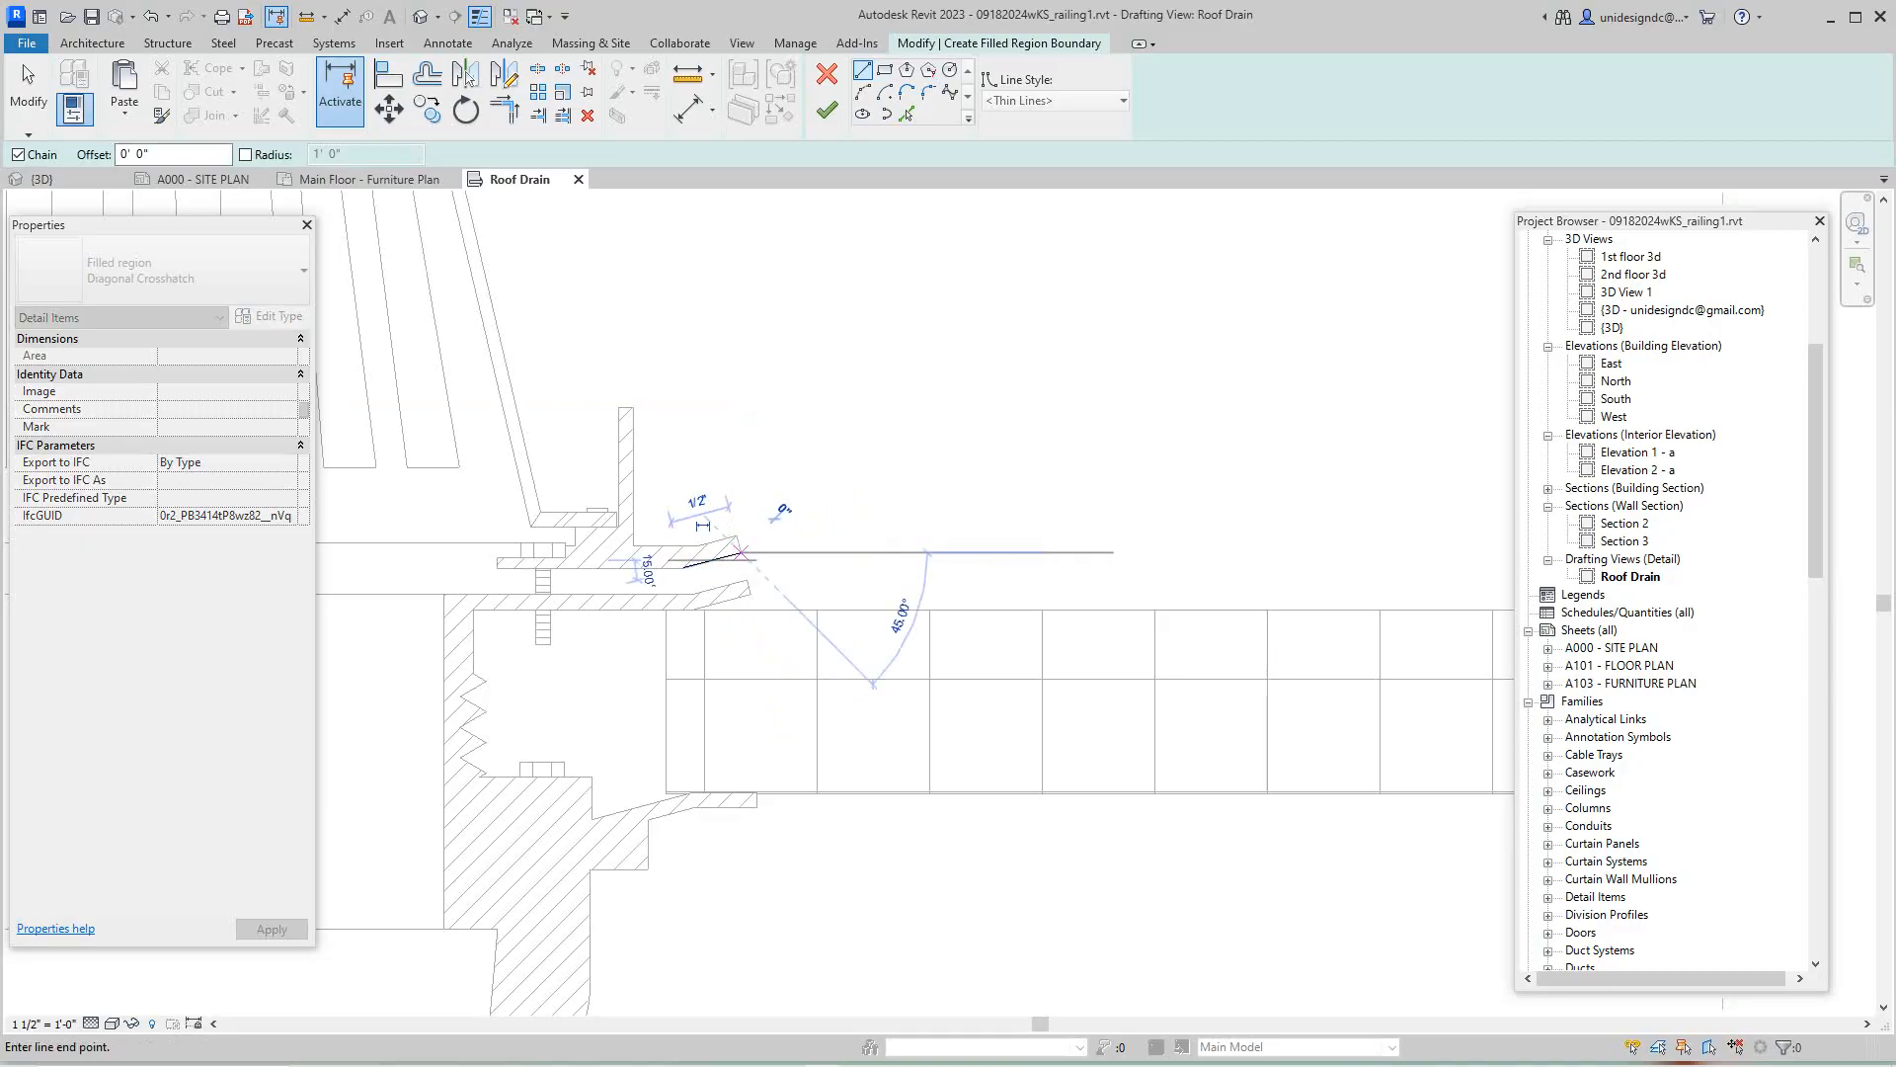
scroll(797, 536, "down", 2)
middle_click_drag(797, 536, 702, 542)
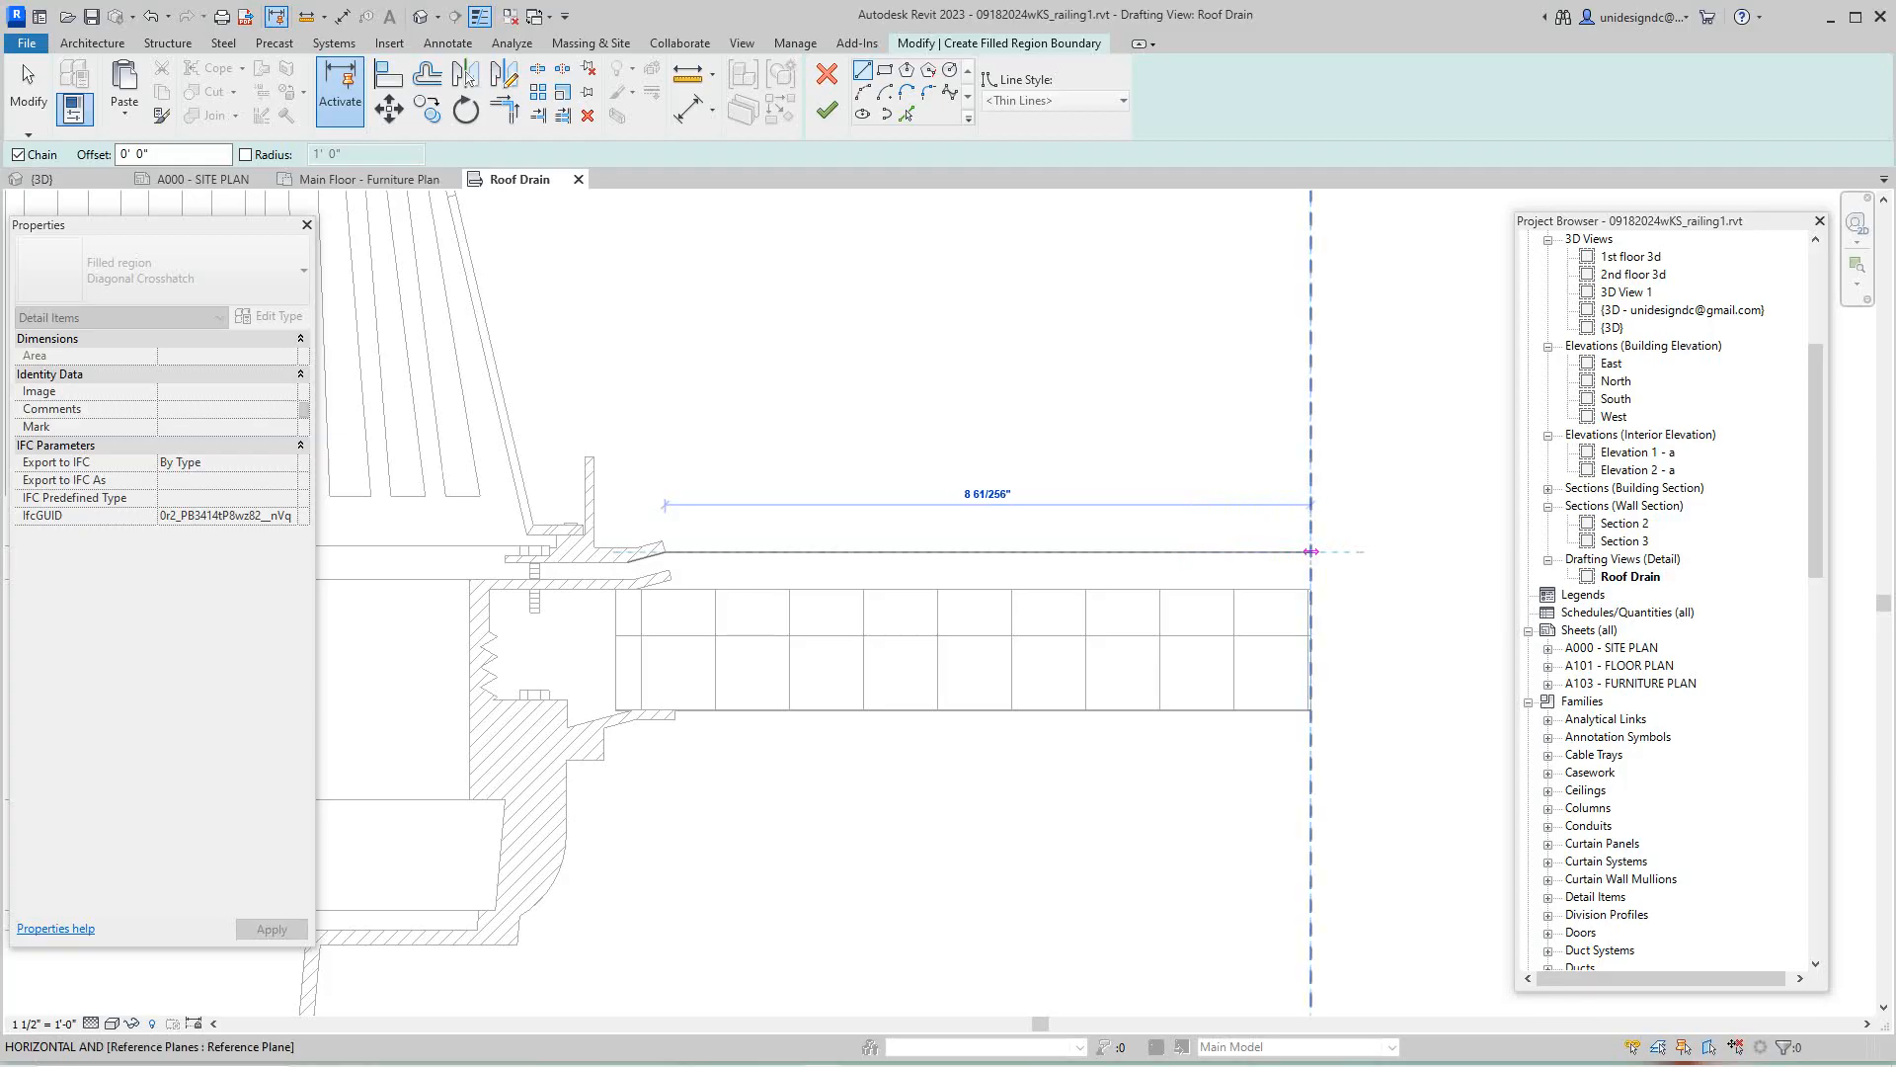
scroll(876, 578, "up", 2)
right_click(808, 358)
left_click(861, 368)
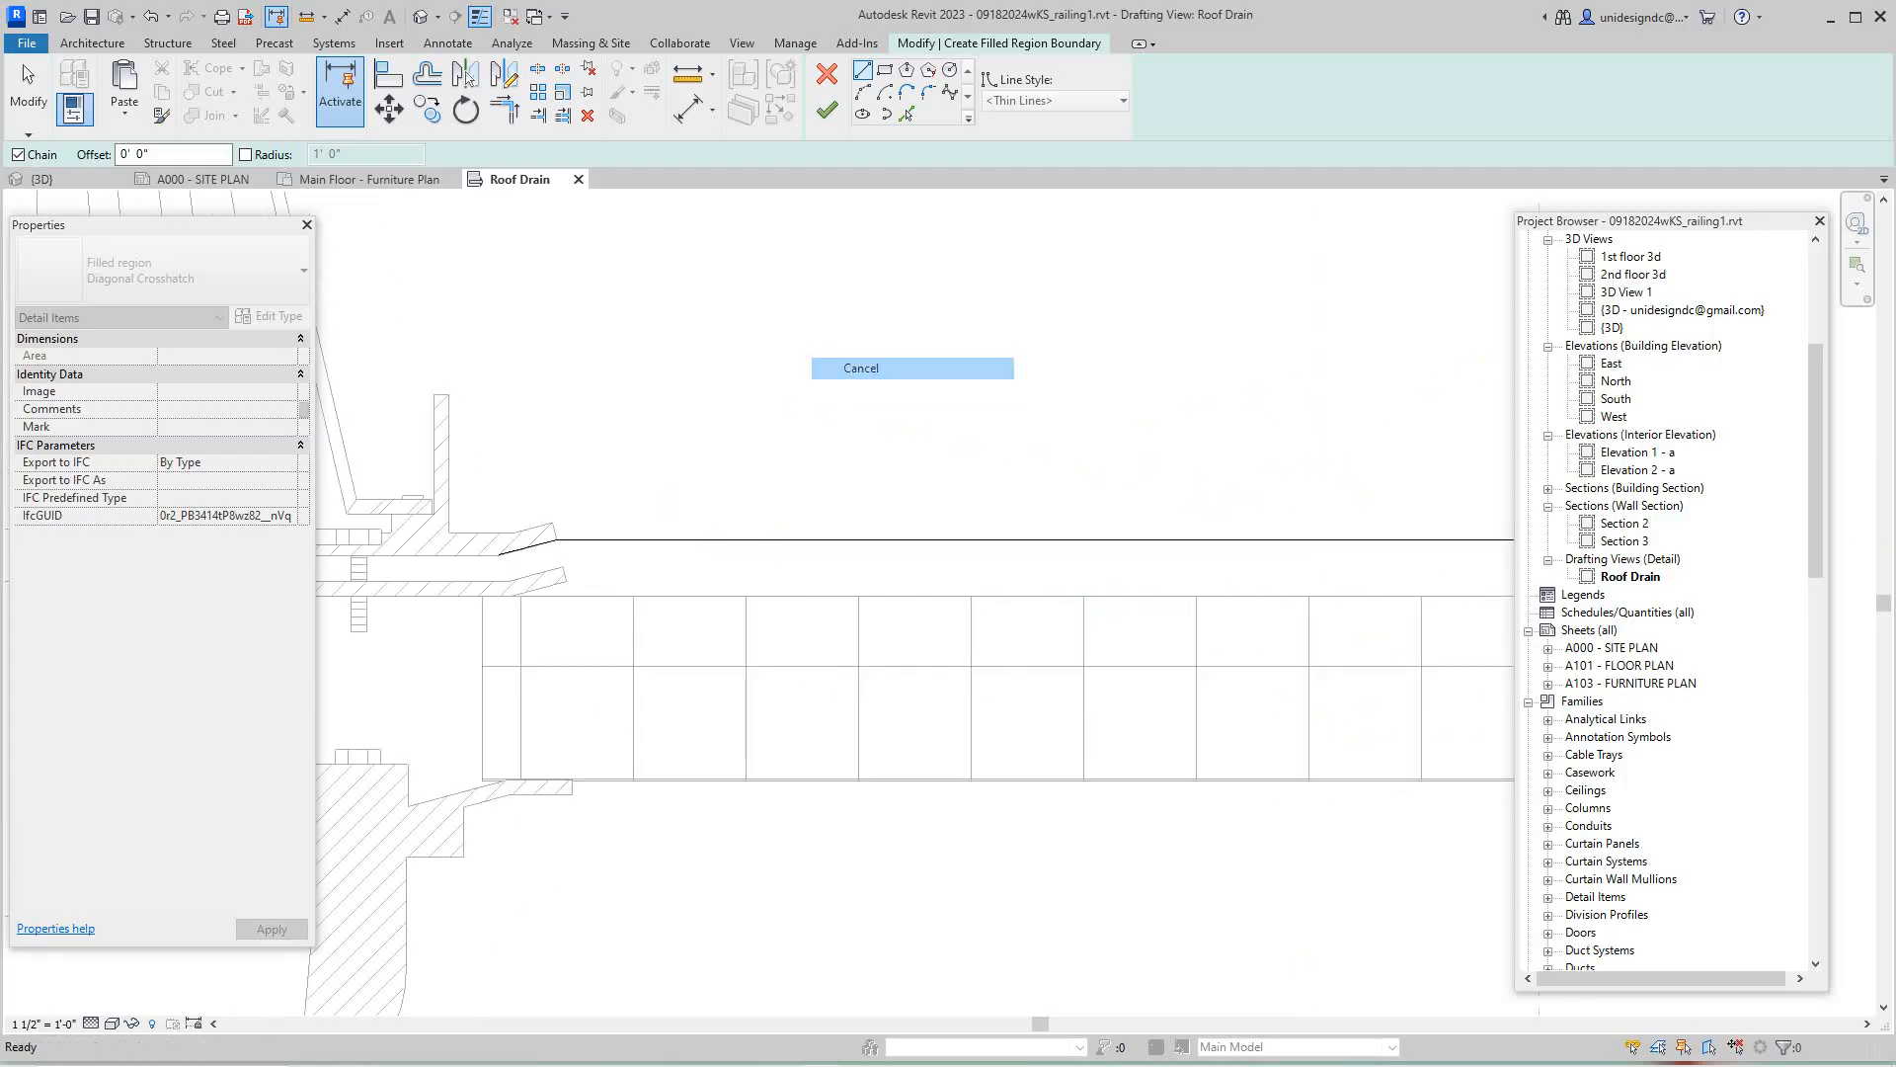
- Sketch the lower boundary along the lower flange lip, continue about 8 3/16" horizontally to the reference plane, and close that end vertically
scroll(384, 587, "up", 2)
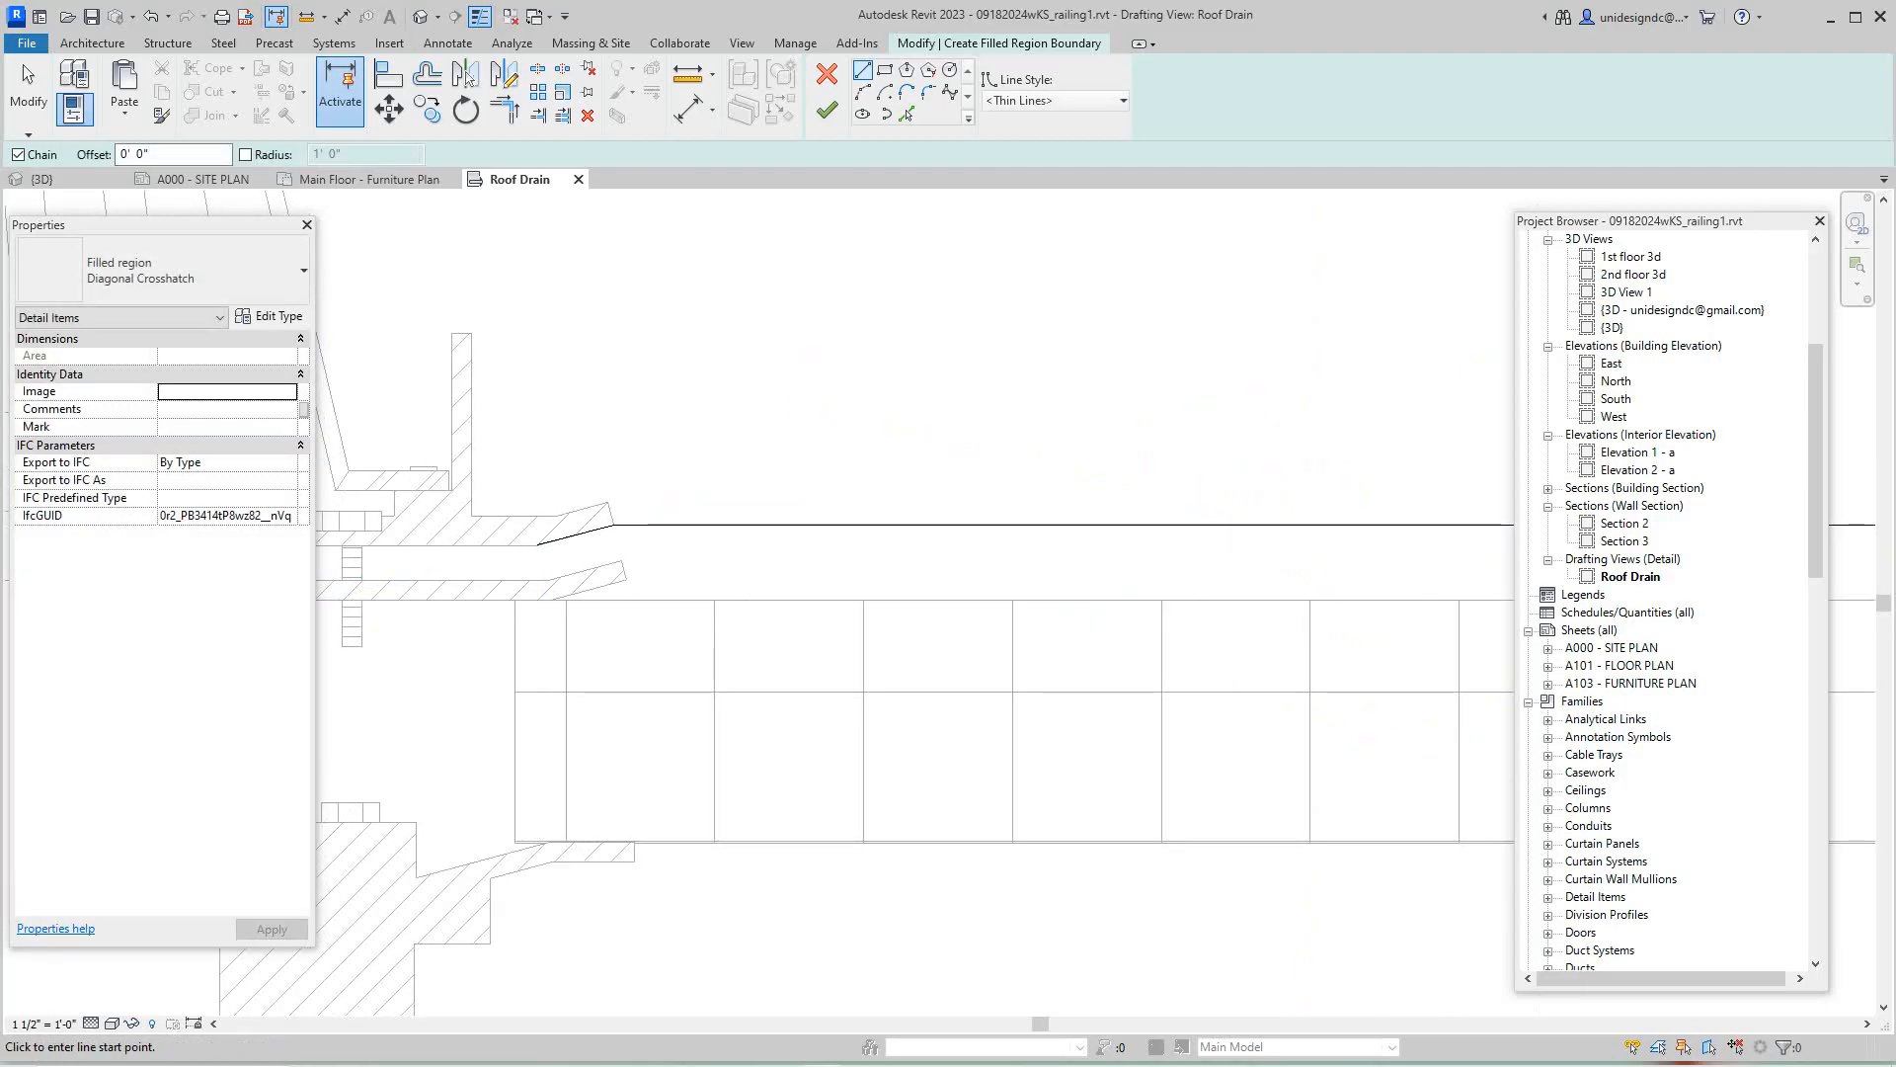
left_click(538, 543)
left_click(613, 524)
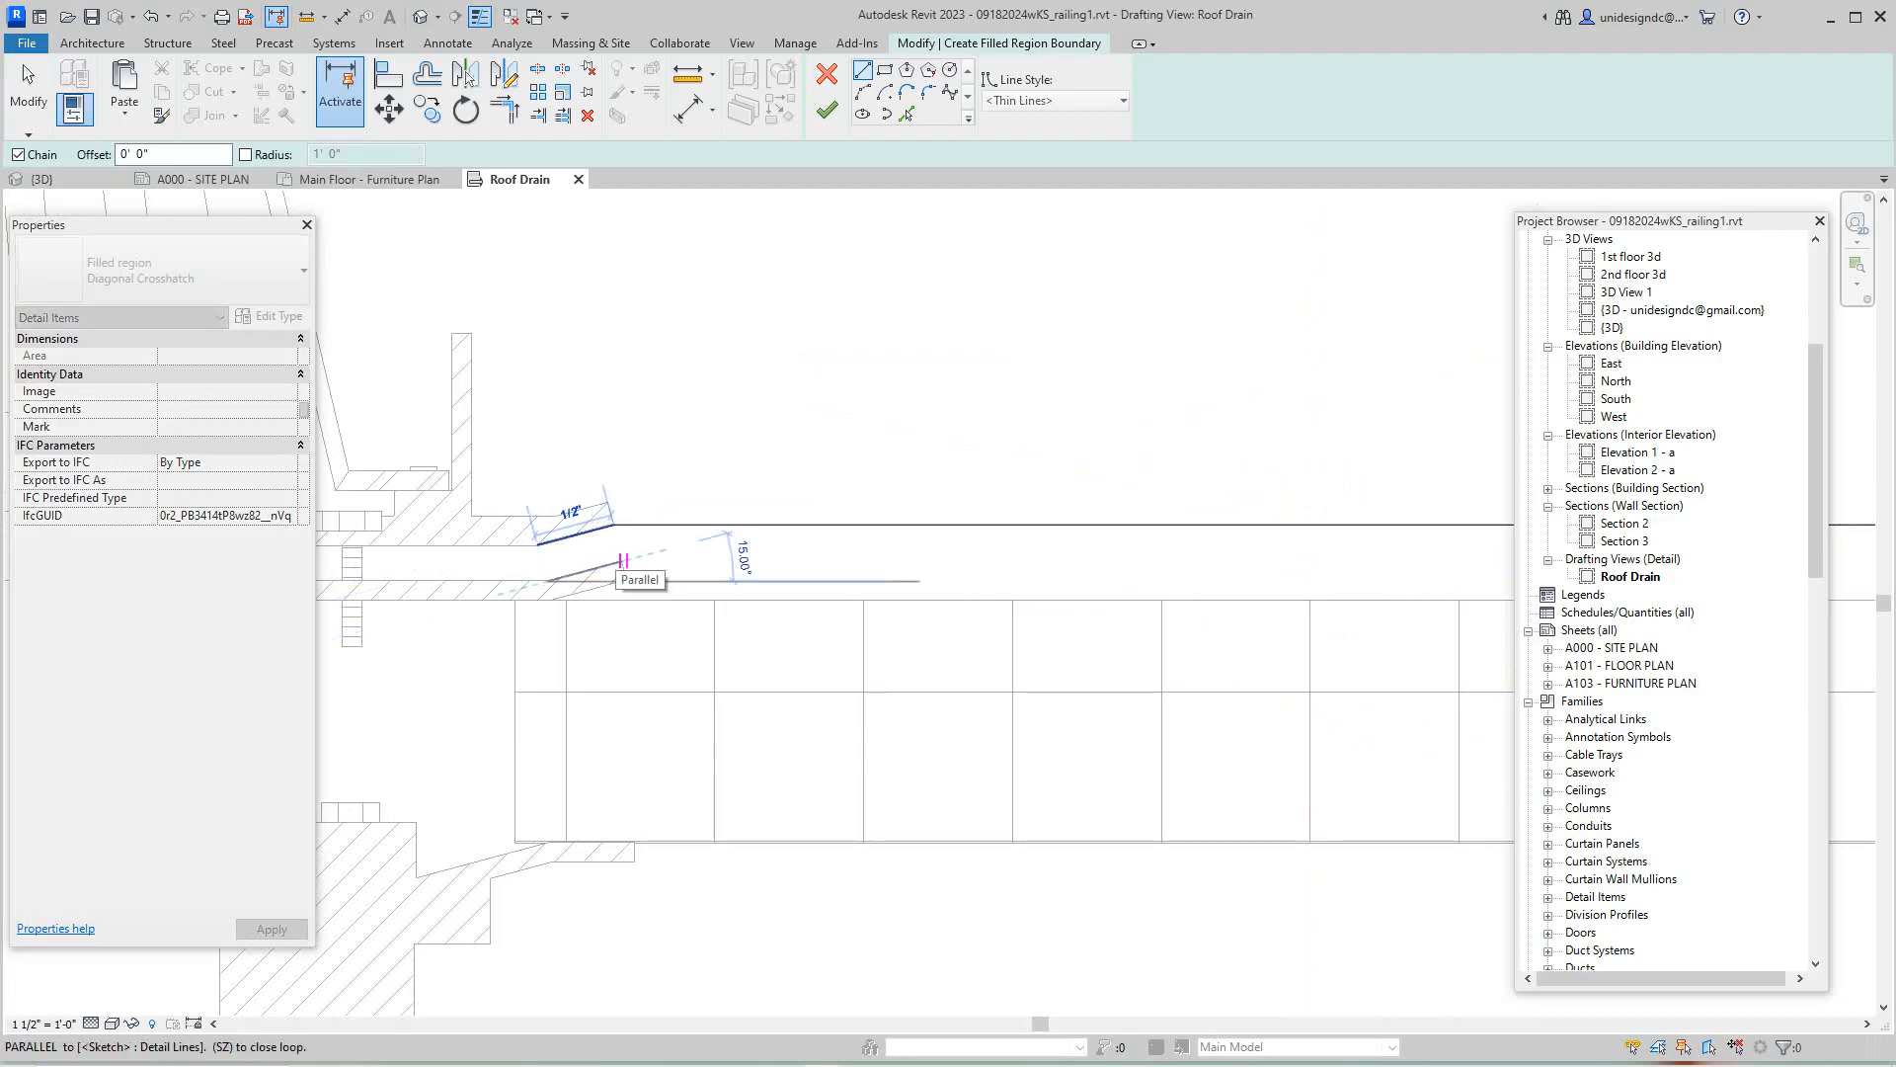
left_click(623, 560)
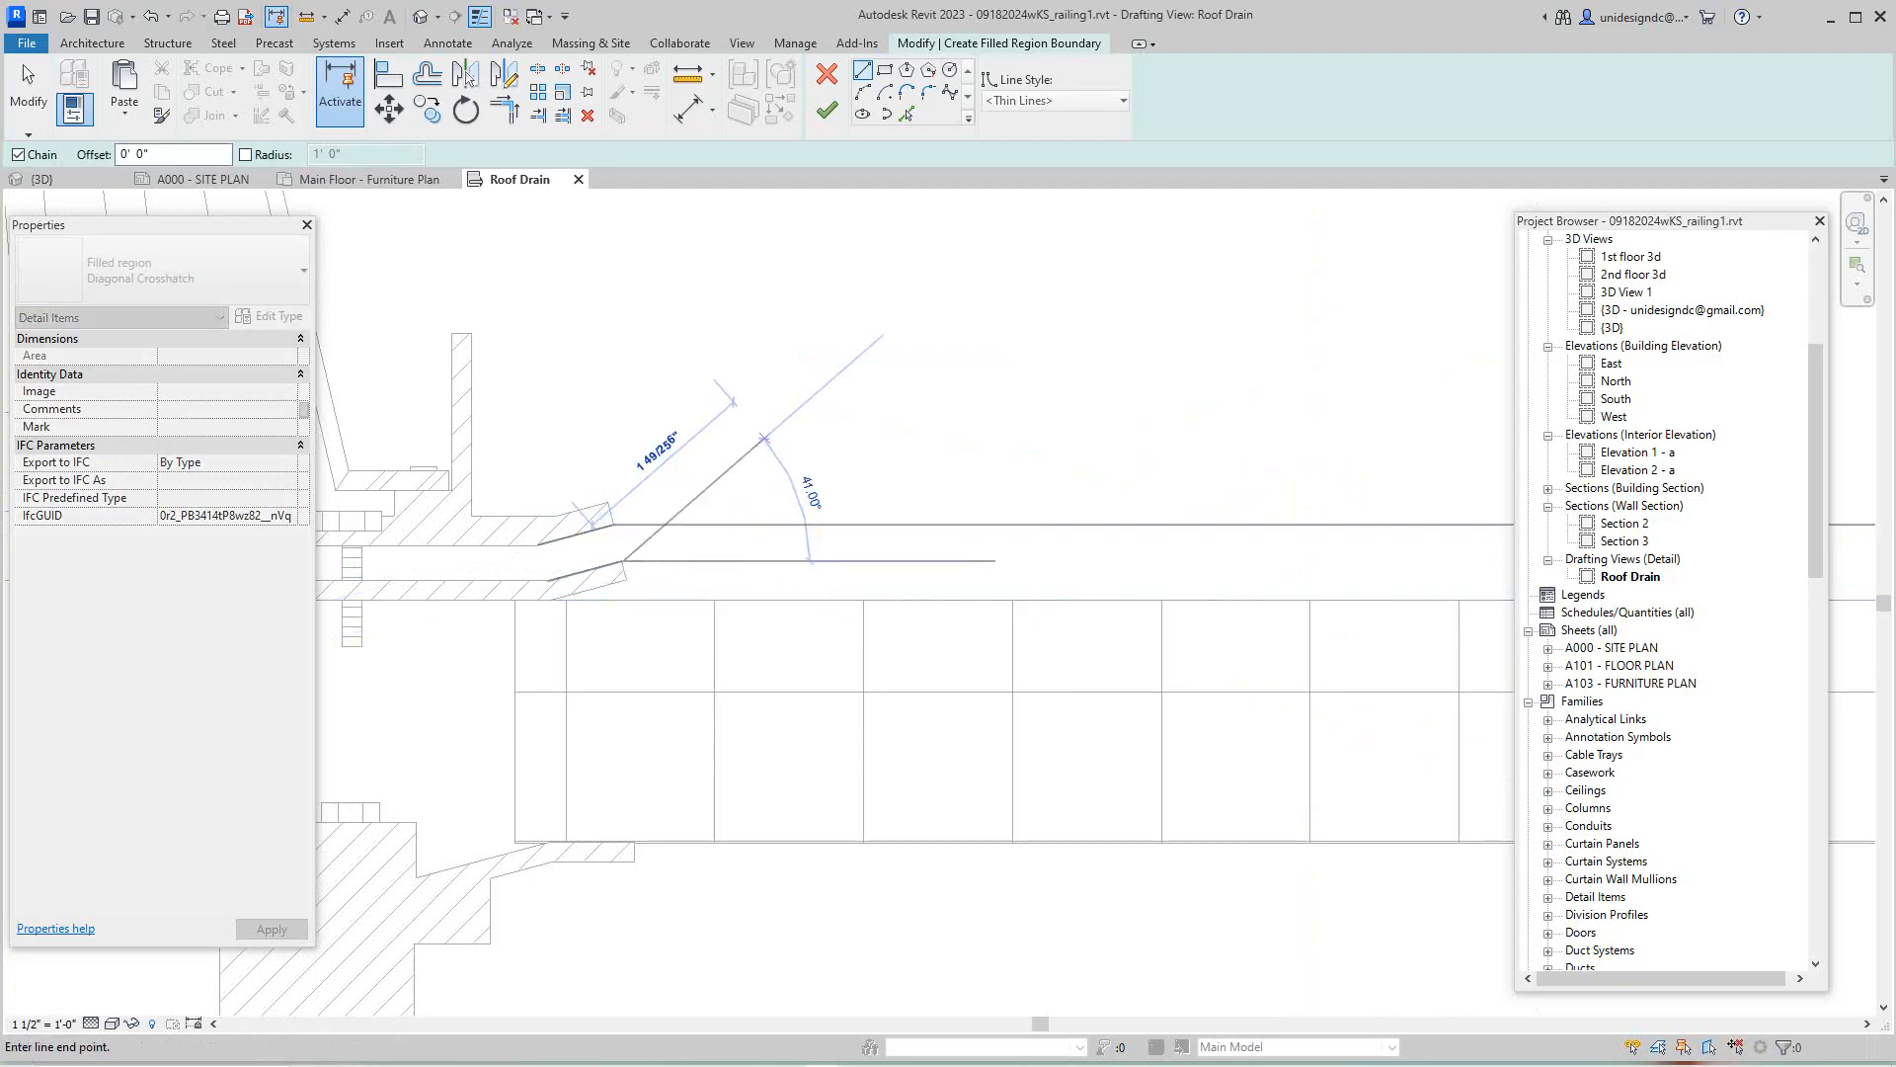
scroll(917, 494, "down", 2)
middle_click_drag(1049, 539, 713, 509)
scroll(1012, 535, "up", 1)
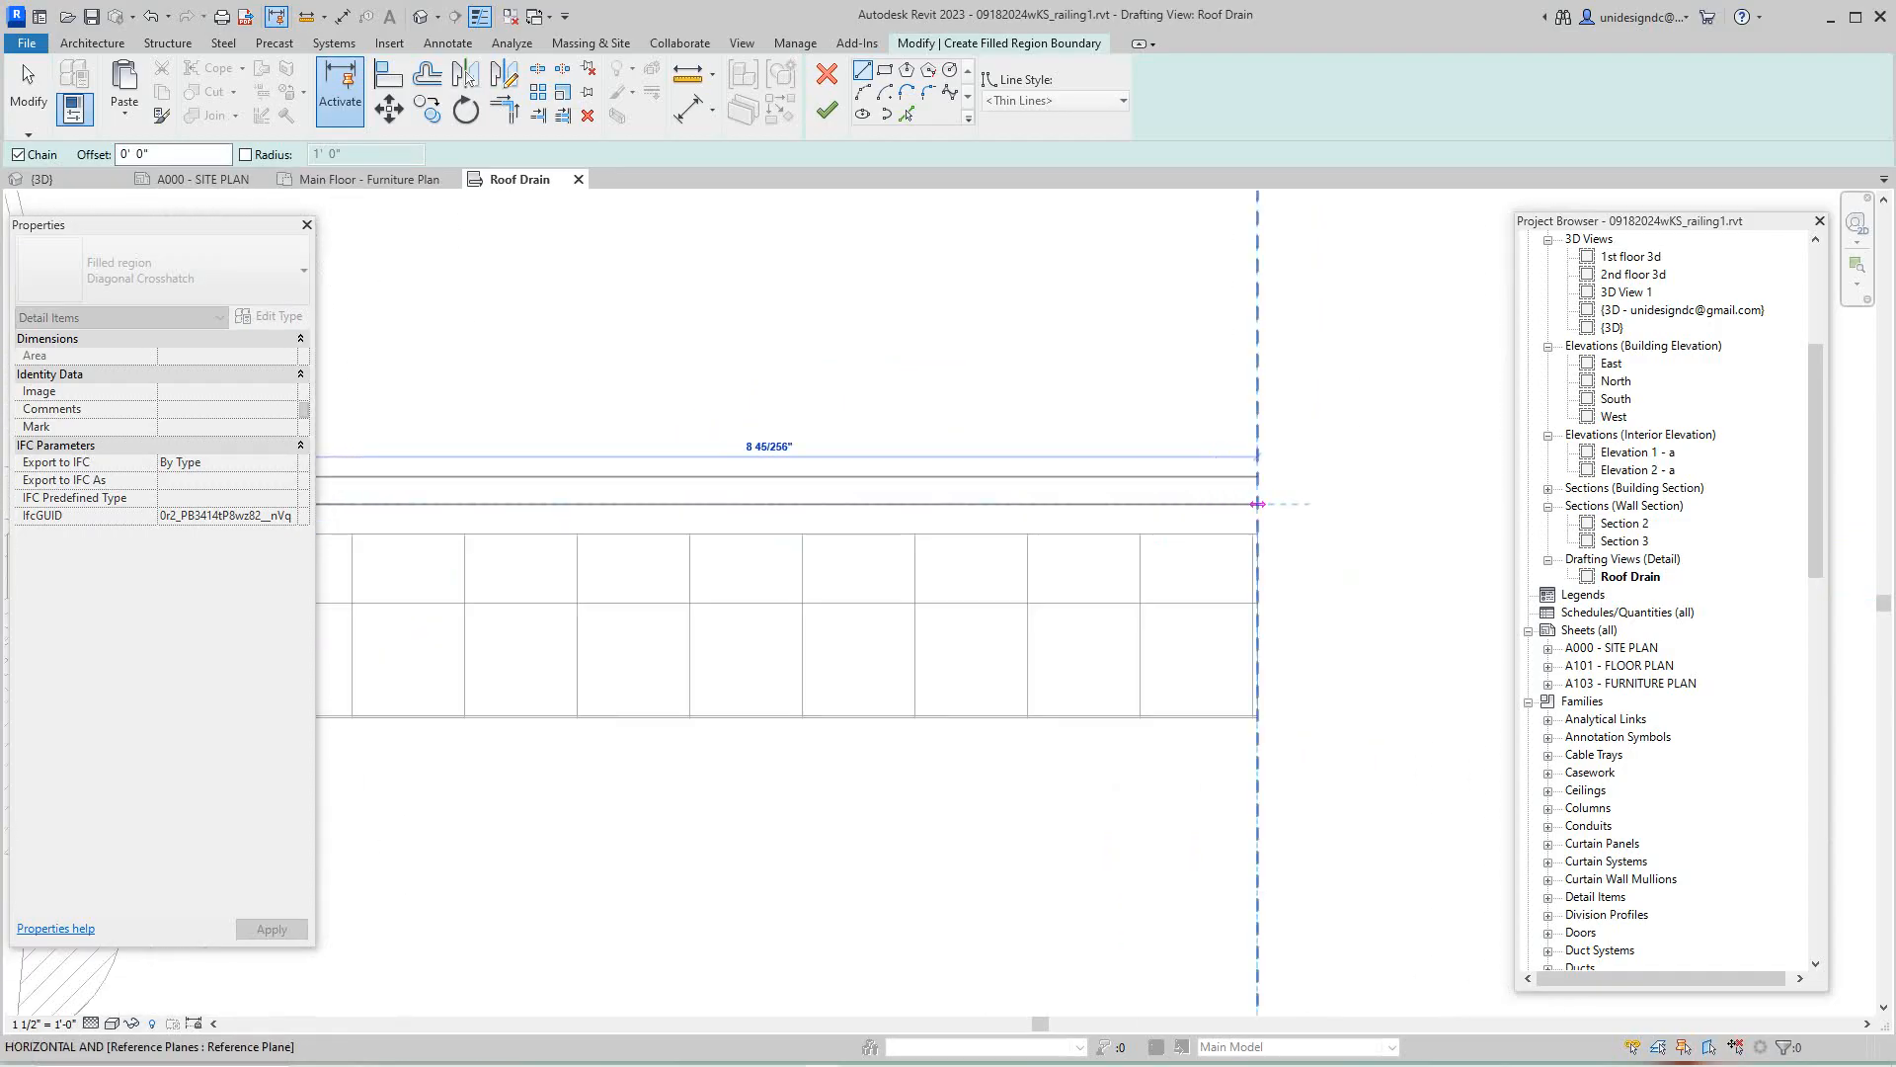
left_click(1257, 504)
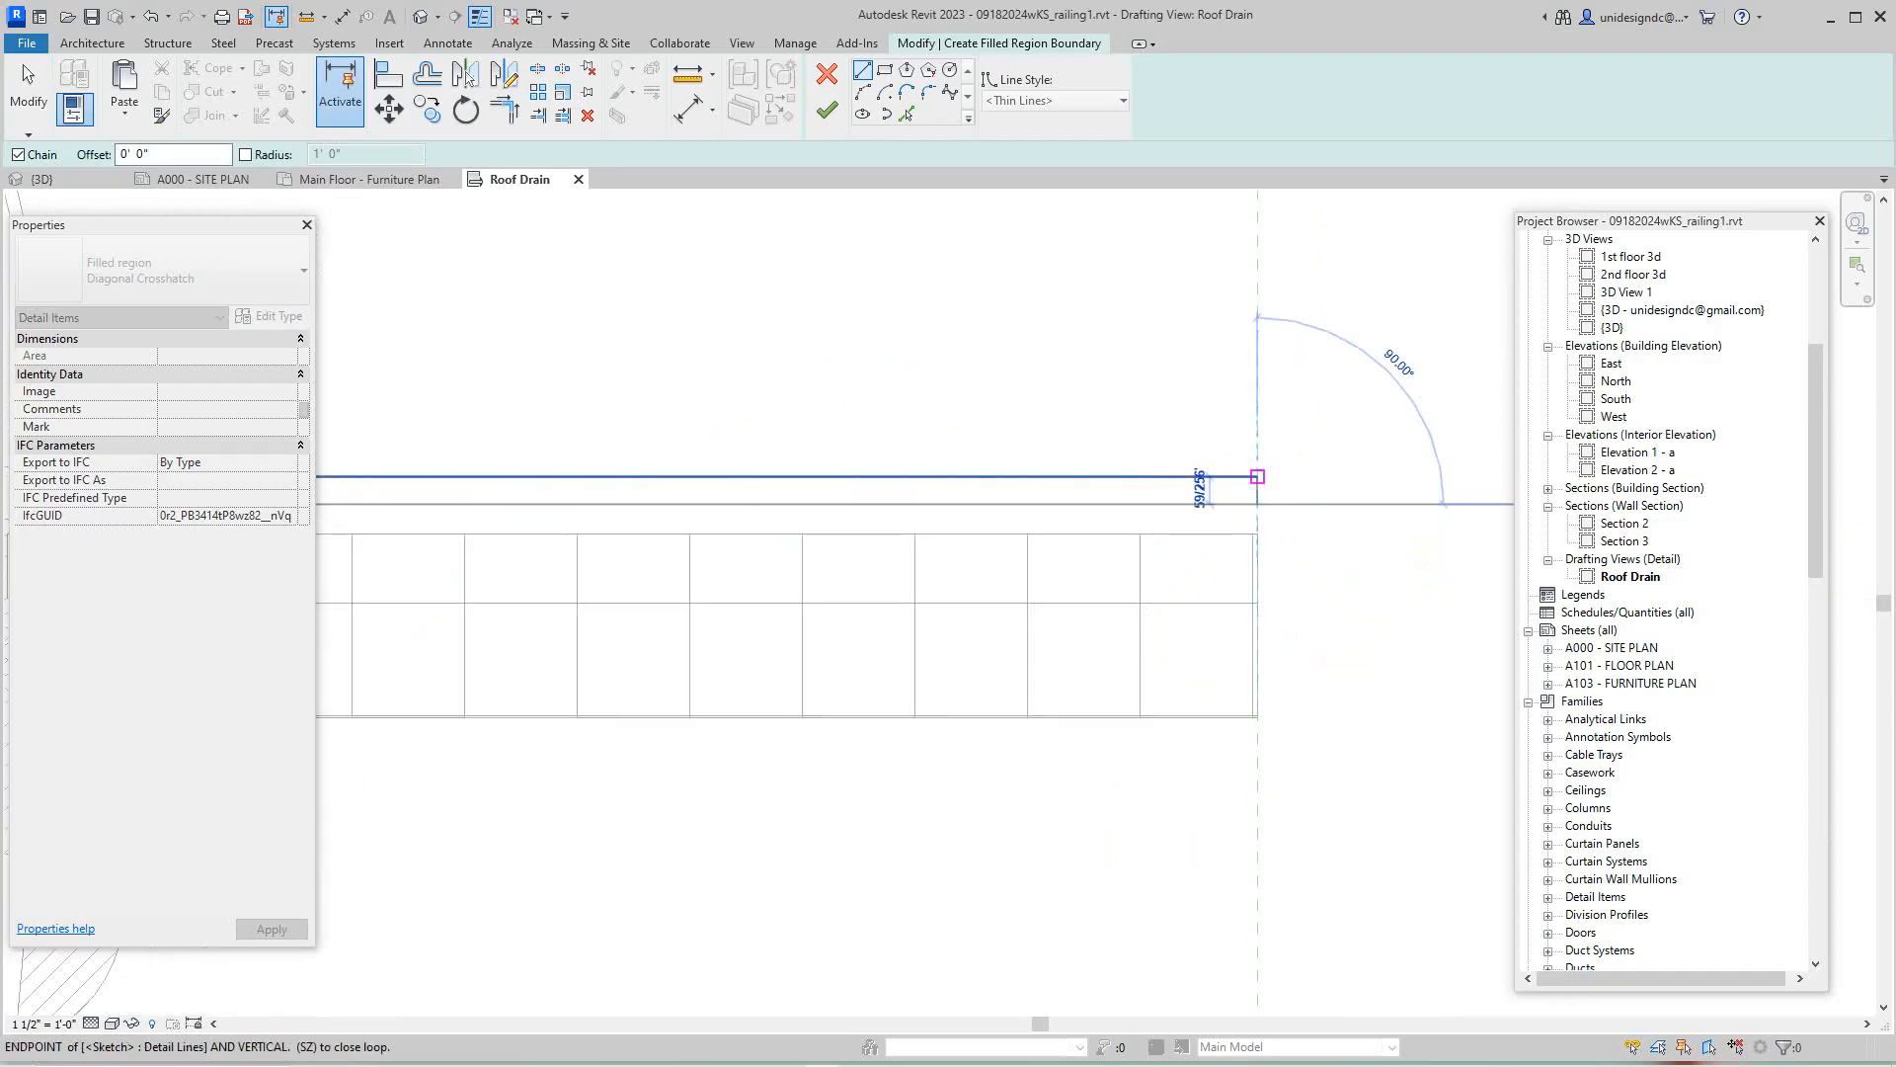
left_click(1258, 477)
- Close the strip boundary at the drain end between the two sloped lines and finish the Diagonal Crosshatch region
scroll(1125, 548, "down", 1)
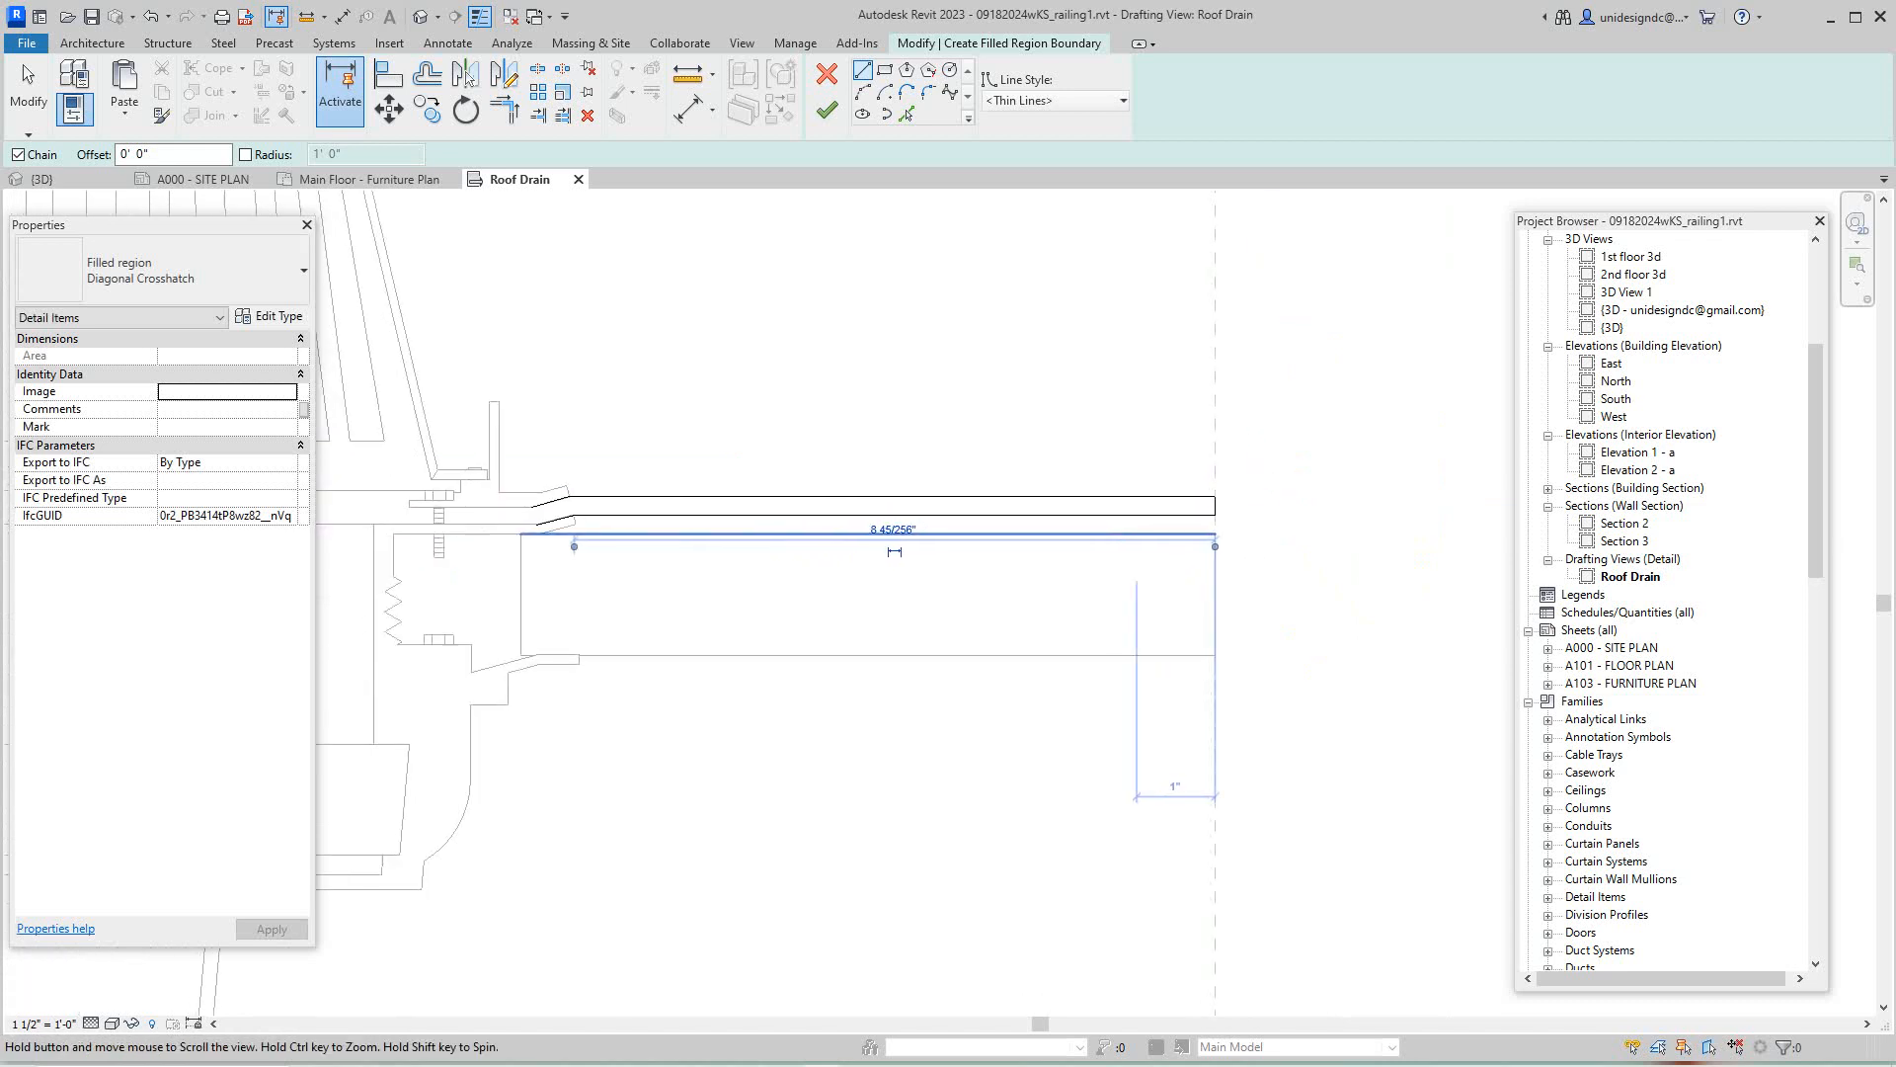
scroll(540, 536, "up", 2)
left_click(518, 481)
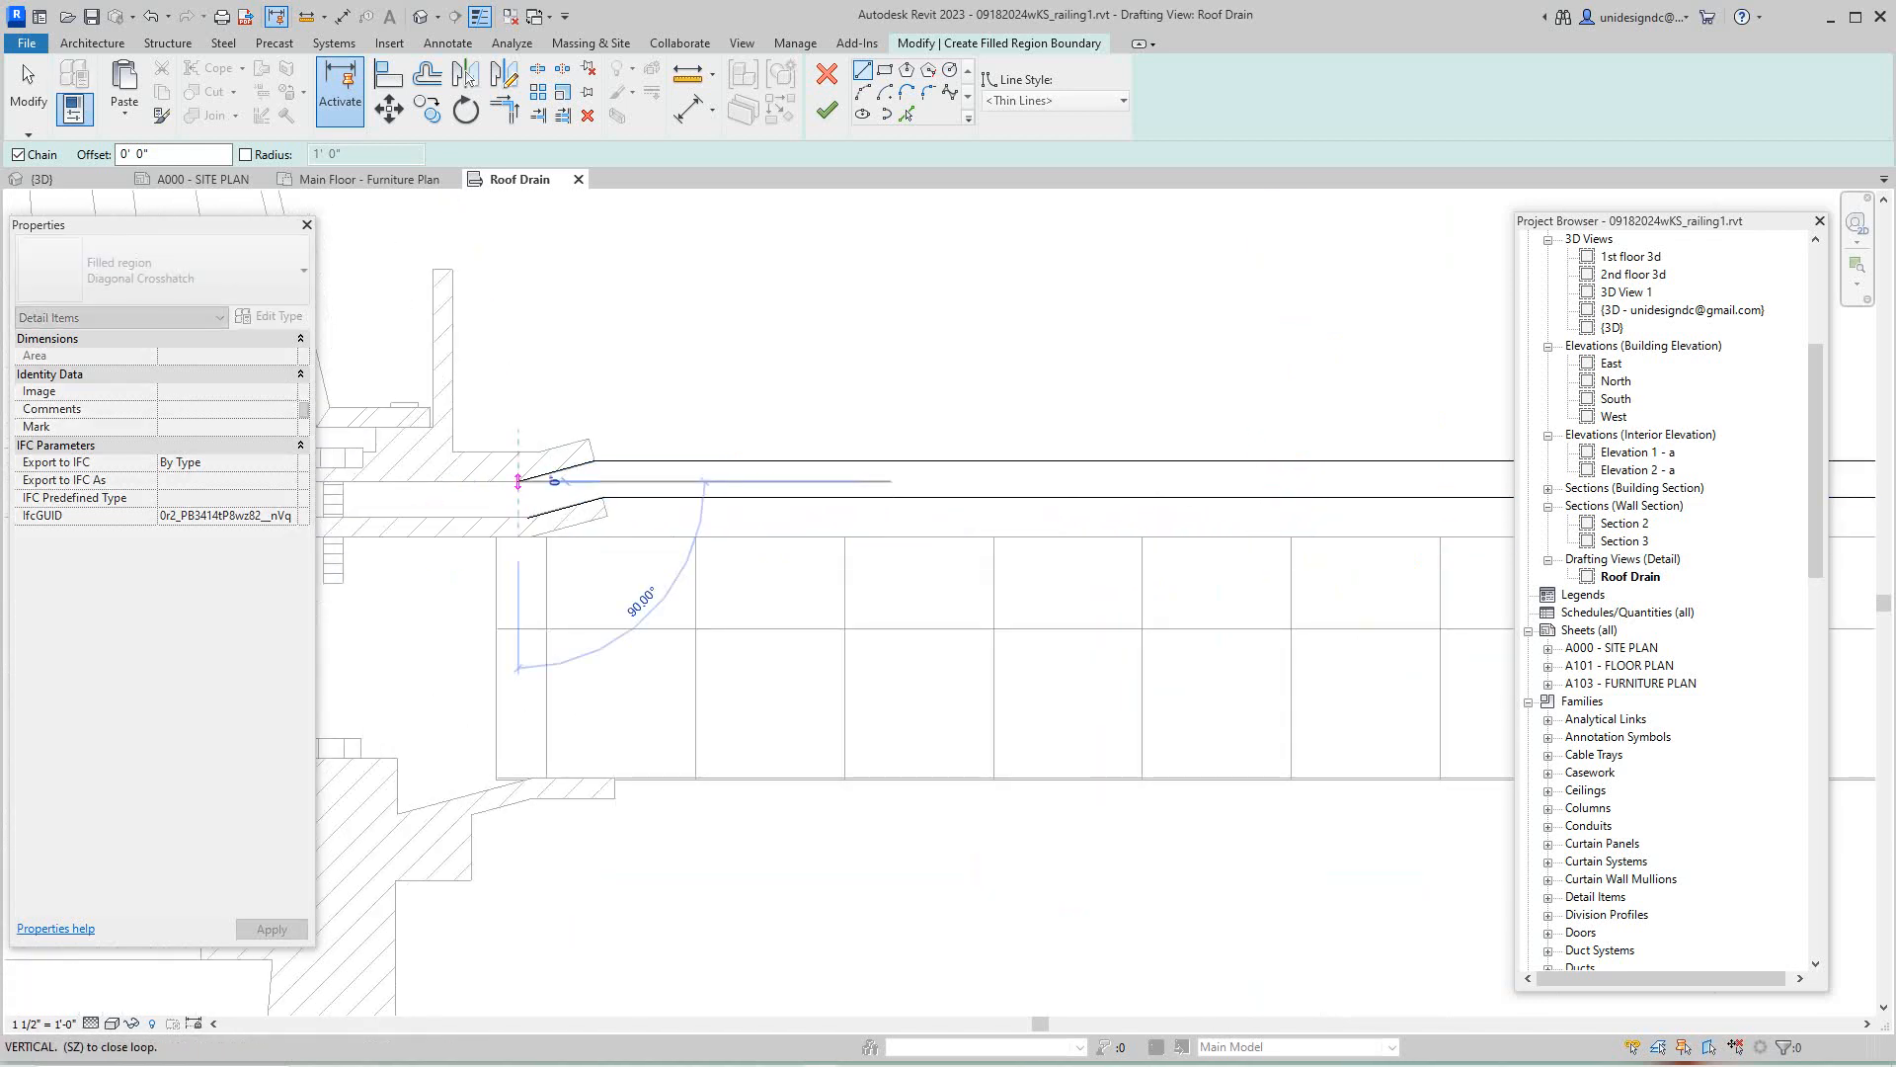
left_click(528, 514)
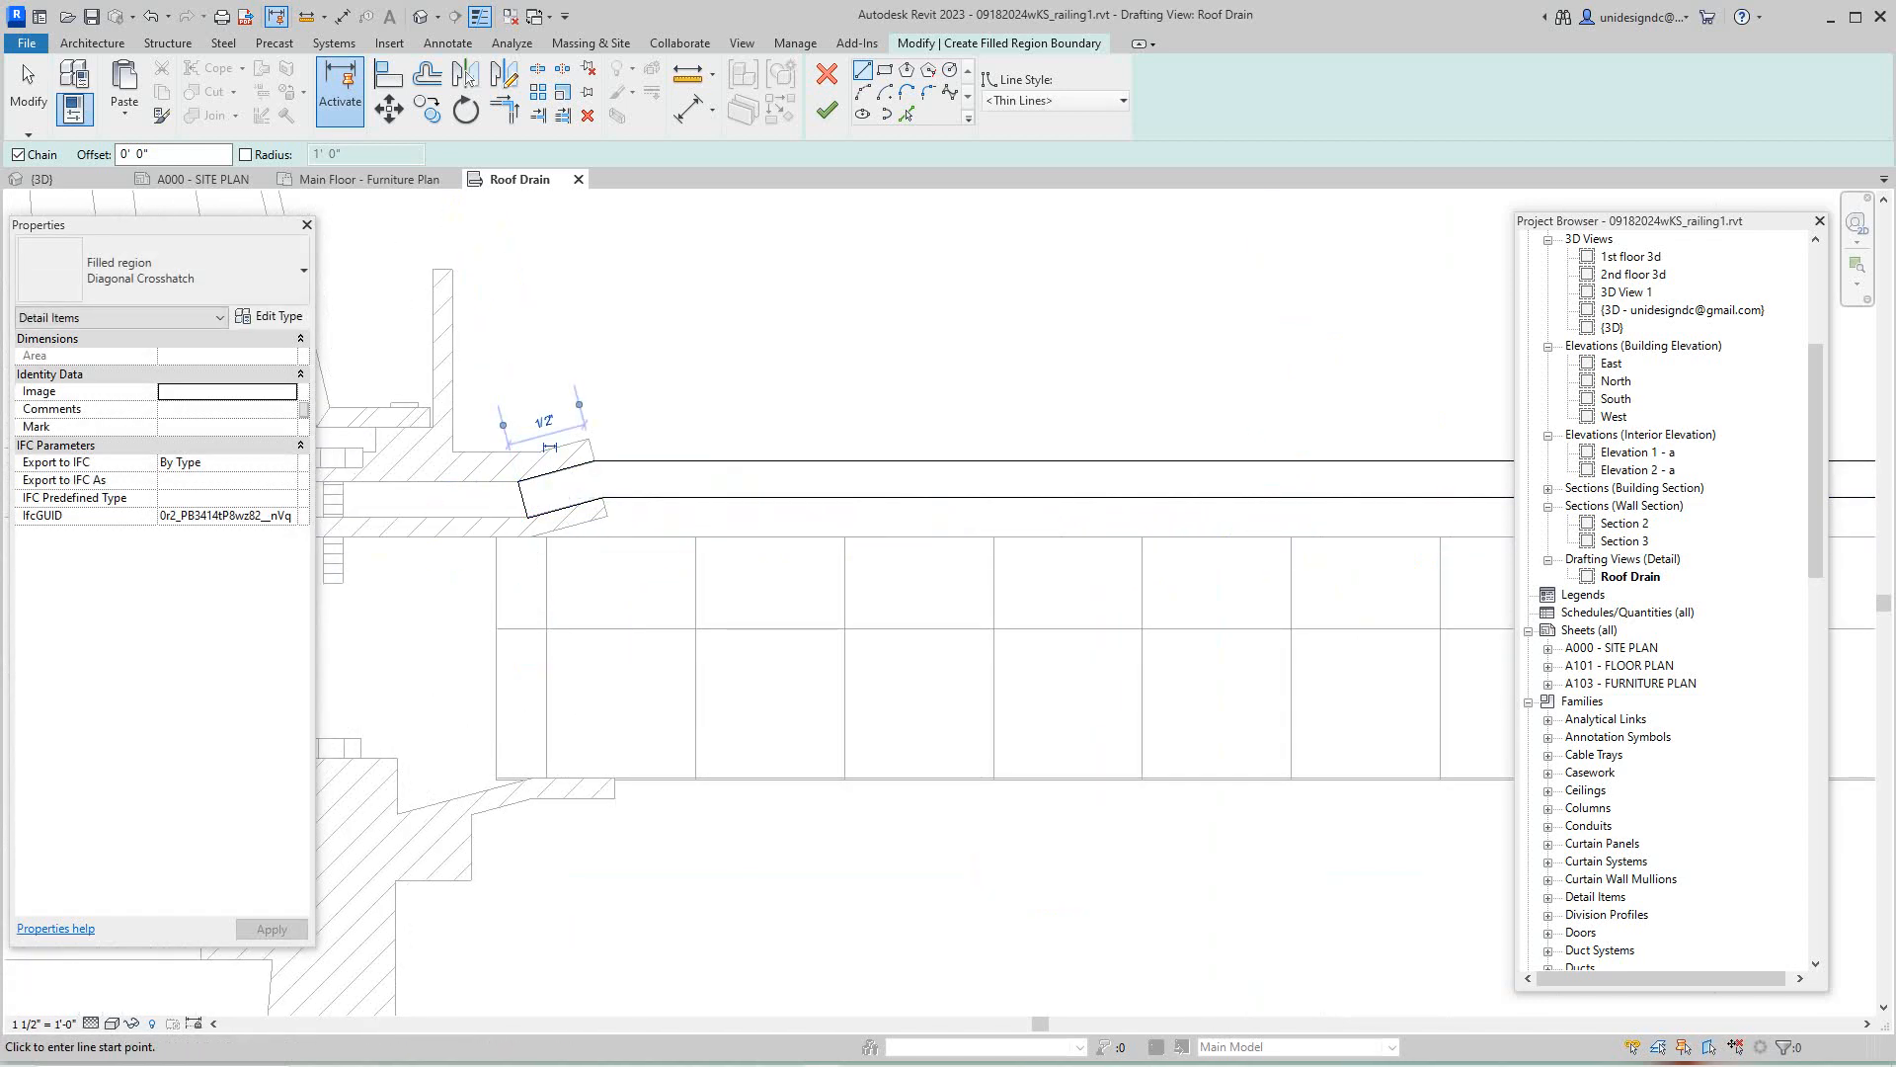
left_click(826, 109)
scroll(458, 427, "down", 3)
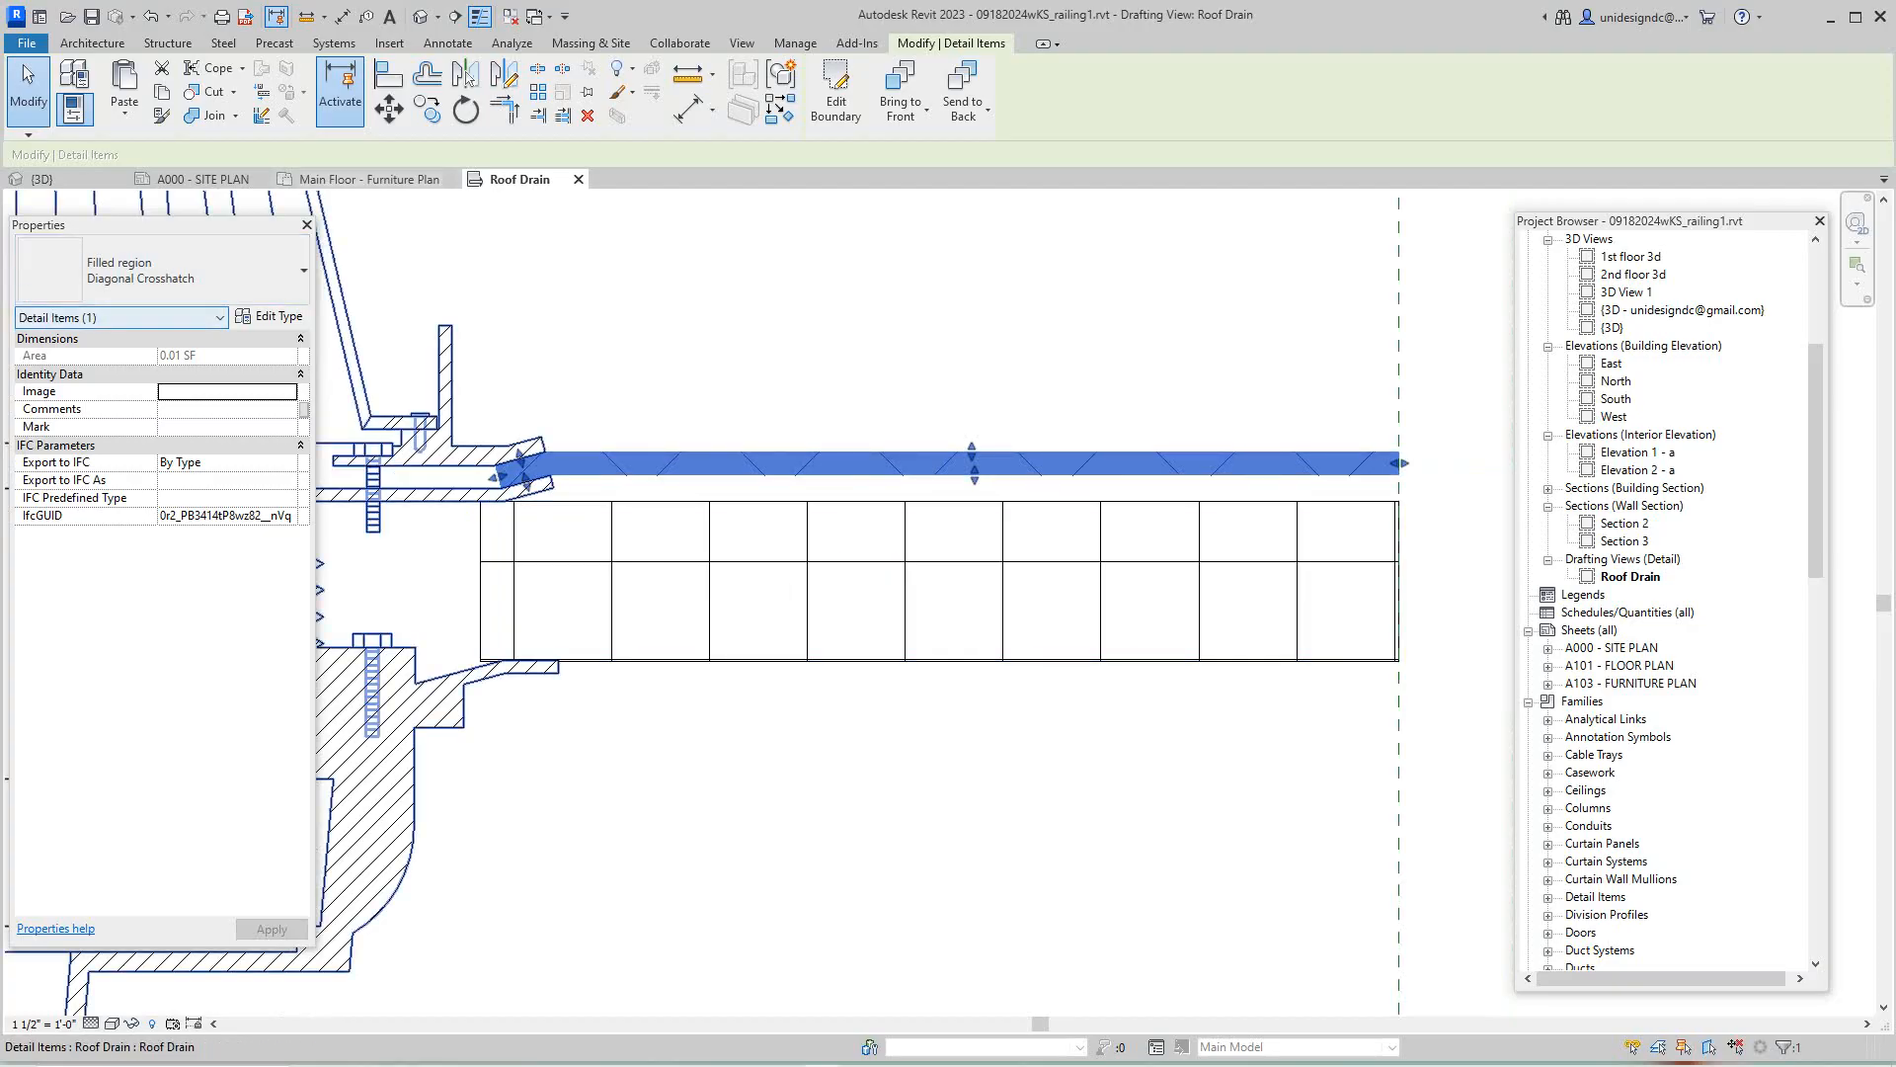
- Review the filled region types available for the thin strip, keeping Diagonal Crosshatch, and deselect it
scroll(504, 747, "down", 3)
scroll(629, 534, "up", 2)
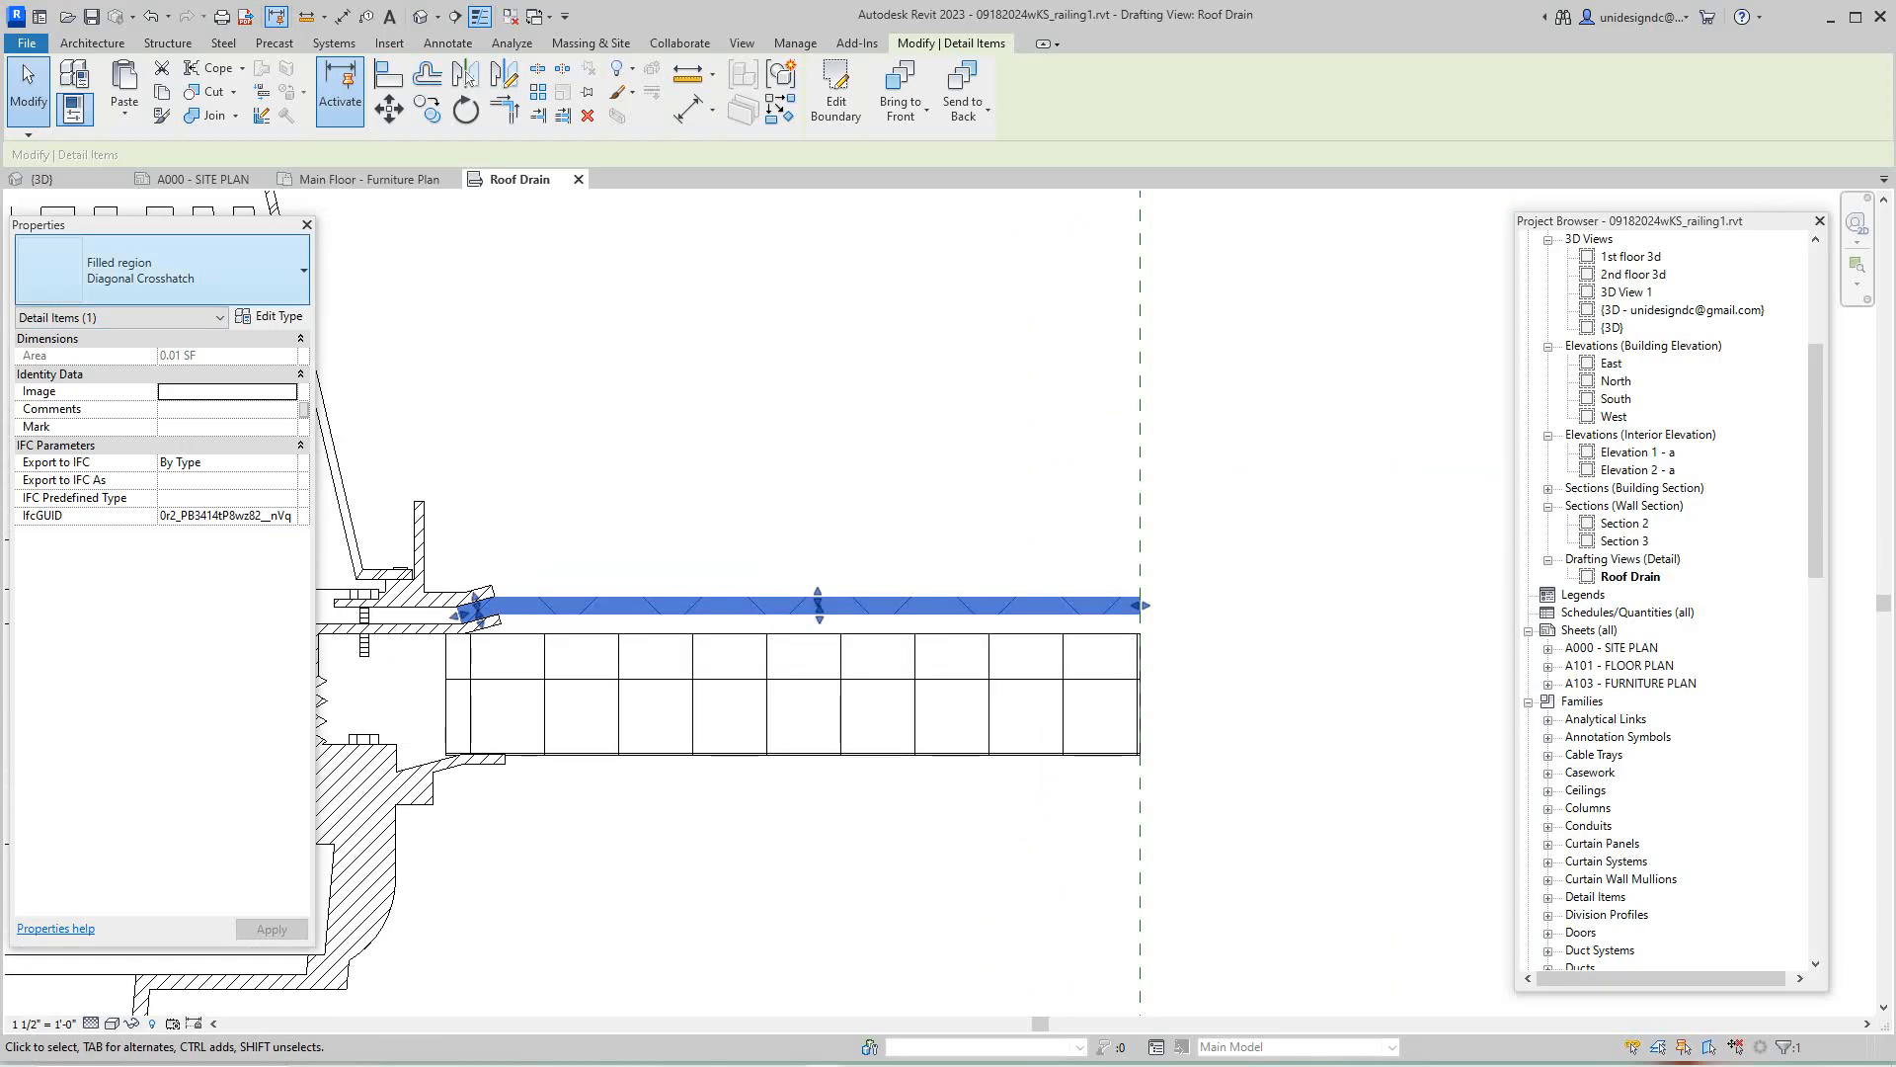
left_click(158, 269)
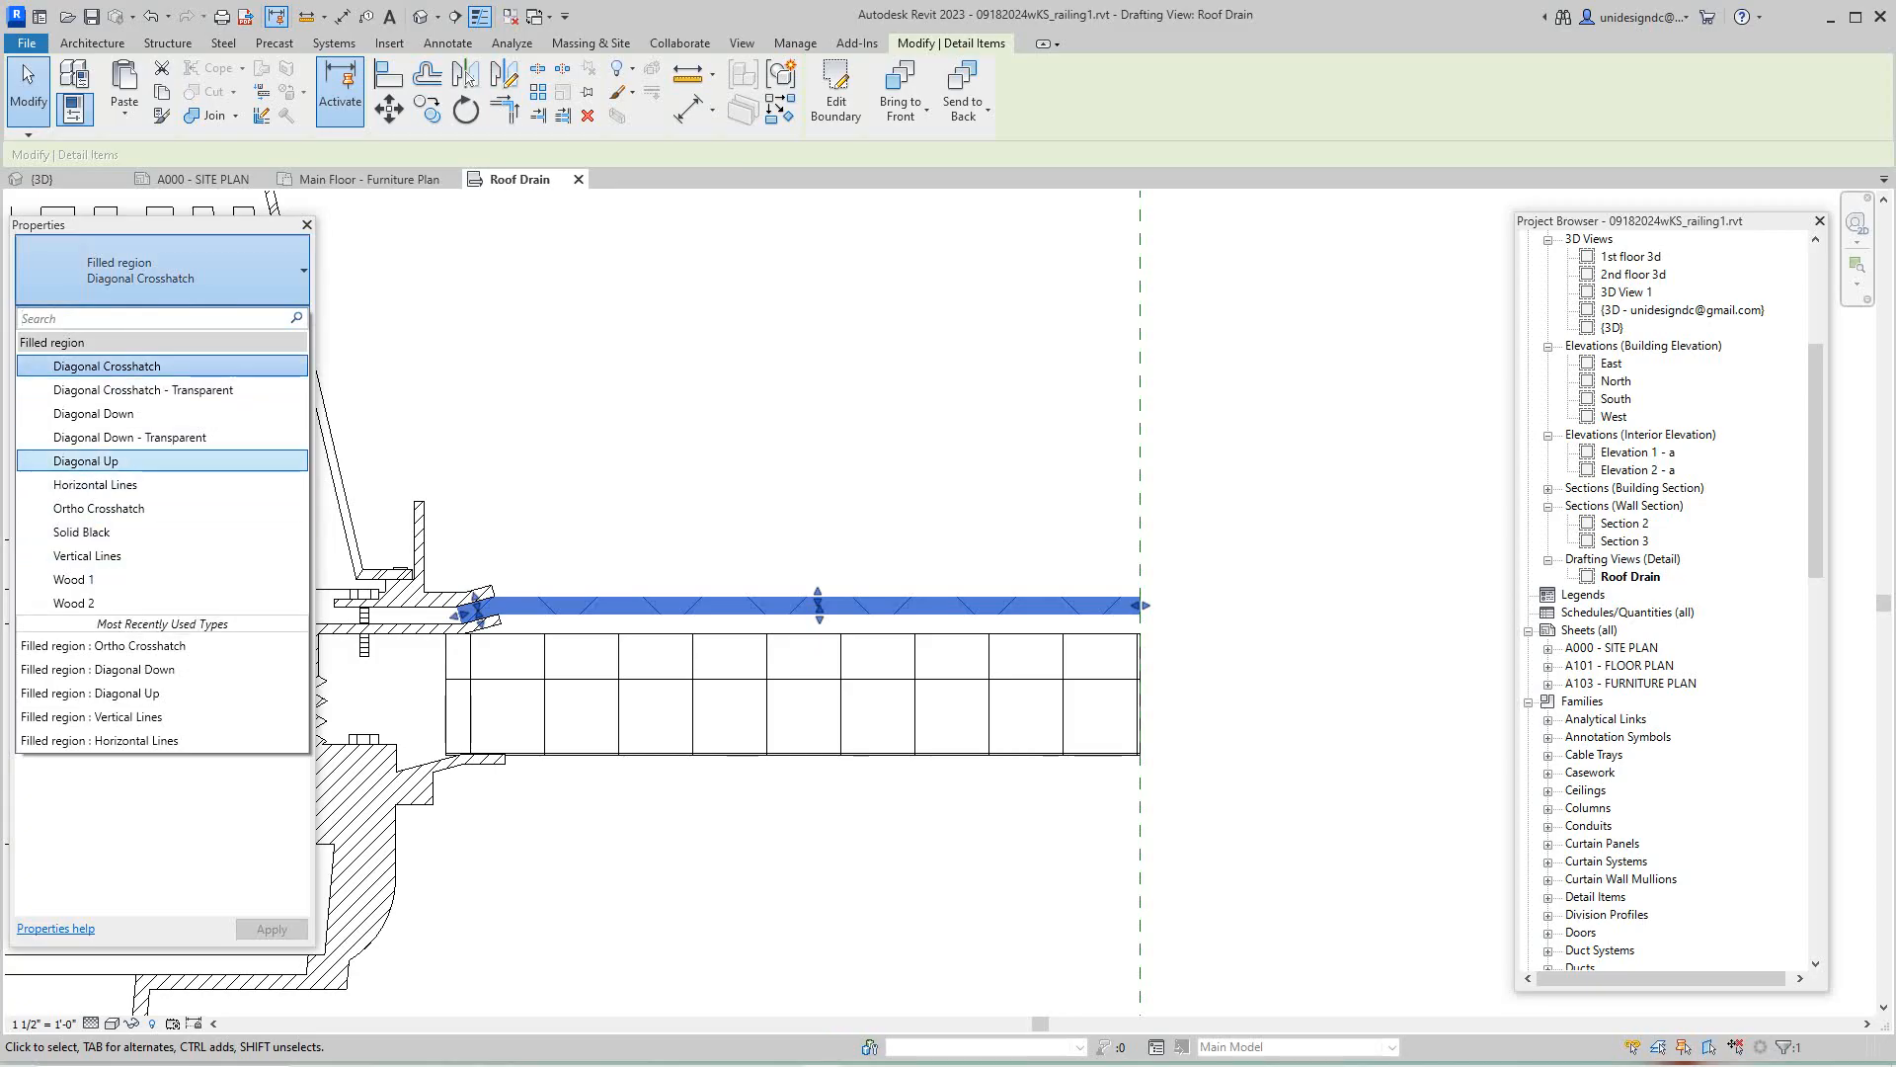
key("Escape")
key("Escape")
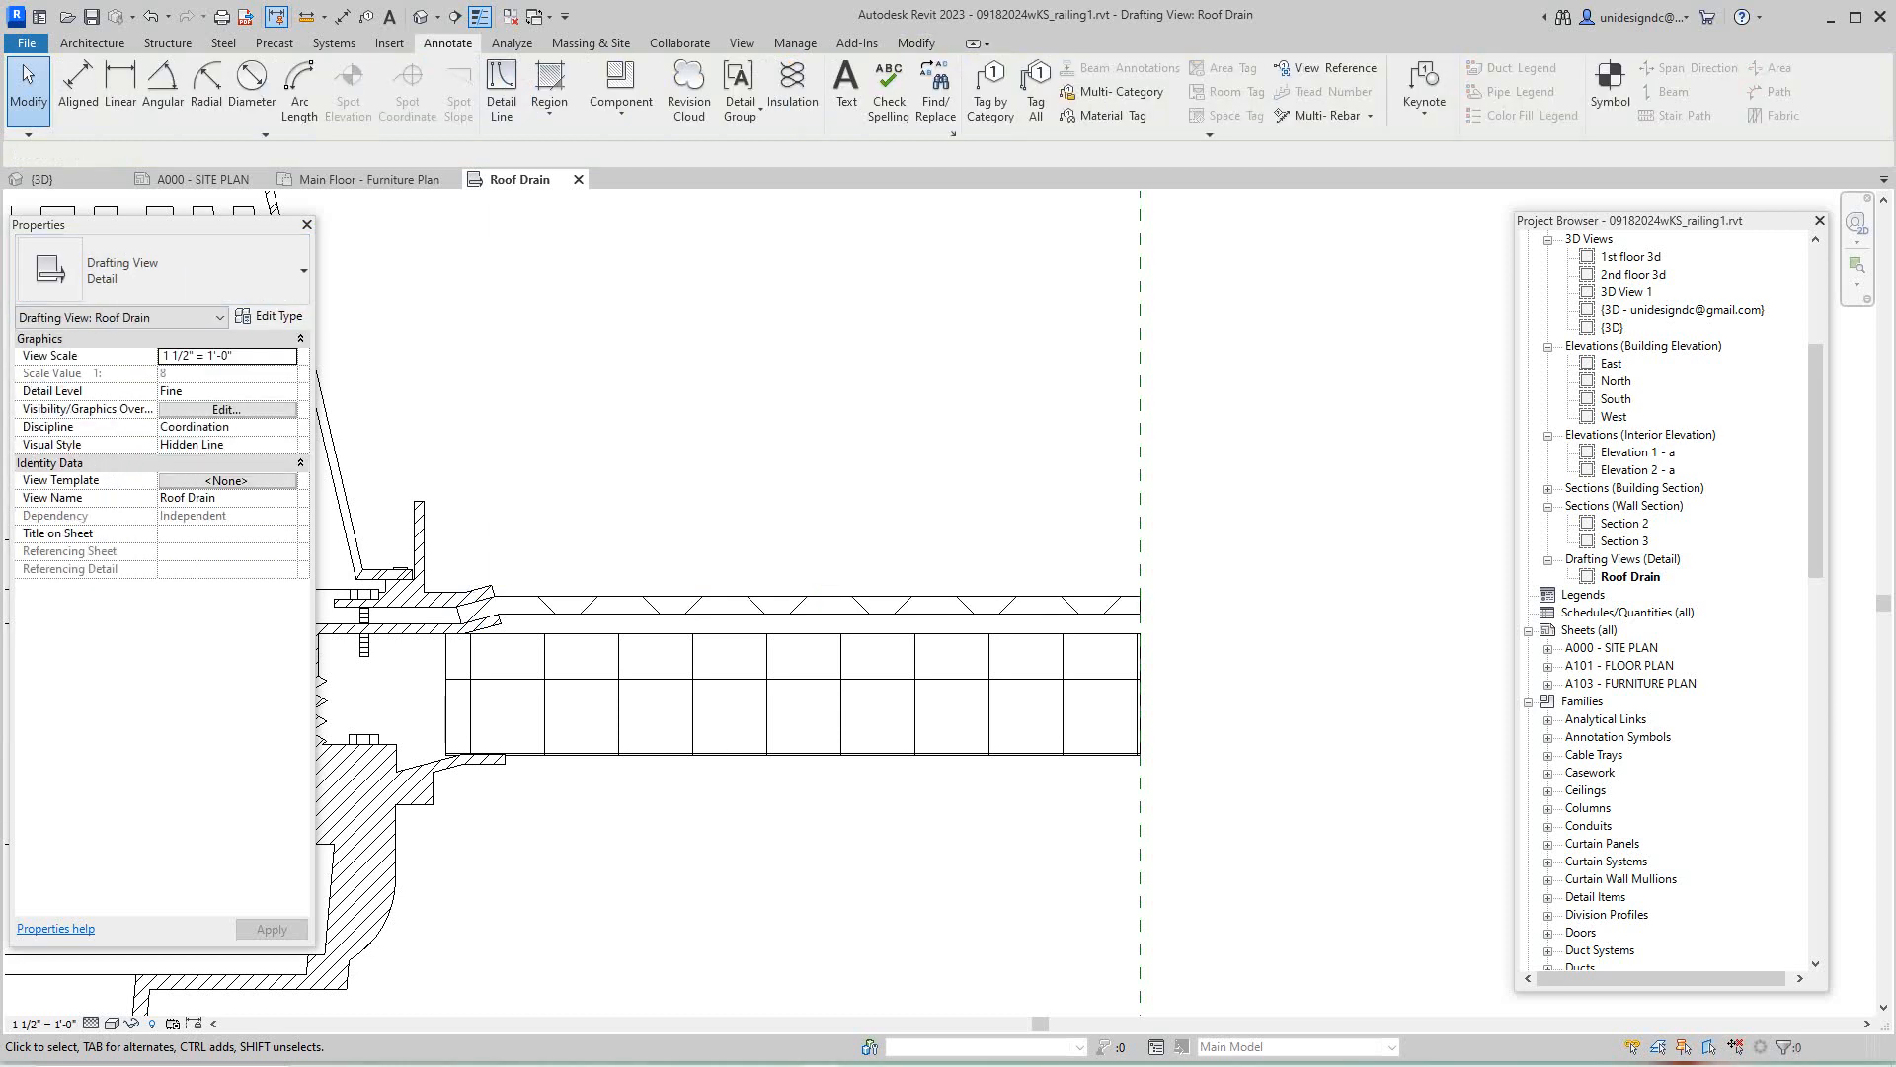
- Undo the completion of the strip region to return to its boundary sketch, and finish the region again
left_click(150, 16)
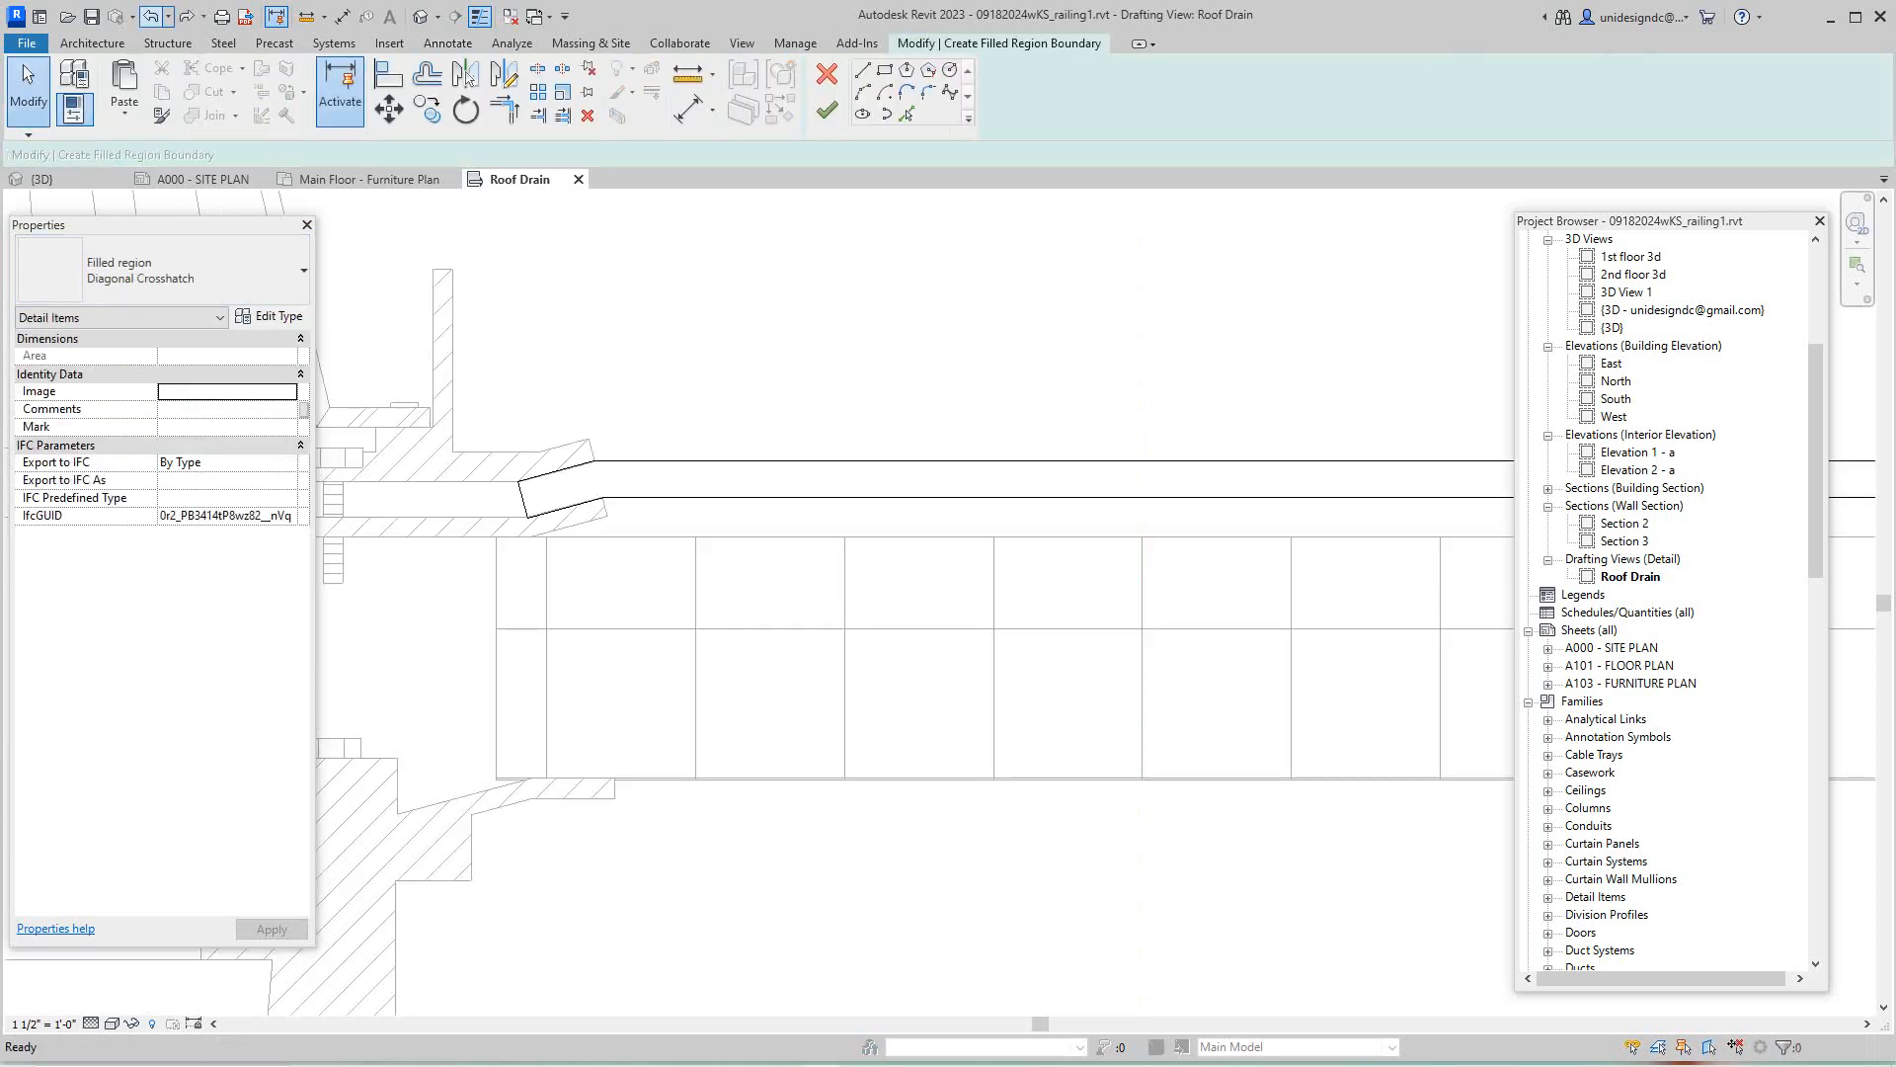
scroll(587, 358, "down", 1)
middle_click_drag(587, 358, 551, 490)
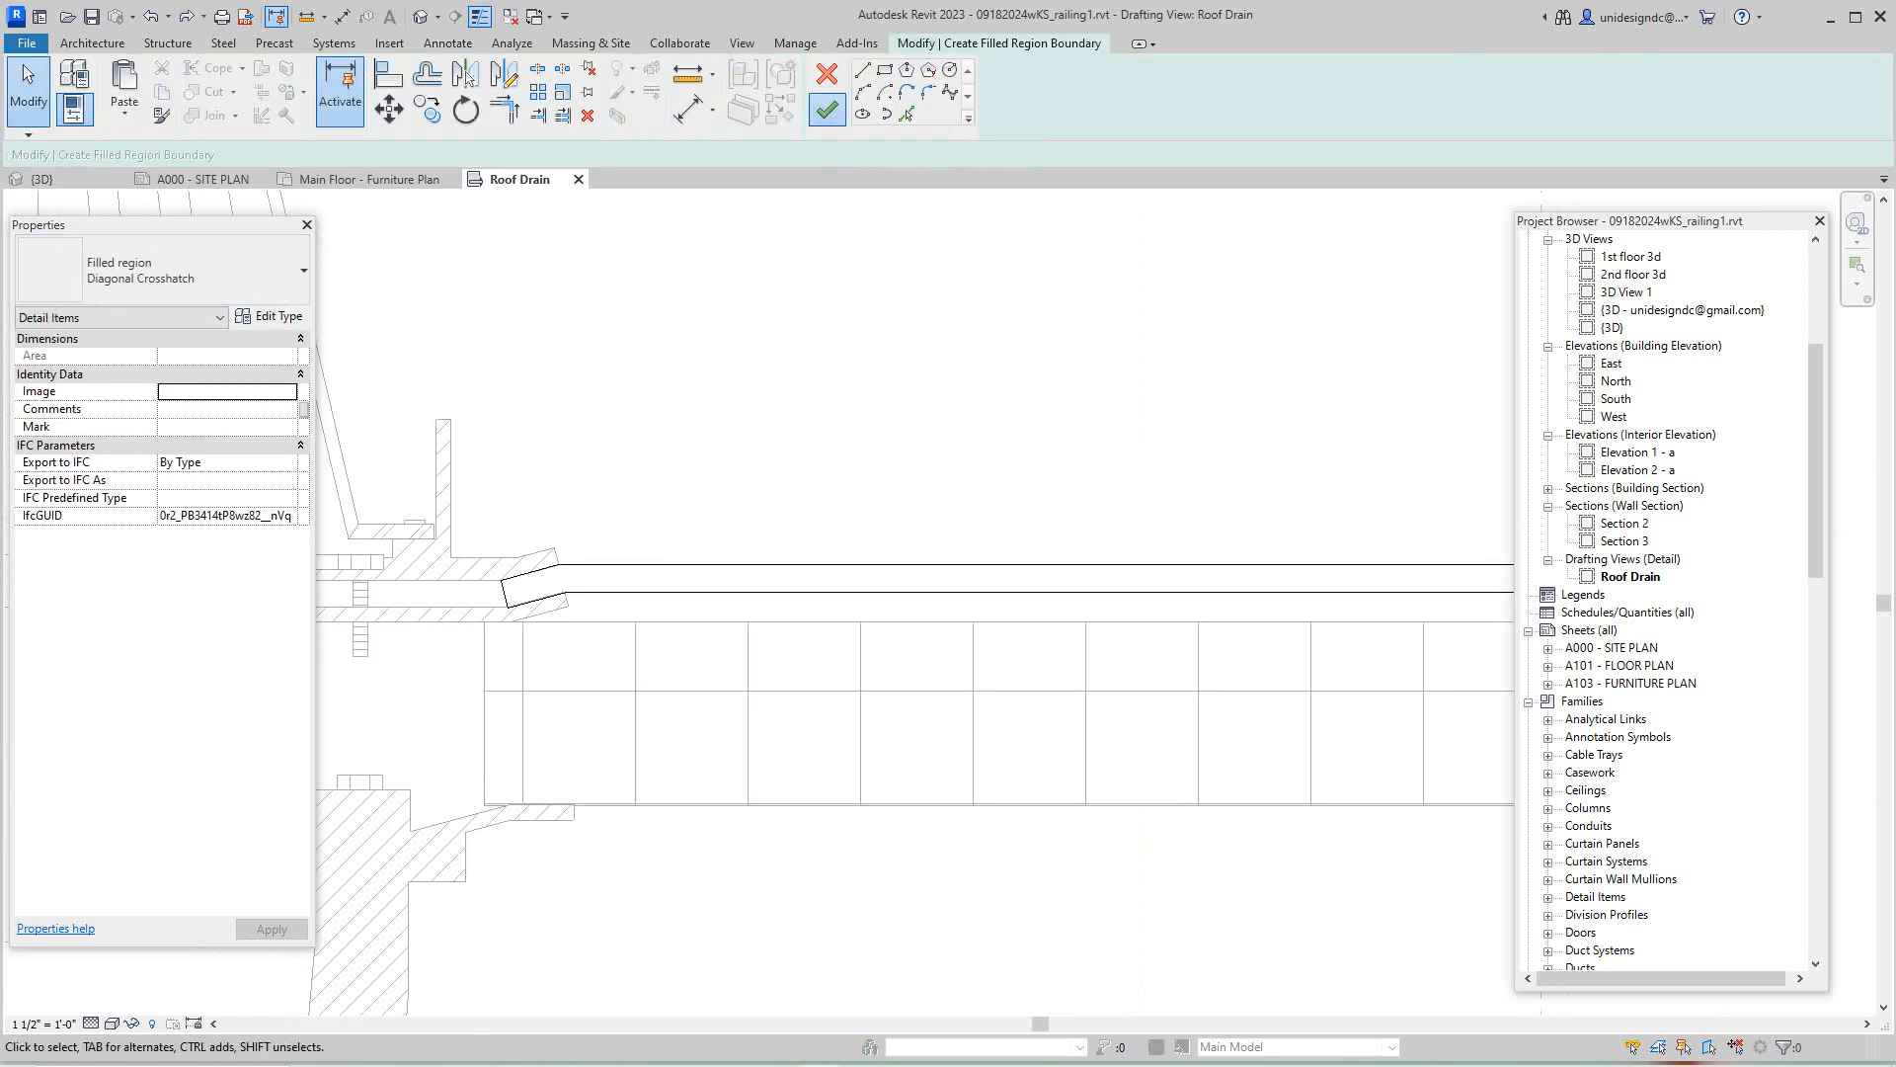
left_click(828, 109)
key("Escape")
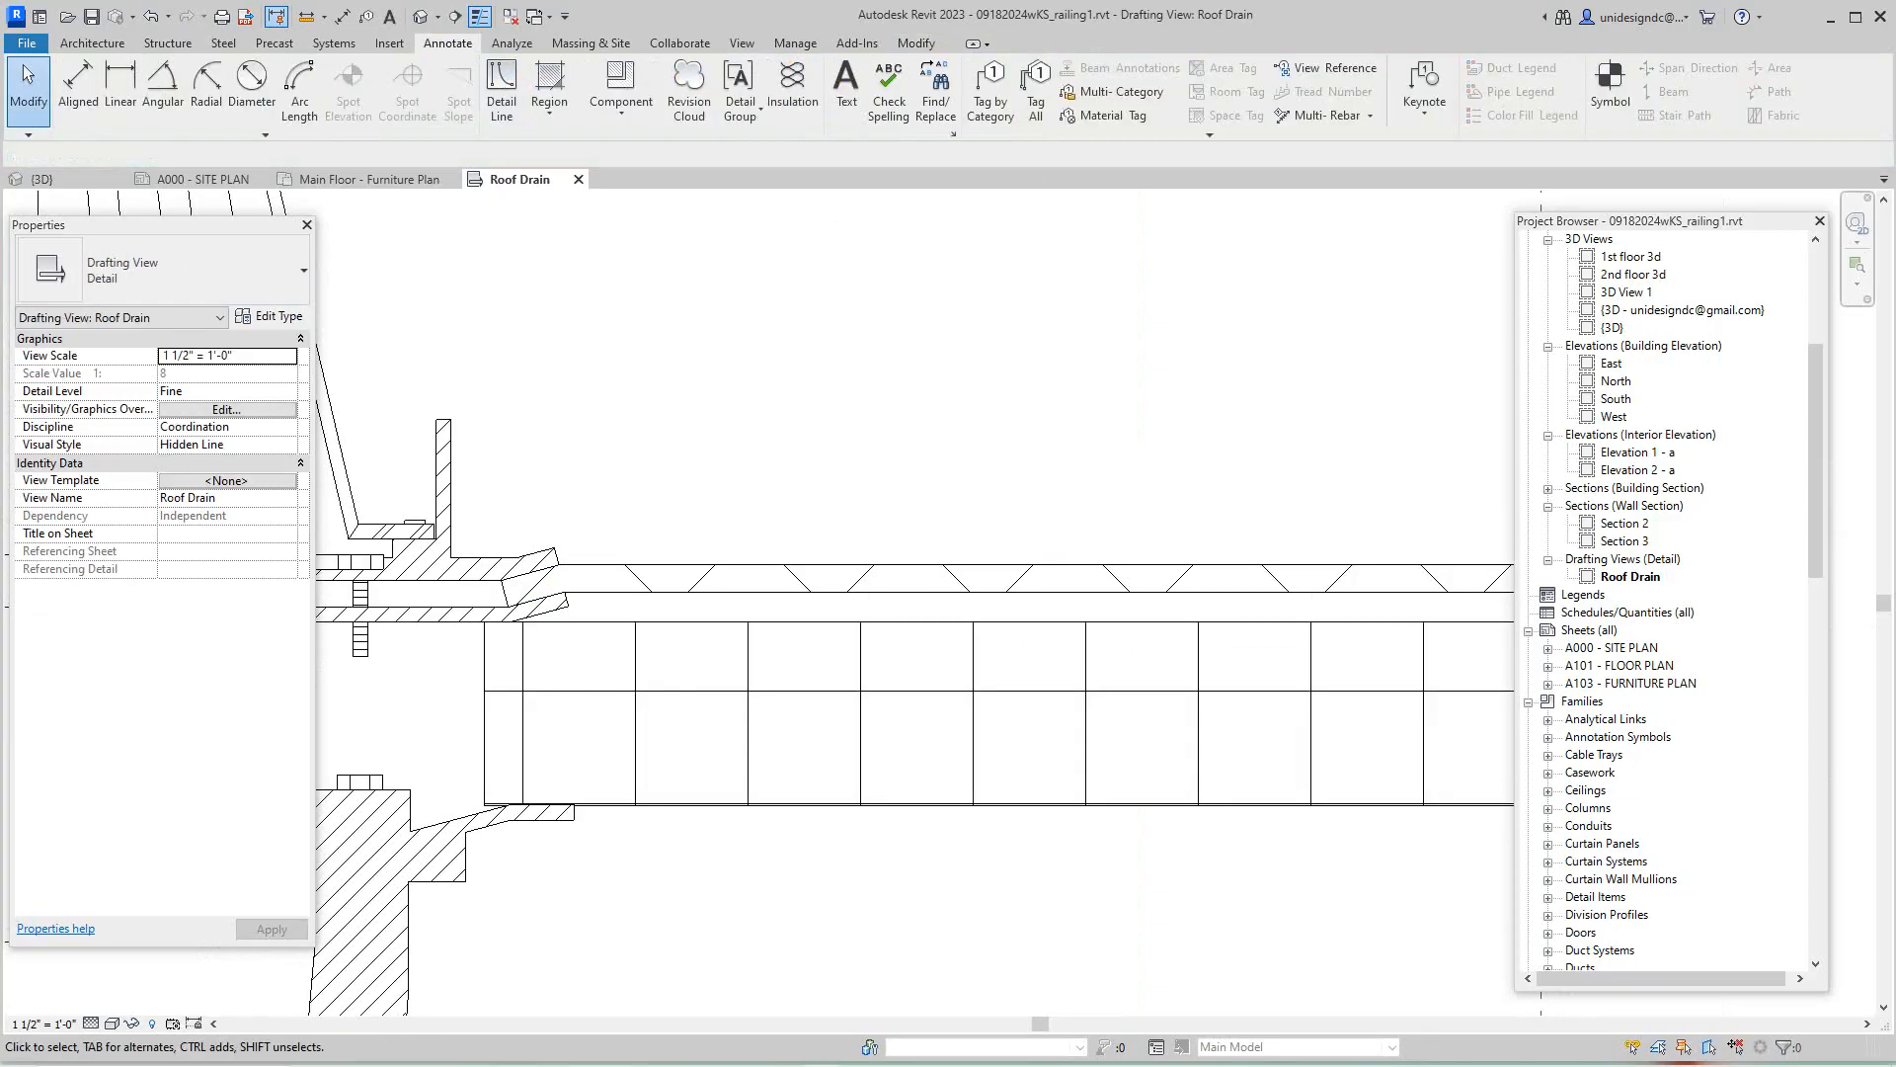
- Undo the strip region's completion and all of its boundary lines, staying in the filled region sketch
scroll(553, 458, "down", 3)
middle_click_drag(553, 459, 516, 486)
scroll(536, 600, "up", 2)
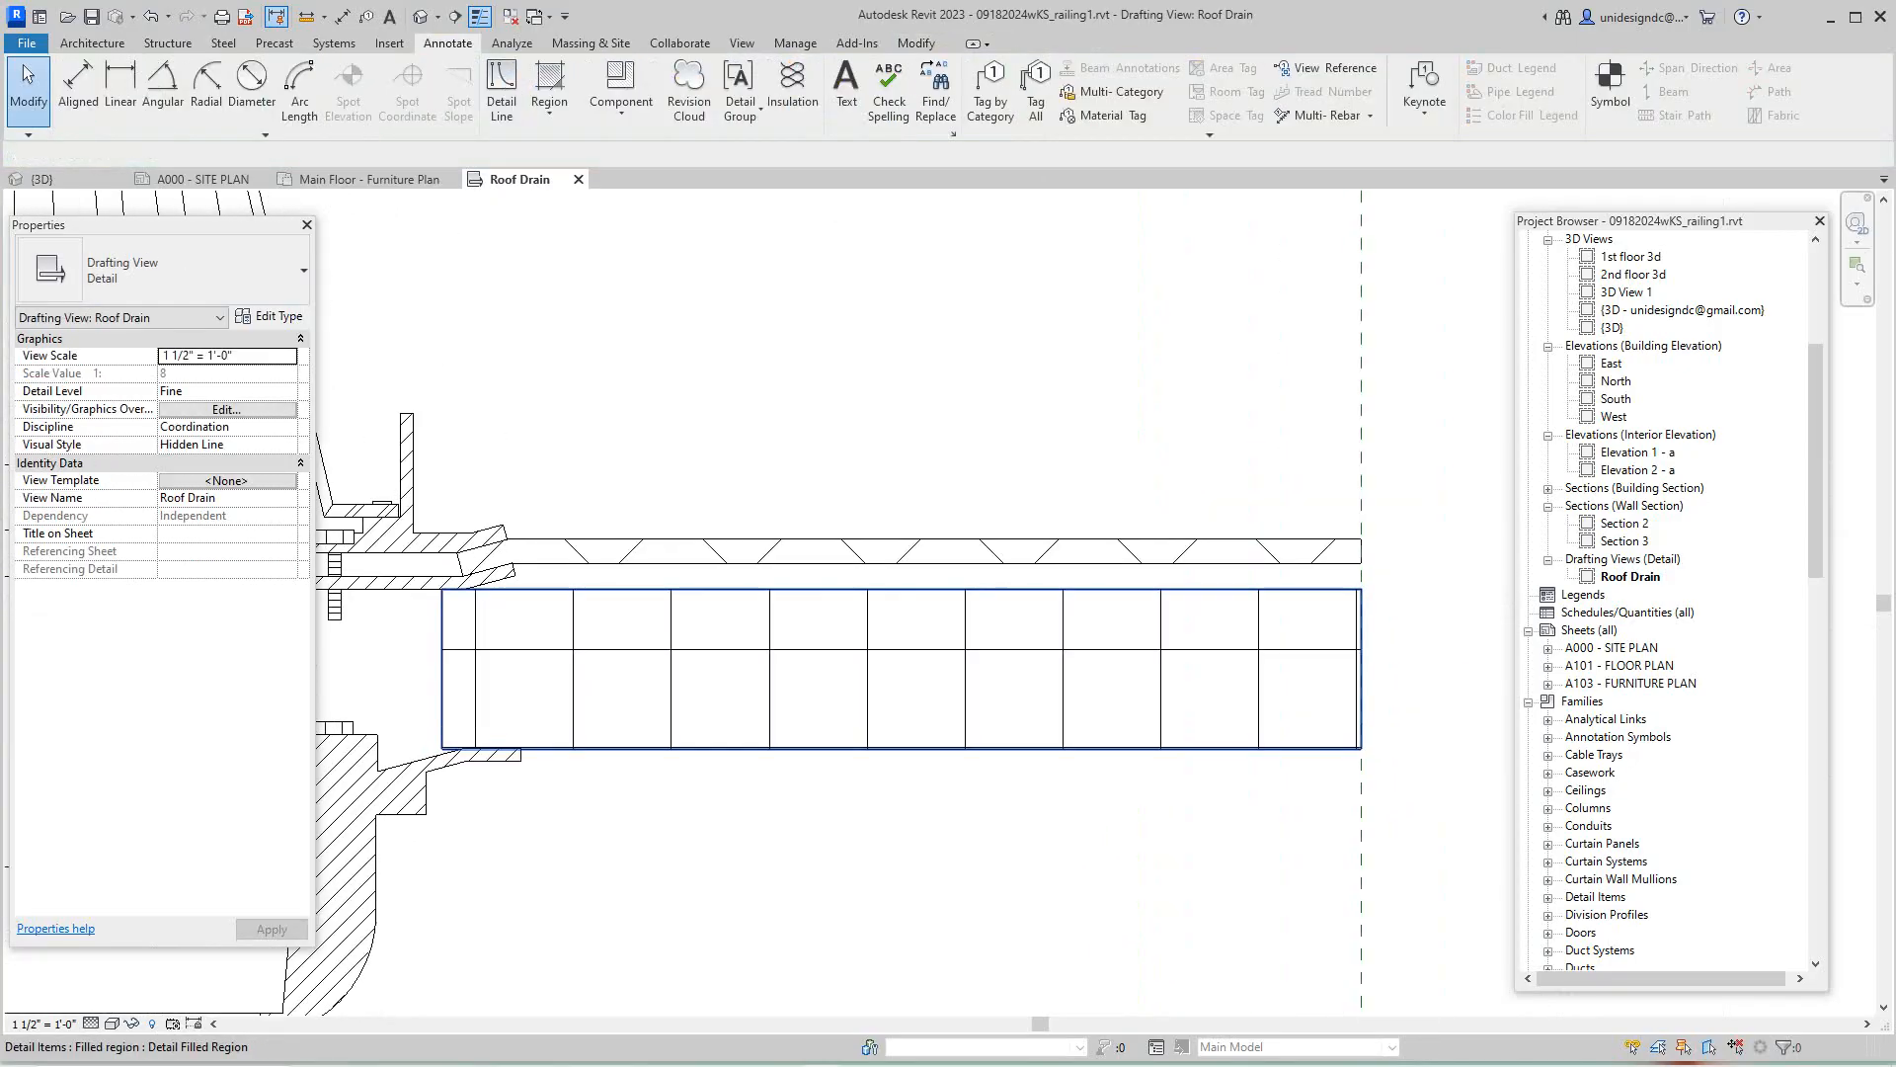
scroll(529, 492, "down", 2)
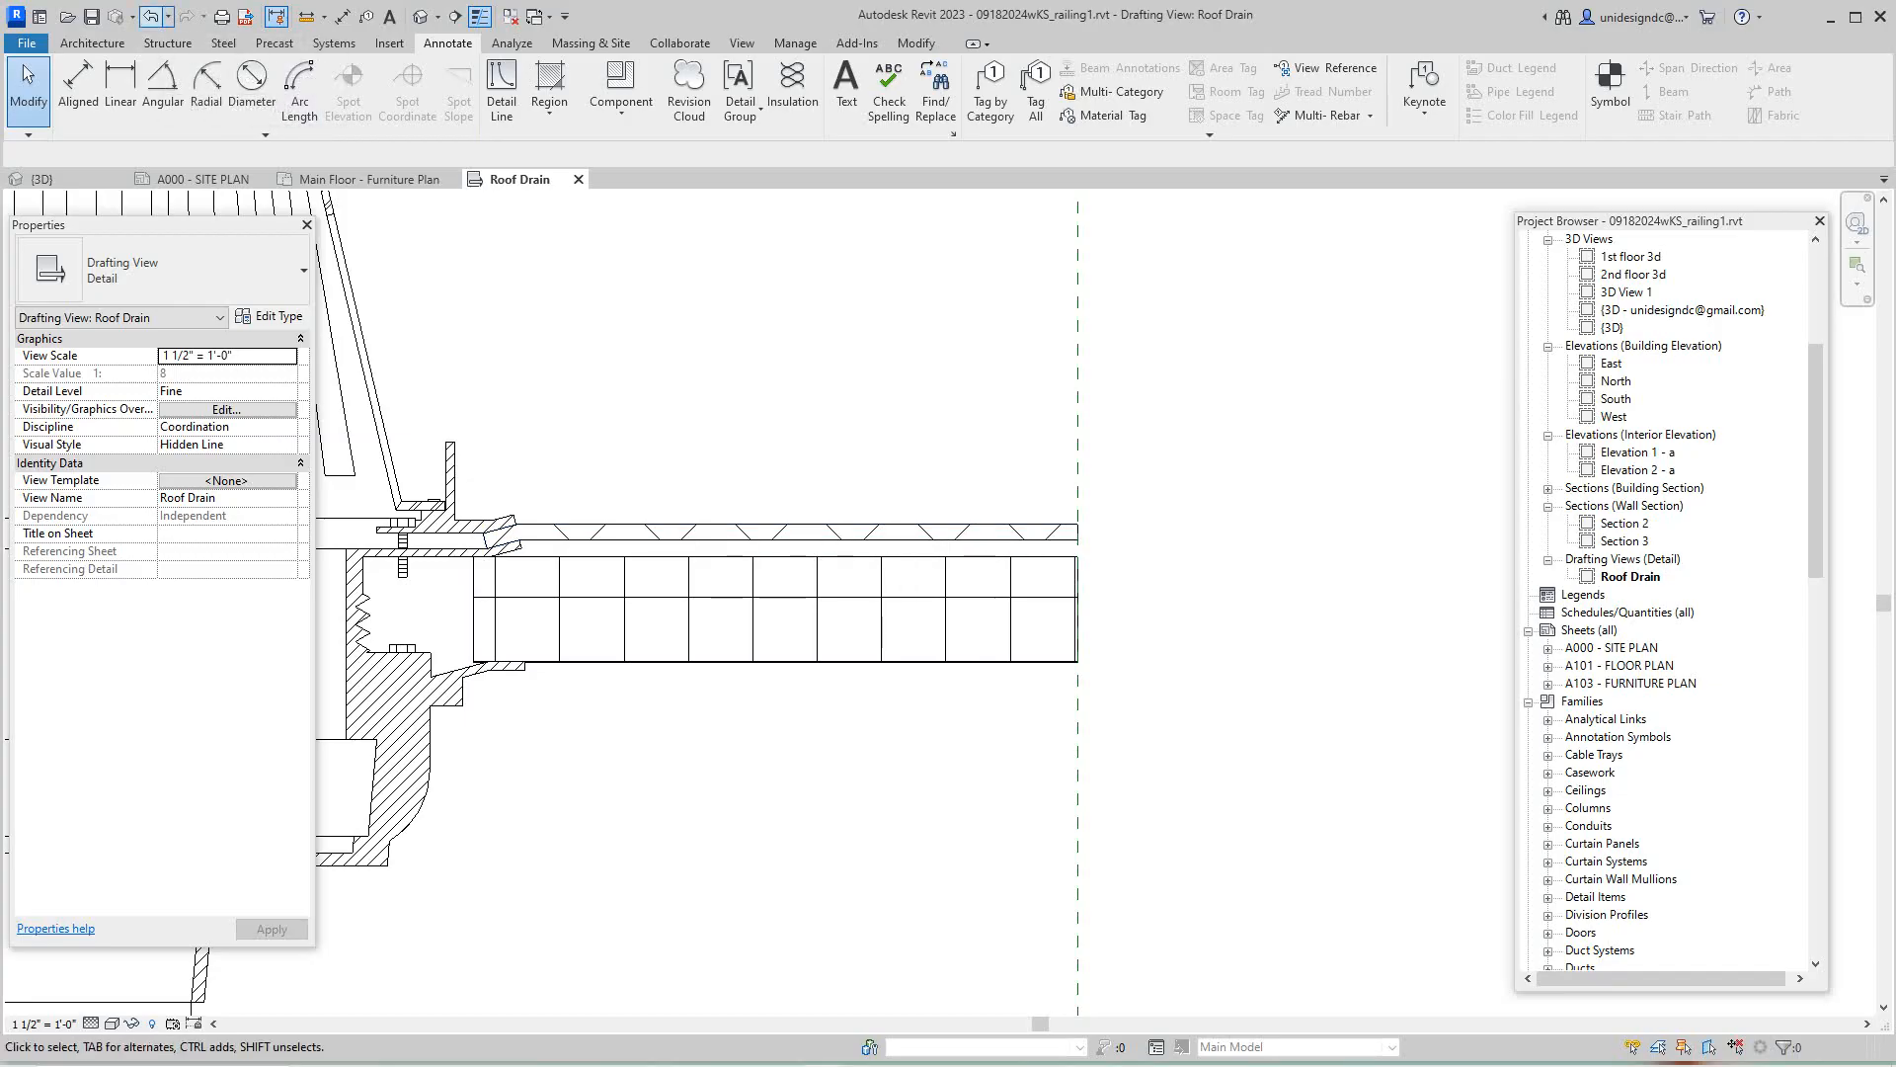
left_click(150, 16)
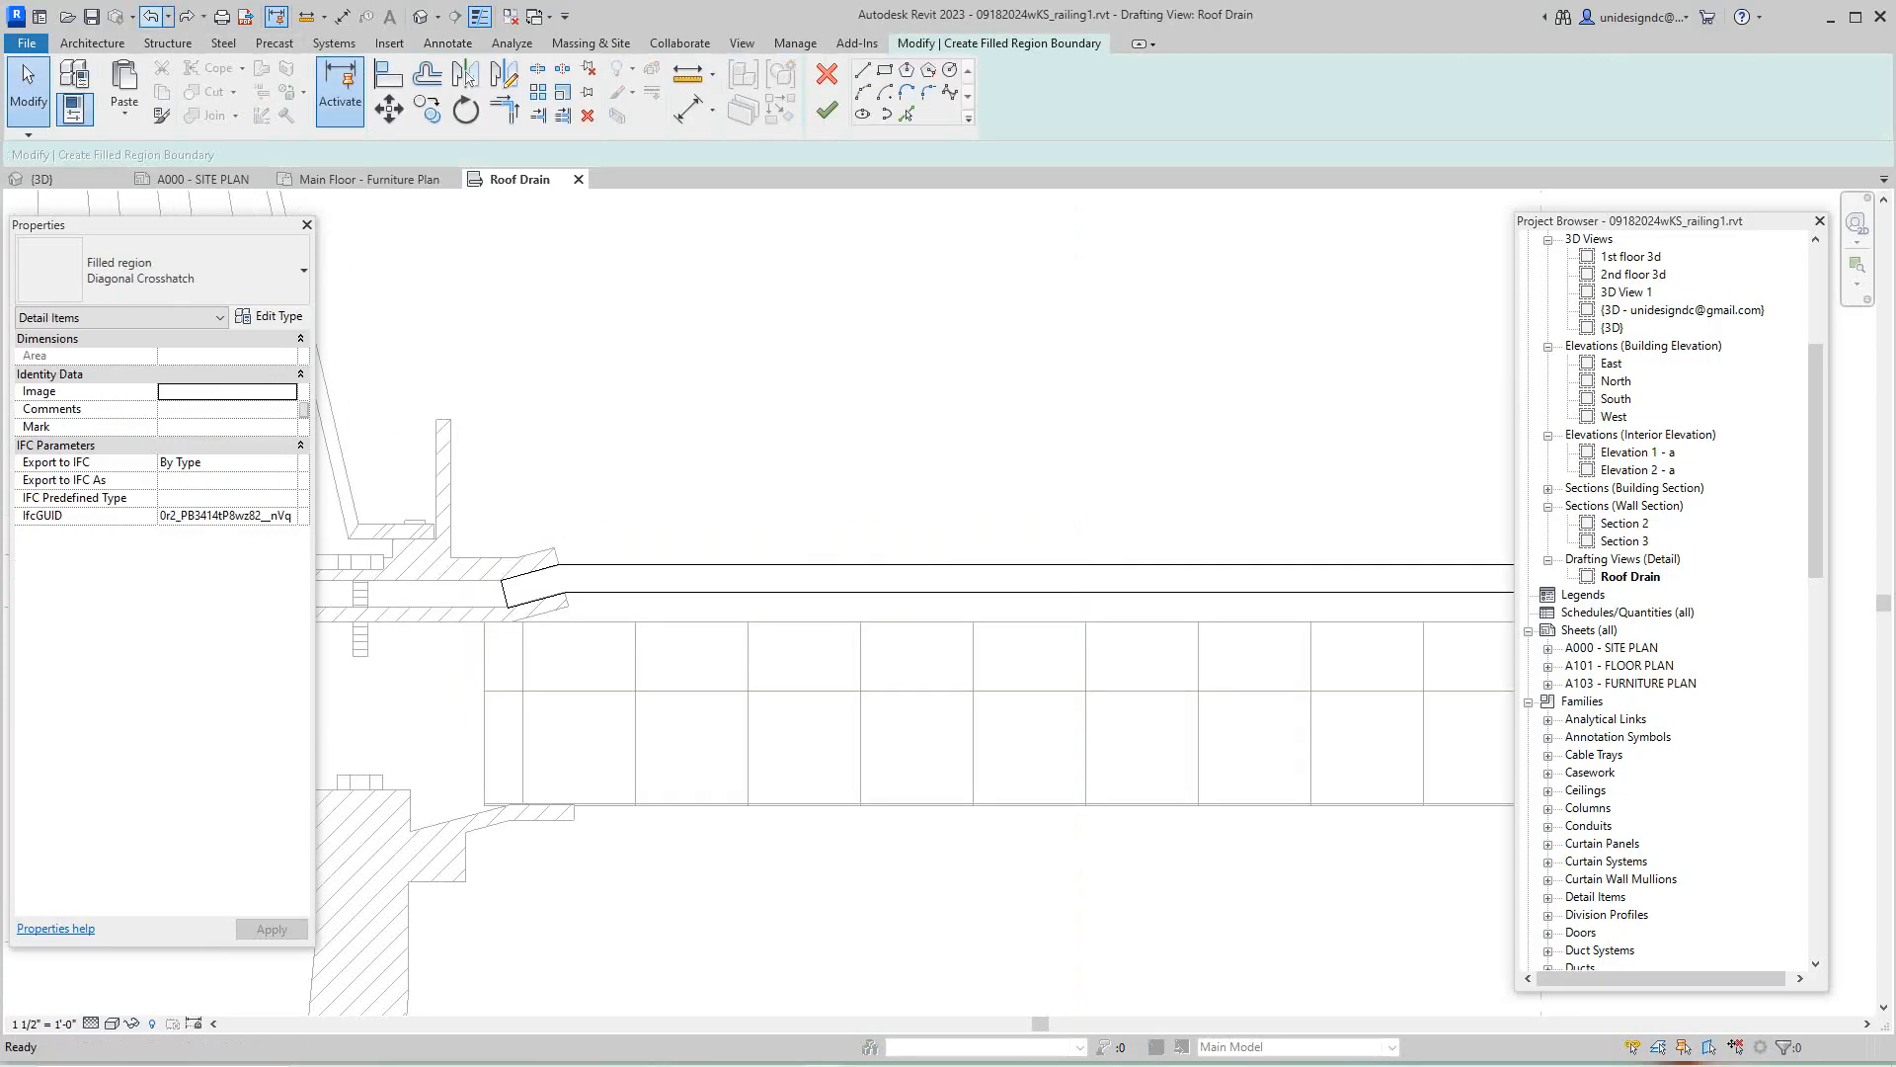
left_click(151, 16)
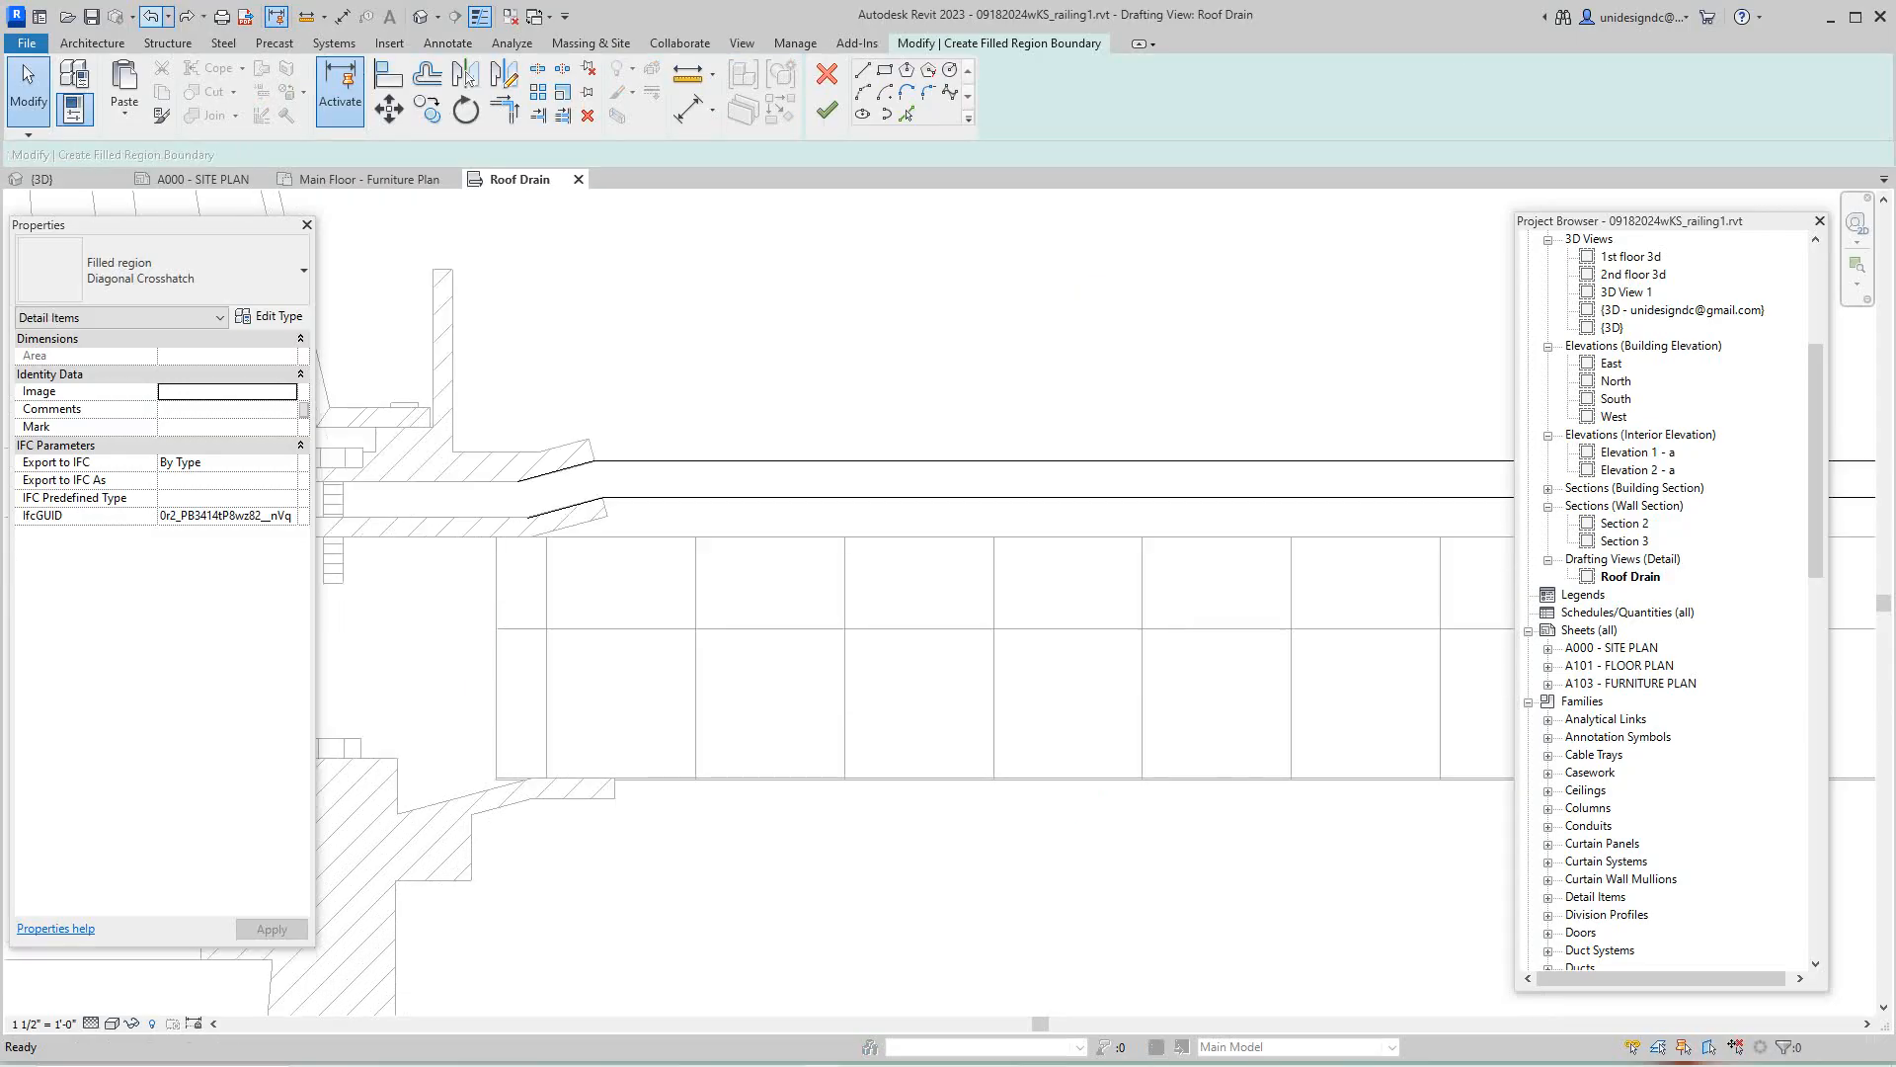
left_click(150, 15)
left_click(150, 16)
left_click(150, 16)
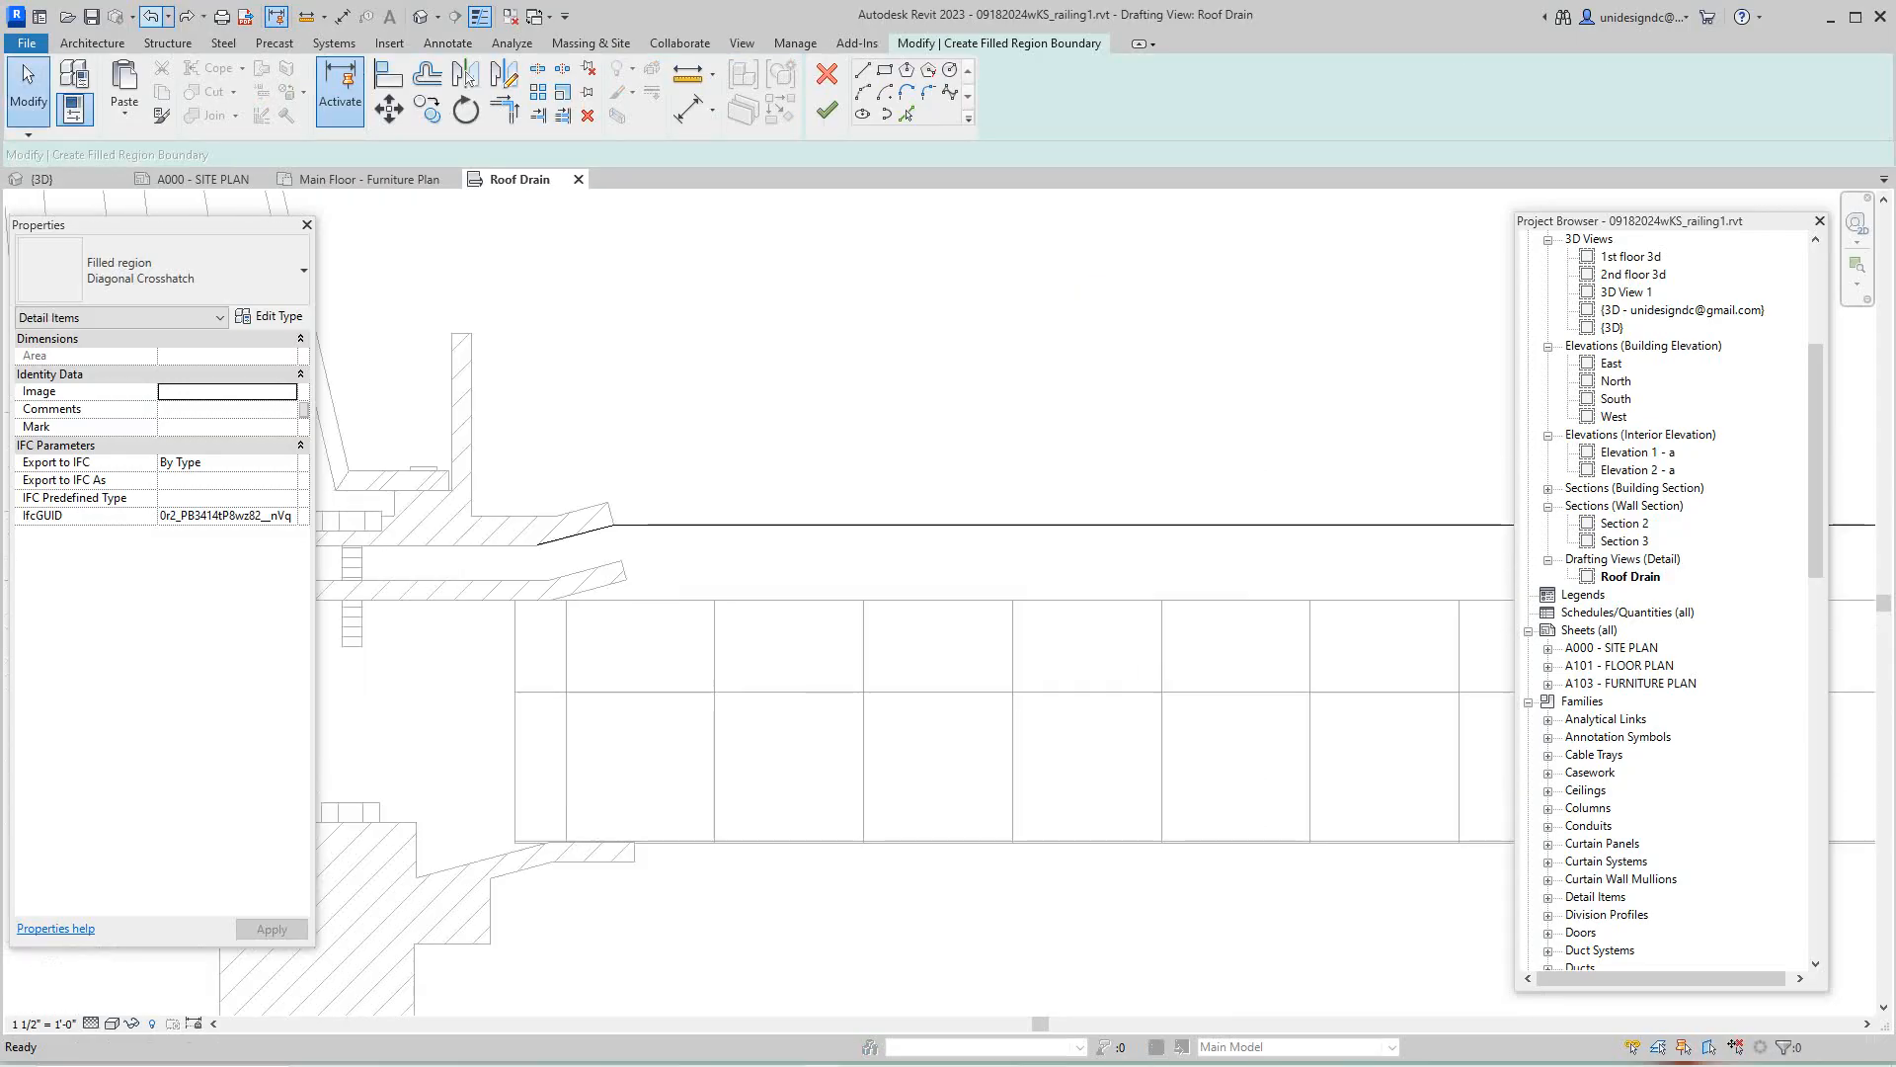
scroll(694, 408, "down", 1)
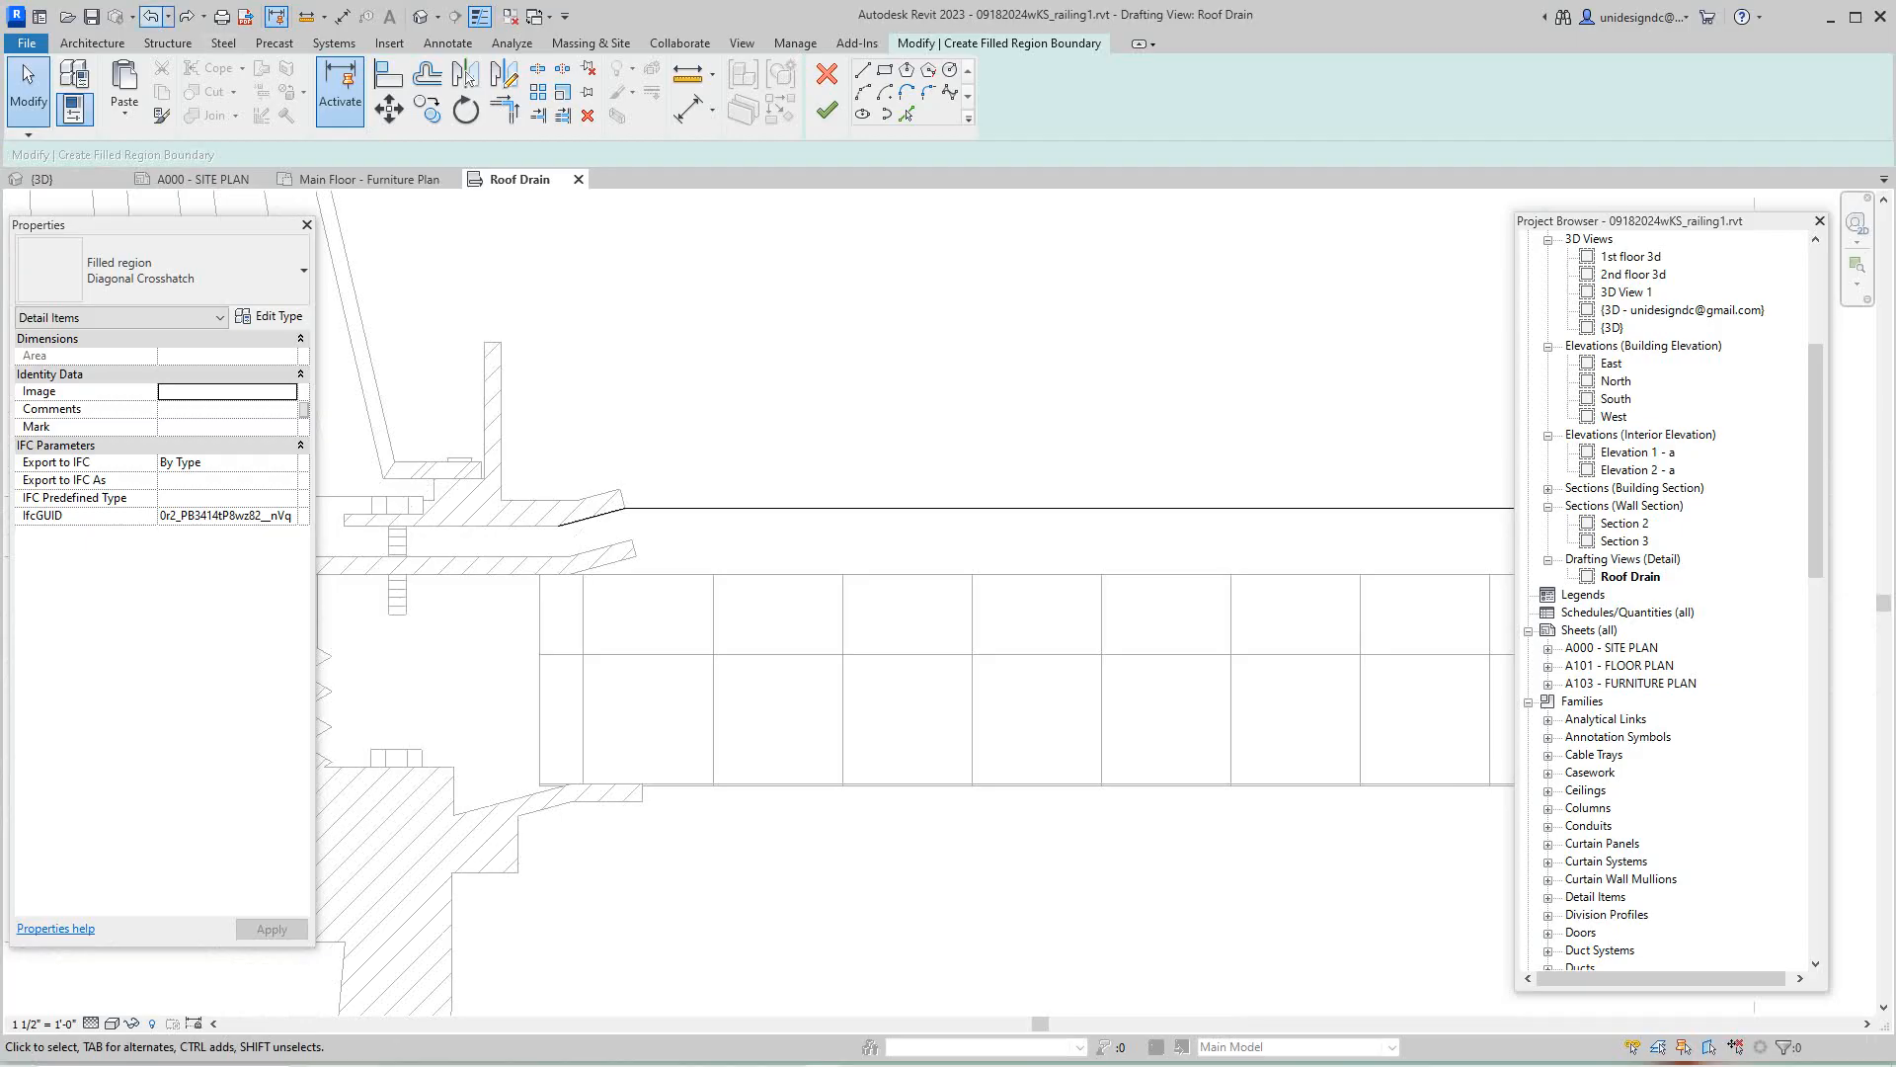
left_click(151, 15)
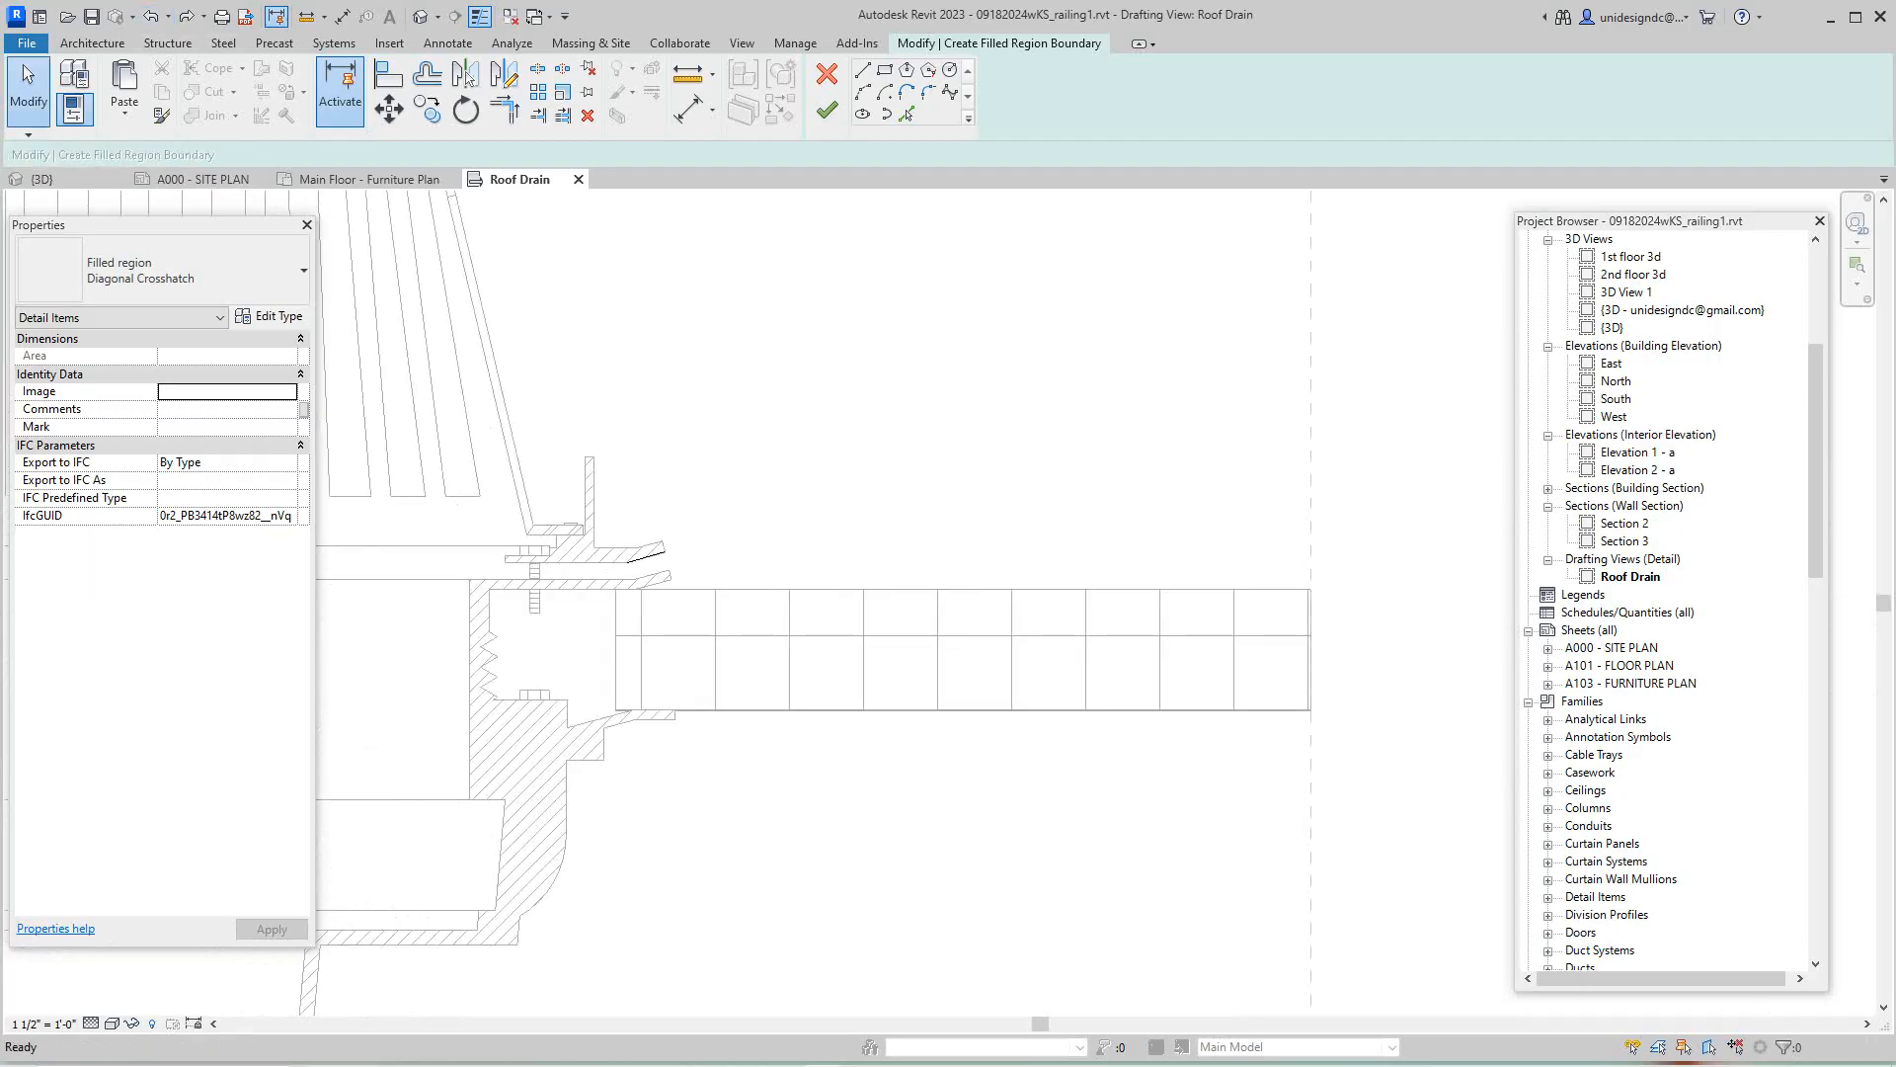
scroll(486, 423, "down", 2)
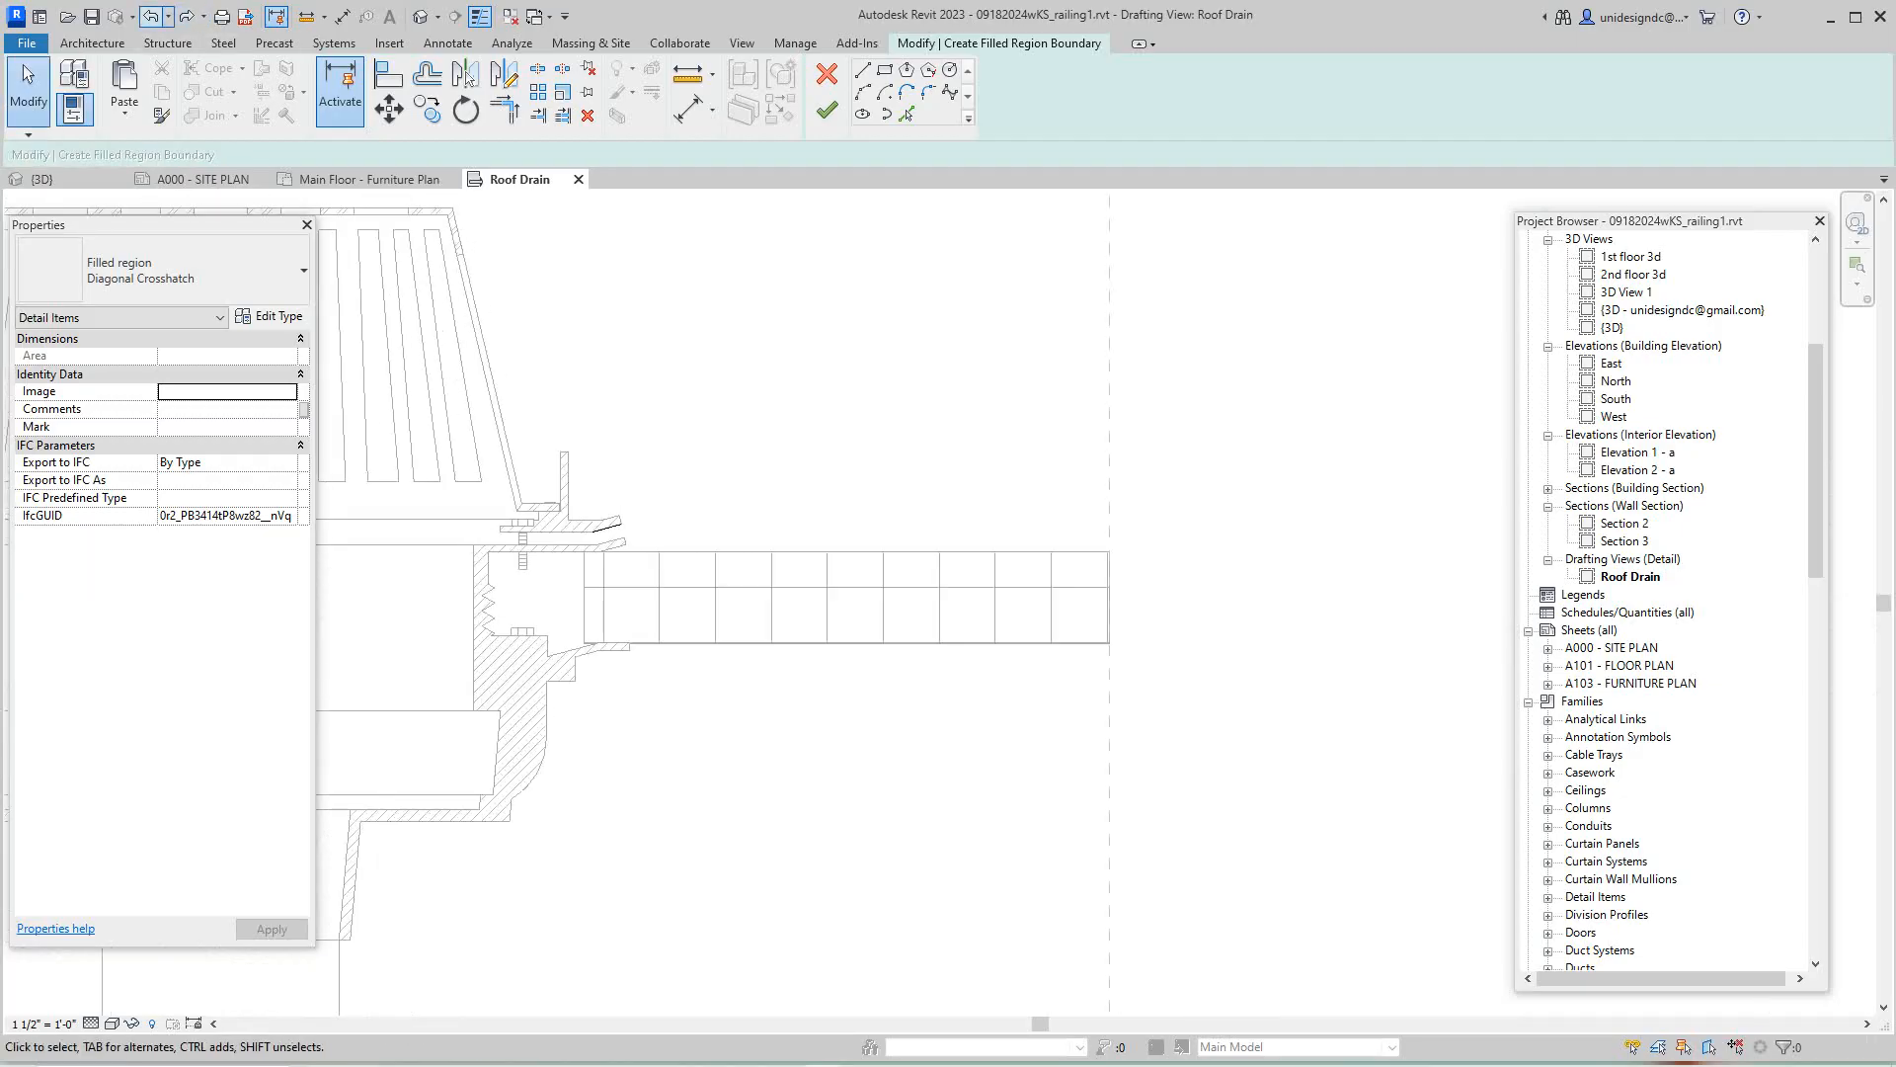
scroll(557, 492, "up", 2)
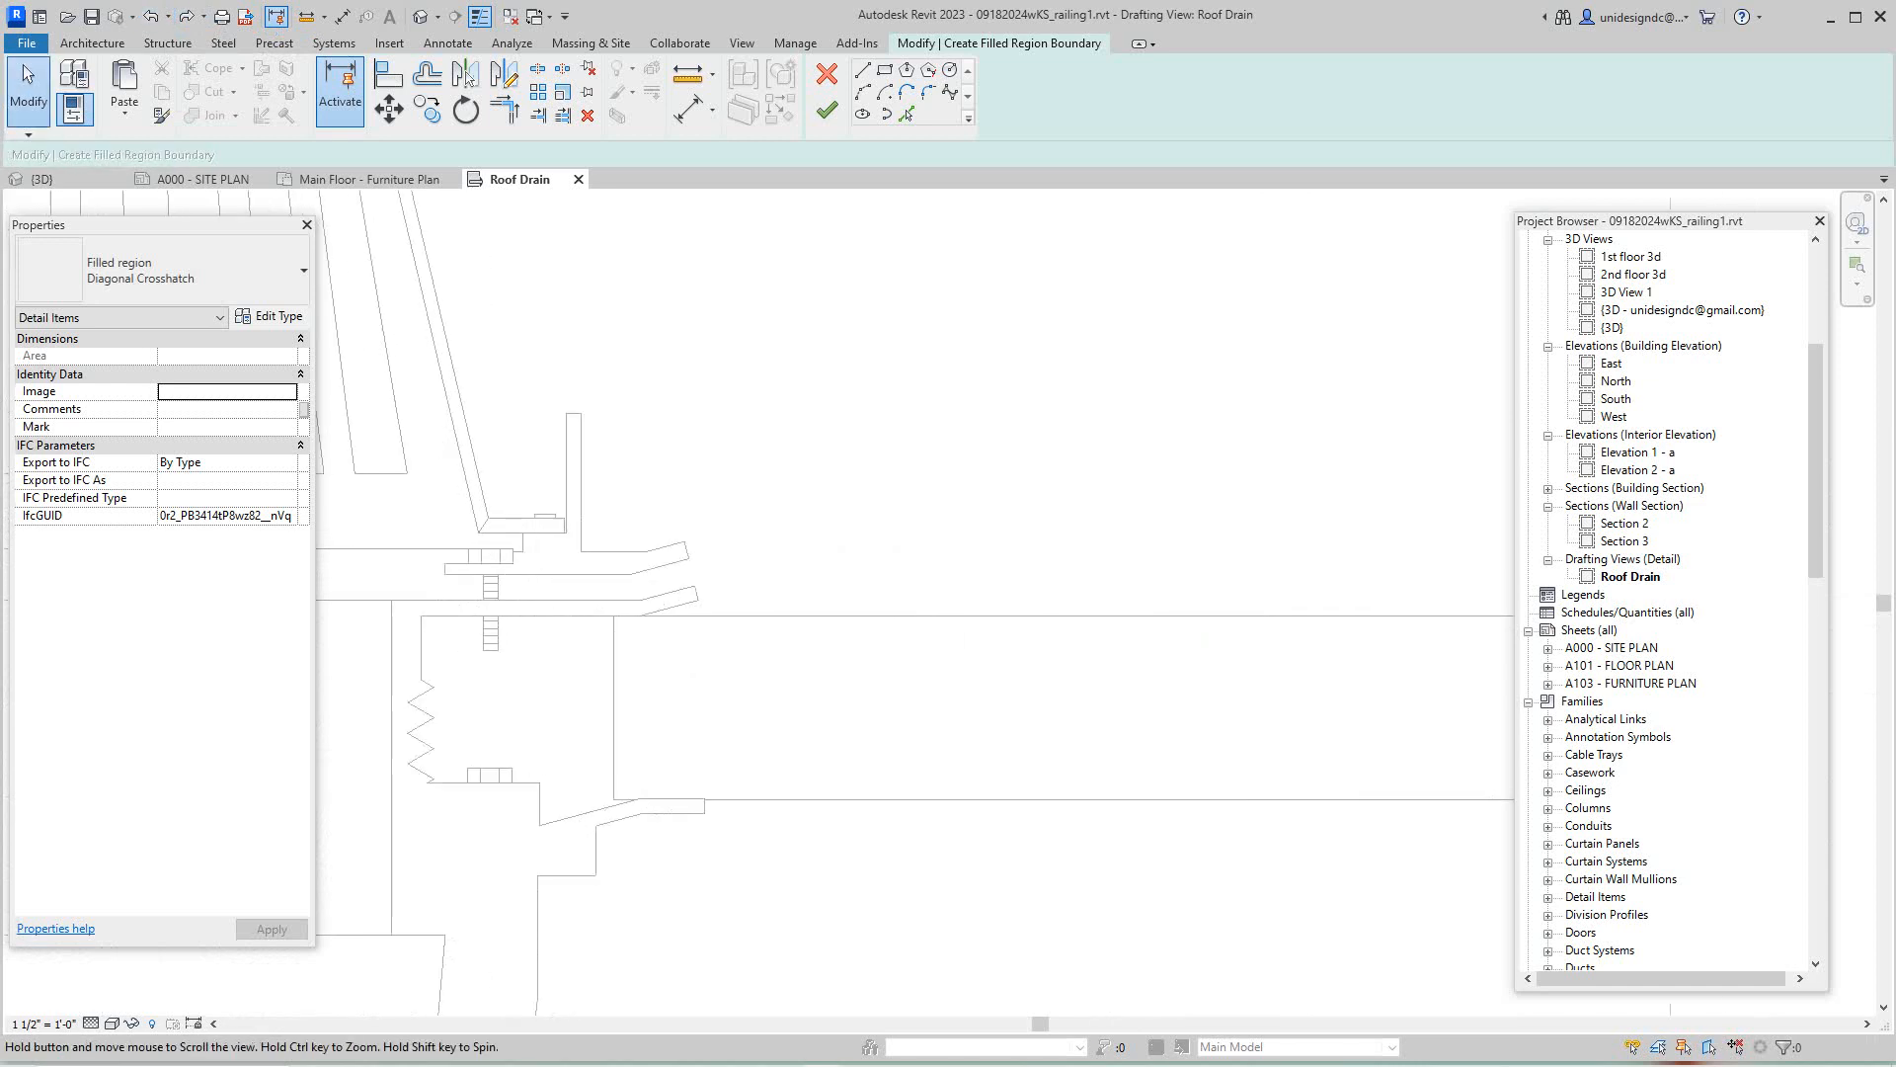
middle_click_drag(869, 549, 706, 478)
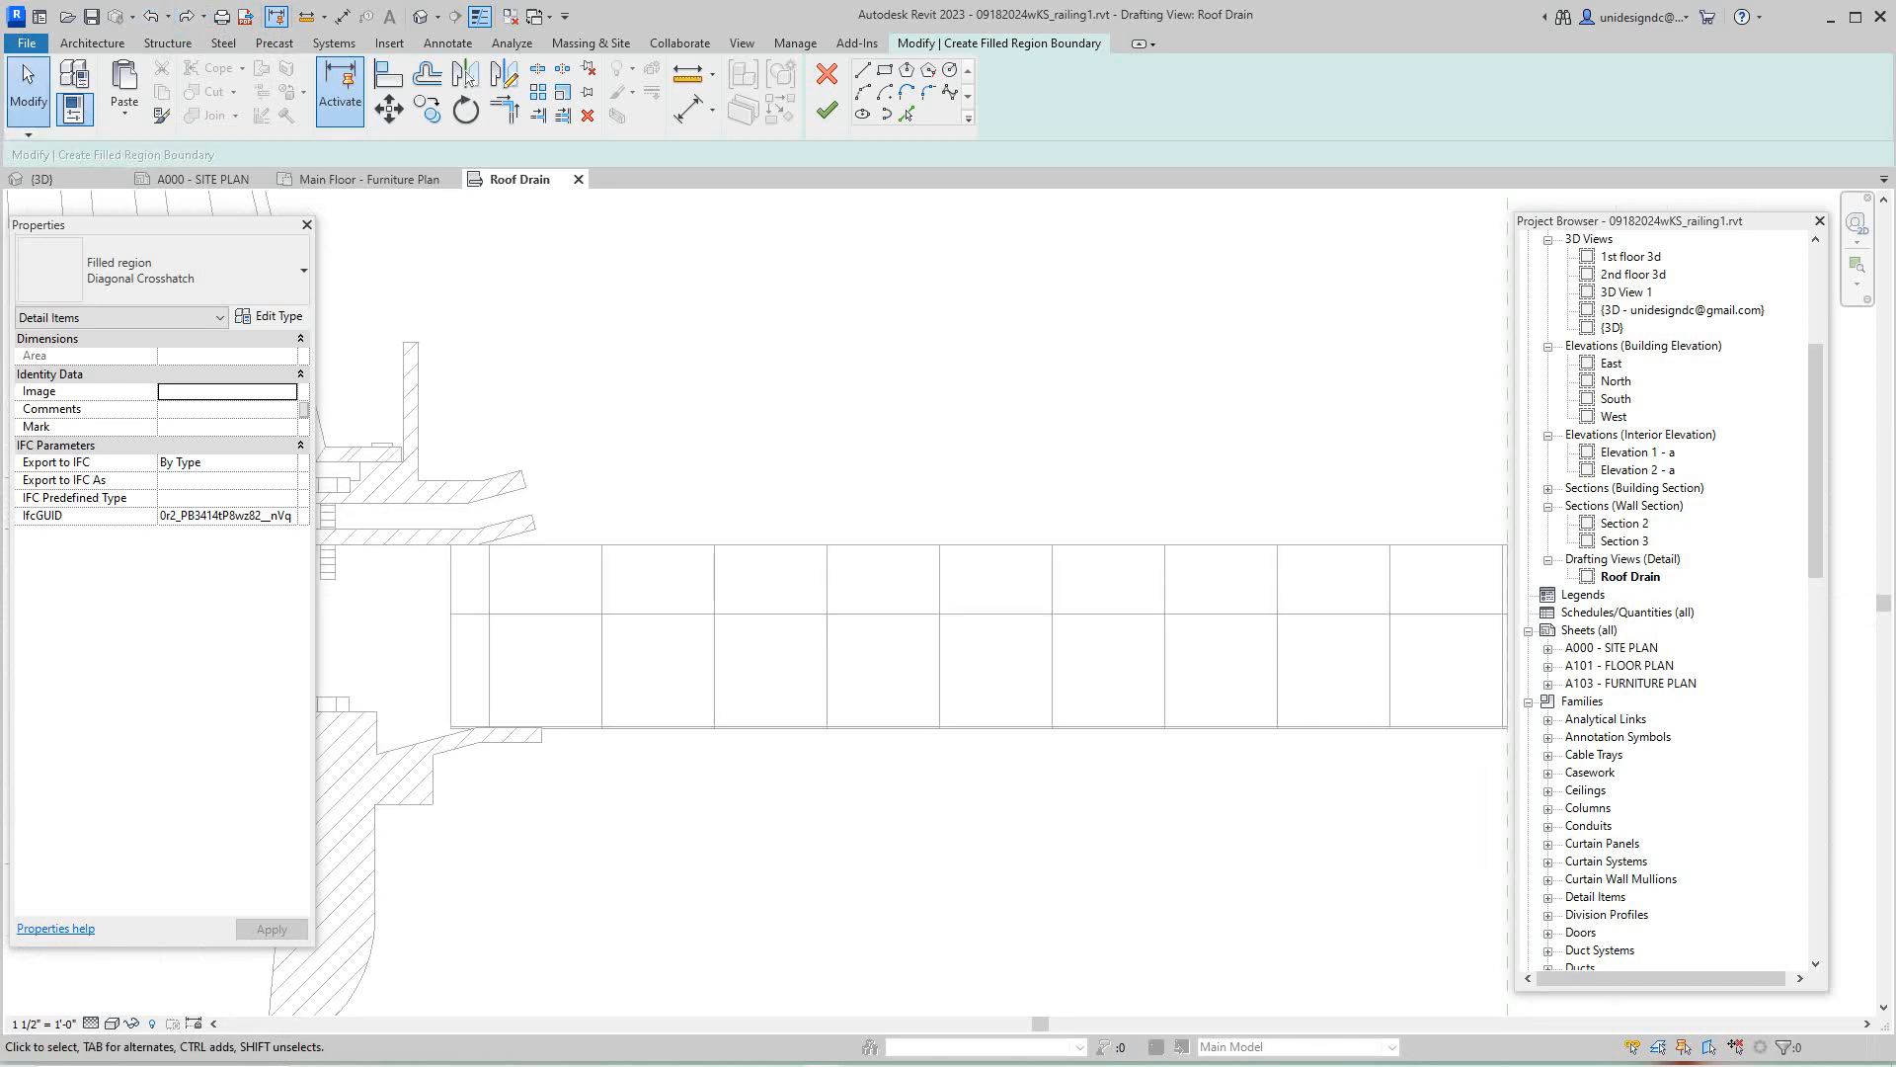
- Sketch a rectangular boundary about 8 9/64" long and 17/128" high on the gridded layer, from the lower flange tip to the reference plane
scroll(545, 537, "up", 1)
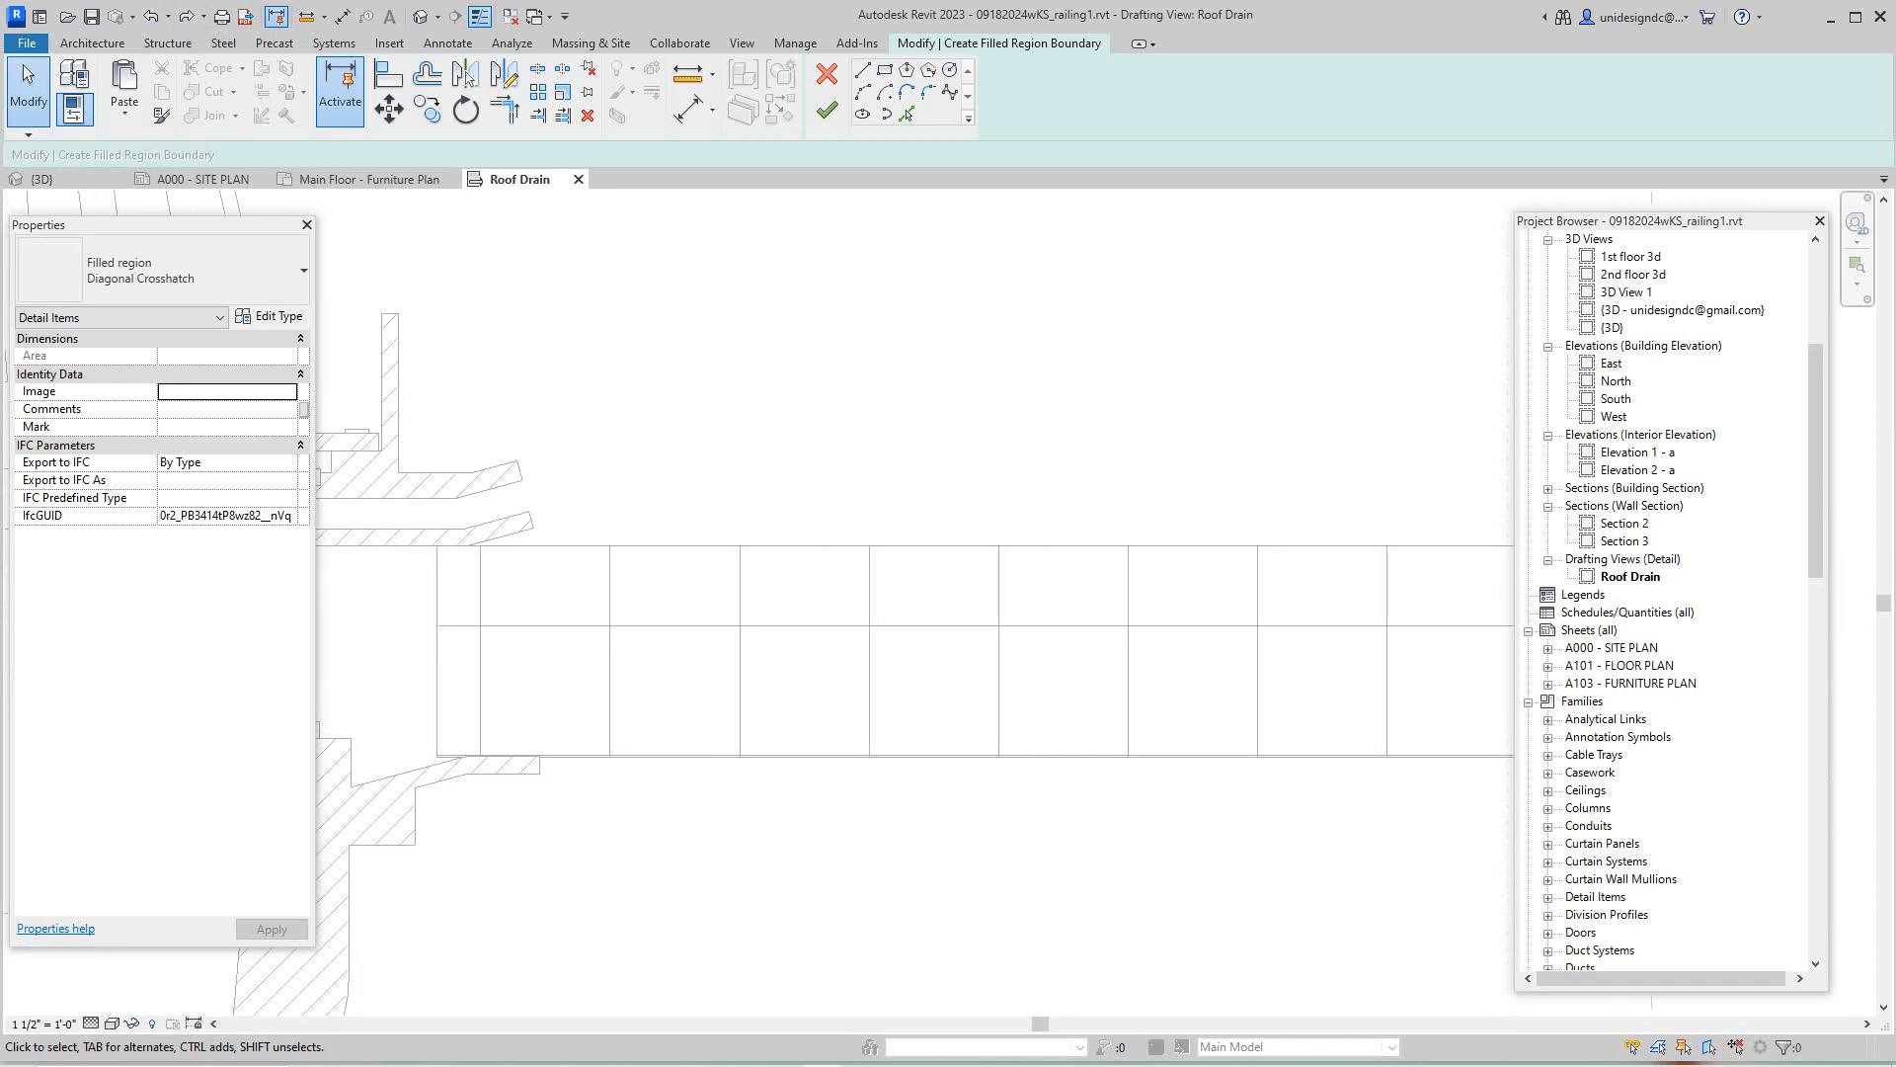
middle_click_drag(509, 545, 795, 480)
scroll(794, 480, "down", 2)
scroll(794, 480, "up", 3)
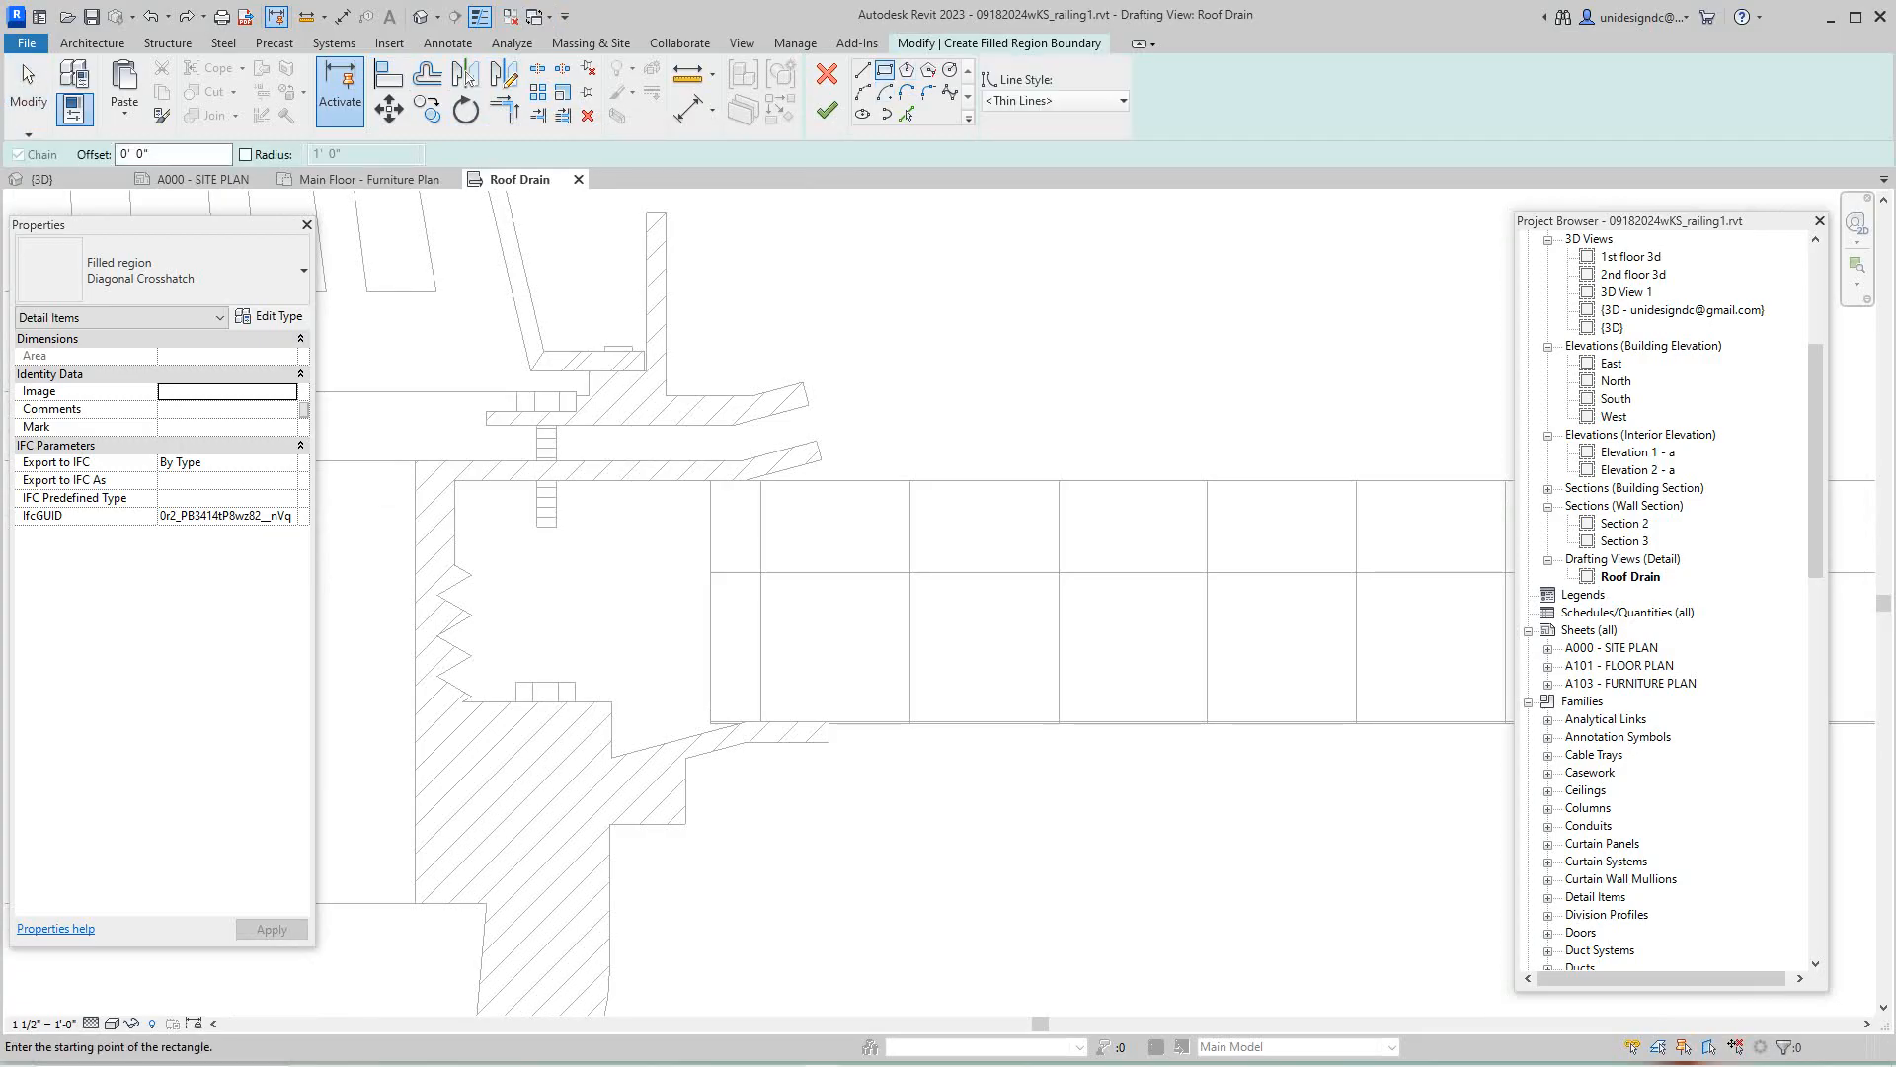
left_click(820, 460)
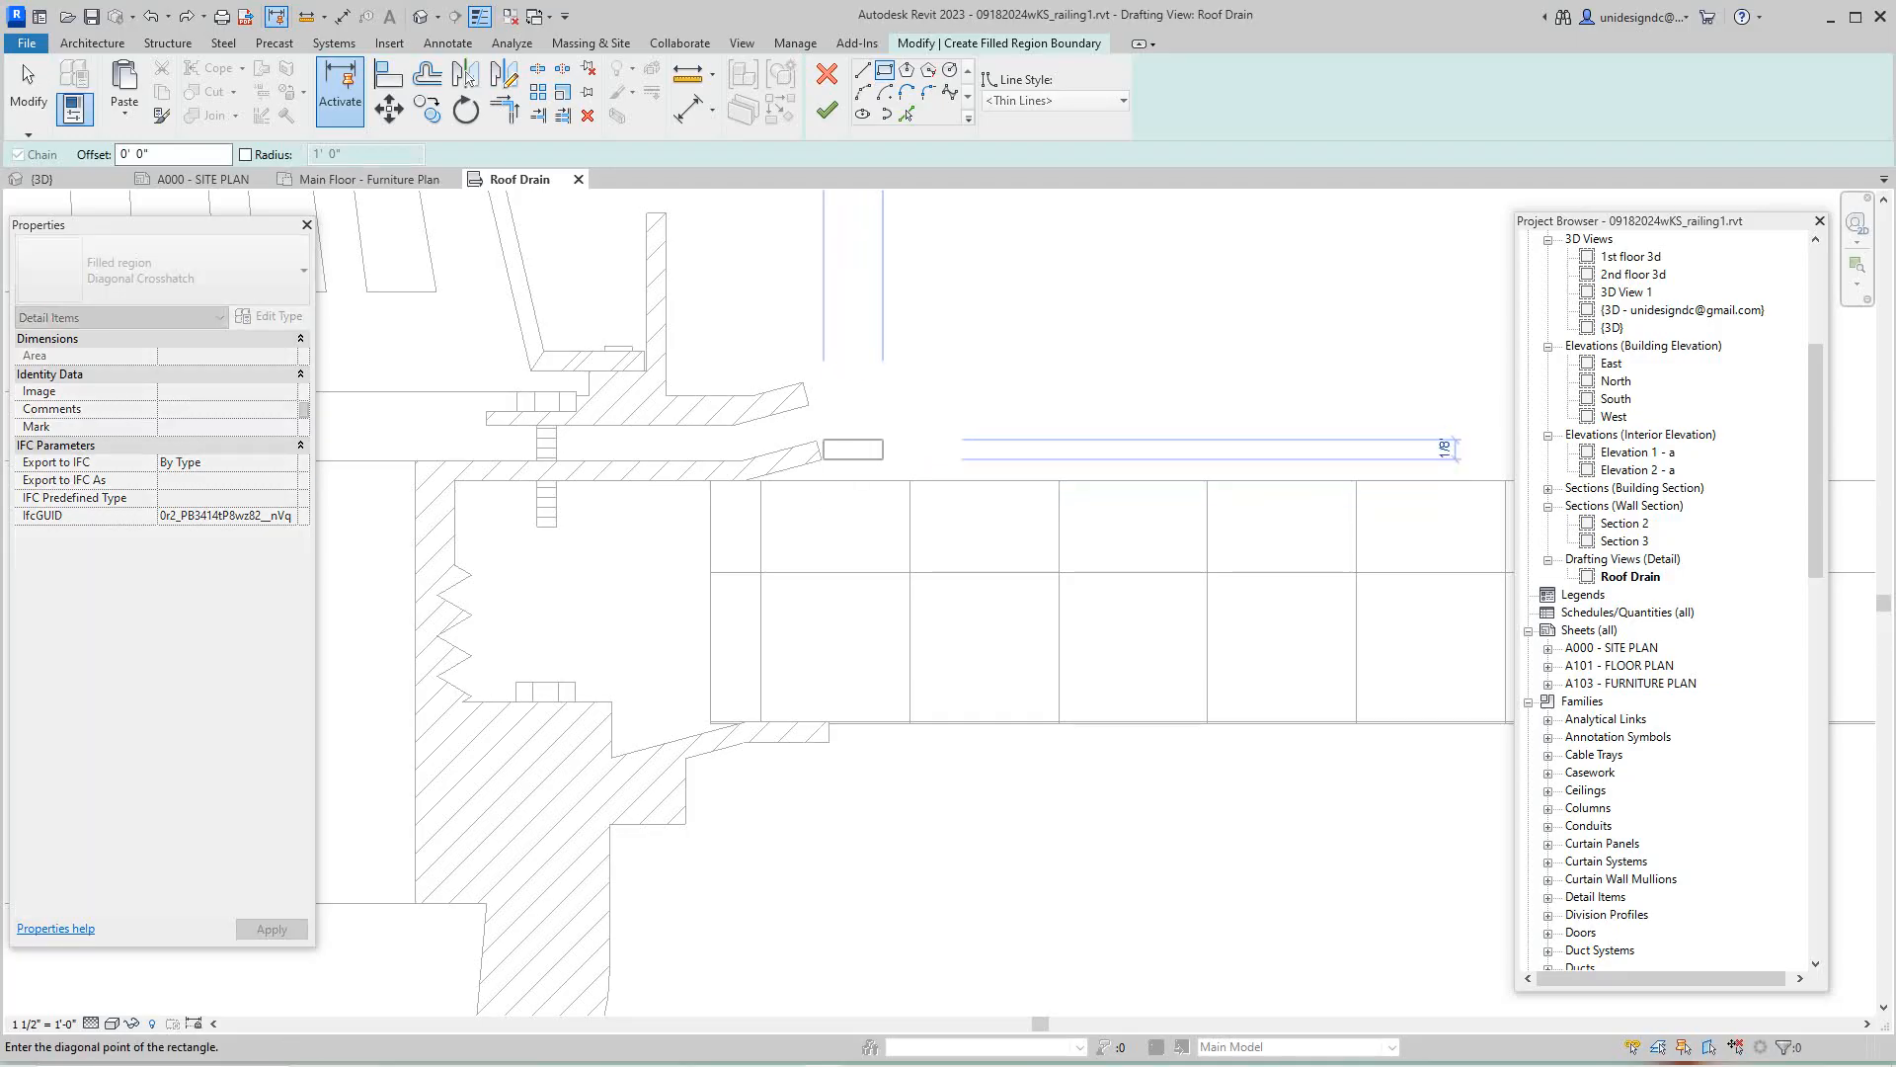
scroll(1456, 443, "down", 2)
middle_click_drag(1456, 443, 986, 443)
scroll(1210, 446, "down", 1)
scroll(1135, 452, "up", 3)
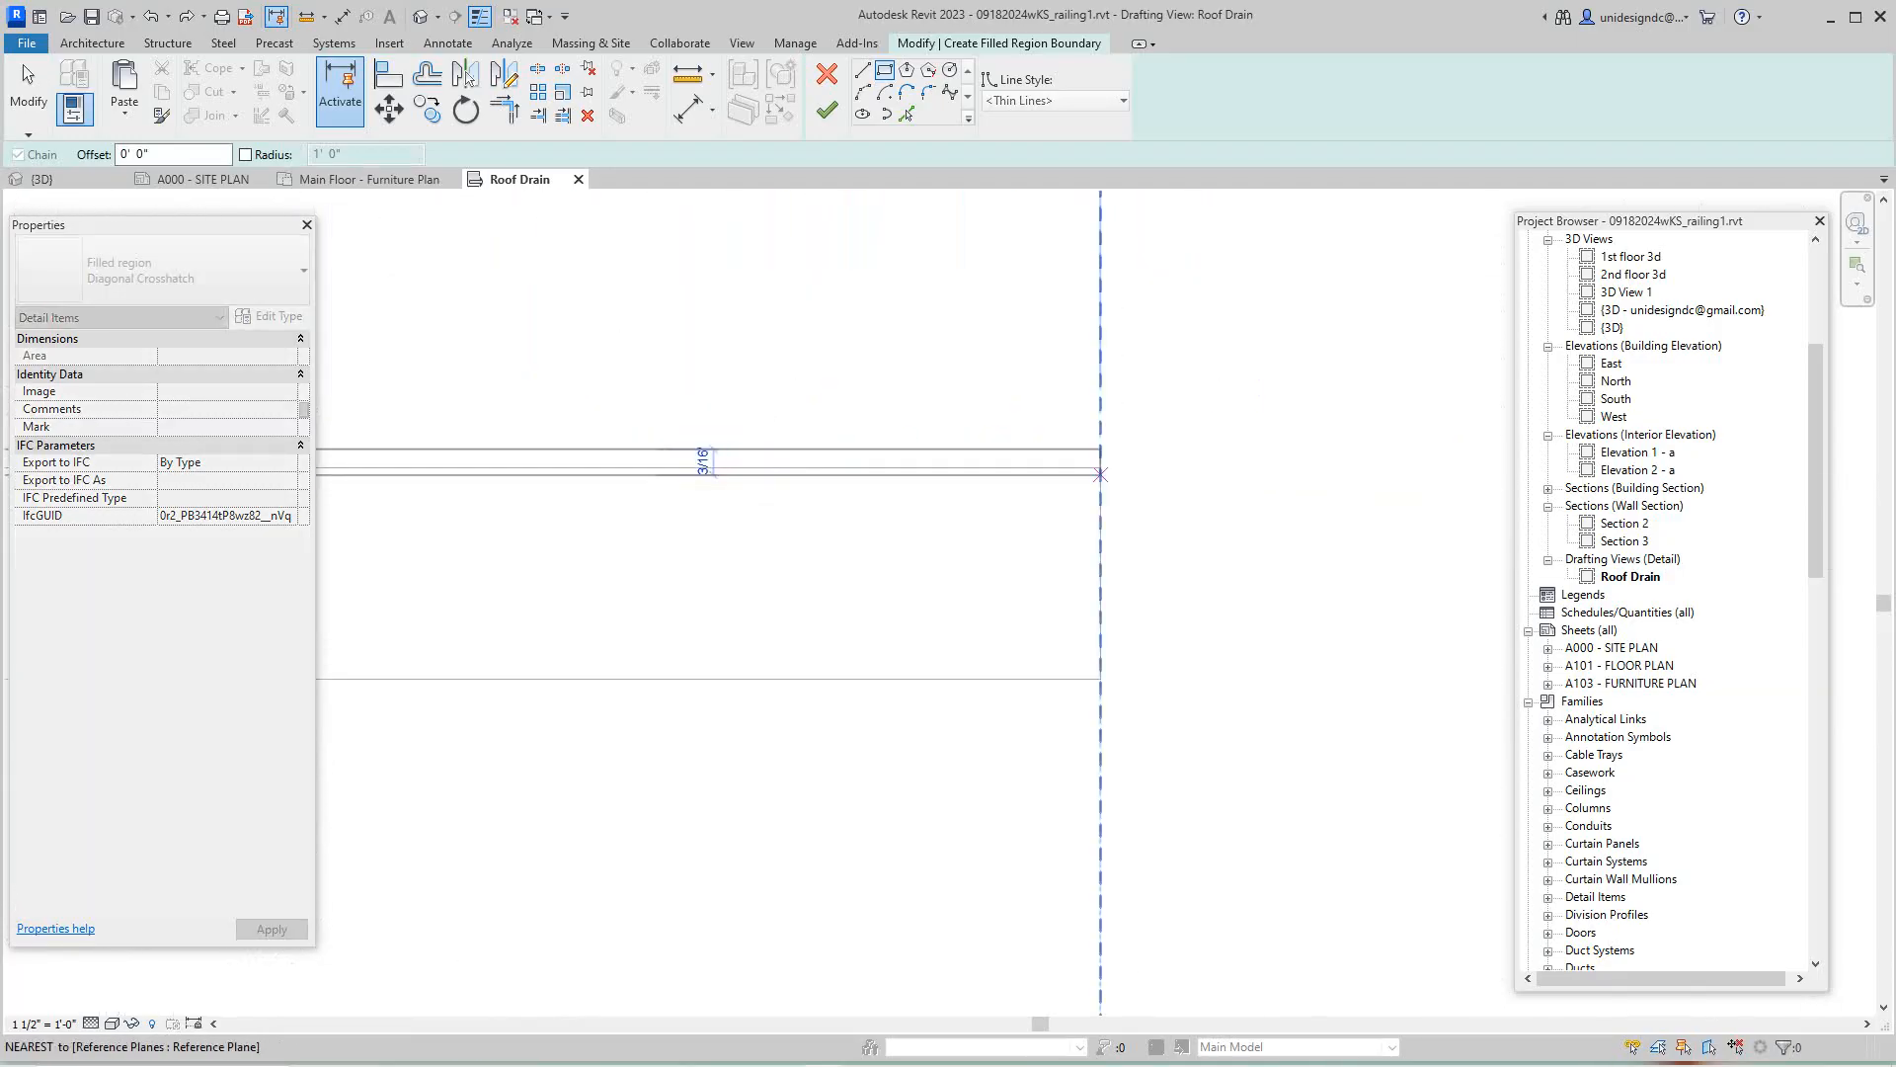
left_click(1102, 466)
- Set the thin strip's filled region type to Solid Black, finish the region and deselect it
scroll(1101, 467, "down", 1)
middle_click_drag(1101, 466, 1316, 462)
scroll(855, 364, "down", 2)
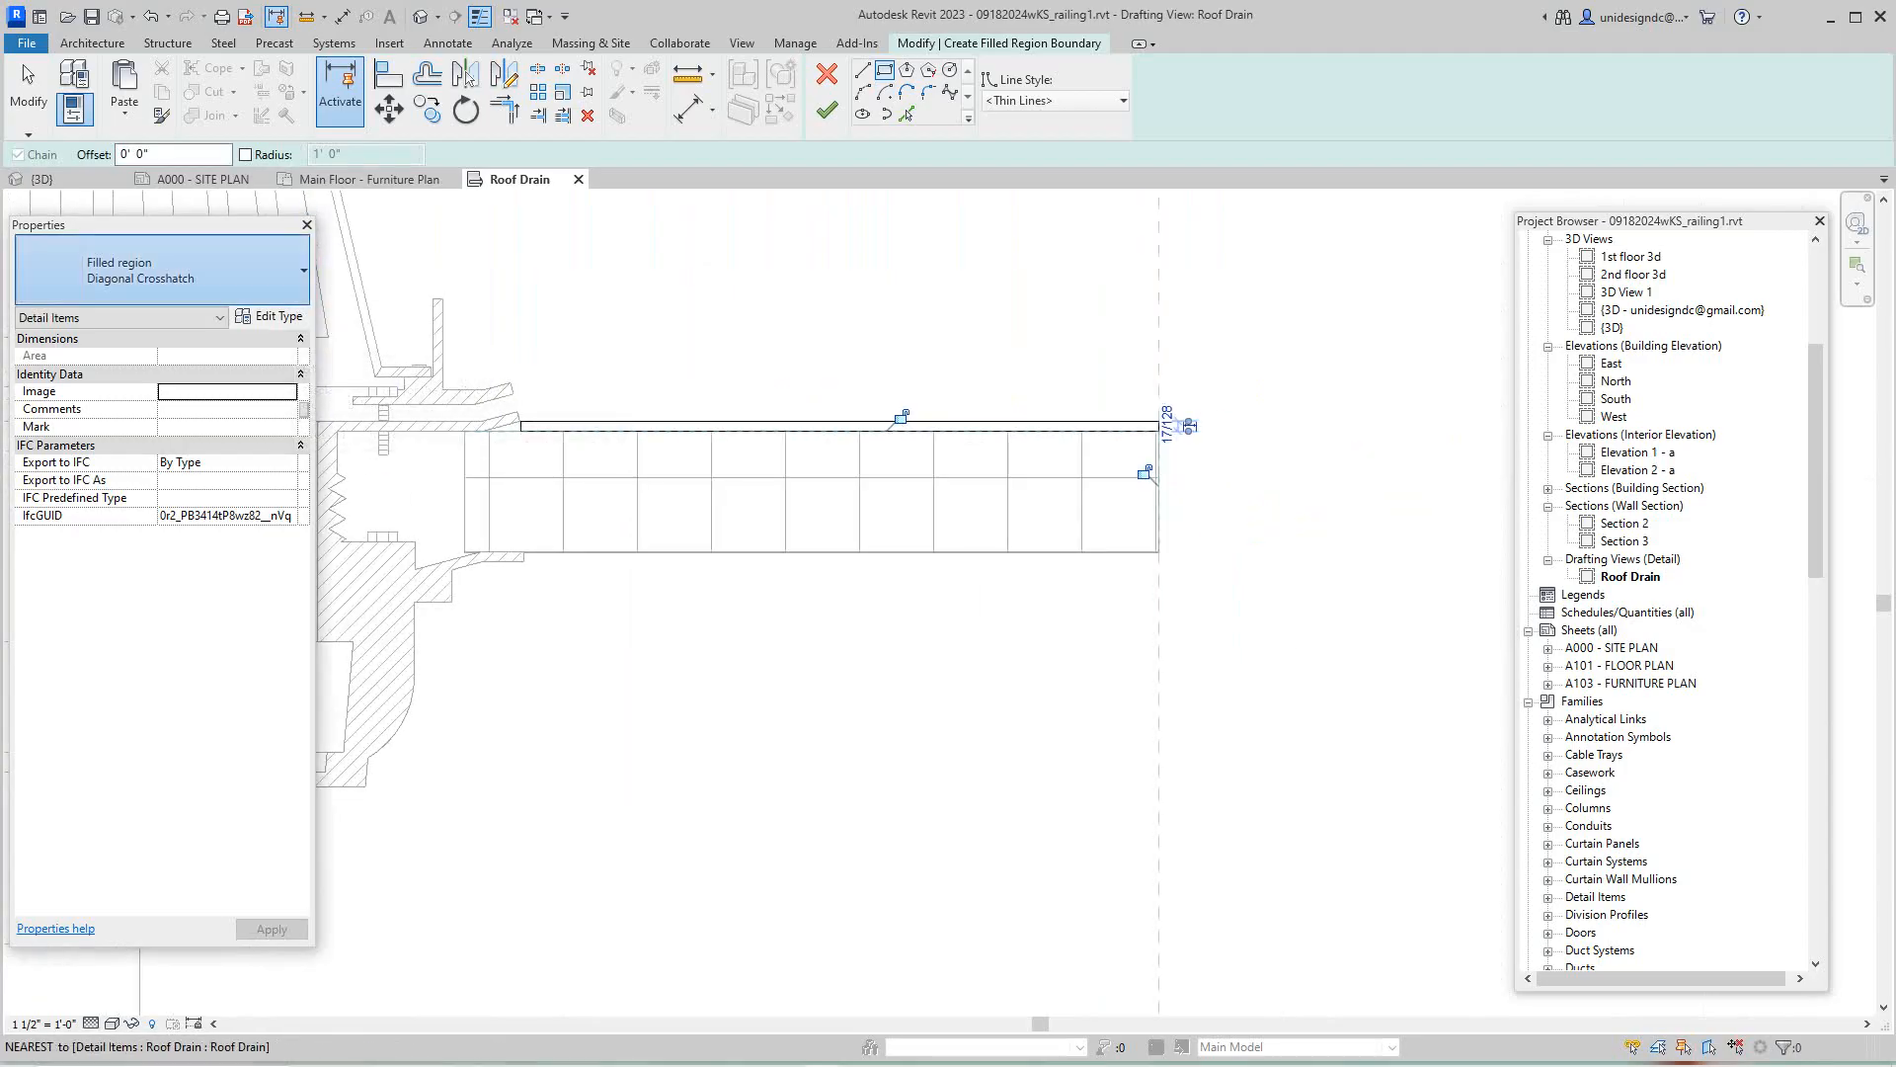
left_click(197, 270)
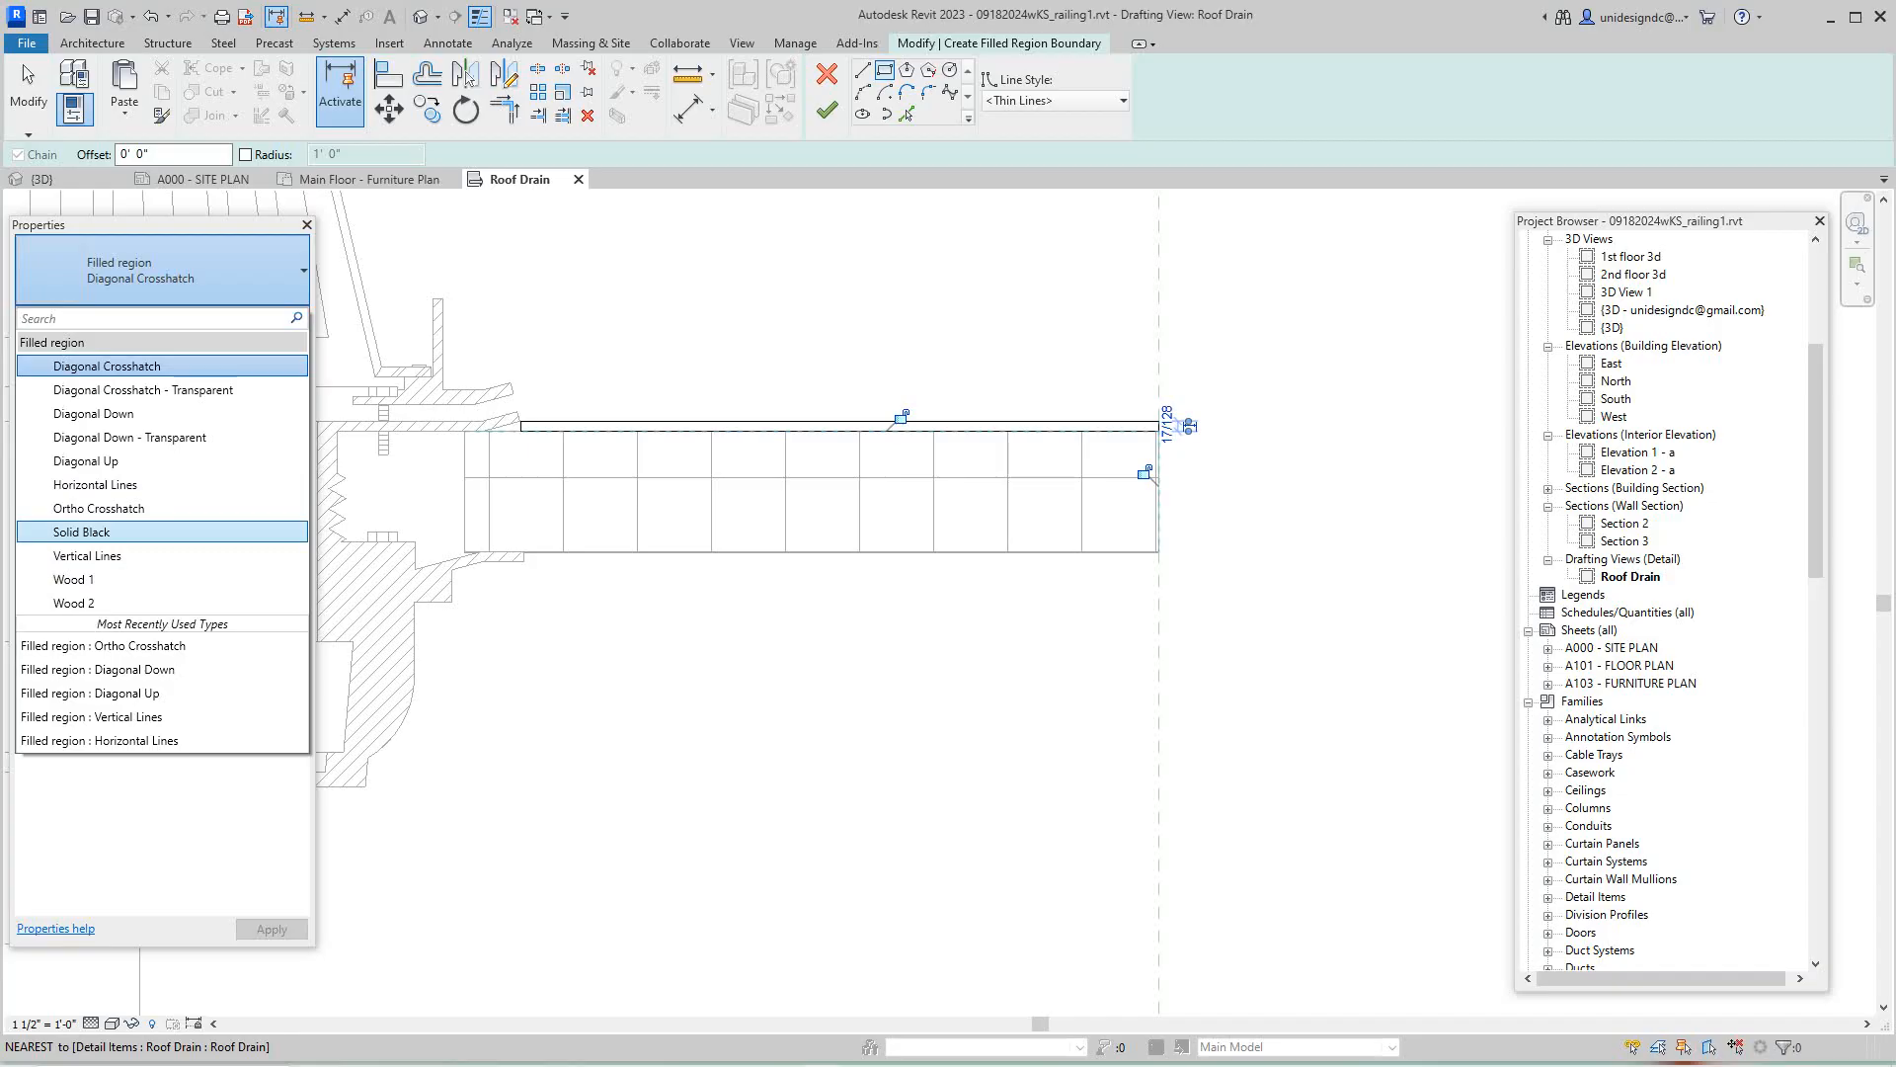
left_click(99, 531)
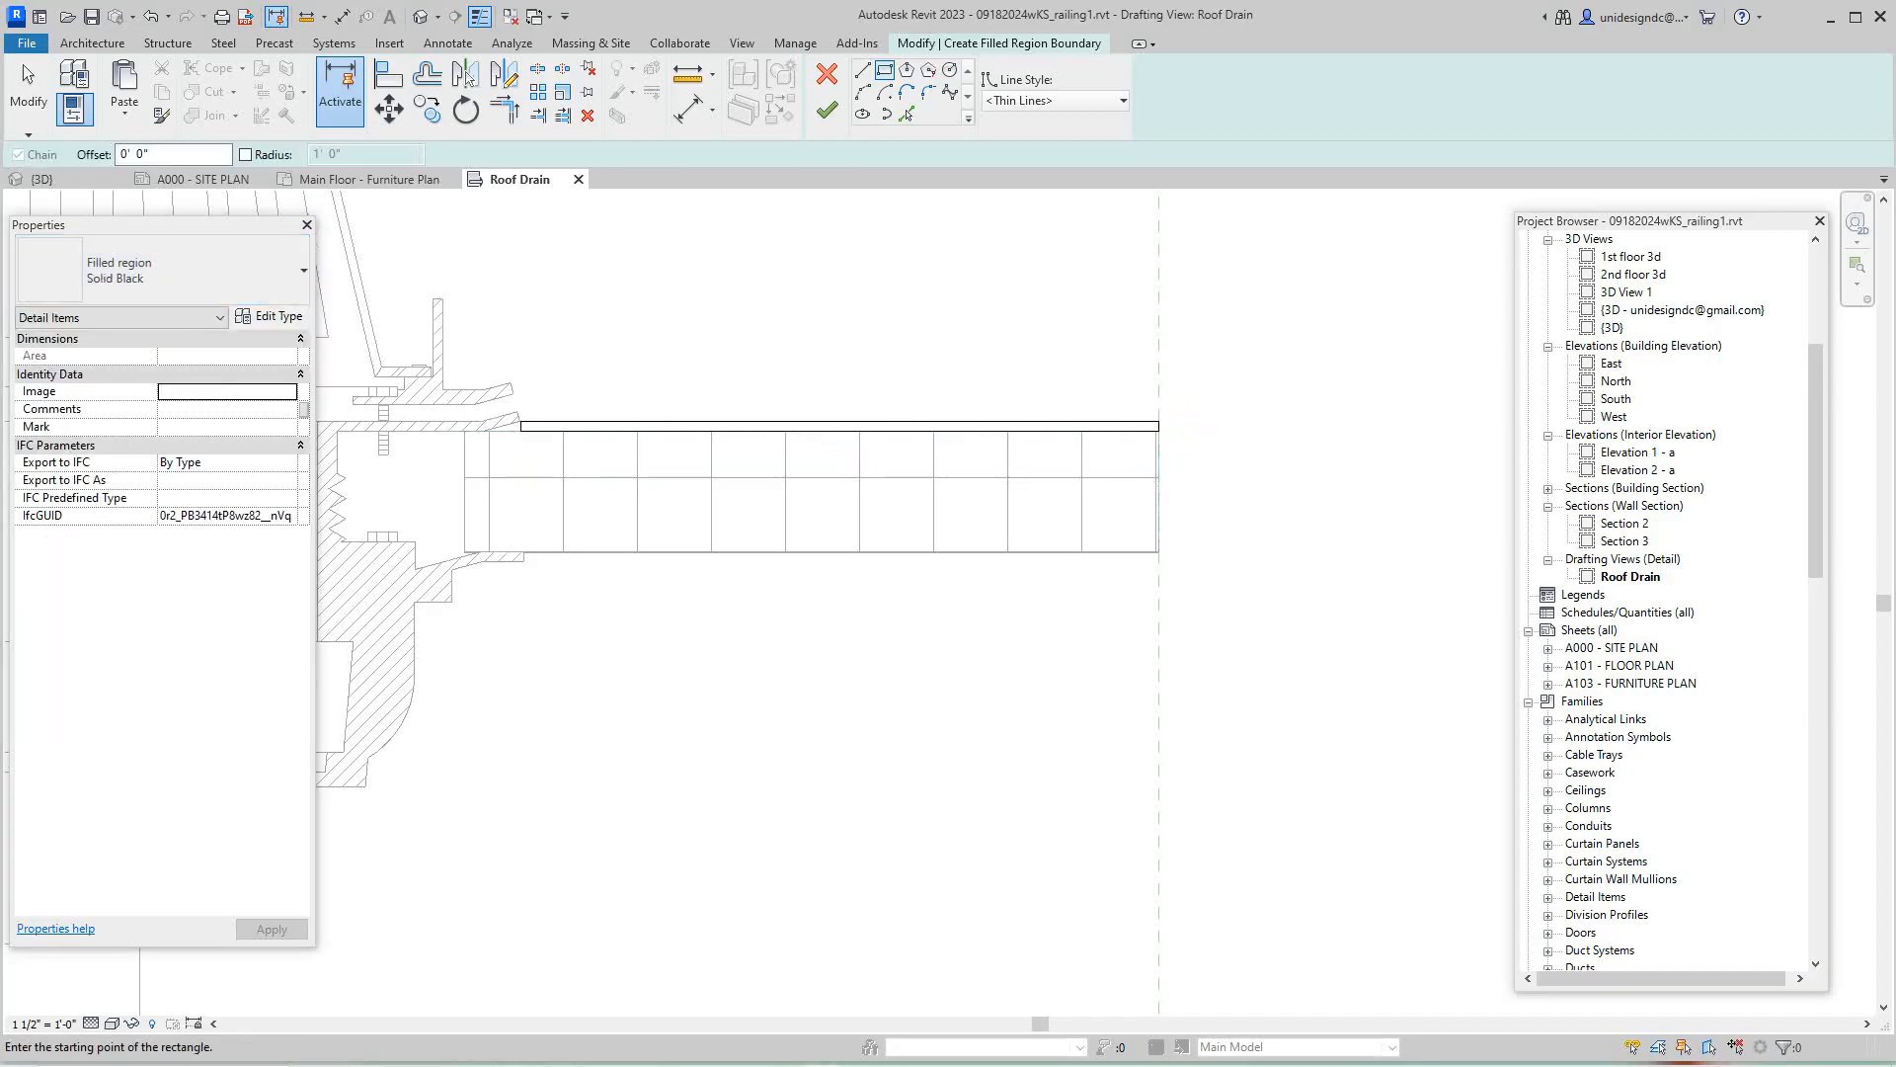
left_click(827, 110)
scroll(809, 425, "down", 1)
middle_click_drag(810, 426, 810, 527)
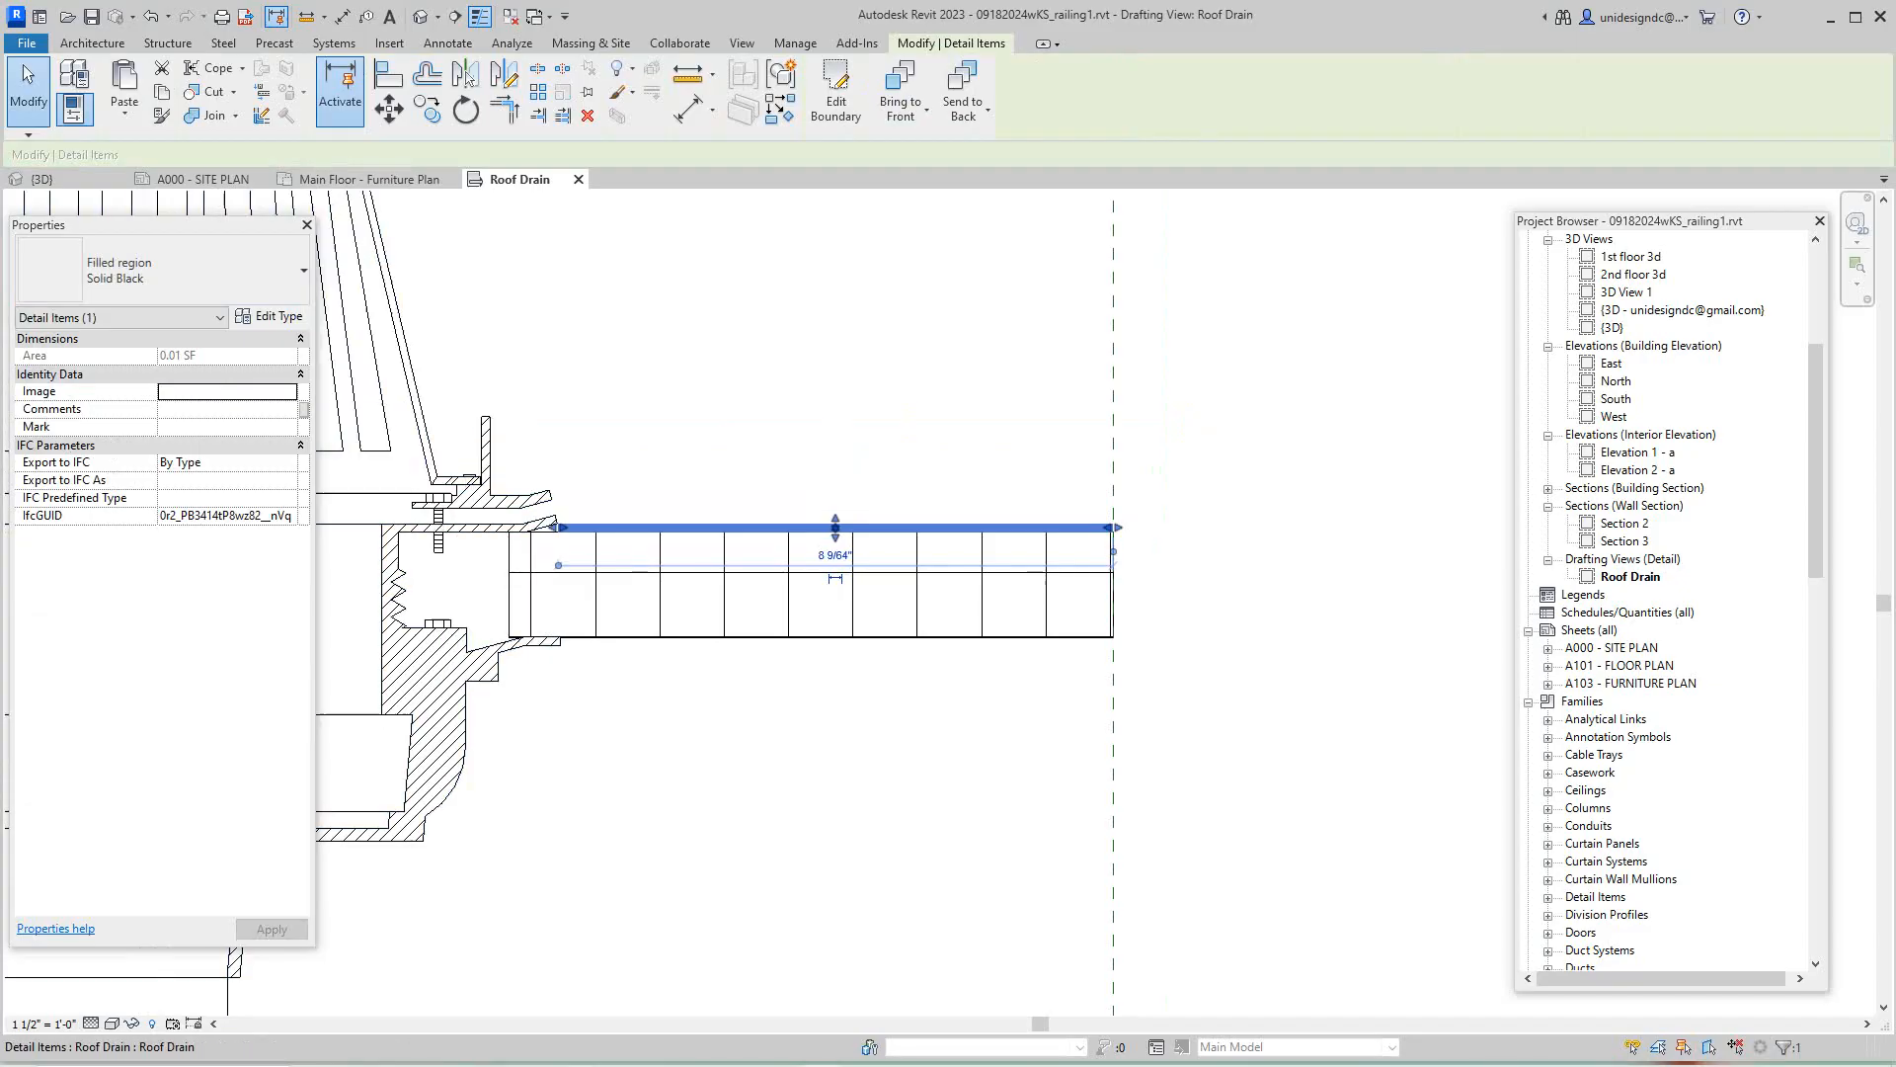
scroll(560, 524, "up", 2)
scroll(797, 367, "down", 1)
scroll(761, 338, "down", 1)
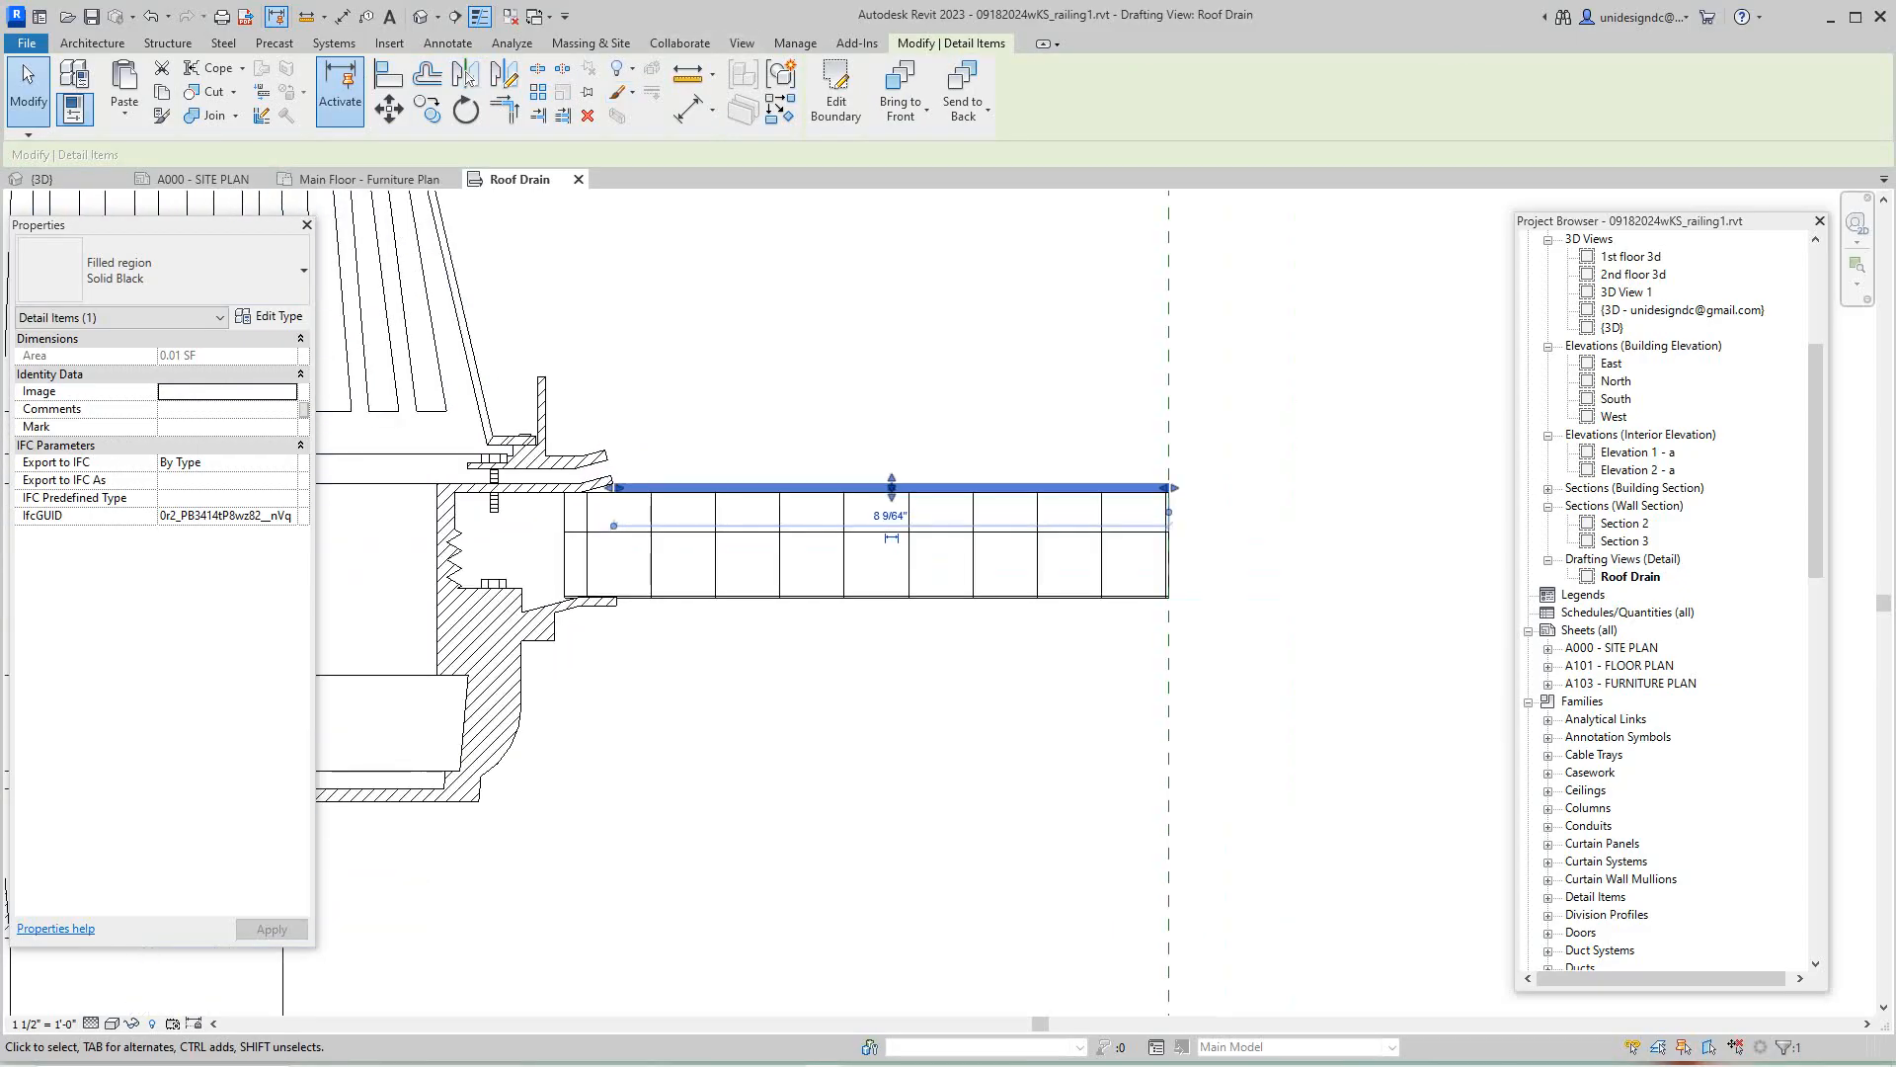
key("Escape")
scroll(775, 511, "down", 1)
scroll(662, 479, "up", 2)
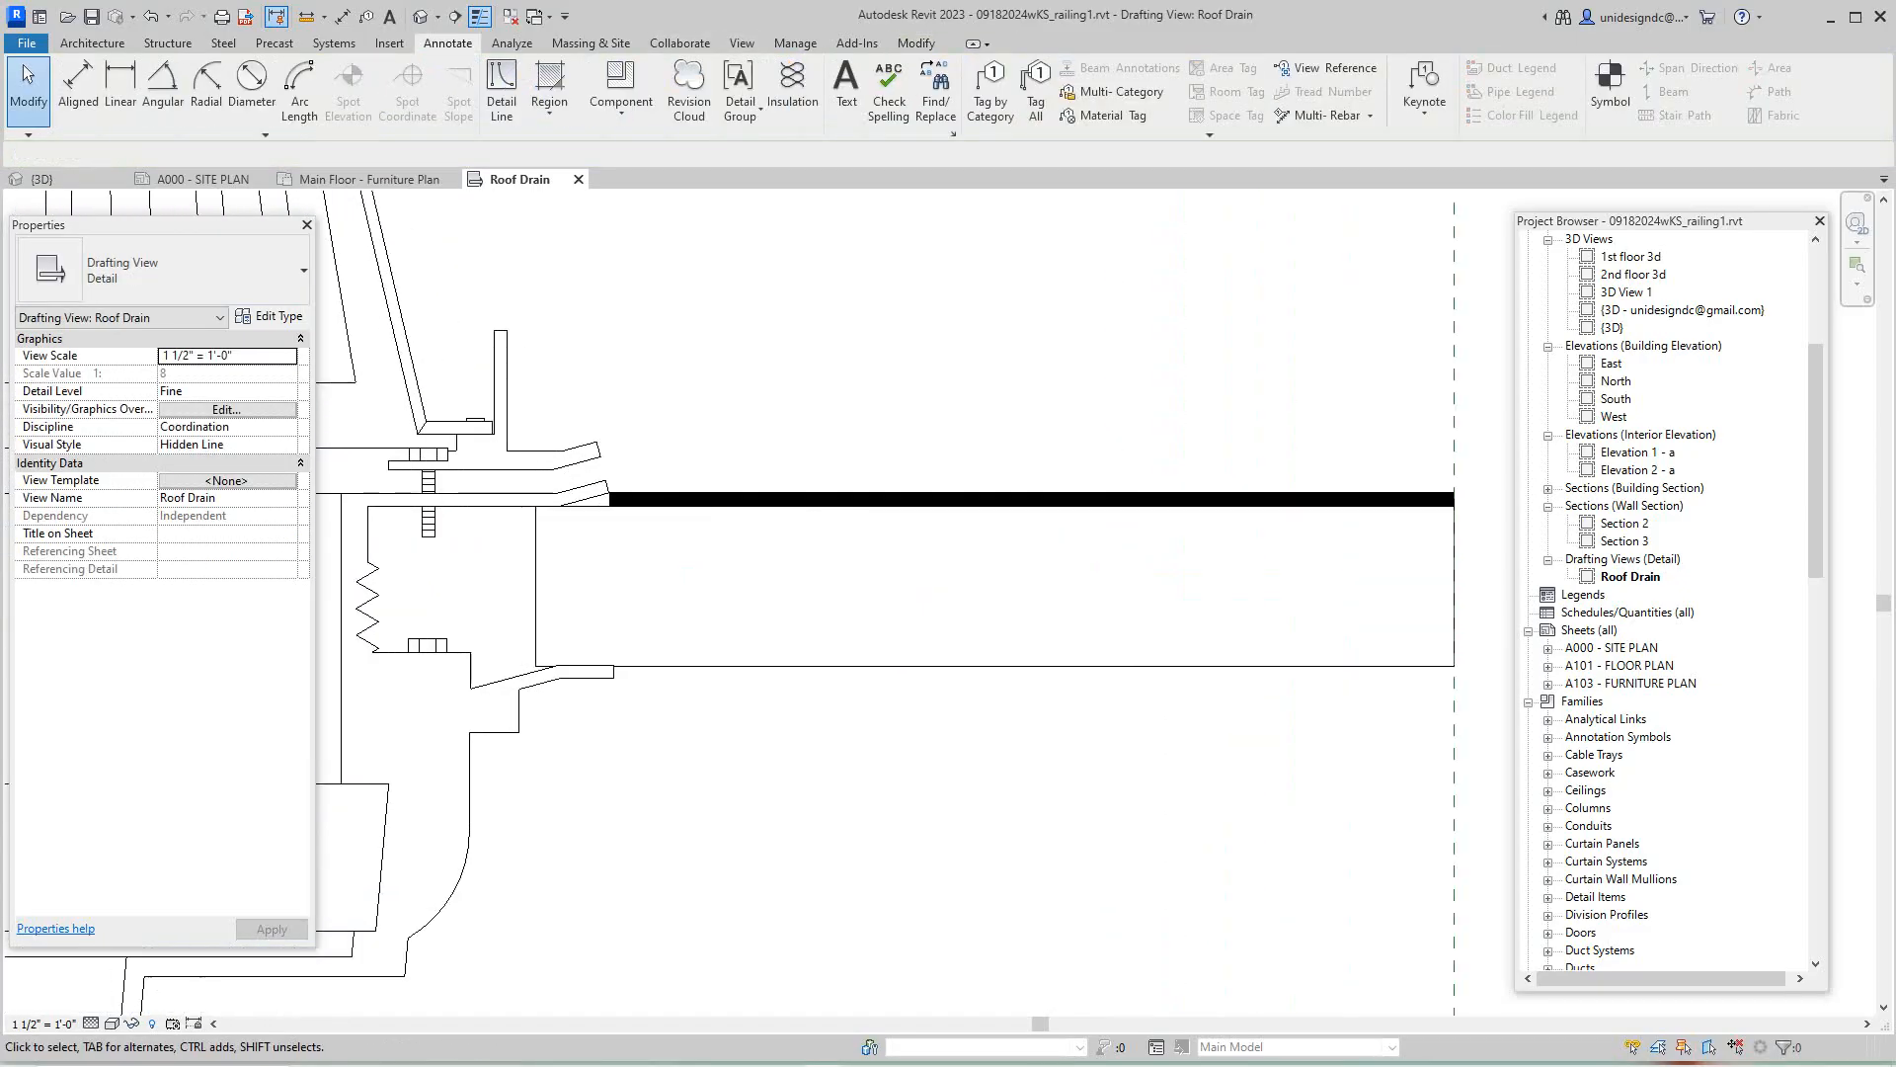
- Search the filled region types for "dots" with the black strip selected, keep Solid Black, and deselect the strip
left_click(667, 498)
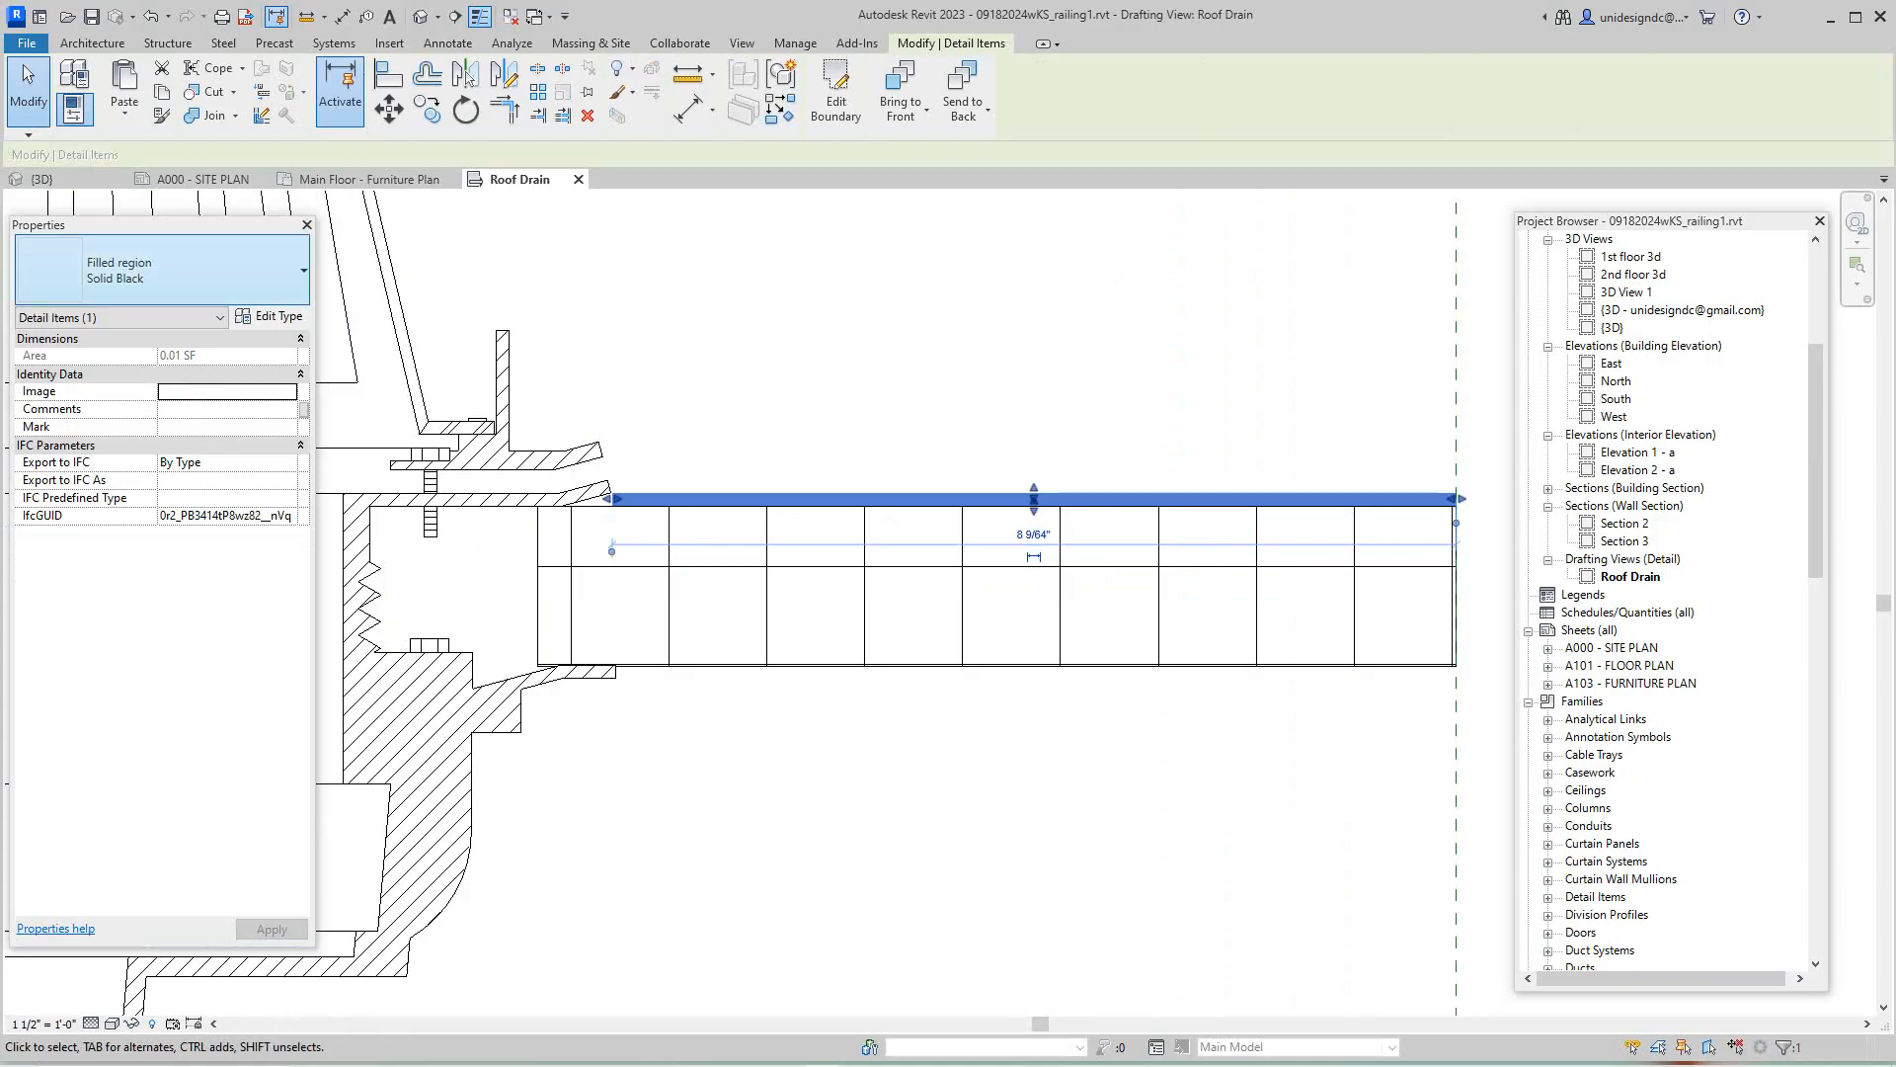
left_click(291, 281)
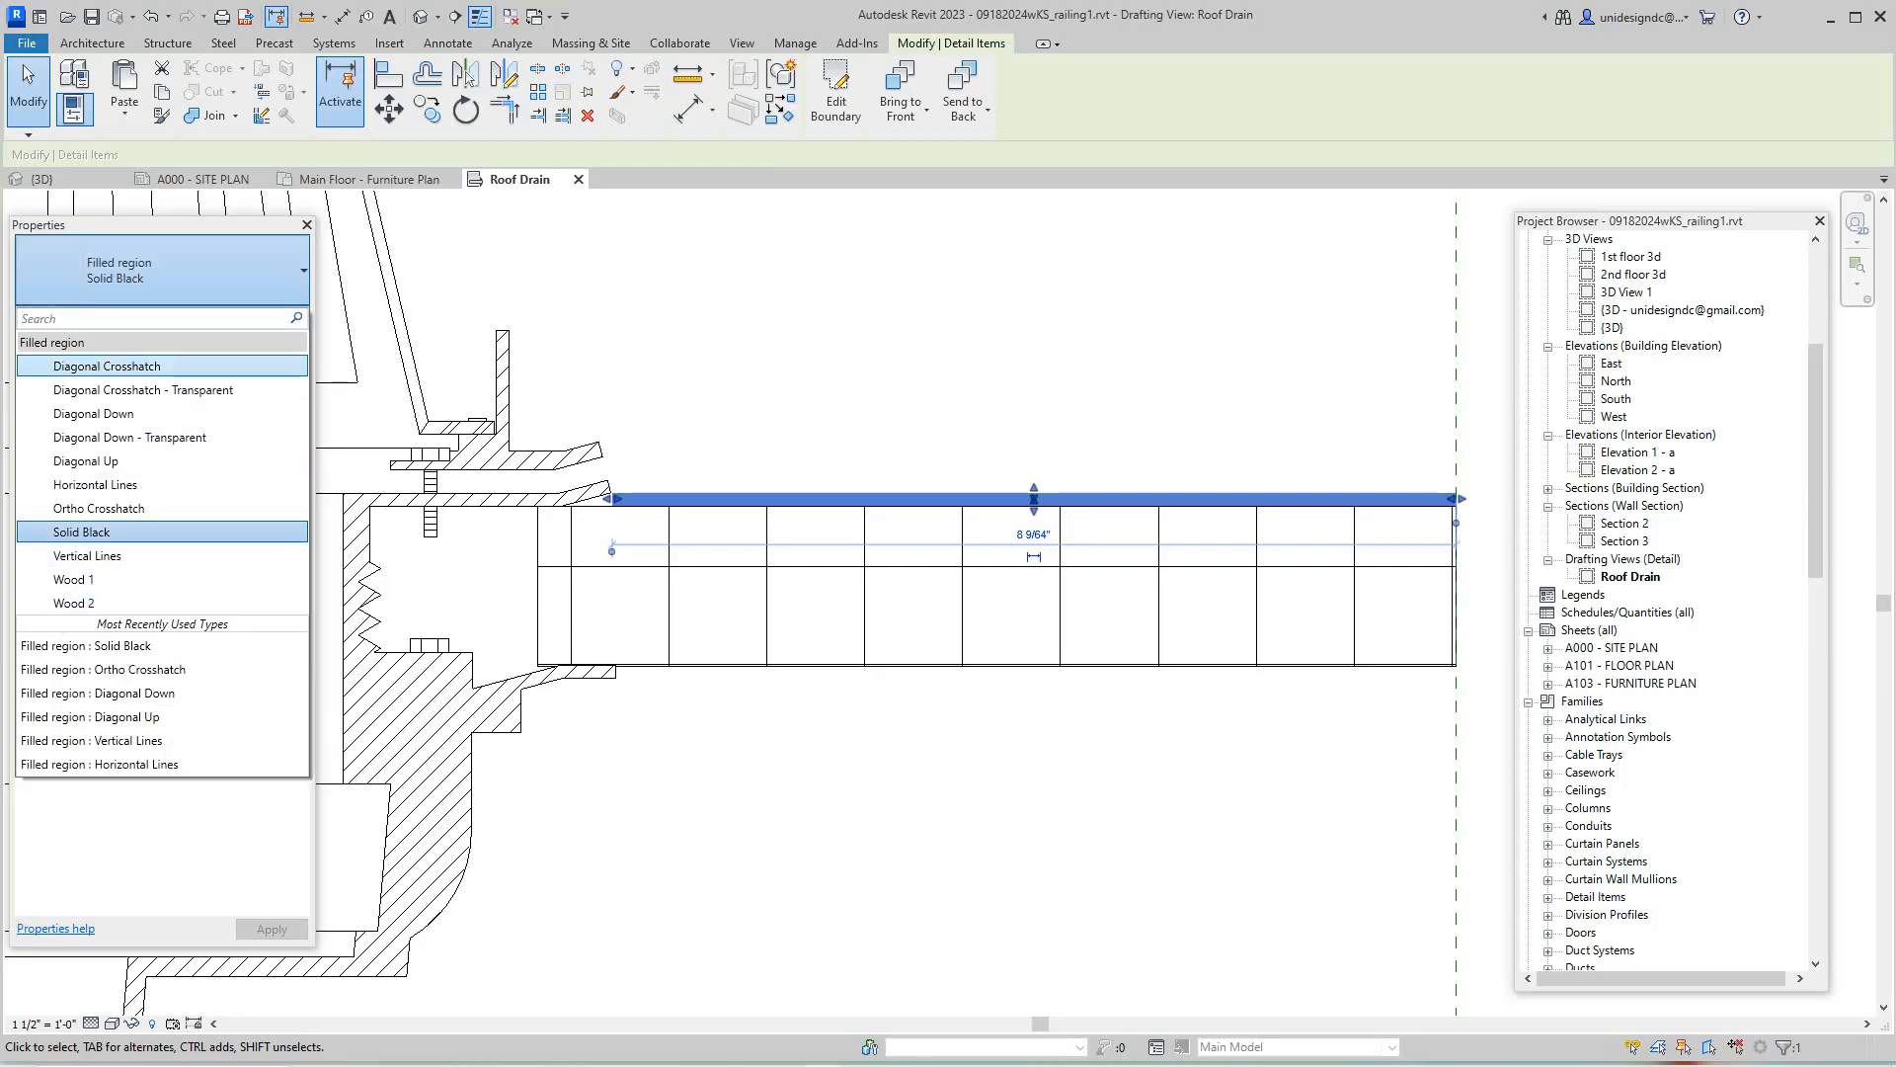
type("ts")
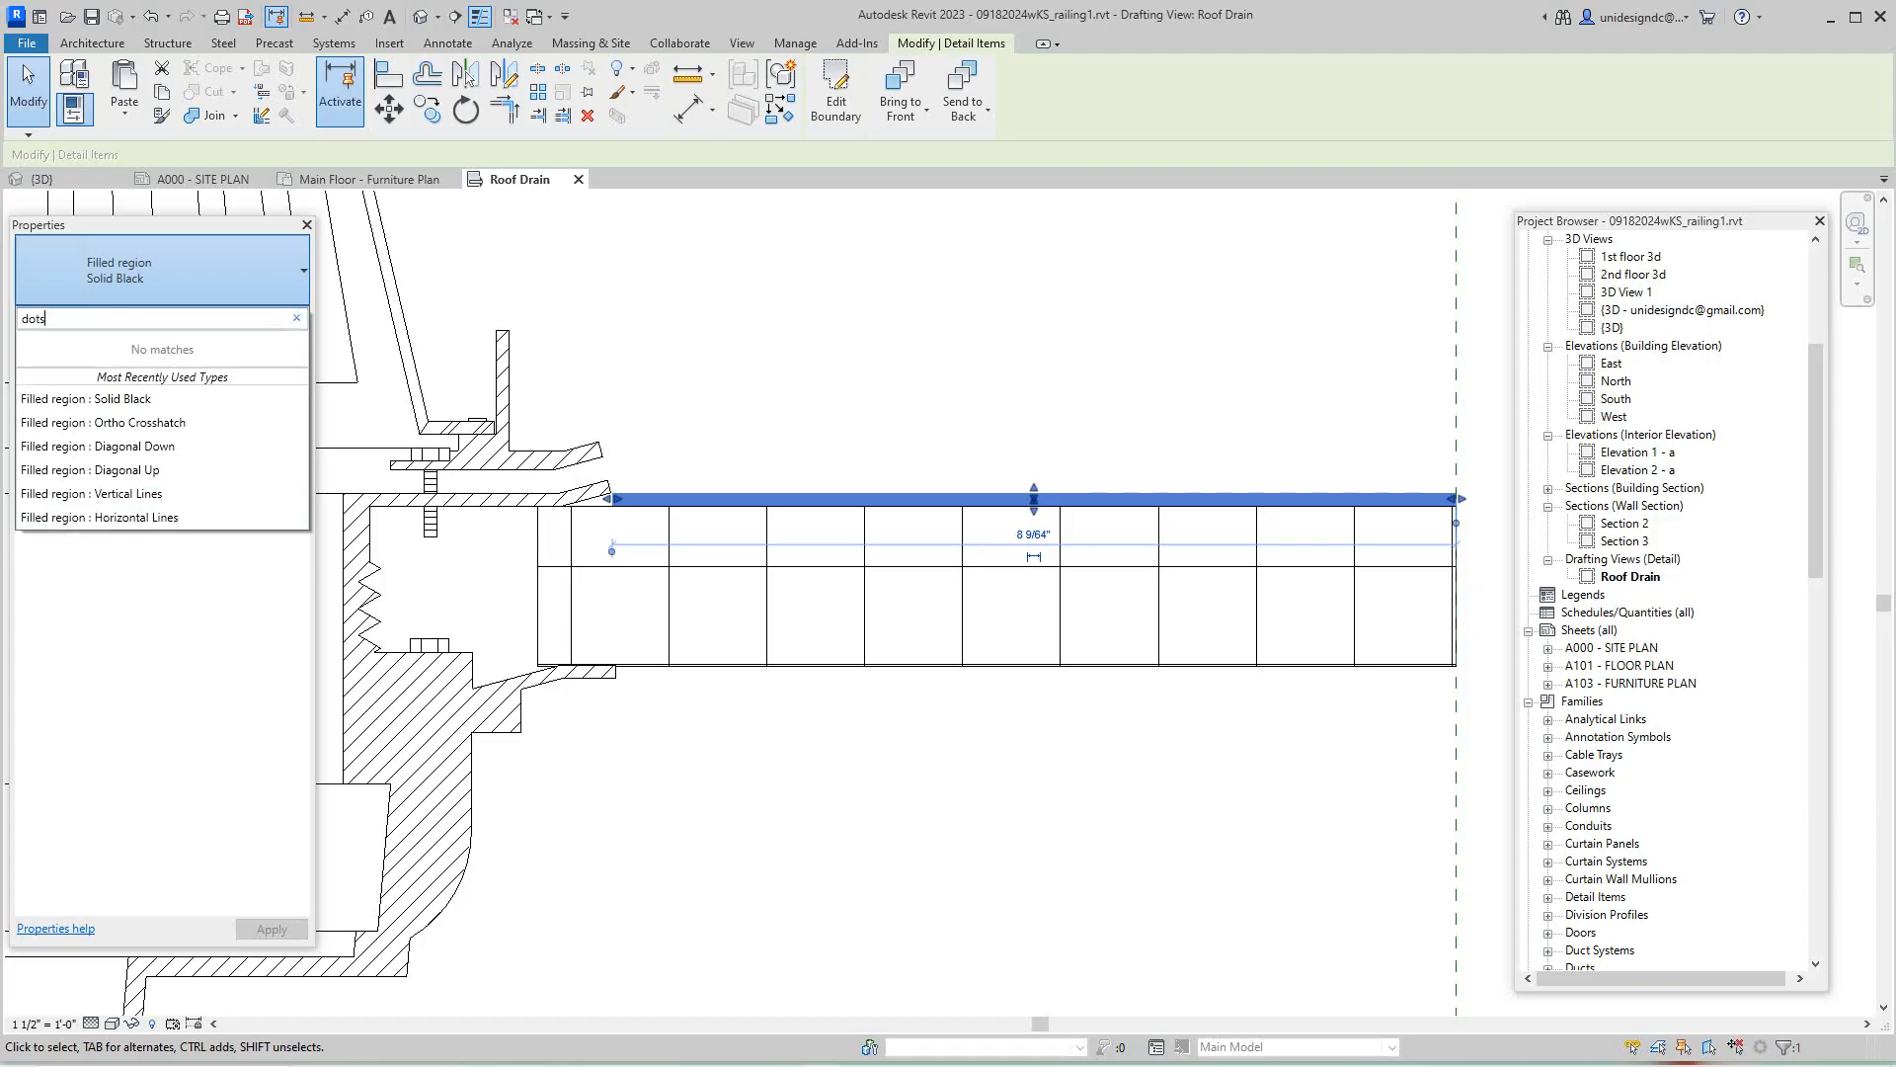
key("Escape")
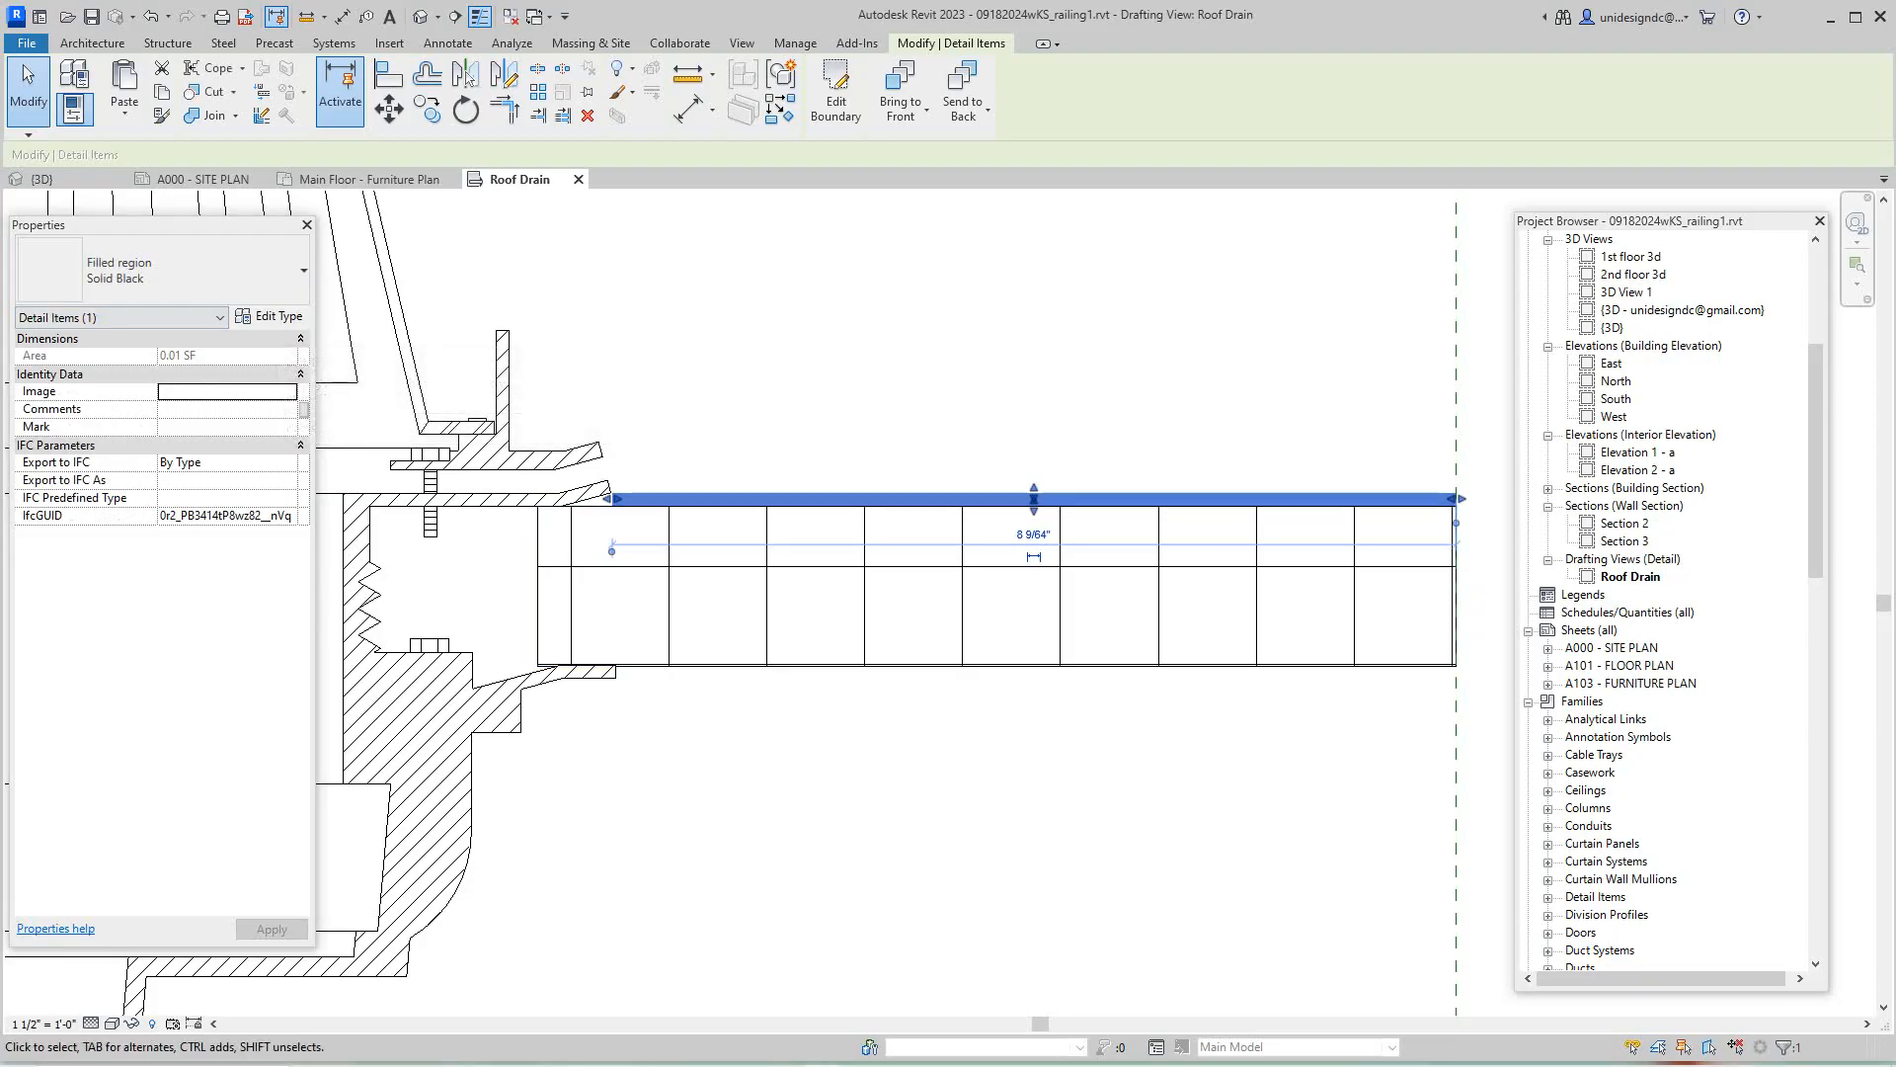
key("Escape")
scroll(627, 679, "down", 3)
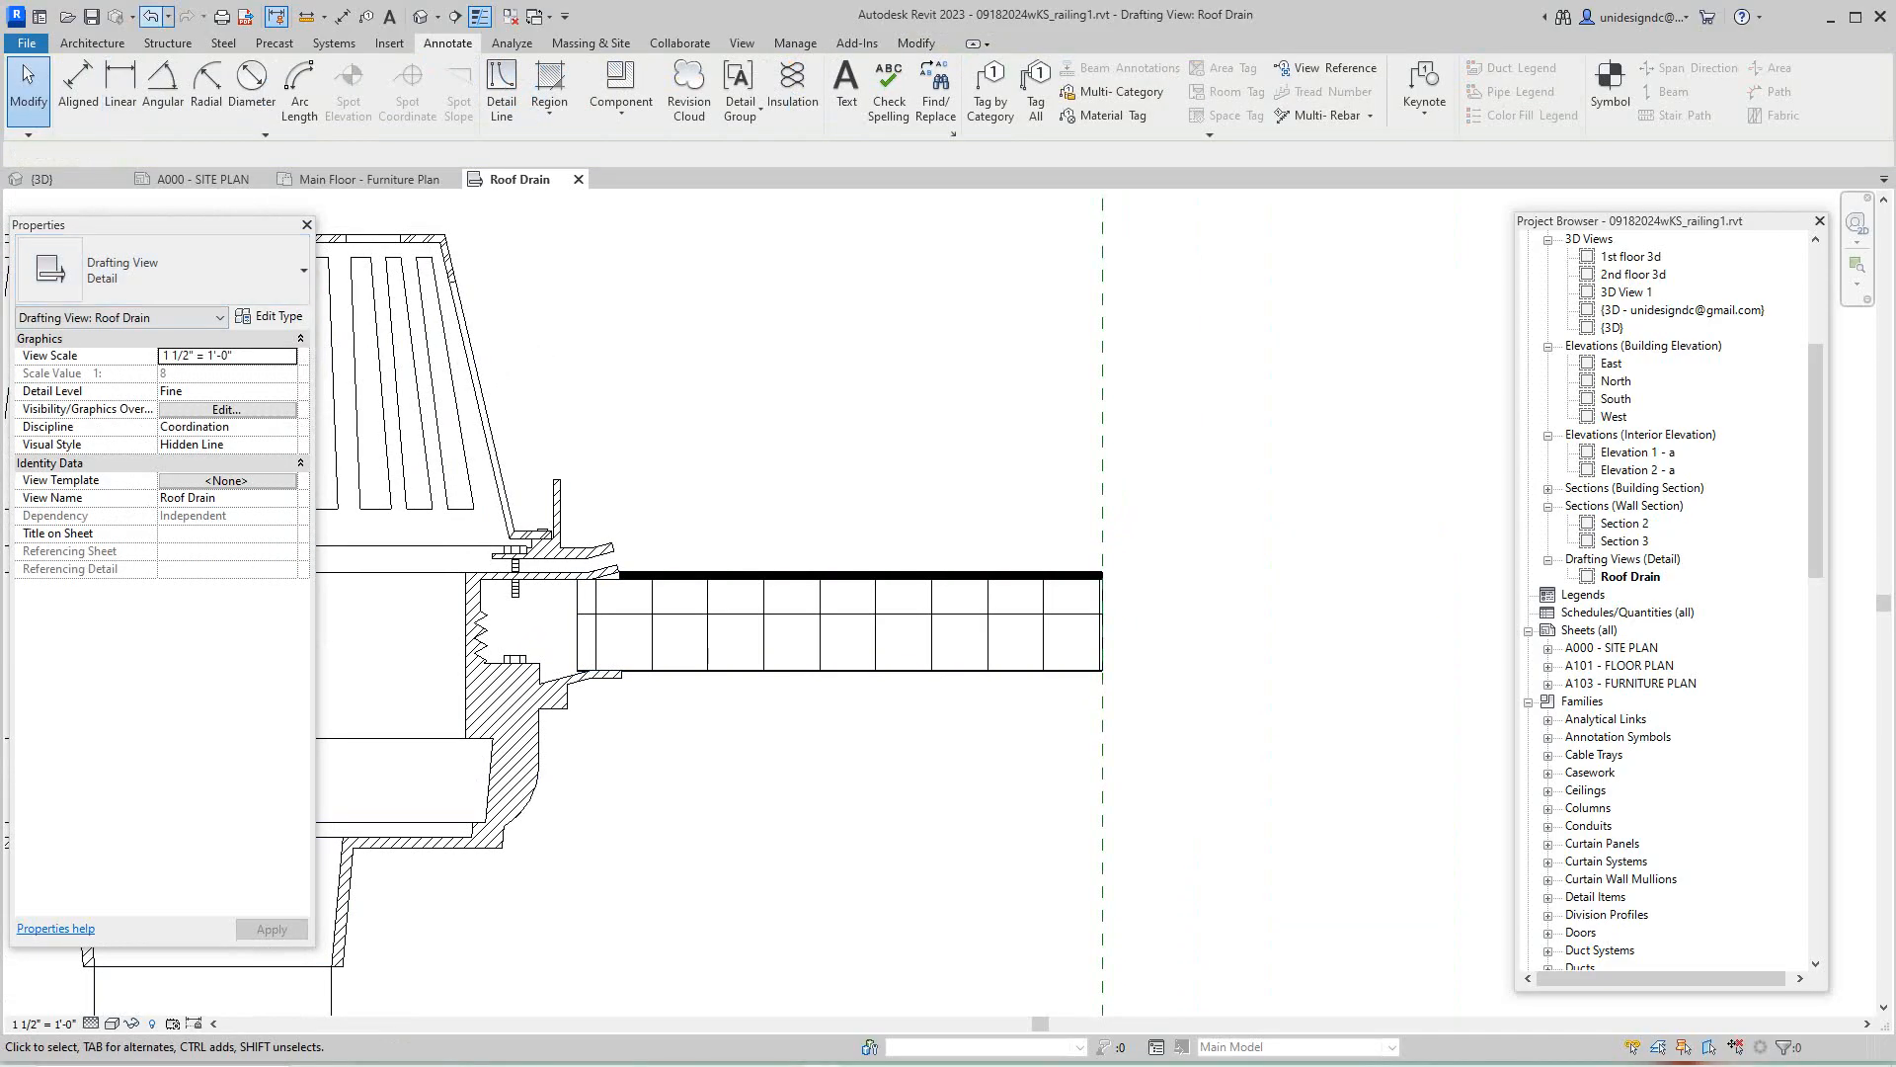
- Undo the completion of the black strip to return to its boundary sketch, and finish the region again
left_click(150, 16)
middle_click_drag(692, 514, 707, 577)
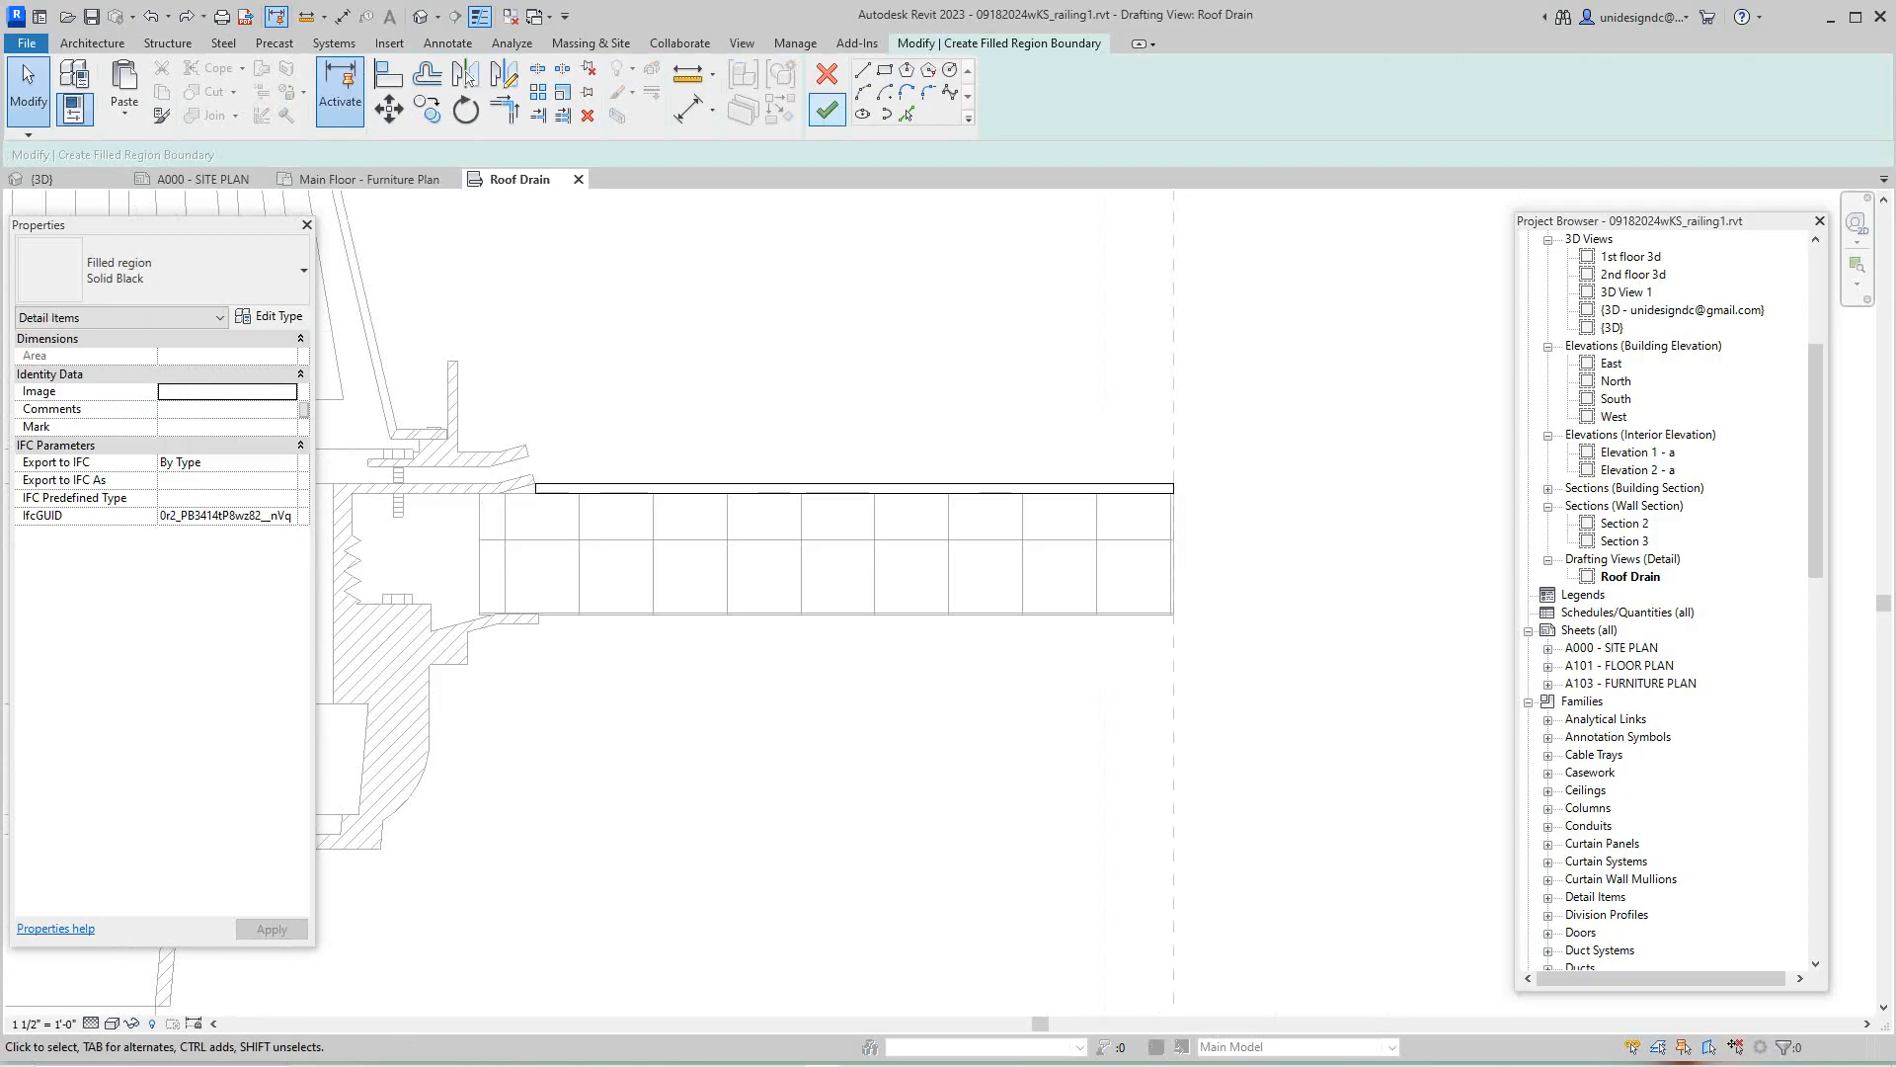
left_click(827, 110)
key("Escape")
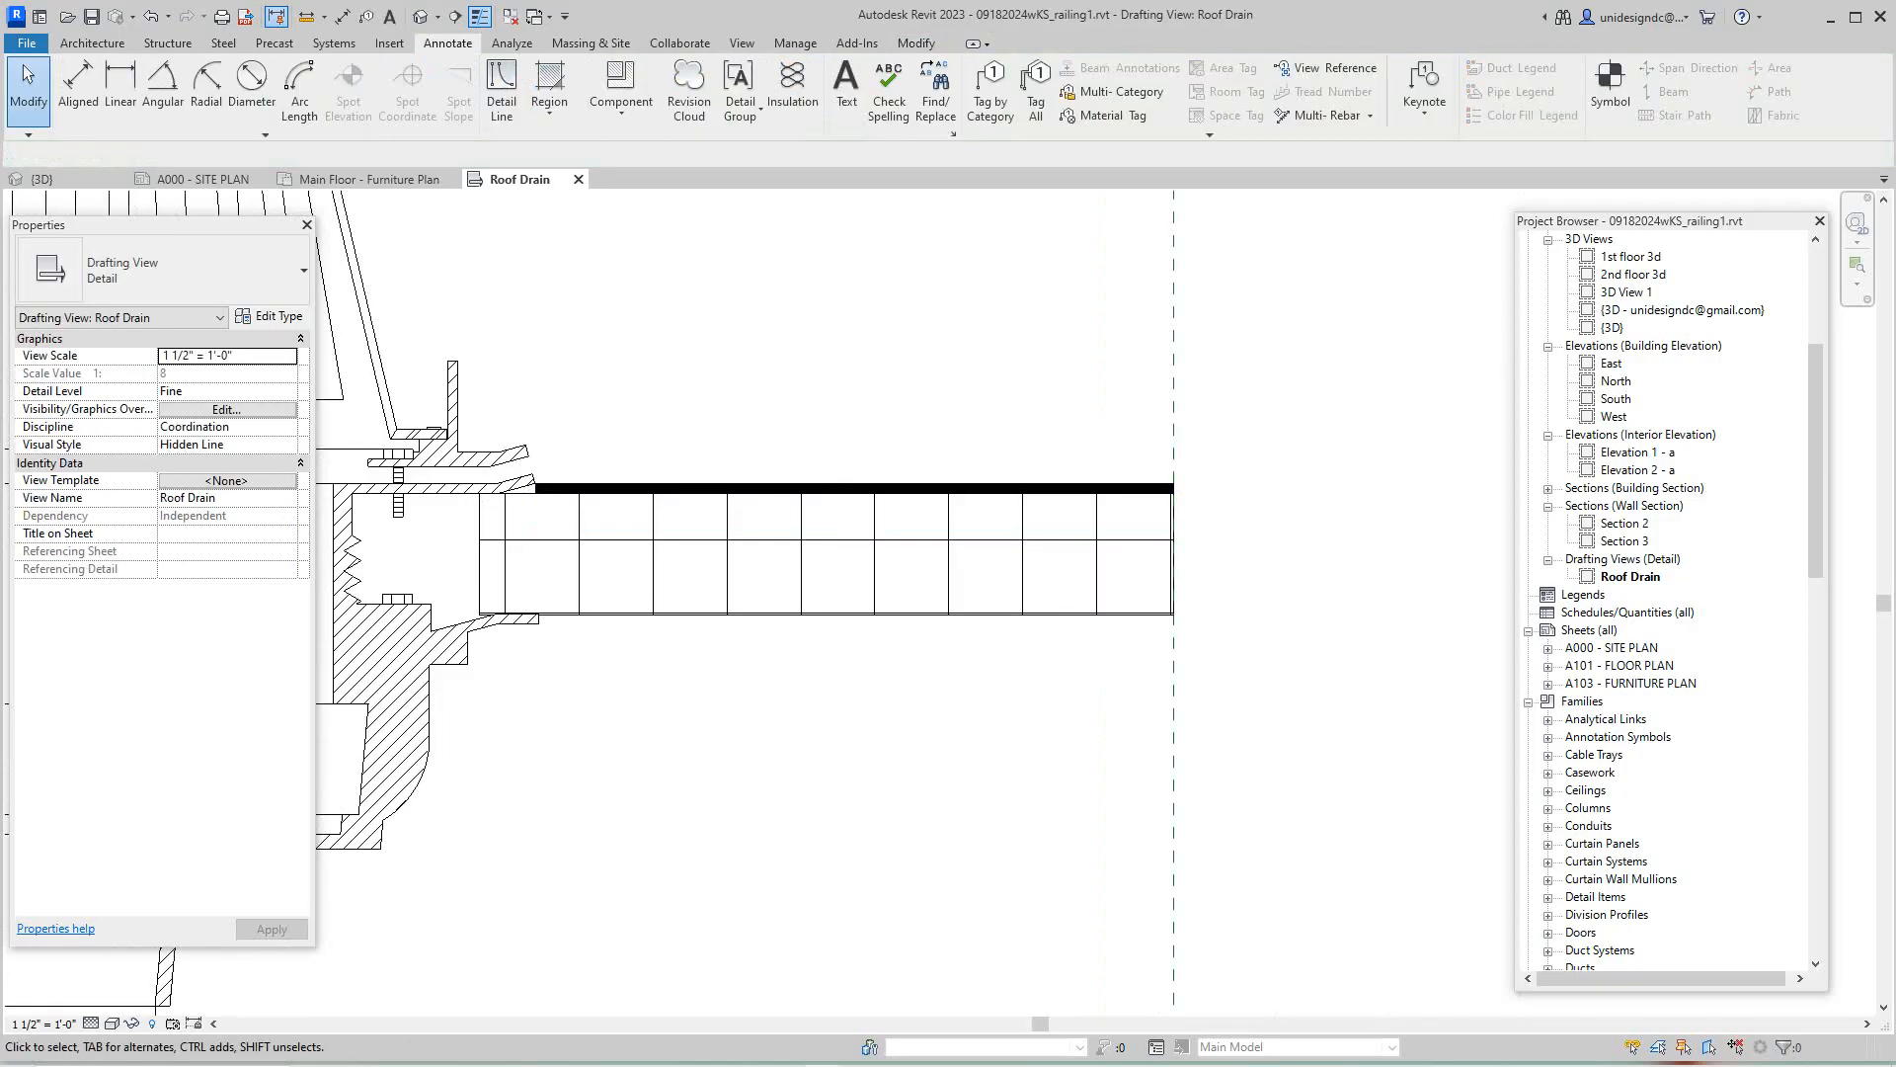
- Draw Thin Lines detail lines across the flange gap, out to the upper flange's tip and about 8 1/4" horizontally to the reference plane
scroll(358, 316, "up", 3)
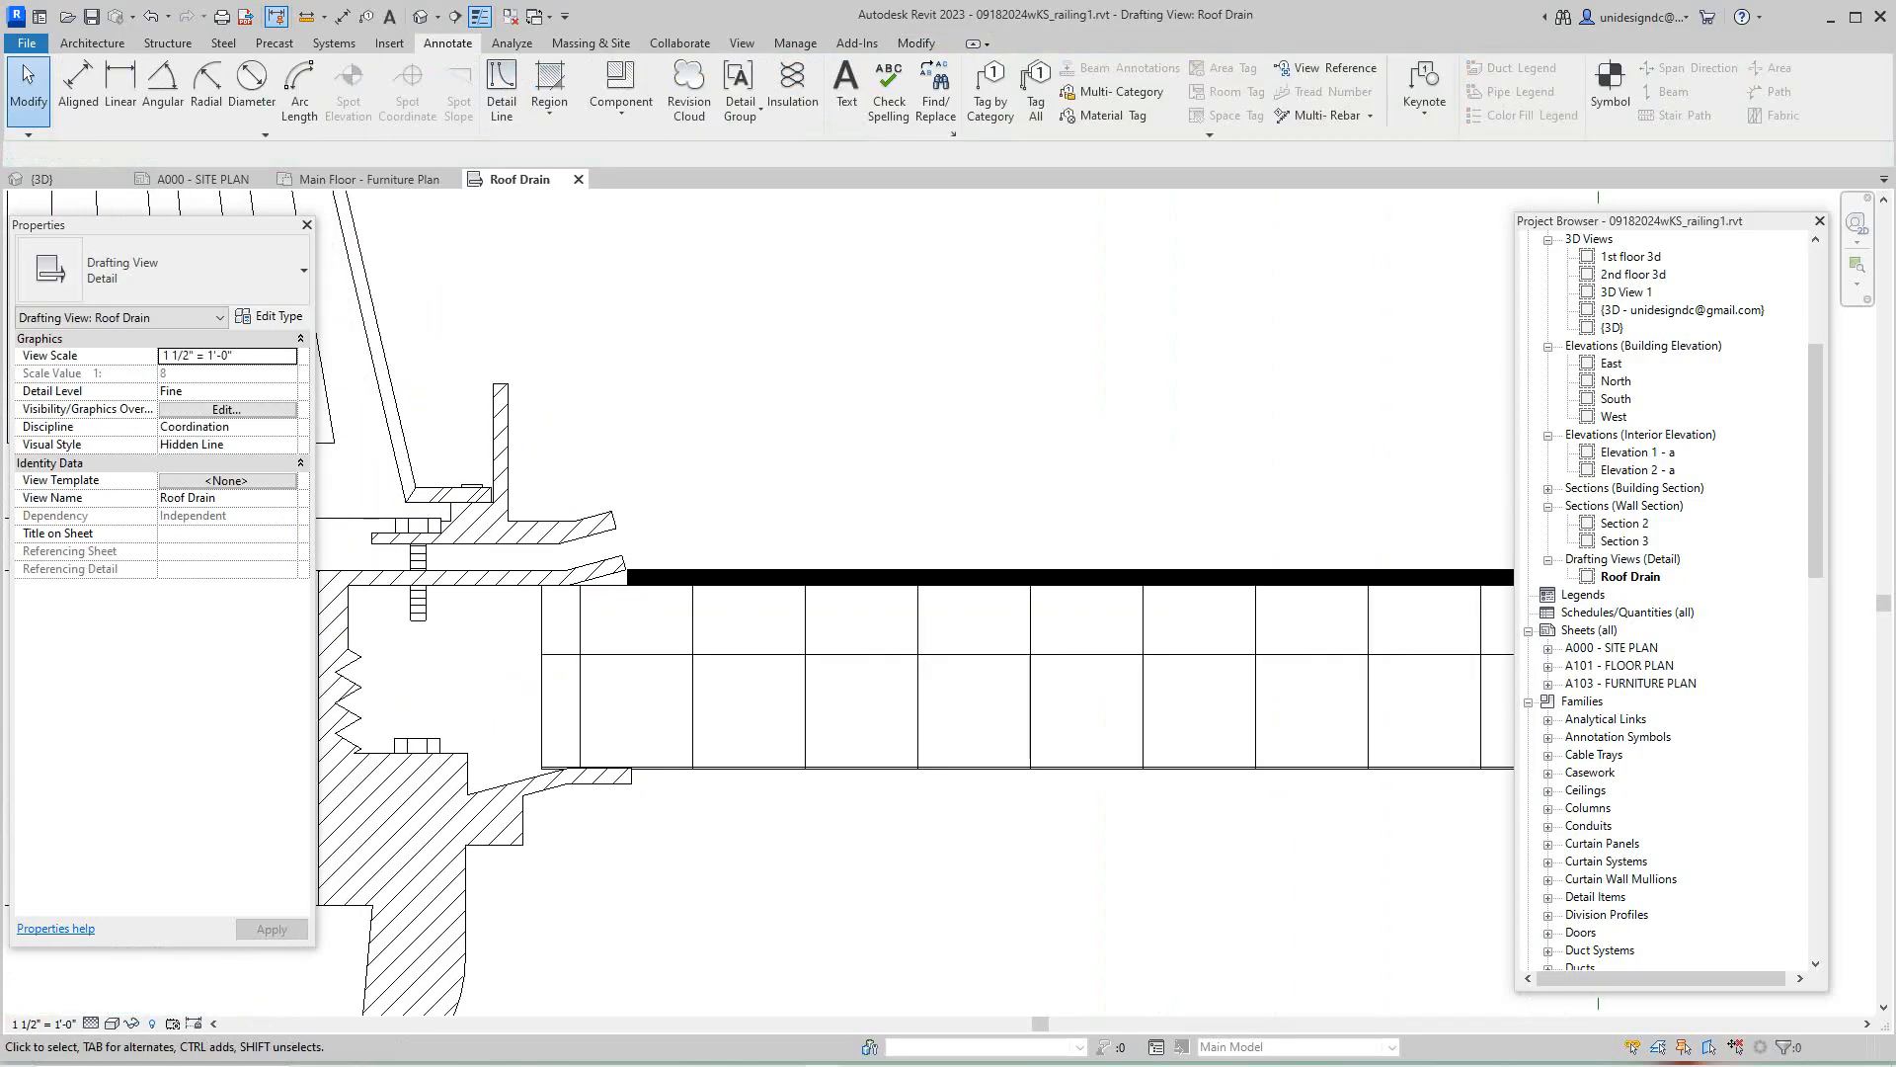
scroll(318, 600, "down", 3)
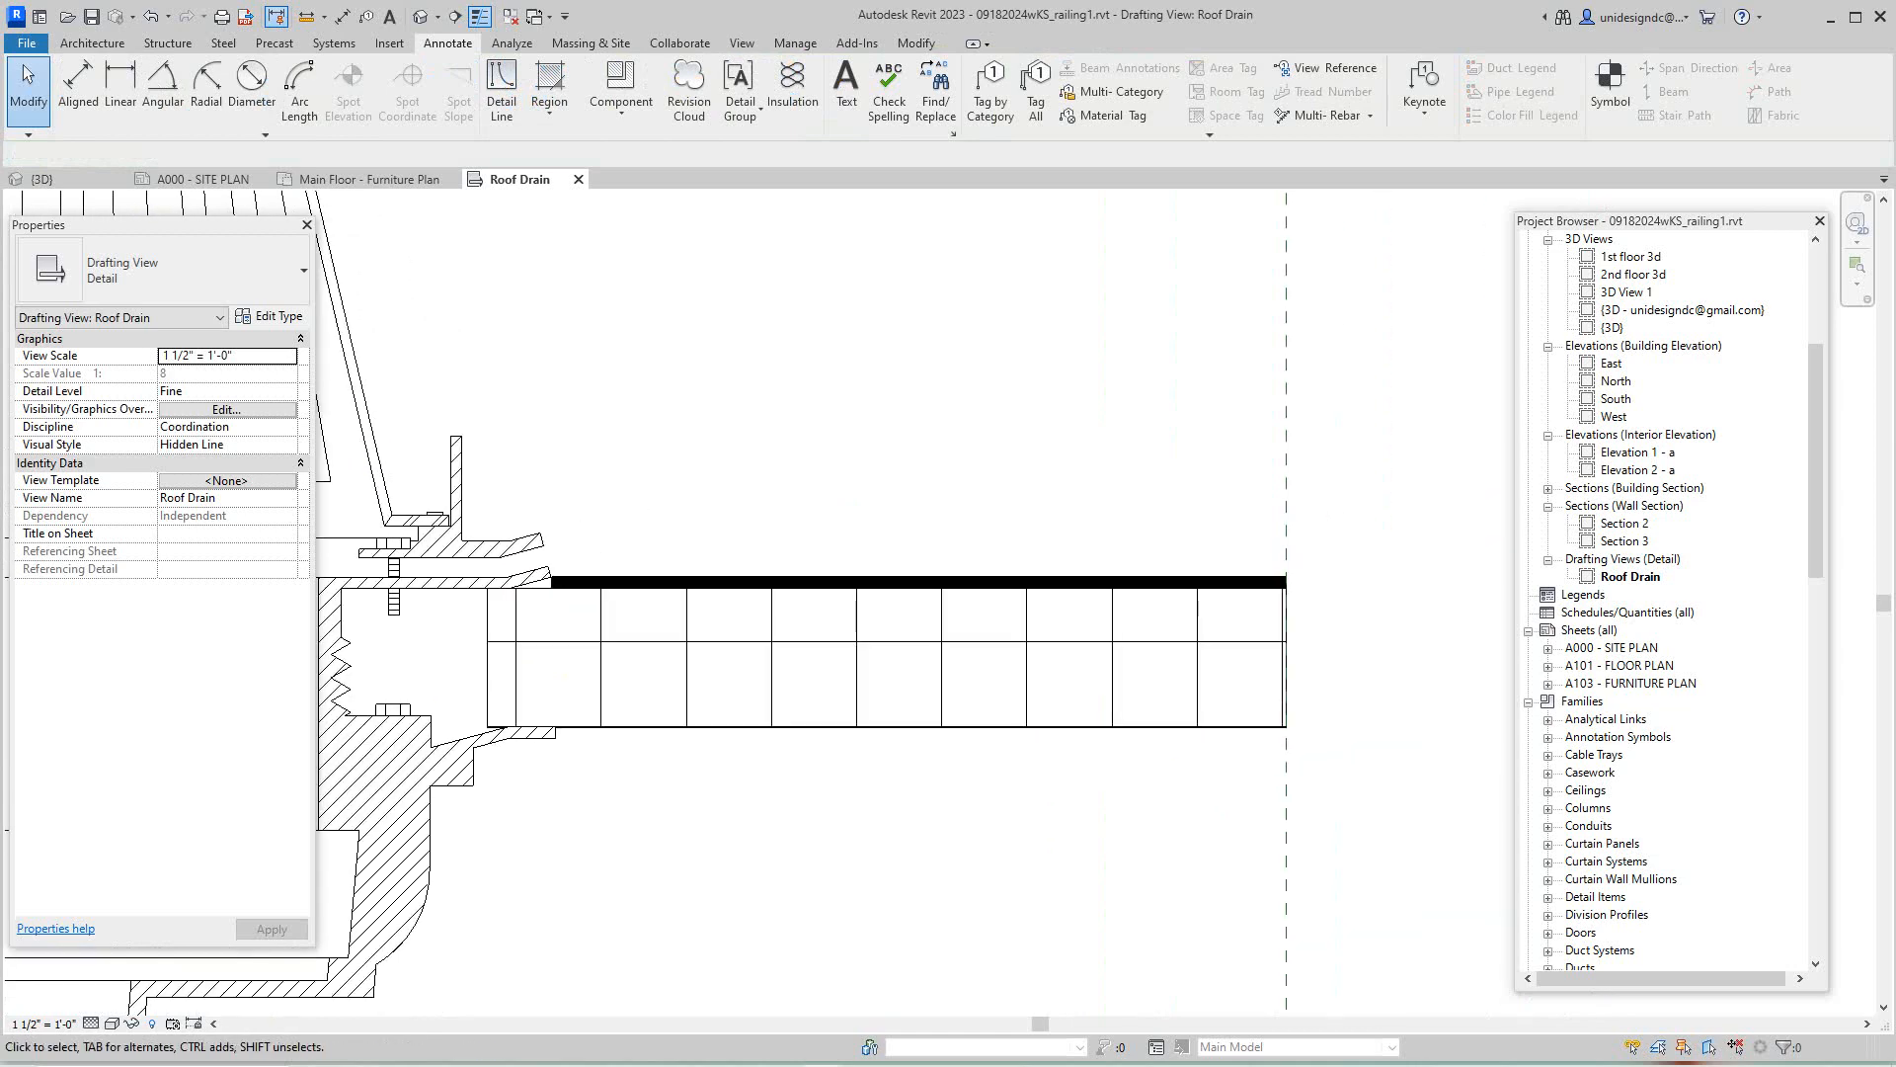
scroll(579, 454, "down", 3)
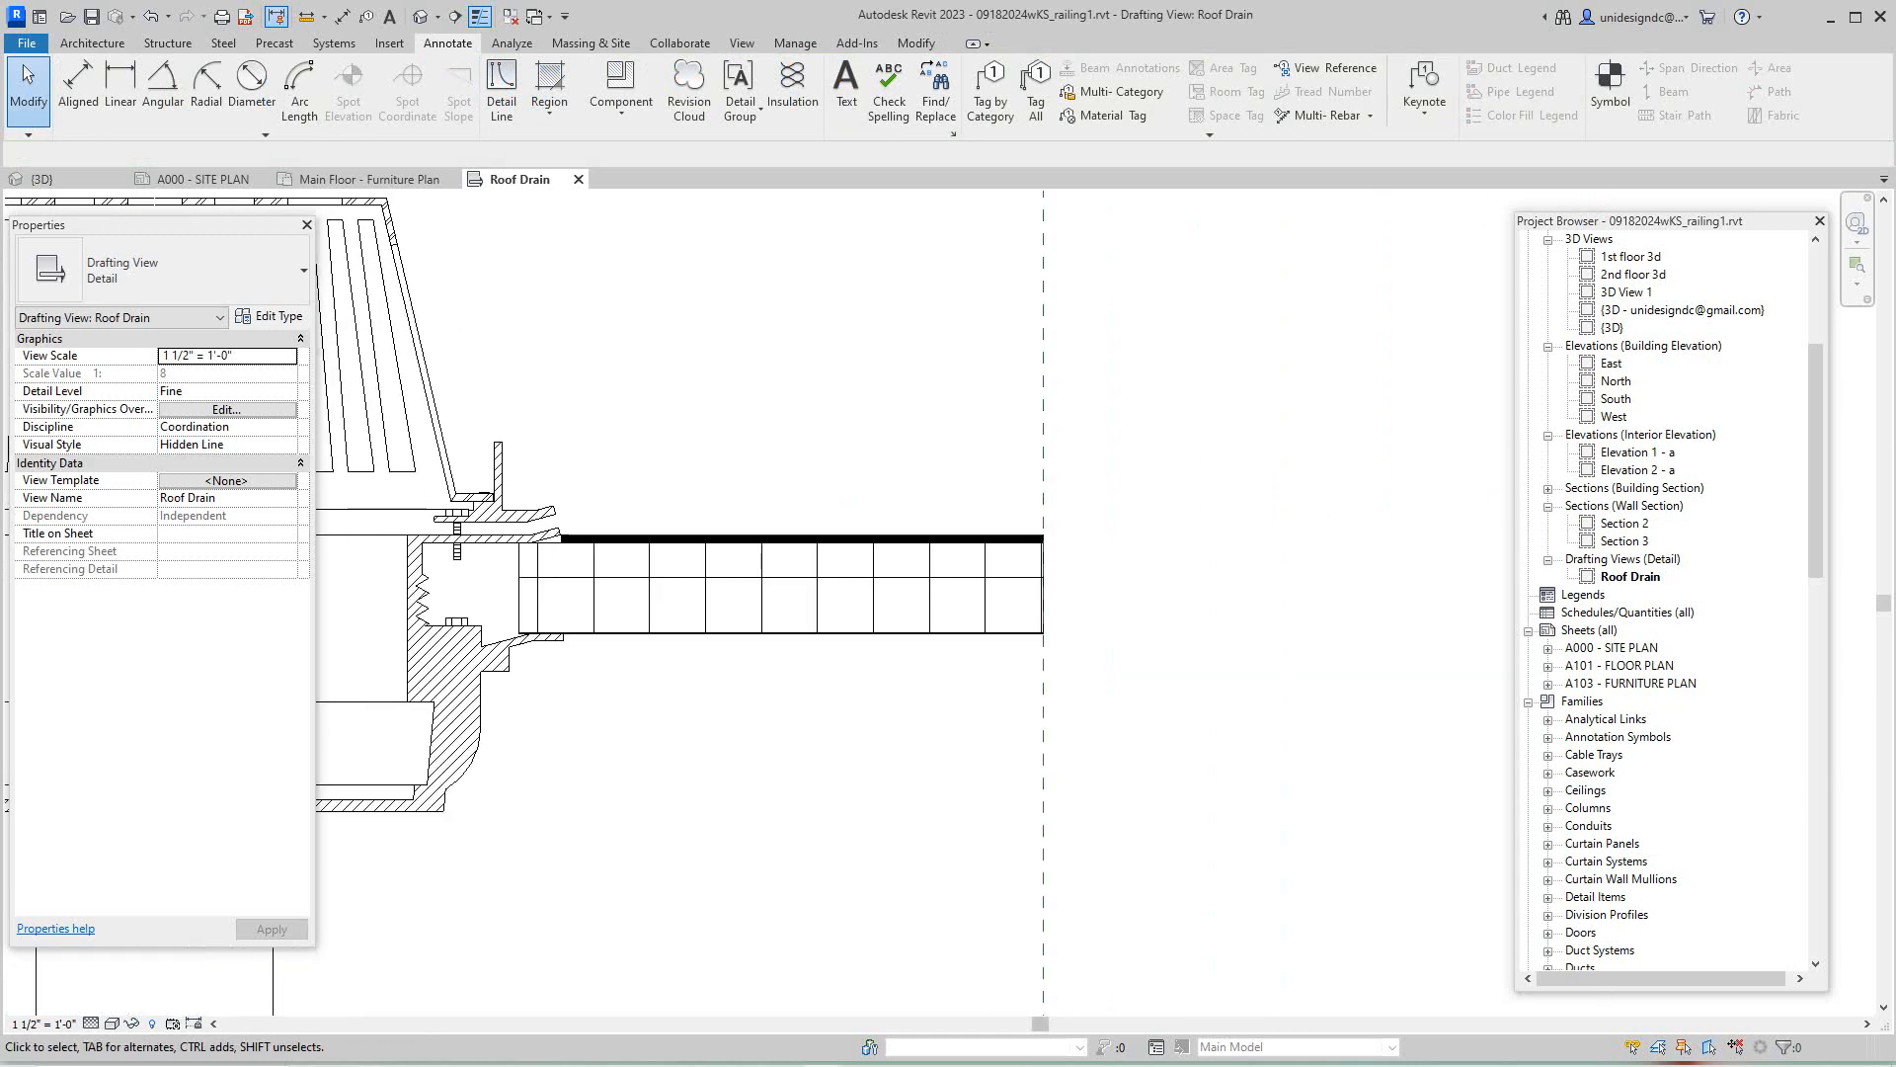
scroll(559, 533, "up", 2)
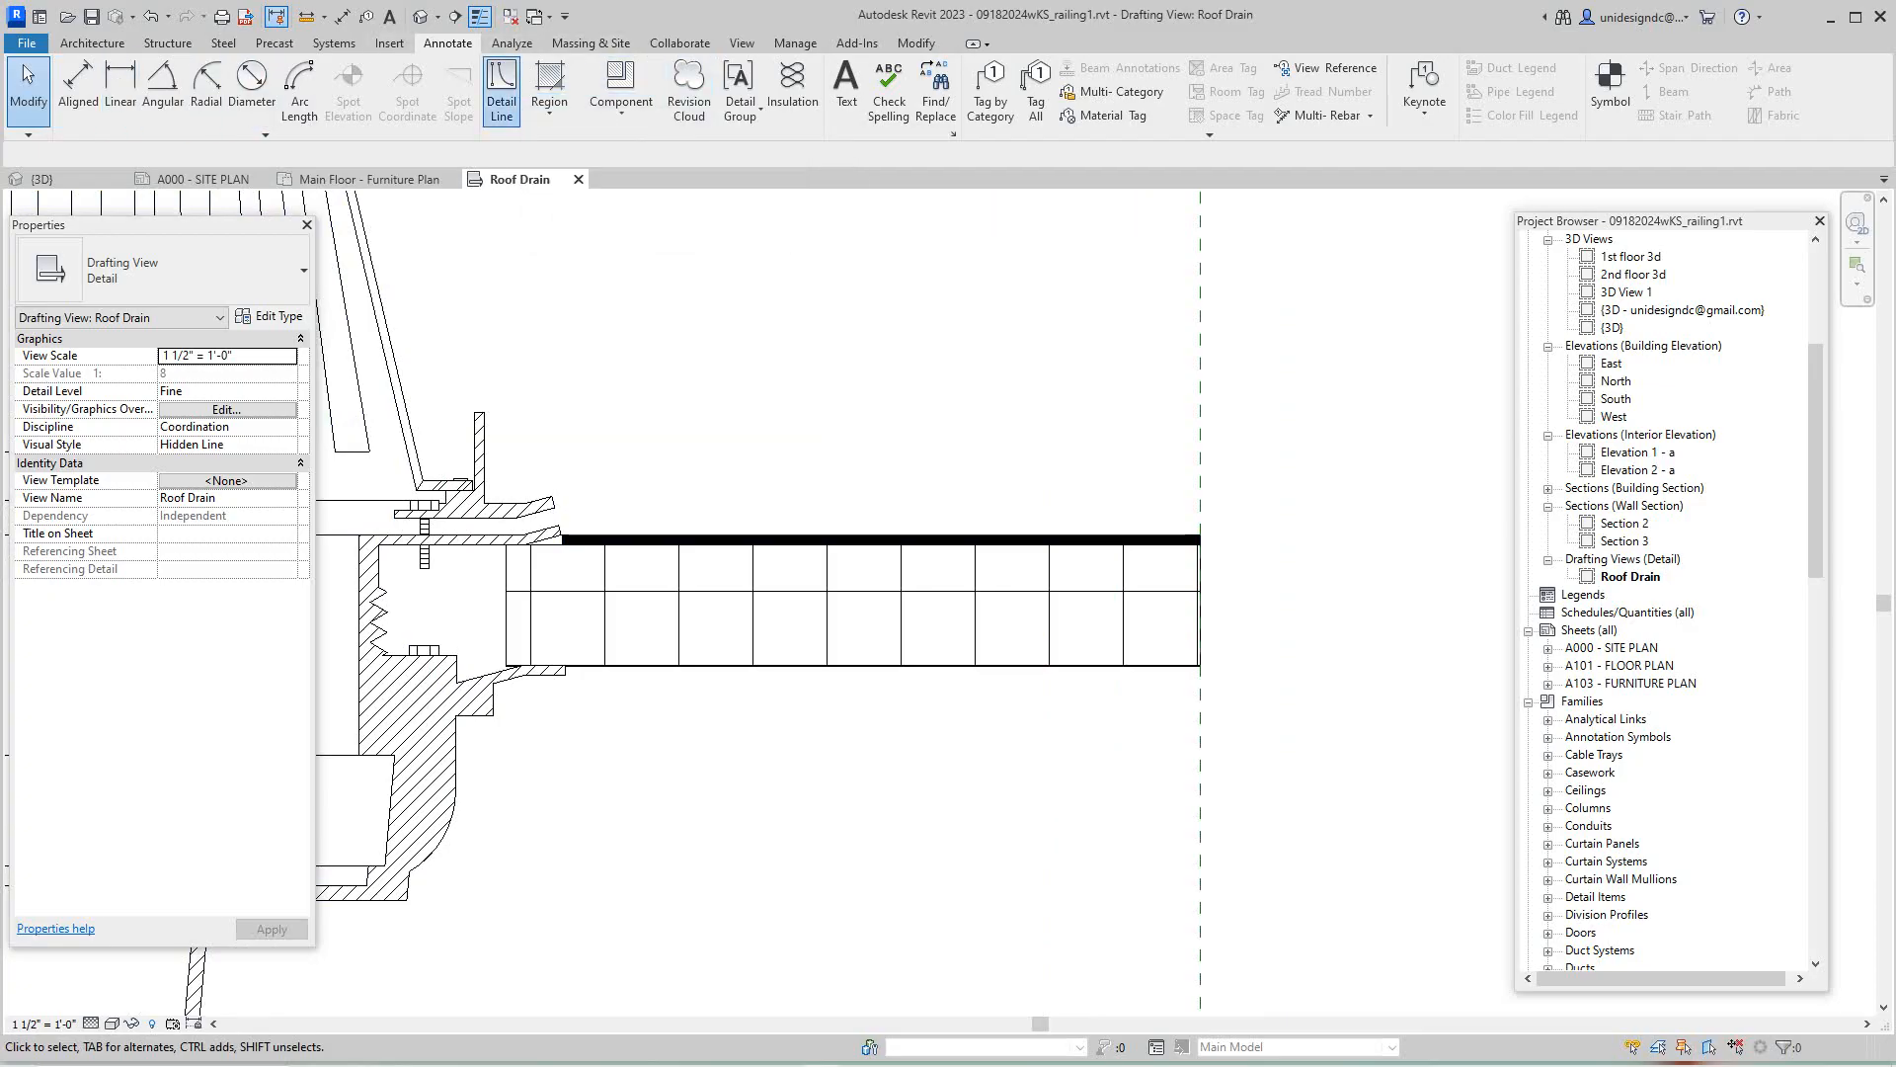
left_click(502, 91)
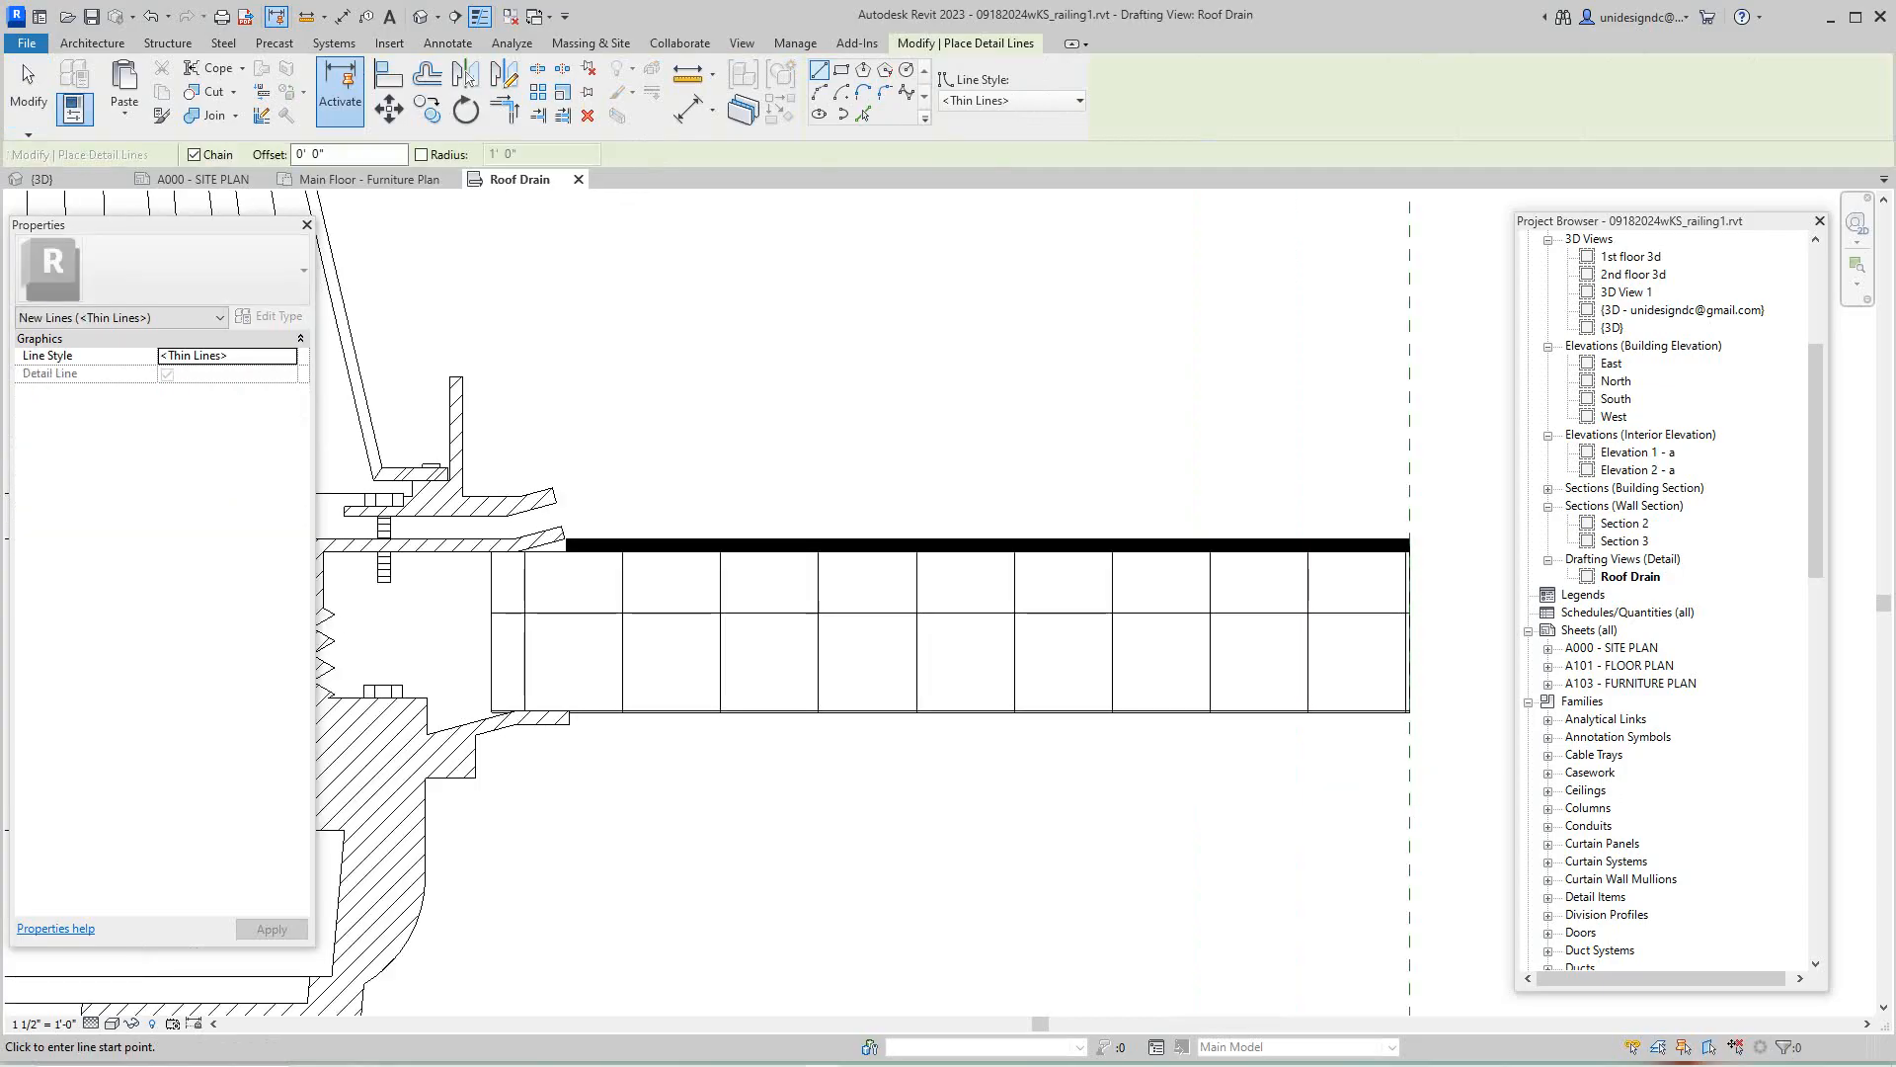
left_click(516, 539)
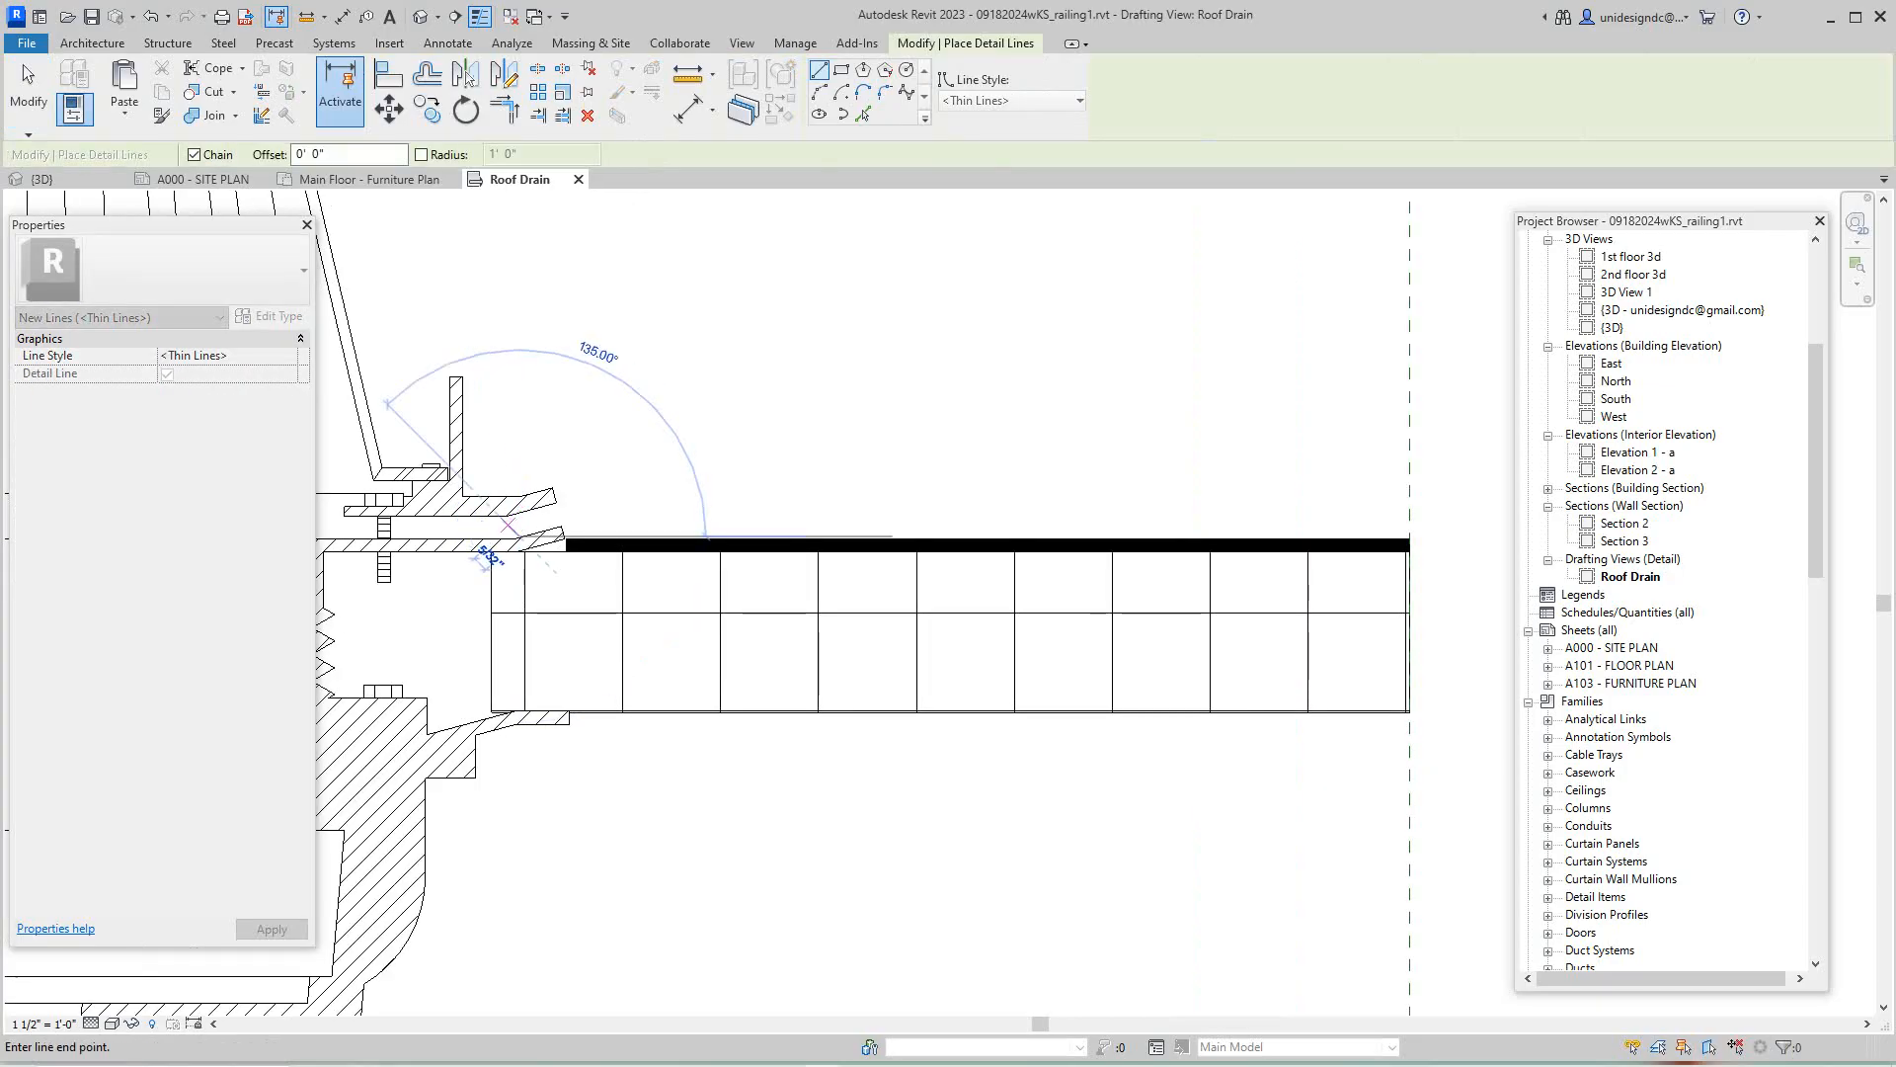
scroll(510, 512, "up", 2)
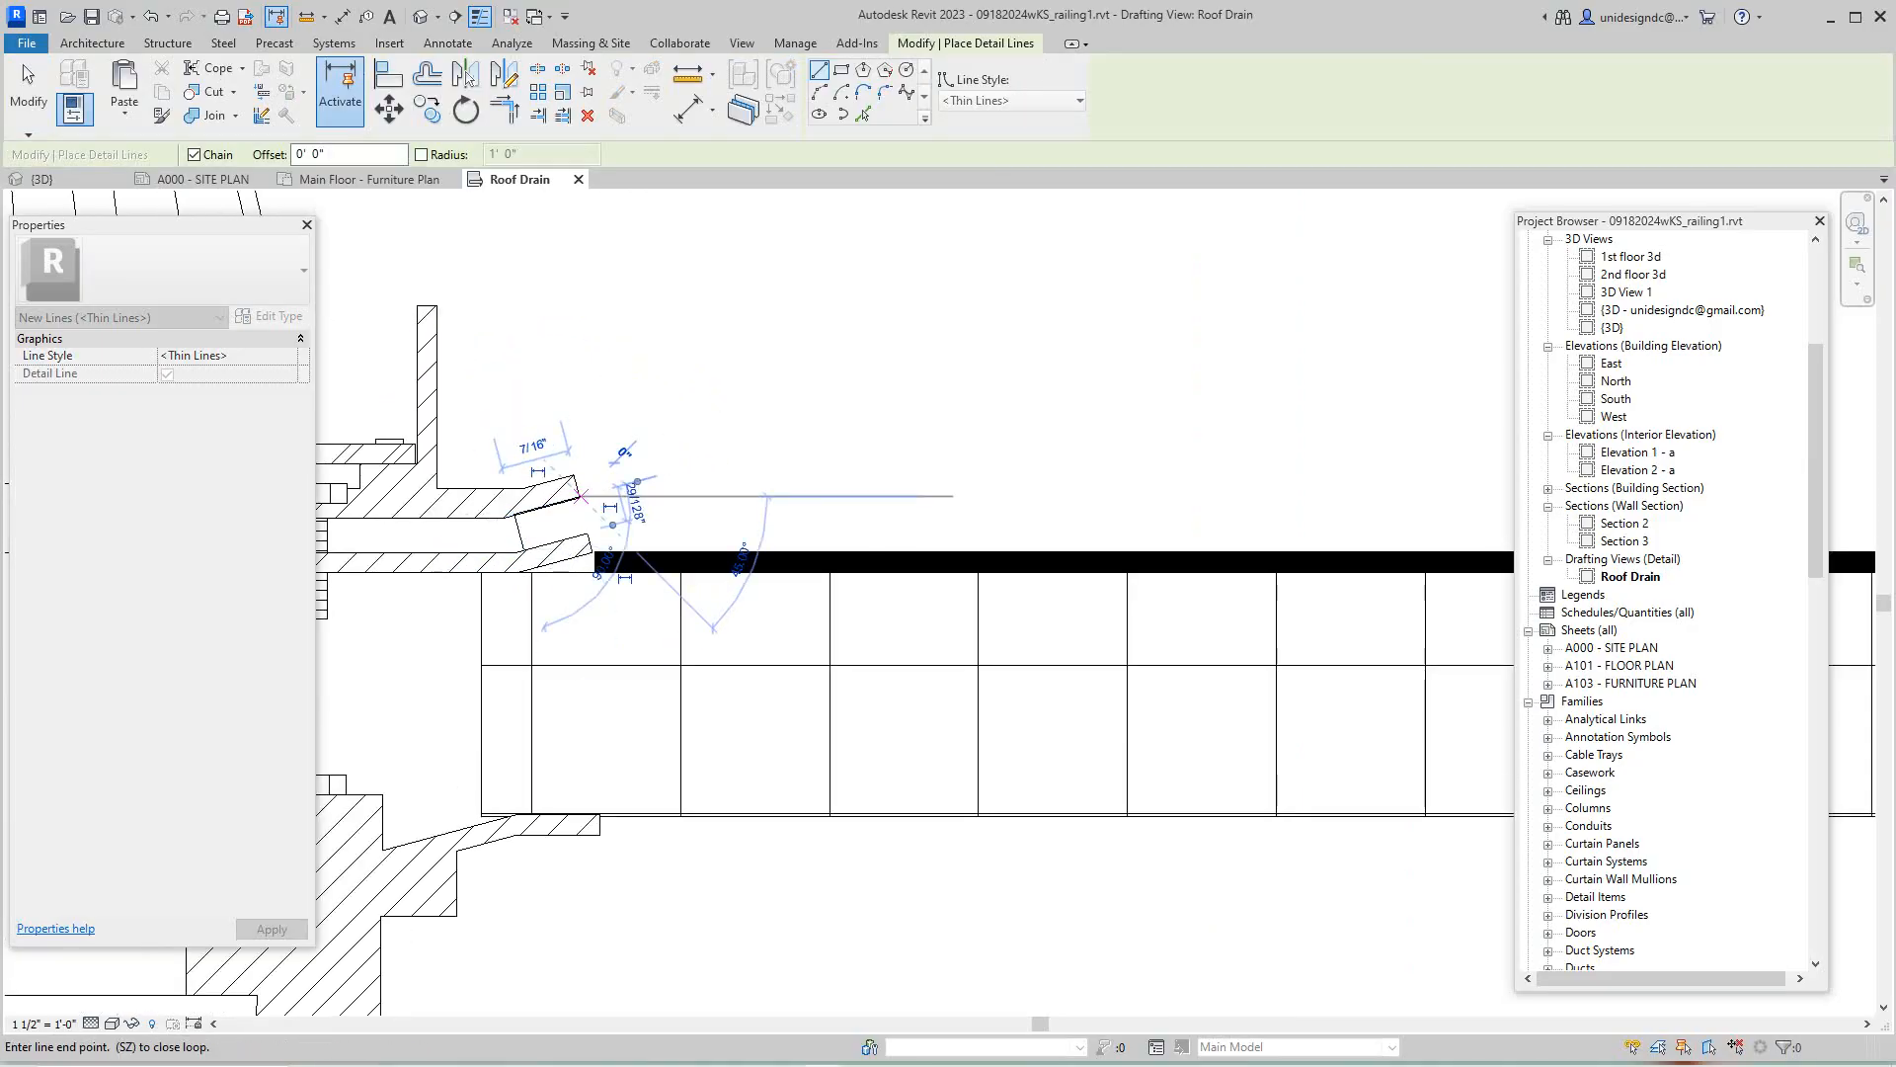
scroll(592, 509, "down", 2)
scroll(608, 530, "down", 2)
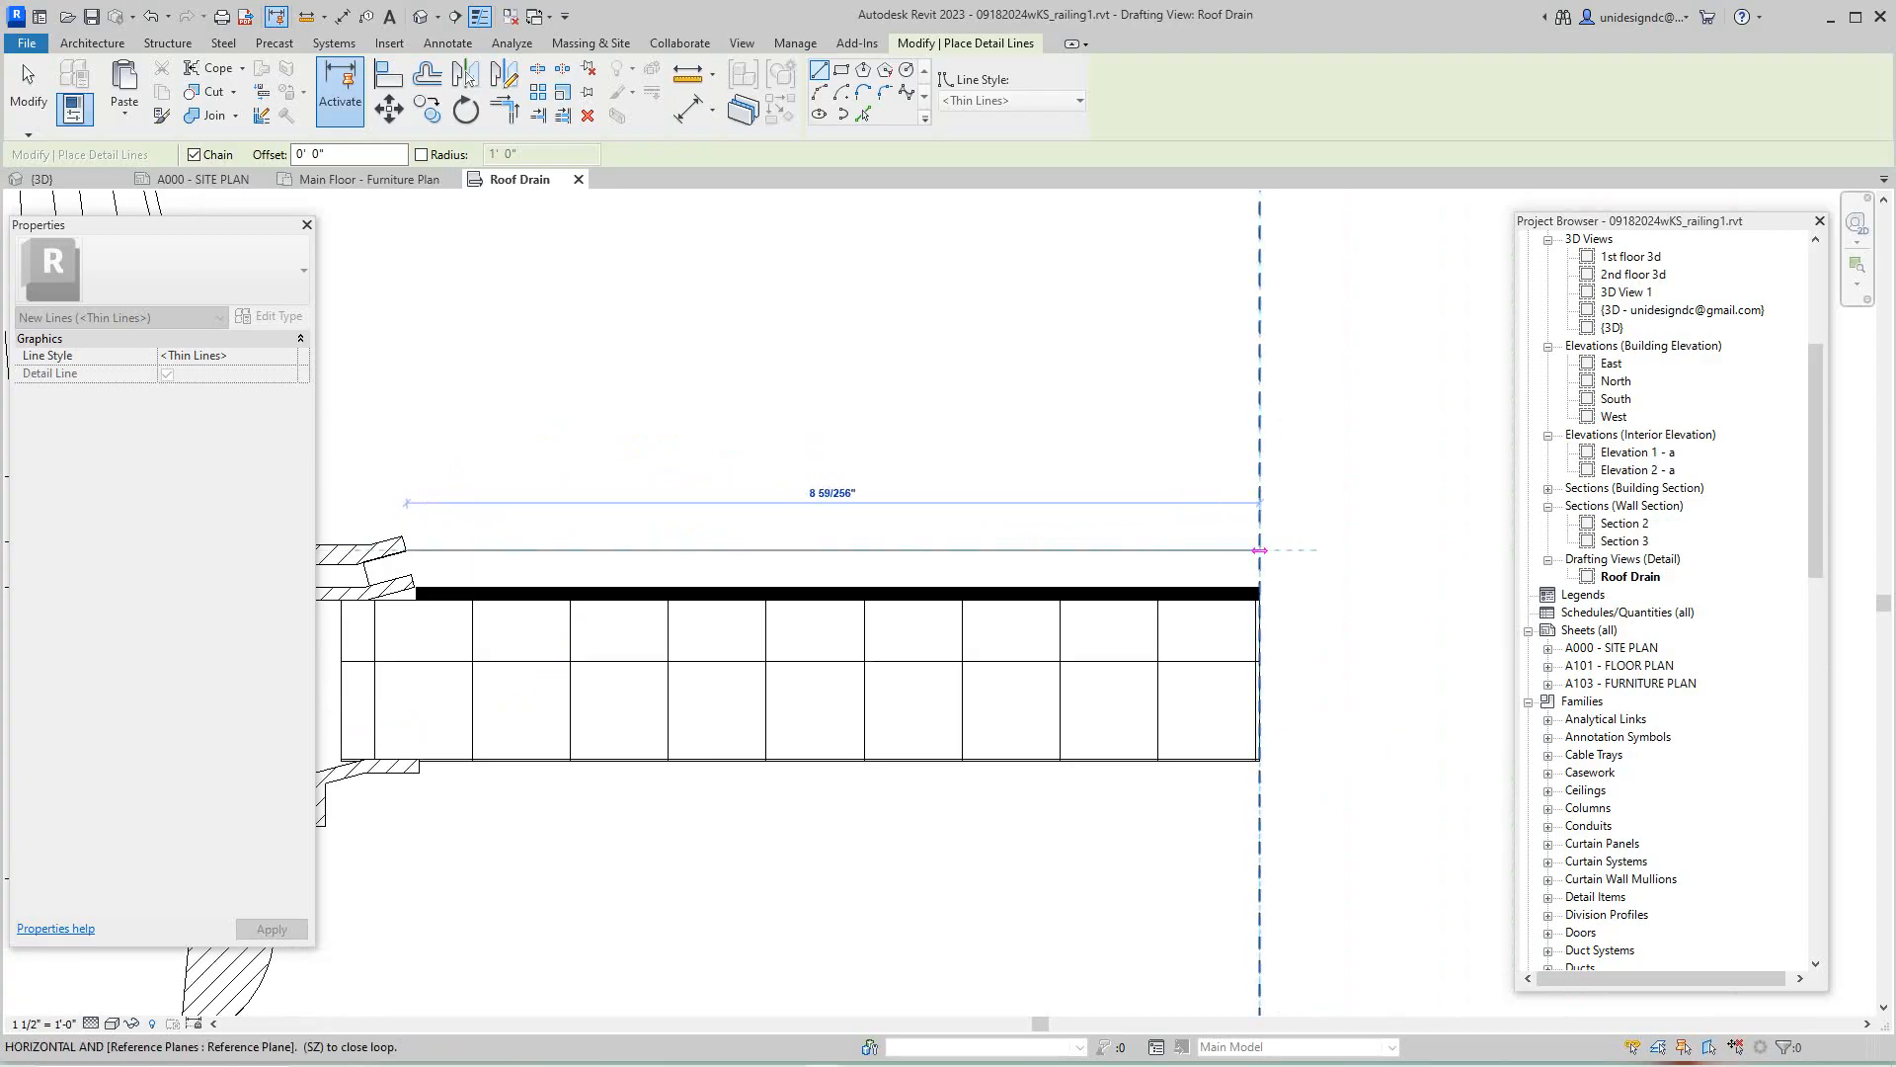
left_click(1259, 551)
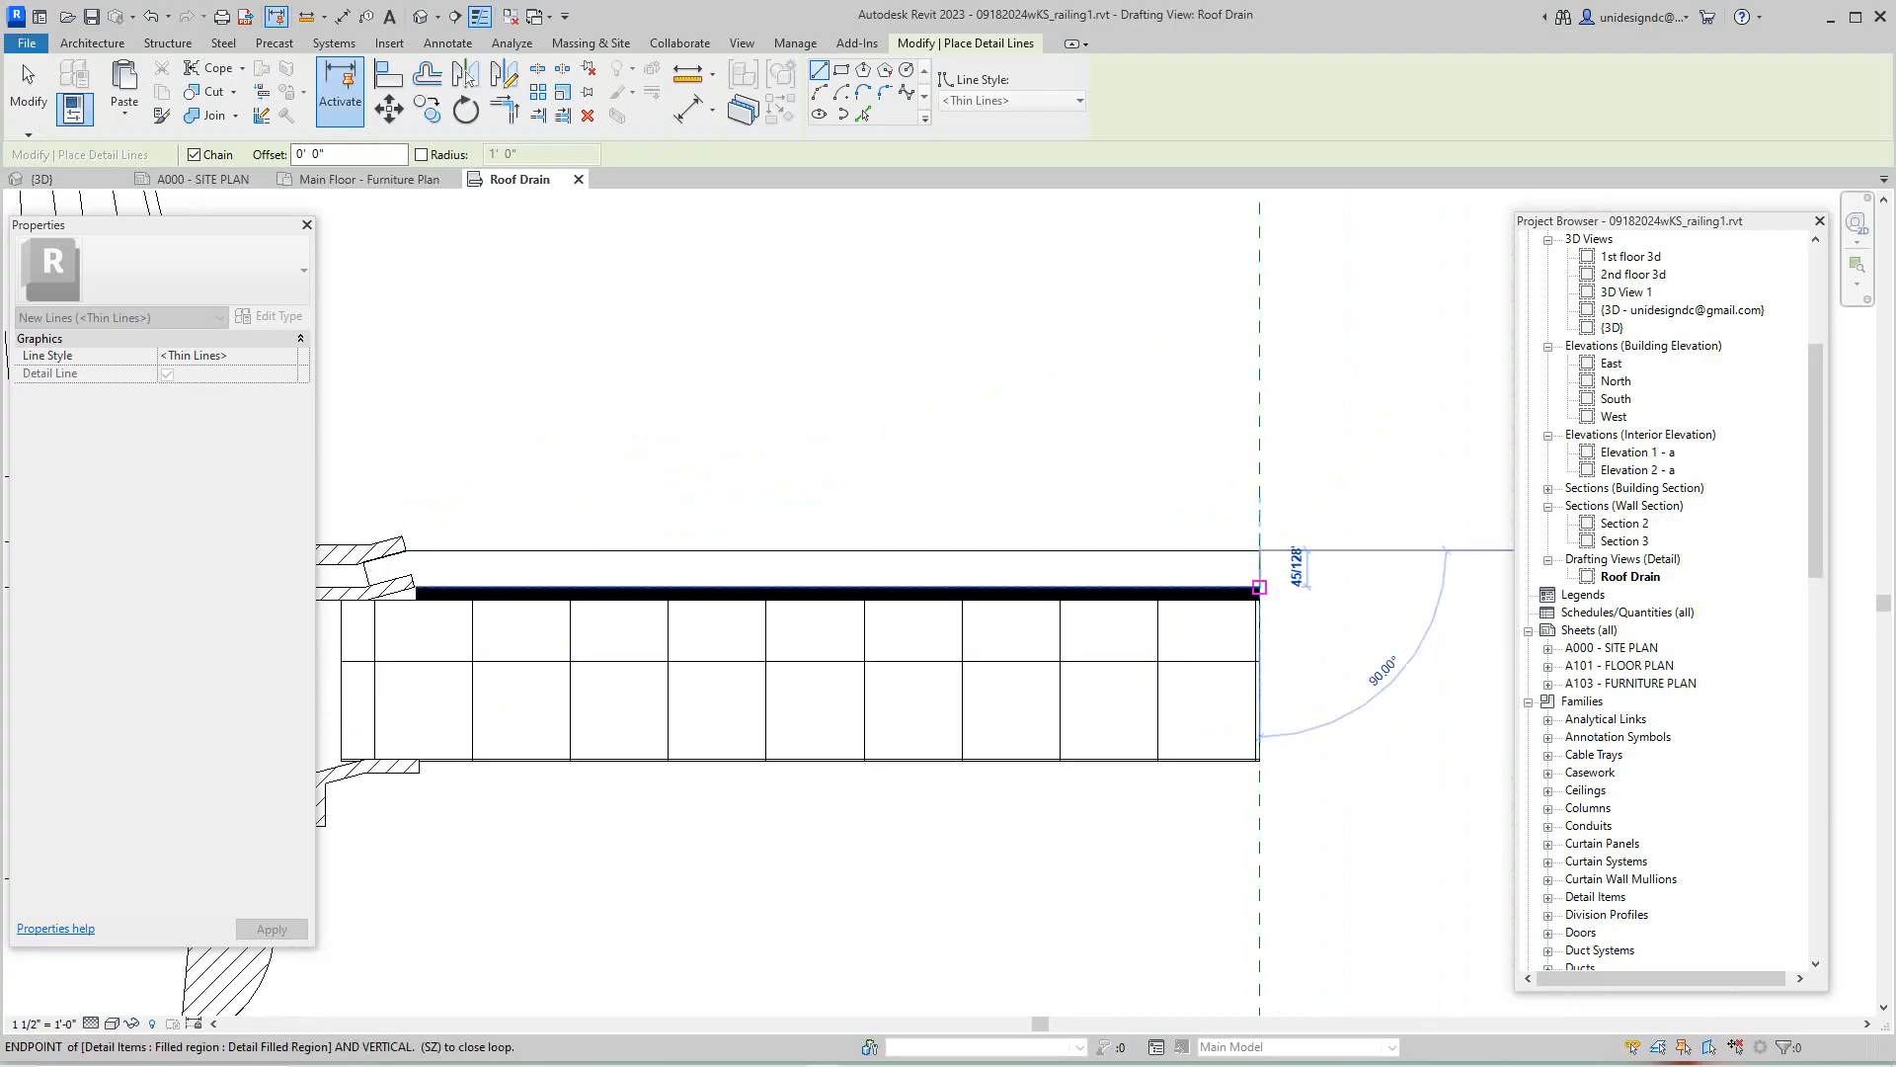
- Close the outline down the reference plane, along the black strip's top and over the lower flange tip, and end the Detail Line command
left_click(1259, 586)
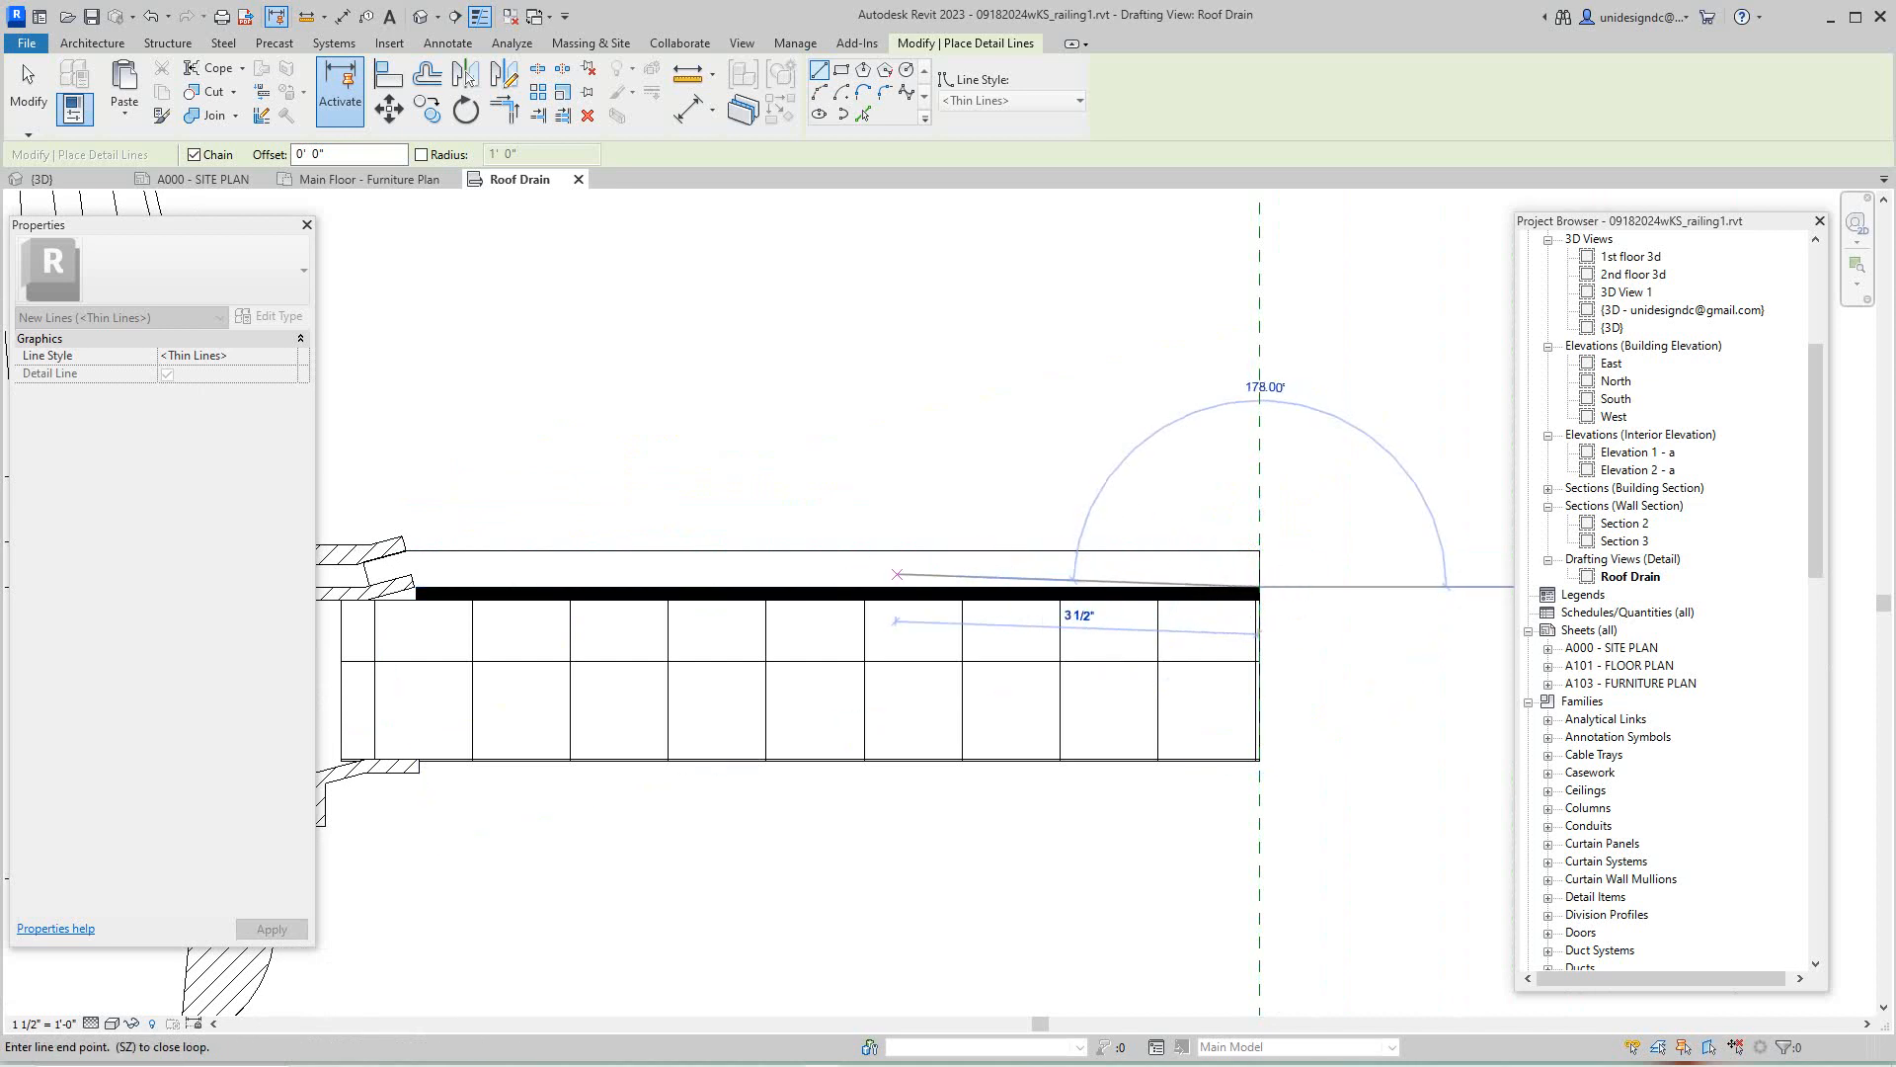
left_click(417, 587)
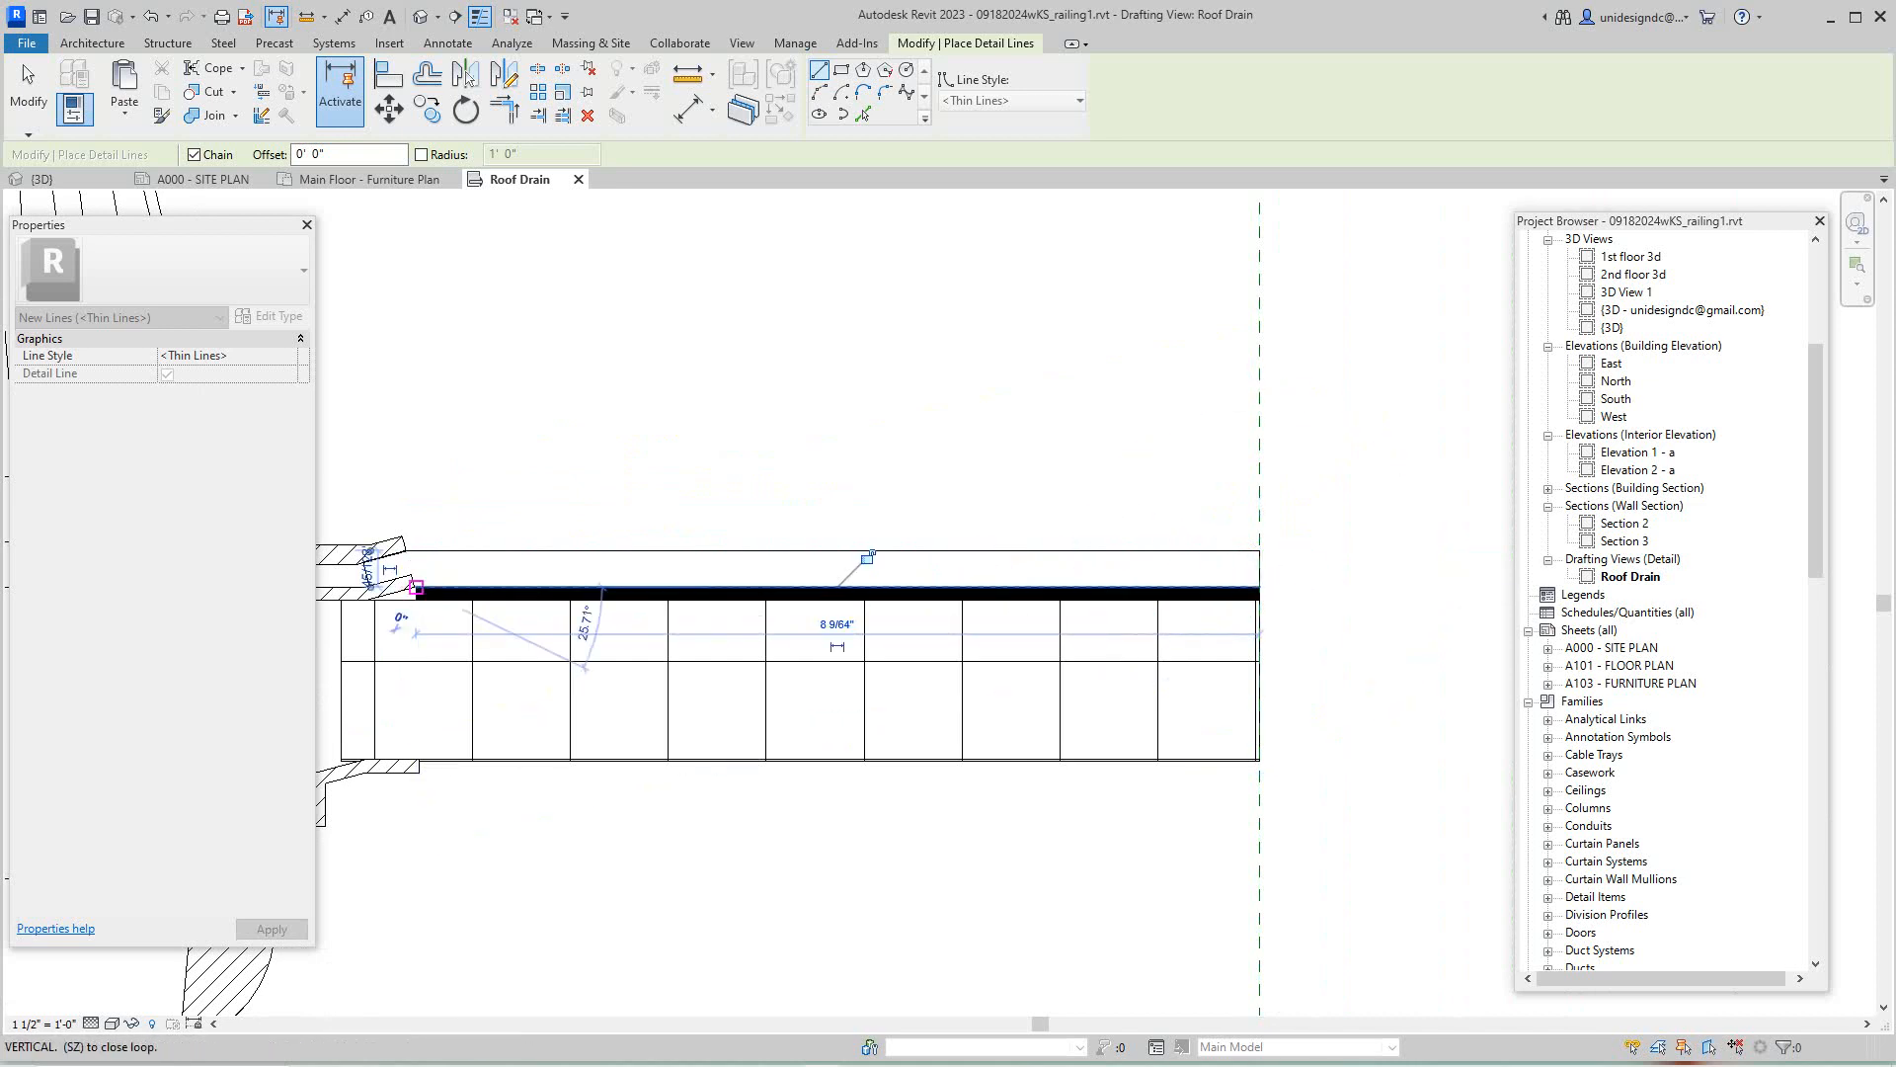
scroll(417, 587, "up", 3)
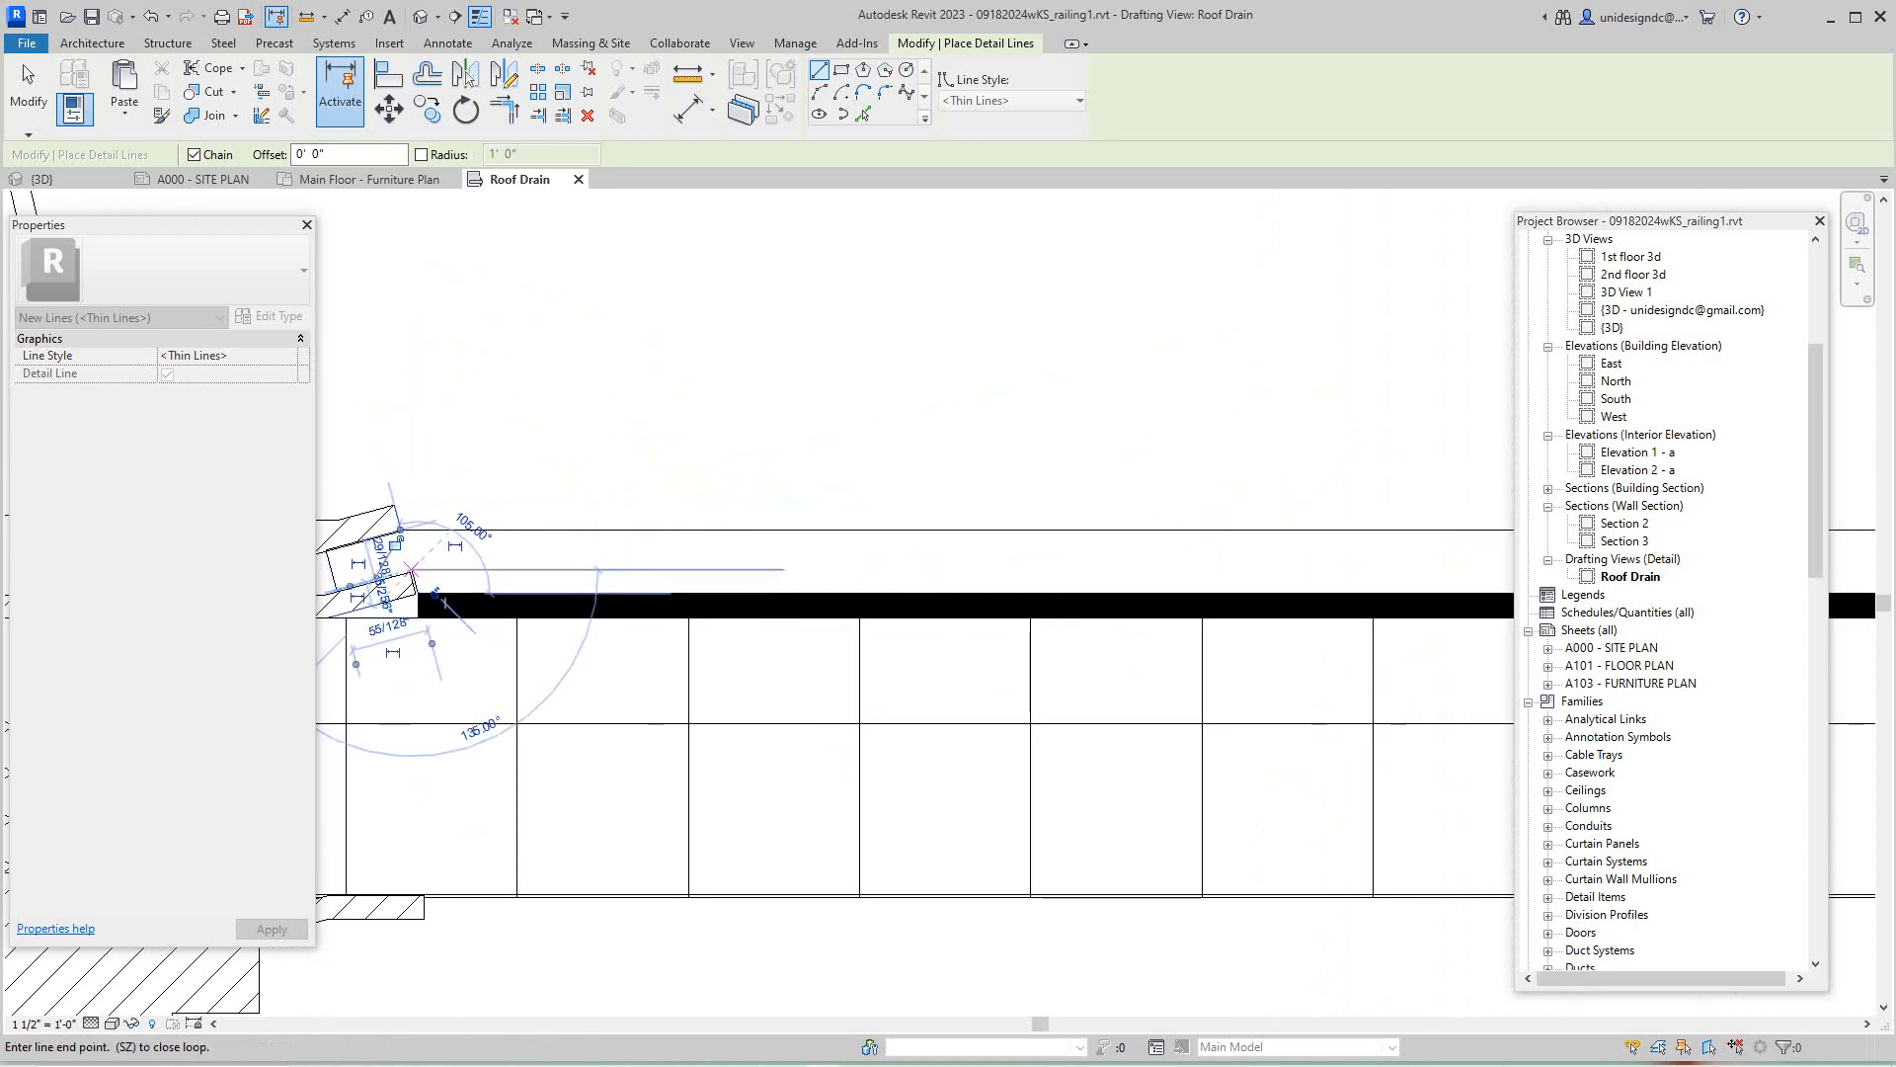
middle_click_drag(410, 568, 595, 542)
left_click(521, 563)
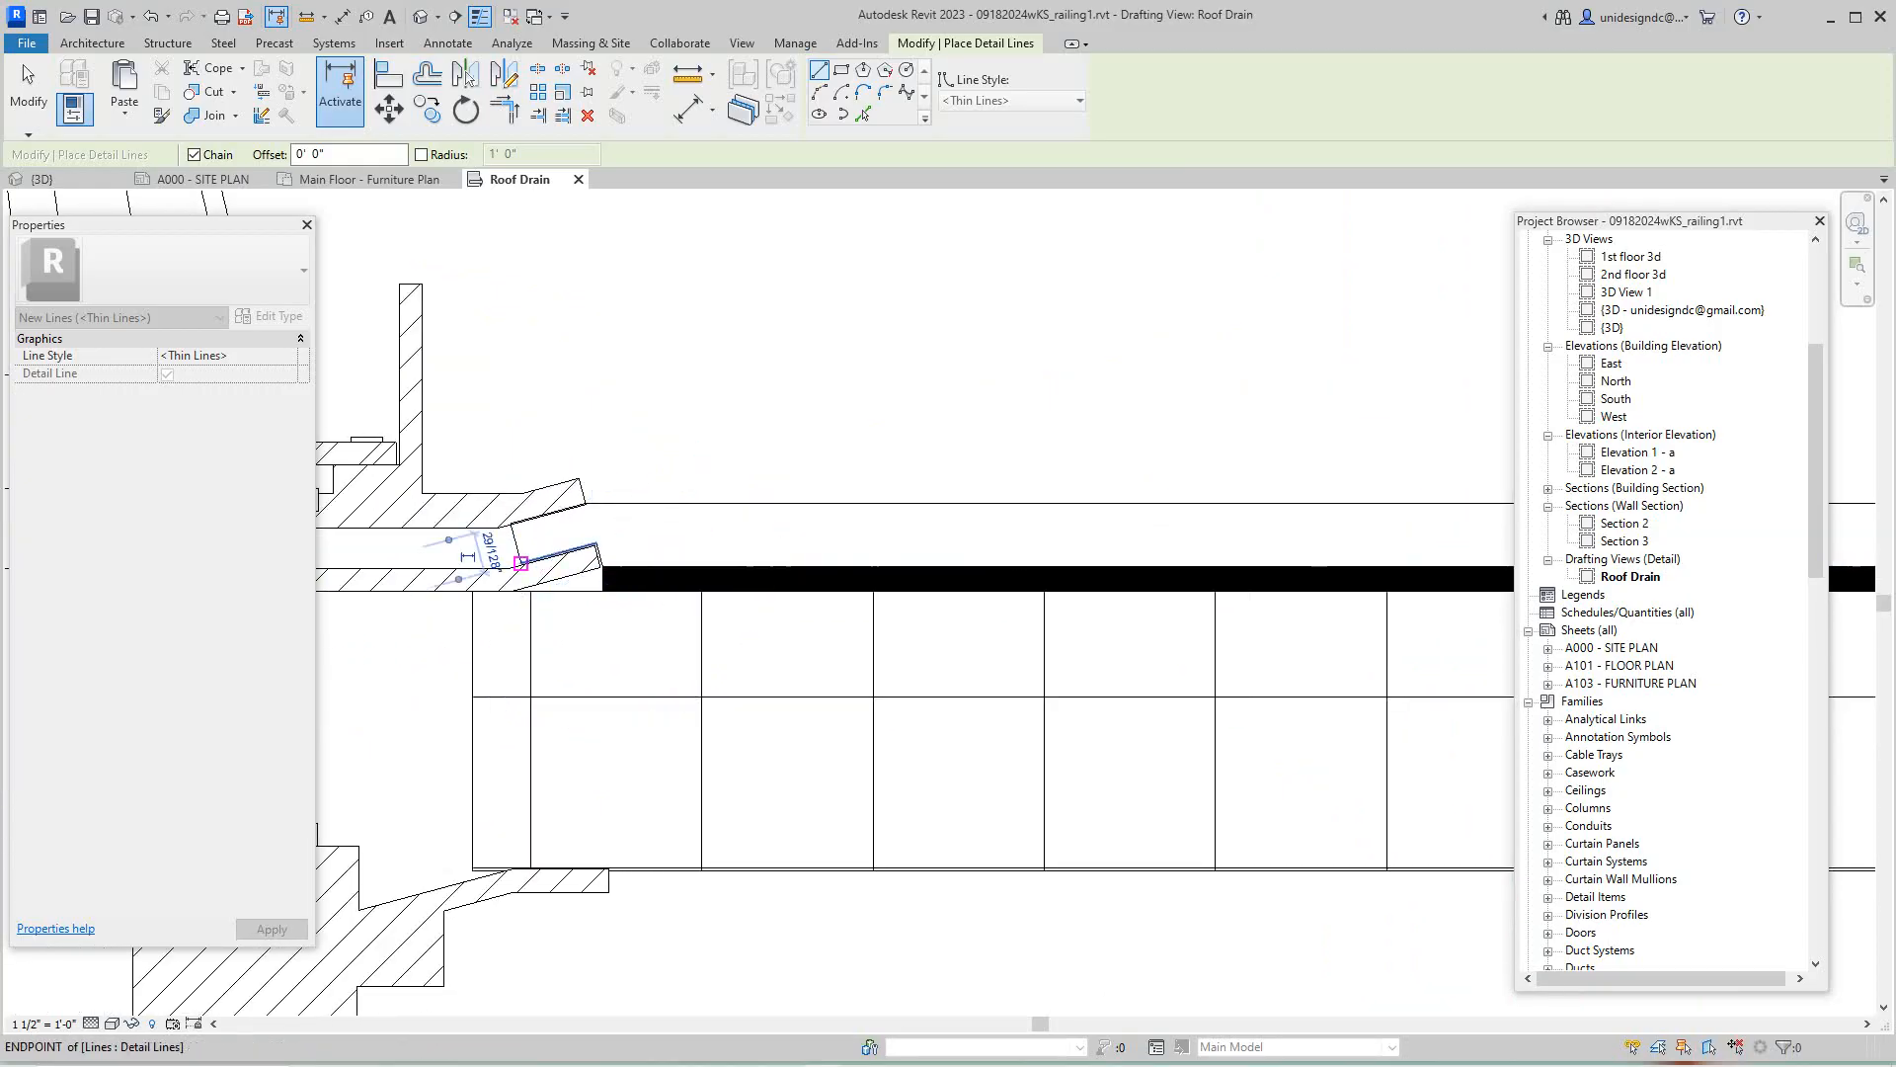
key("Escape")
scroll(672, 567, "down", 4)
right_click(831, 435)
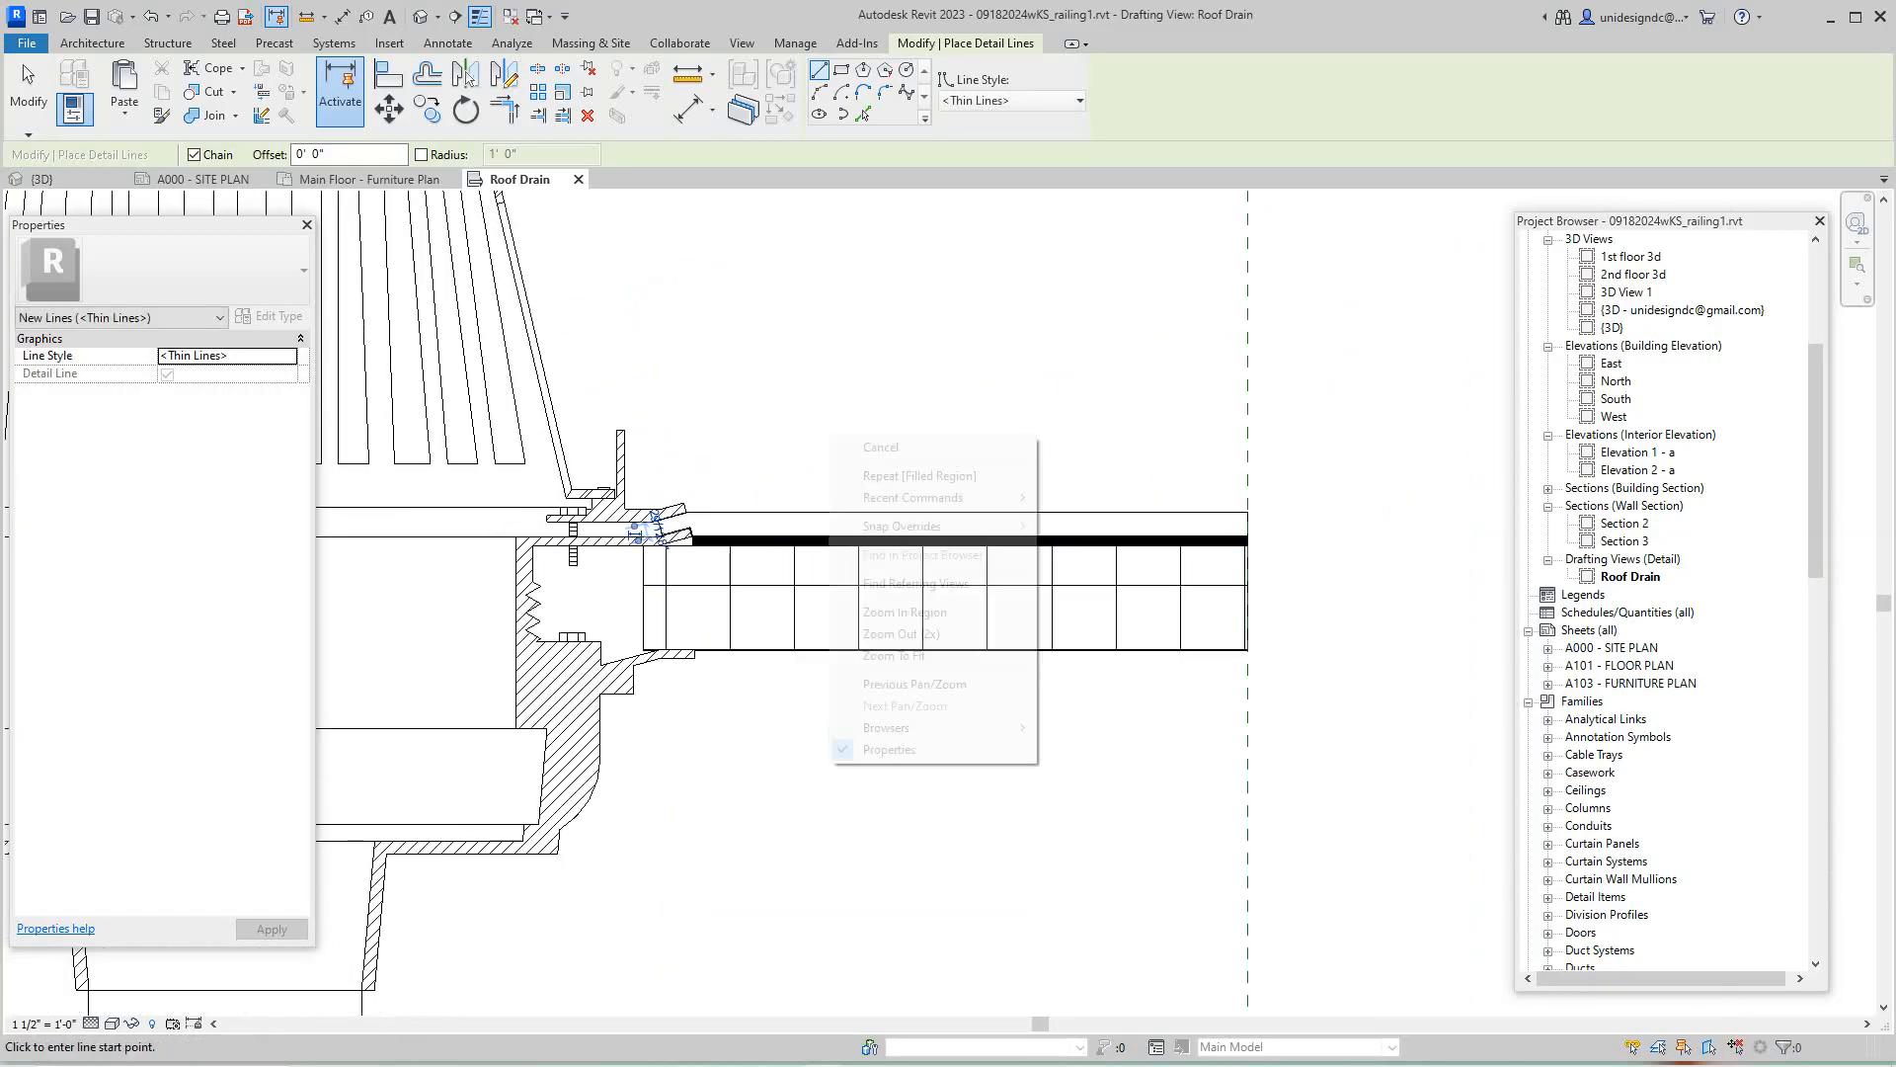
left_click(877, 447)
scroll(877, 450, "down", 1)
middle_click_drag(877, 450, 790, 517)
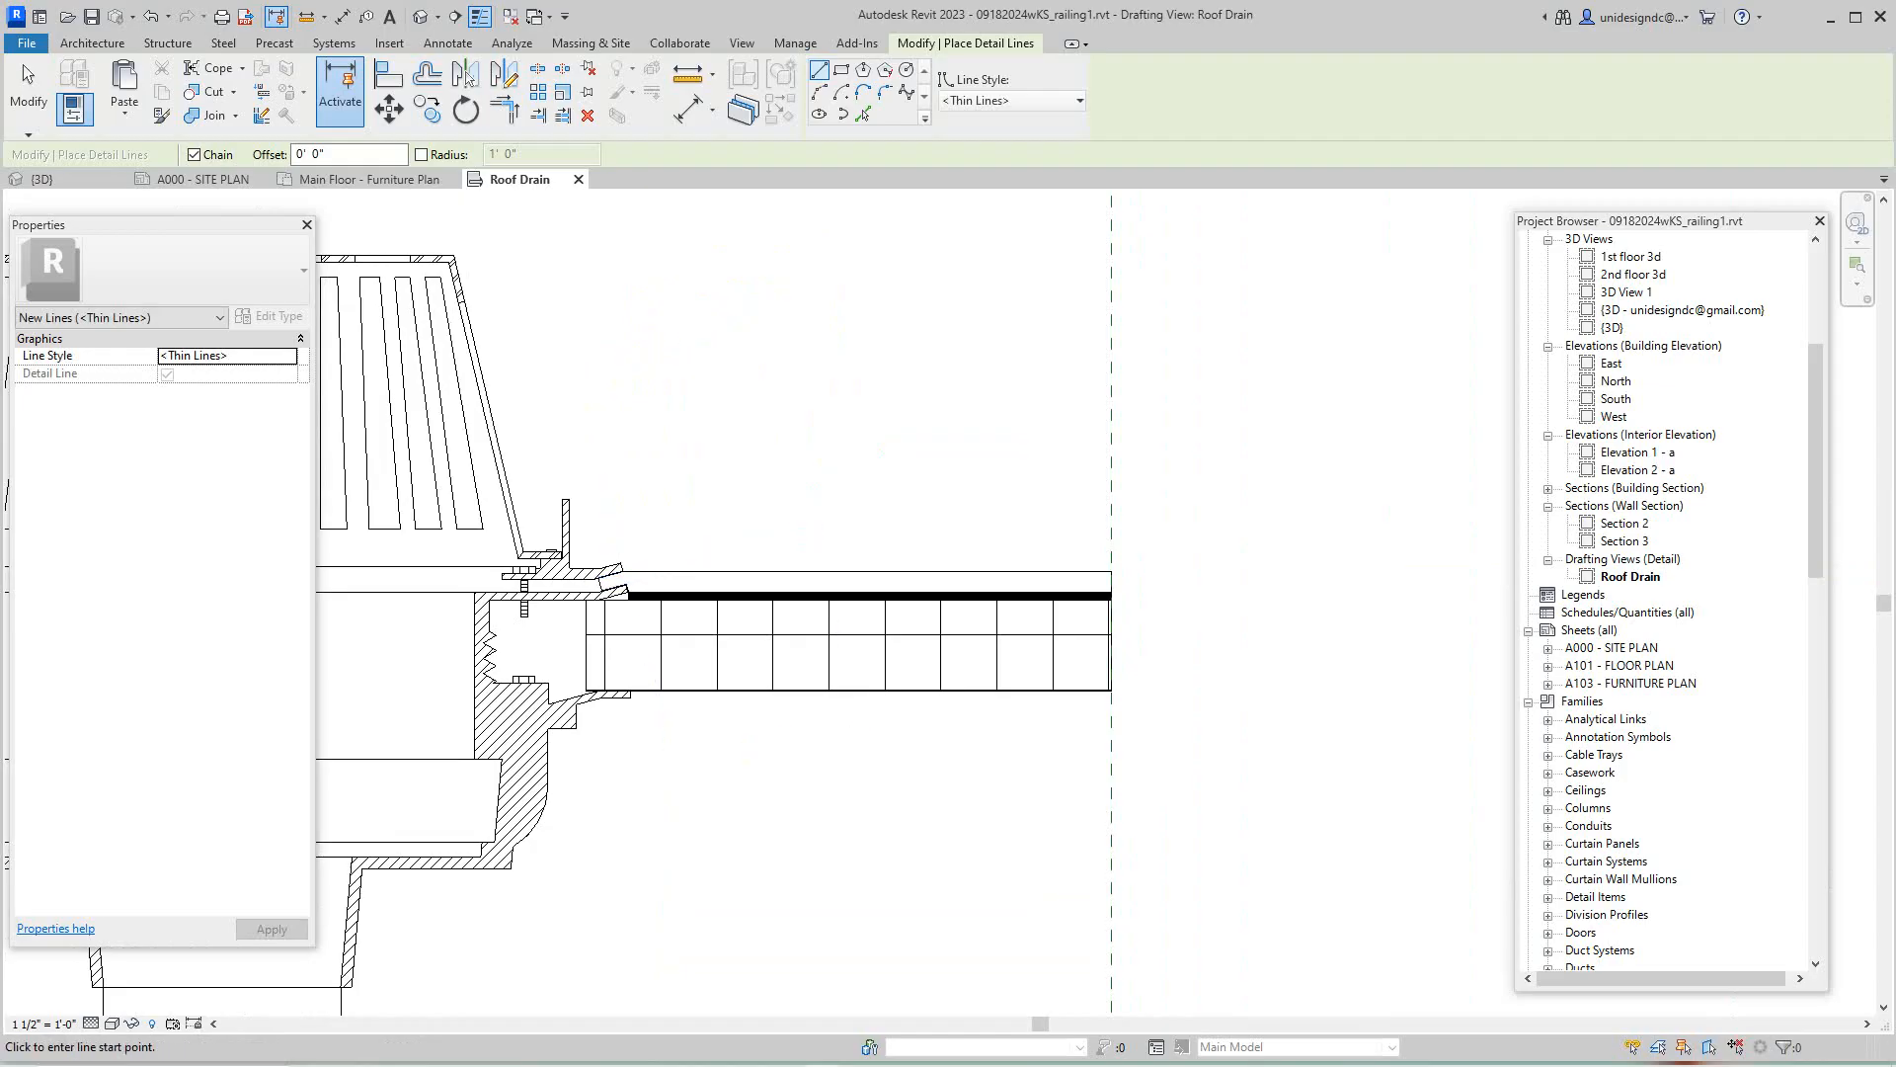
scroll(945, 504, "down", 1)
middle_click_drag(945, 503, 1066, 447)
scroll(948, 523, "down", 1)
right_click(991, 502)
left_click(1027, 513)
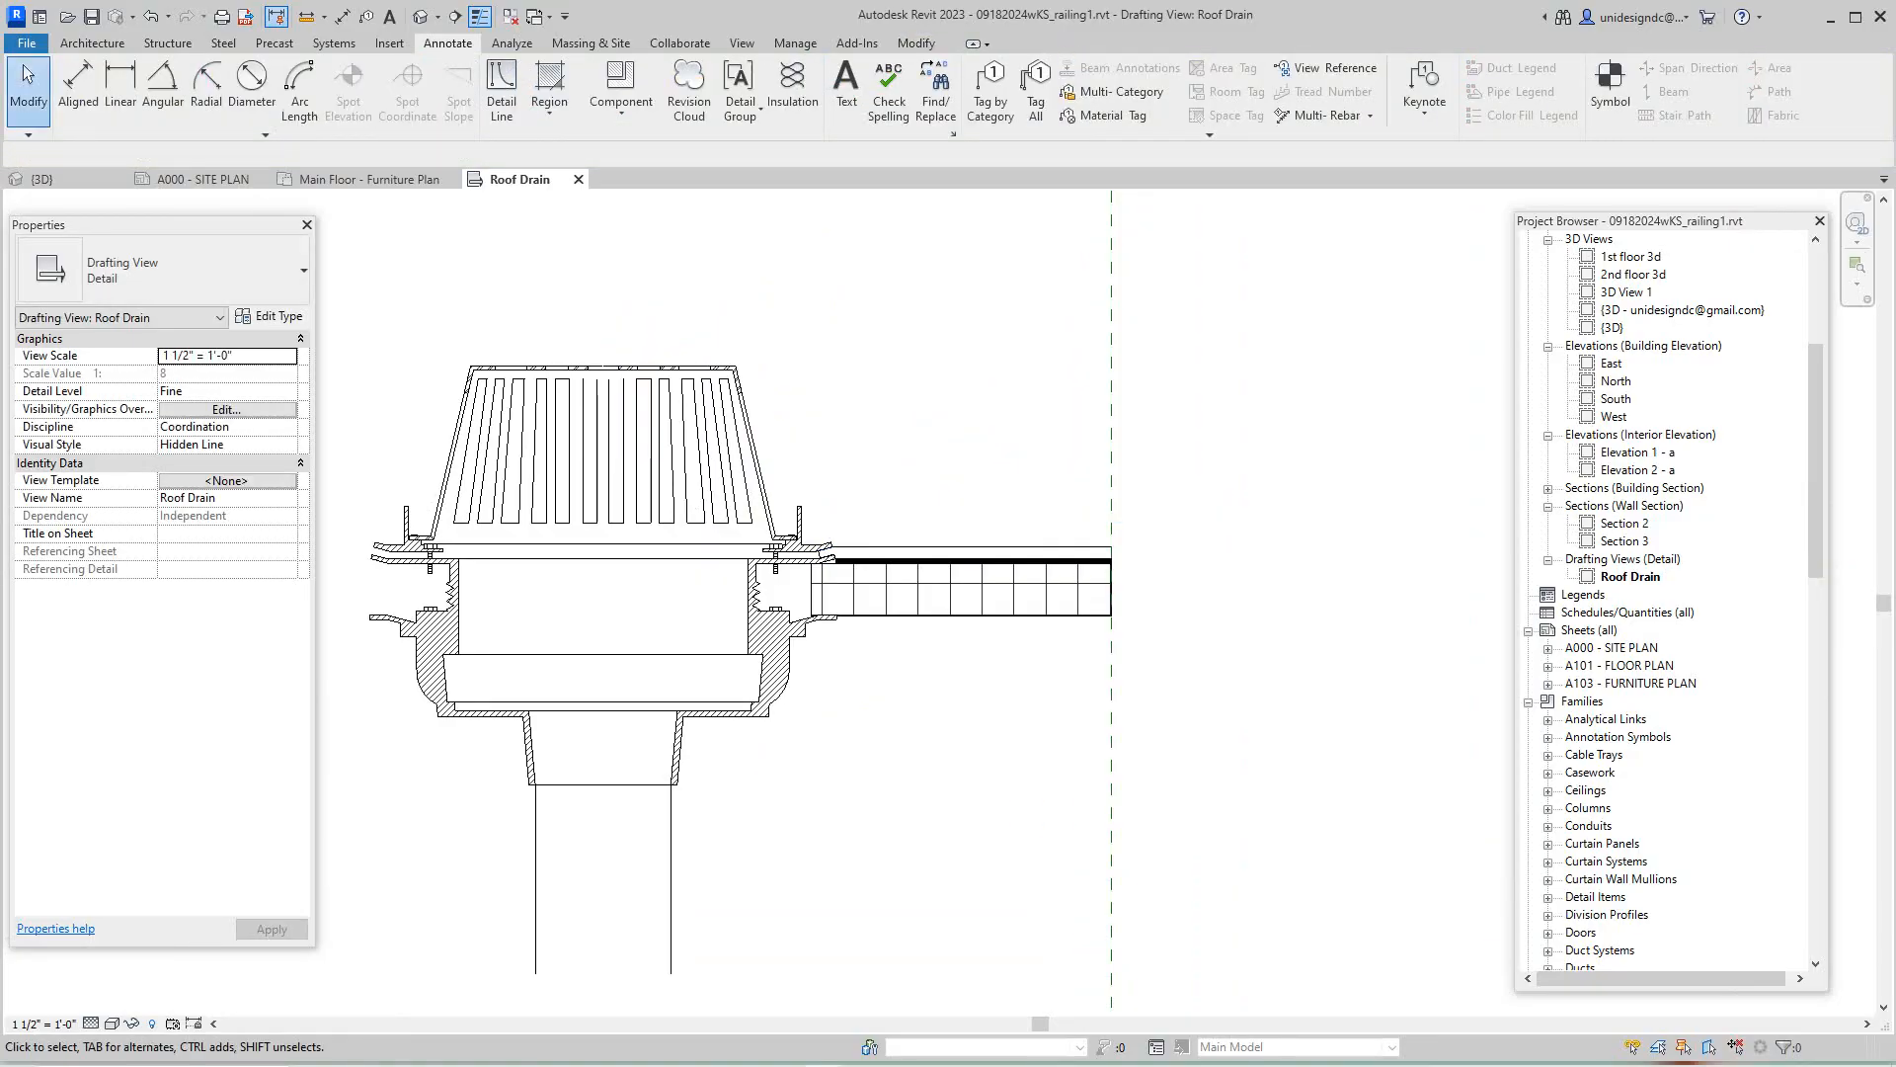
scroll(907, 558, "down", 2)
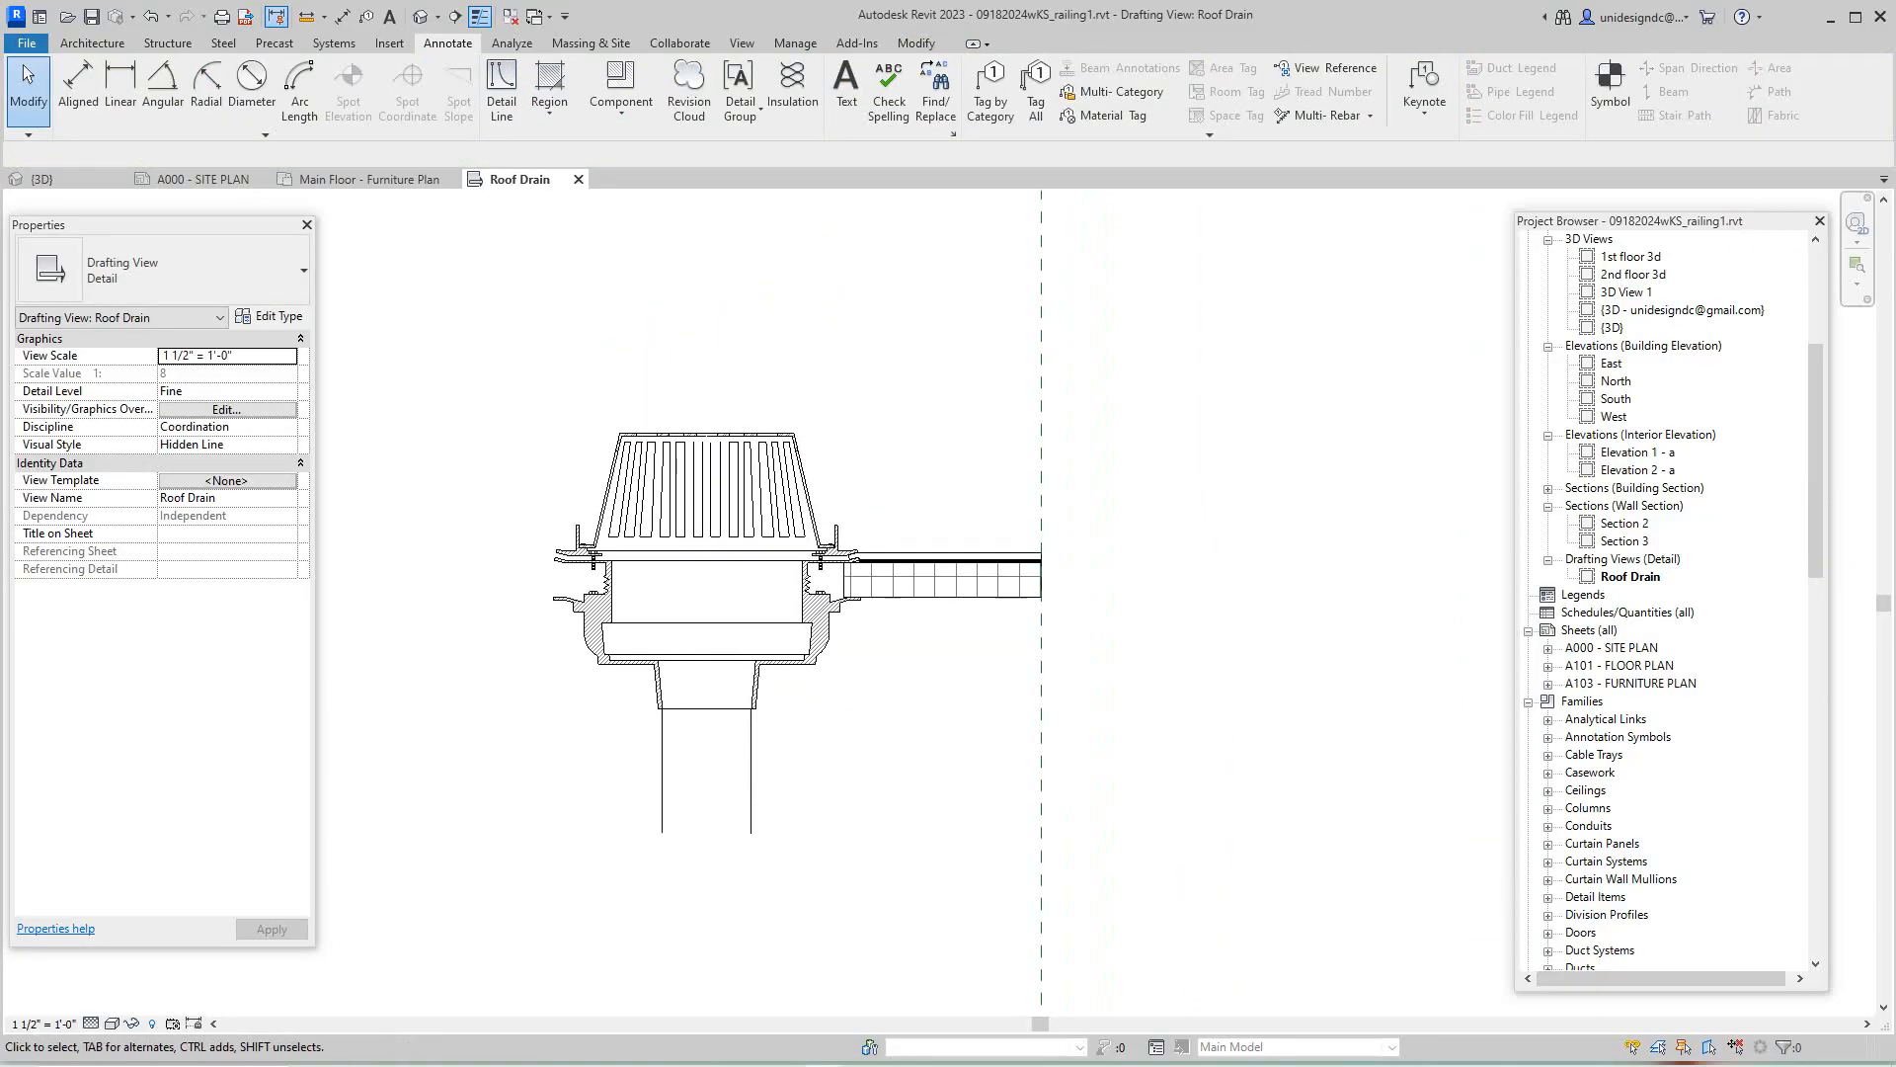
scroll(866, 622, "up", 1)
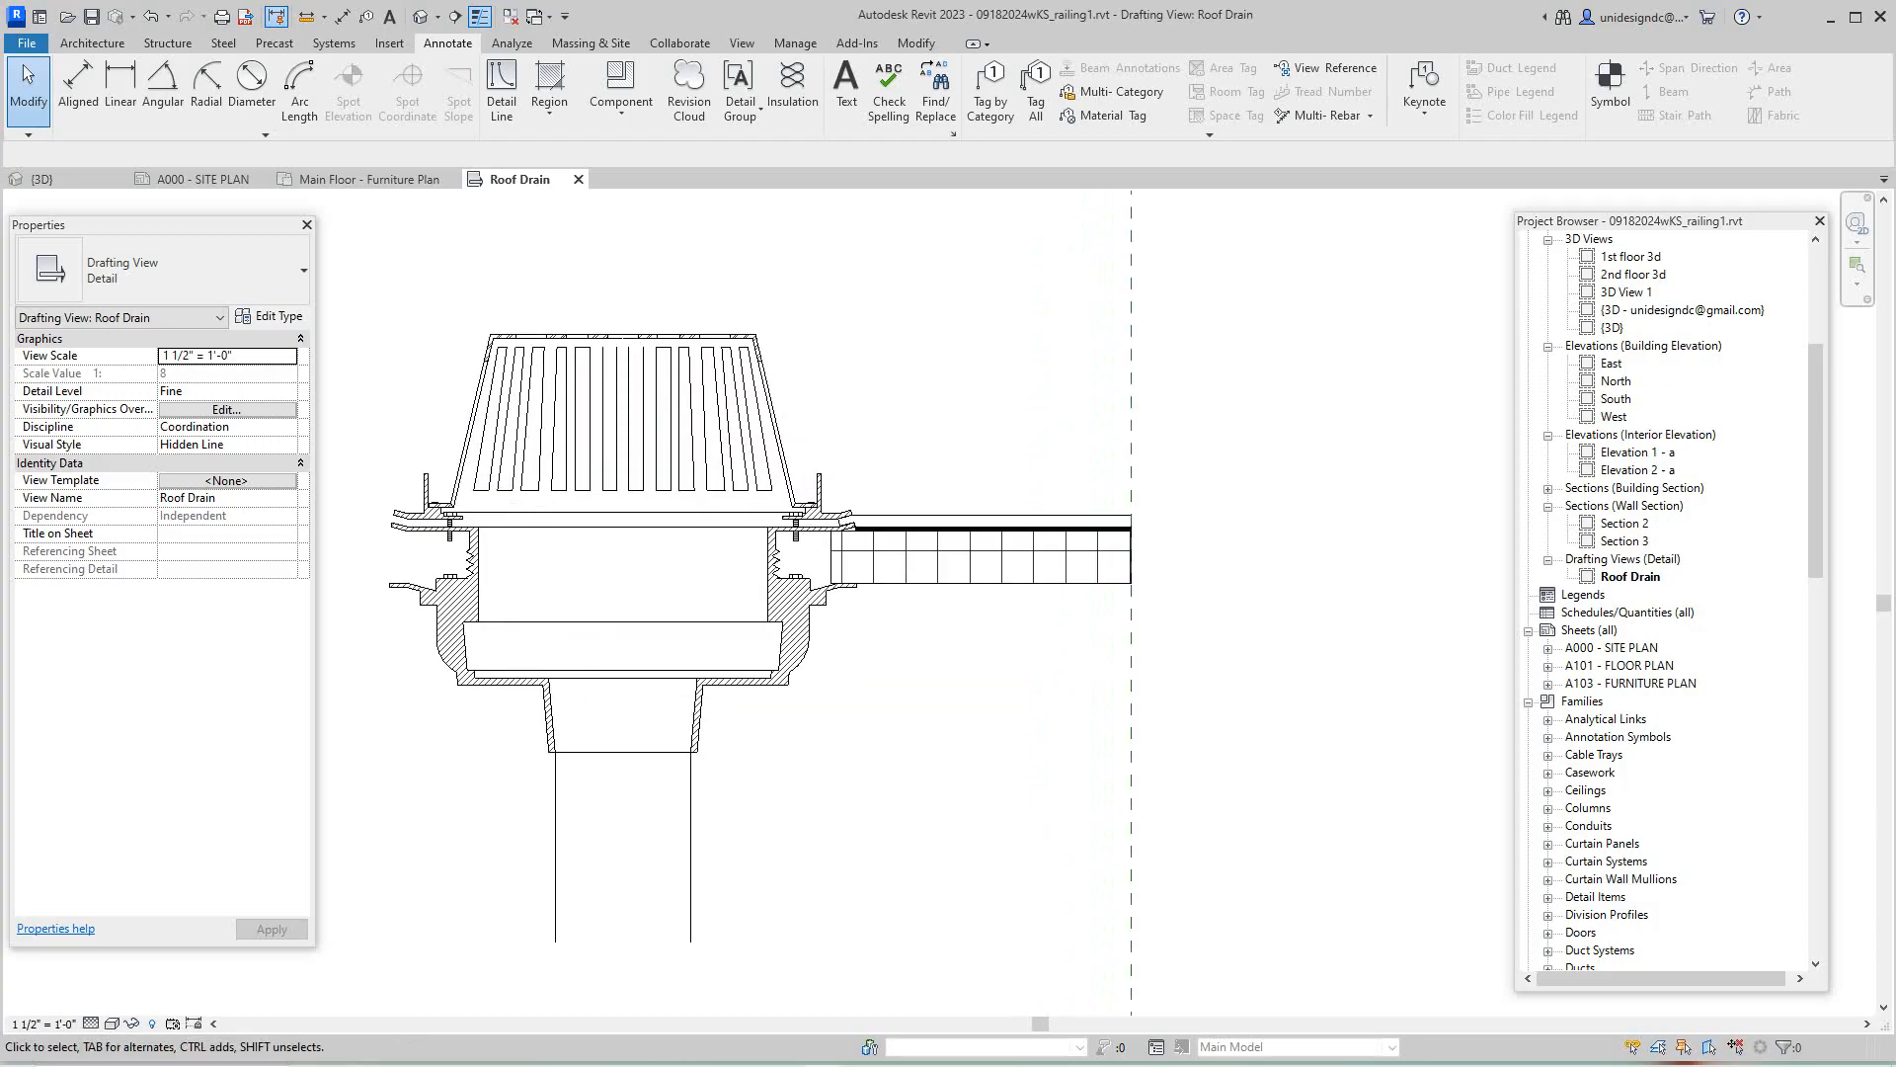
- Mirror a copy of the roof drain and its adjoining layers across the vertical reference plane, using a drawn axis
scroll(863, 666, "up", 2)
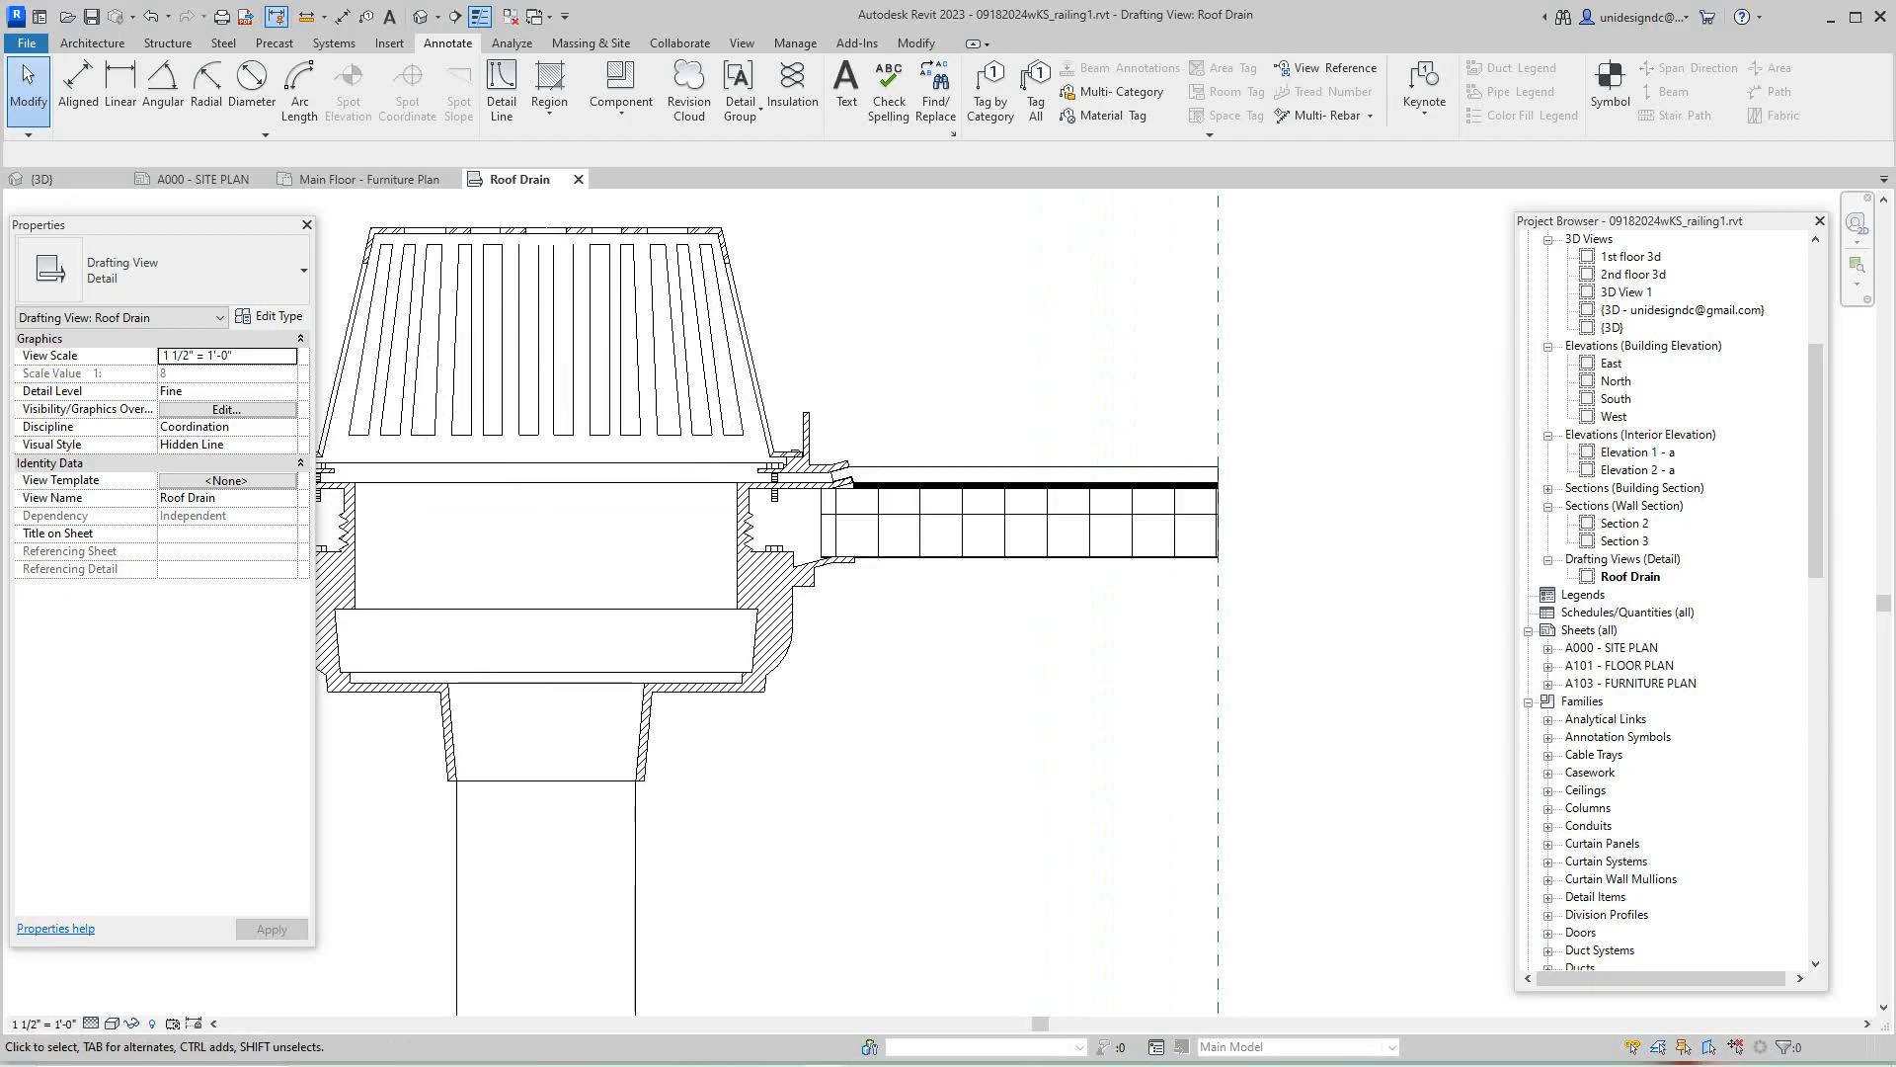
scroll(859, 665, "down", 2)
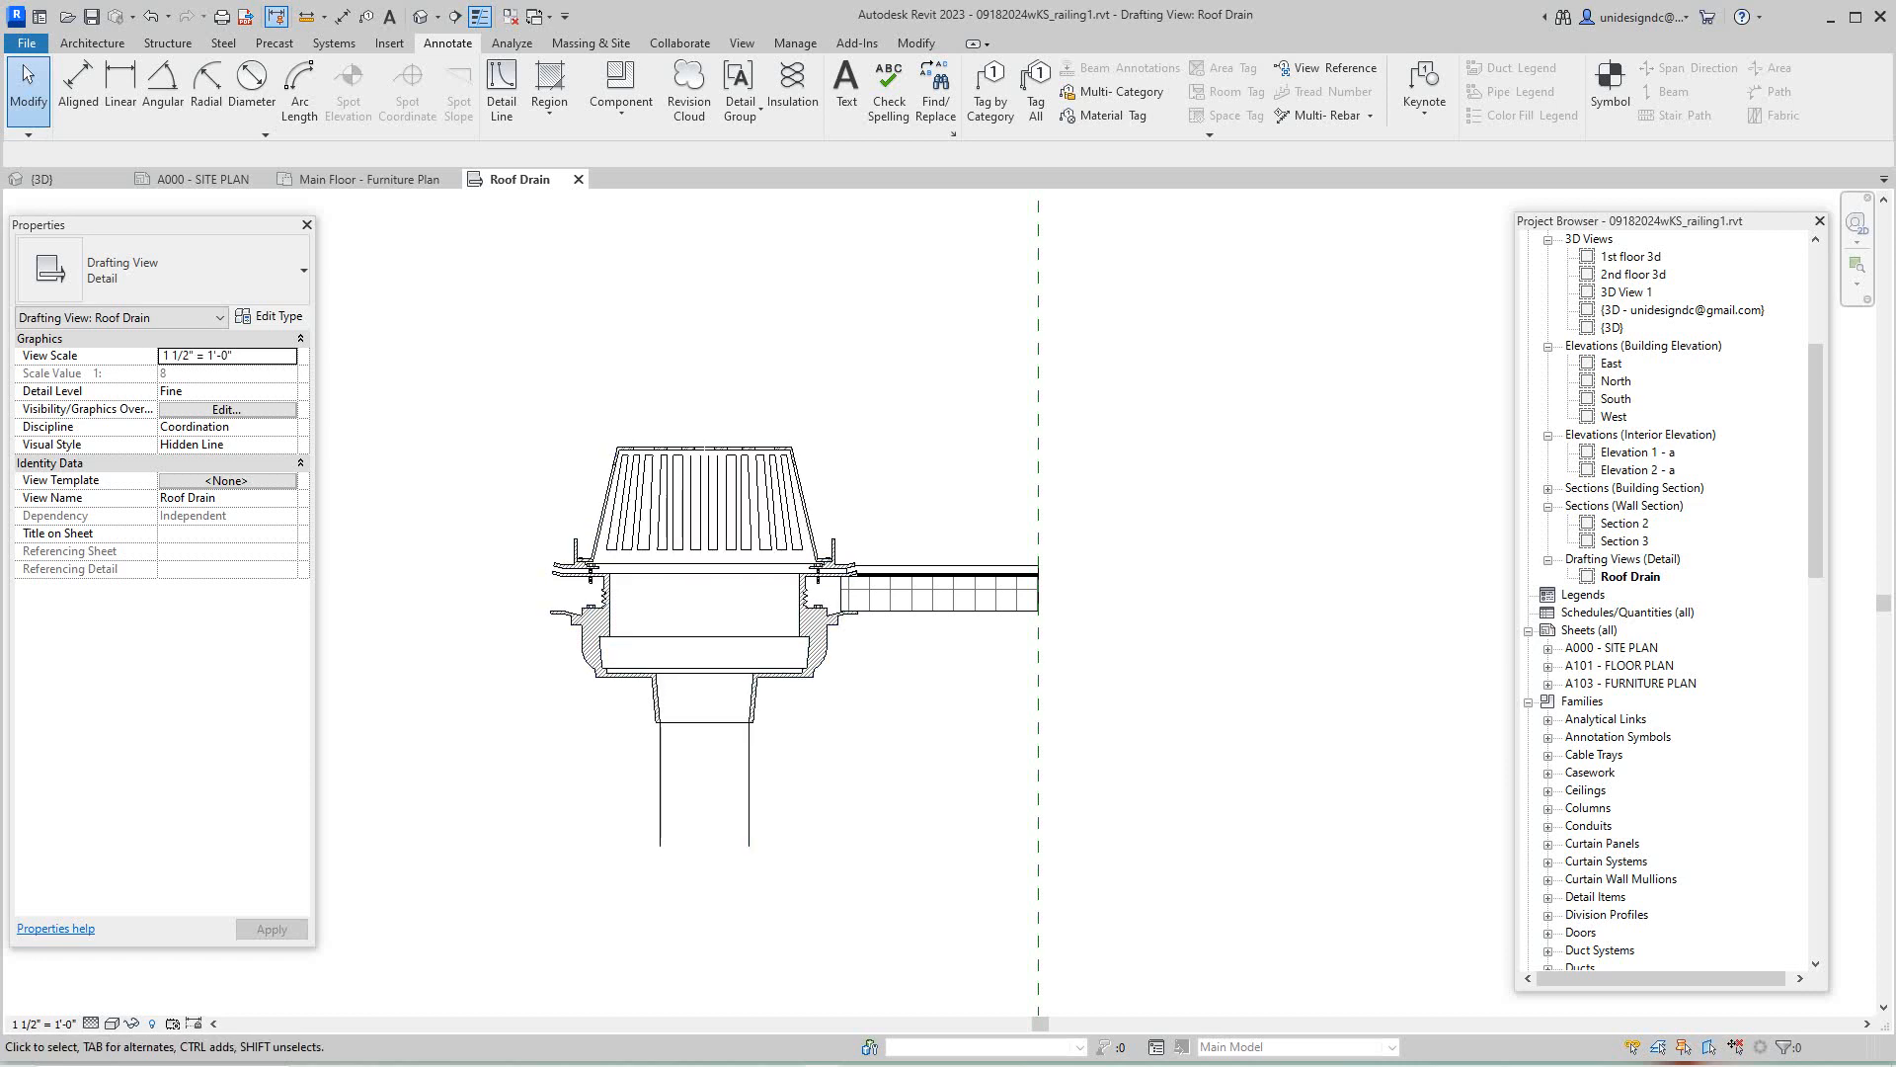
left_click_drag(378, 348, 585, 639)
left_click_drag(1135, 914, 1164, 944)
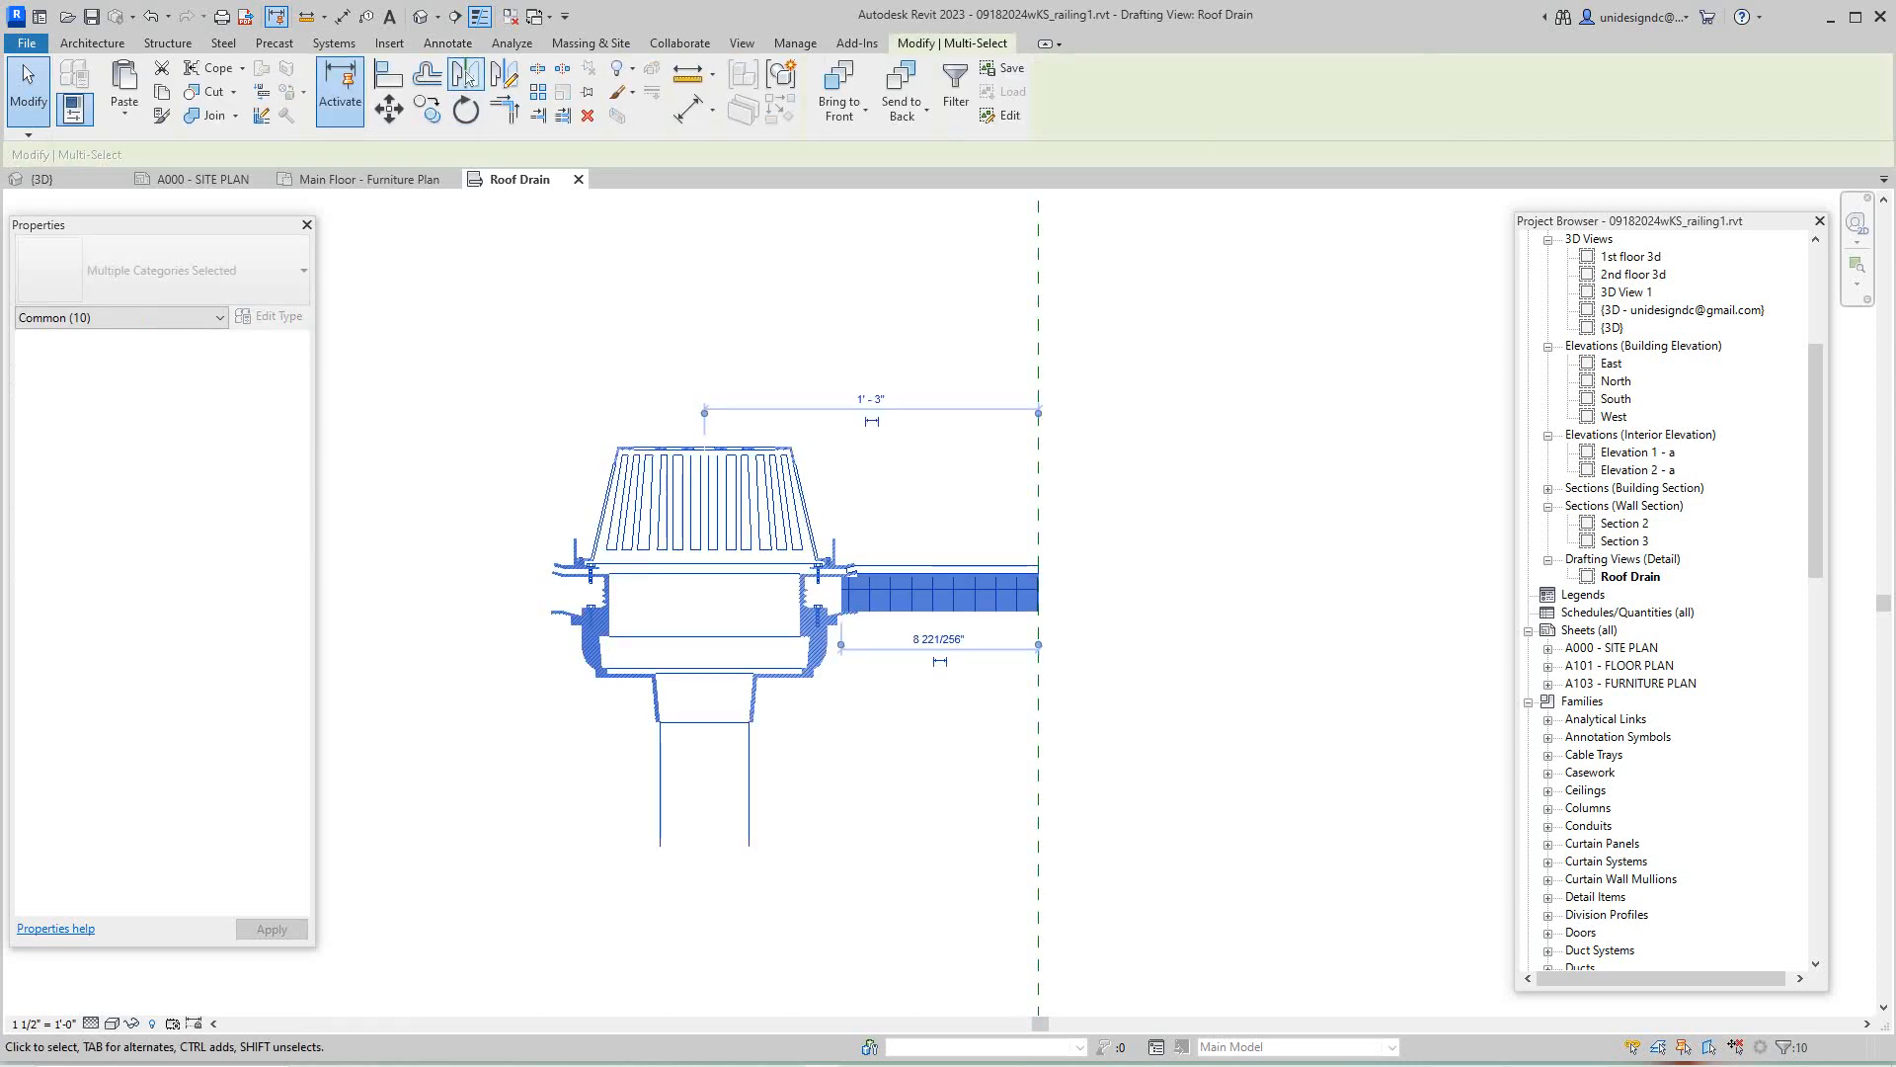
left_click(504, 75)
left_click(1038, 342)
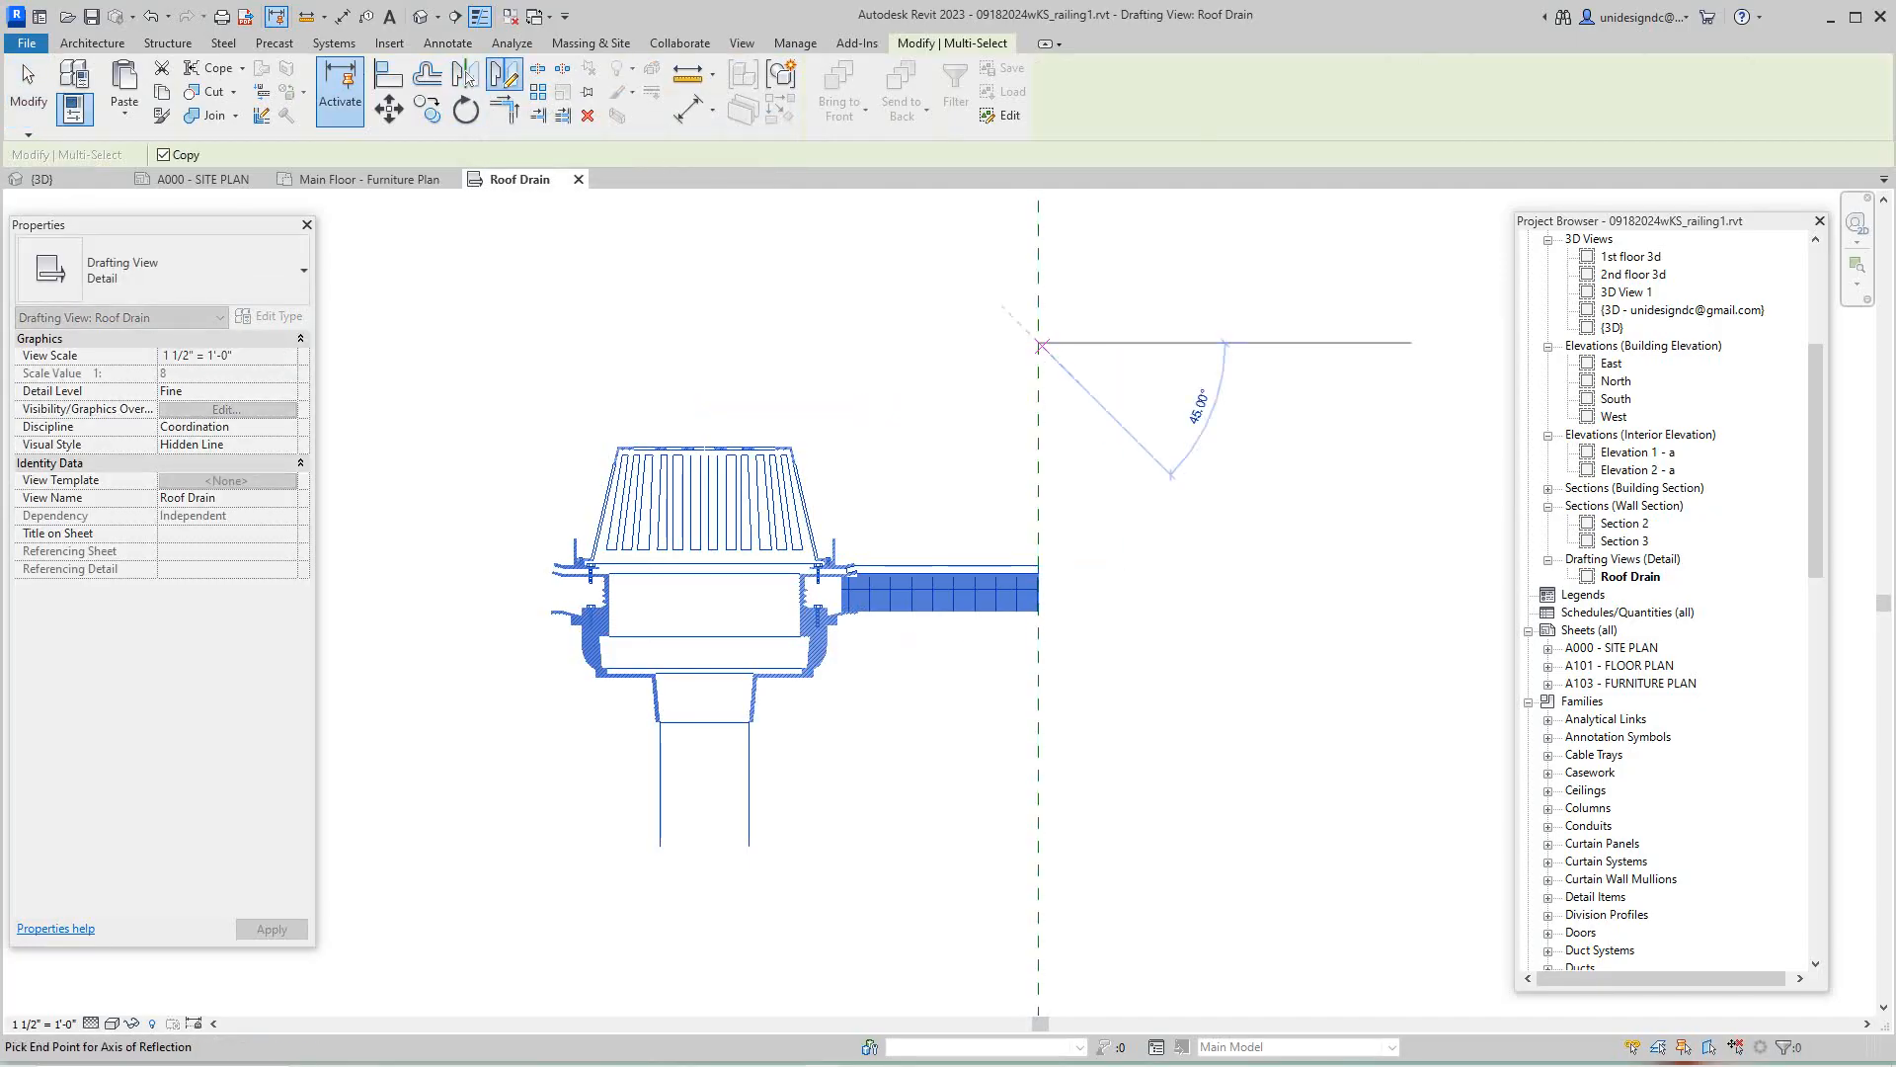
left_click(1038, 485)
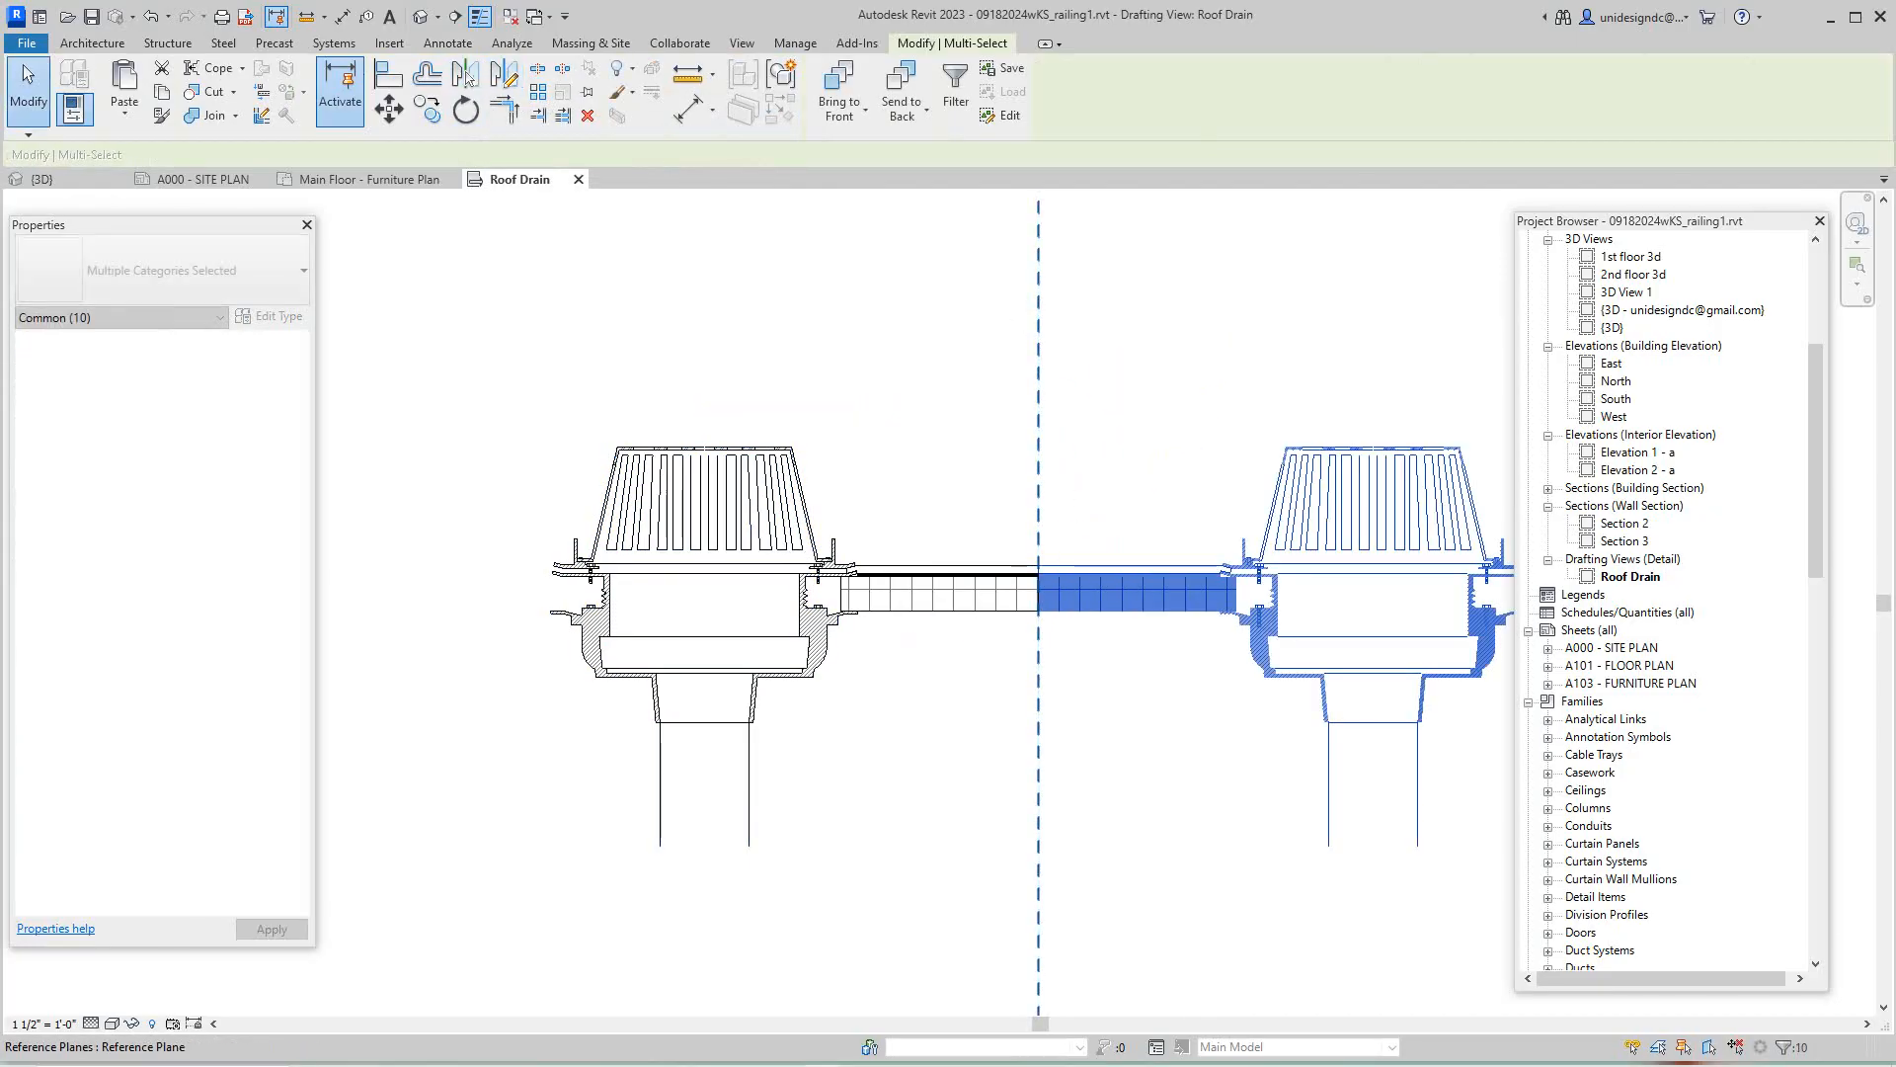
left_click(889, 385)
scroll(889, 386, "down", 1)
middle_click_drag(888, 385, 677, 377)
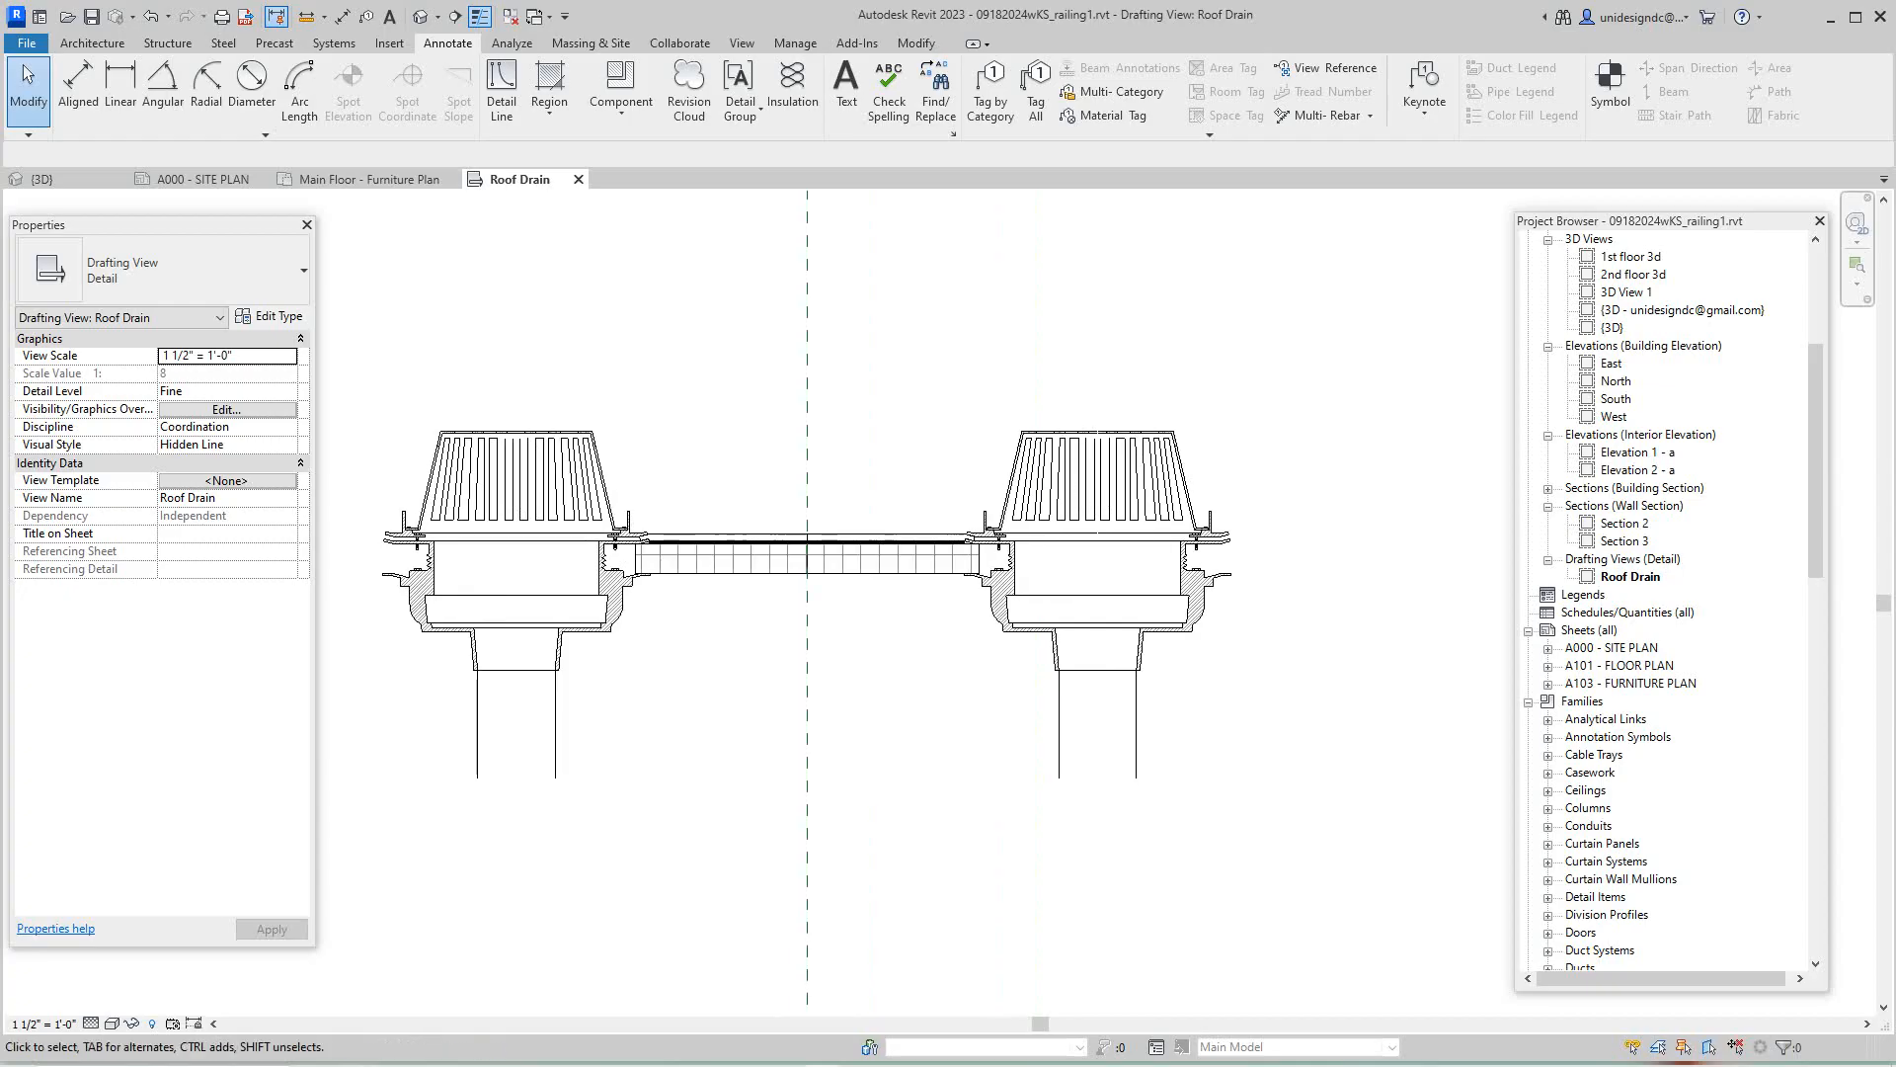
- Mirror a copy of the crosshatched layer, black strip and outline lines about the original drain's vertical centreline to its outer side
scroll(652, 411, "down", 1)
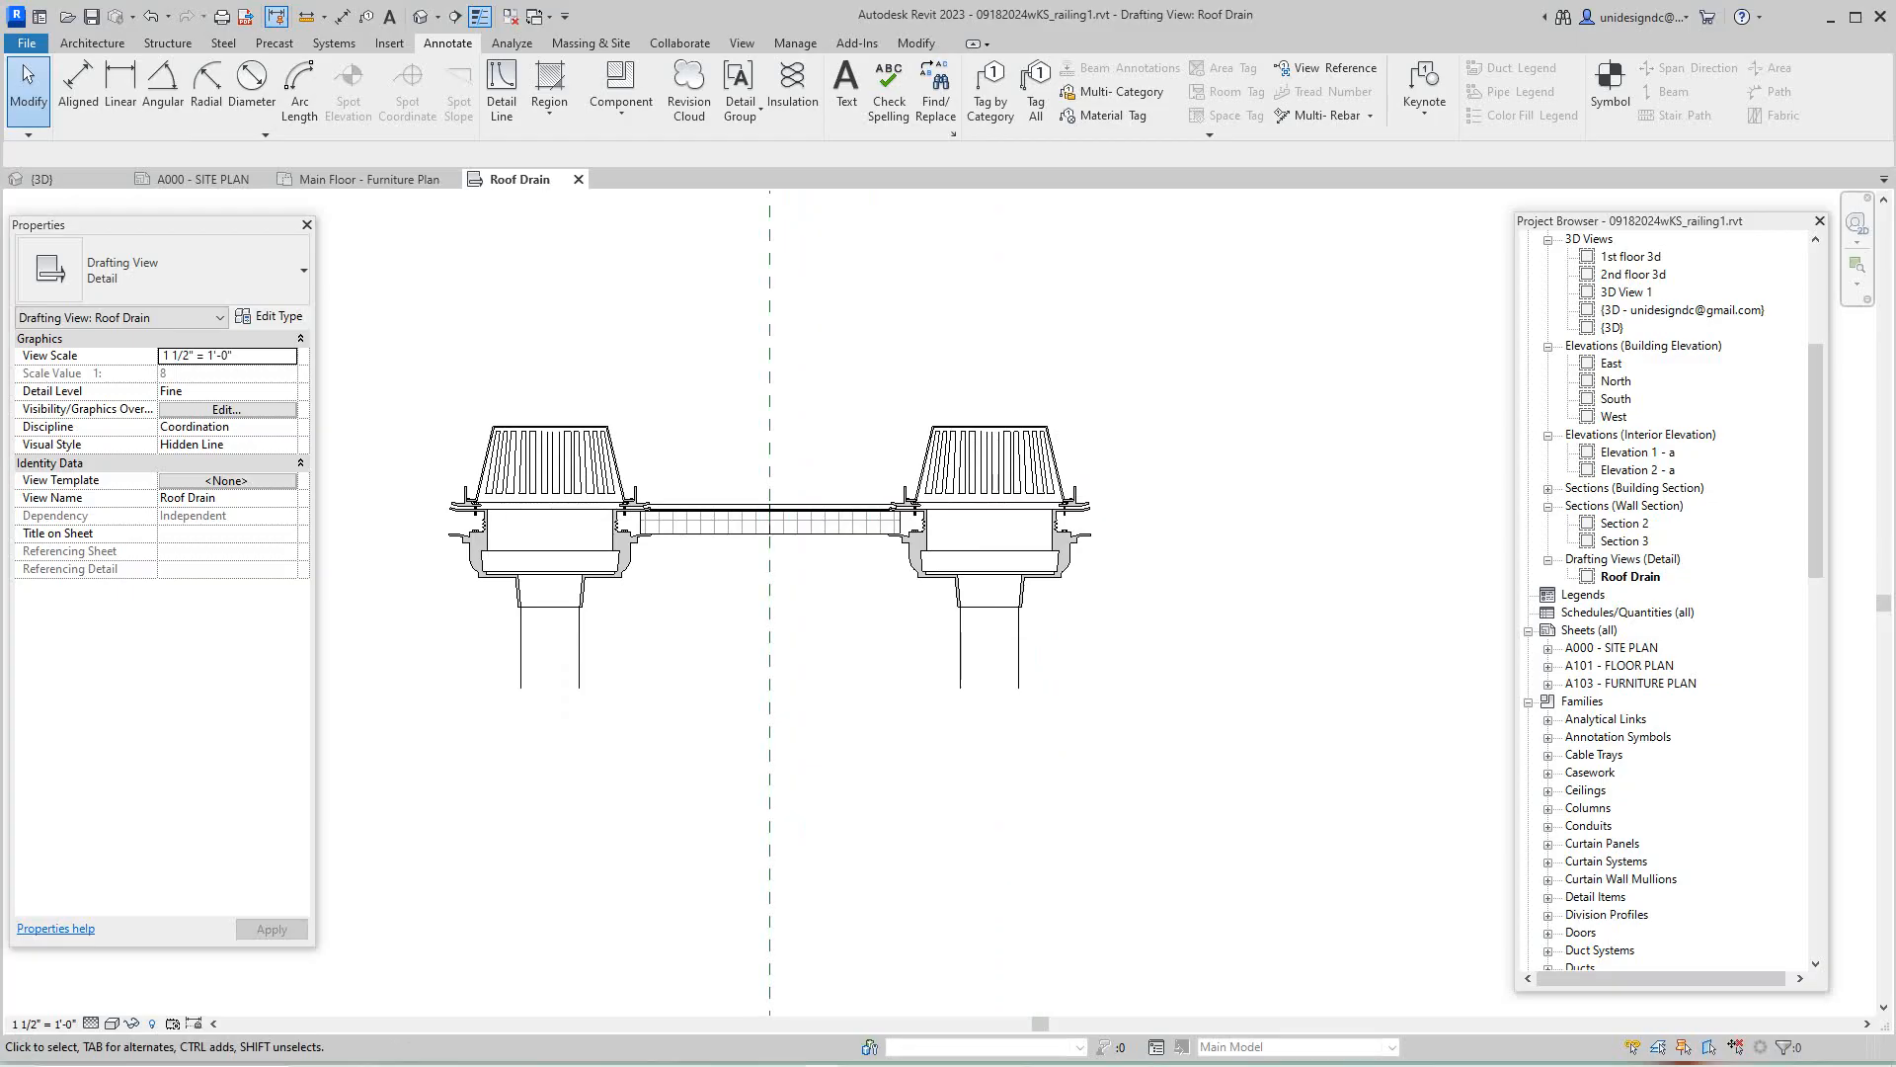
scroll(700, 497, "down", 1)
middle_click_drag(700, 497, 881, 493)
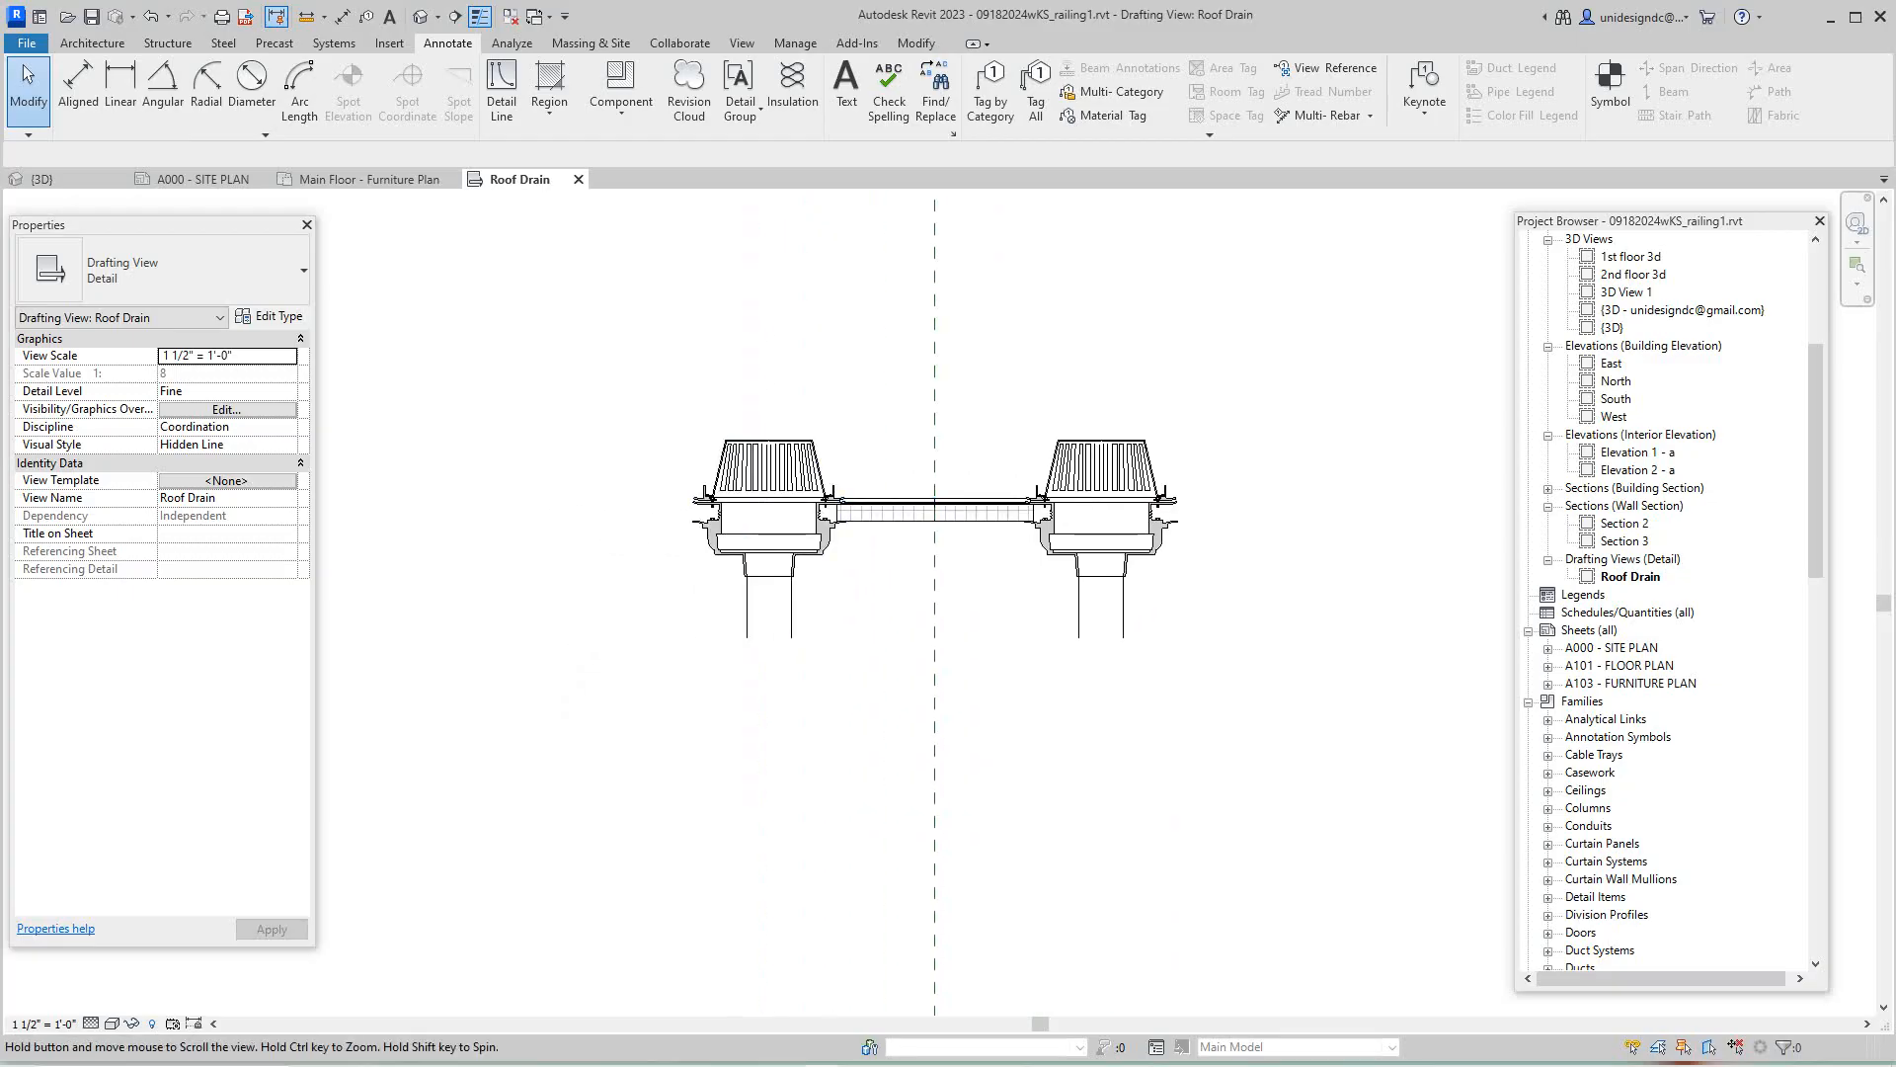
scroll(833, 522, "up", 3)
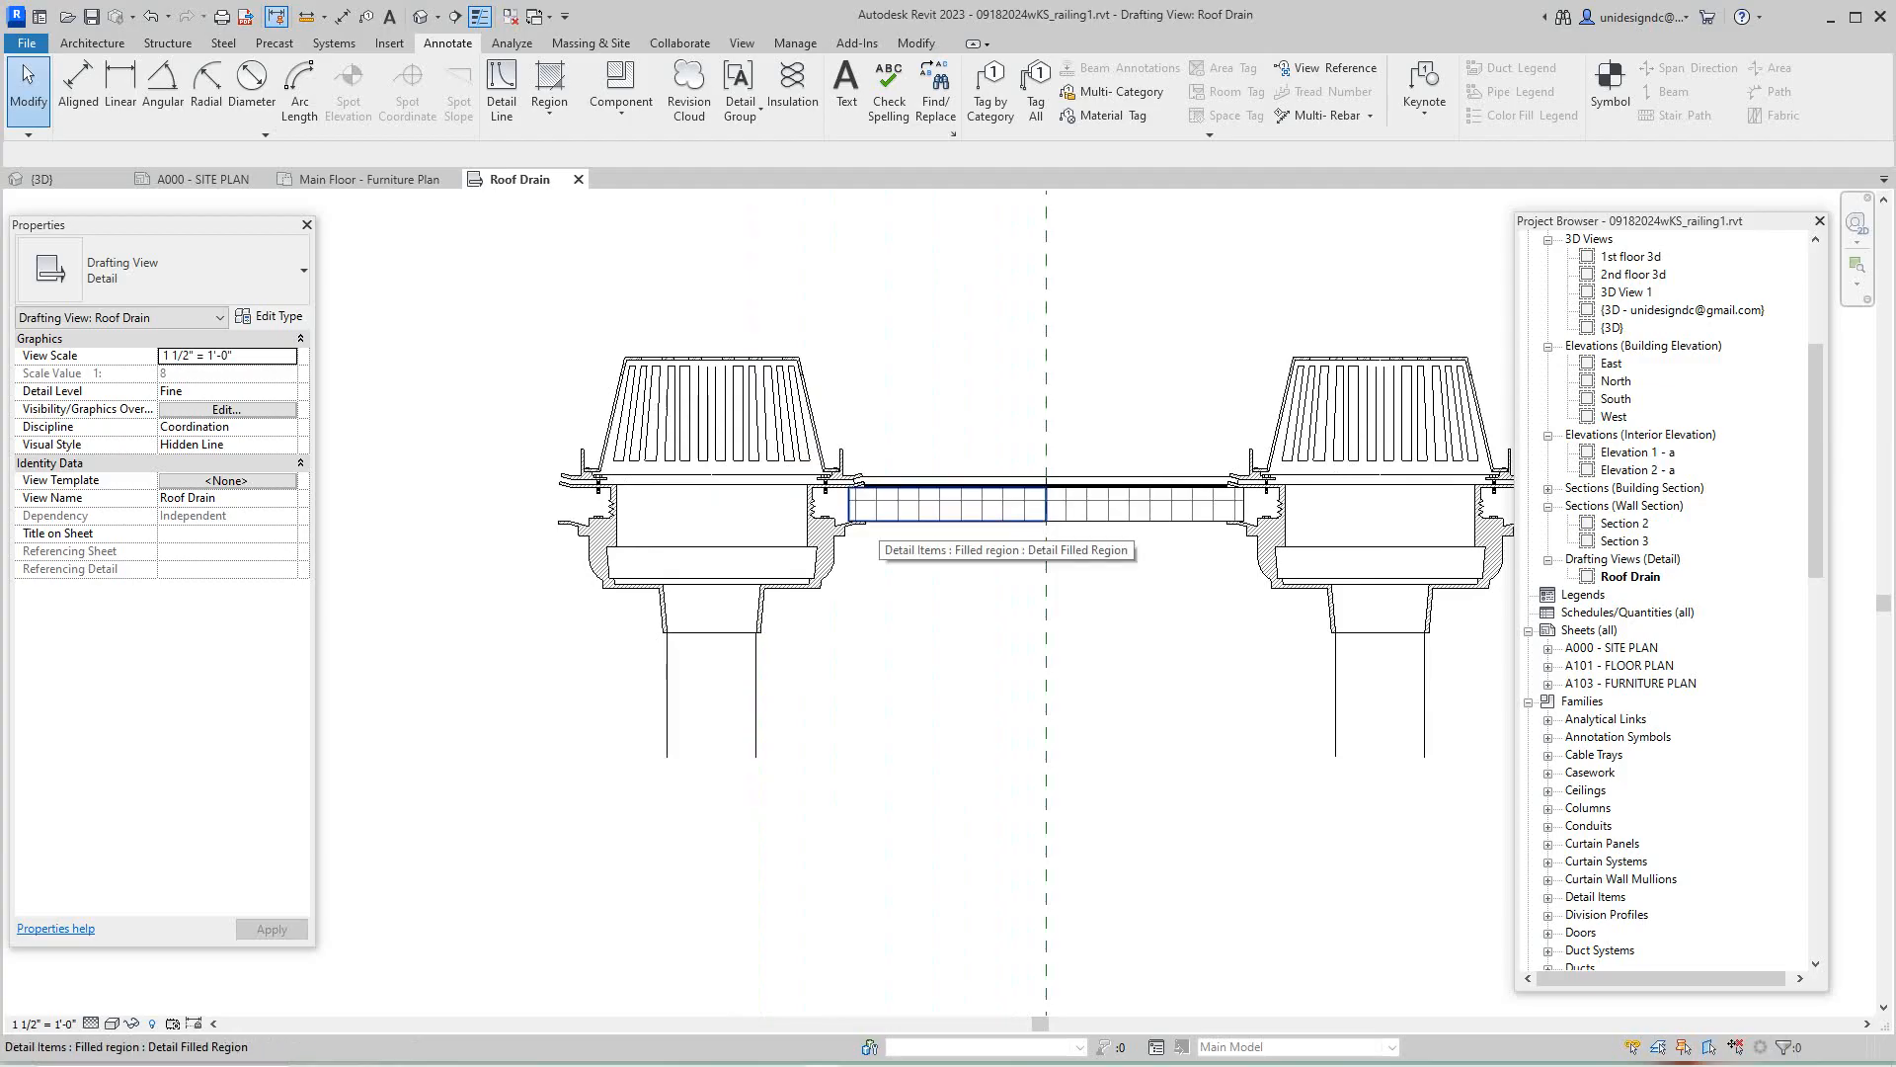
left_click(869, 514)
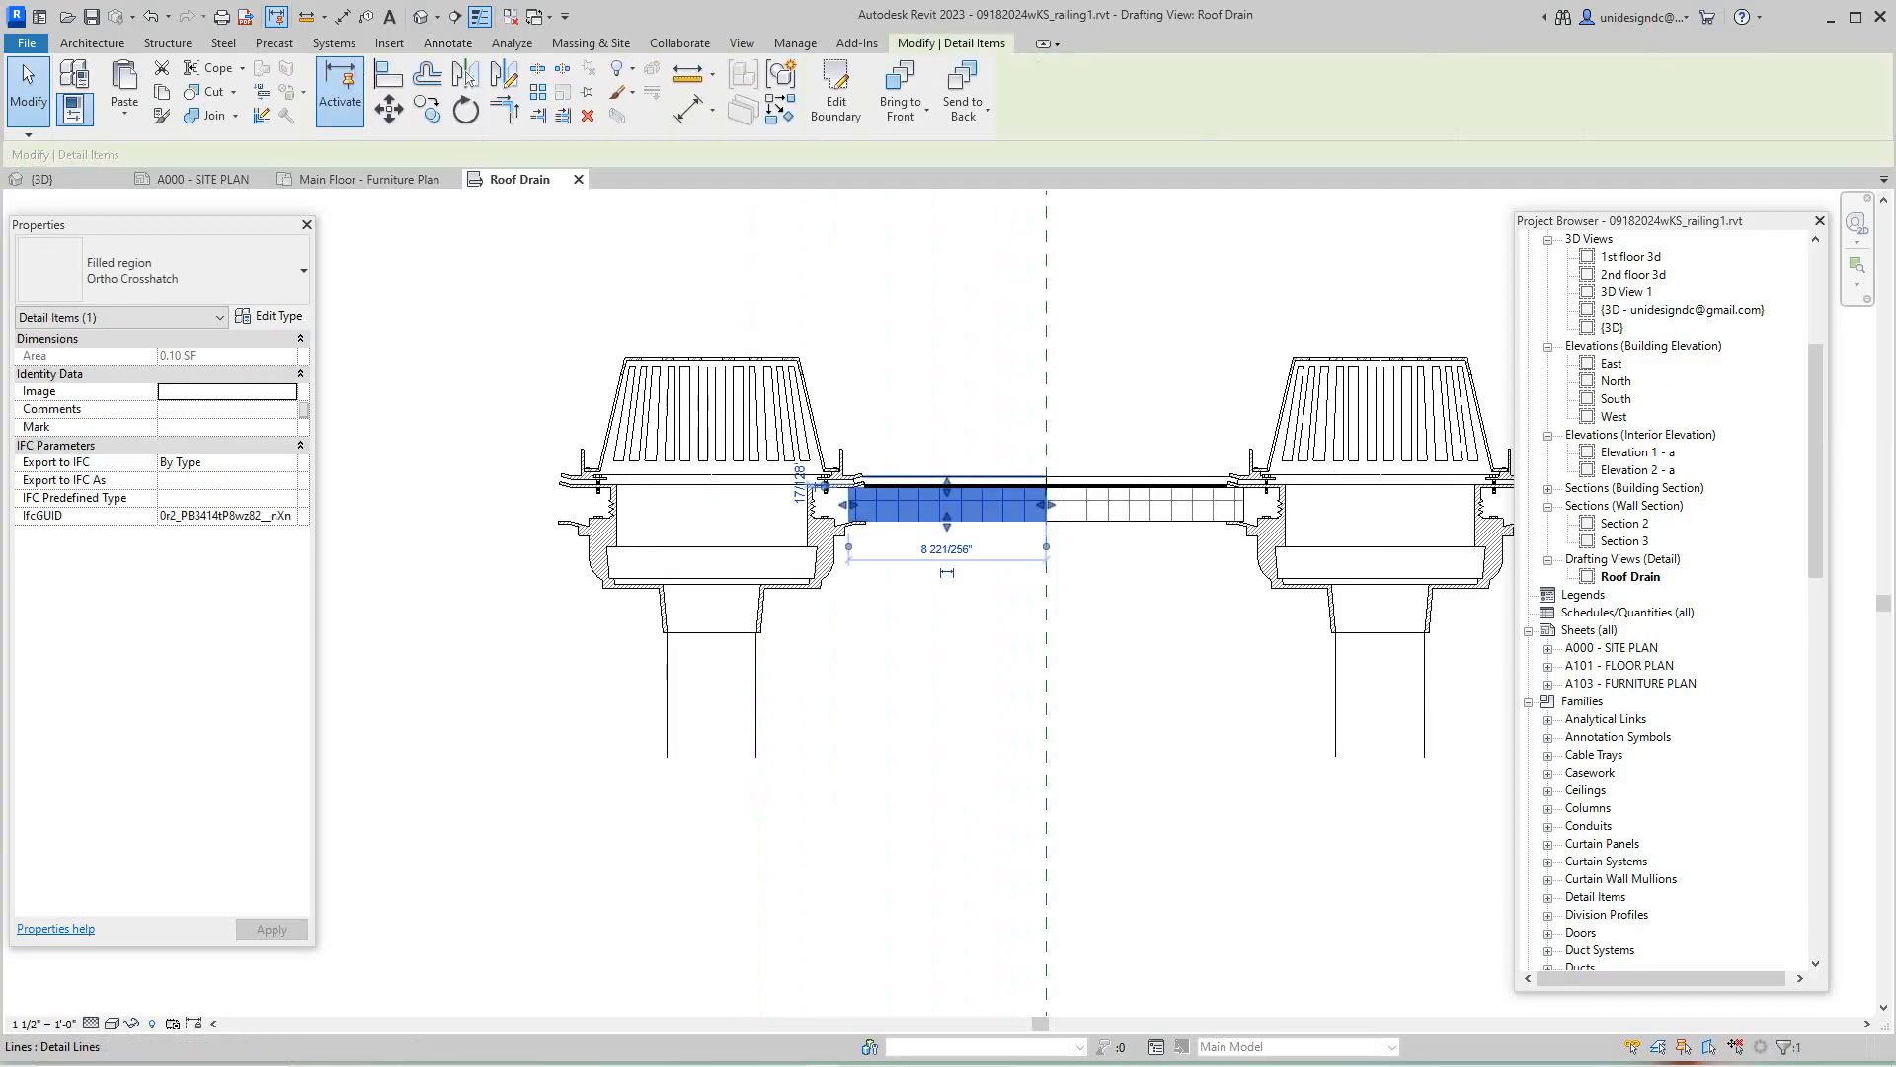
left_click(877, 475, "ctrl")
scroll(878, 490, "up", 4)
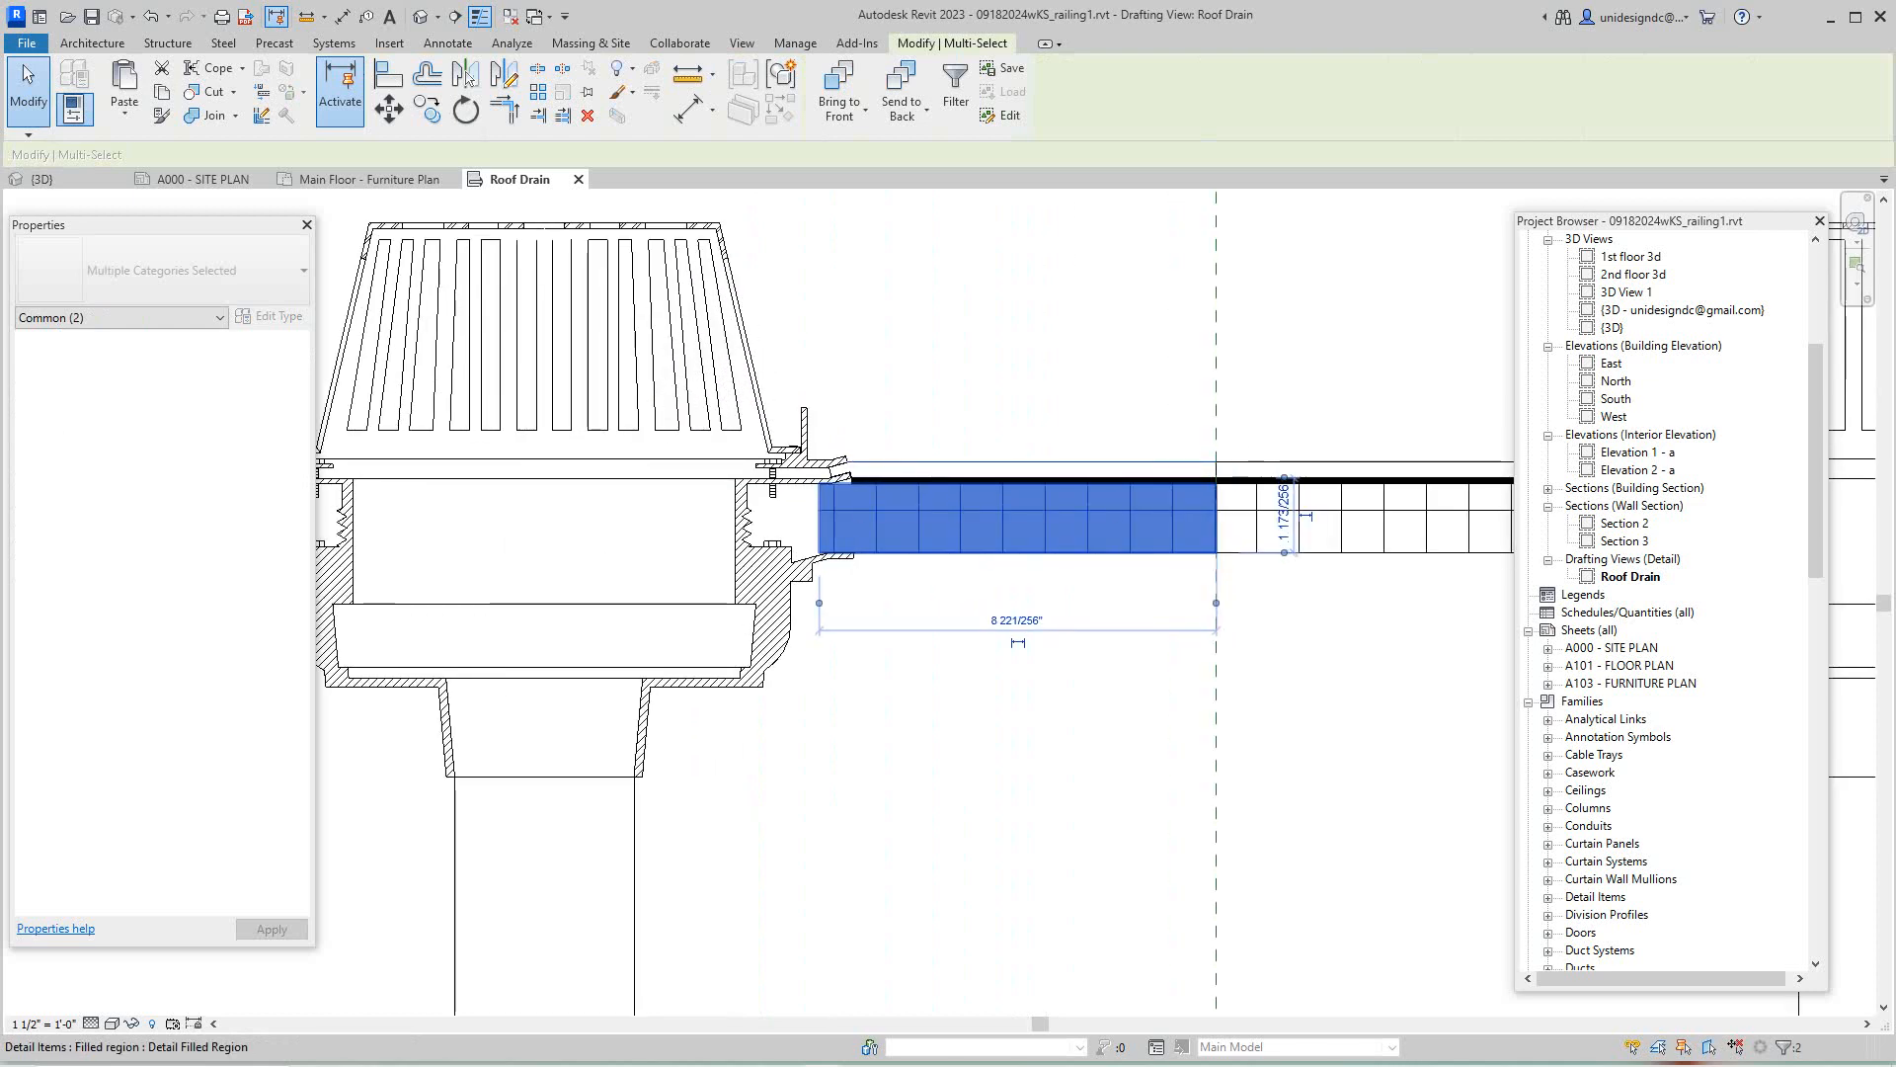
left_click_drag(810, 722, 1242, 428)
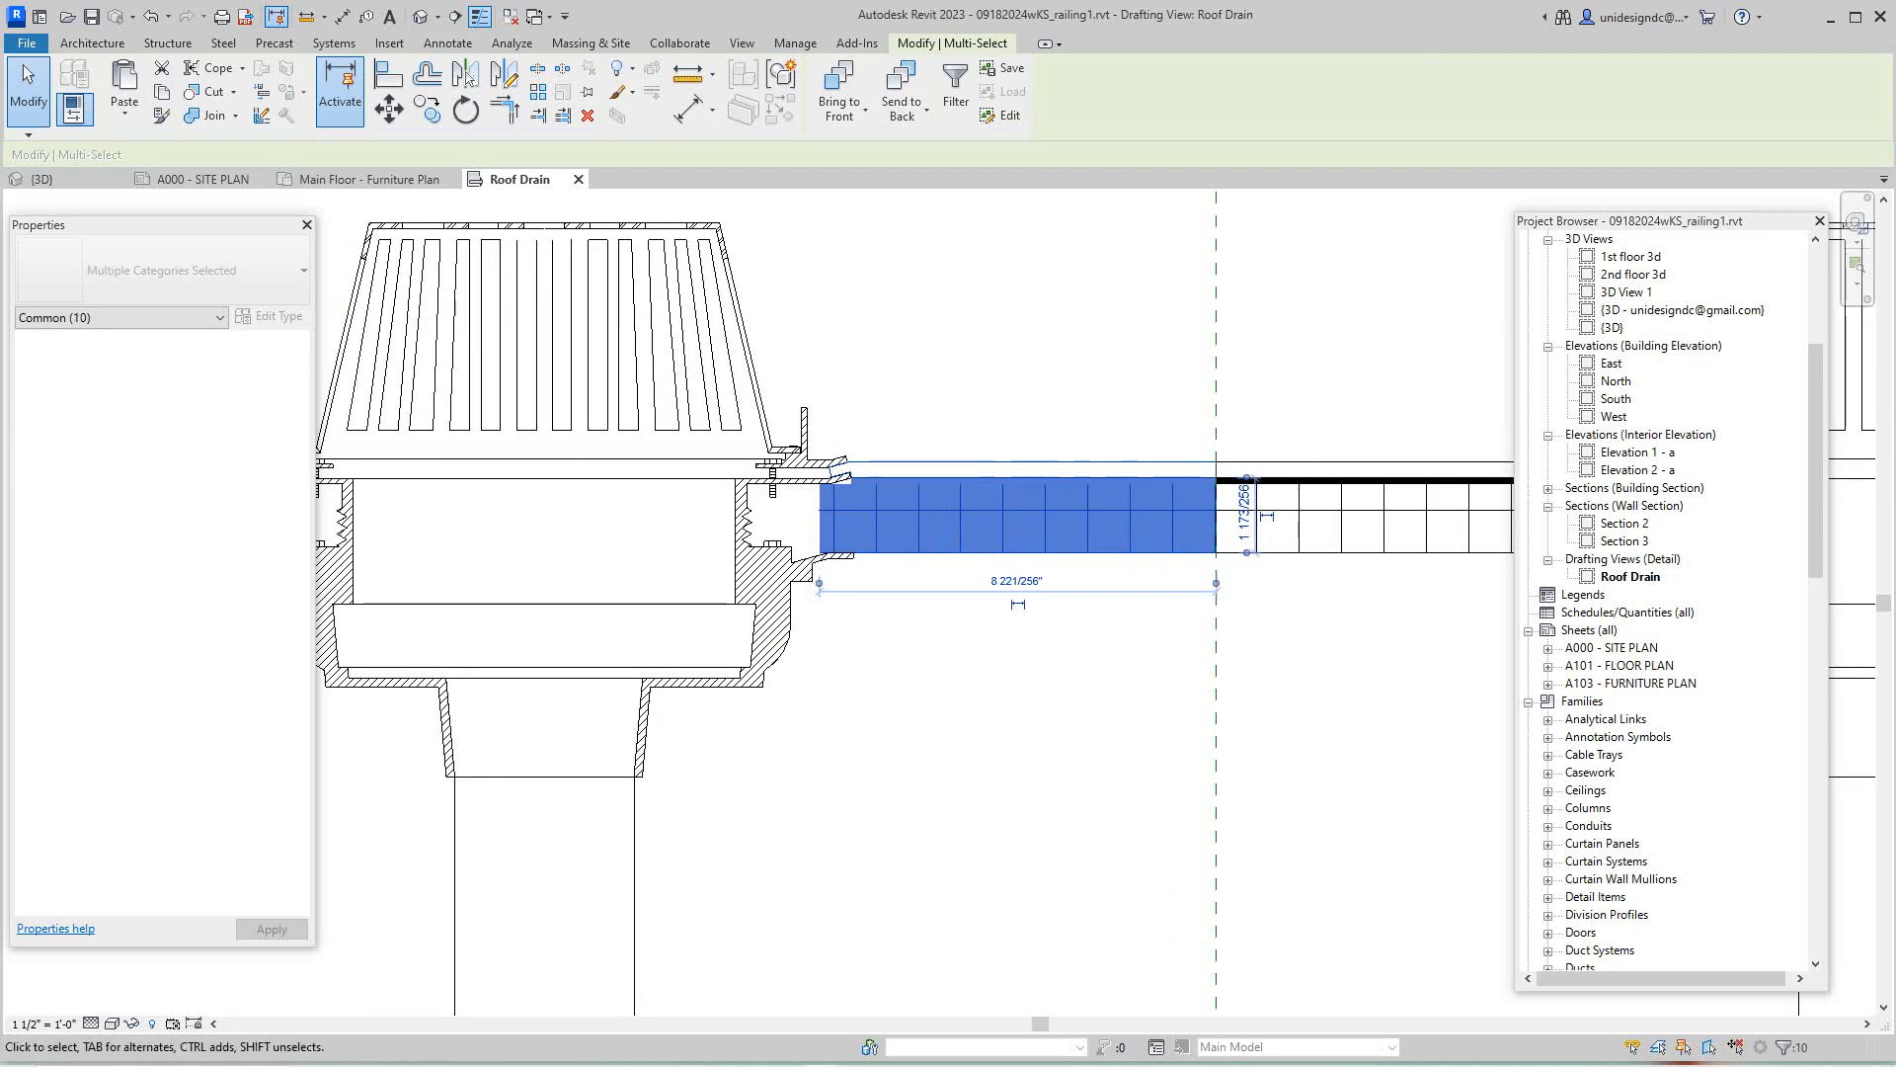
scroll(1215, 501, "down", 2)
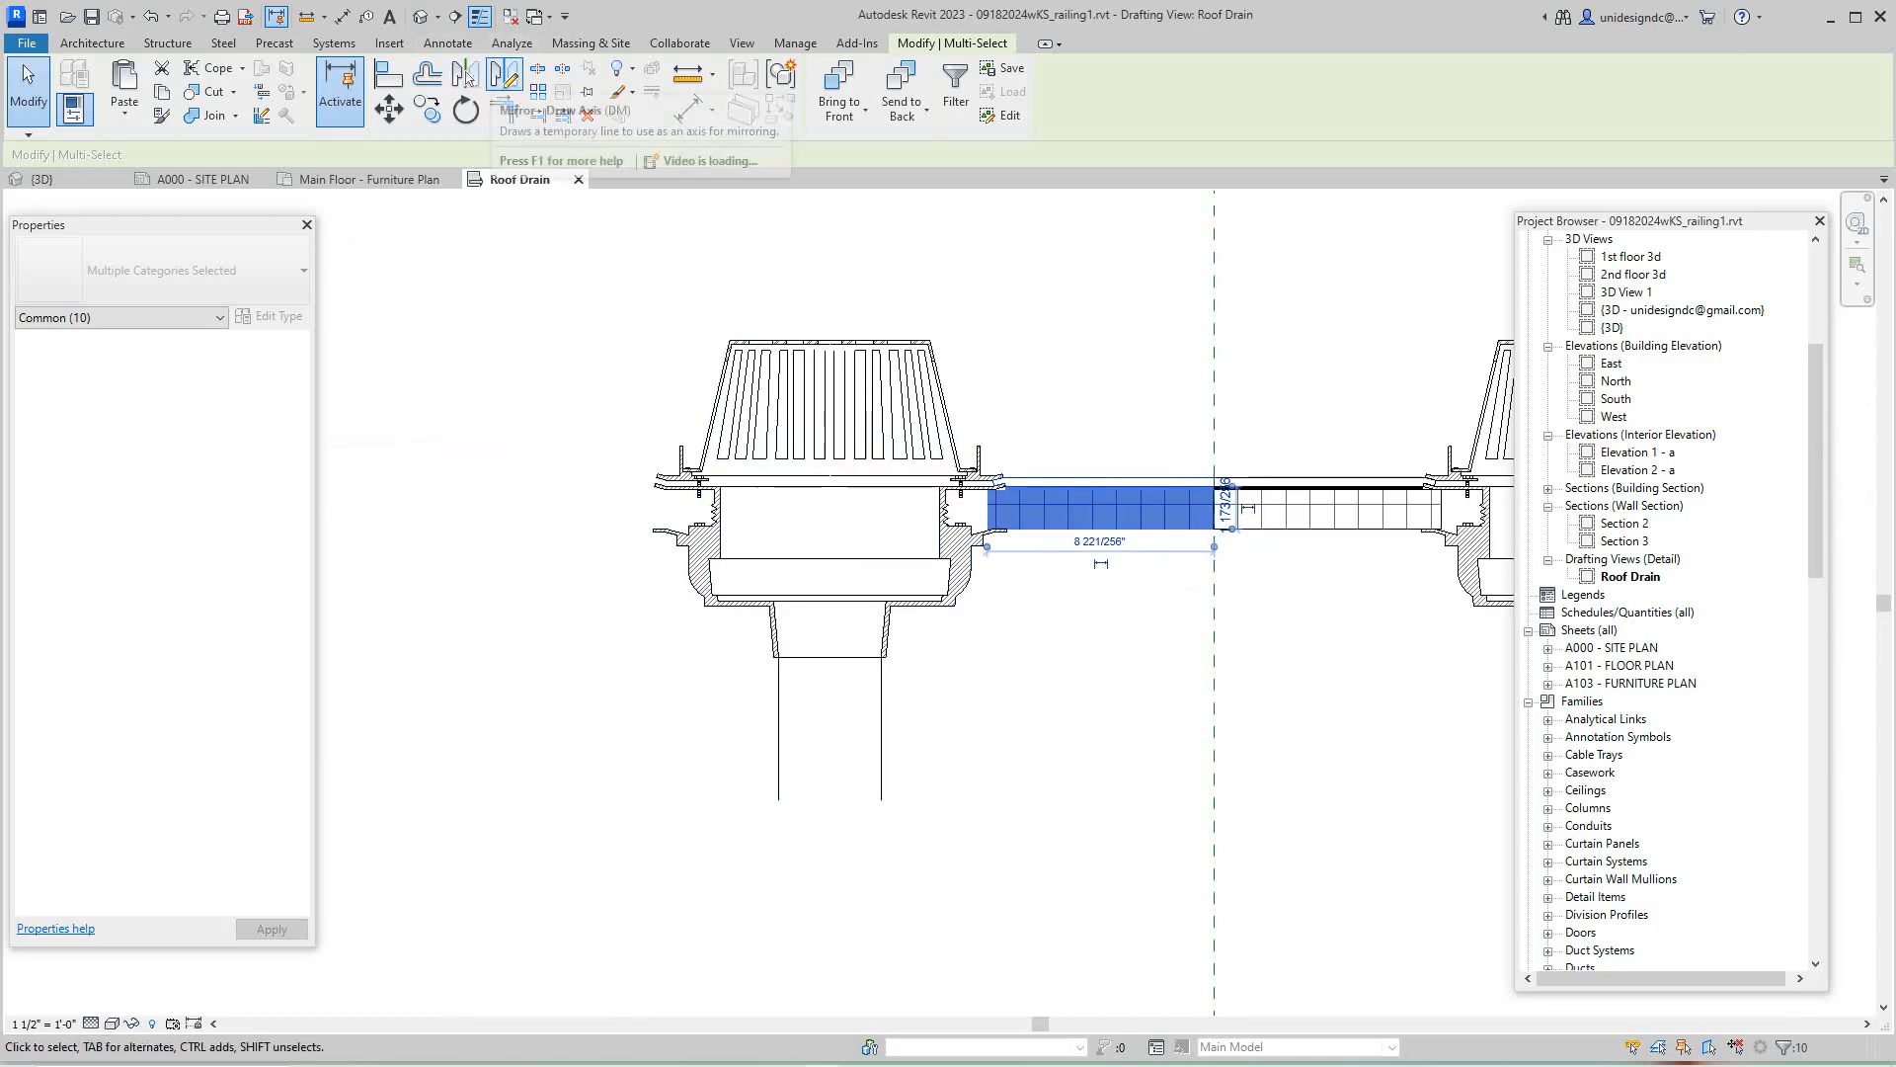
left_click(504, 74)
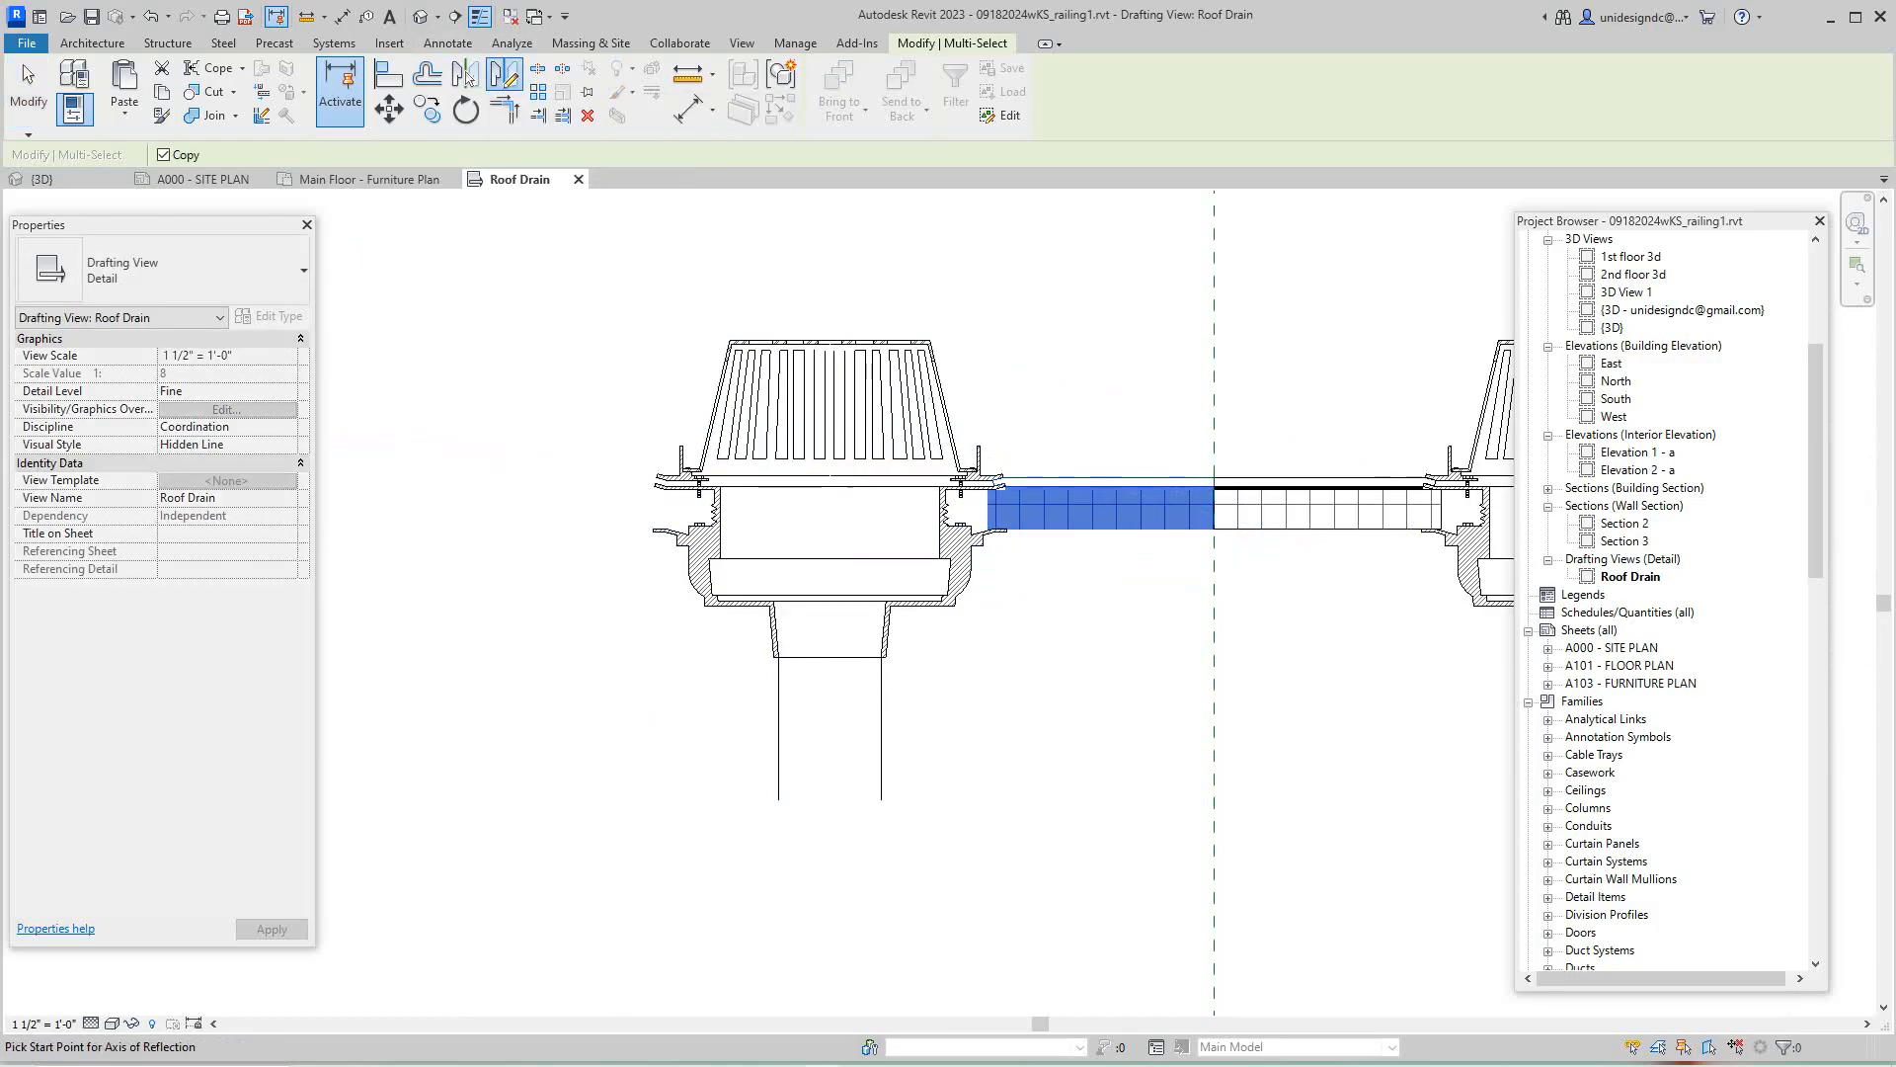
left_click(830, 339)
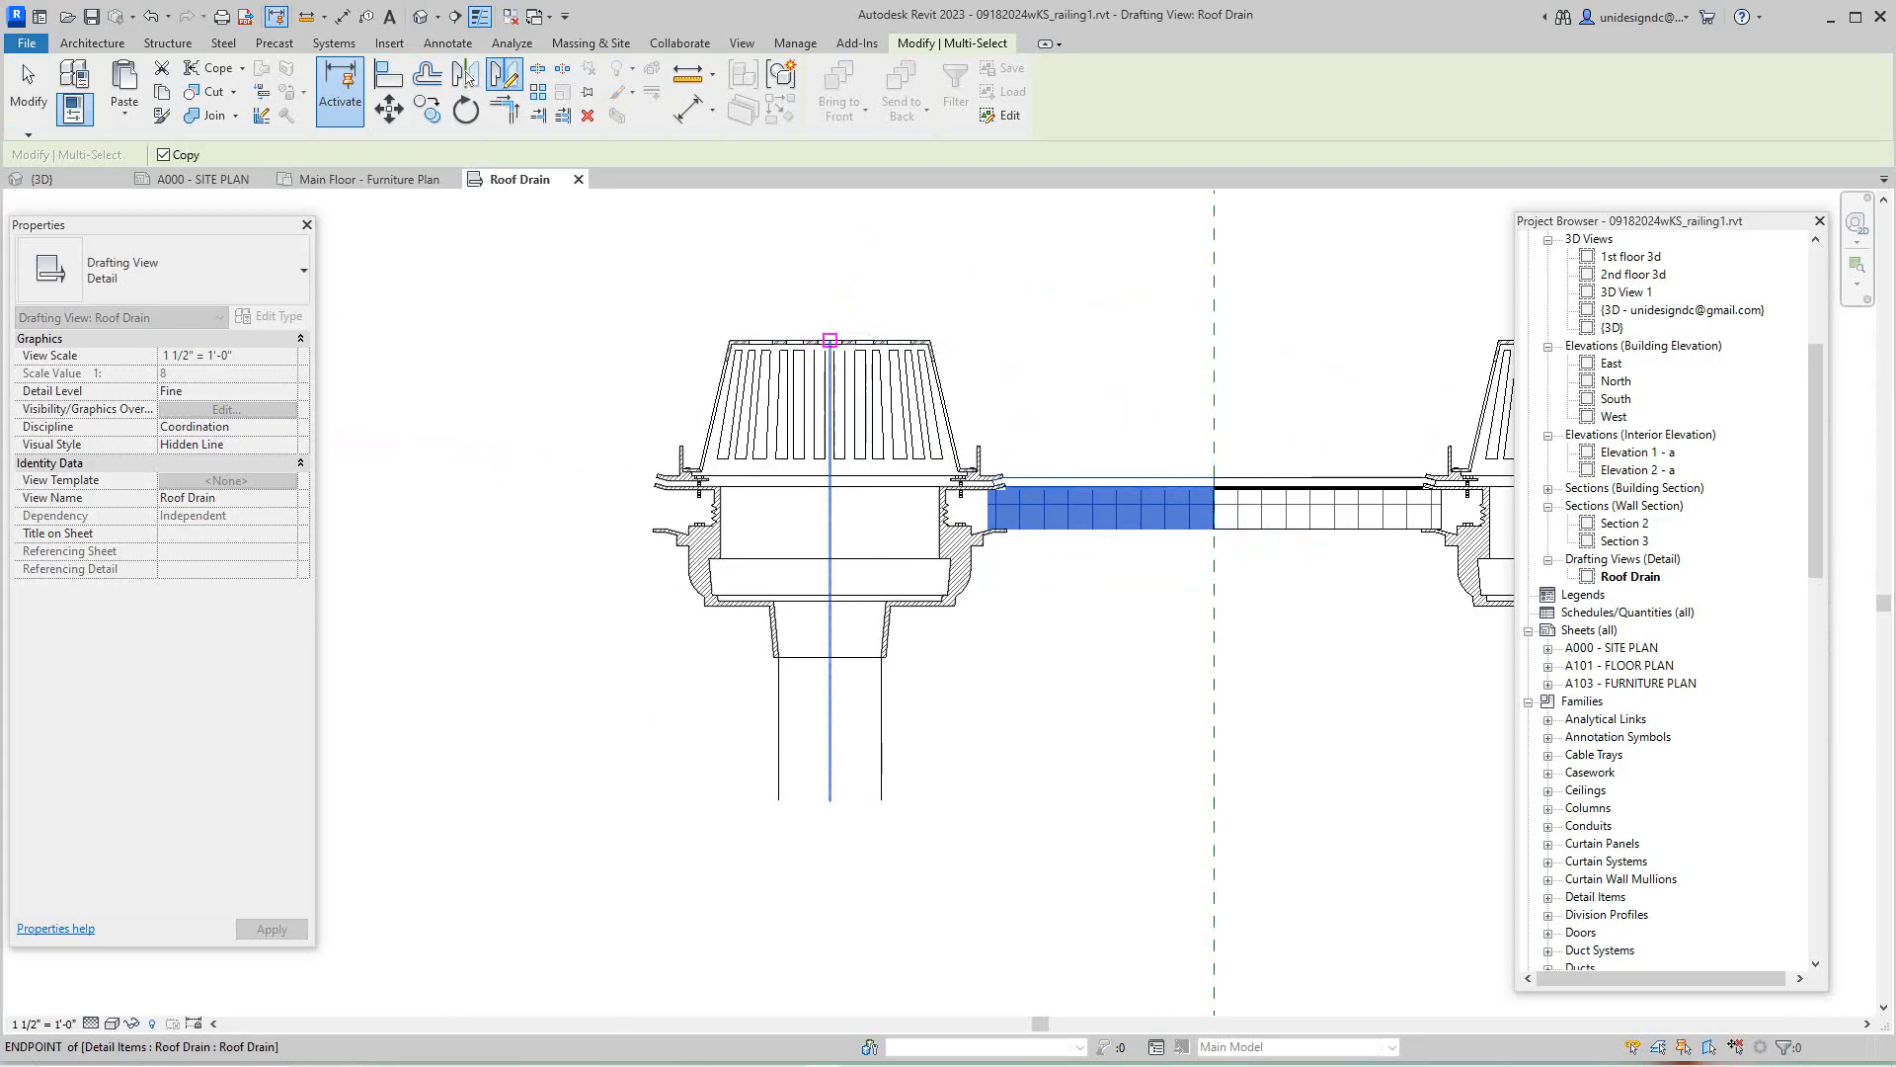
scroll(830, 340, "up", 3)
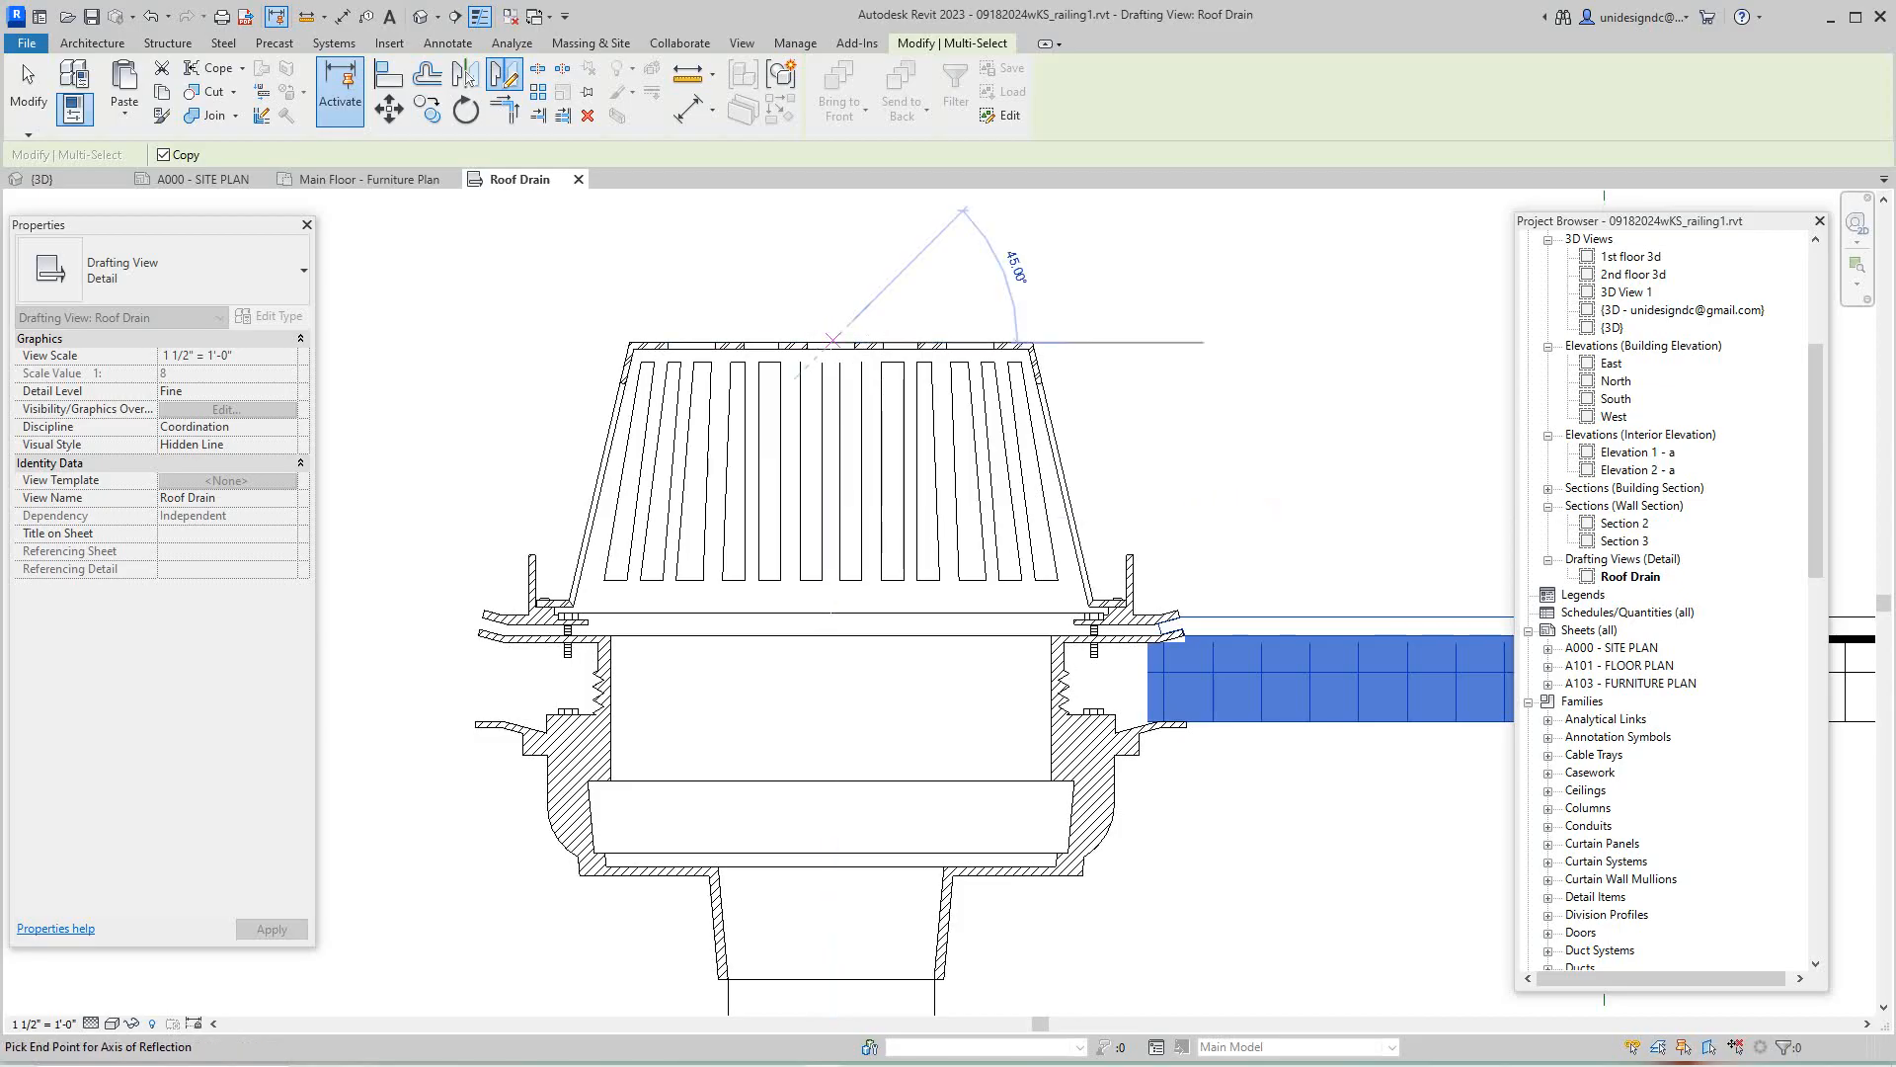
left_click(831, 260)
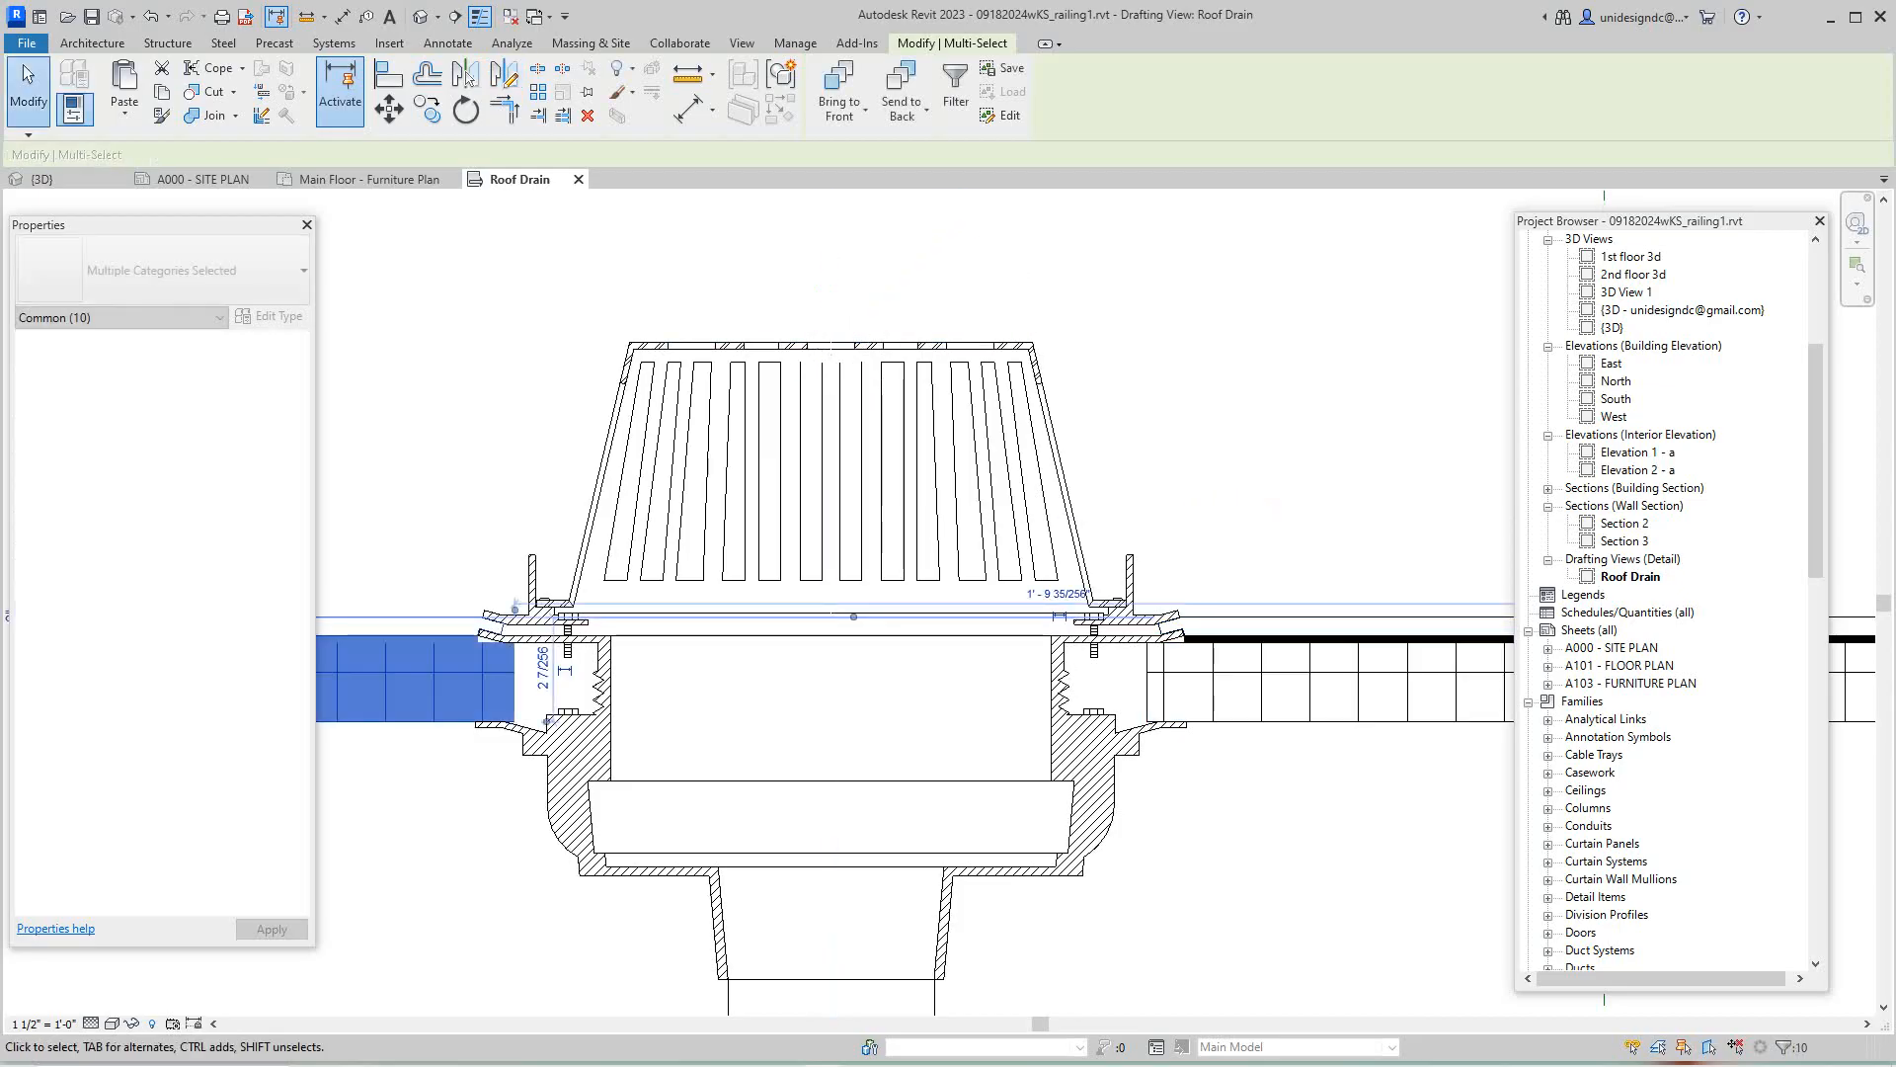
scroll(810, 301, "down", 3)
key("Escape")
scroll(943, 654, "down", 1)
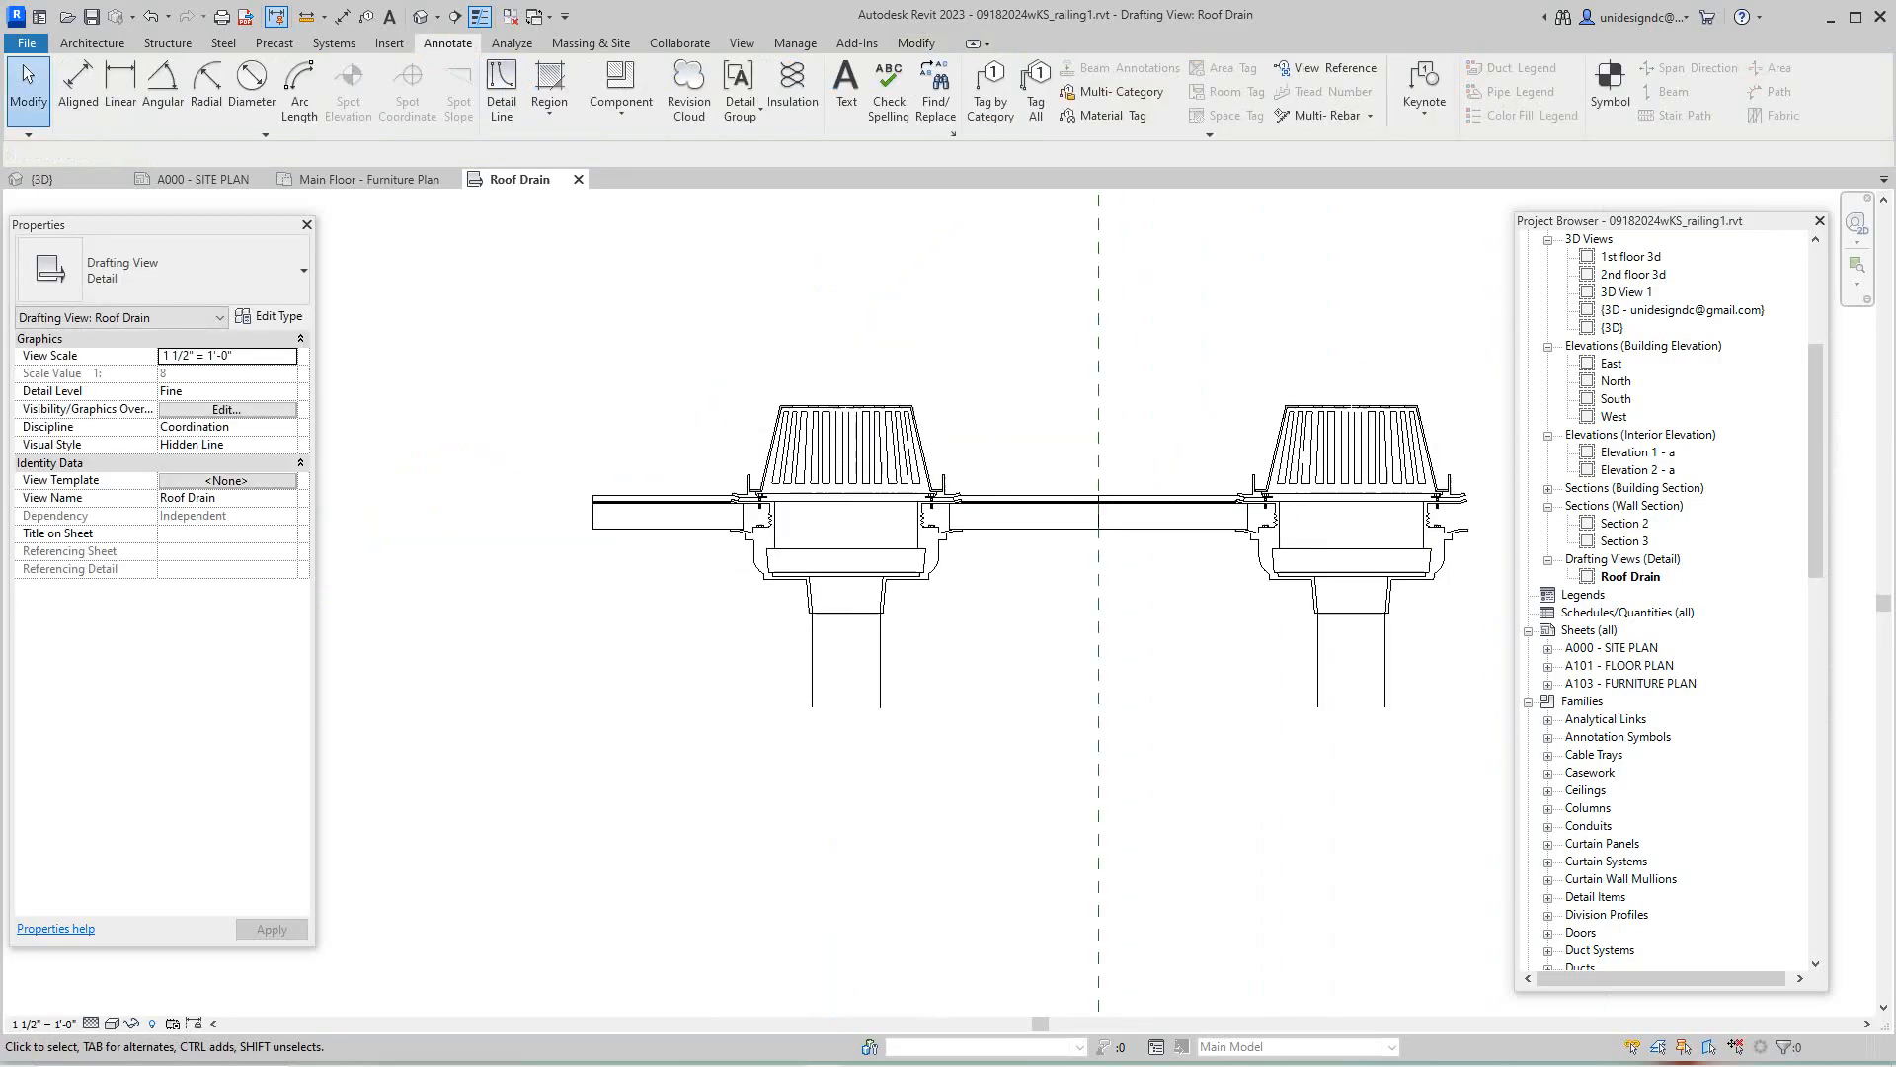
- Mirror a copy of the layers between the reference plane and the second drain across the reference plane
middle_click_drag(943, 654, 738, 683)
left_click_drag(855, 637, 1090, 467)
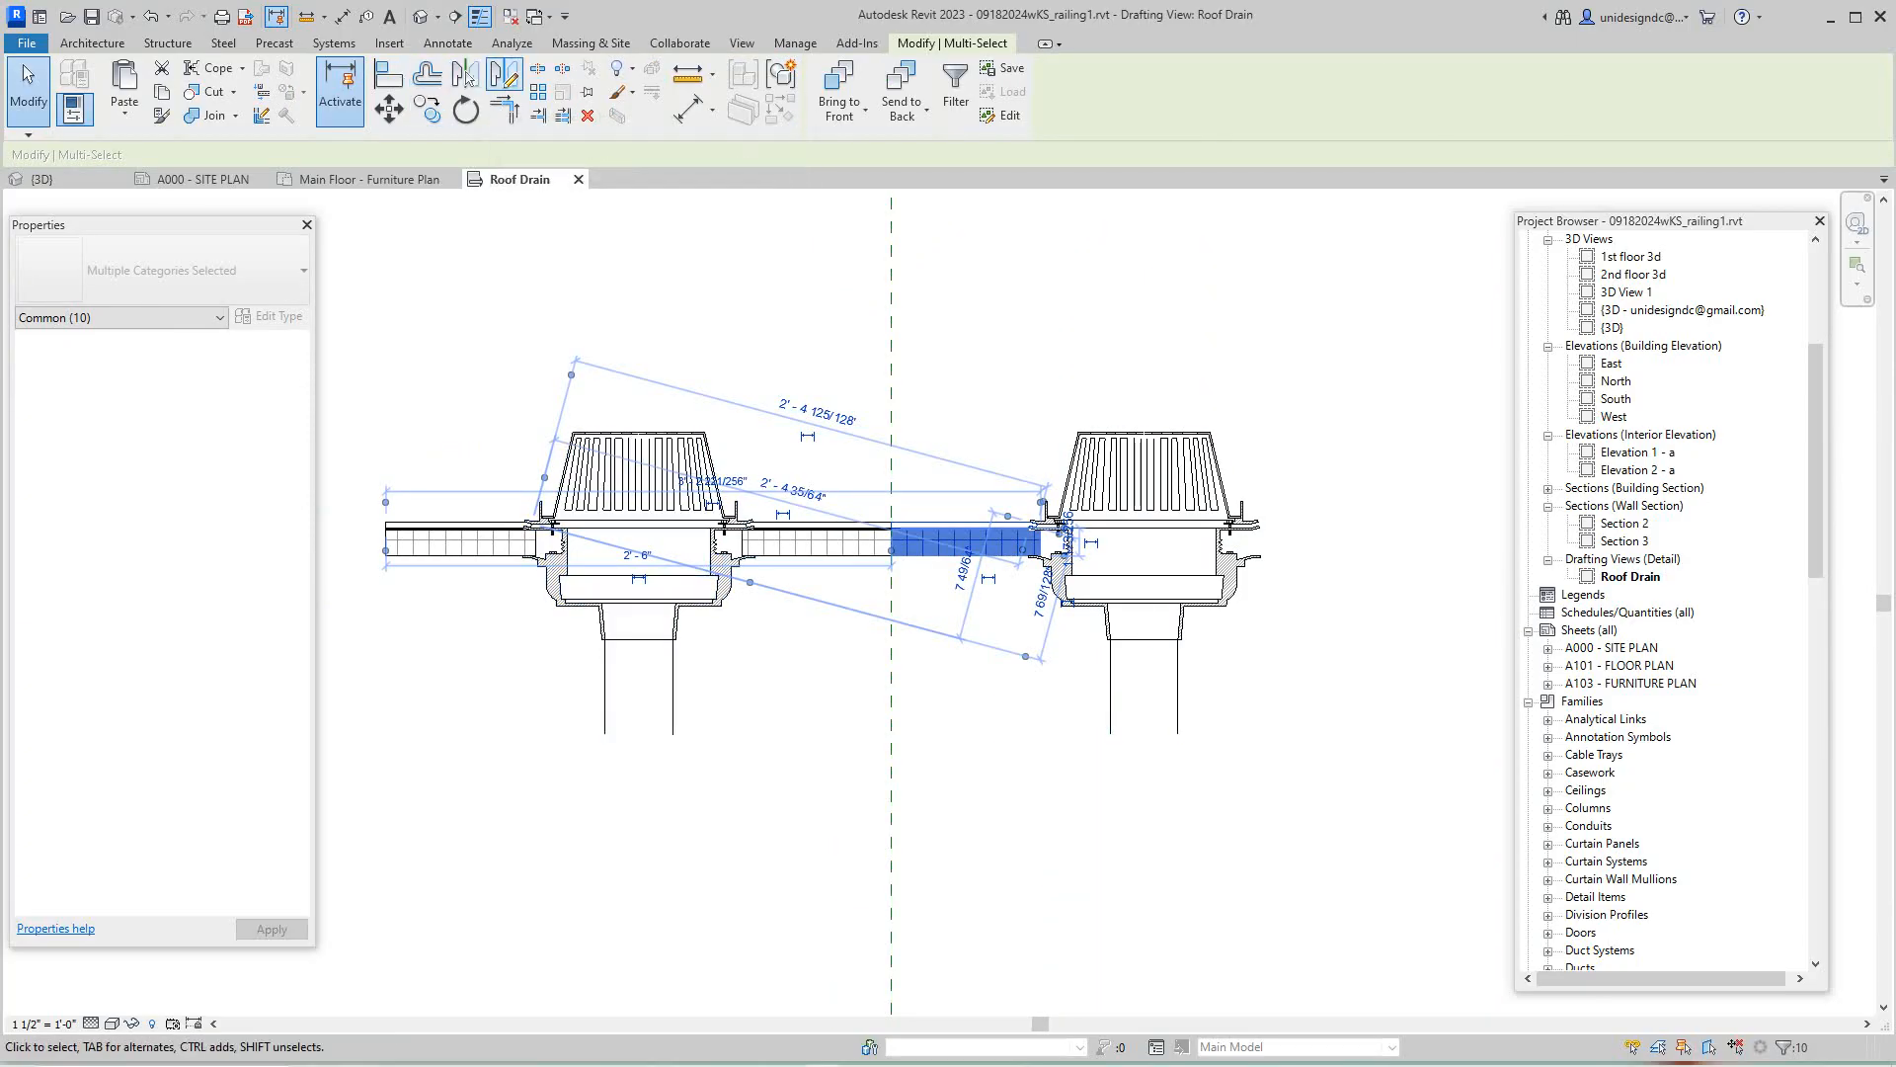
left_click(504, 74)
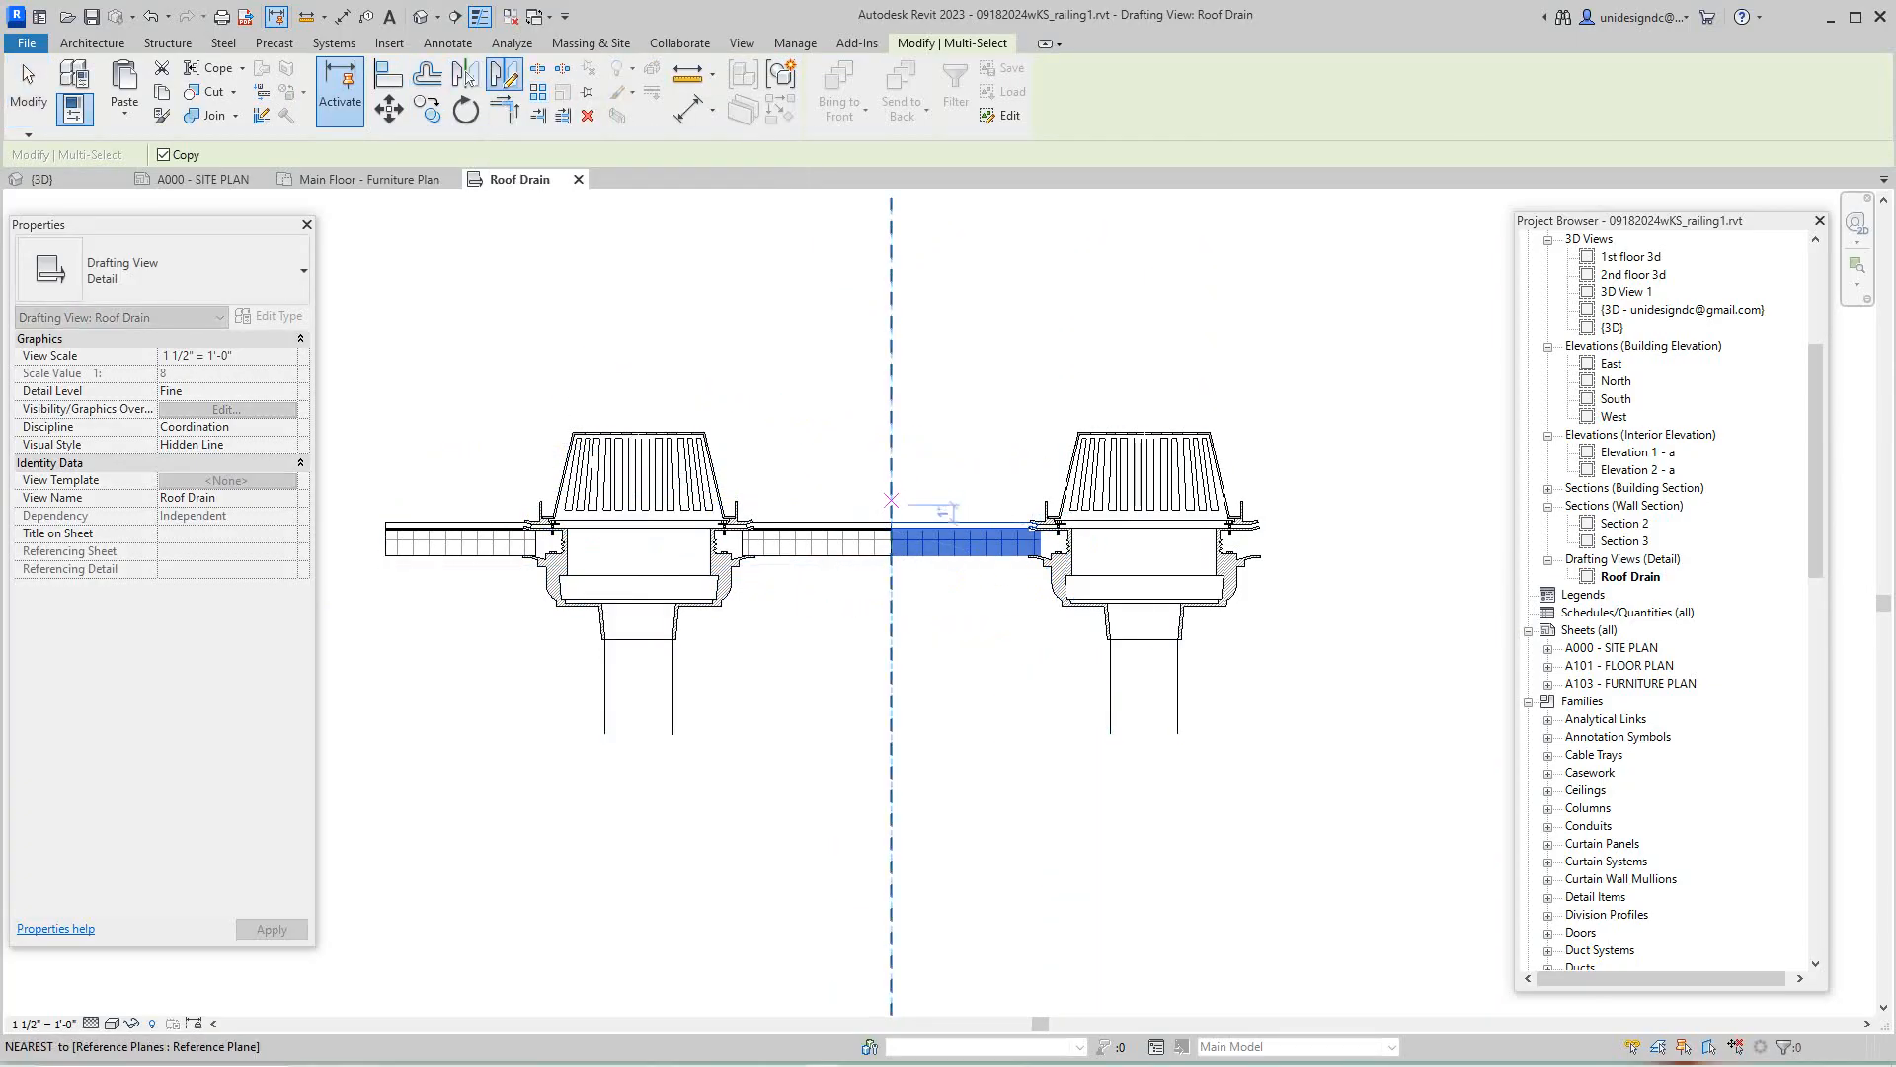
left_click(890, 504)
left_click(891, 428)
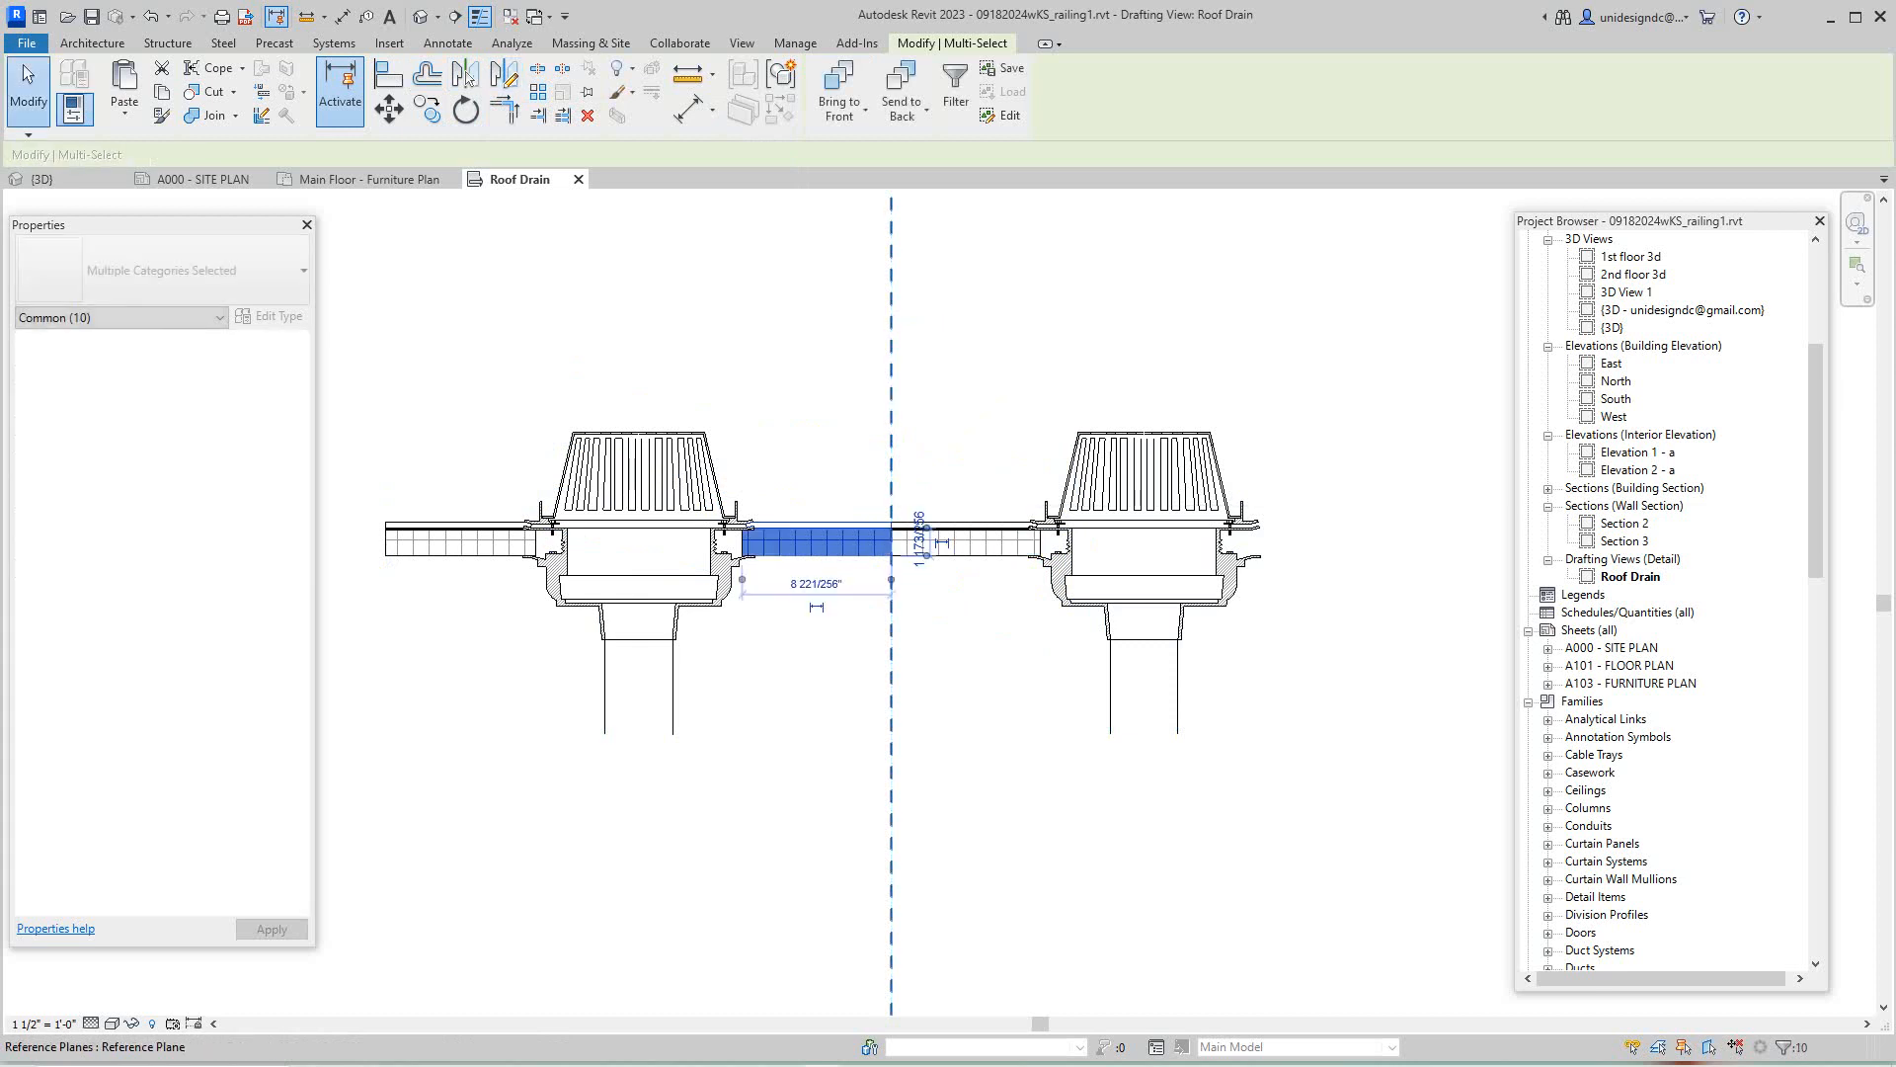
left_click(890, 428)
key("Escape")
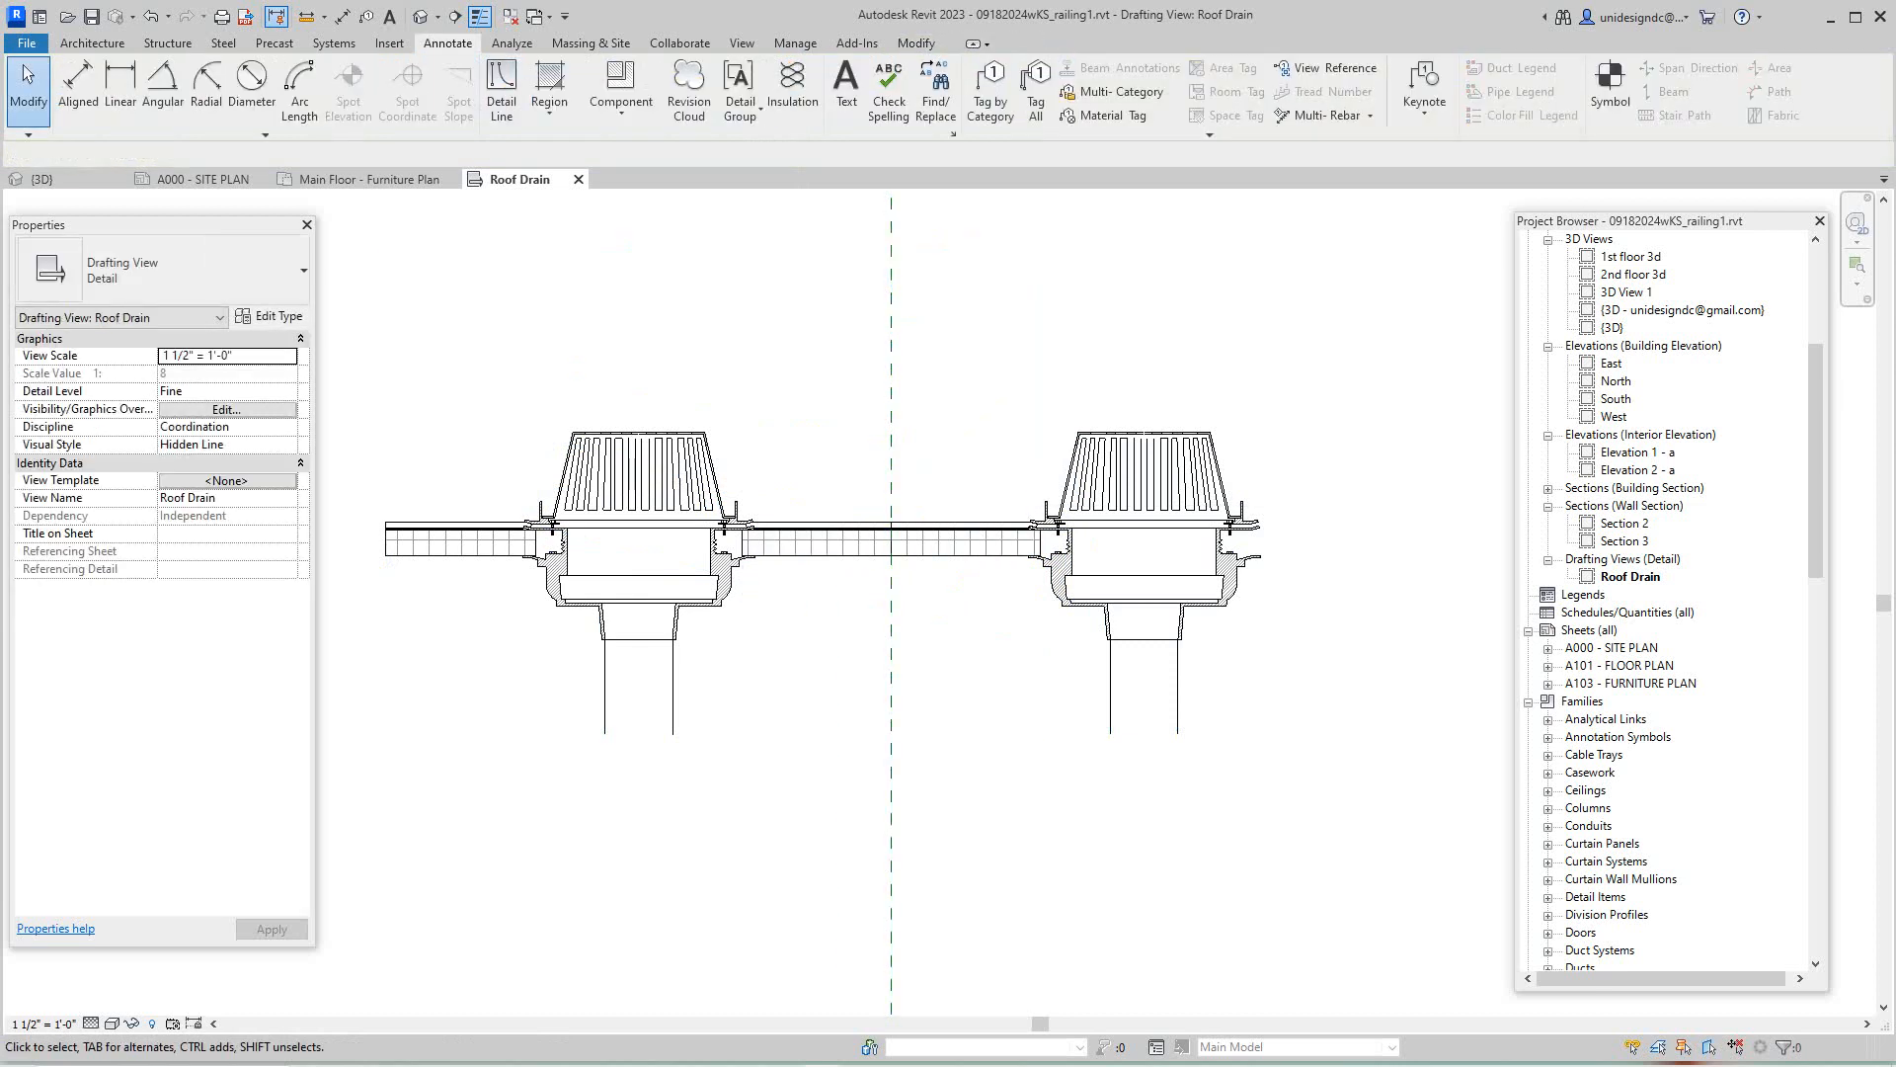
- Mirror the second drain's inner layers across the reference plane again, drawing the axis along the plane below the layers
scroll(965, 444, "down", 3)
scroll(899, 591, "up", 2)
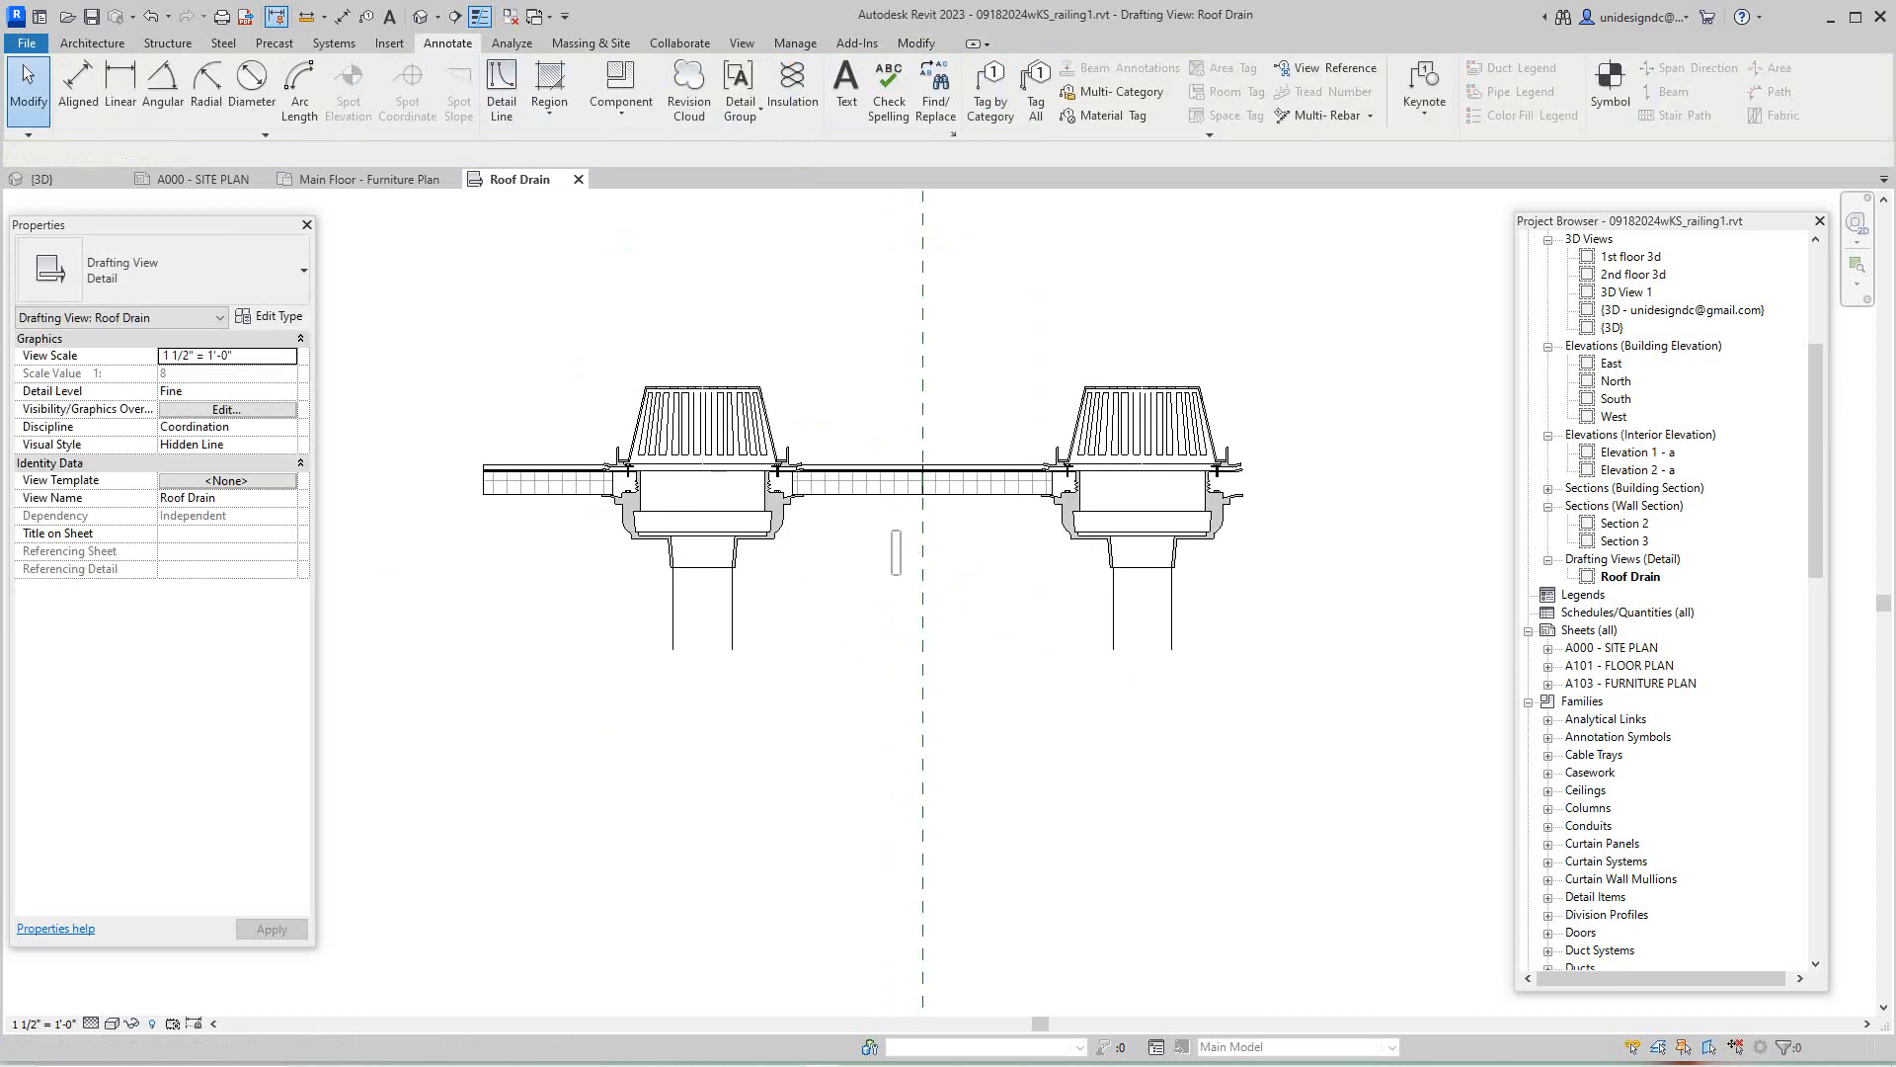
left_click_drag(892, 574, 1128, 414)
scroll(827, 641, "up", 4)
scroll(888, 597, "down", 3)
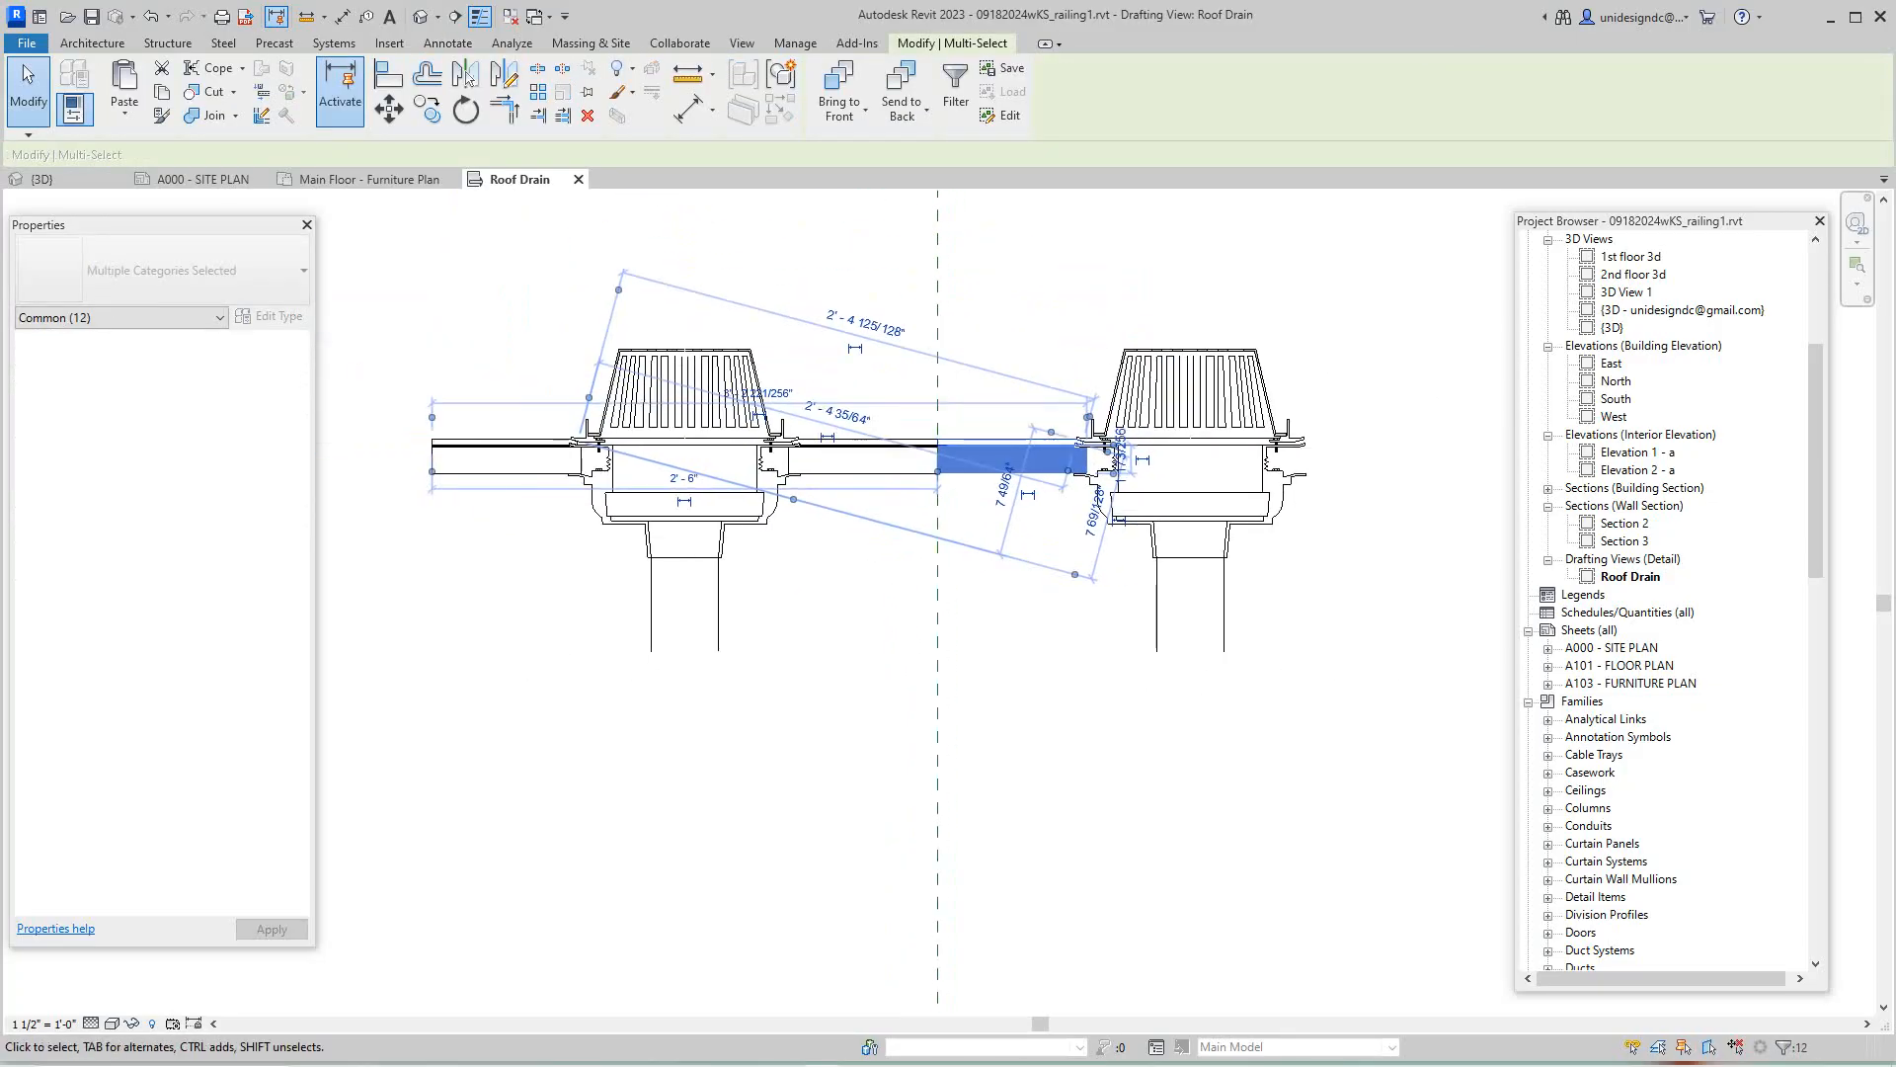
left_click(504, 75)
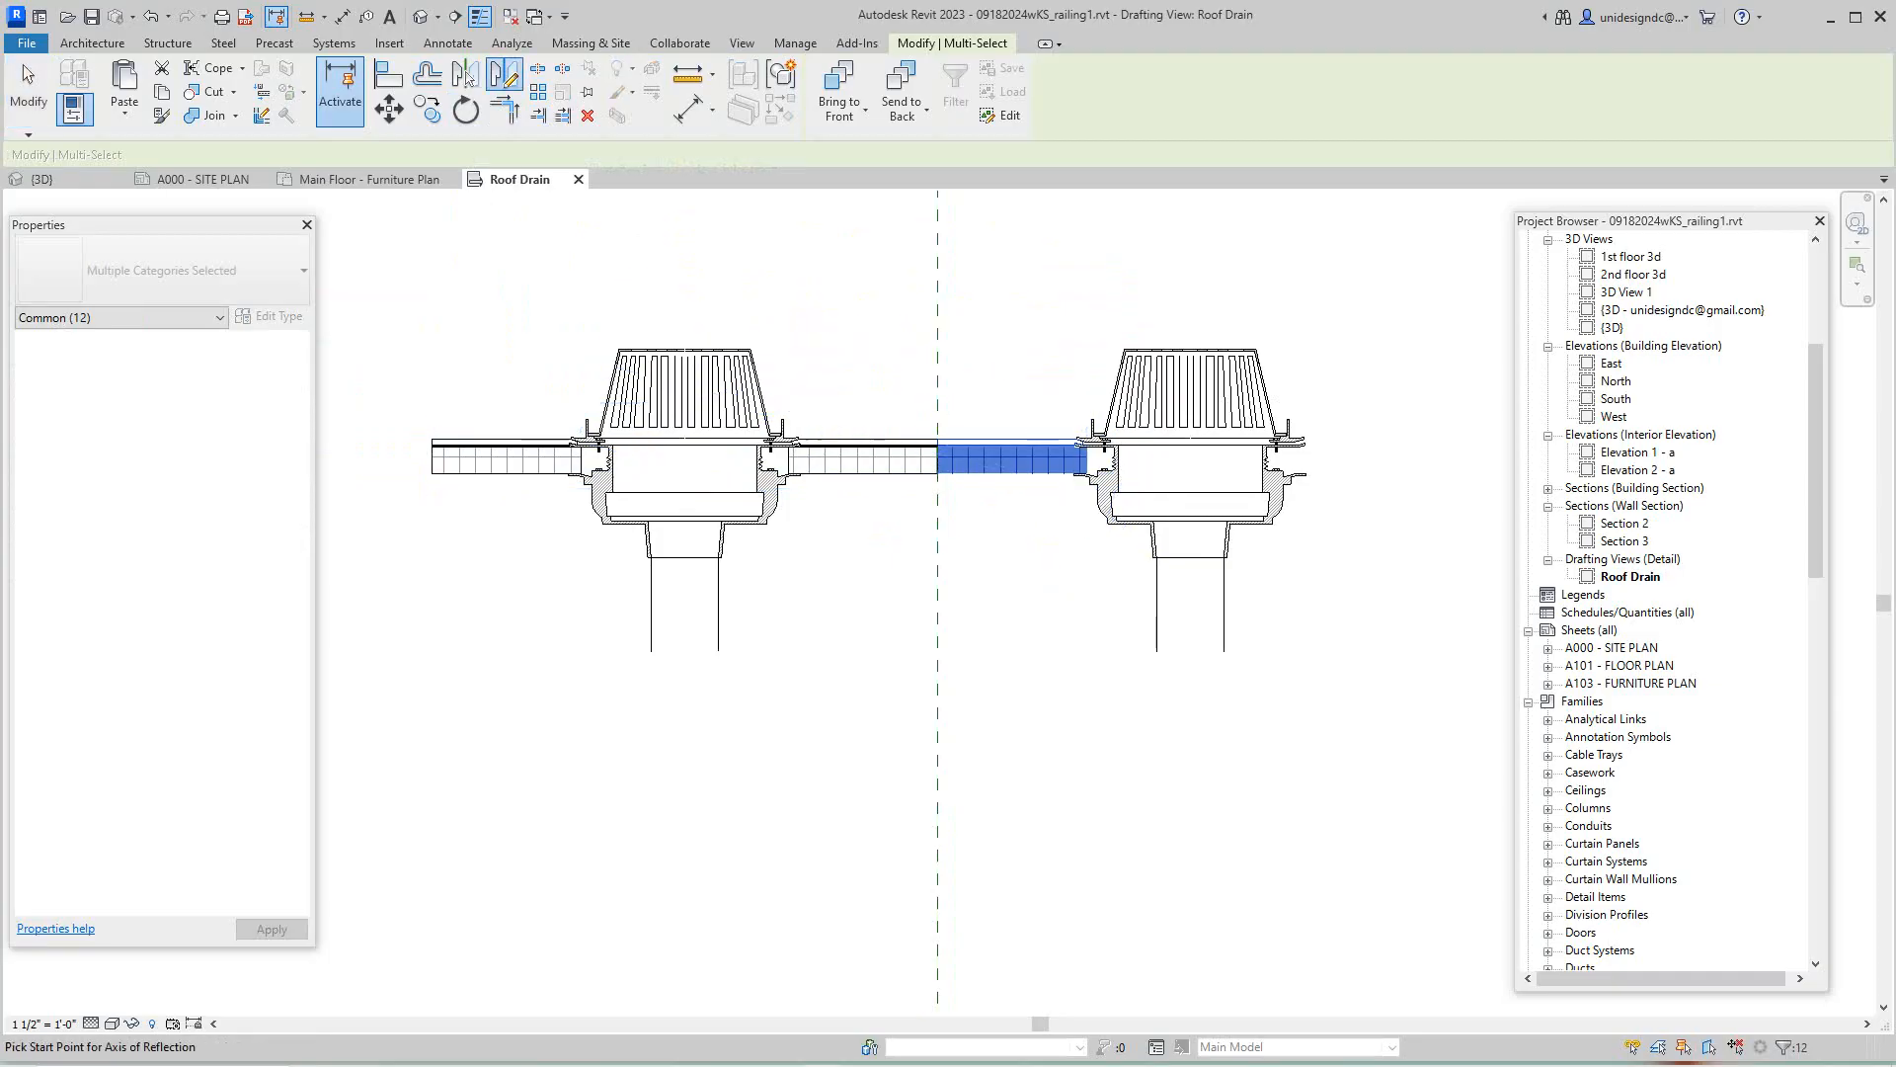
left_click(938, 598)
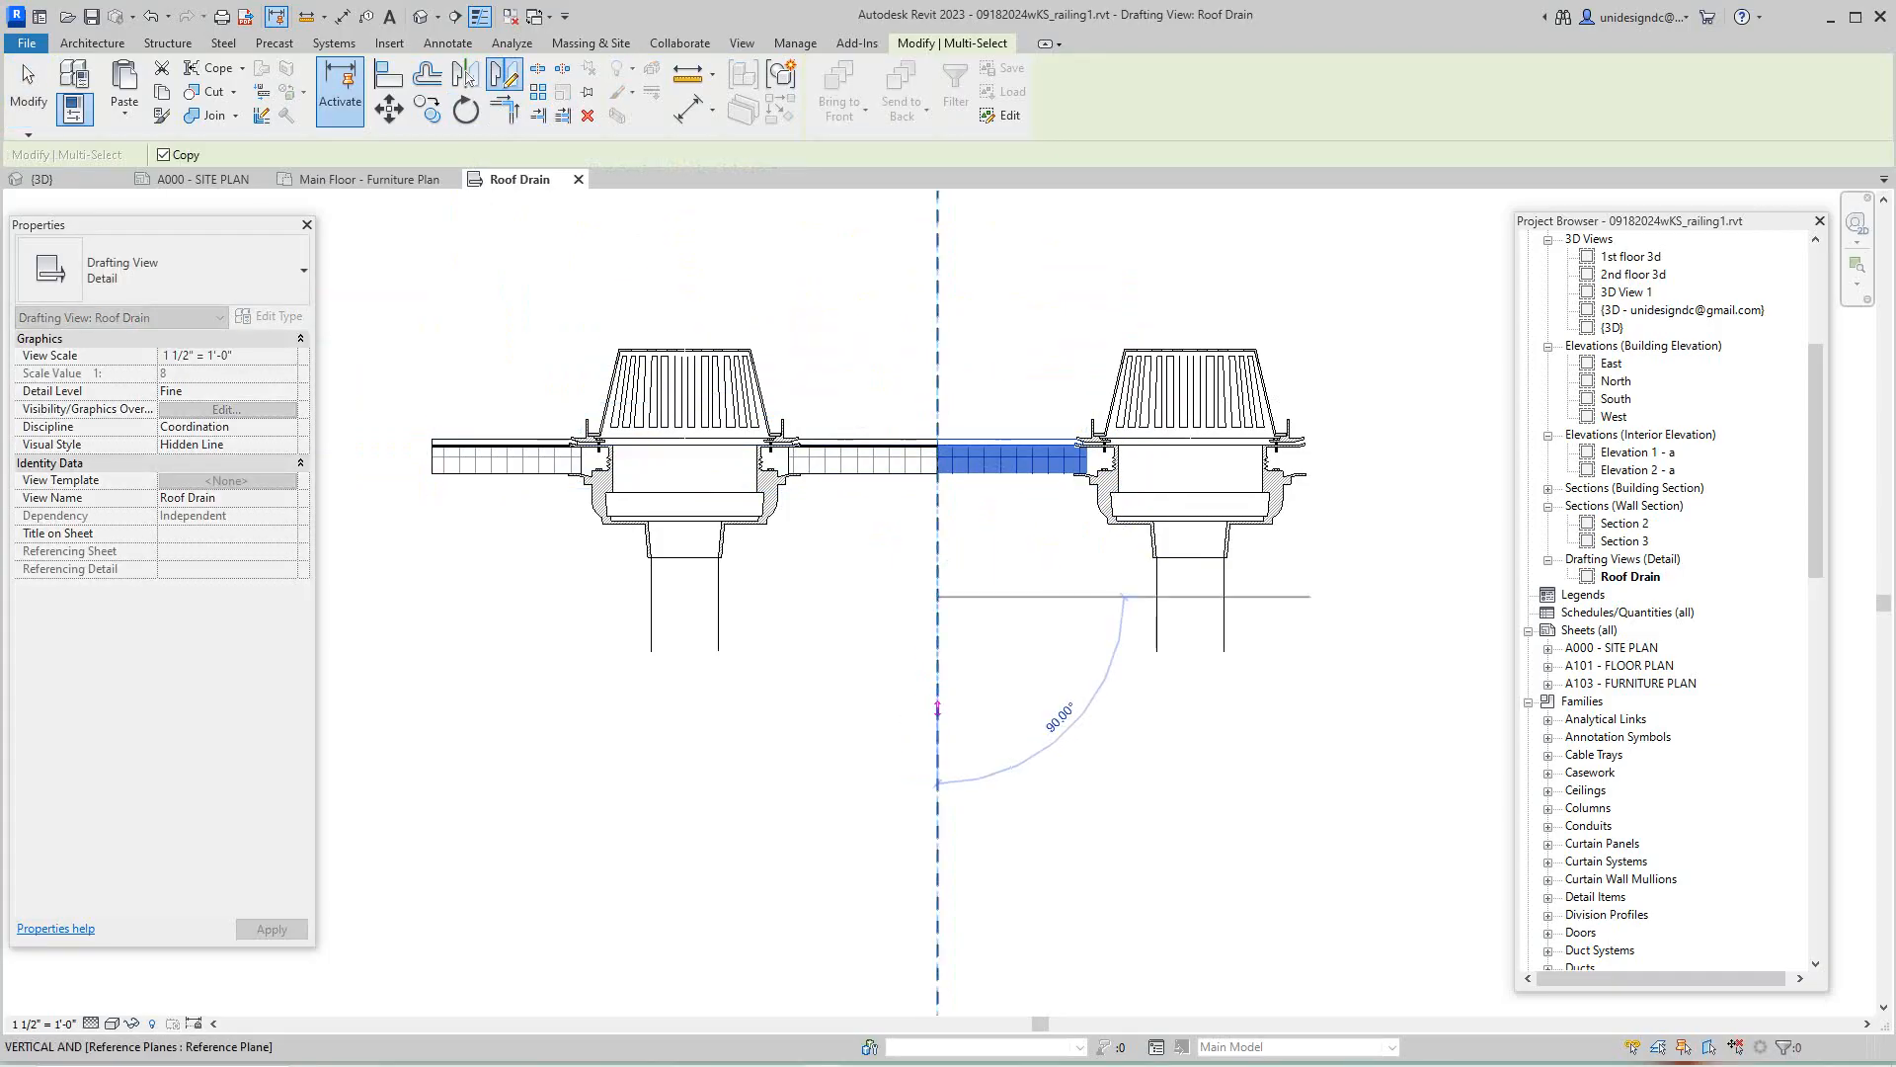
left_click(937, 780)
key("Escape")
- Repeat the mirror of the second drain's inner layers, drawing the axis along the reference plane above the drains, and clear the selection
scroll(740, 834, "down", 3)
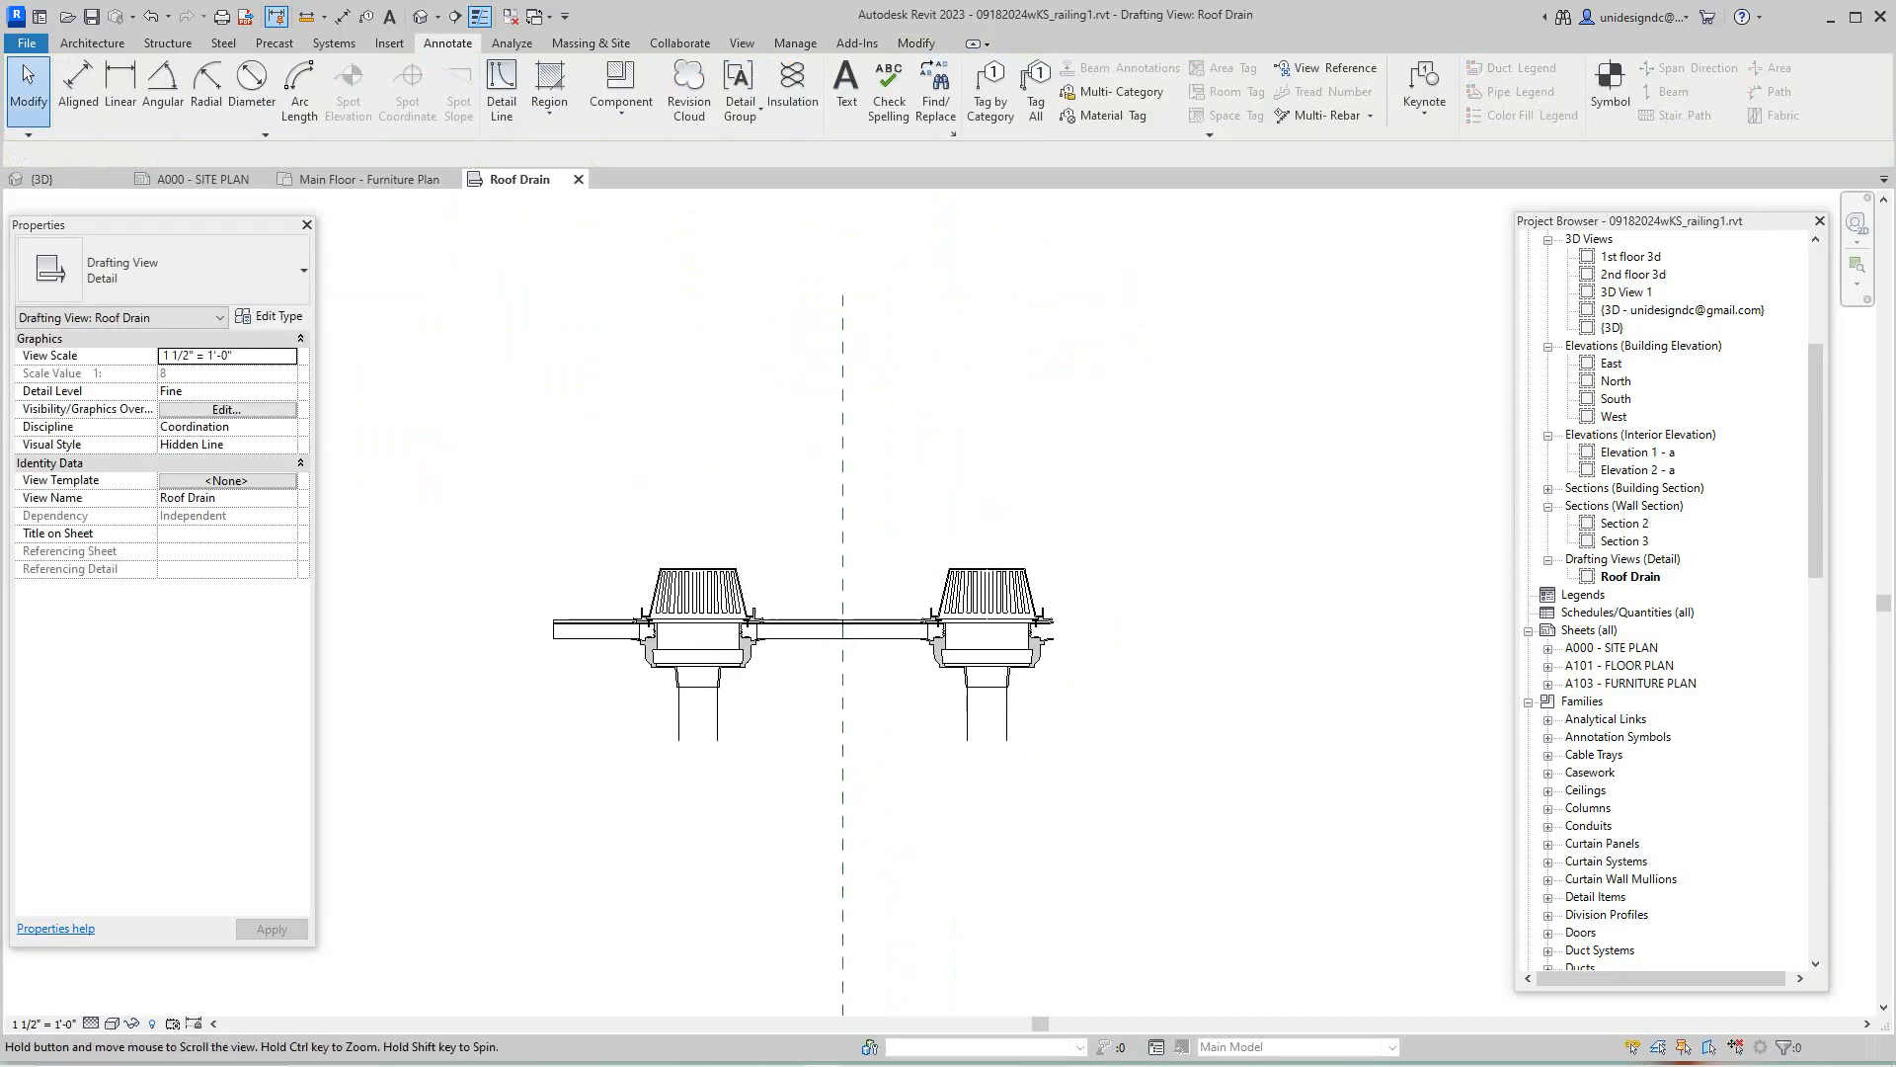
scroll(690, 806, "up", 3)
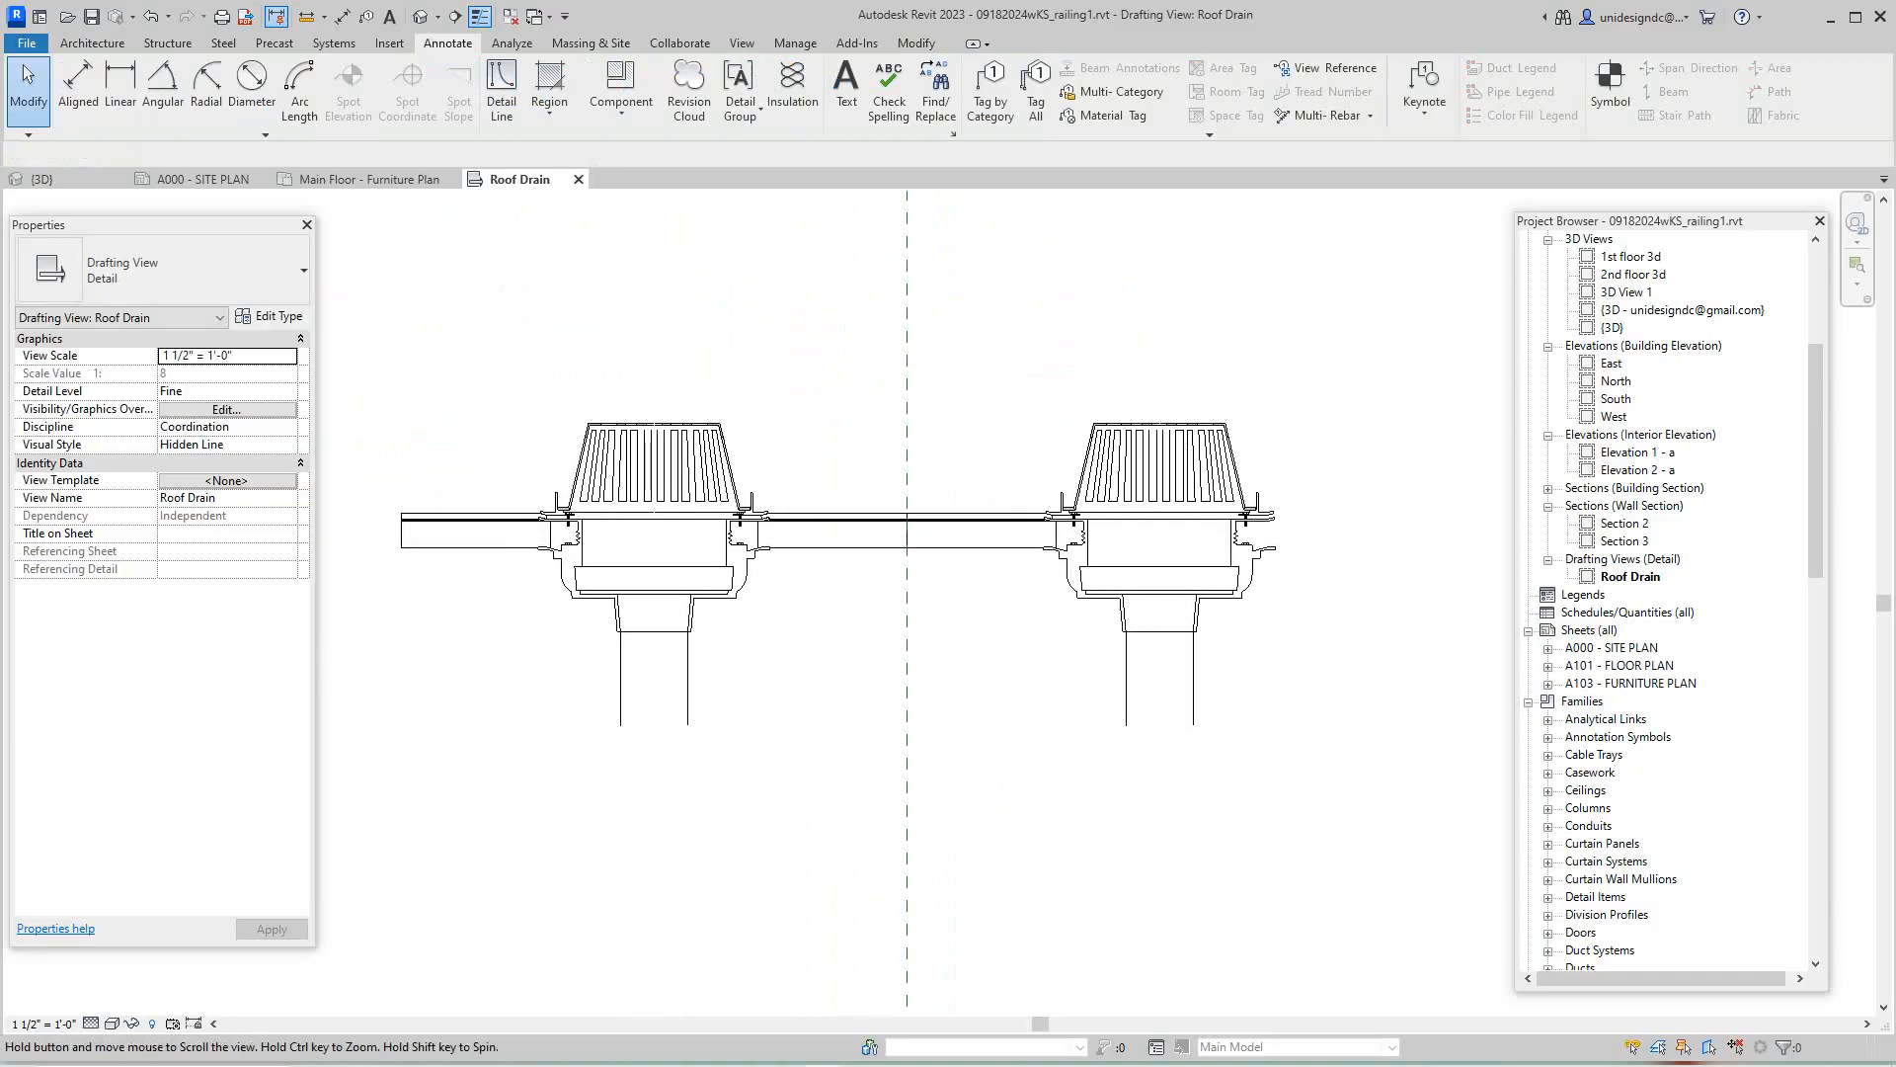
left_click_drag(909, 629, 1214, 327)
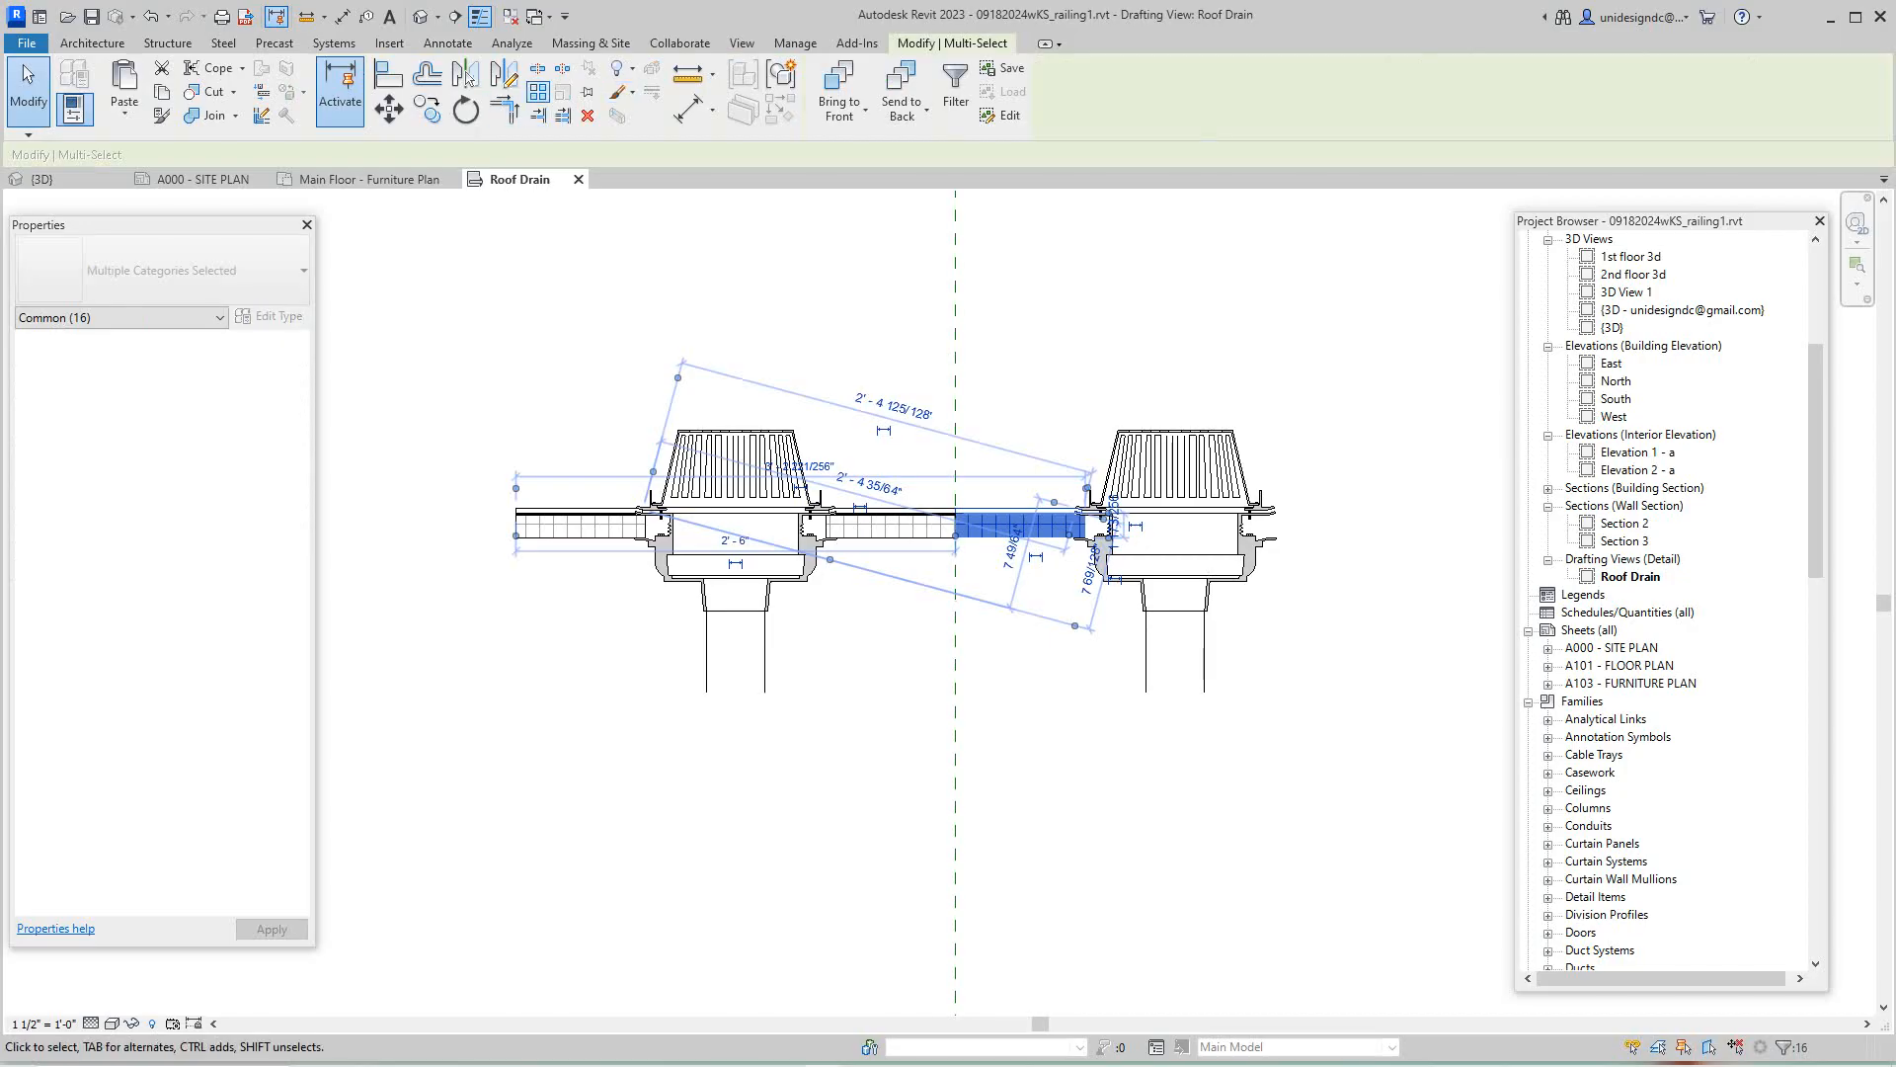
left_click(504, 74)
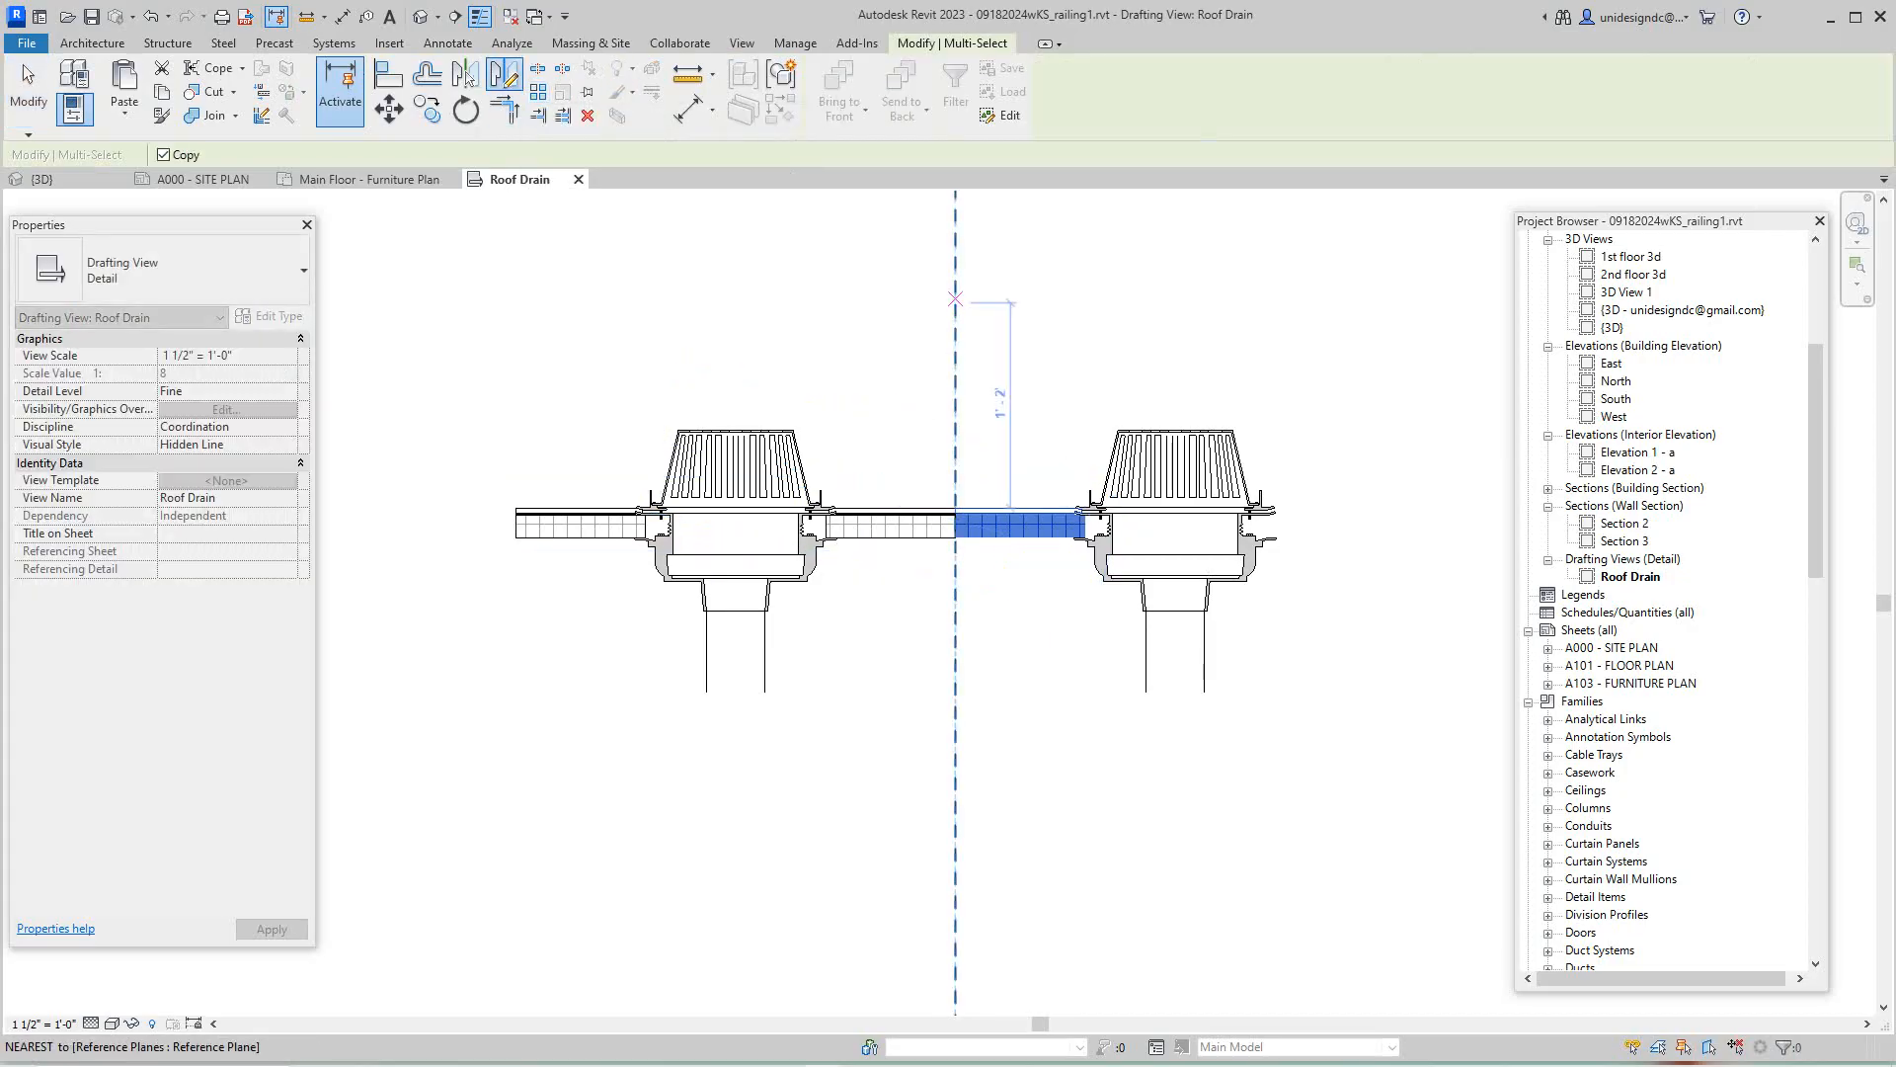
left_click(955, 298)
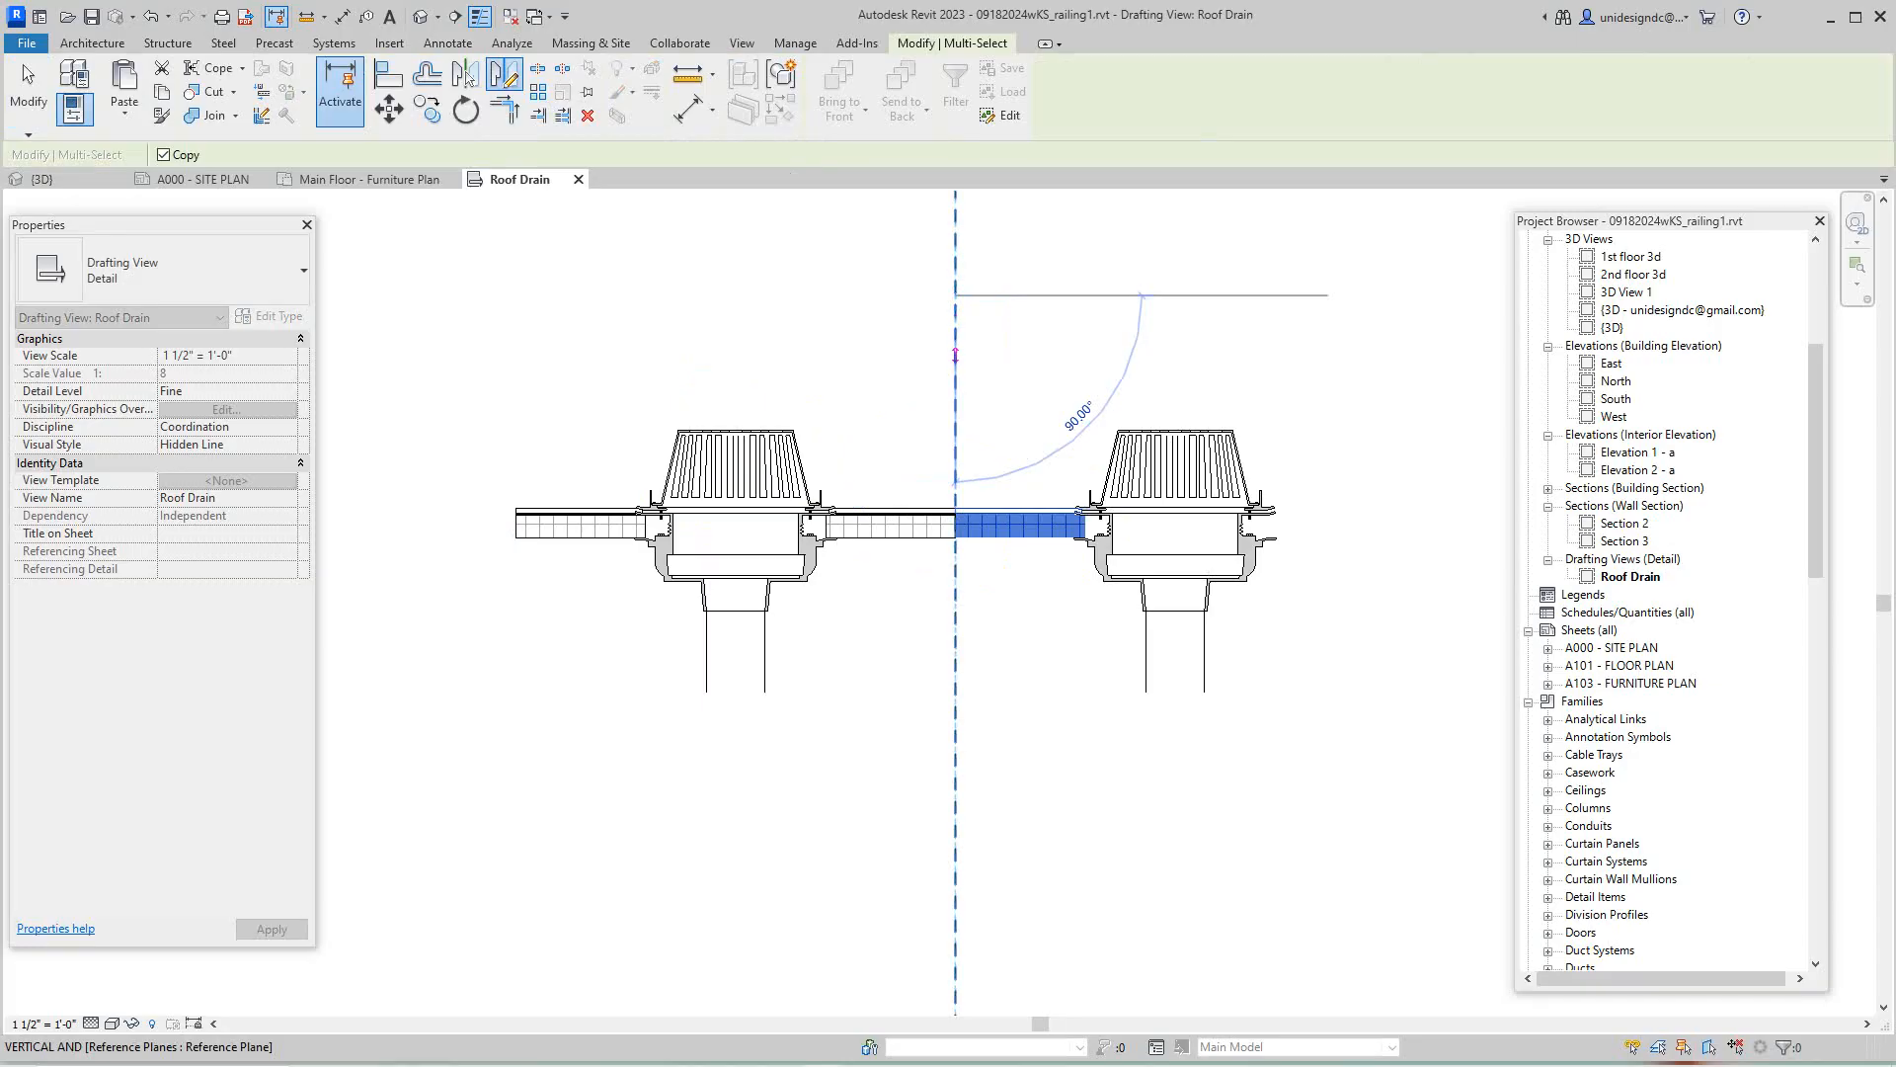
left_click(955, 355)
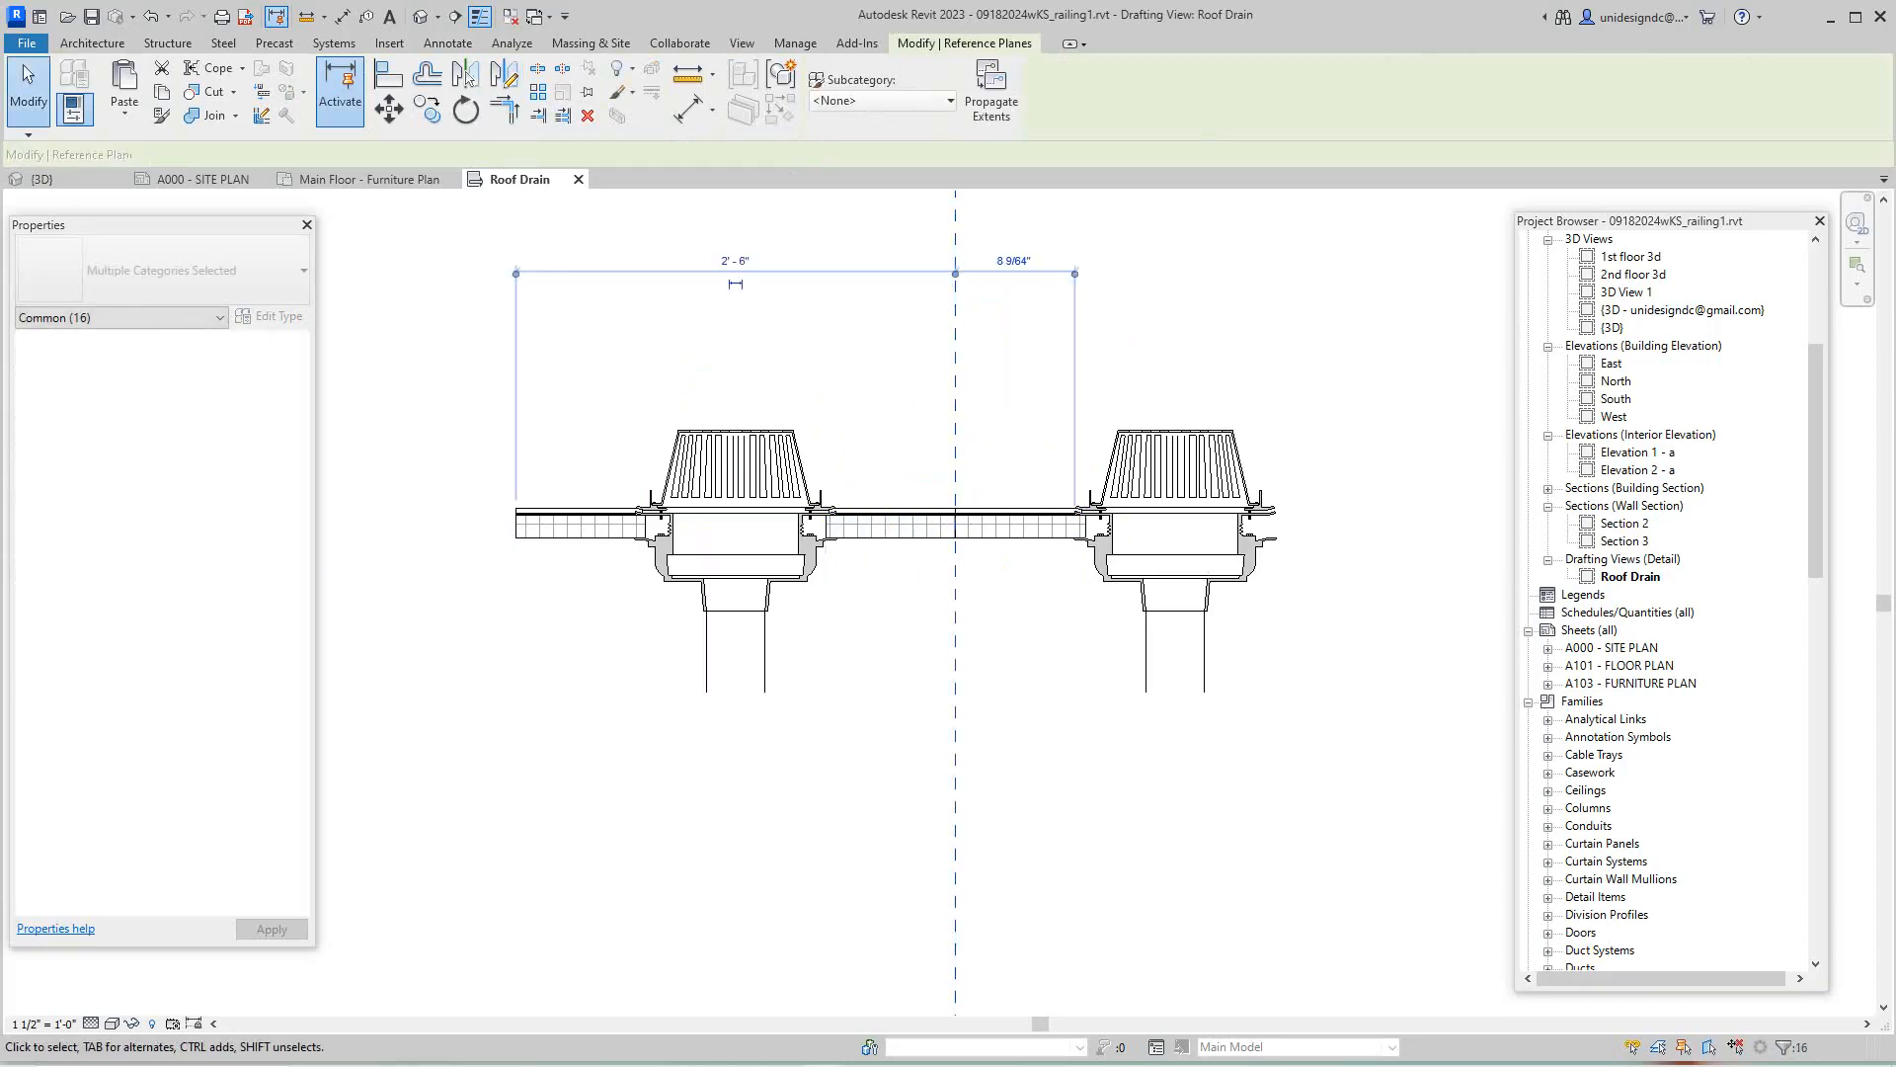
right_click(879, 356)
left_click(902, 364)
- Mirror a copy of the original drain's outer roof layers across the reference plane to the outer side of the second drain
scroll(764, 476, "down", 2)
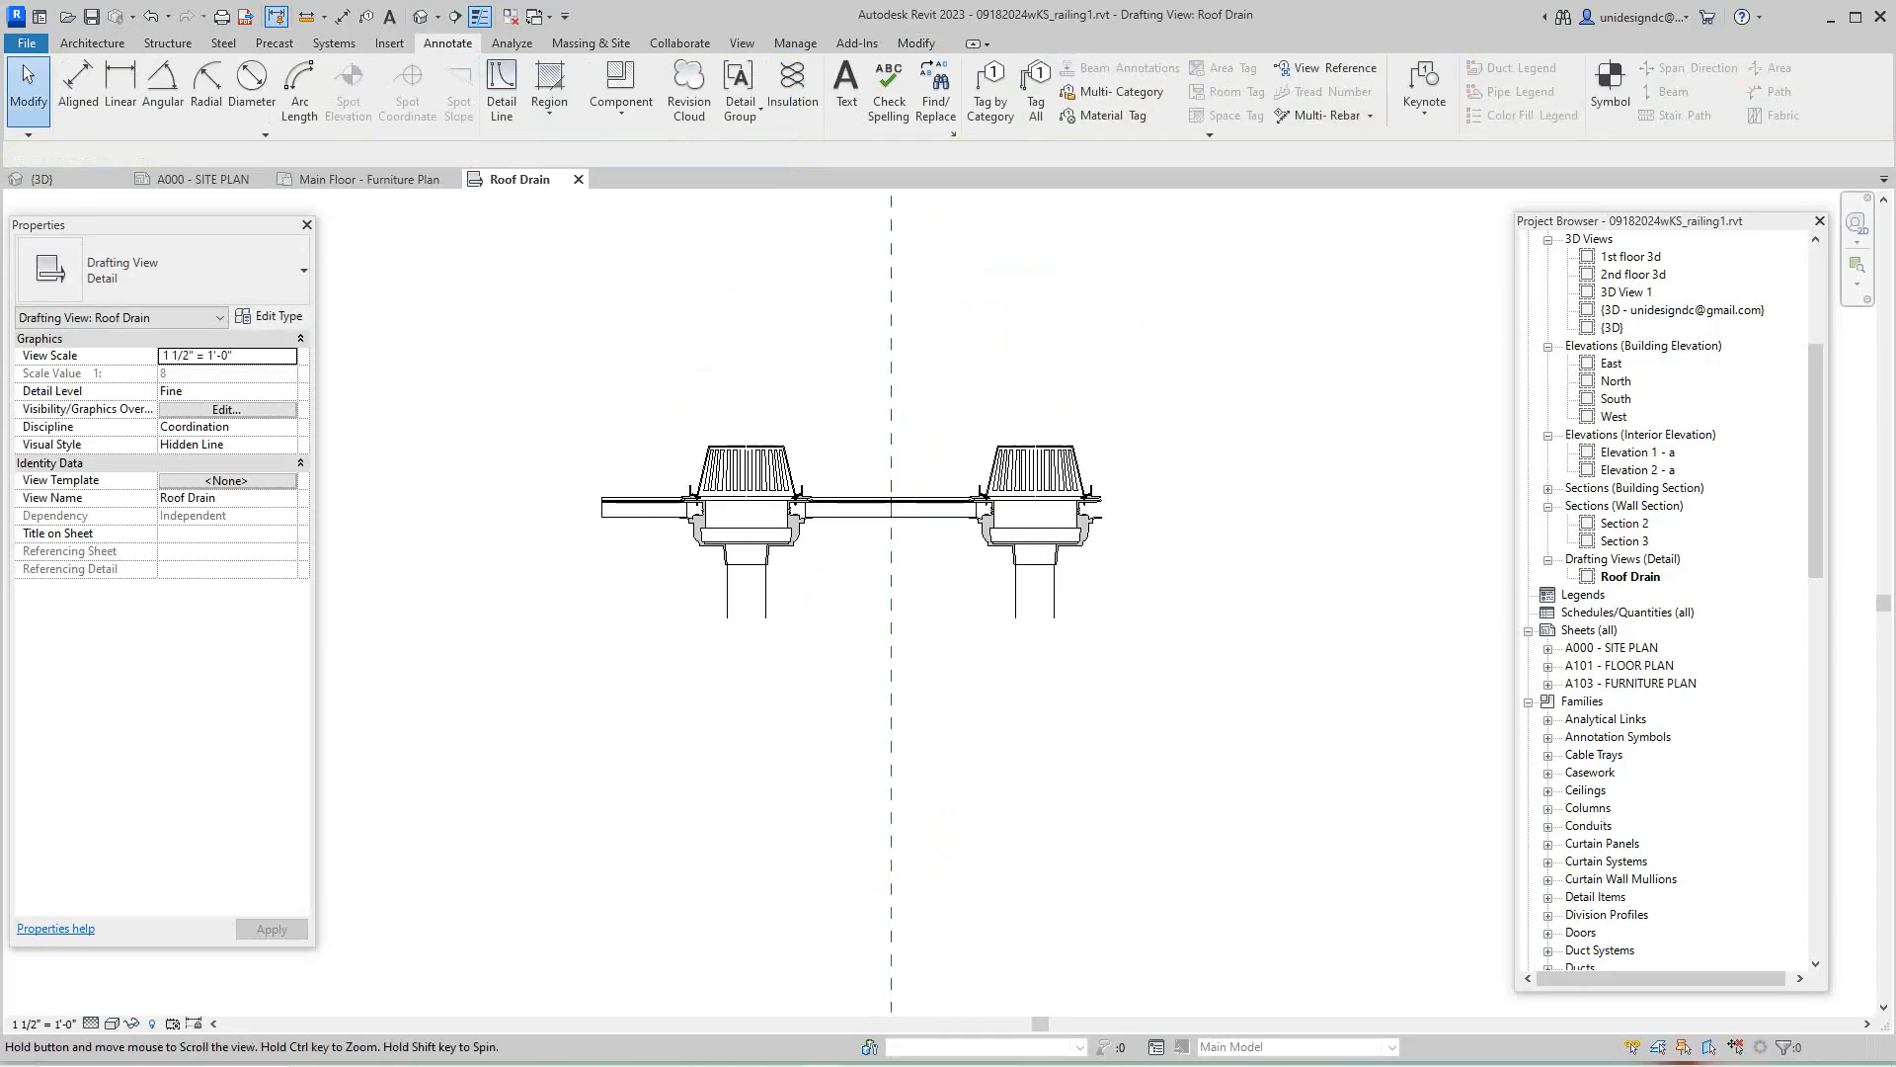
middle_click_drag(764, 476, 726, 508)
scroll(799, 610, "up", 2)
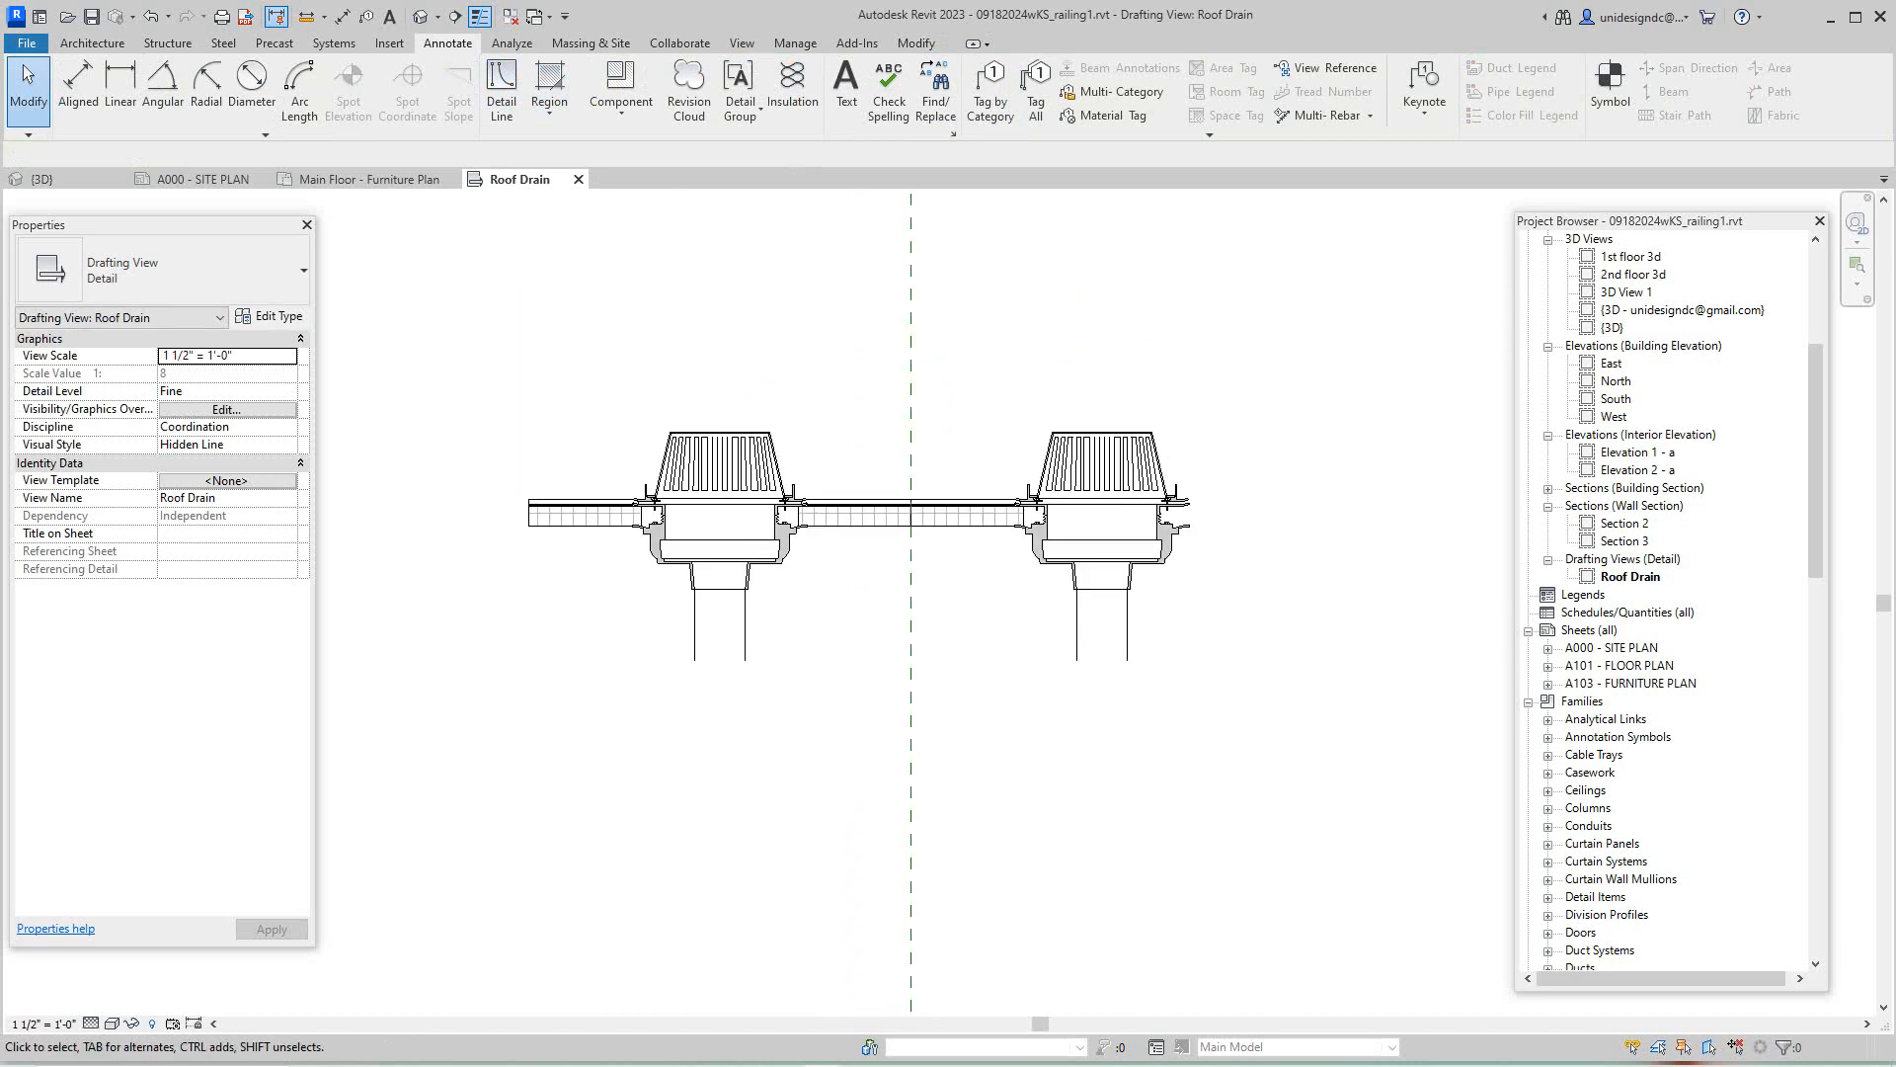
left_click_drag(457, 441, 720, 637)
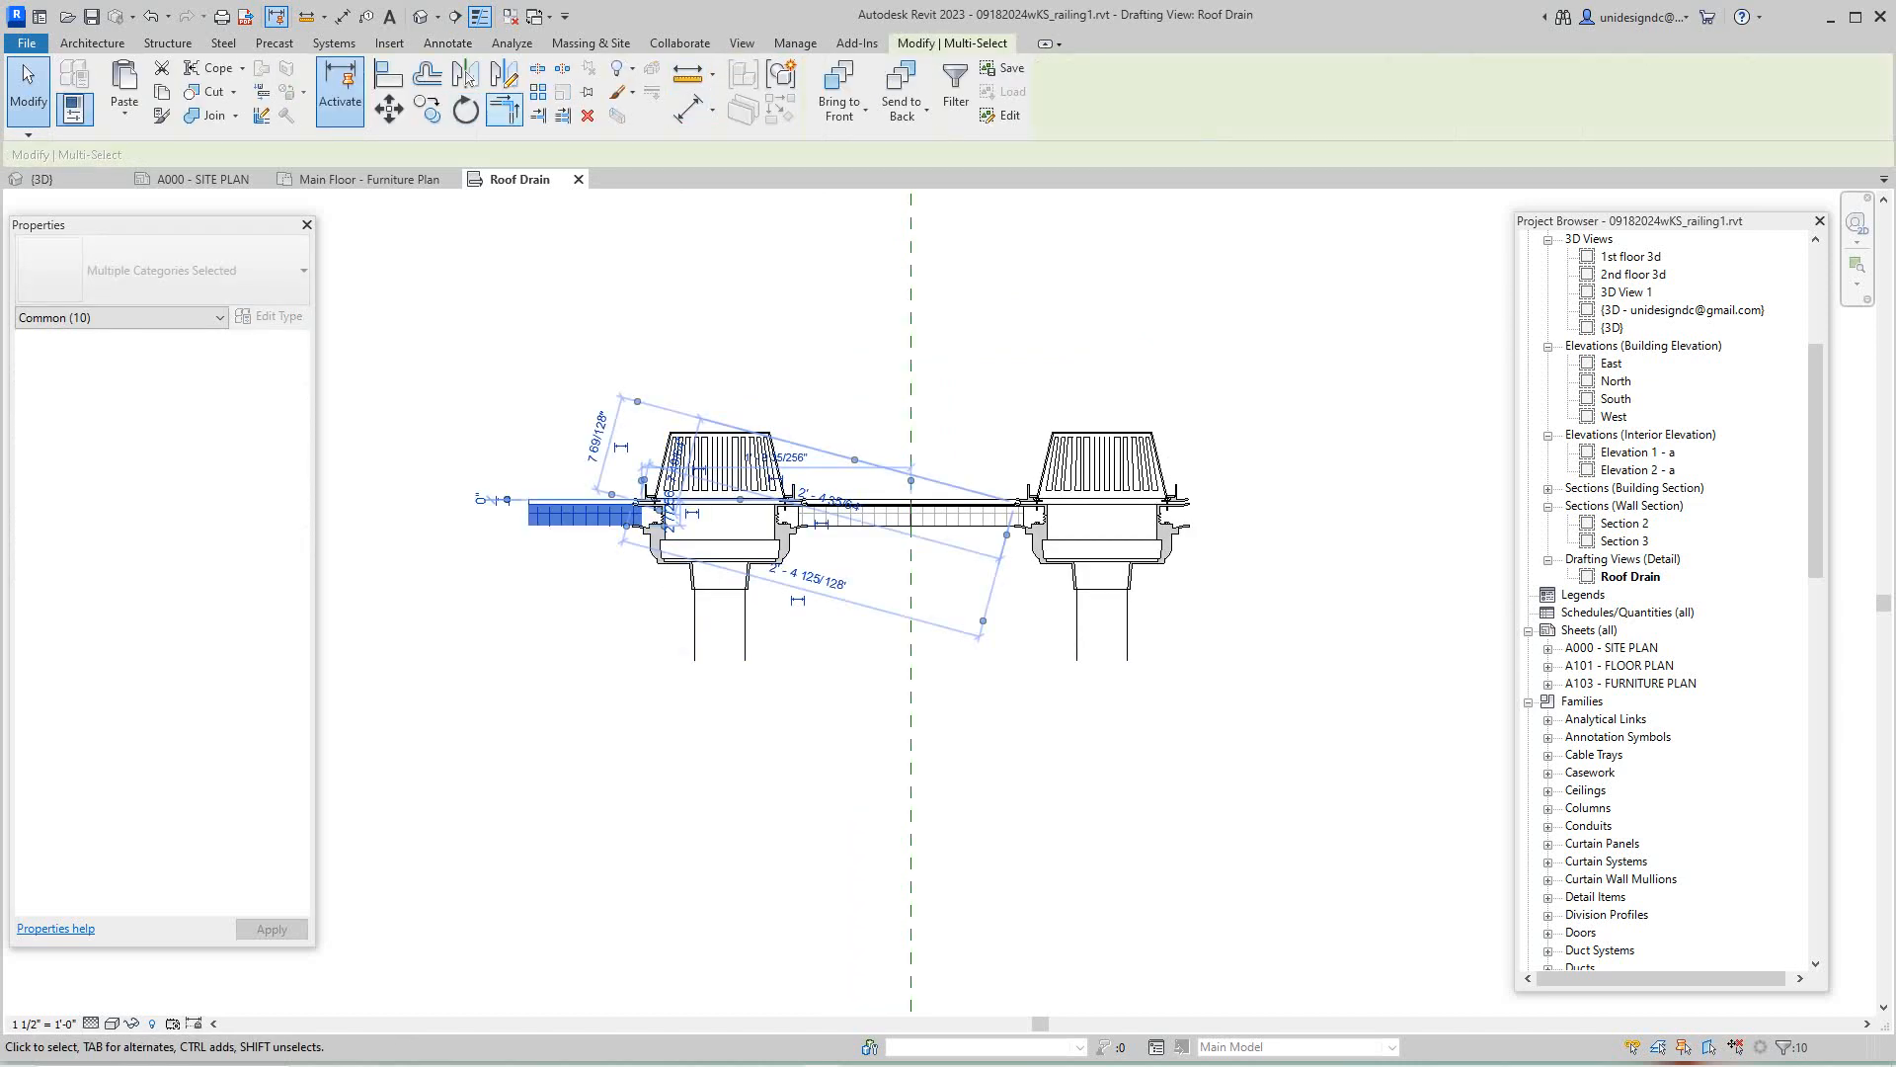
left_click(503, 75)
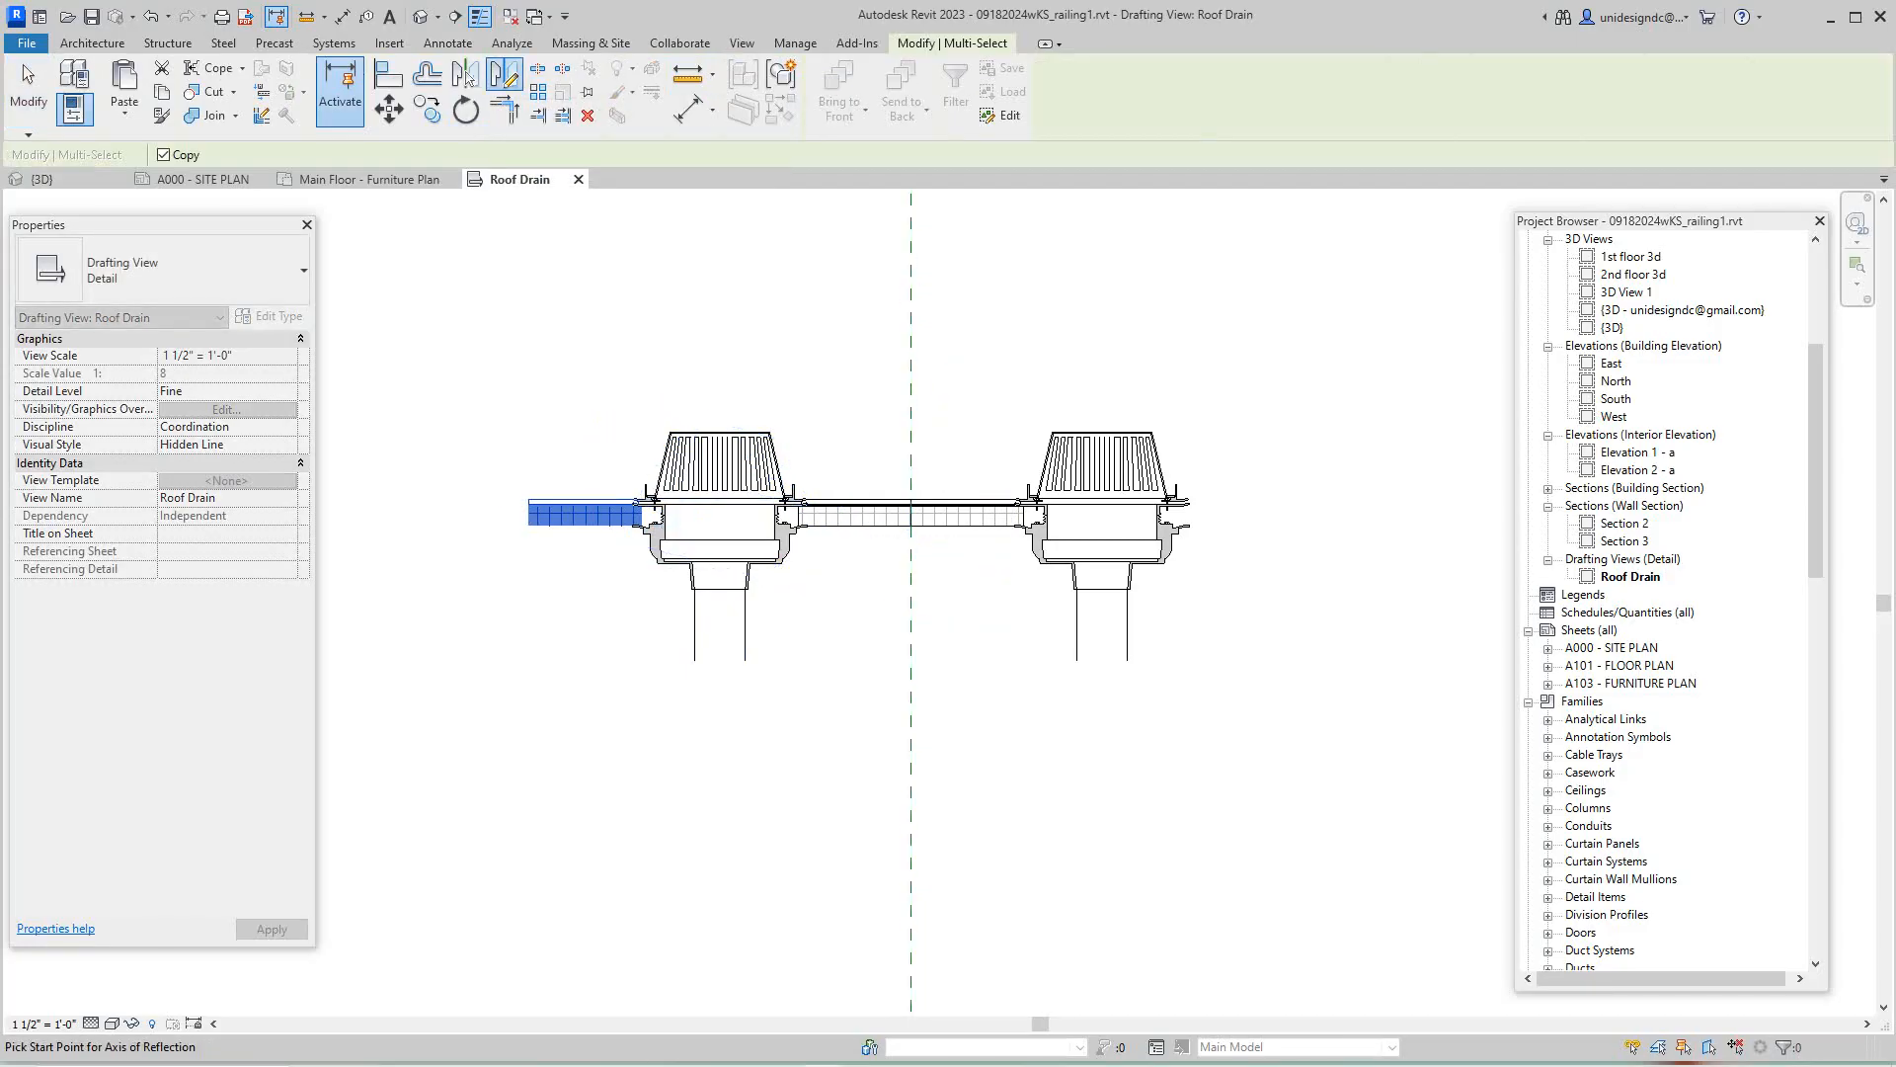
left_click(911, 262)
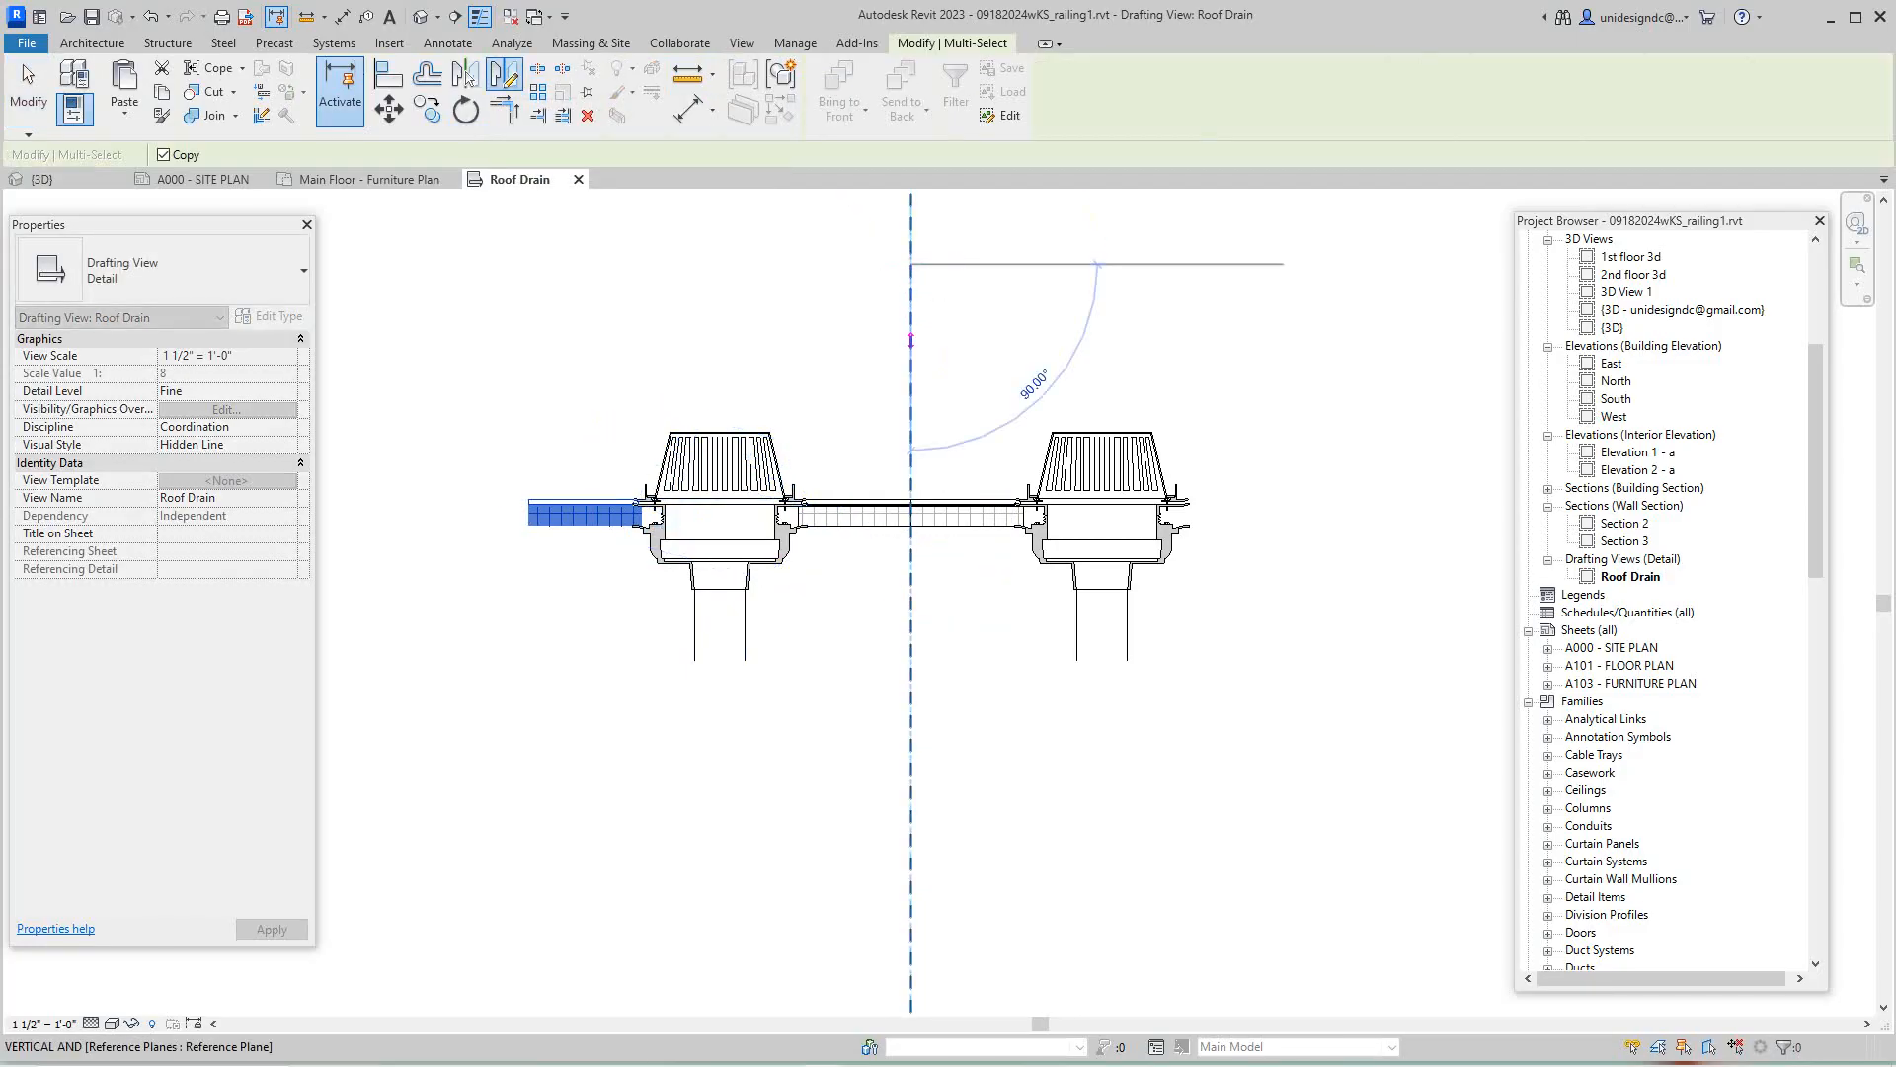
left_click(911, 414)
key("Escape")
scroll(1099, 708, "down", 2)
middle_click_drag(1099, 708, 1099, 753)
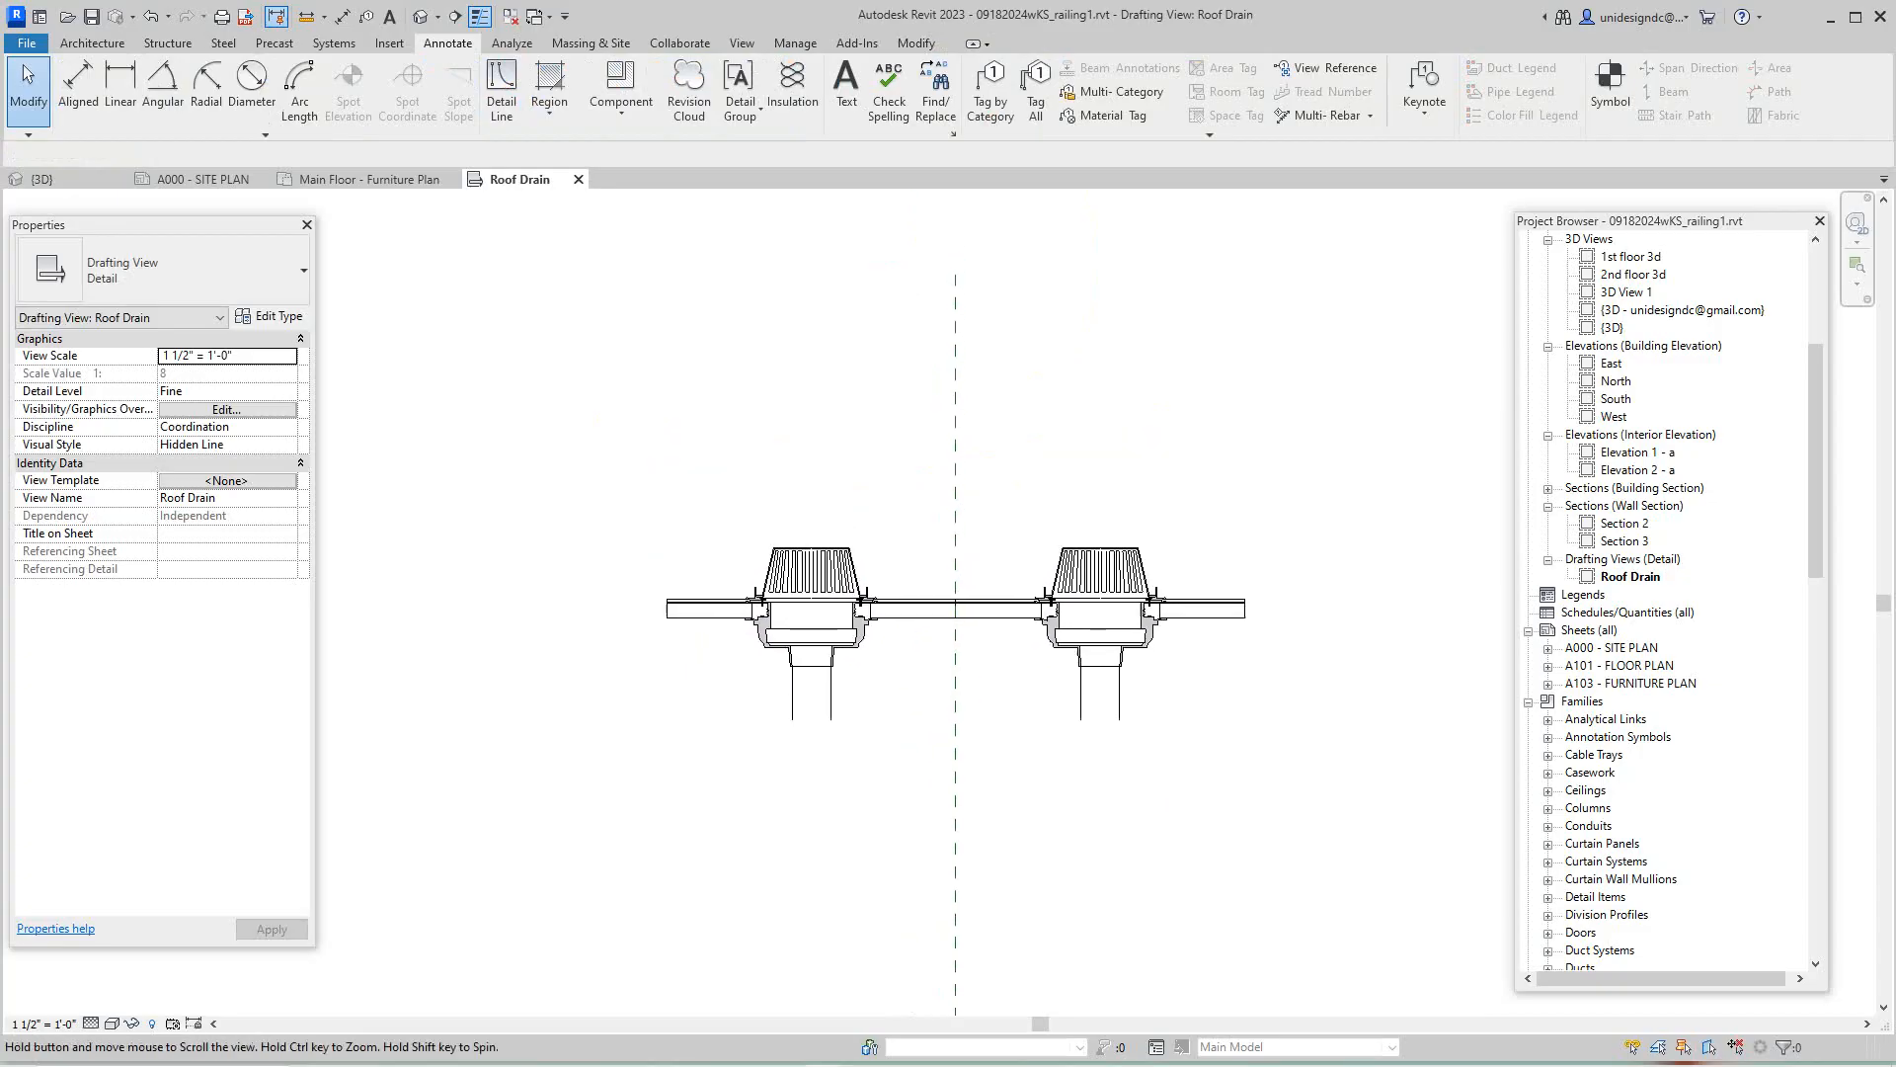
scroll(1099, 753, "up", 1)
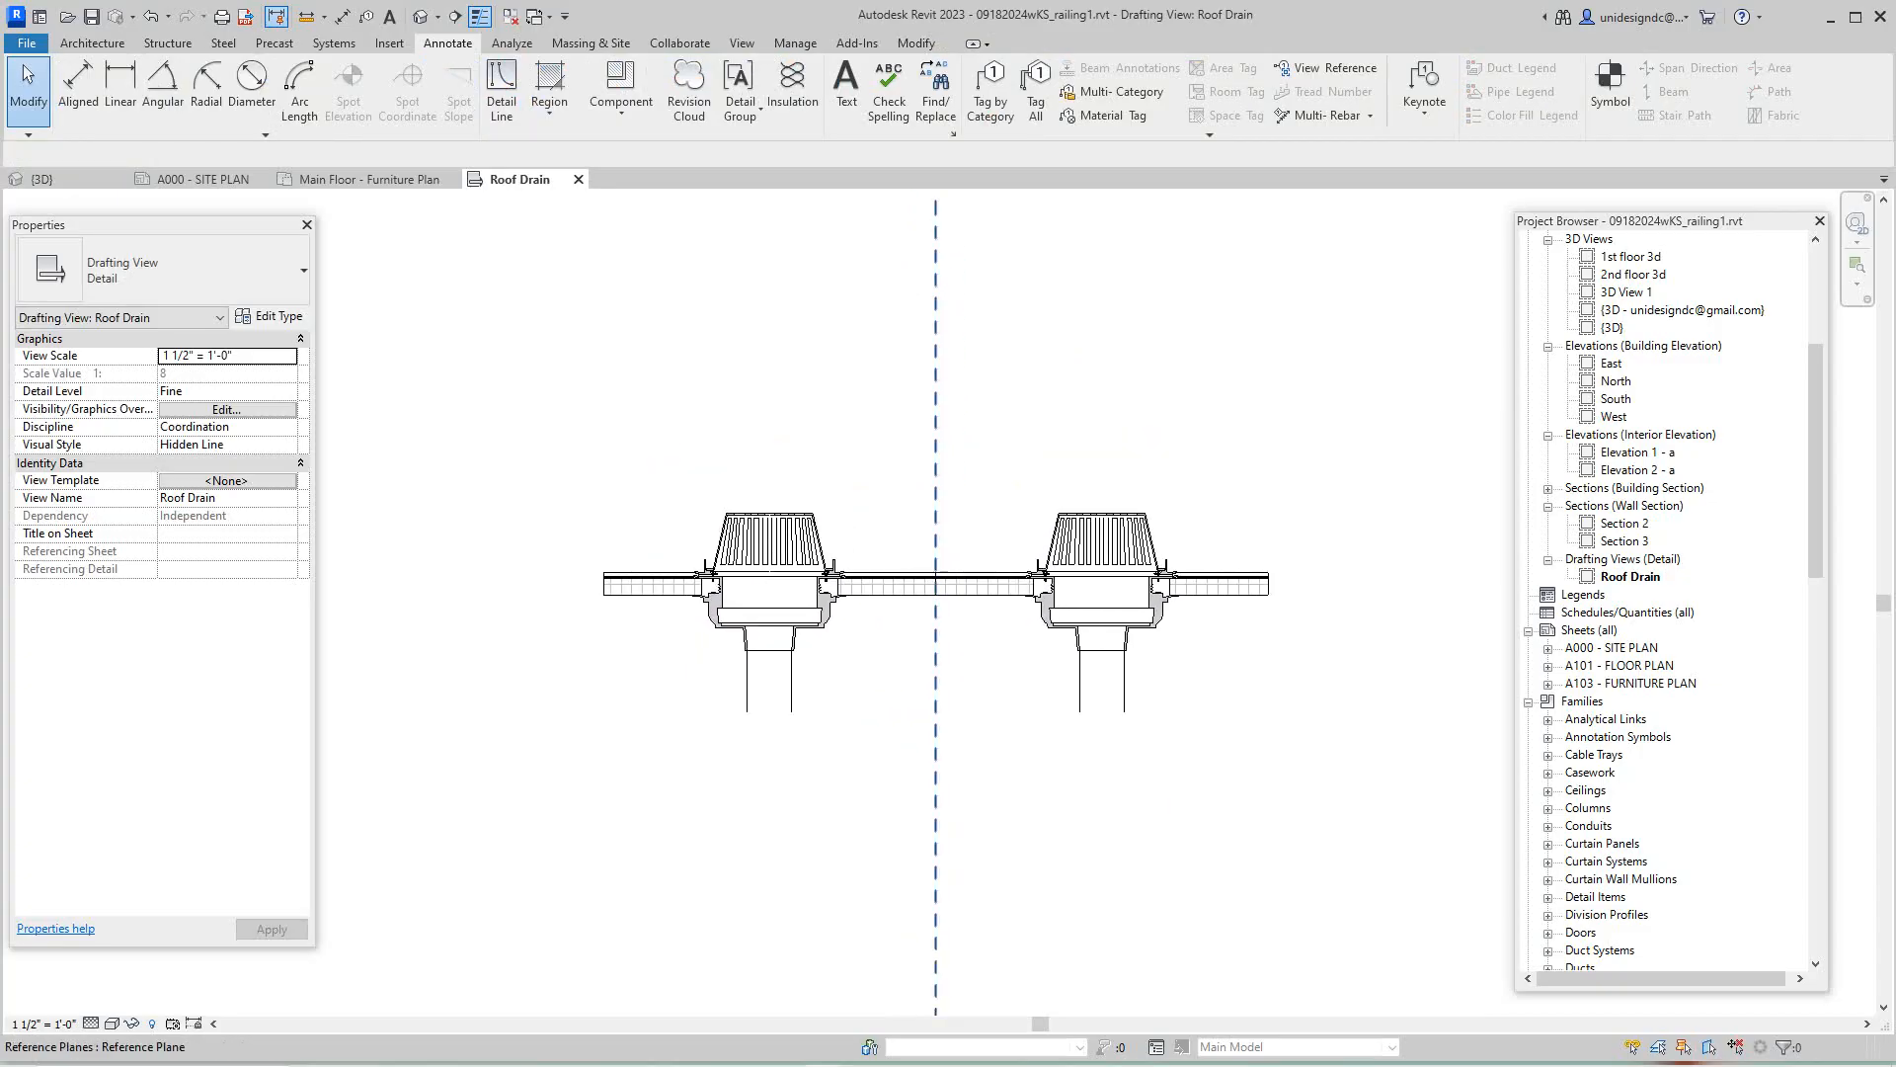
- Add an aligned dimension between the two drains' vertical centrelines, placing the dimension line above the domes
middle_click_drag(779, 354, 777, 497)
scroll(785, 469, "up", 1)
scroll(785, 469, "down", 2)
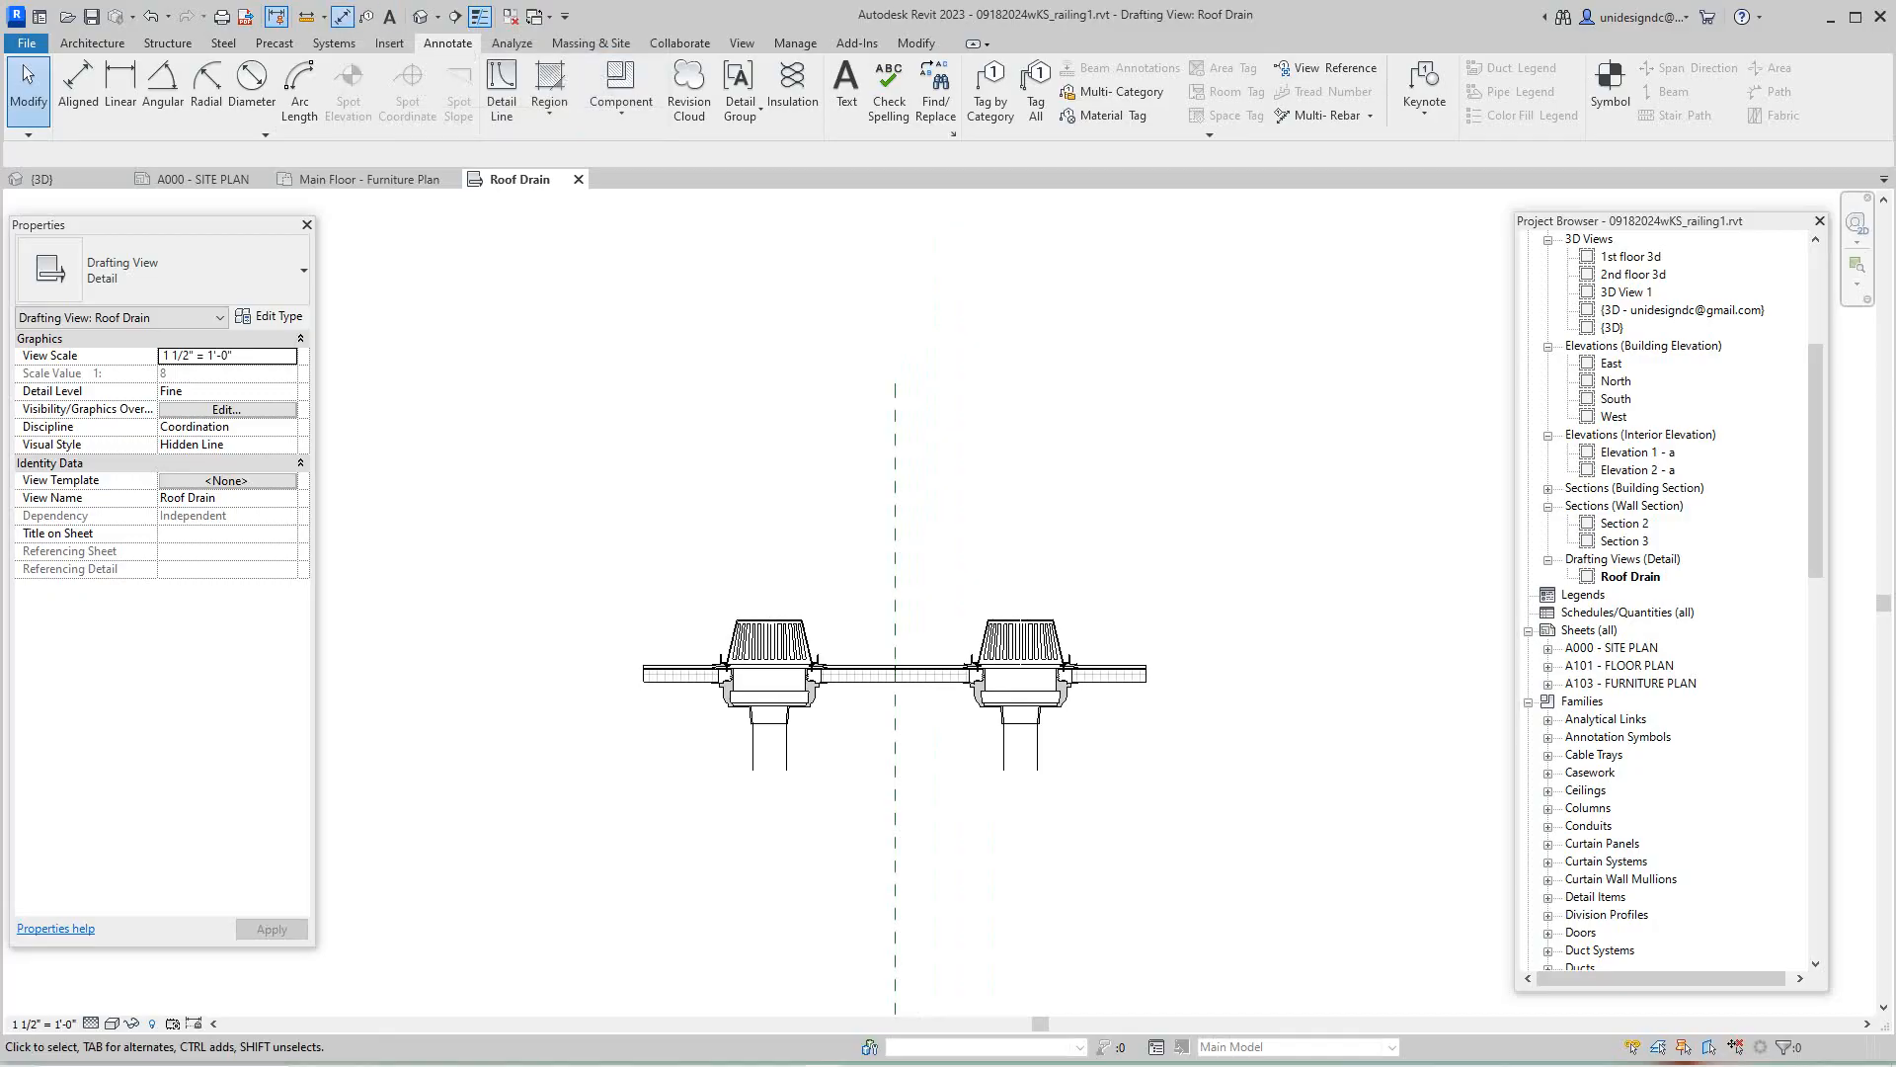
left_click(341, 16)
left_click(769, 634)
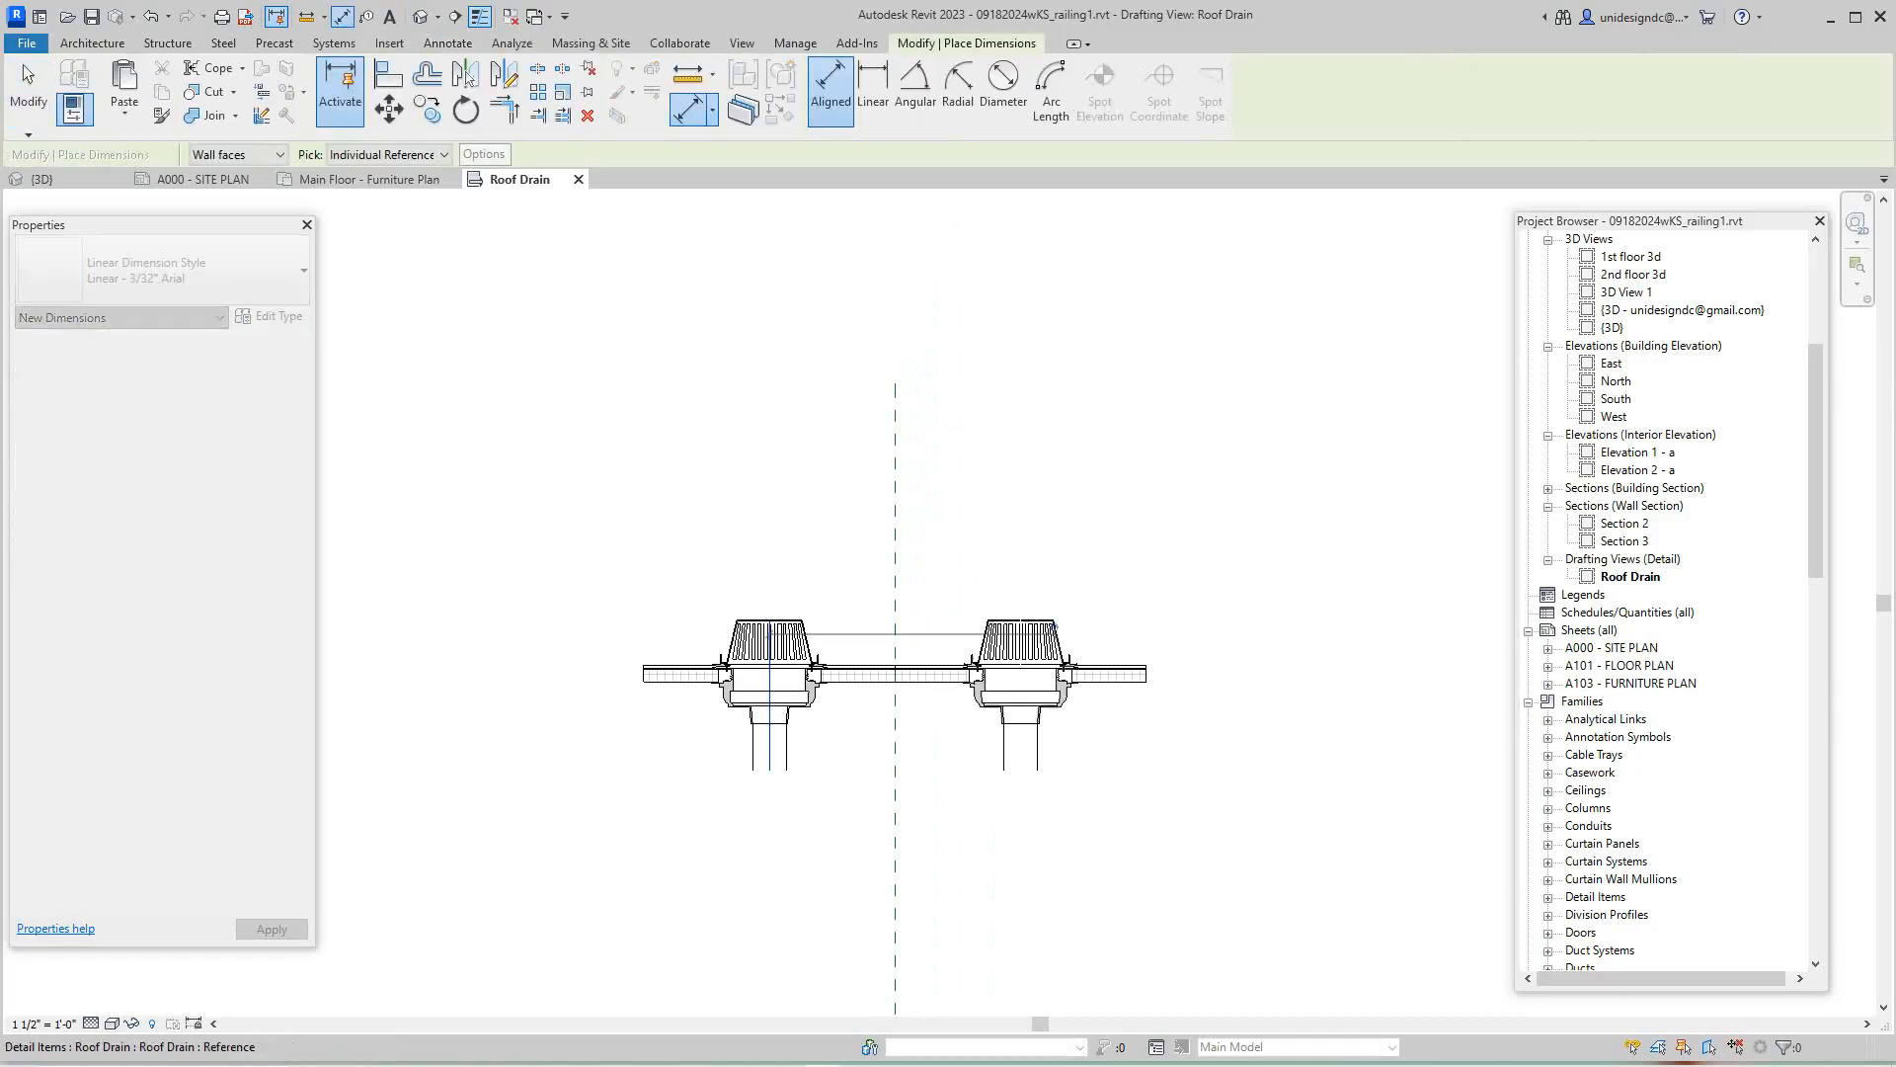
left_click(1020, 635)
left_click(895, 486)
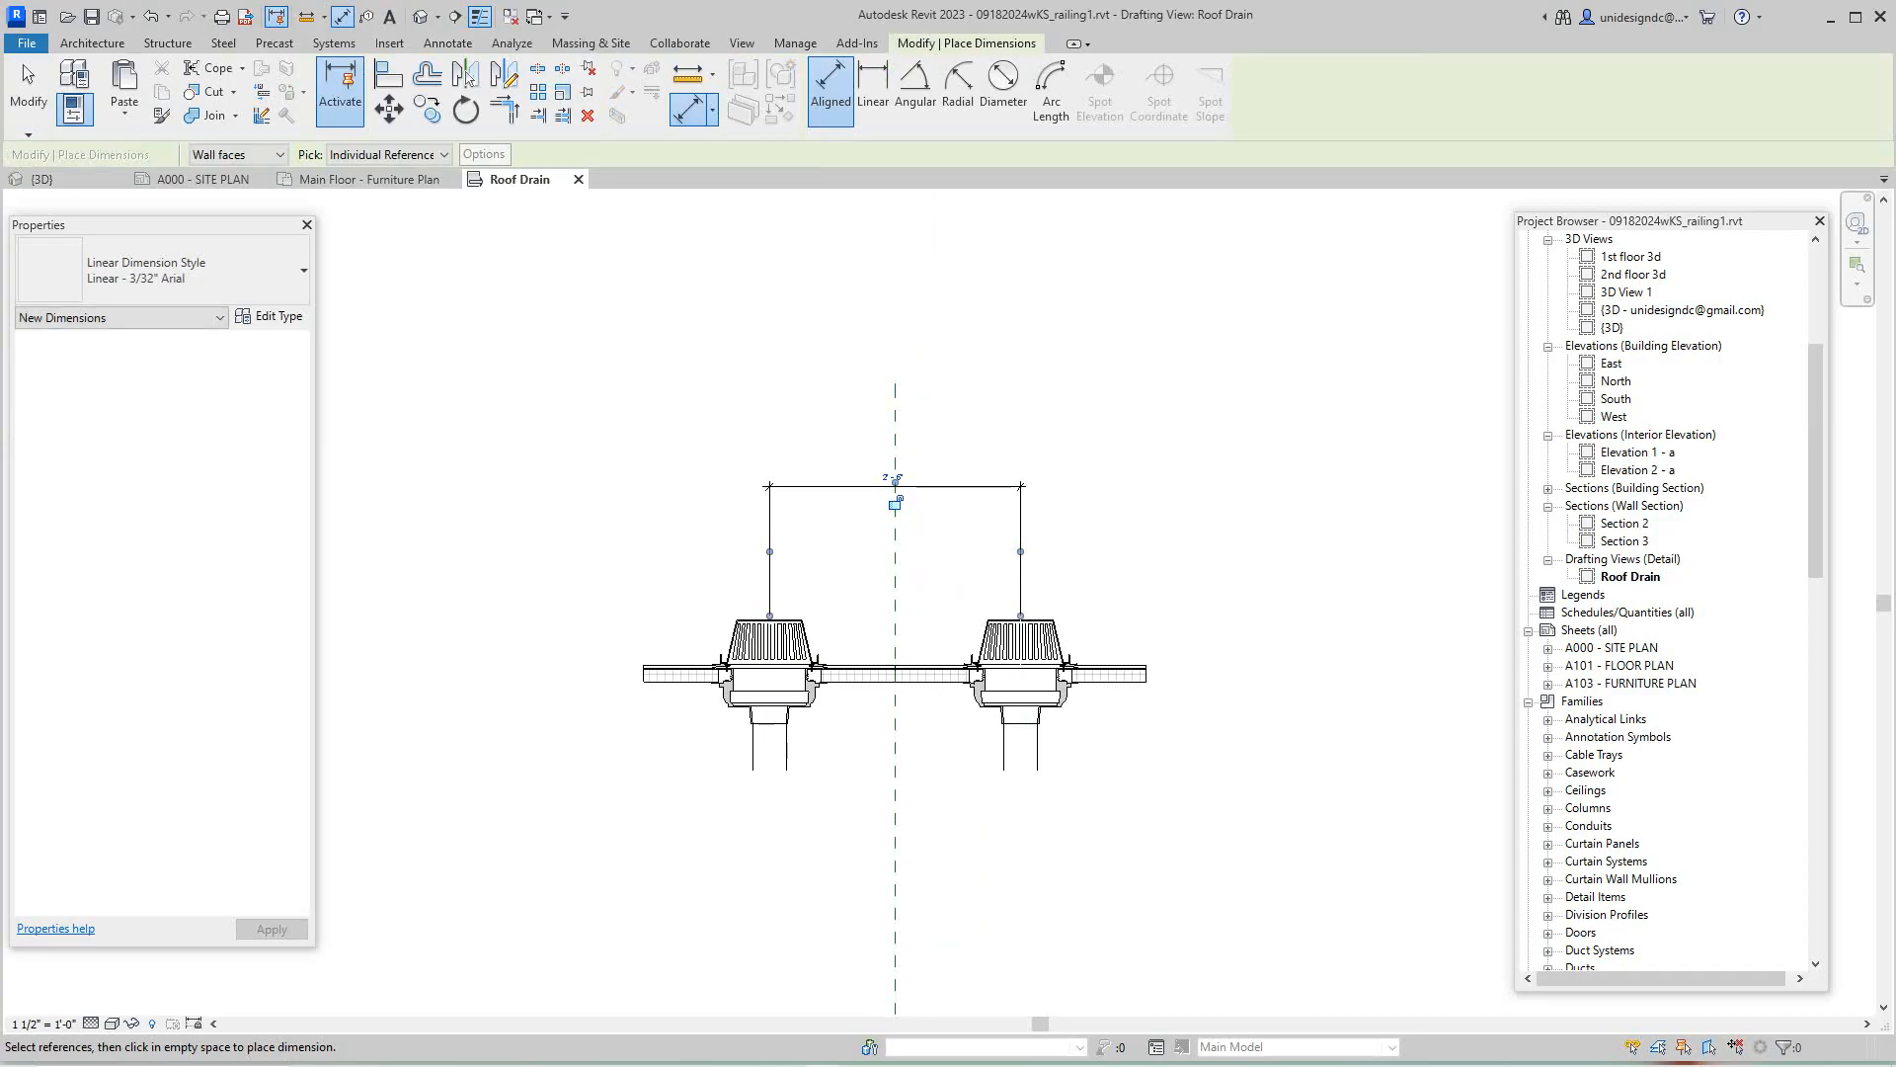
- Start a 1/8" Arial text note with a two-segment leader pointing to the top of the second drain's dome
scroll(1107, 628, "down", 2)
middle_click_drag(1107, 628, 919, 714)
scroll(969, 746, "up", 2)
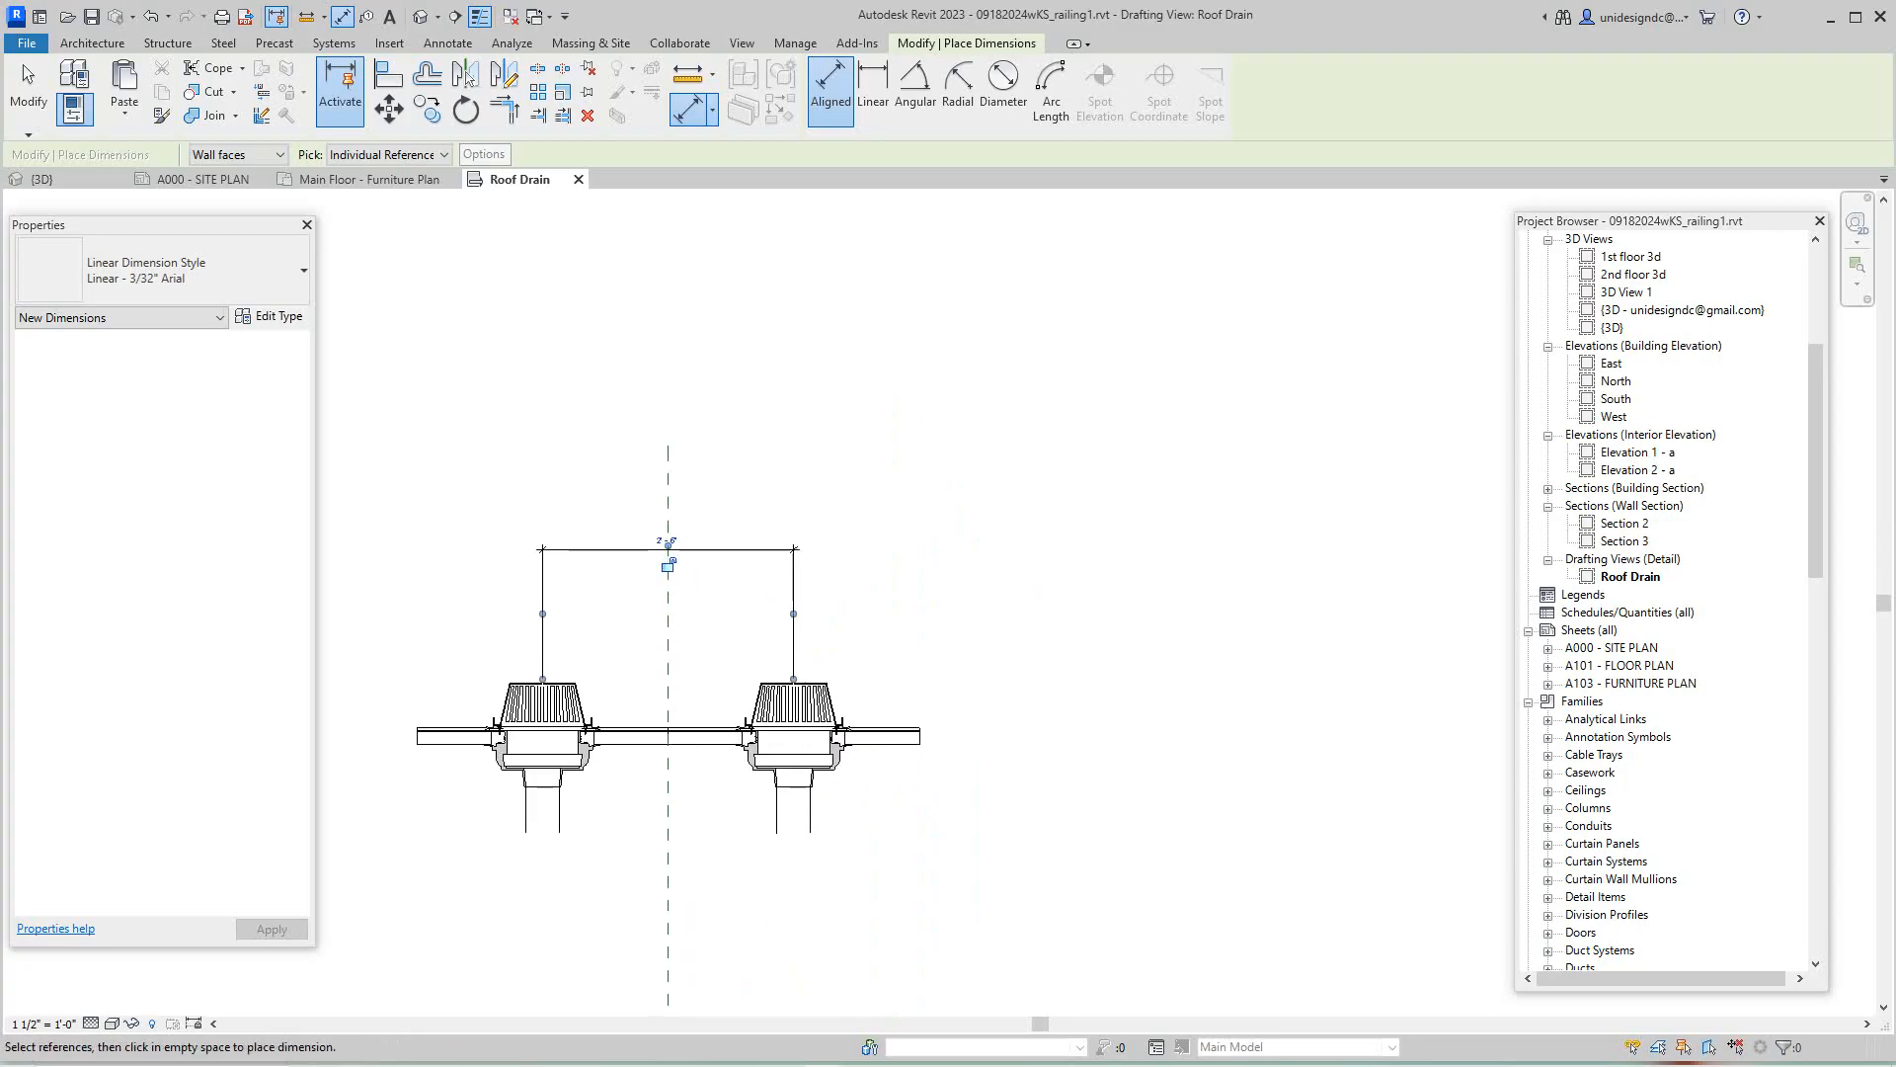
left_click(447, 42)
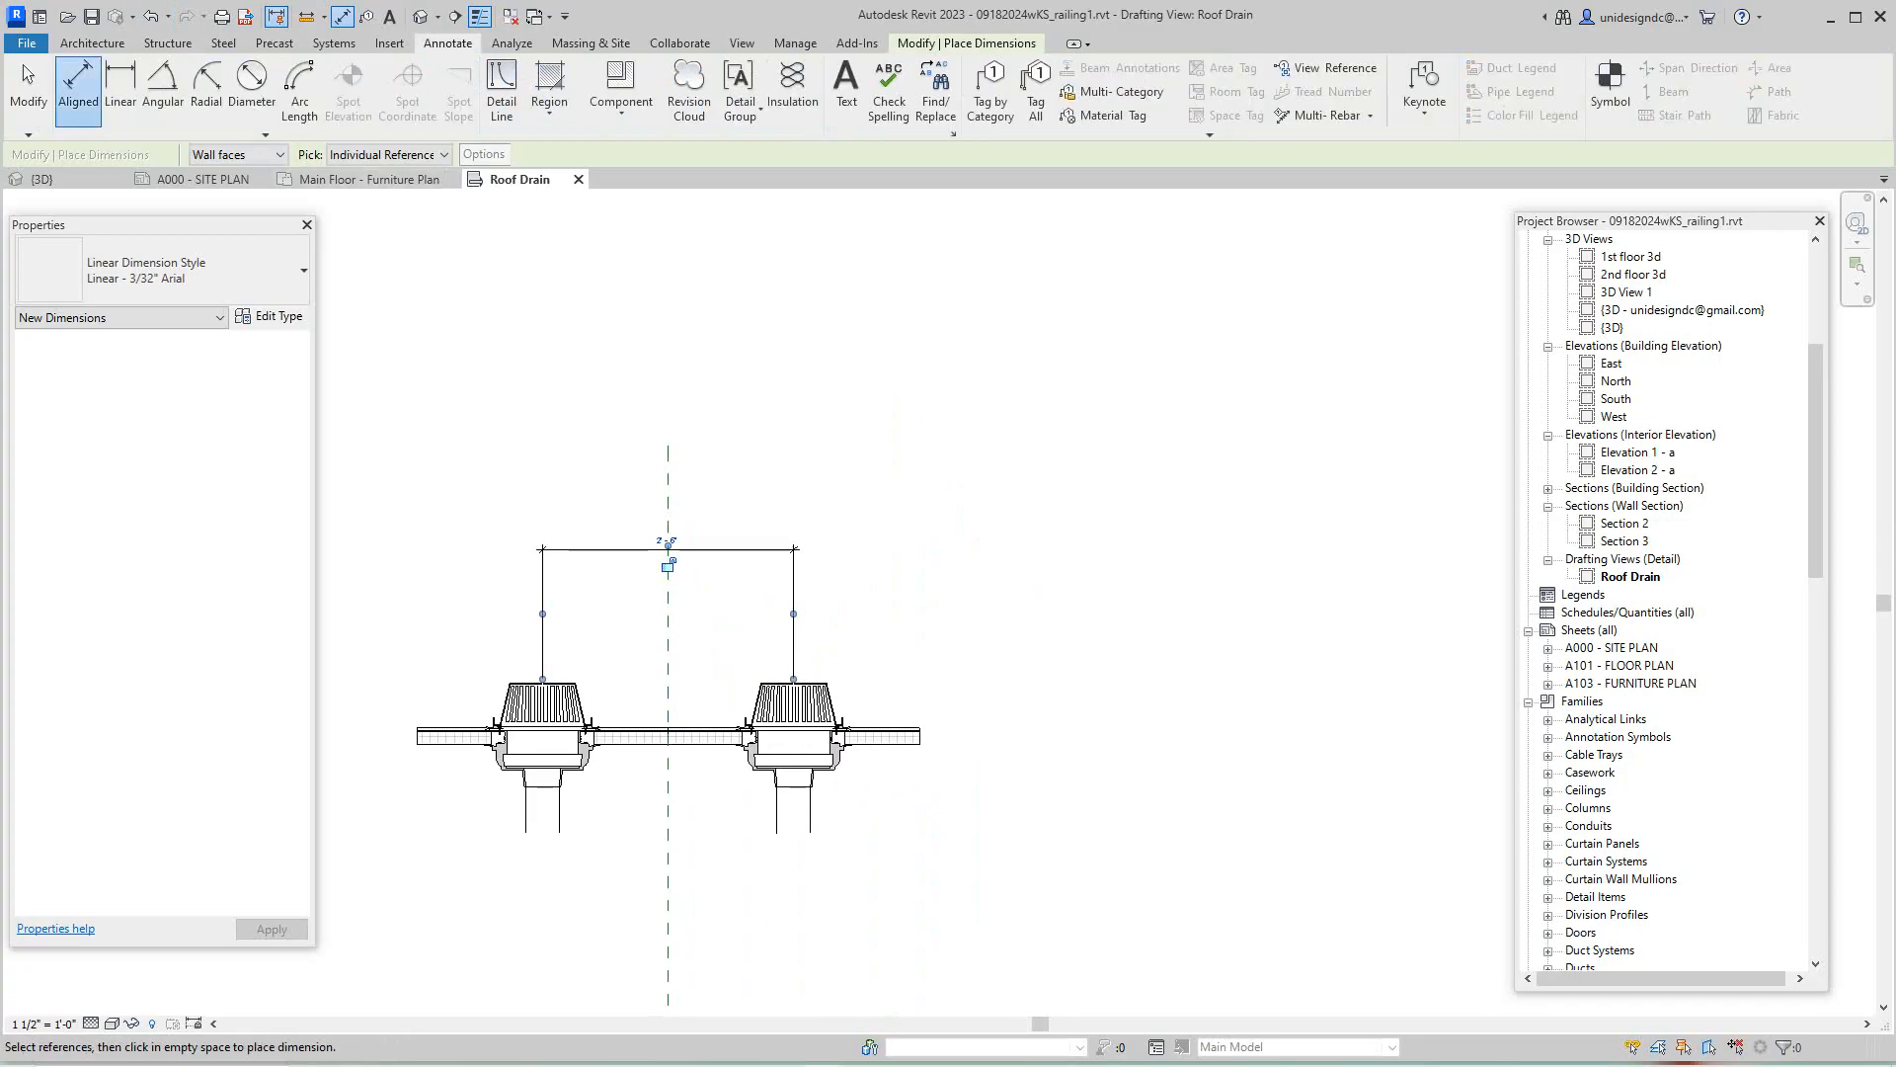
scroll(839, 671, "up", 3)
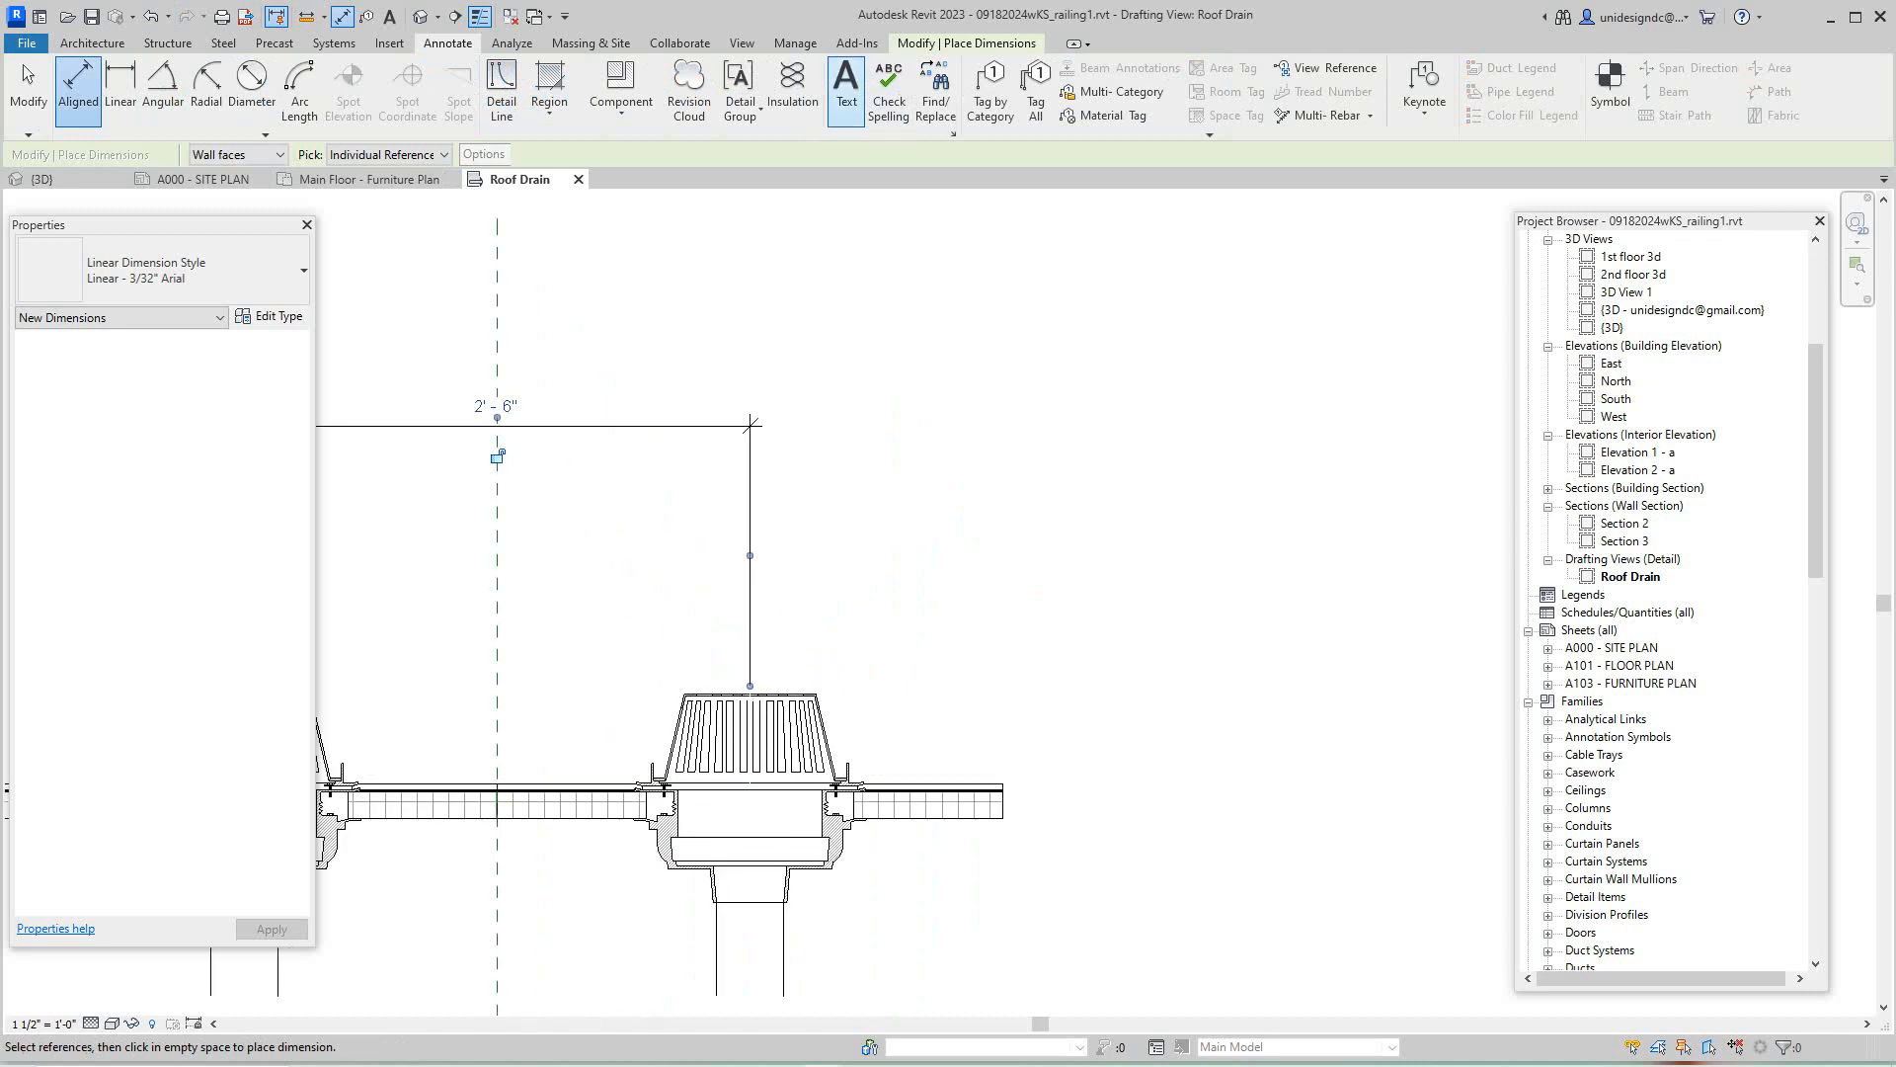
left_click(847, 89)
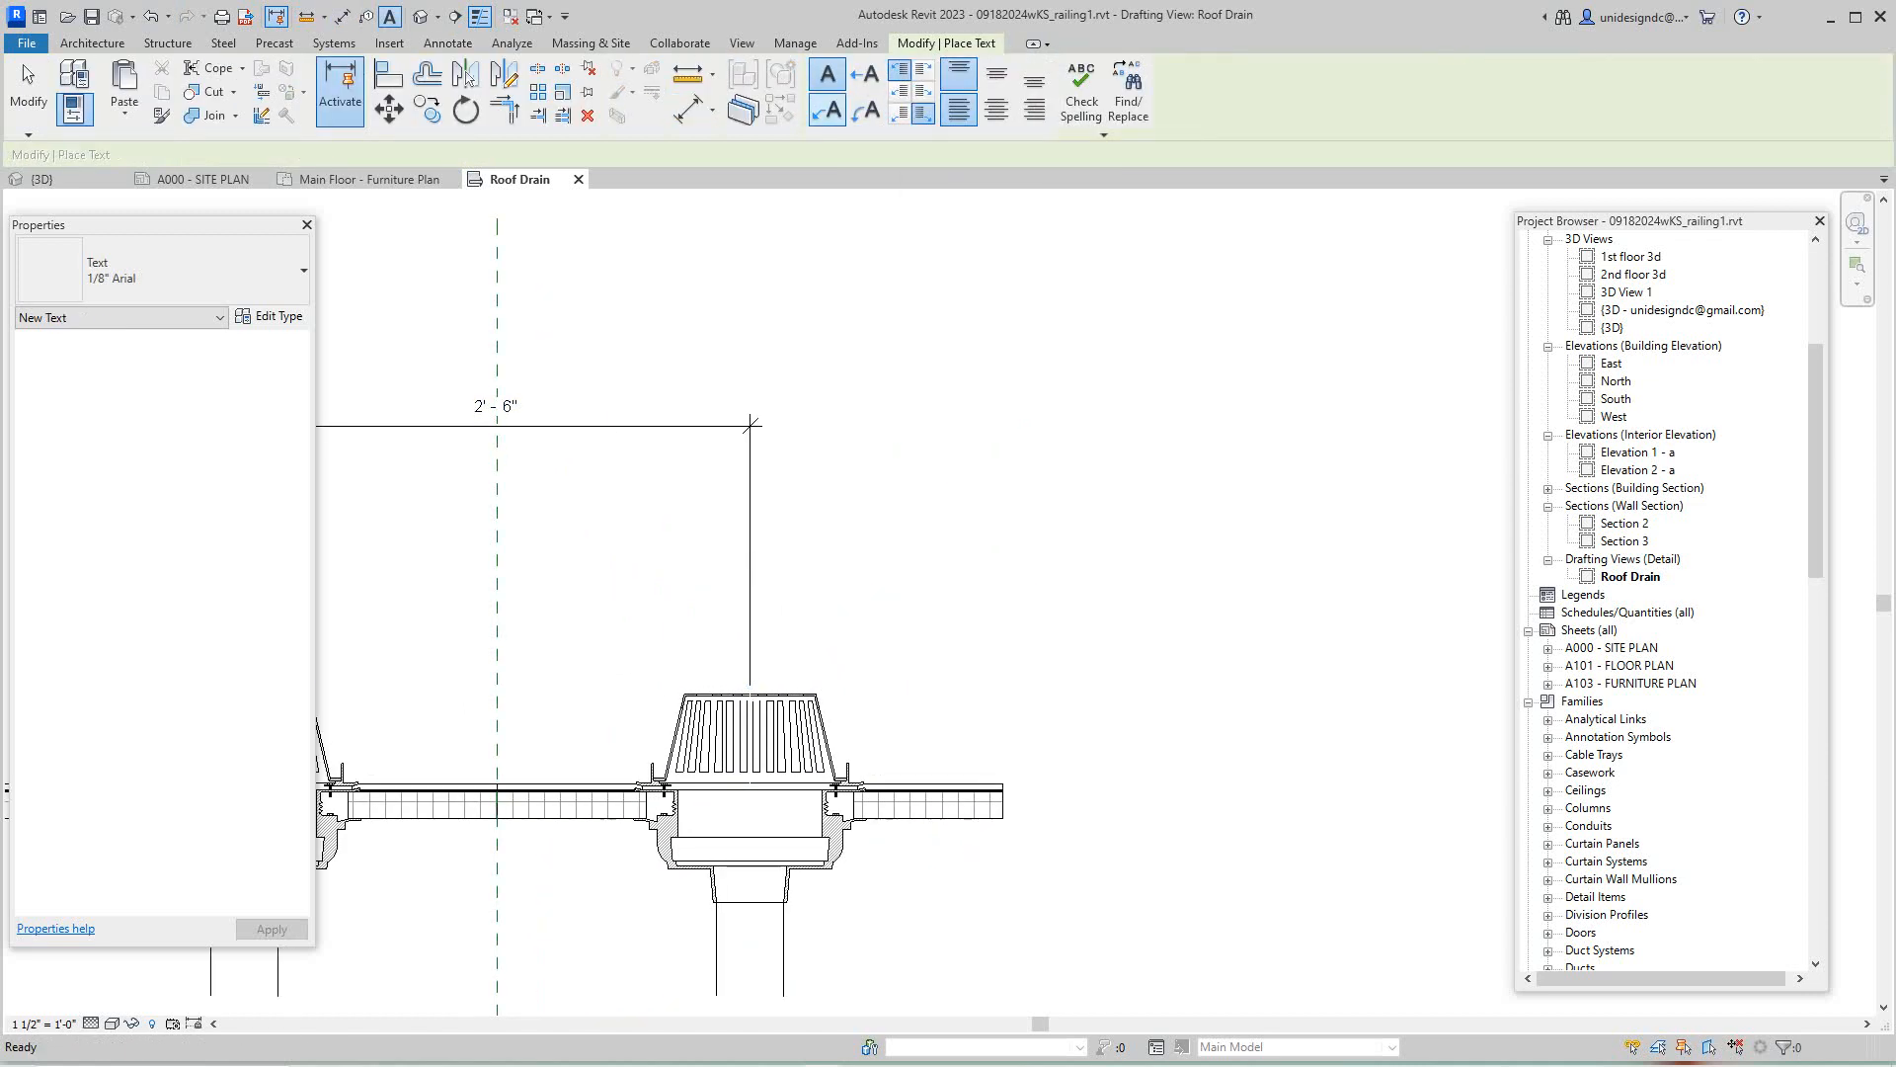
left_click(827, 110)
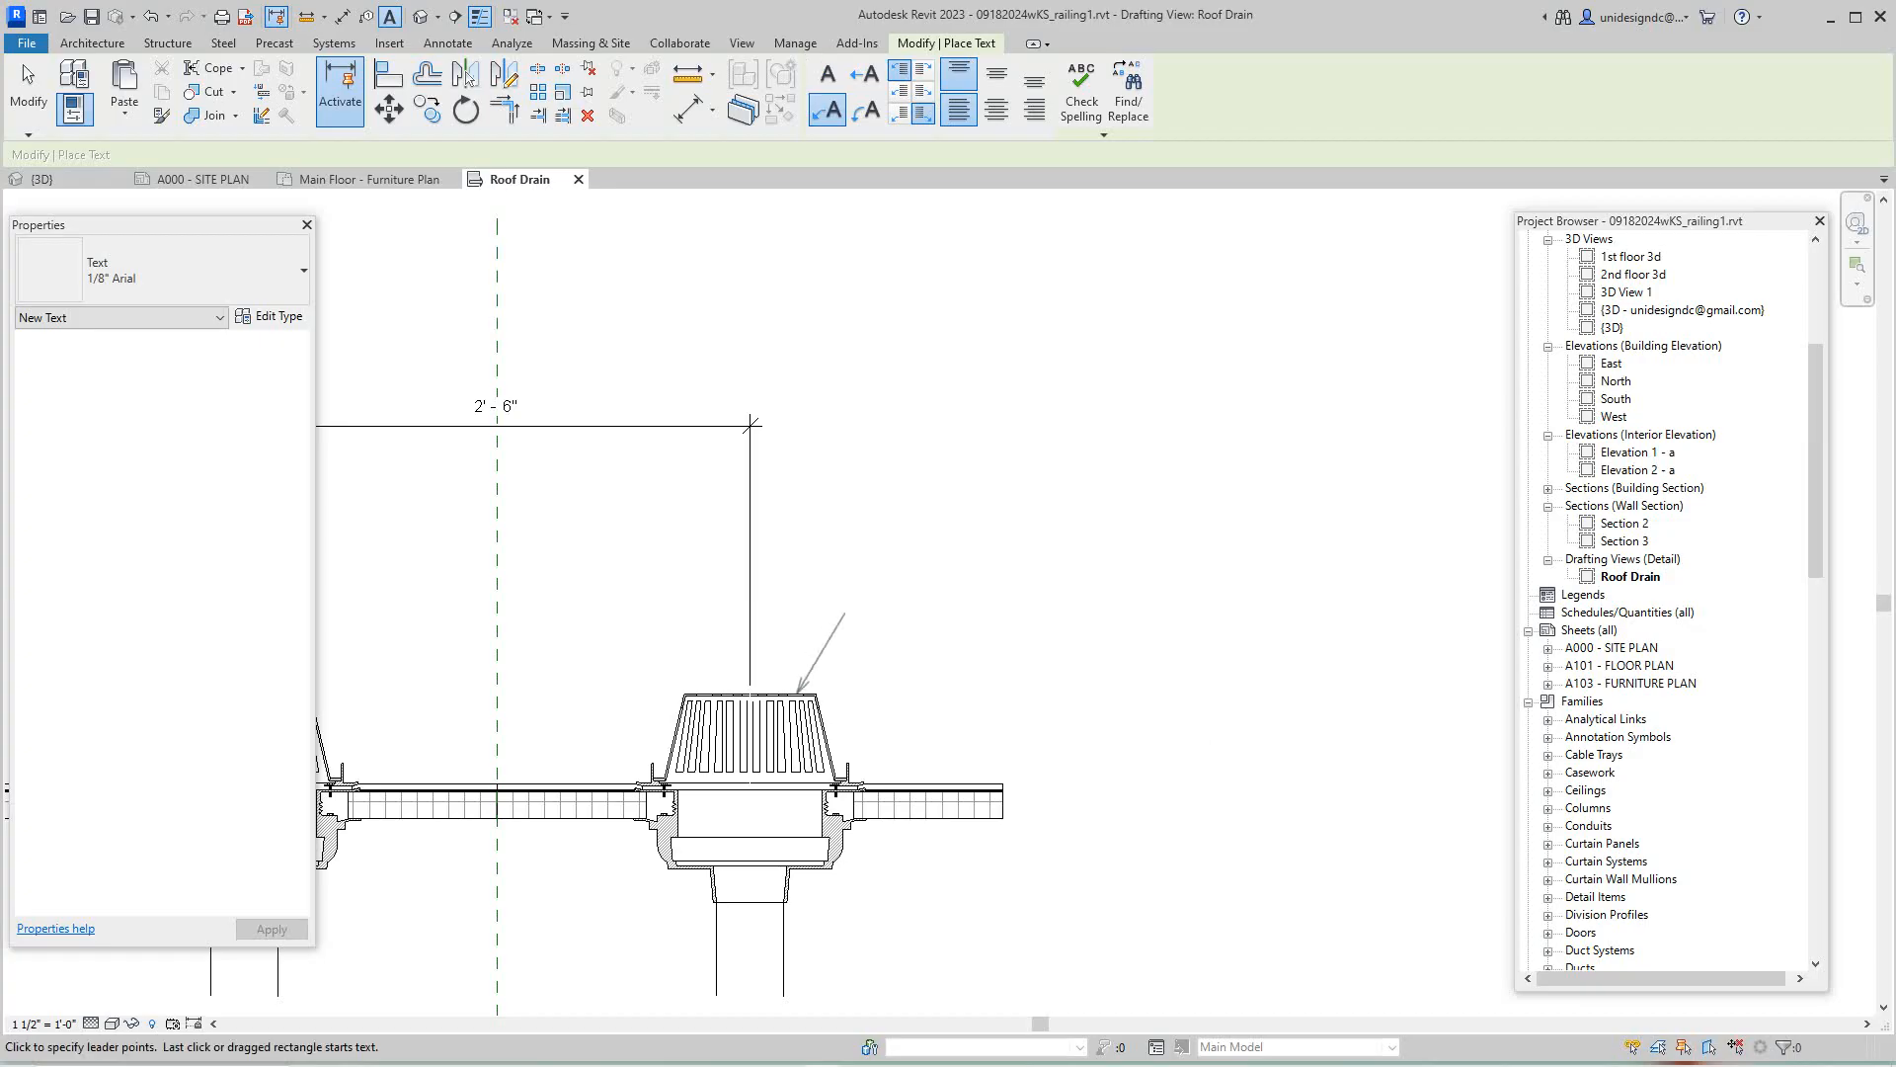
left_click(1017, 551)
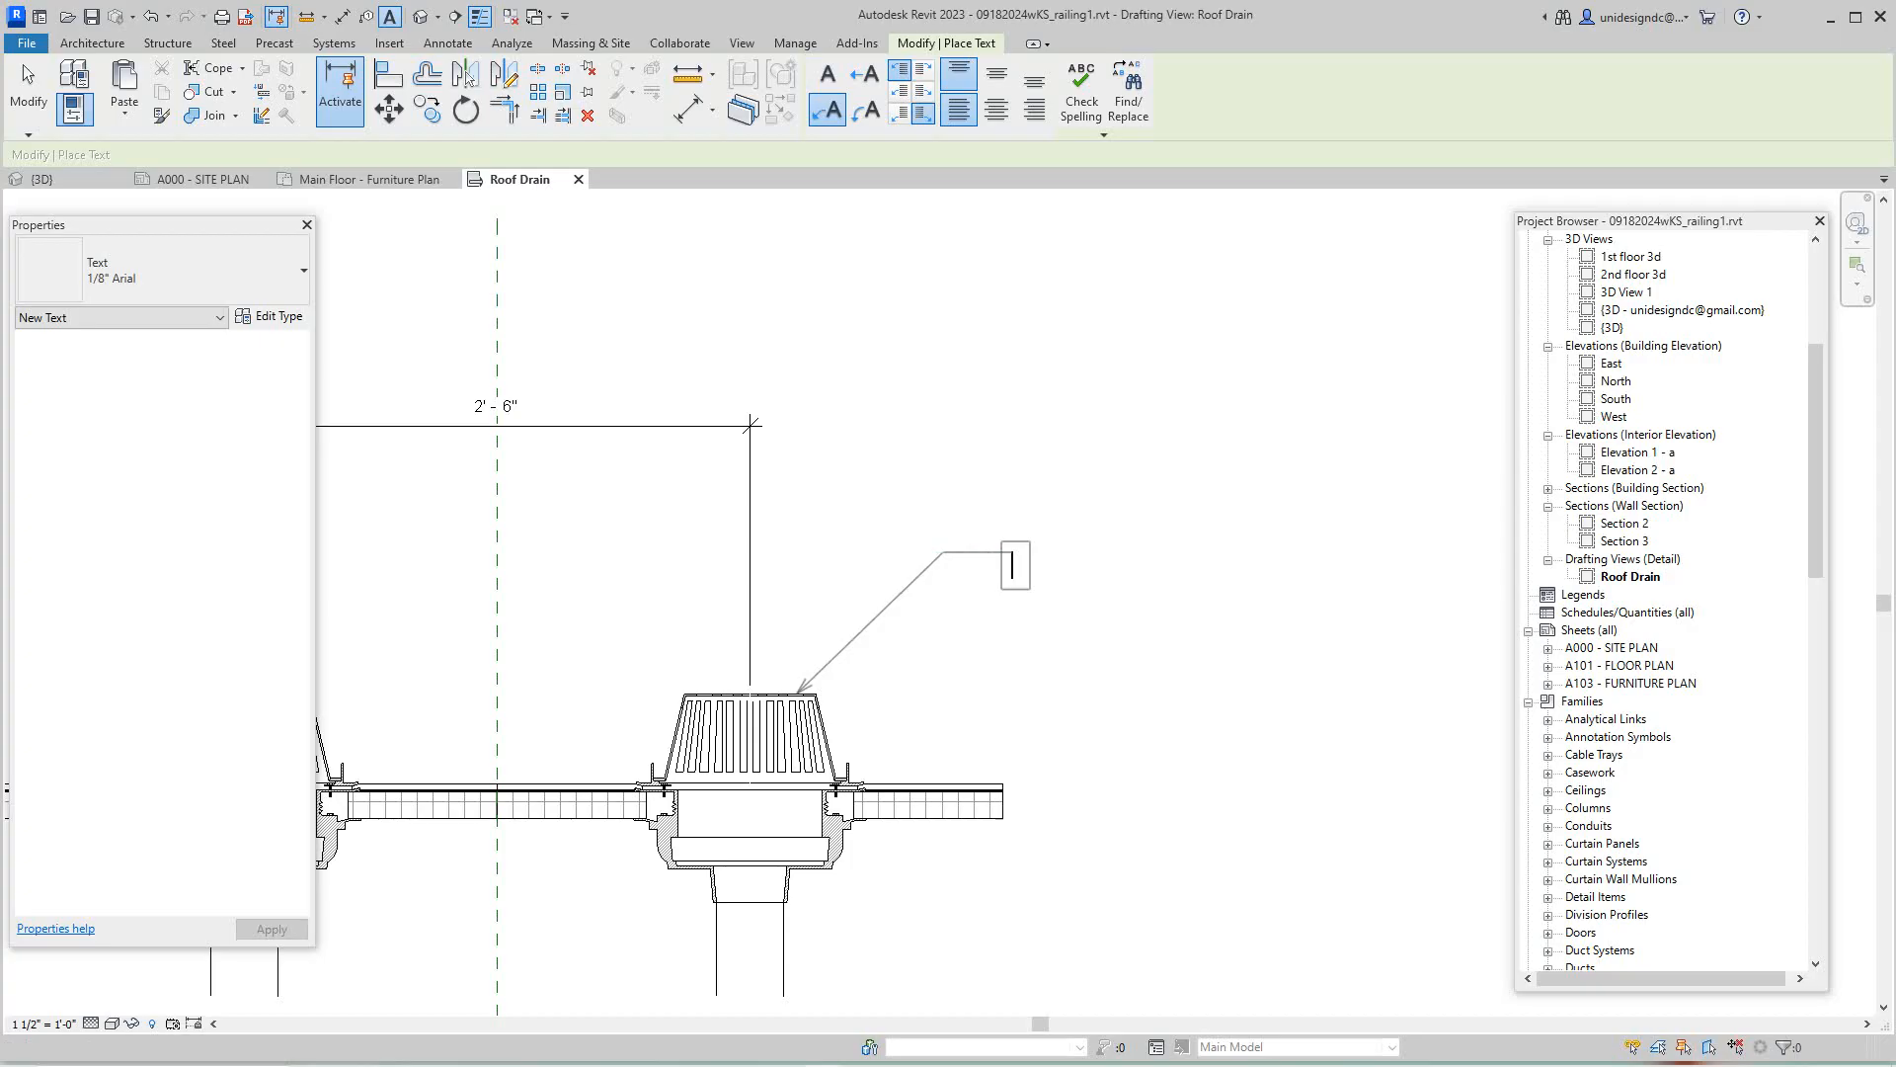
- Enter CAST IRON DOME as the dome note's text and end text placement, cancelling the stray leader
type("cast")
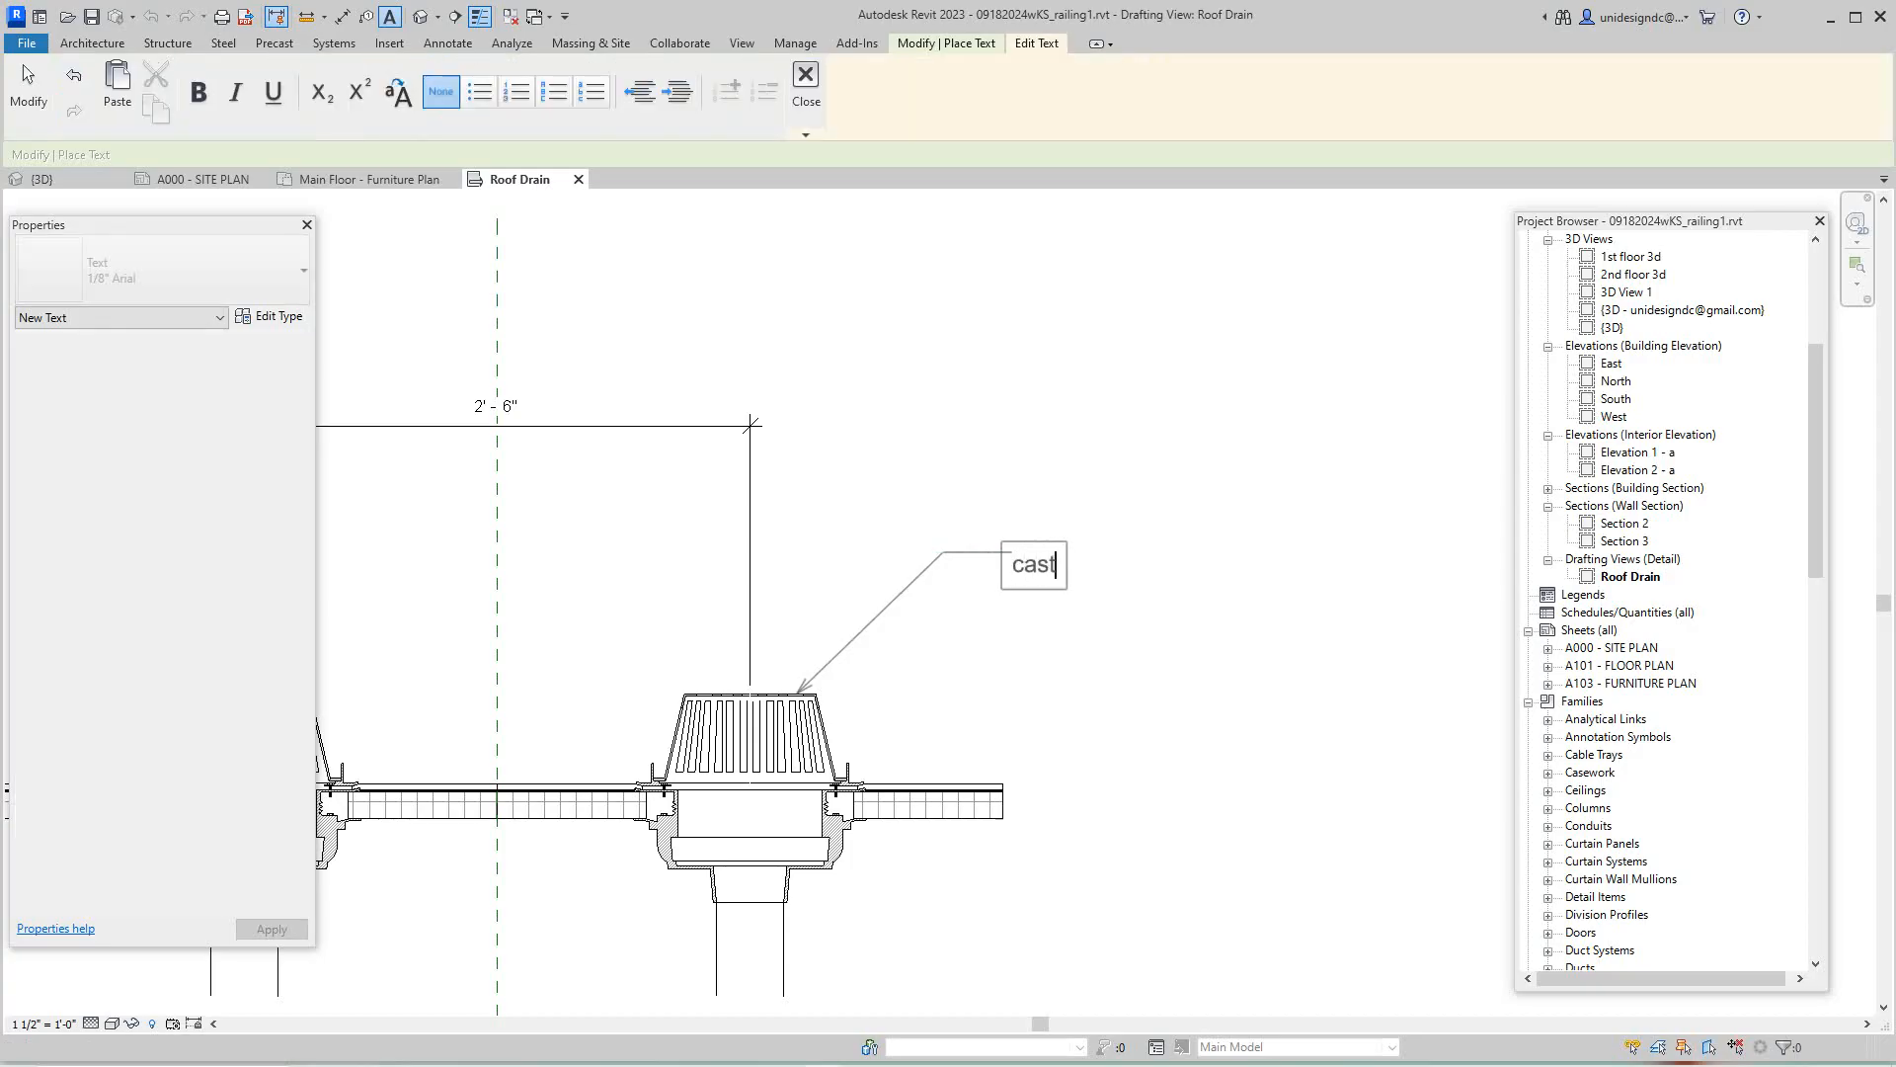
key("BackSpace")
key("BackSpace")
key("BackSpace")
key("BackSpace")
type("CAST IRO")
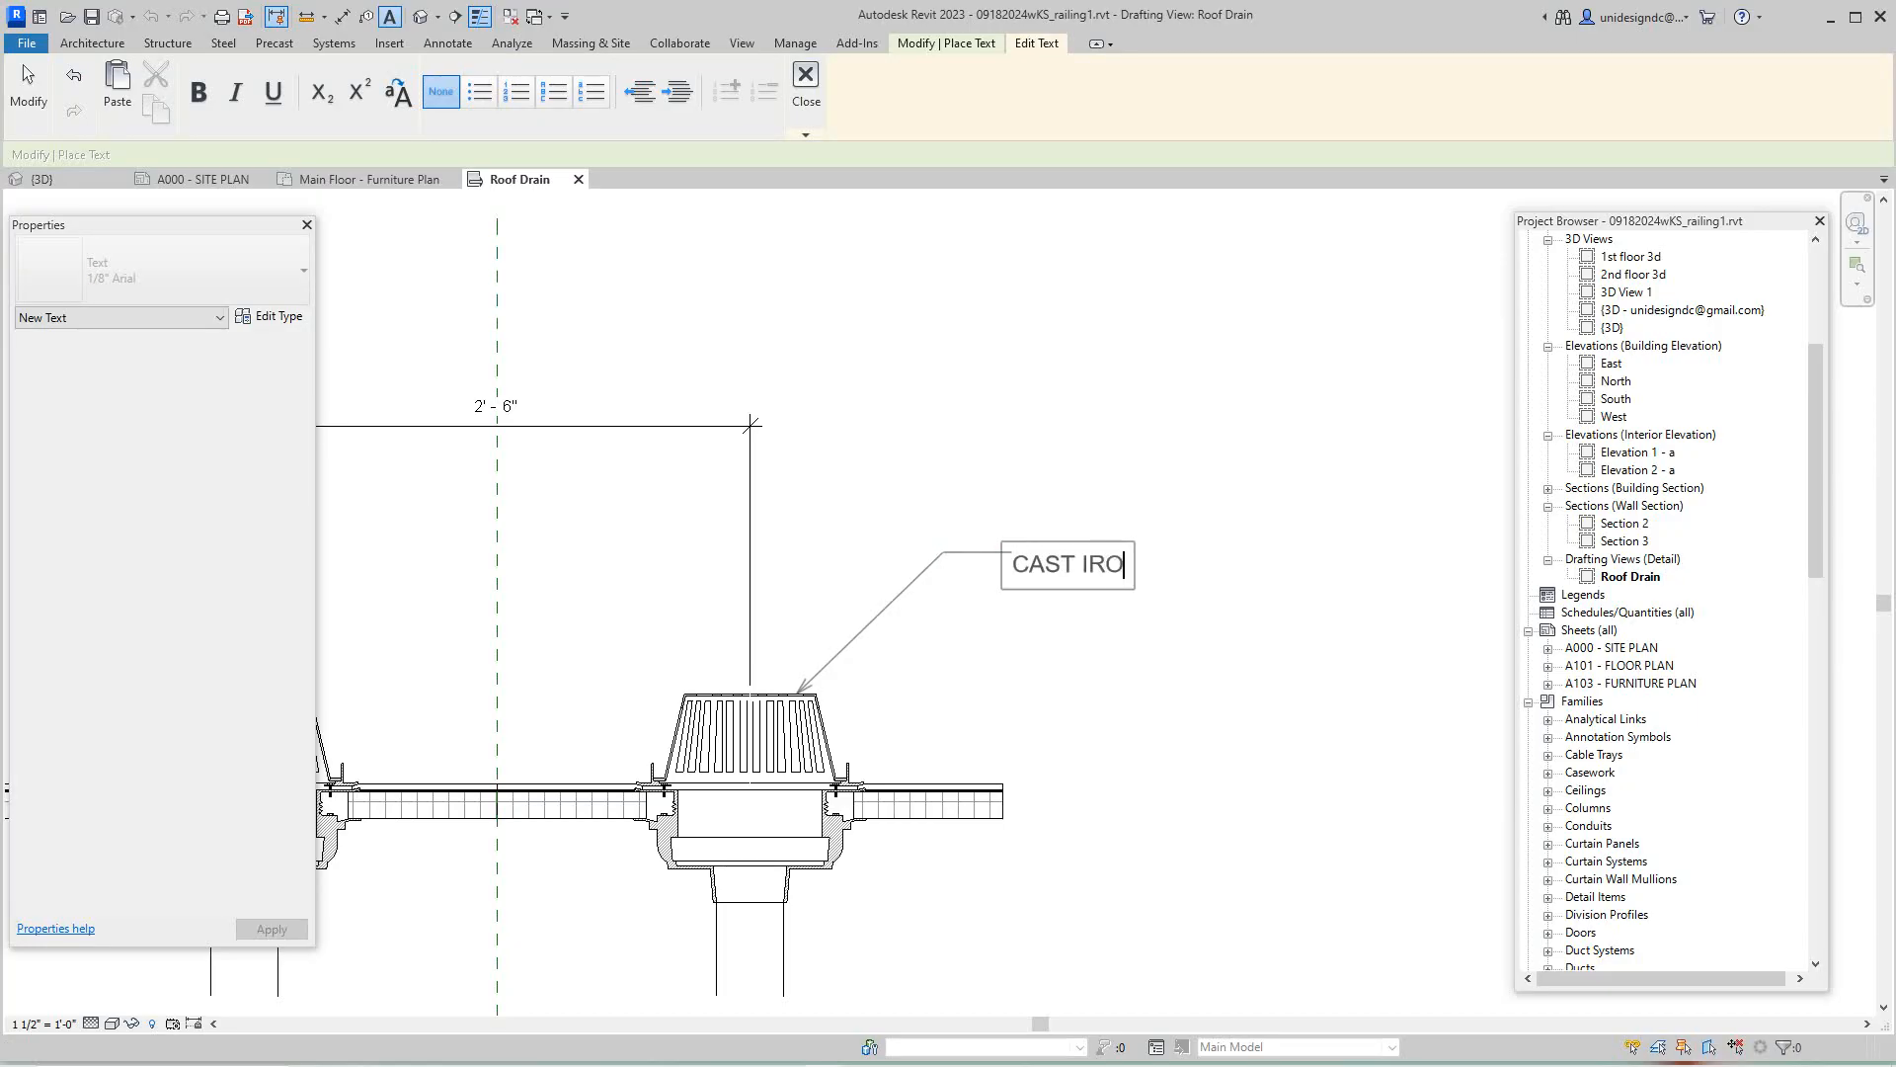
type("N DOME")
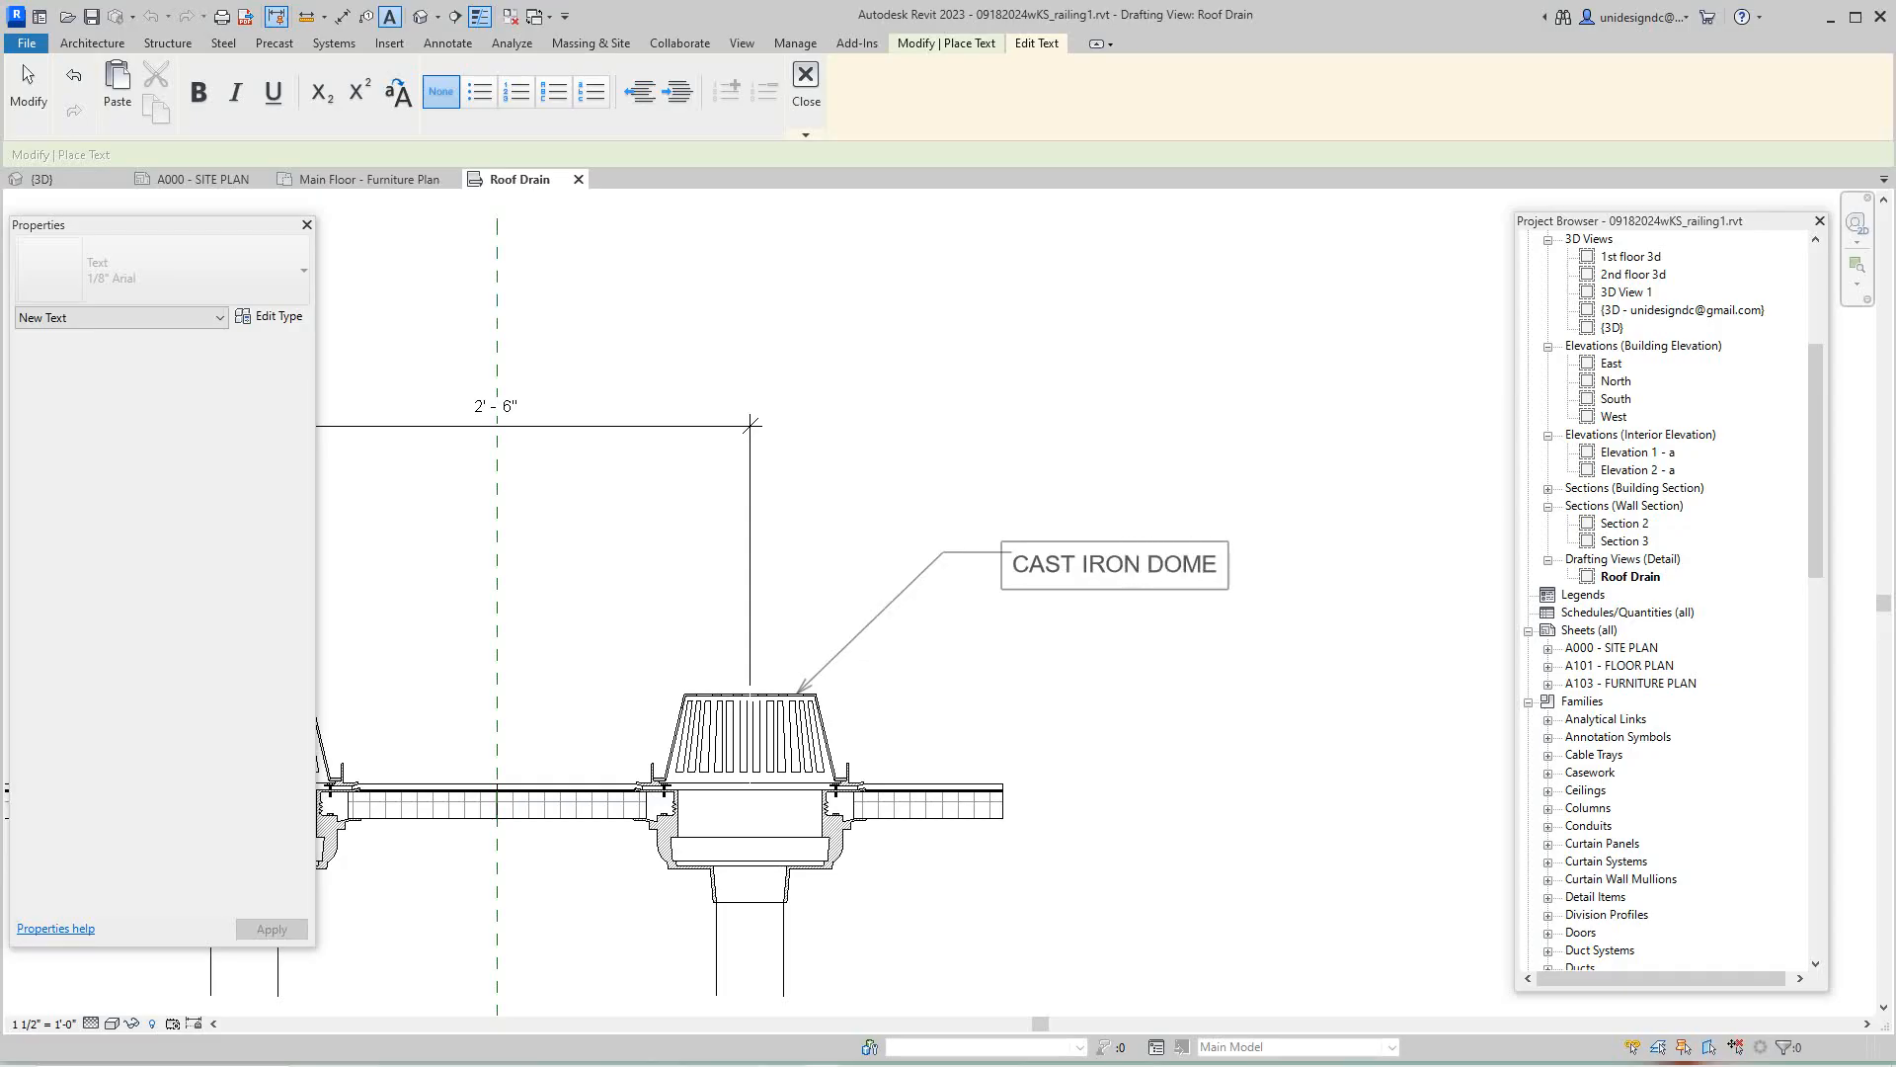
left_click(1317, 377)
left_click(1318, 376)
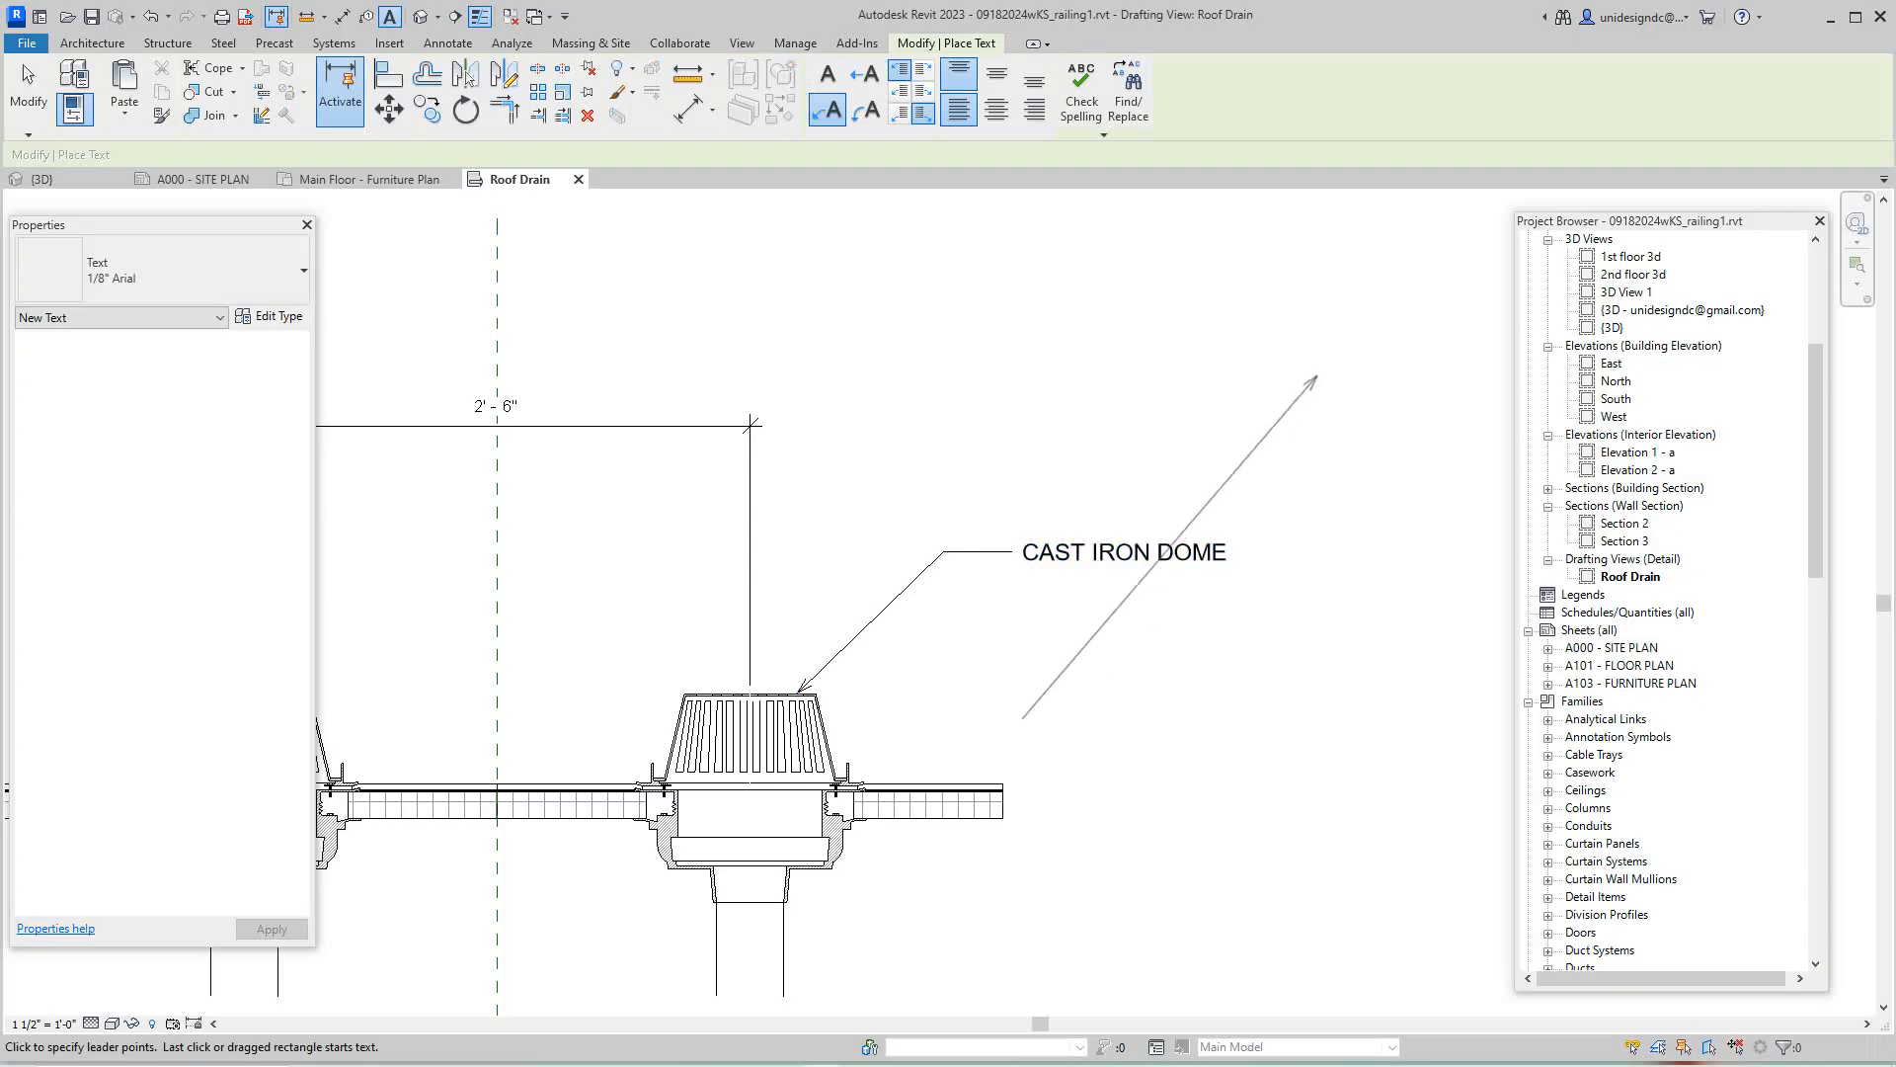
scroll(1129, 608, "down", 1)
right_click(1274, 421)
left_click(1295, 435)
scroll(519, 932, "up", 2)
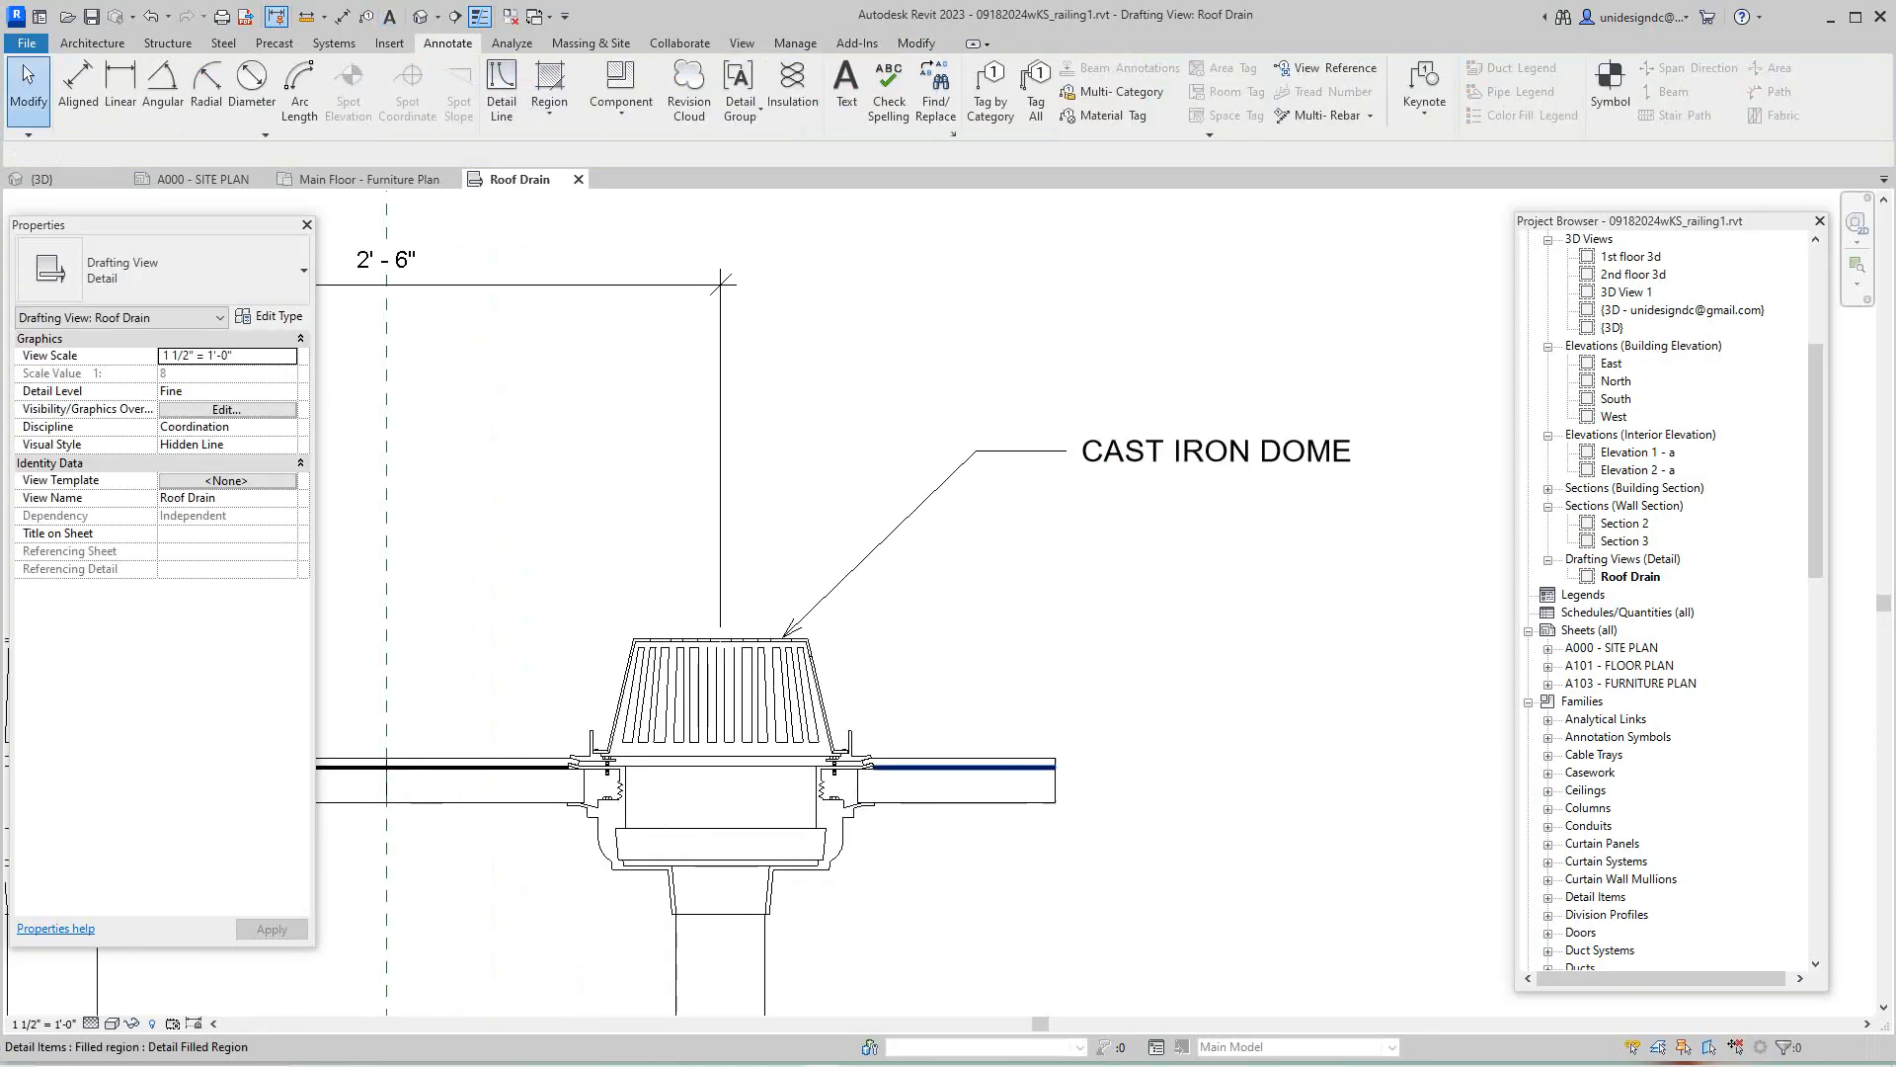
- Start another leader note pointing to the top roof layer outside the second drain, aligned below the CAST IRON DOME note
scroll(1150, 711, "down", 2)
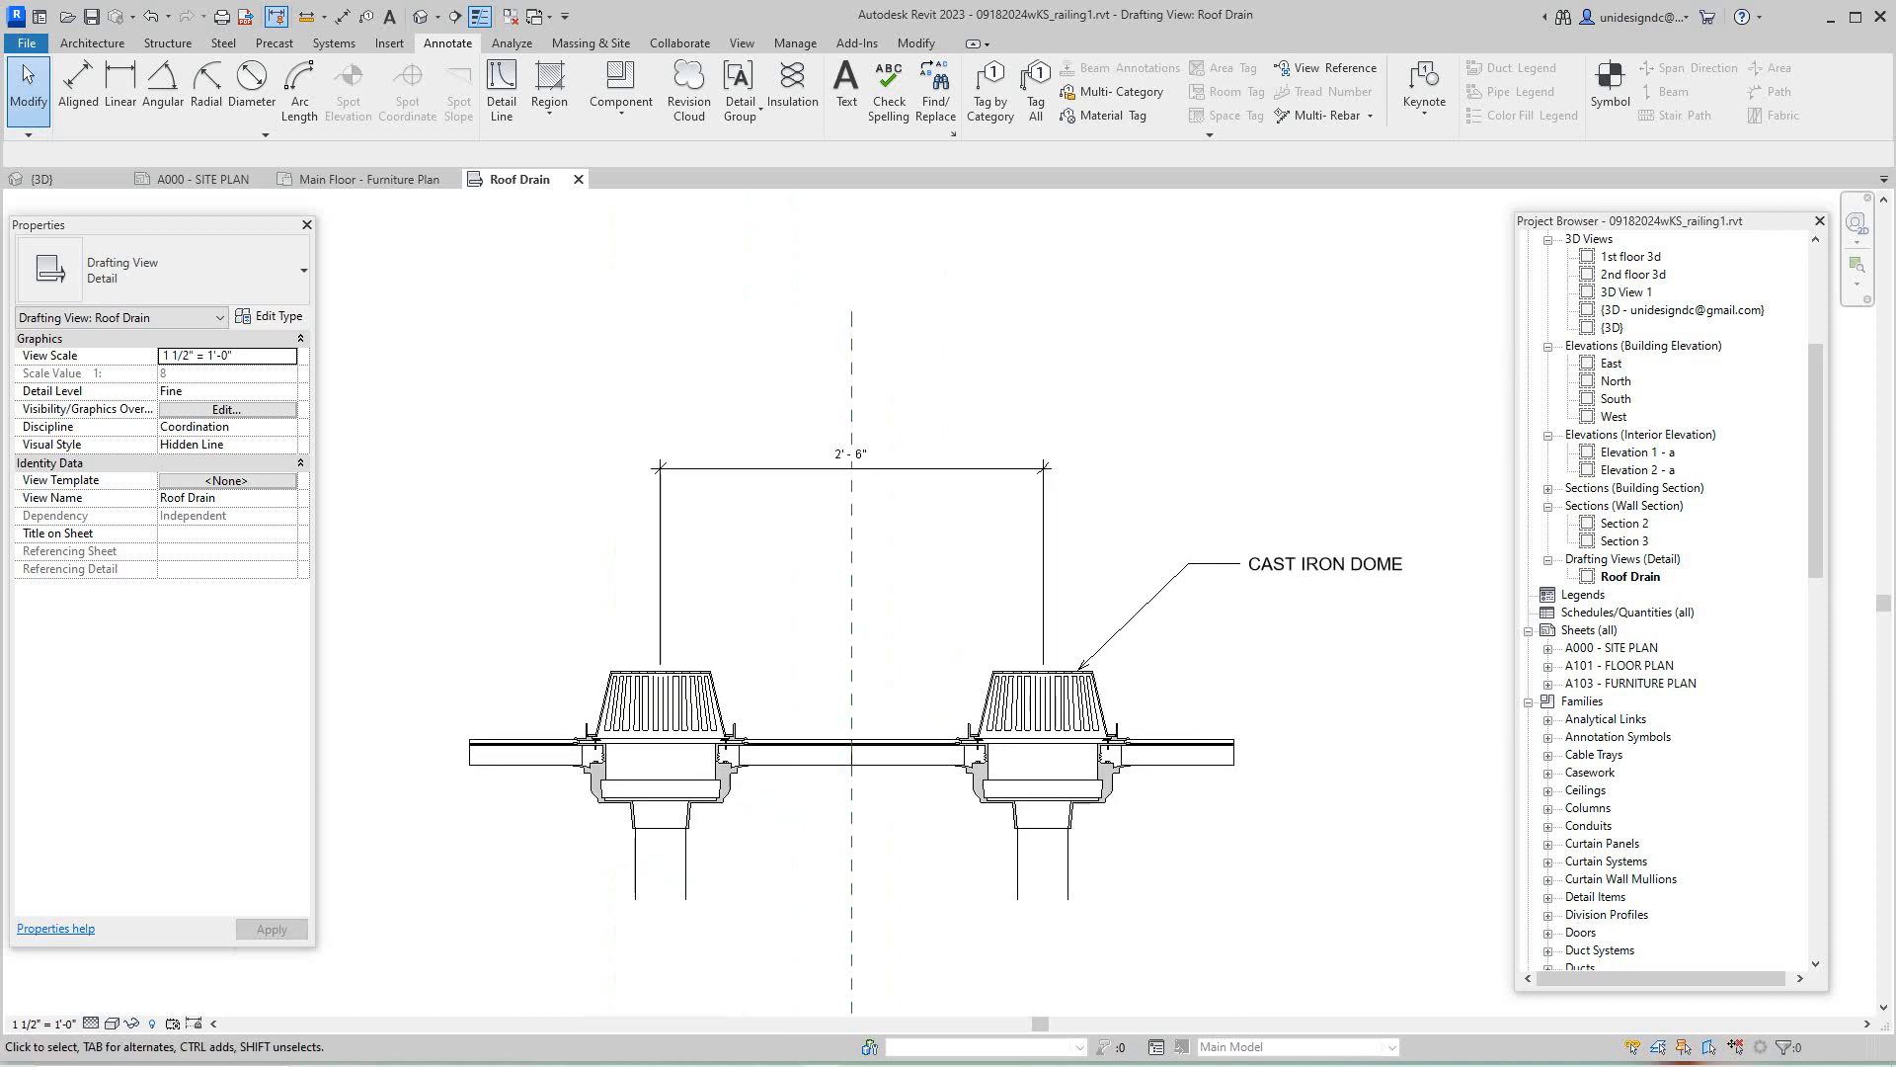
scroll(1096, 696, "up", 3)
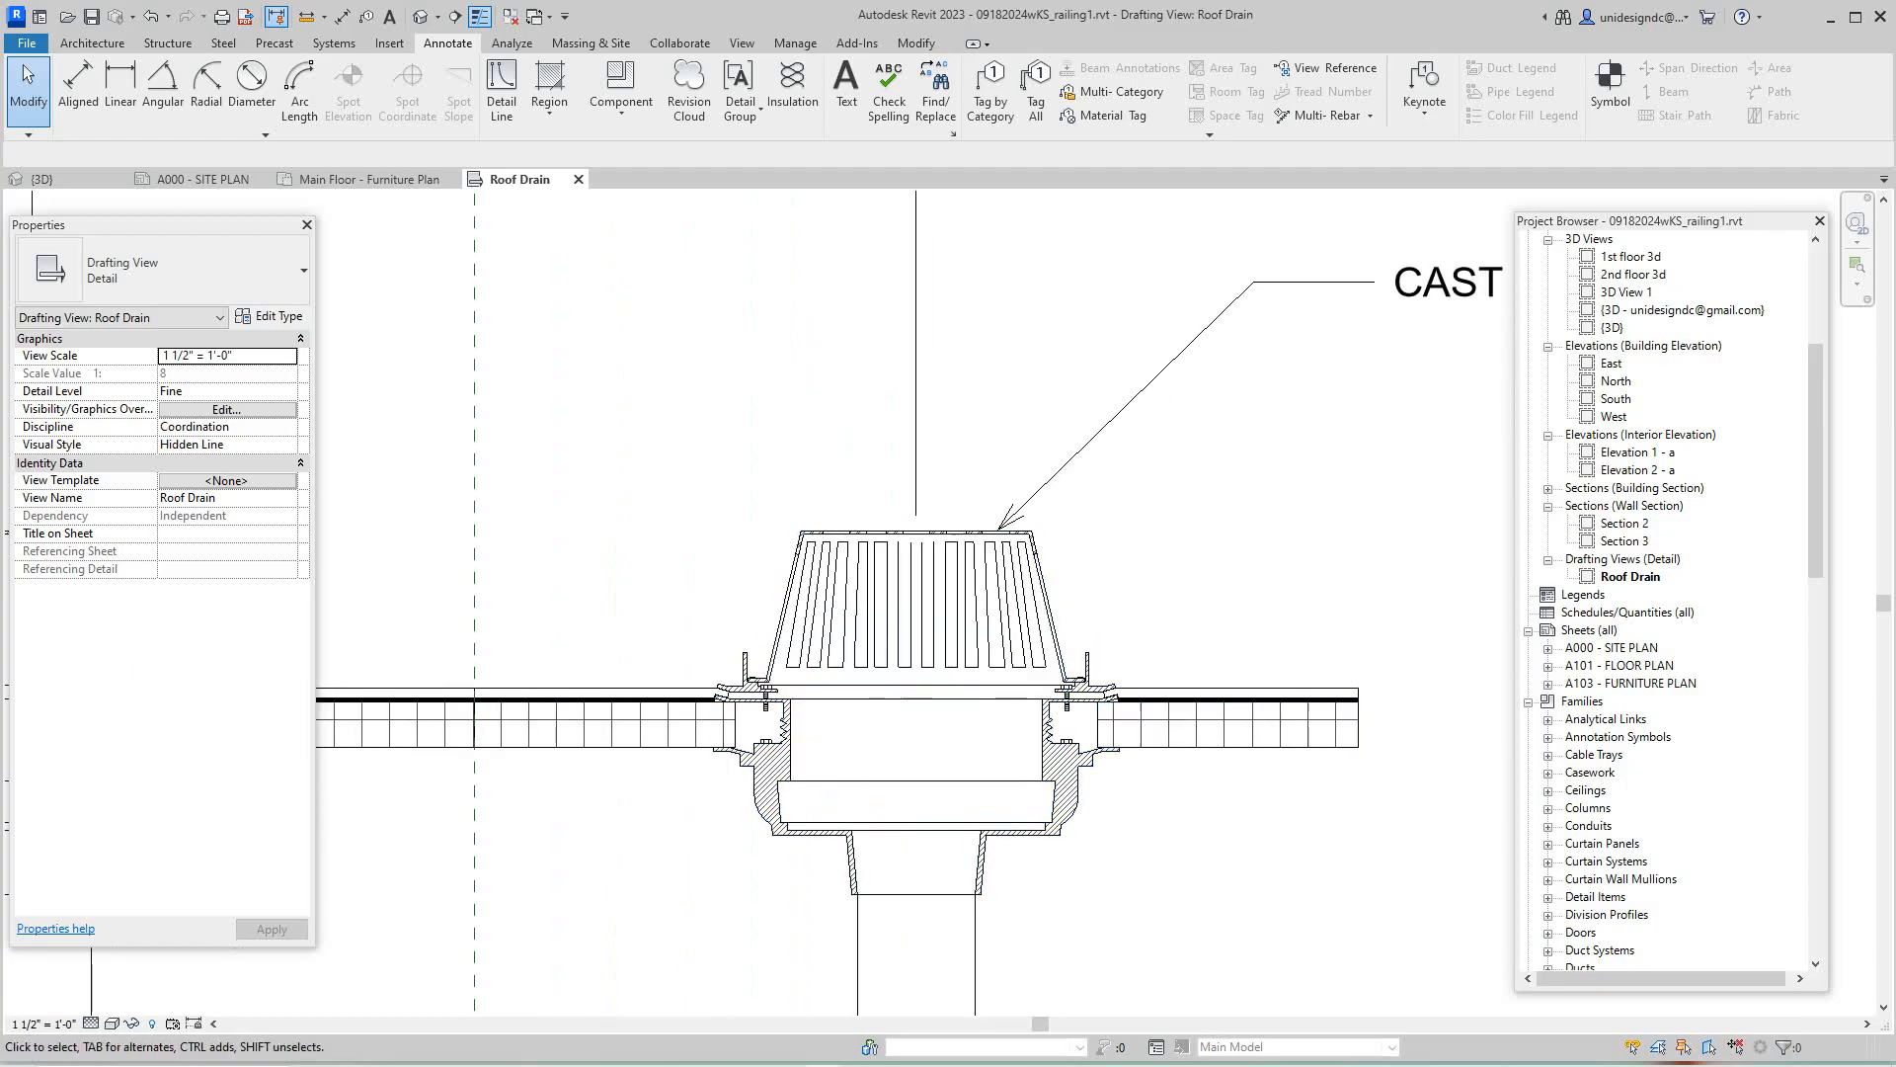
scroll(1225, 696, "up", 1)
middle_click_drag(1225, 696, 1071, 676)
scroll(987, 678, "down", 2)
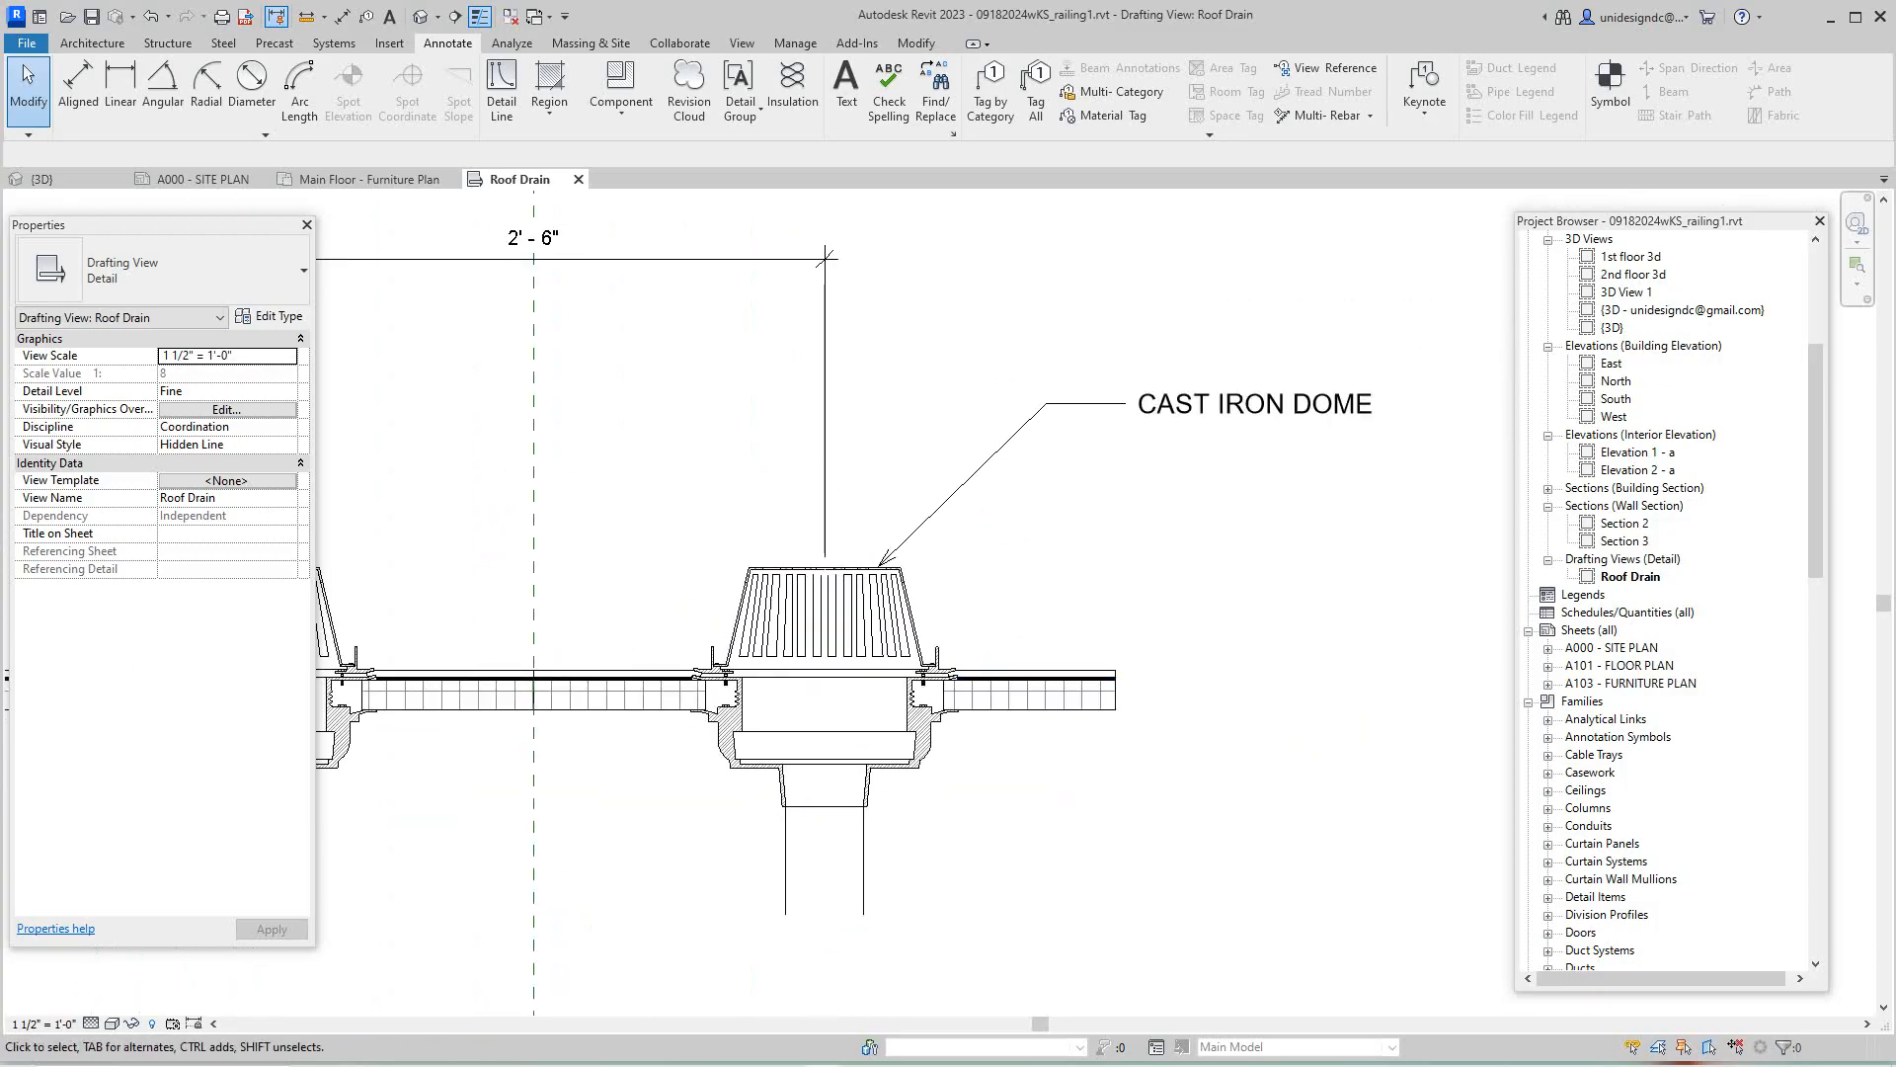
scroll(1128, 609, "down", 1)
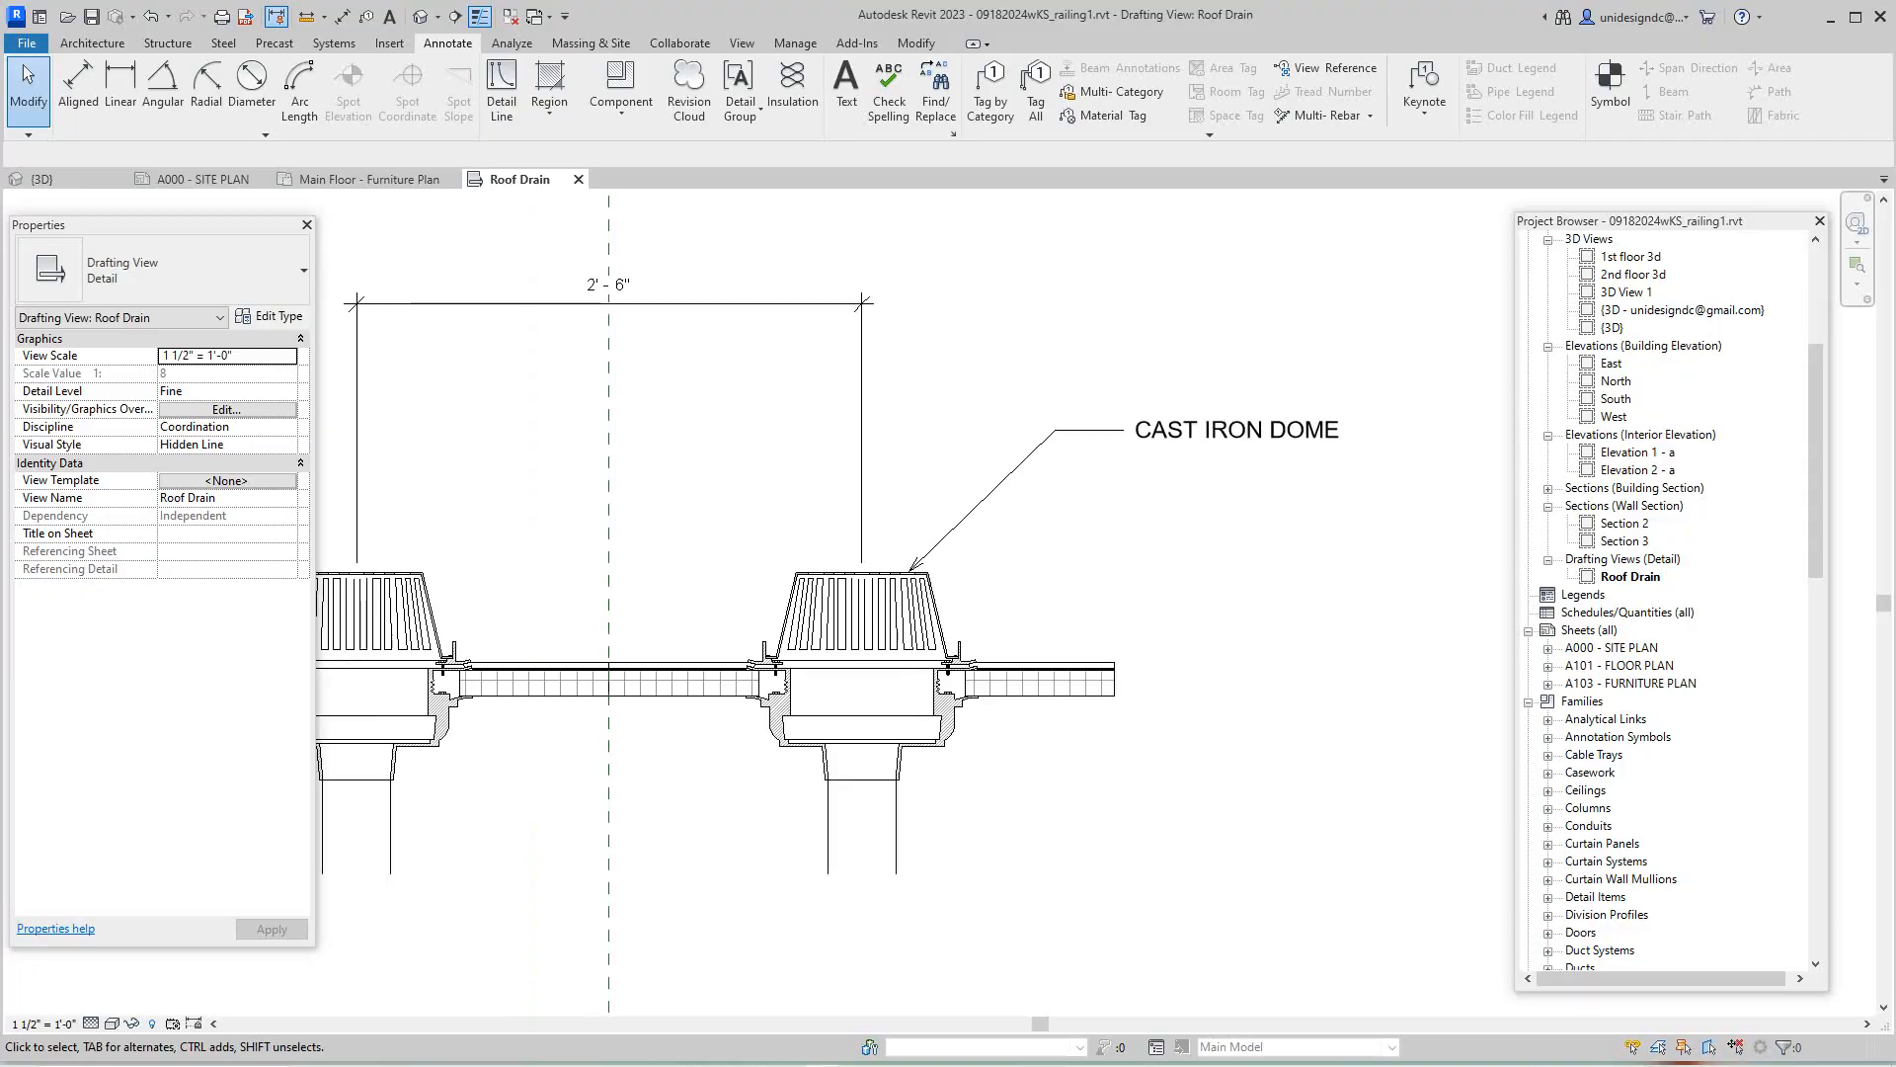
left_click(845, 84)
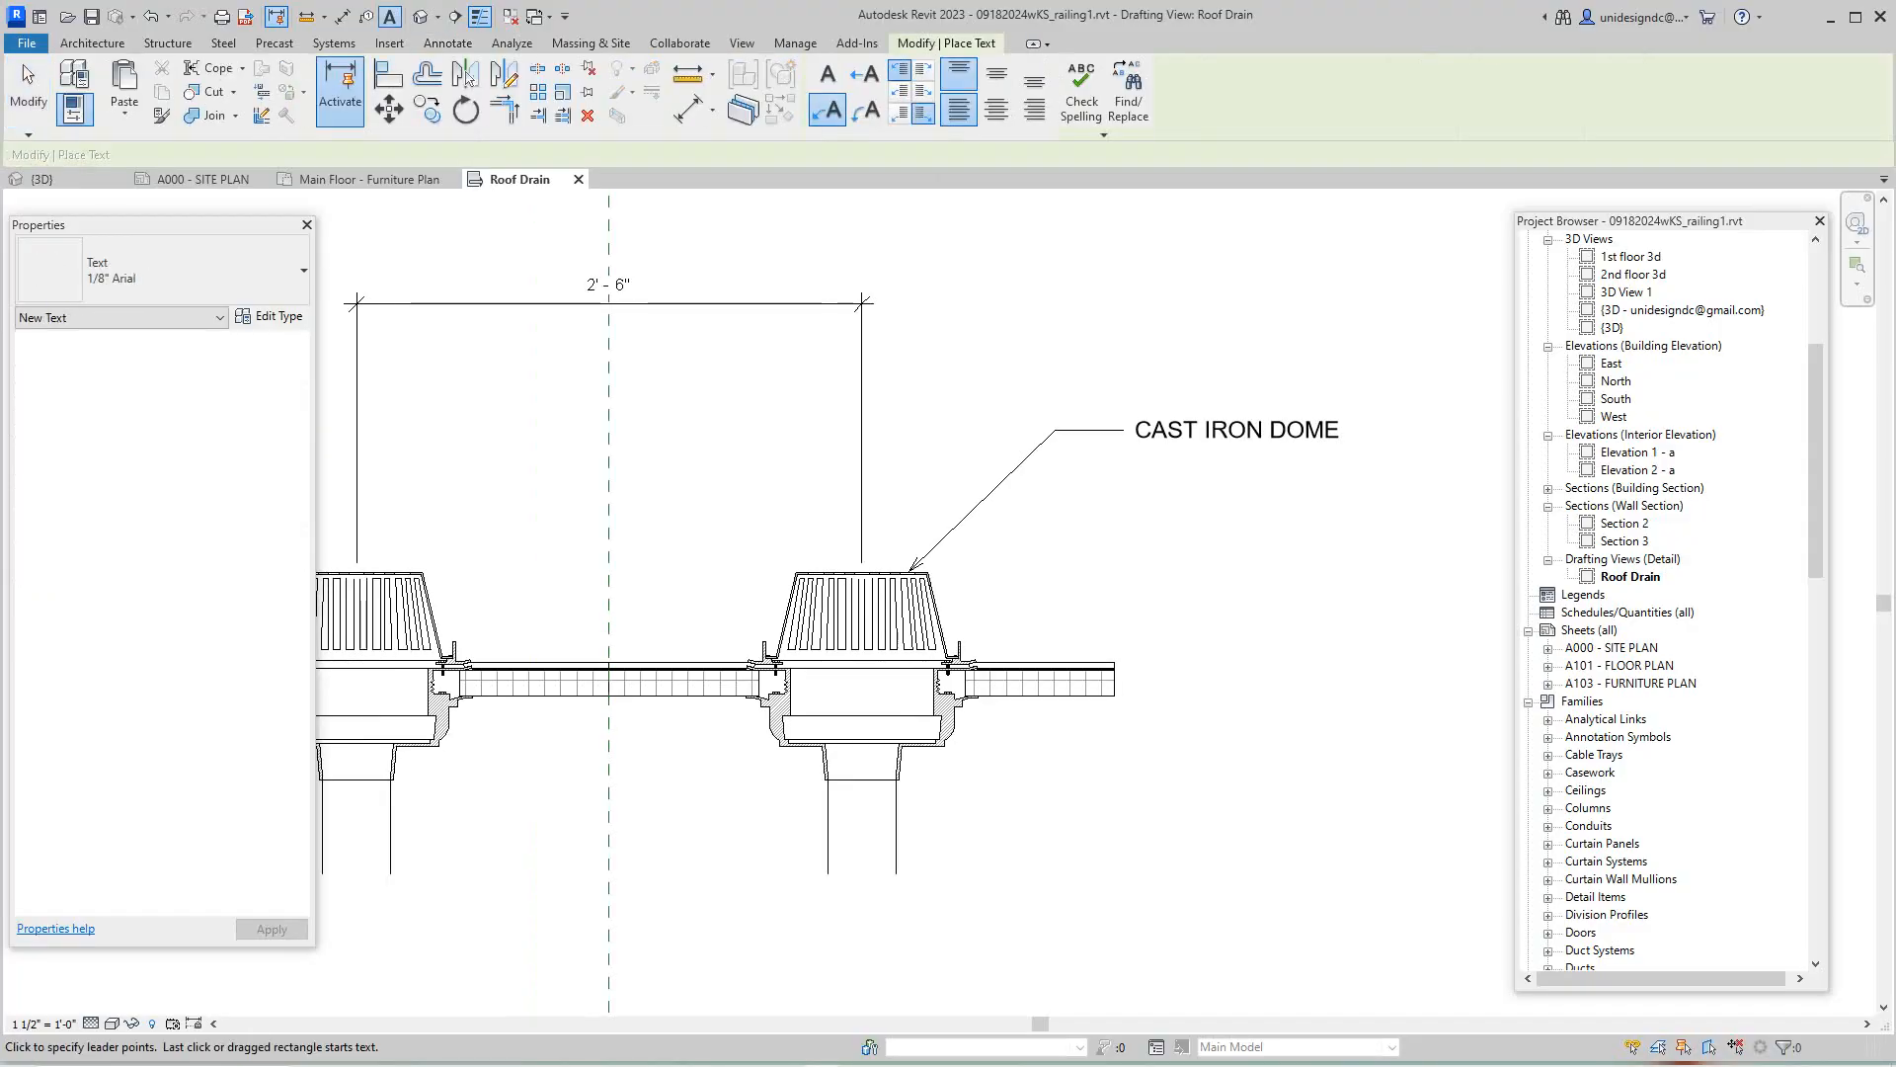
left_click(991, 659)
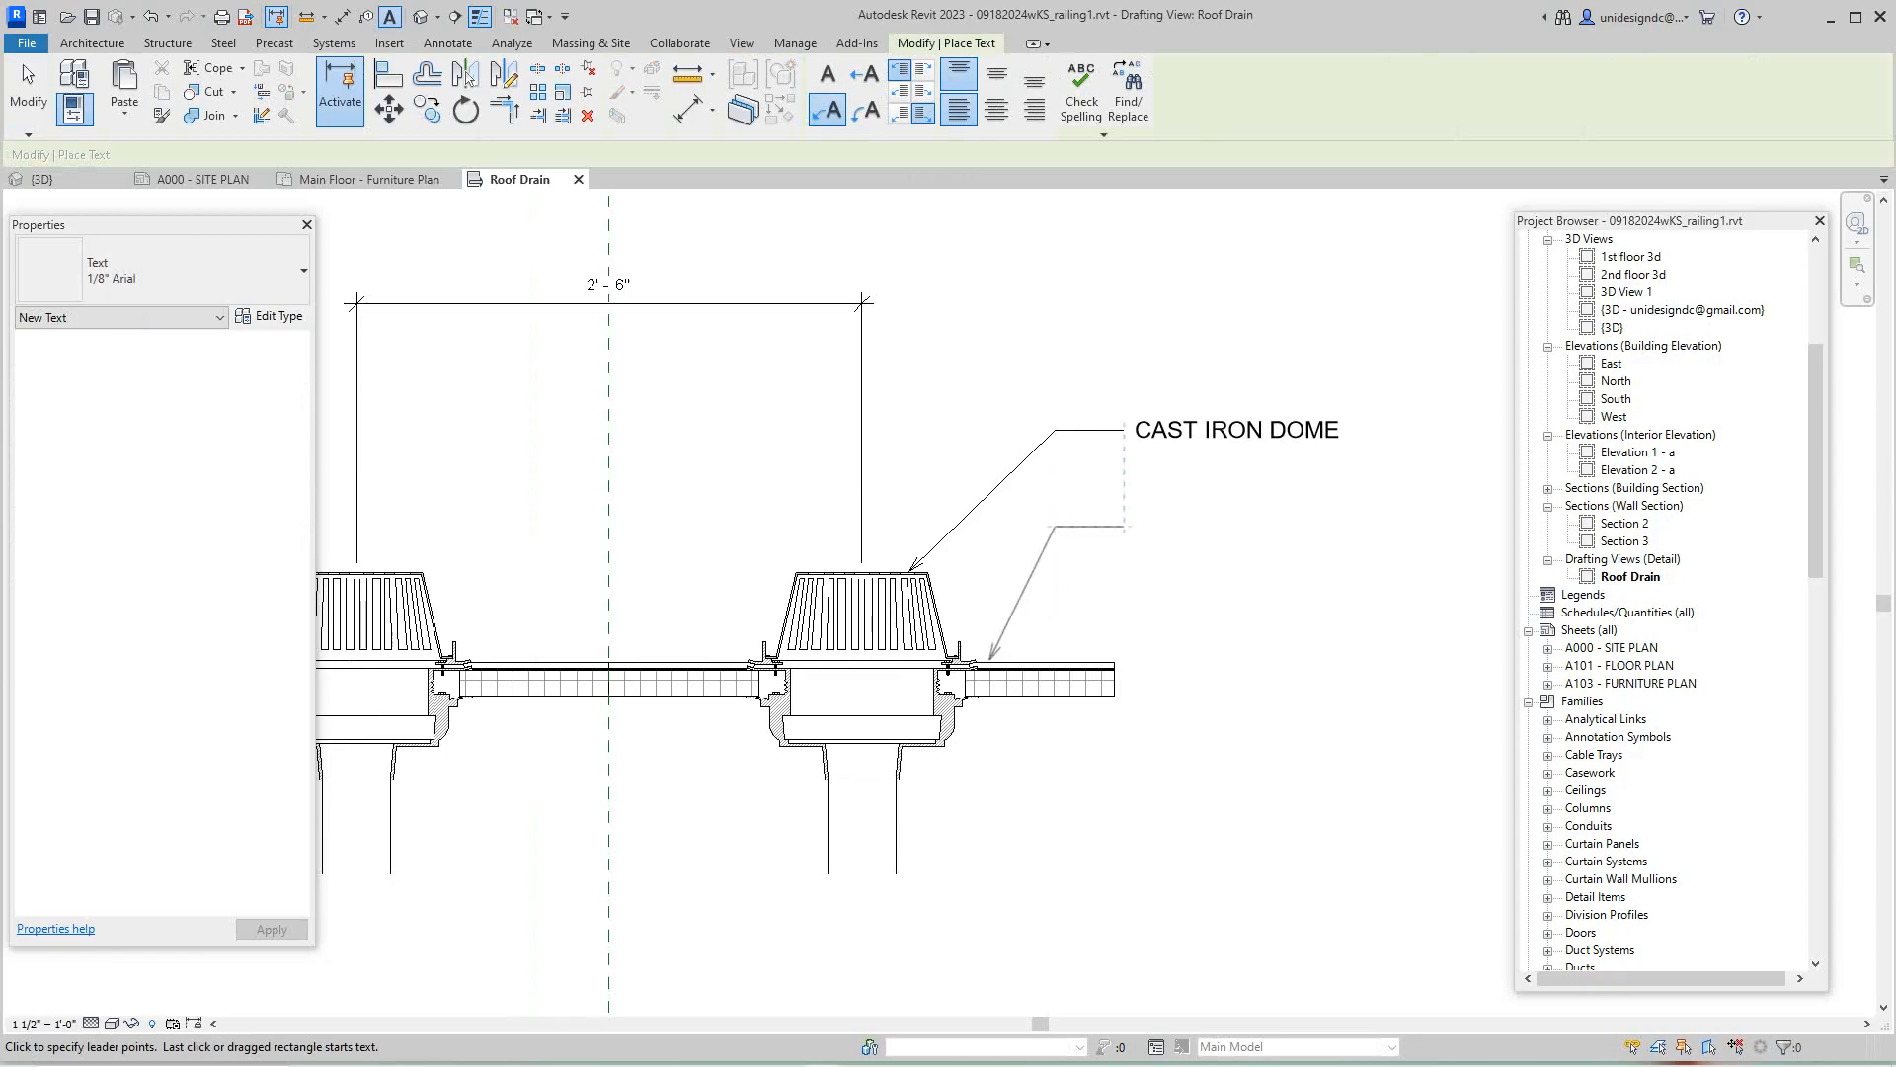
left_click(1124, 527)
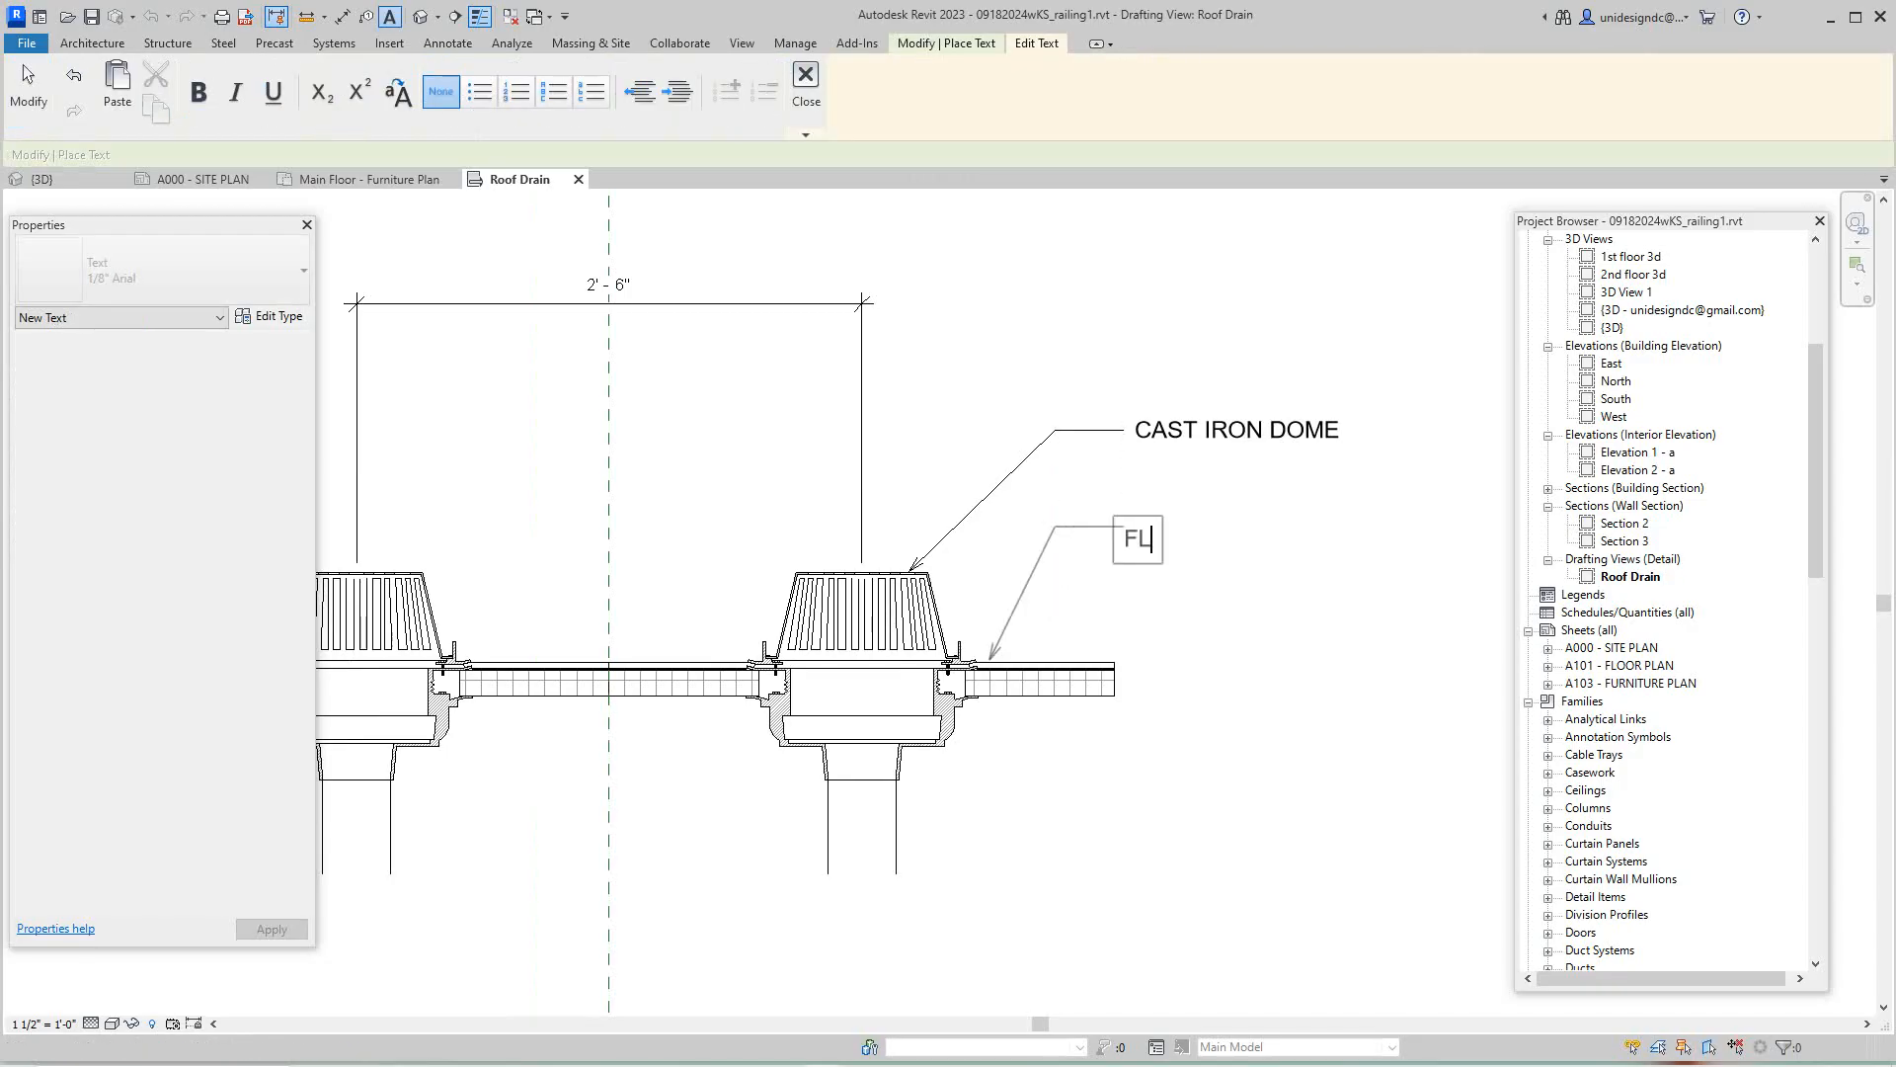
- Enter FLASHING as the roof layer note's text and end text placement, cancelling the stray leader
type("FLASHING")
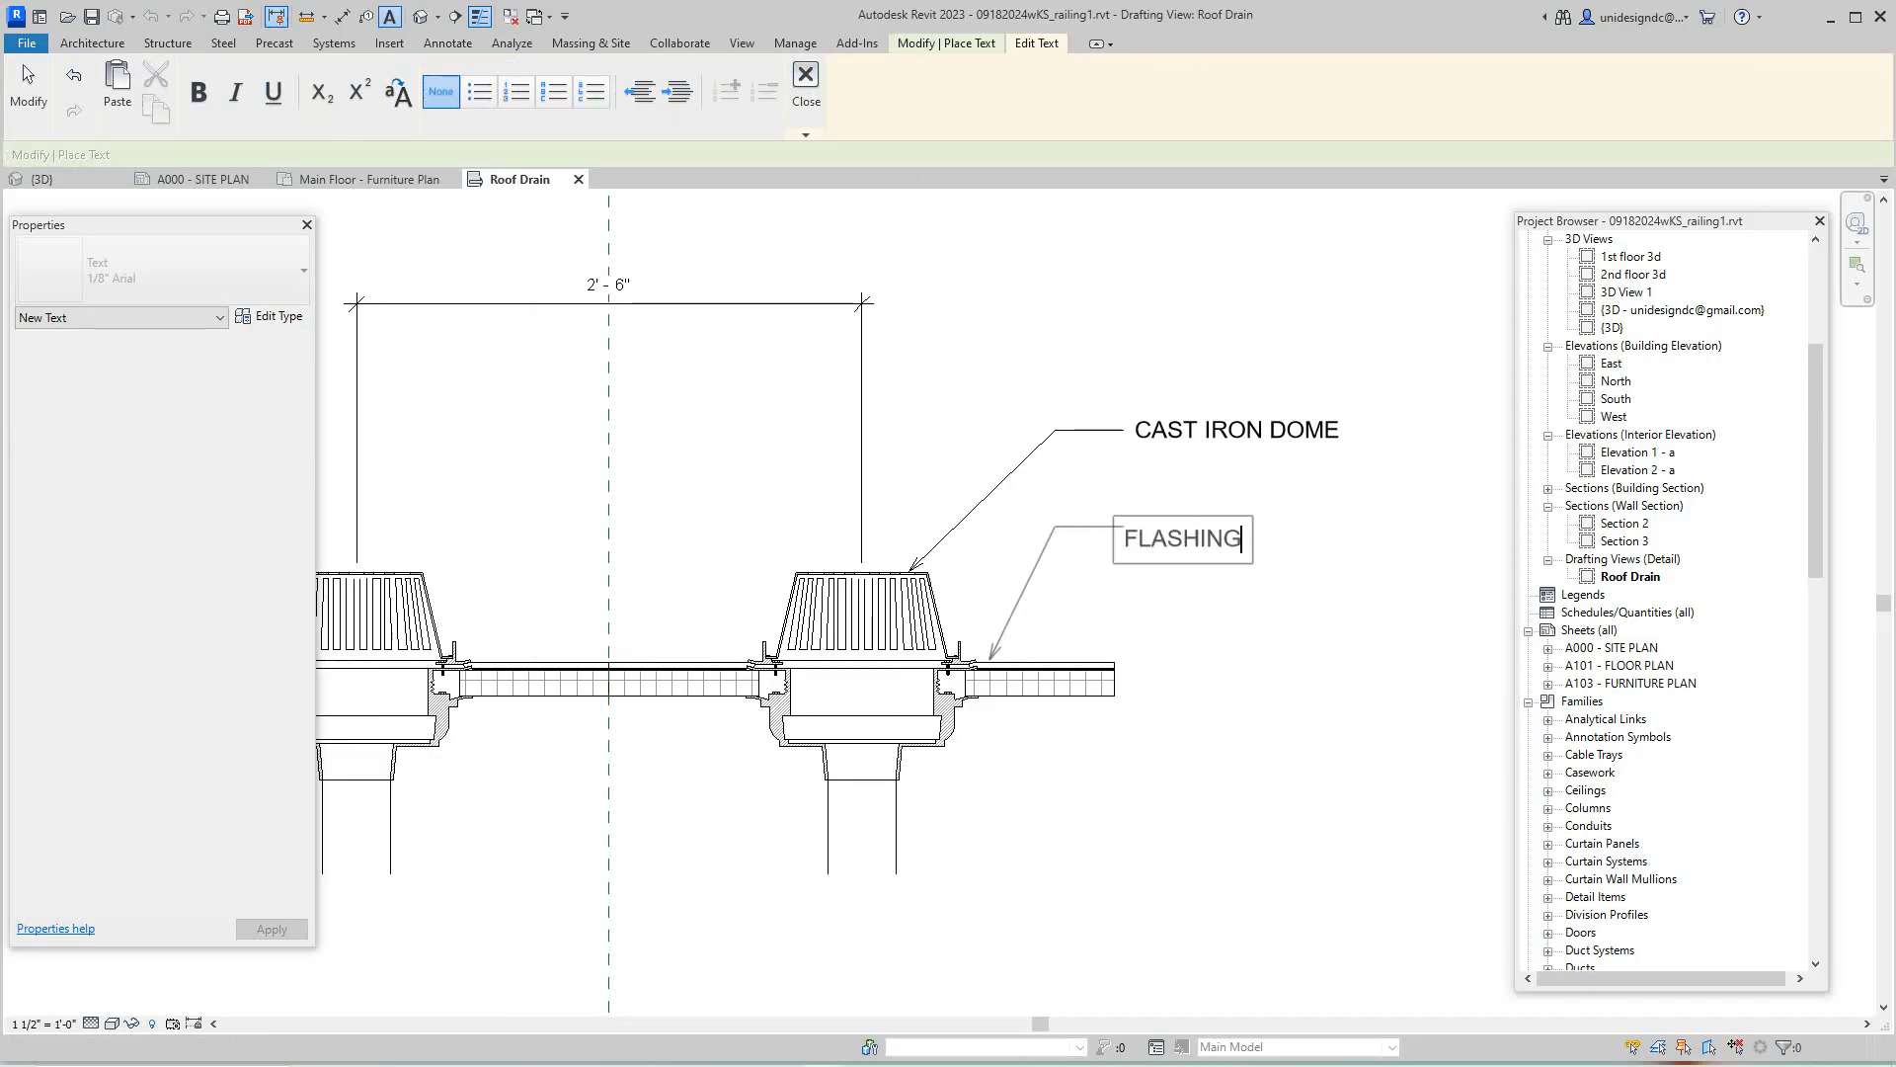
left_click(1394, 679)
left_click(1394, 679)
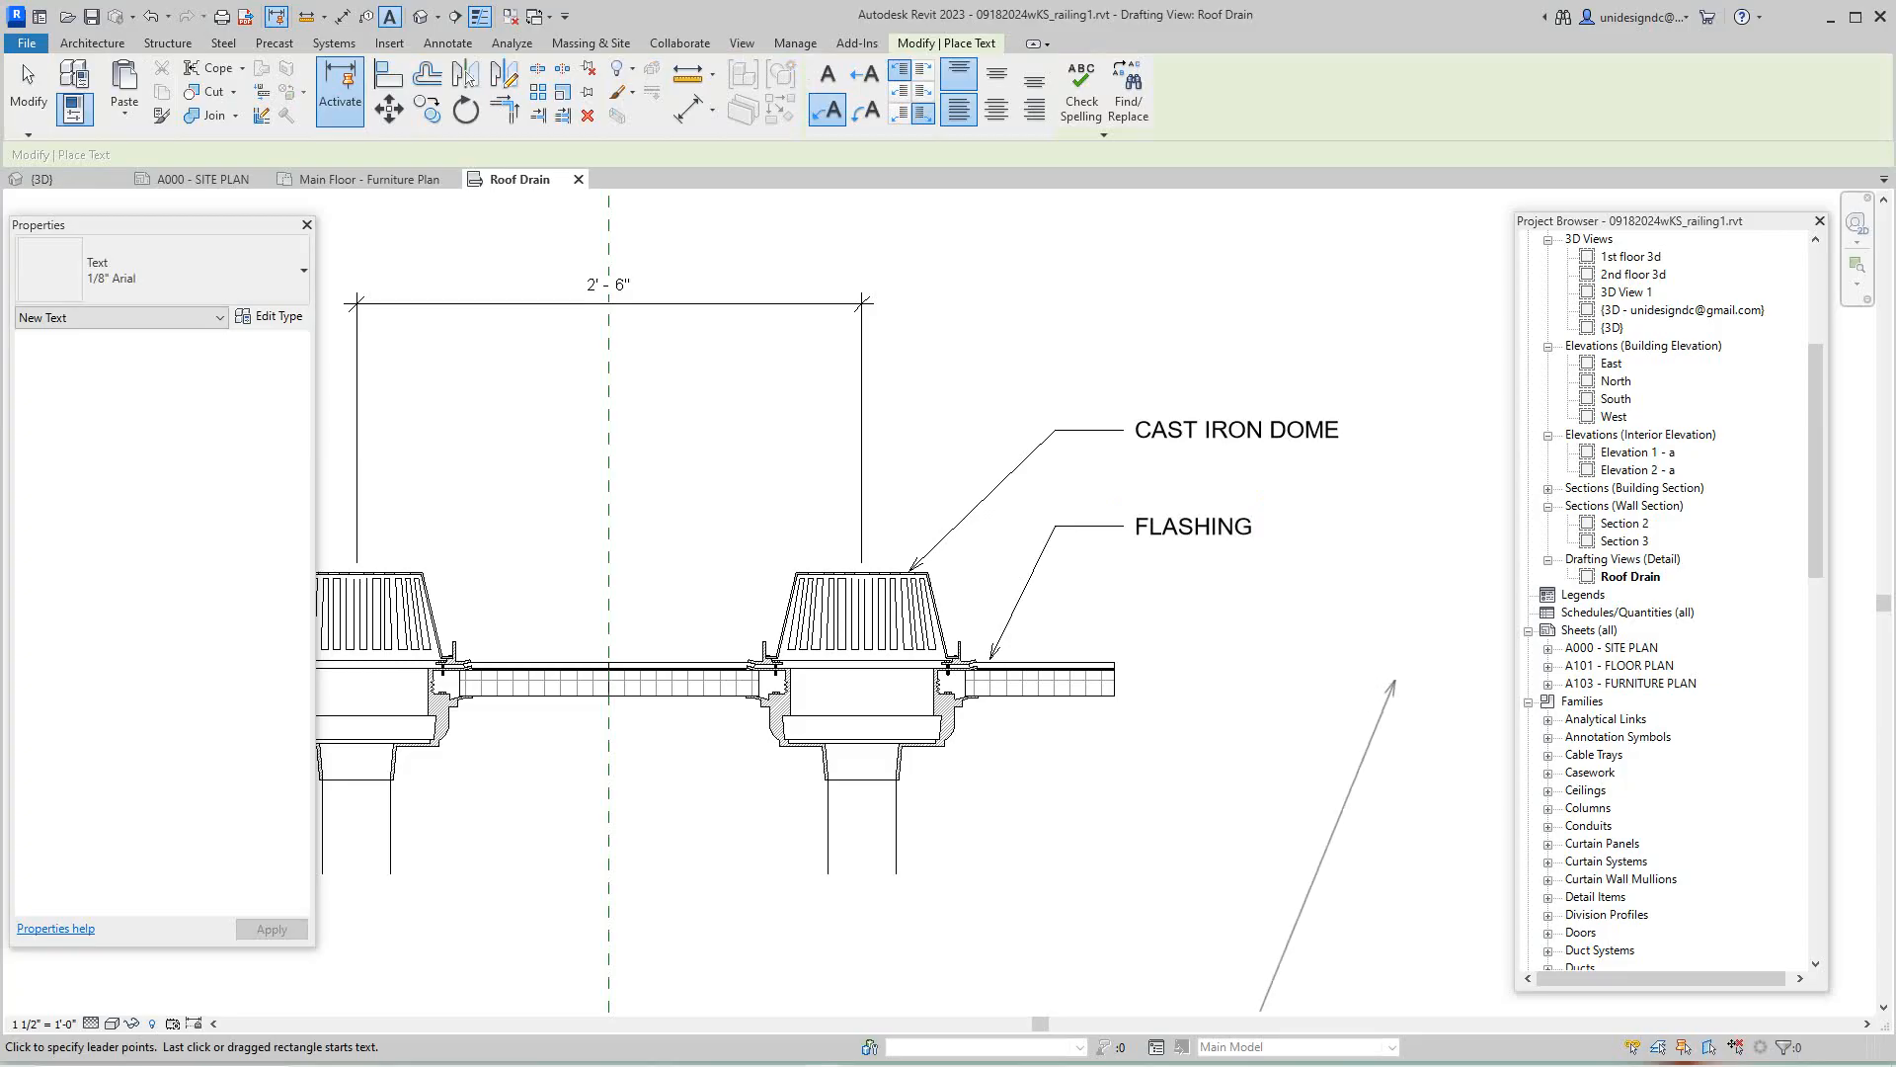
scroll(1284, 834, "down", 1)
right_click(1291, 823)
left_click(1345, 534)
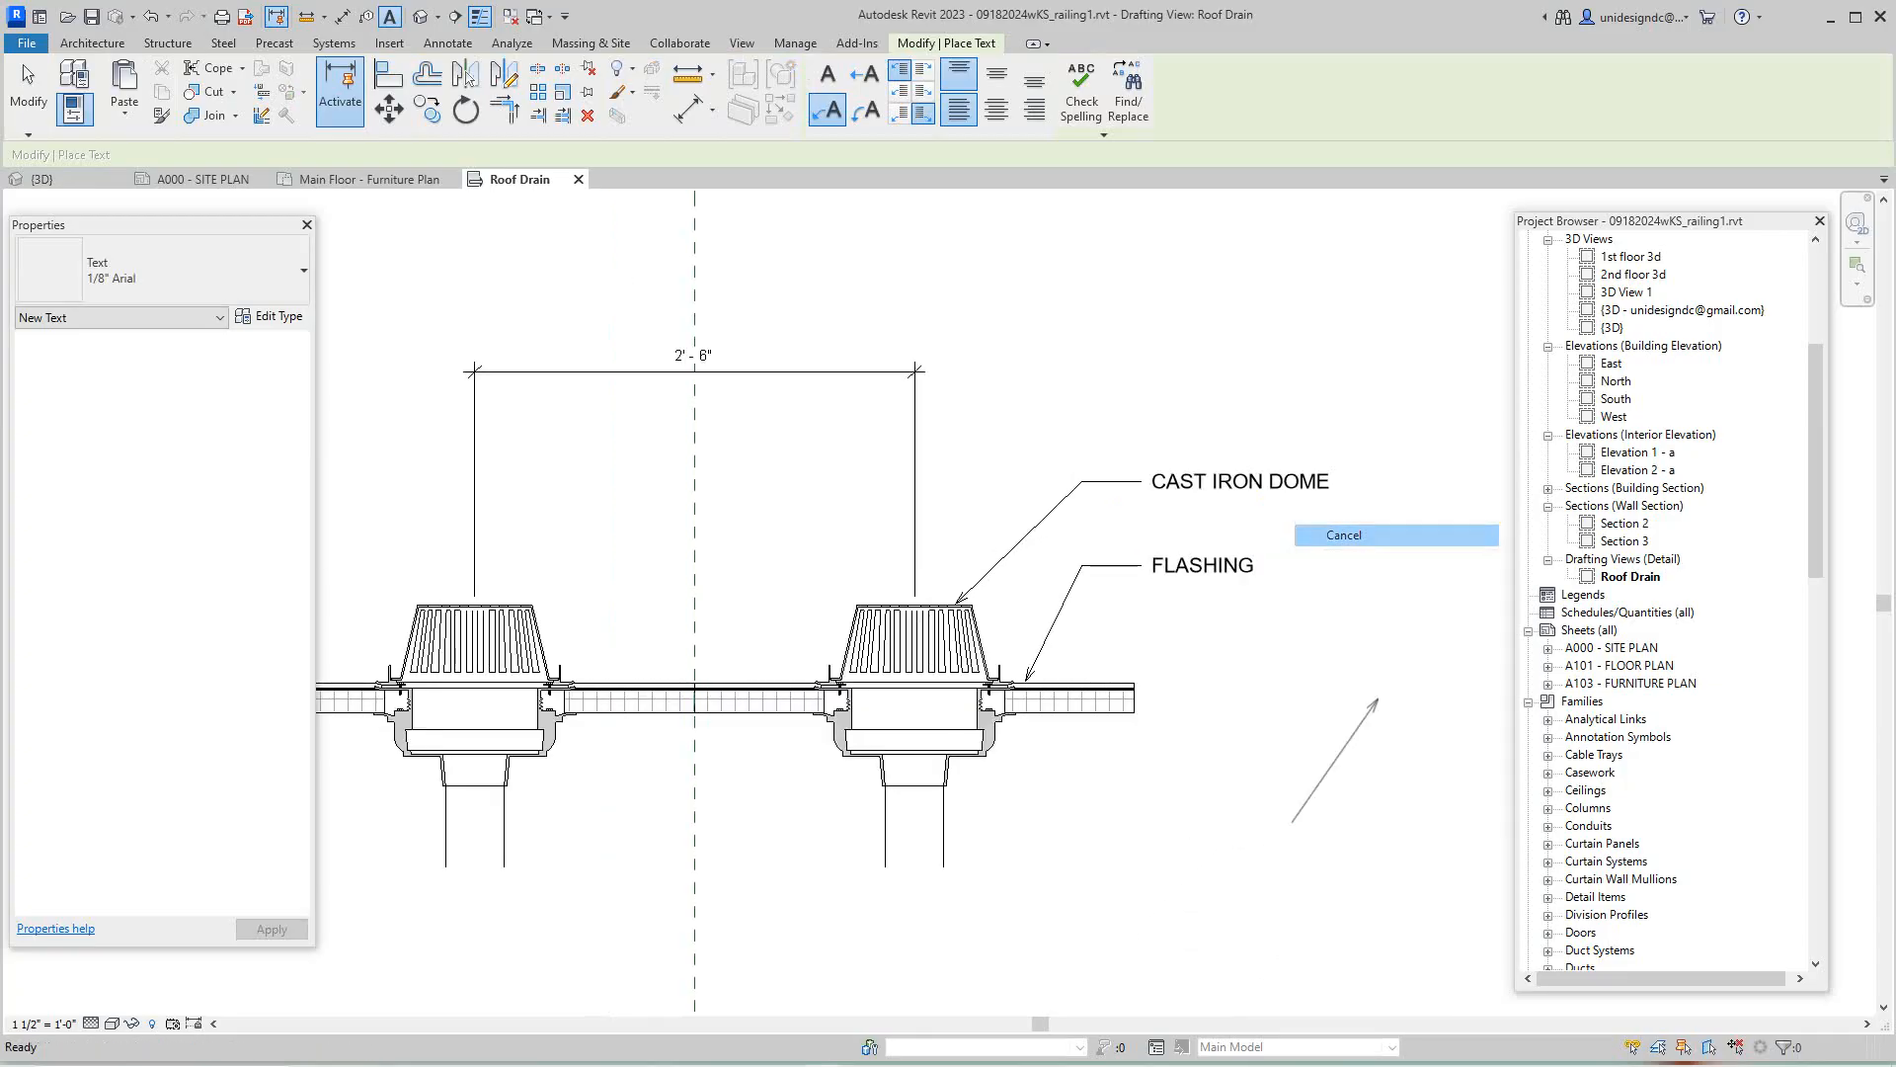
left_click(111, 1023)
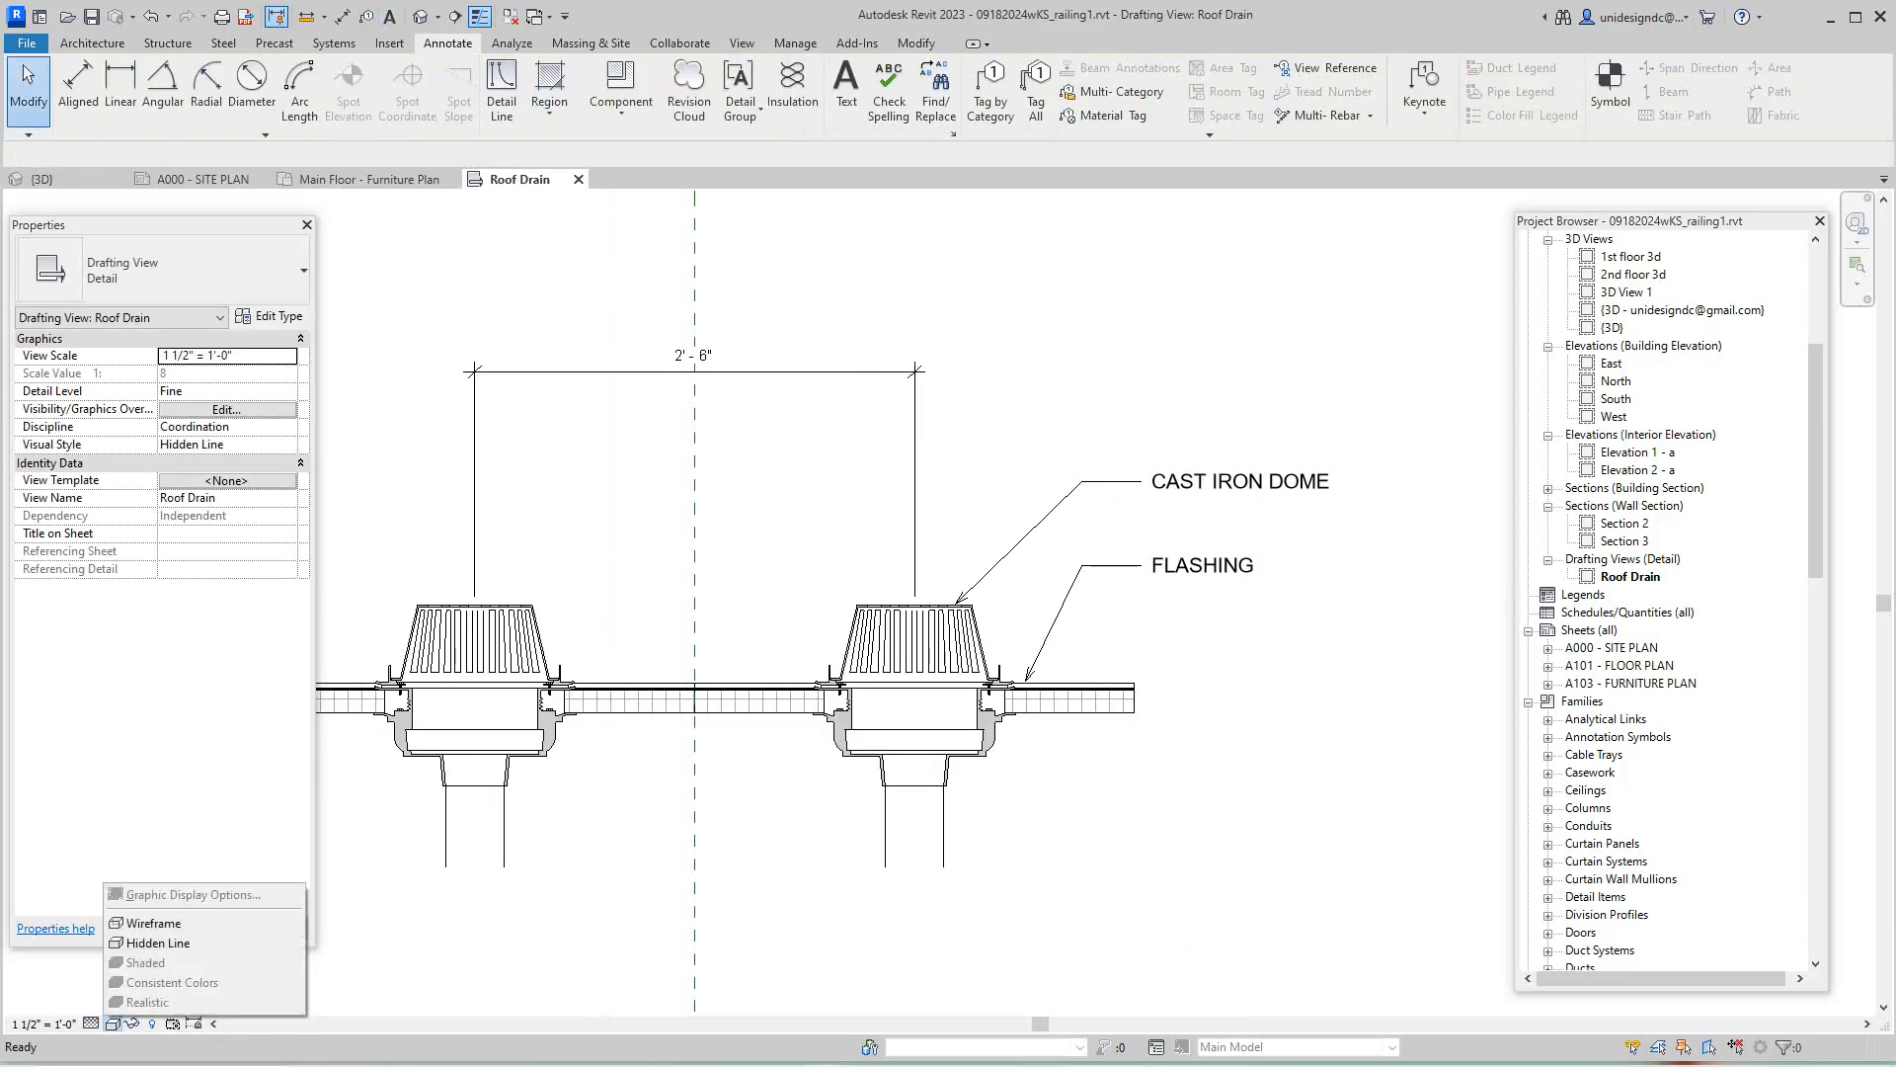
key("Escape")
scroll(694, 950, "down", 2)
middle_click_drag(694, 950, 891, 848)
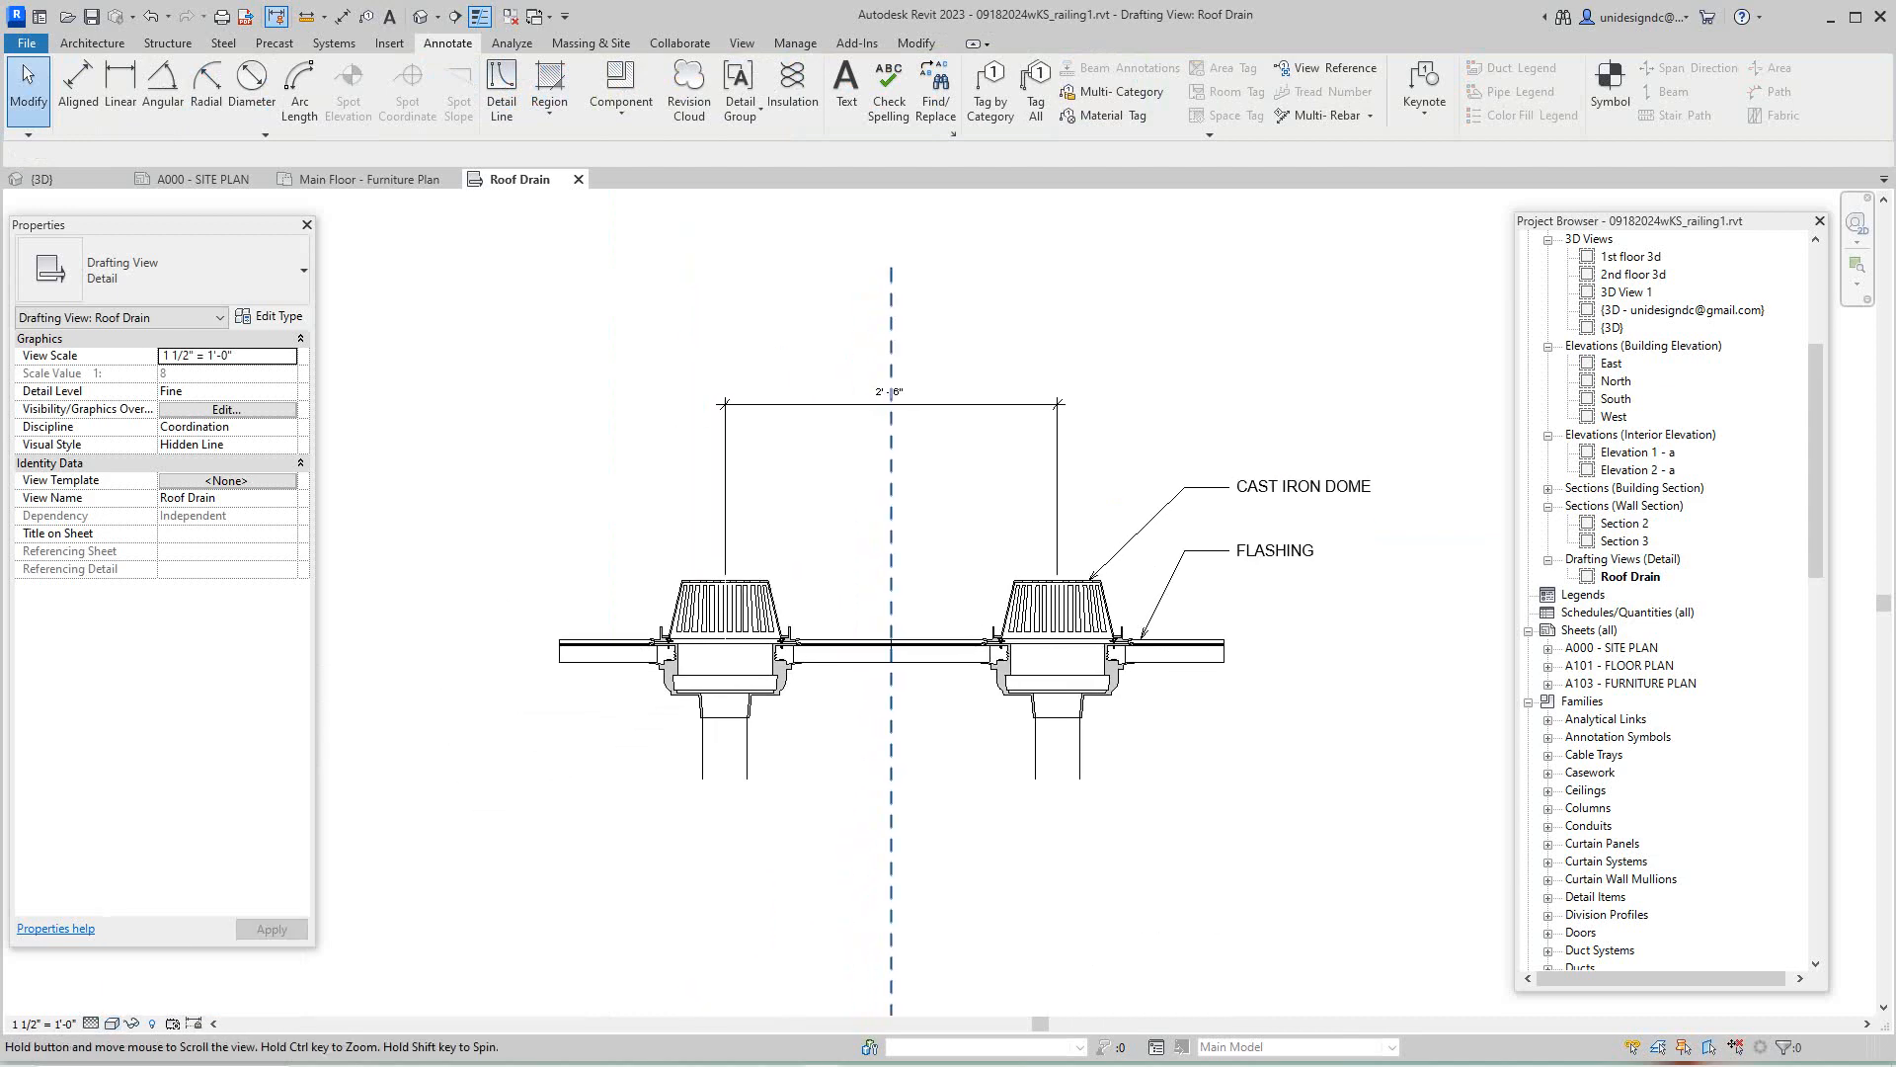
scroll(894, 849, "up", 3)
scroll(929, 837, "down", 3)
scroll(865, 454, "up", 1)
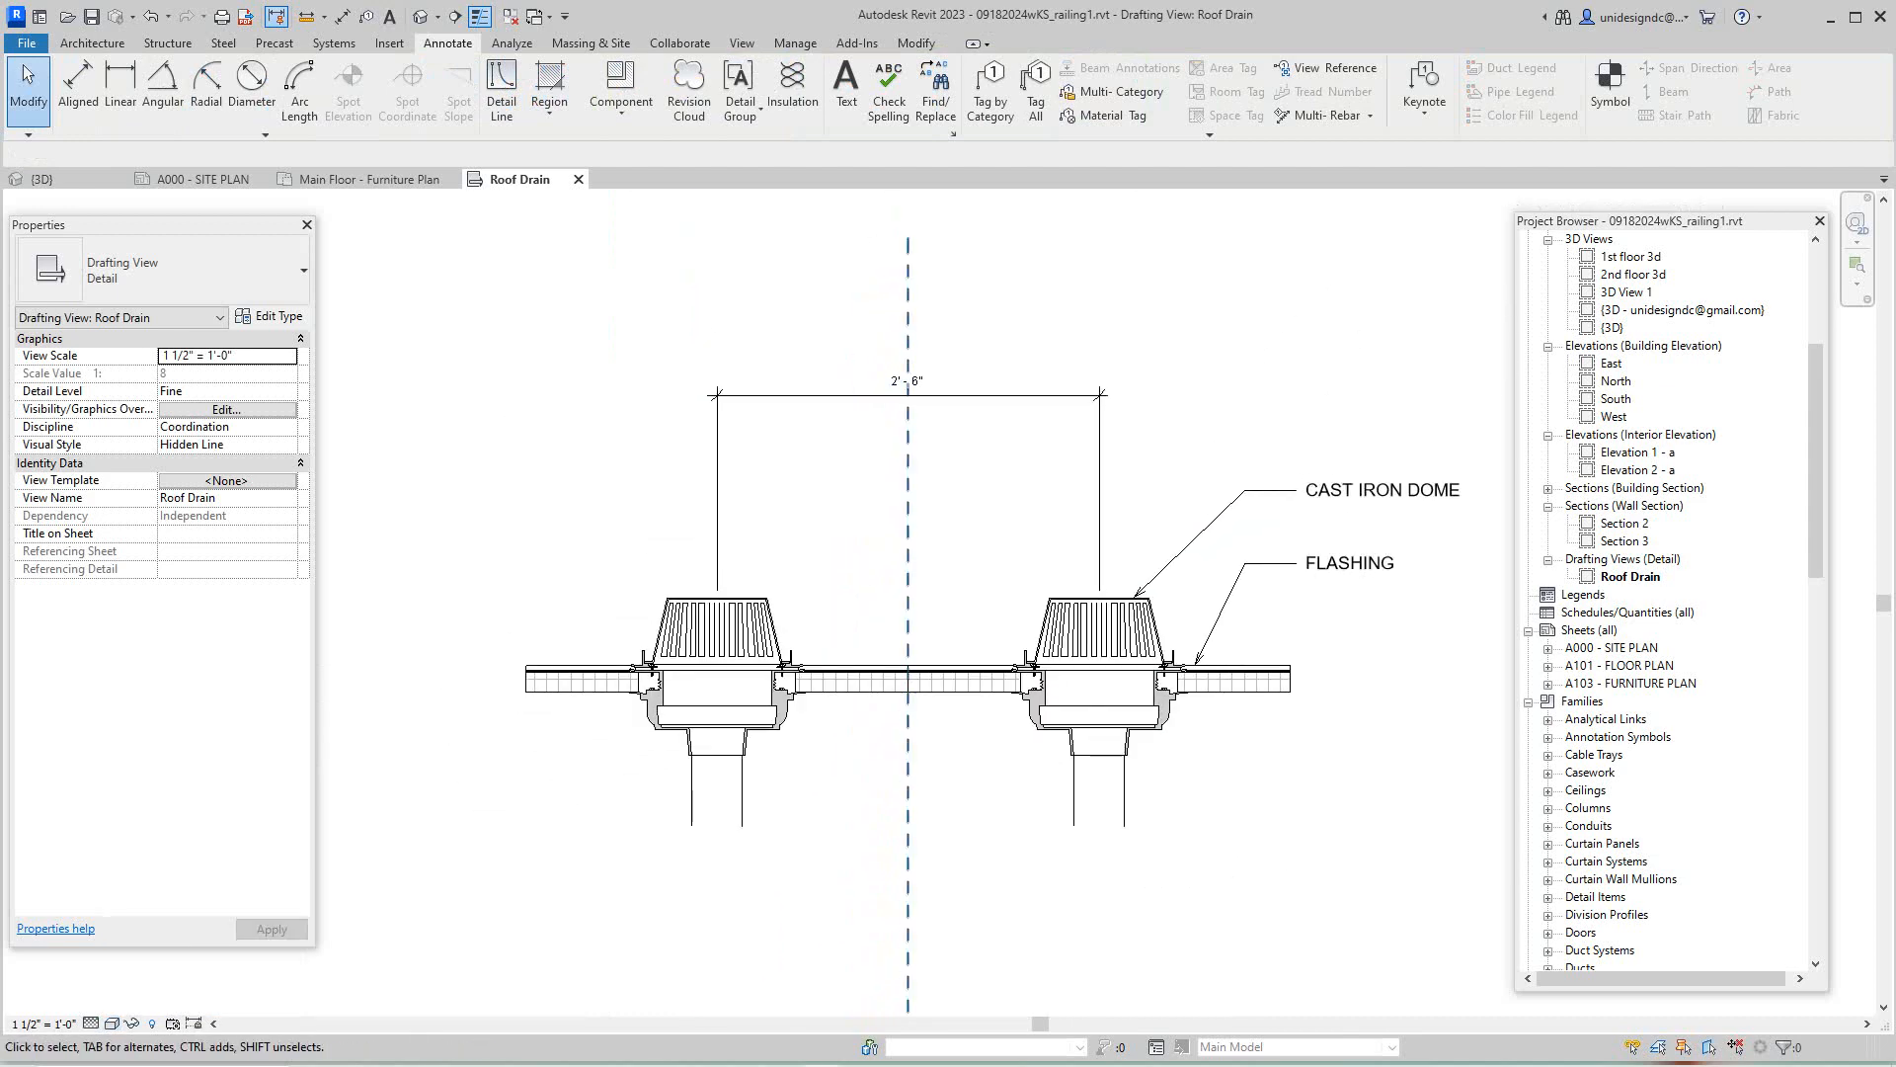